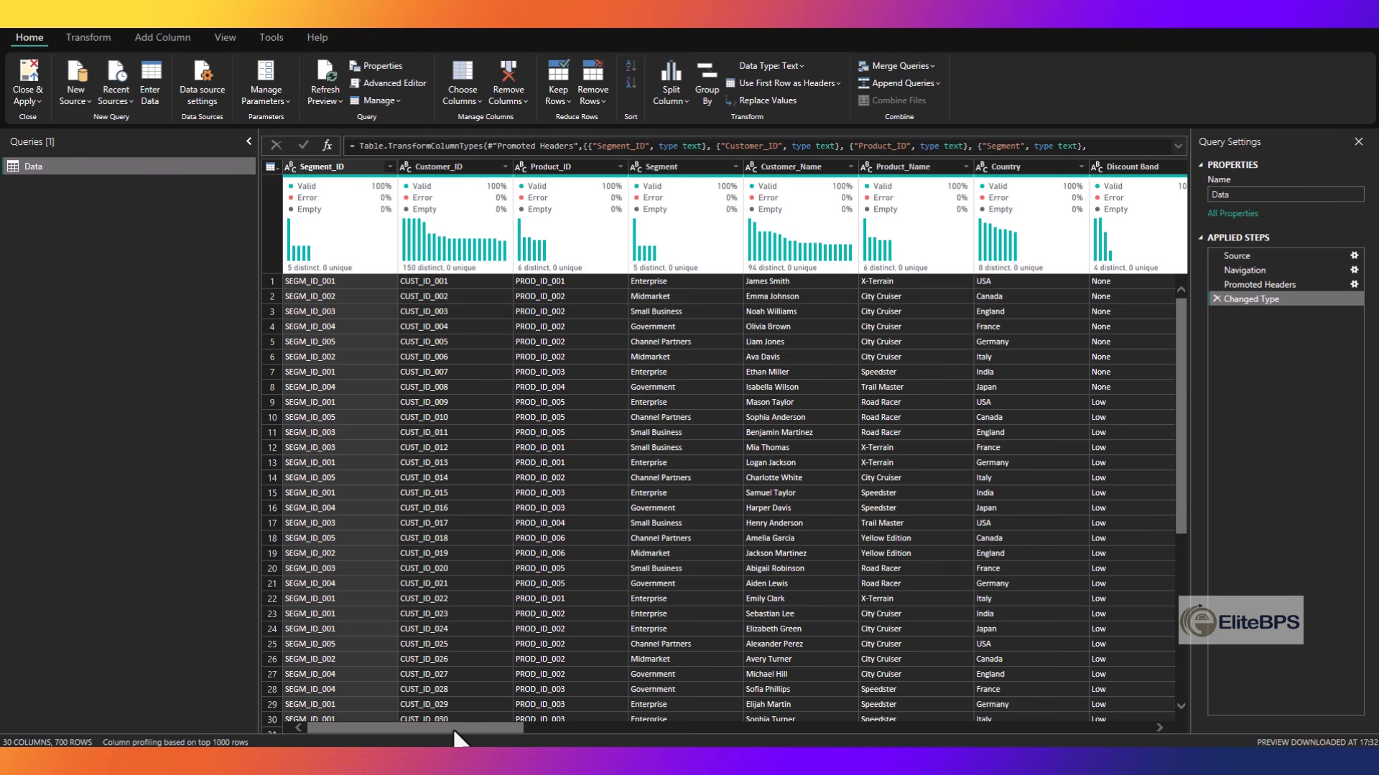
- Remove all the empty columns from Column18 through the last column of the Data query
drag(452, 727, 865, 728)
key(alt)
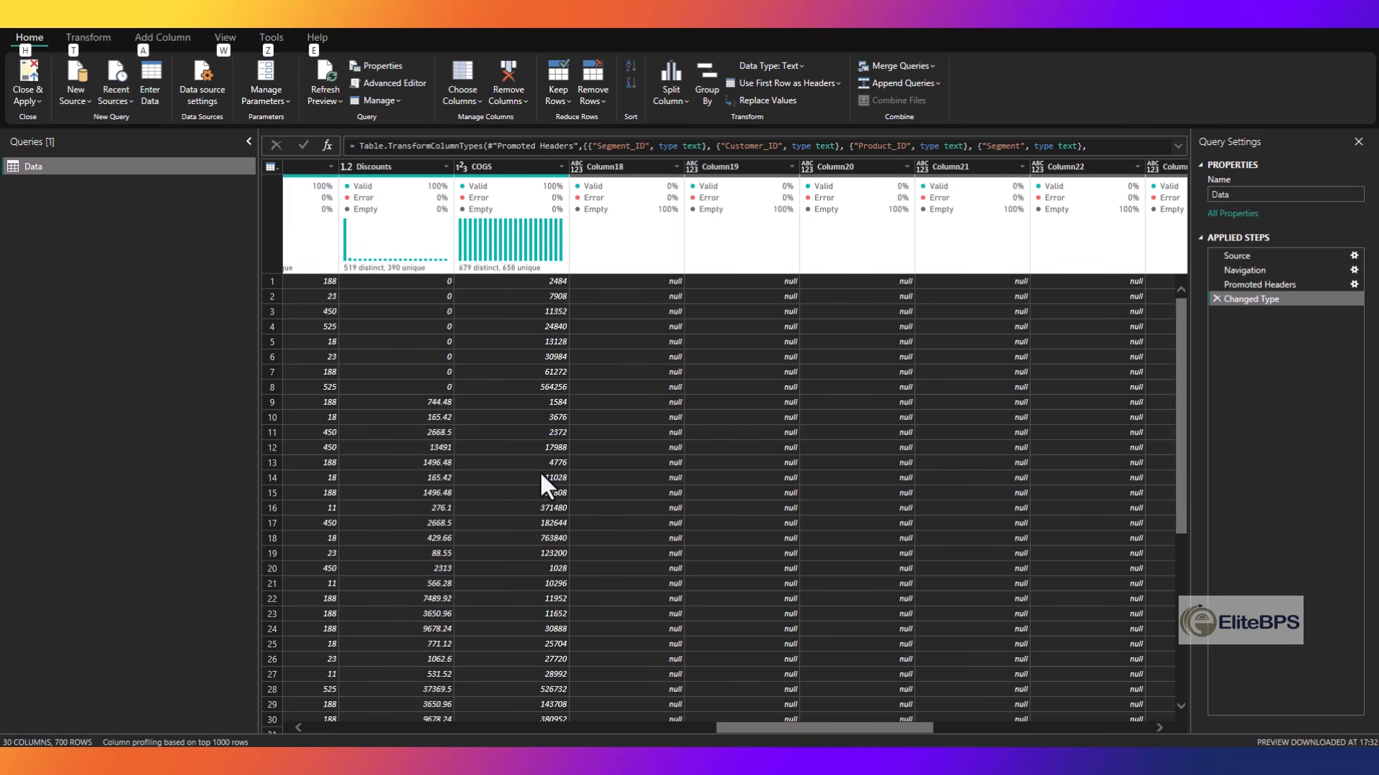
click(633, 166)
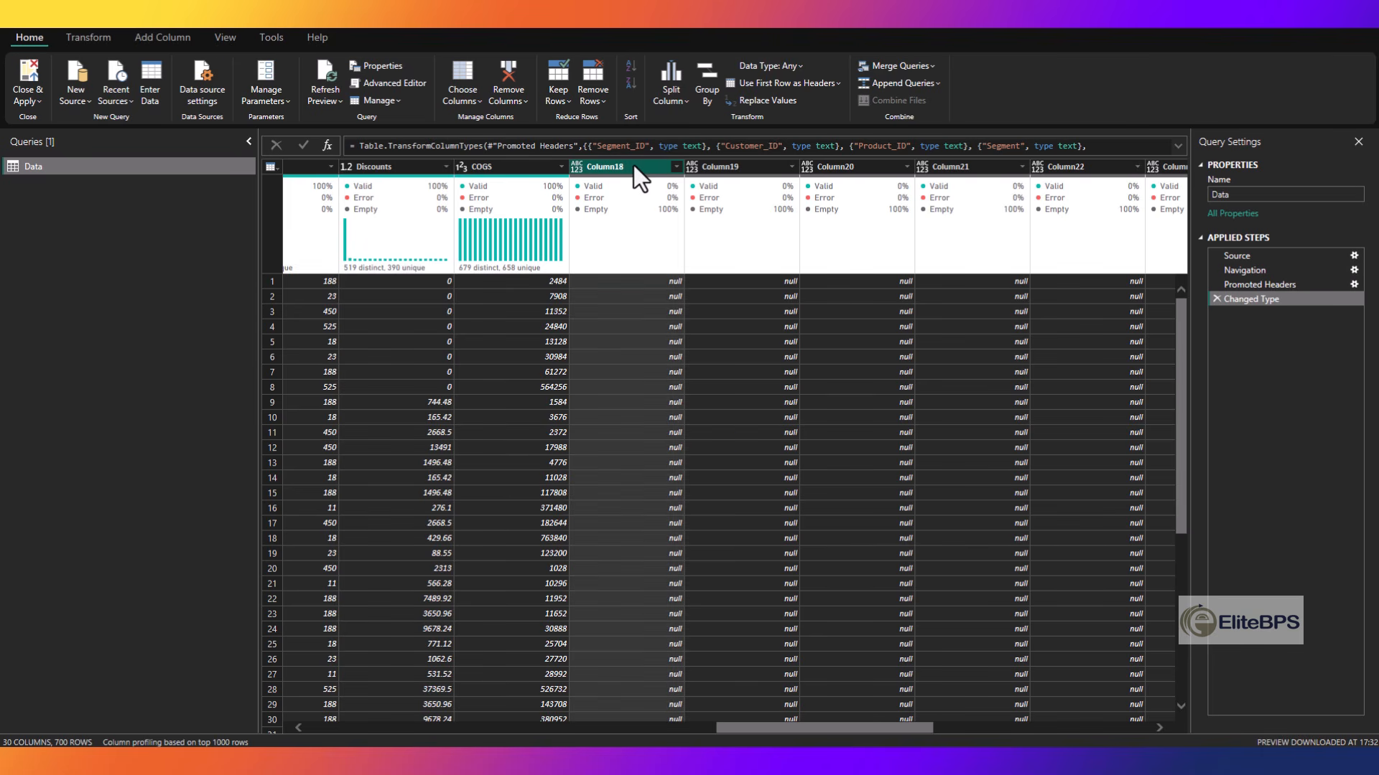
key(Right)
key(Right)
key(Right)
key(Right)
key(Right)
key(Right)
key(Right)
key(Right)
key(Right)
key(Right)
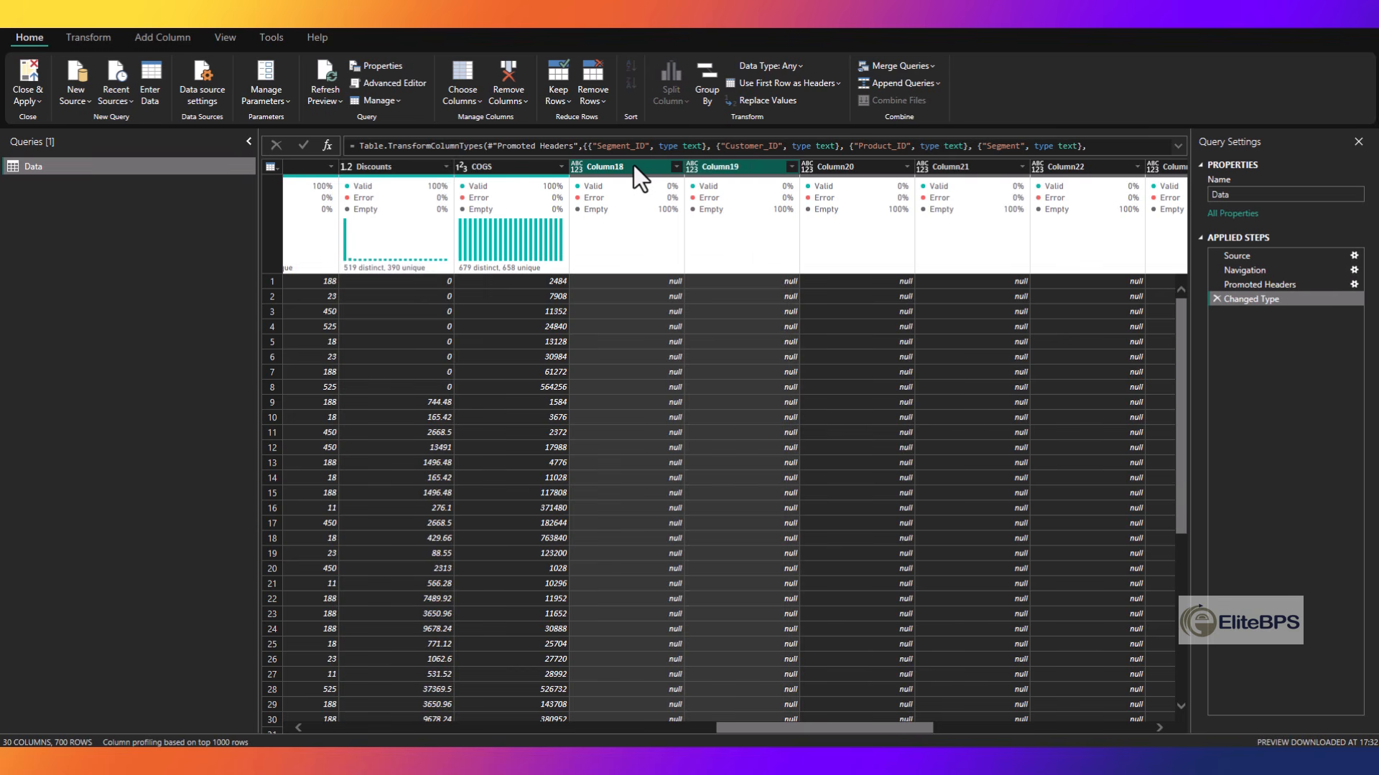
key(Right)
key(Right)
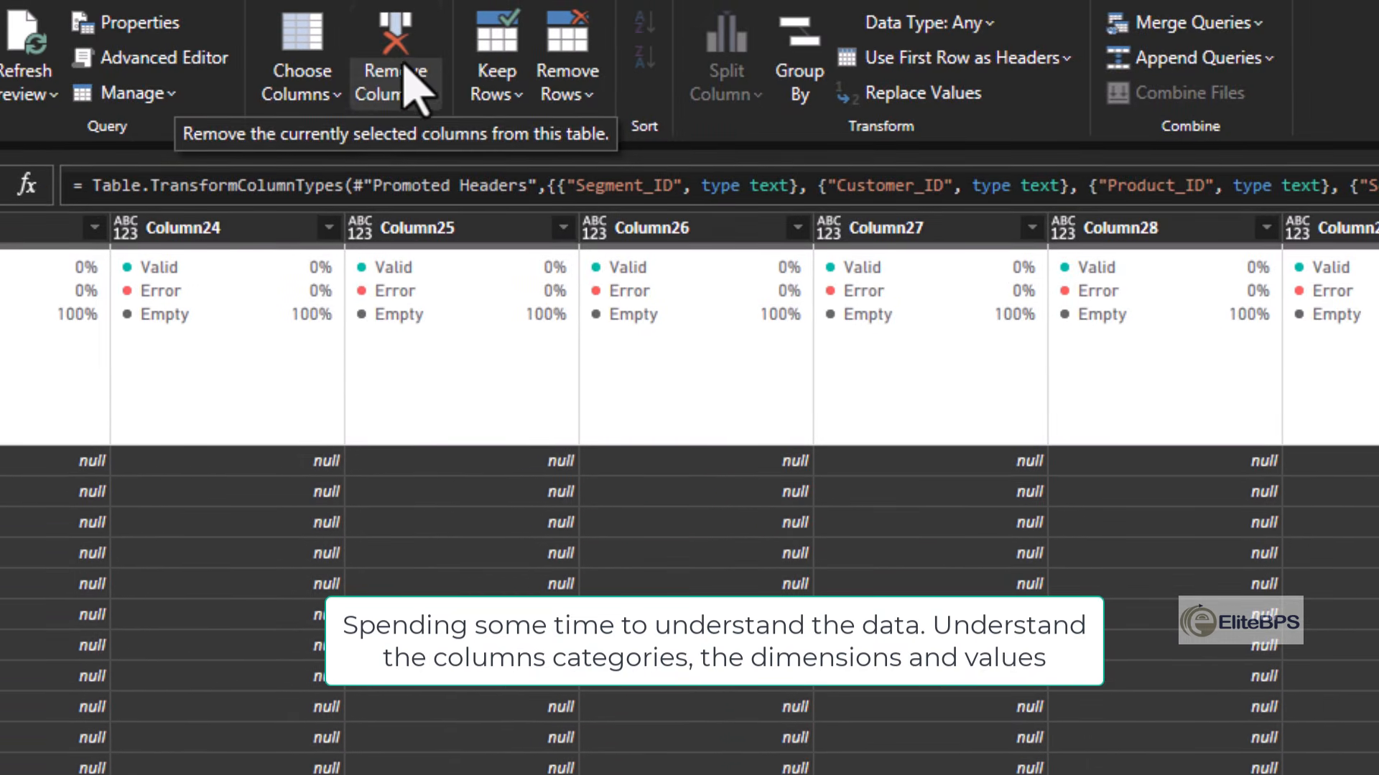
click(403, 68)
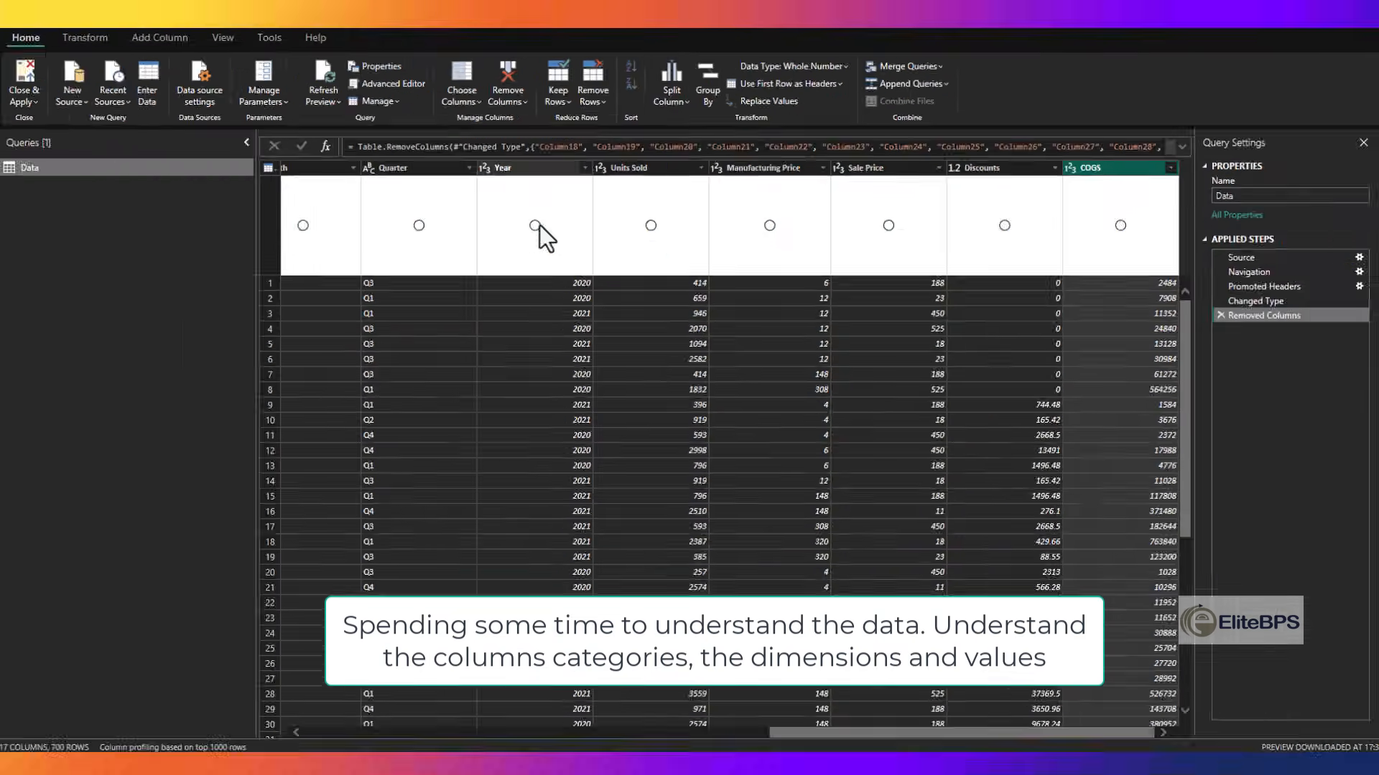
- Look through the remaining rows of the Data query and apply the query changes to the report
scroll(566, 291, down, 20)
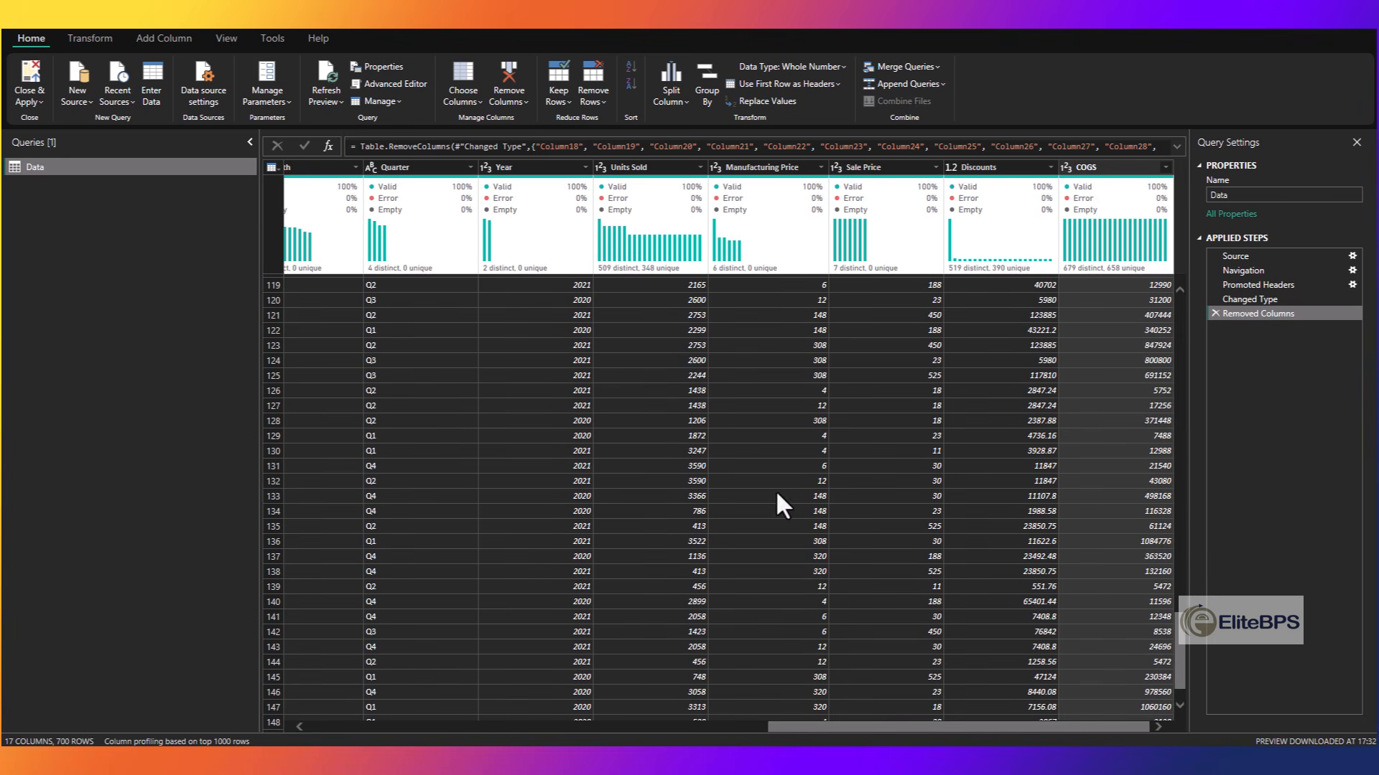
scroll(829, 581, down, 20)
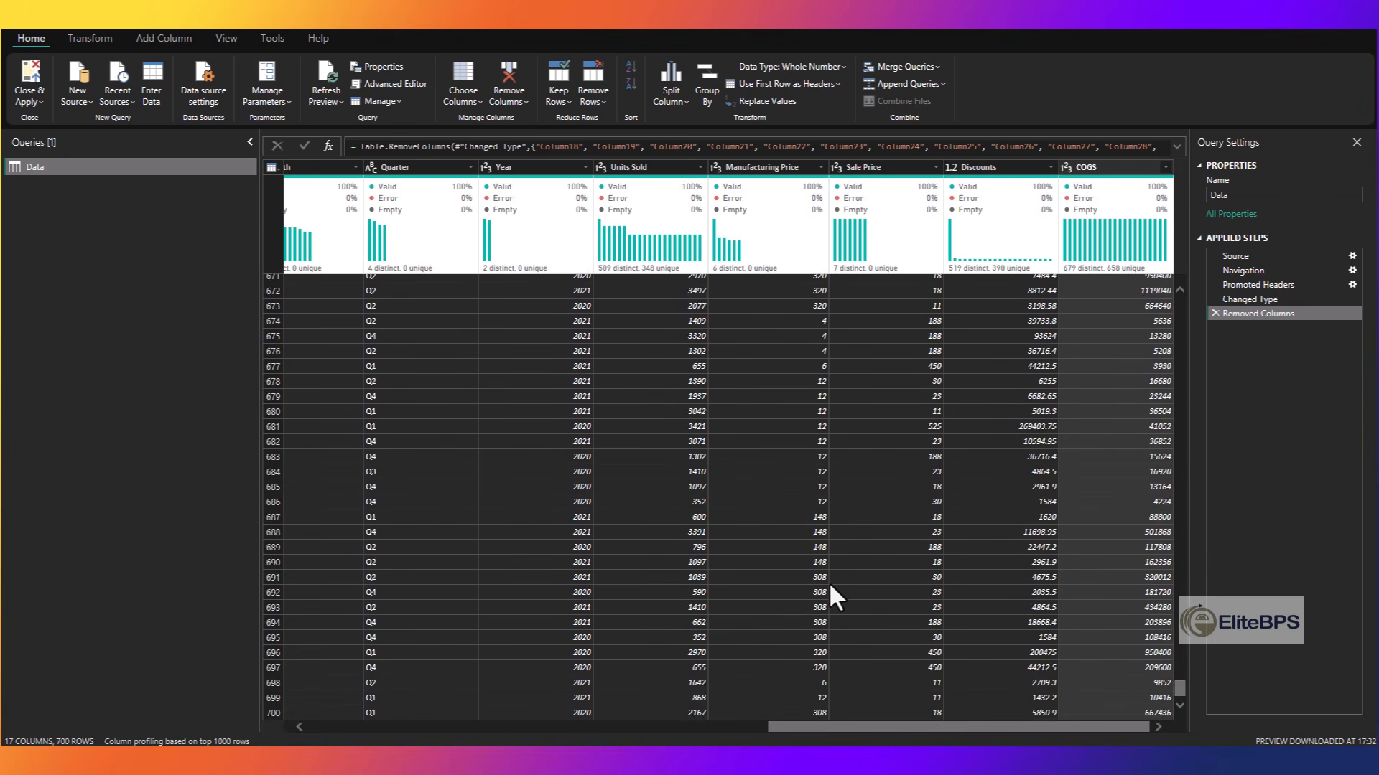
scroll(655, 536, up, 20)
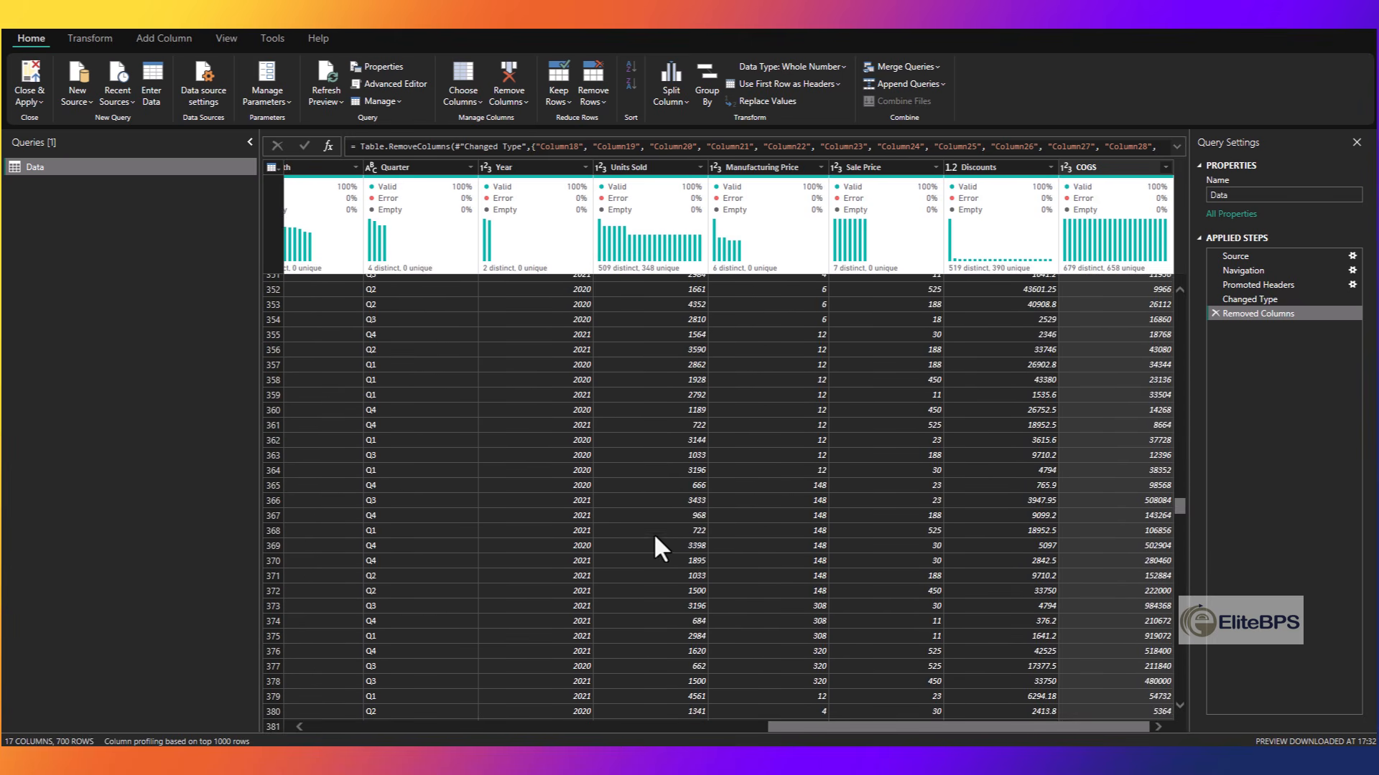
click(27, 75)
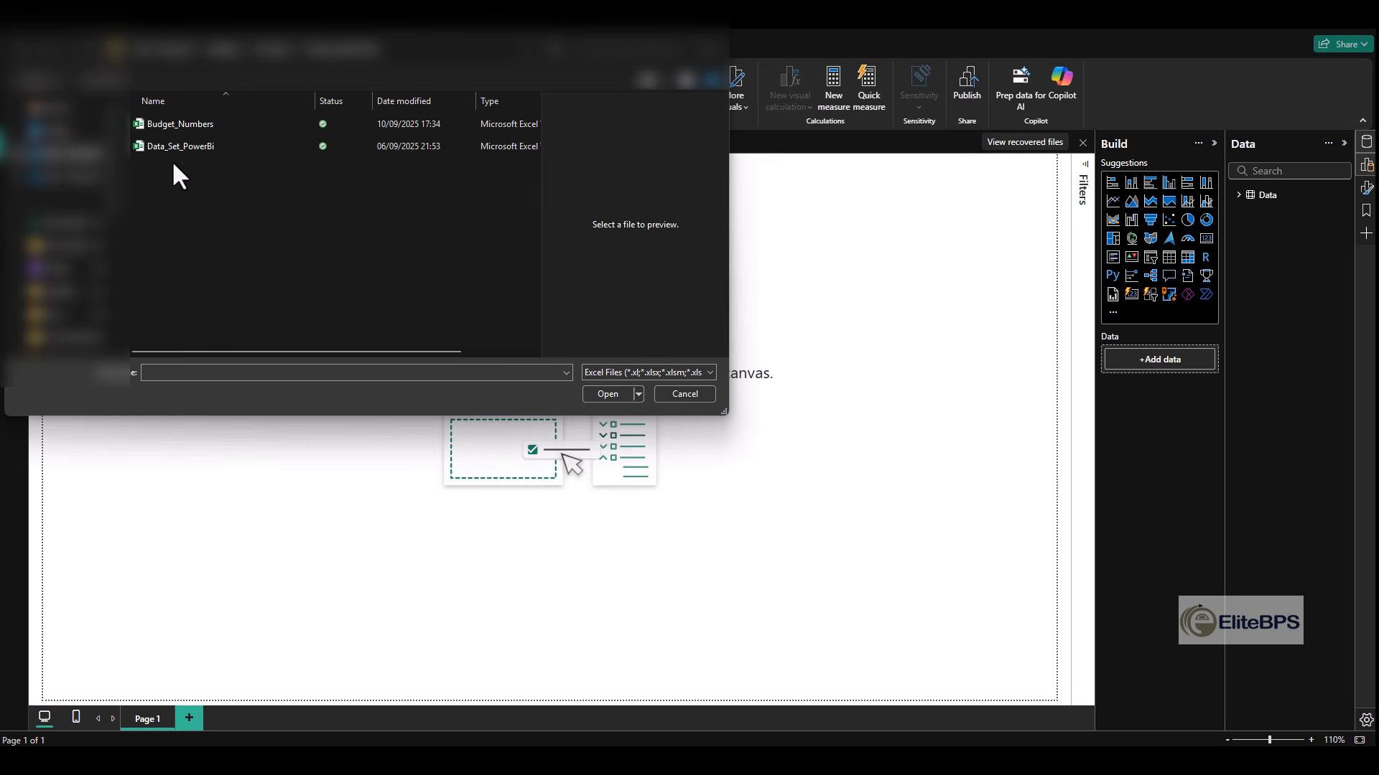
- Import the Budget sheet from the Budget_Numbers workbook and open it for data transformation
click(172, 124)
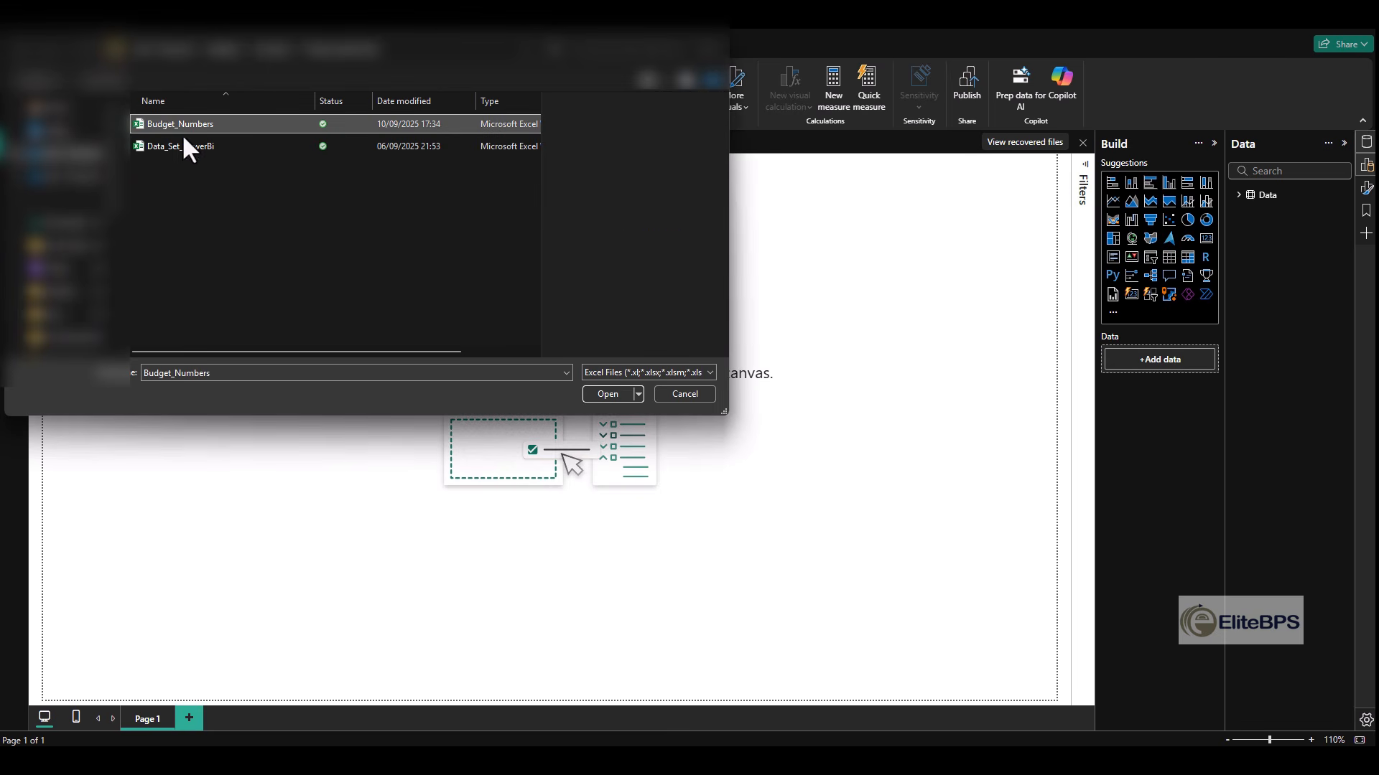
click(607, 394)
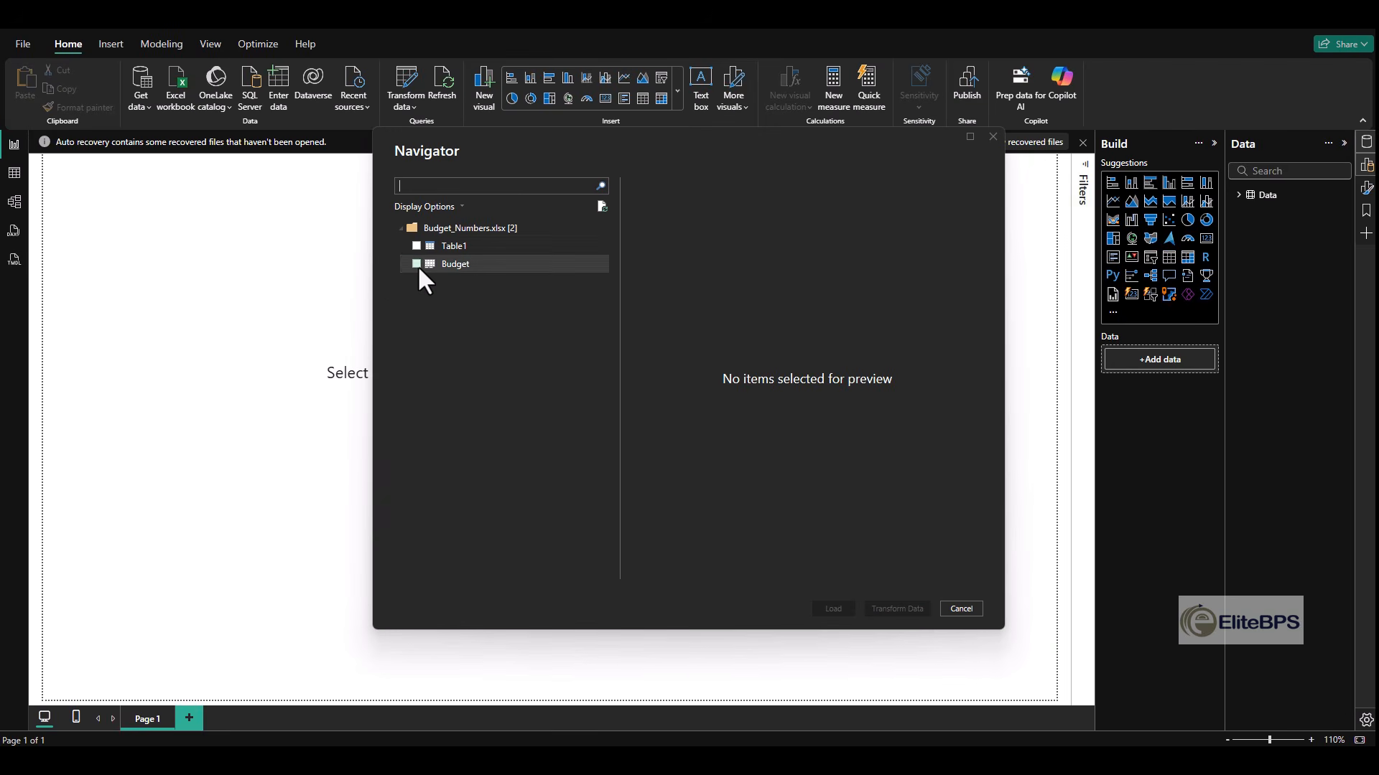
click(416, 264)
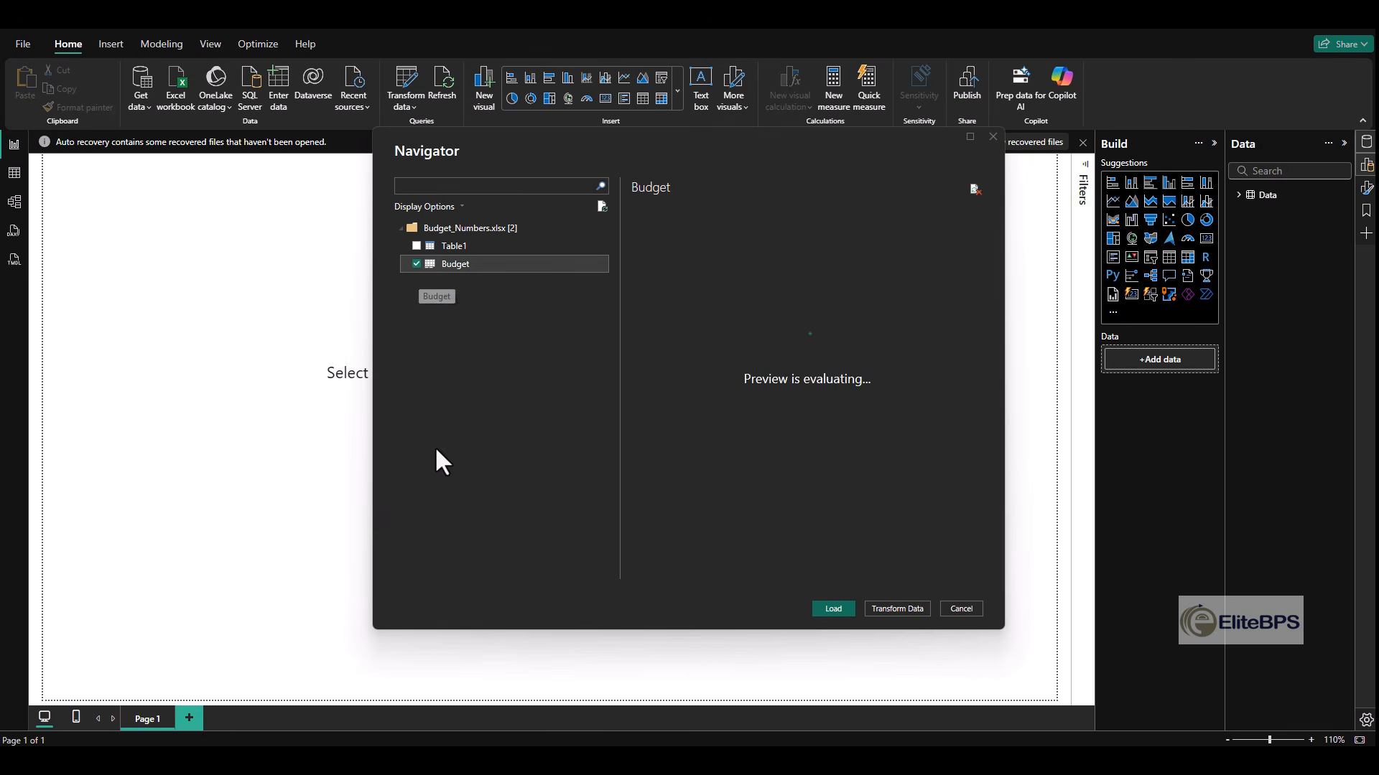
click(899, 609)
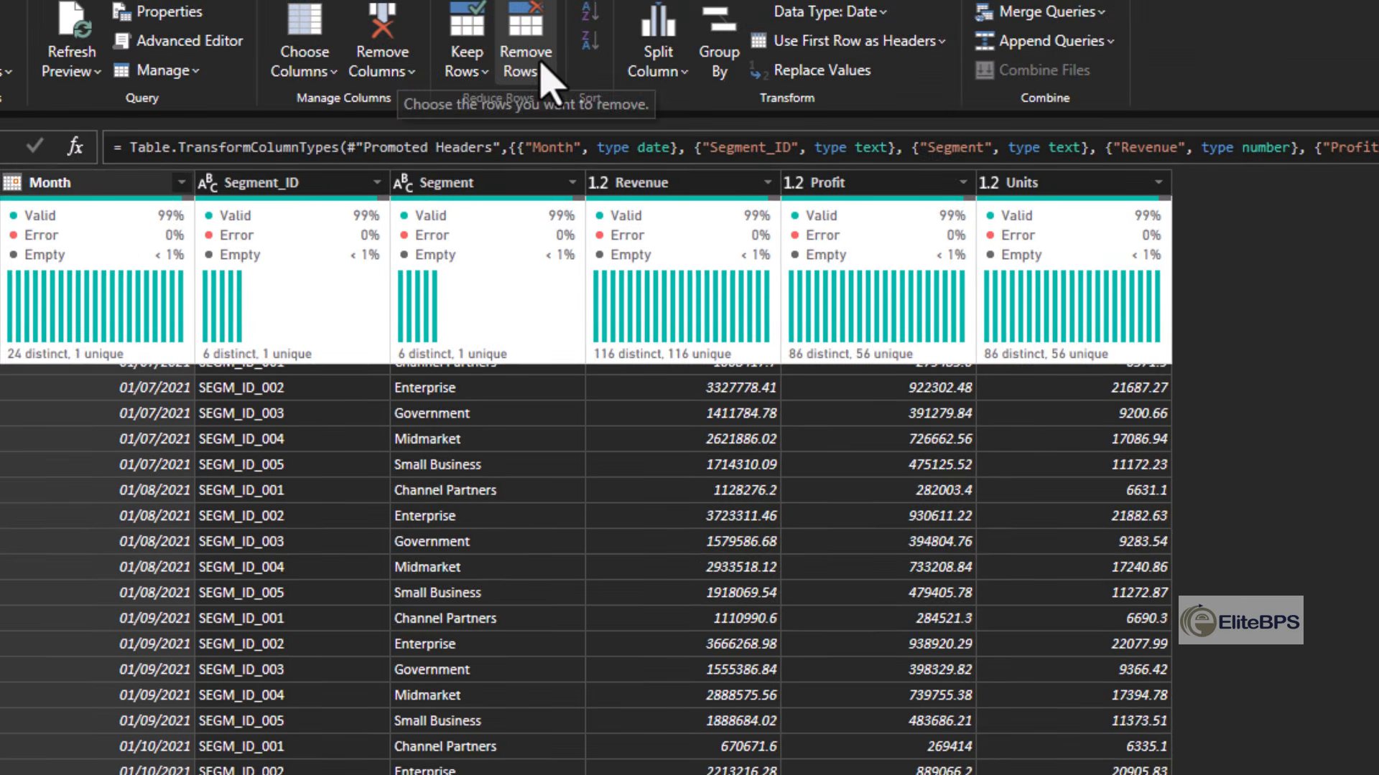
- Remove the blank rows from the Budget query and apply the changes to the report
click(540, 61)
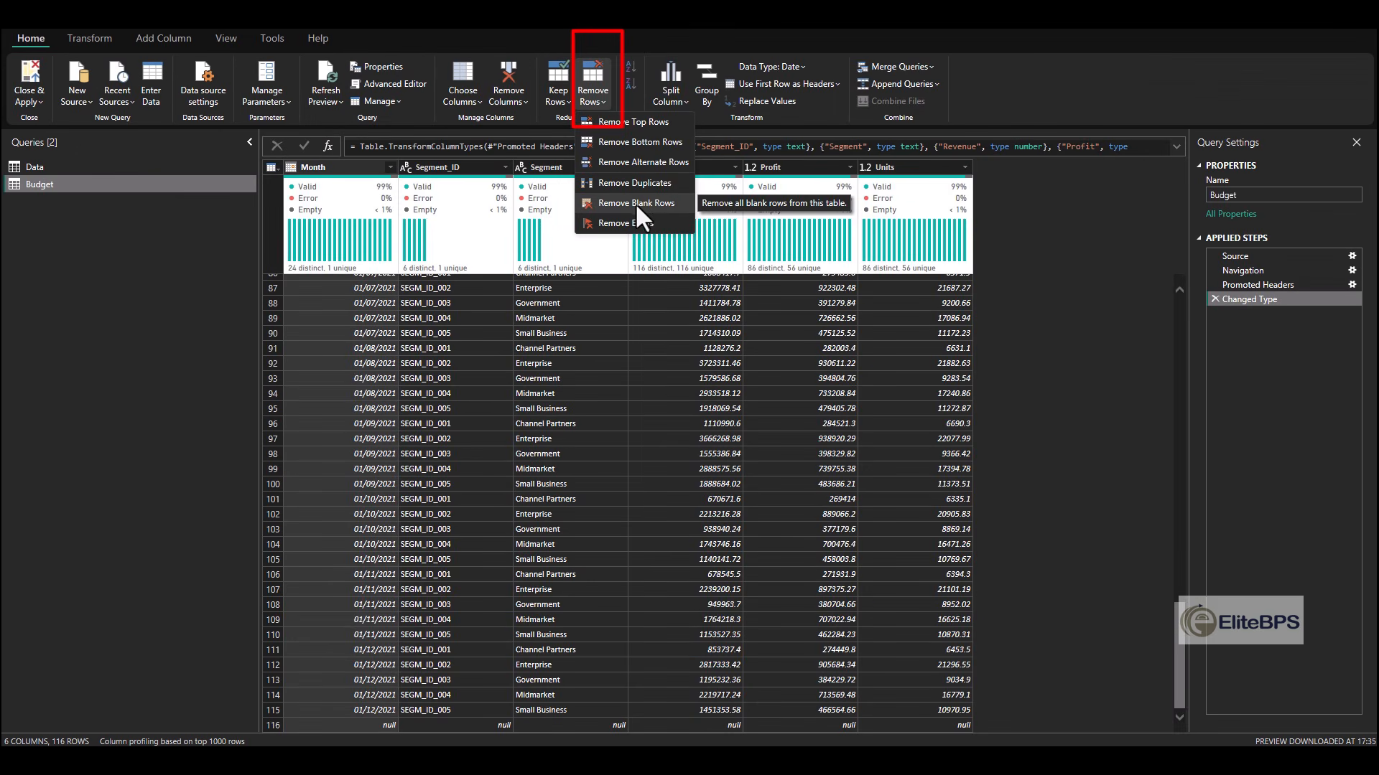
click(614, 231)
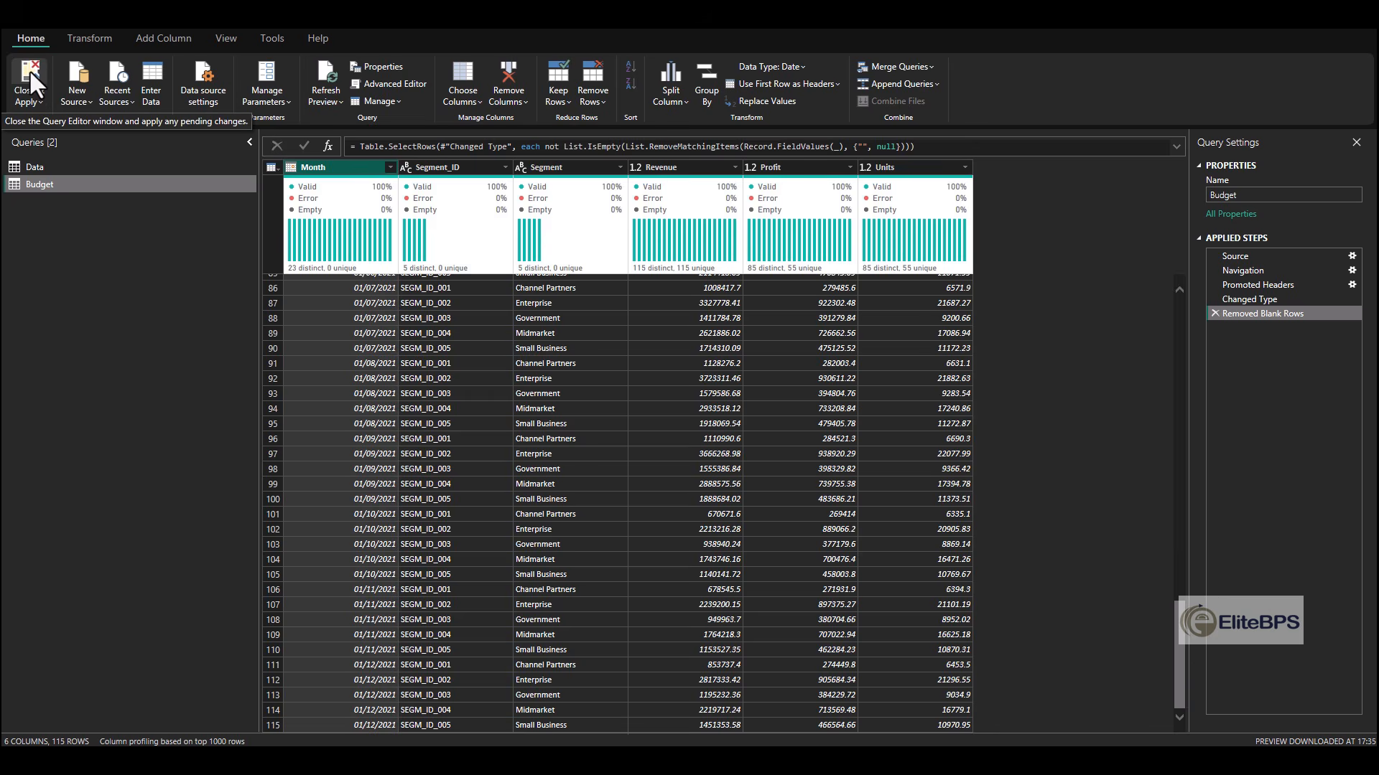
click(29, 71)
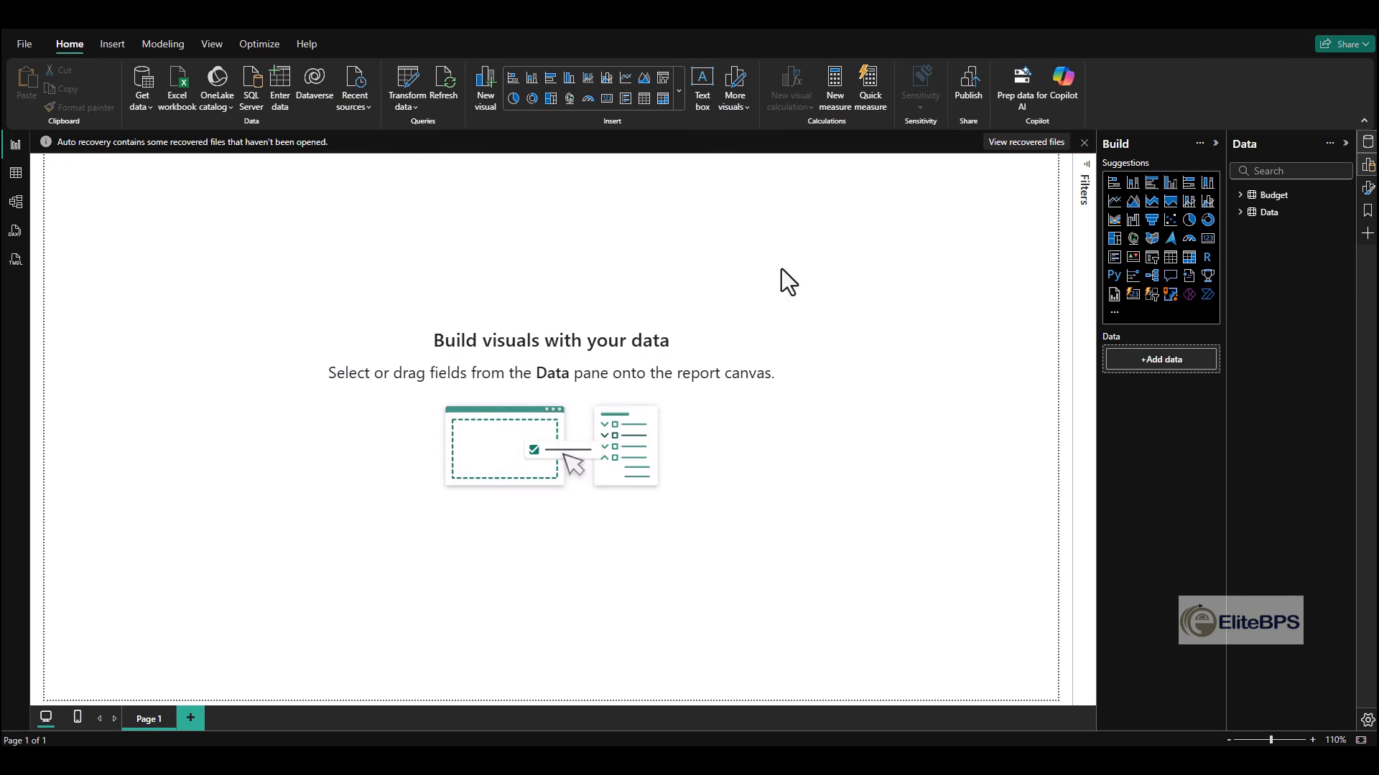
- Set the report page's canvas to a custom size with height 780 px and width 1340 px
click(1032, 402)
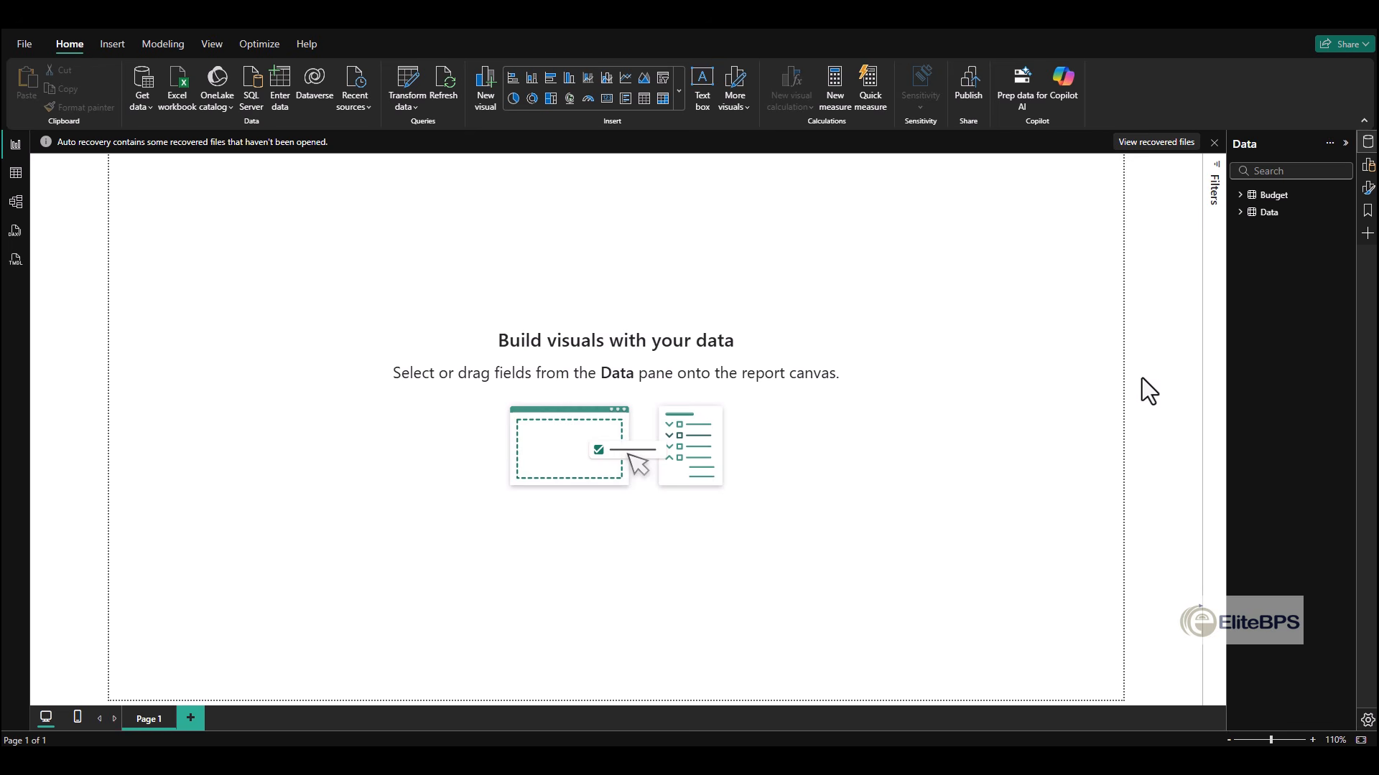
click(1368, 188)
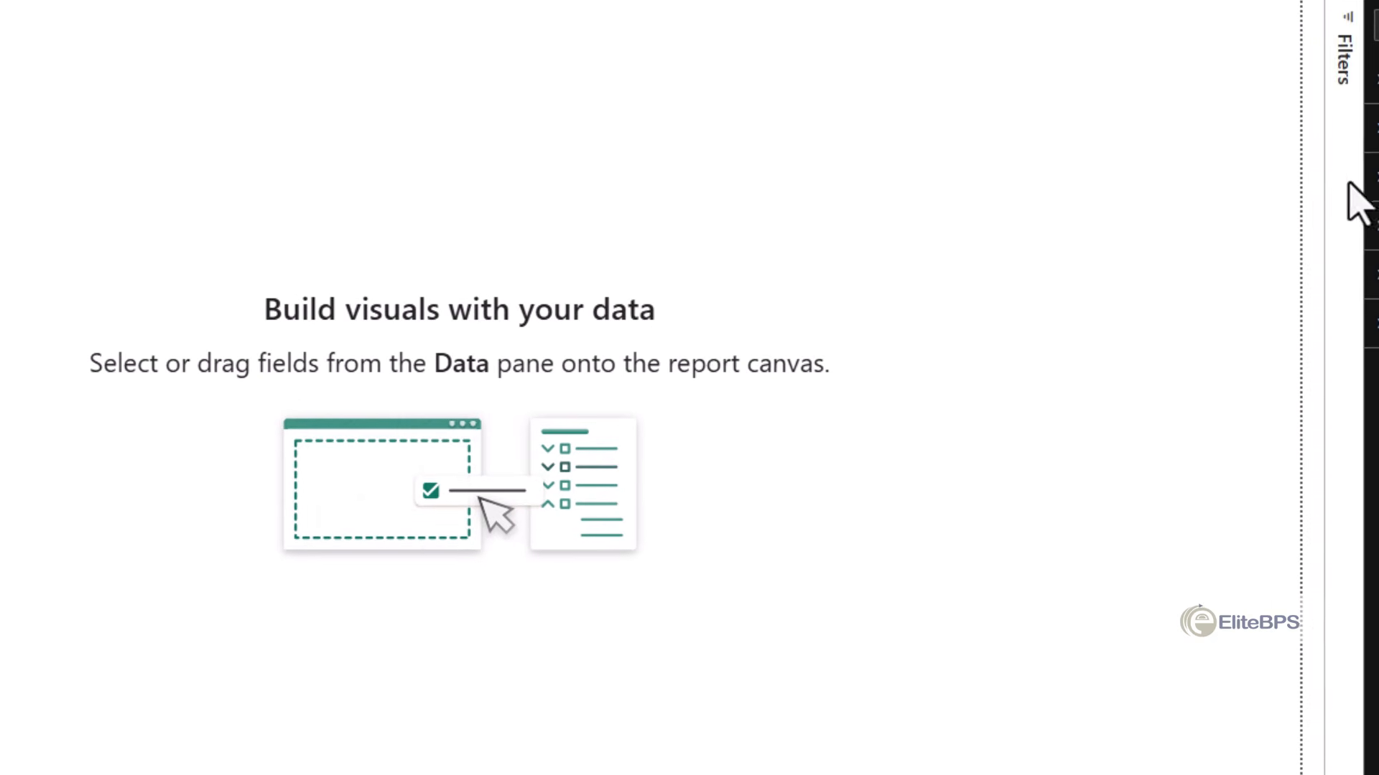
click(977, 169)
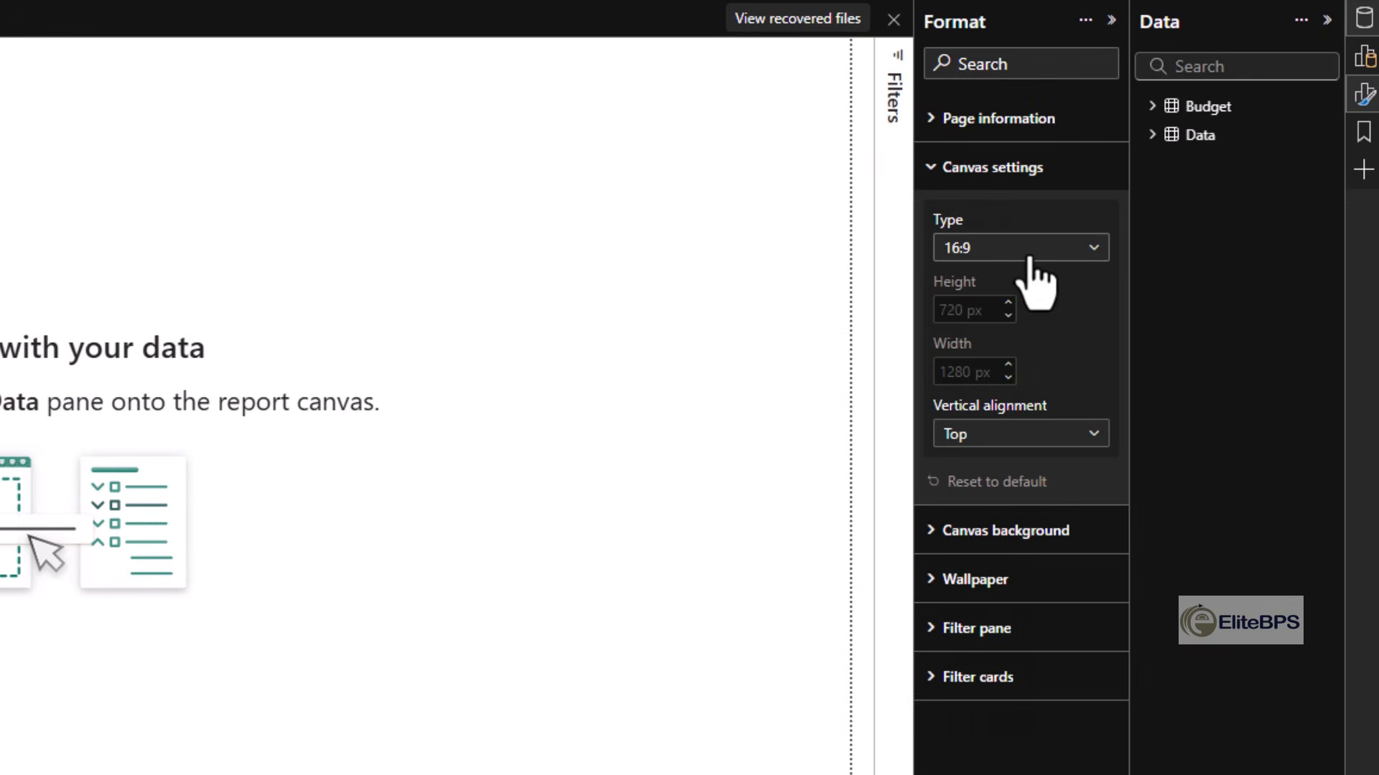
click(1001, 248)
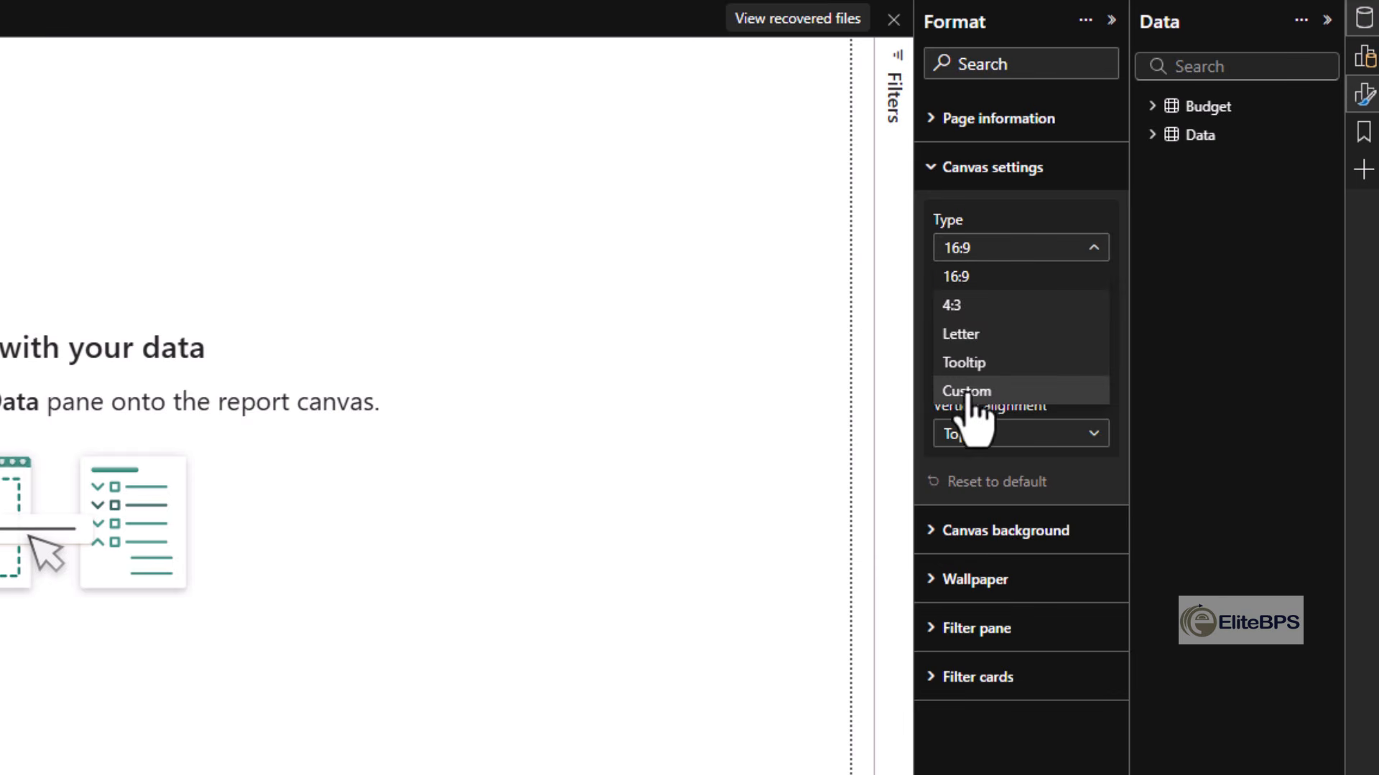
click(970, 390)
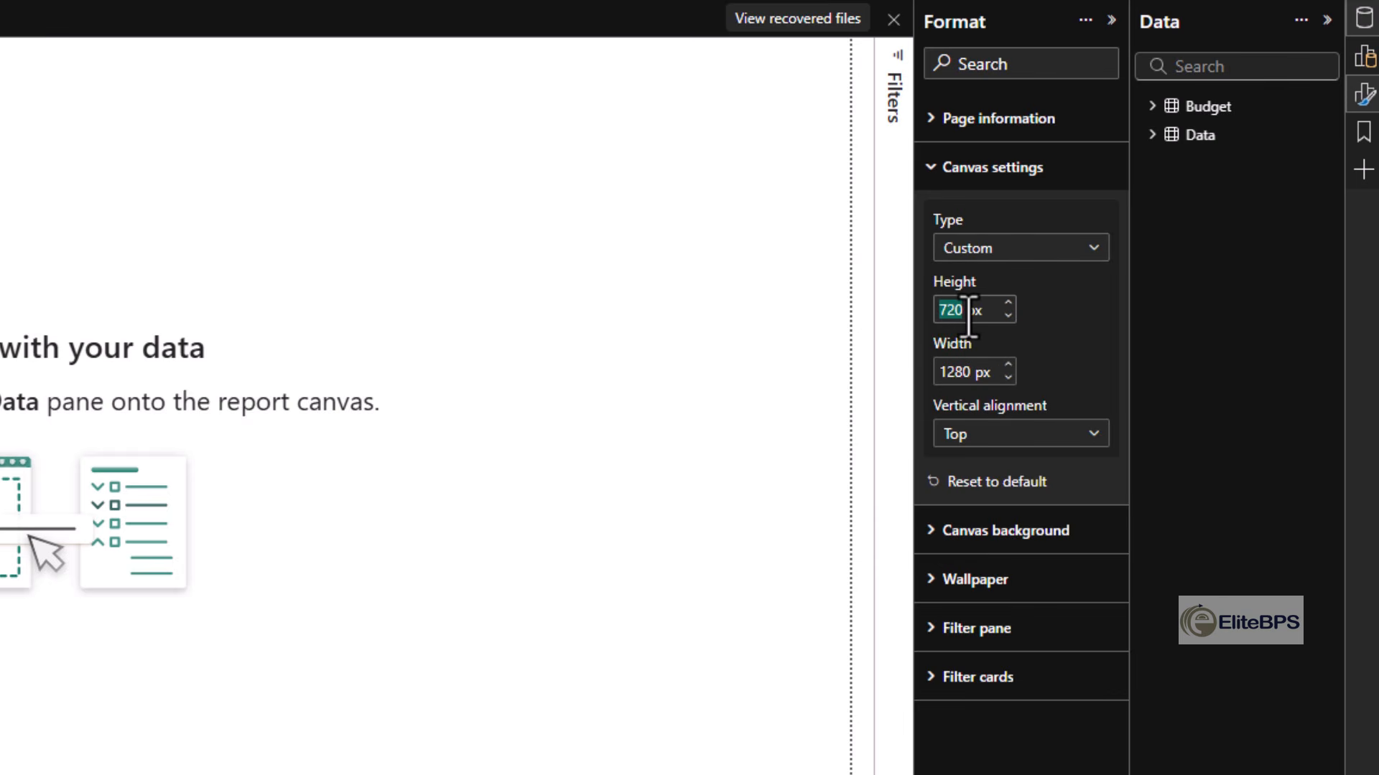
text(780)
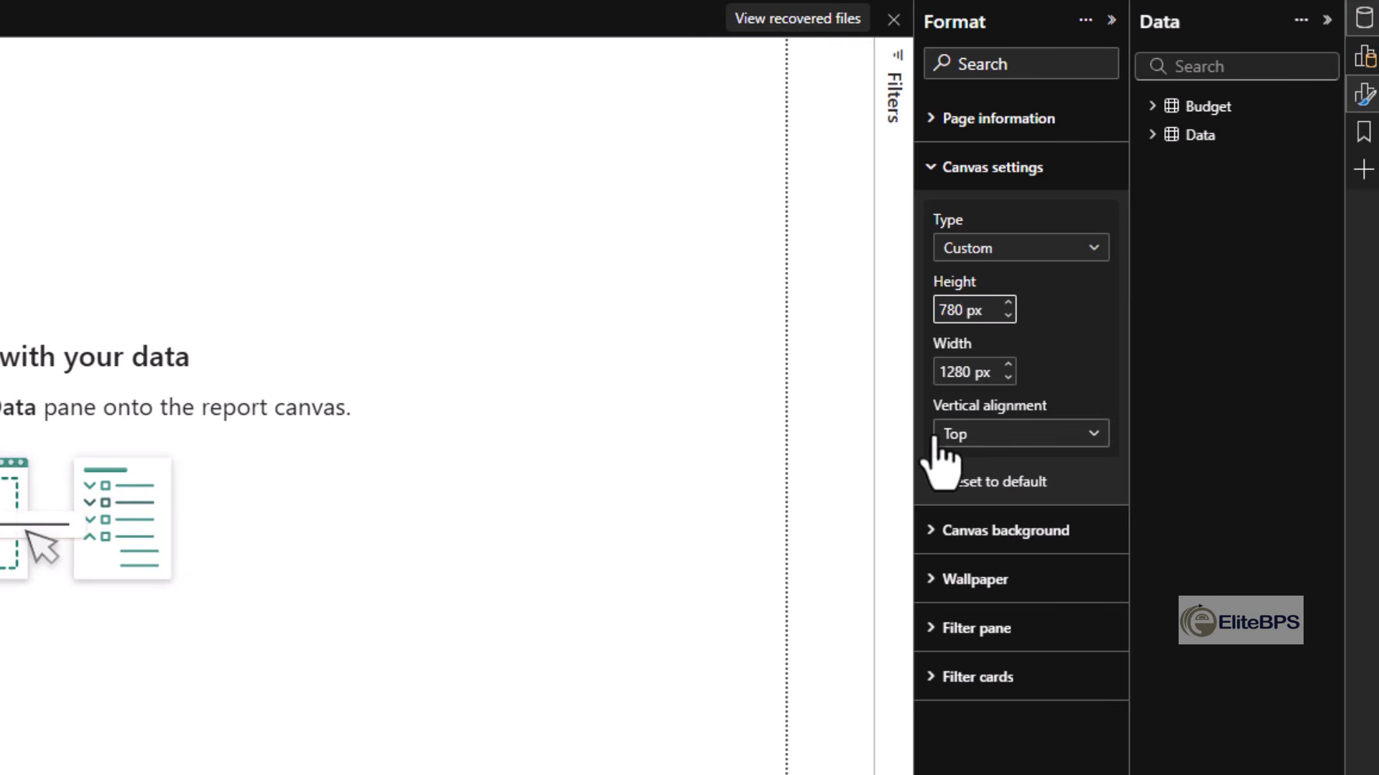
click(959, 373)
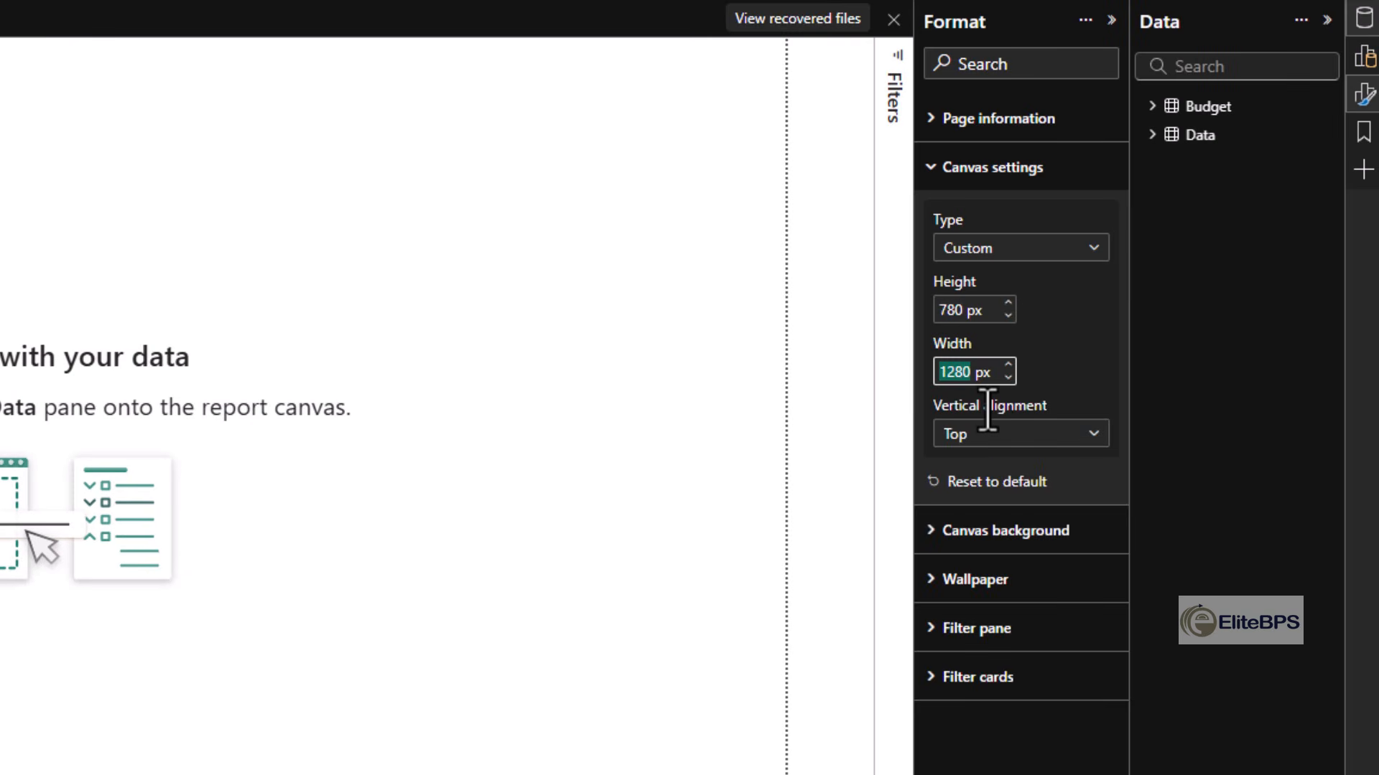
text(1340)
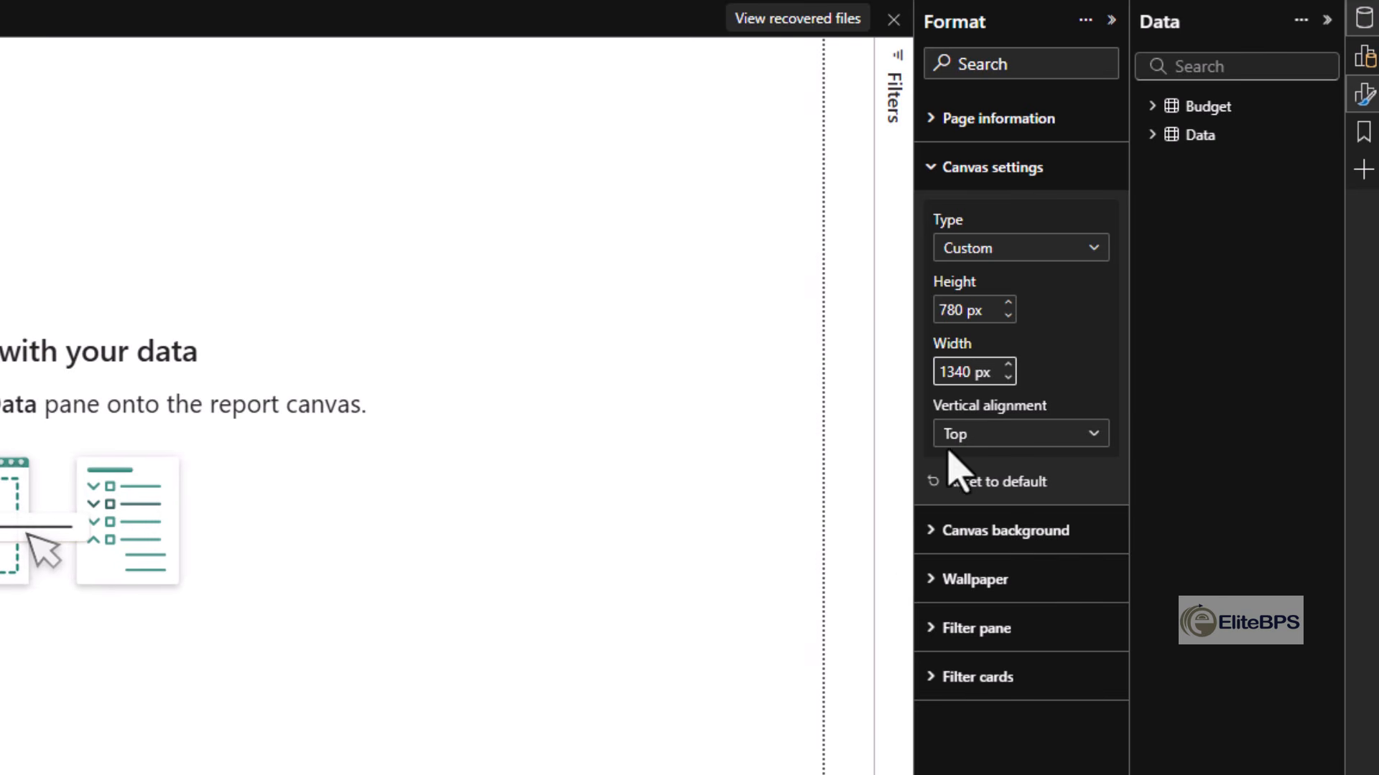
- Set the canvas's vertical alignment to Middle and collapse the canvas settings
click(971, 435)
click(981, 494)
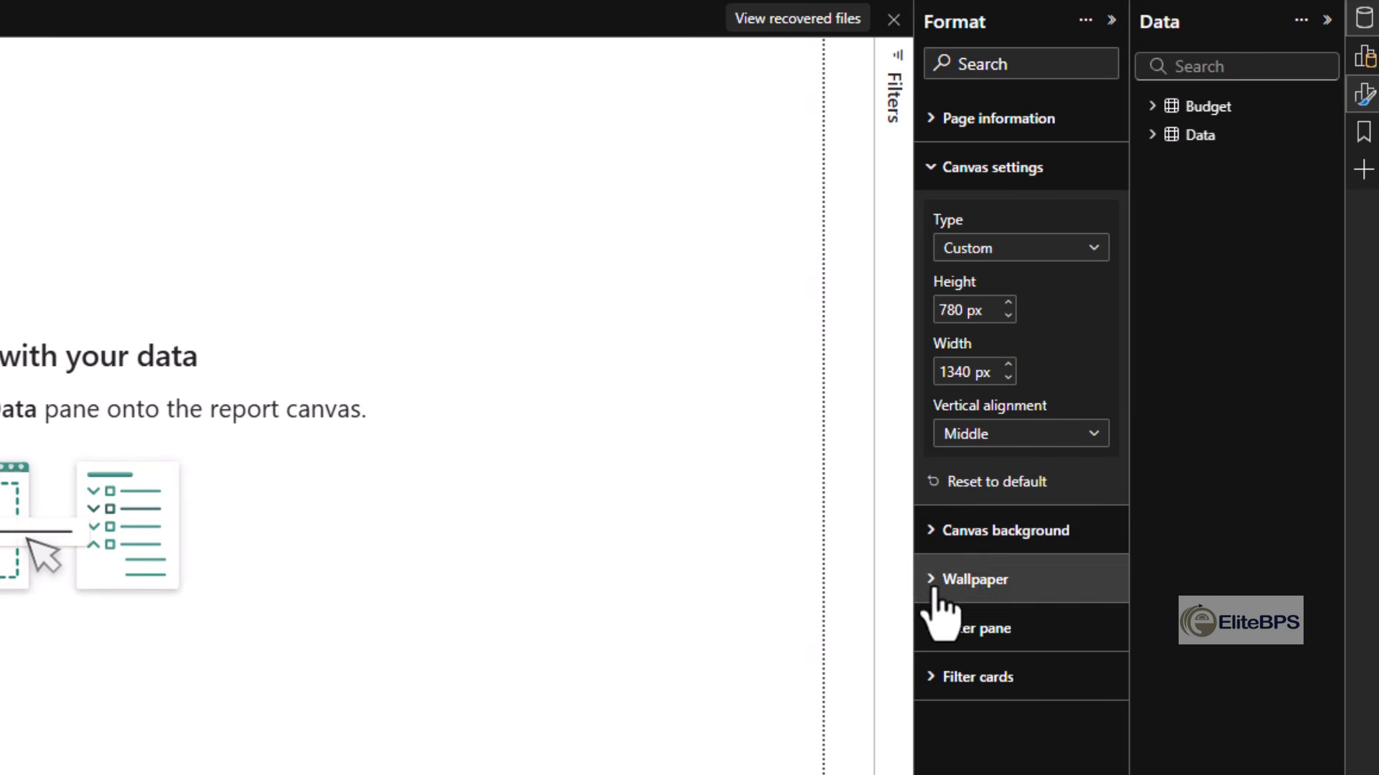
click(1020, 434)
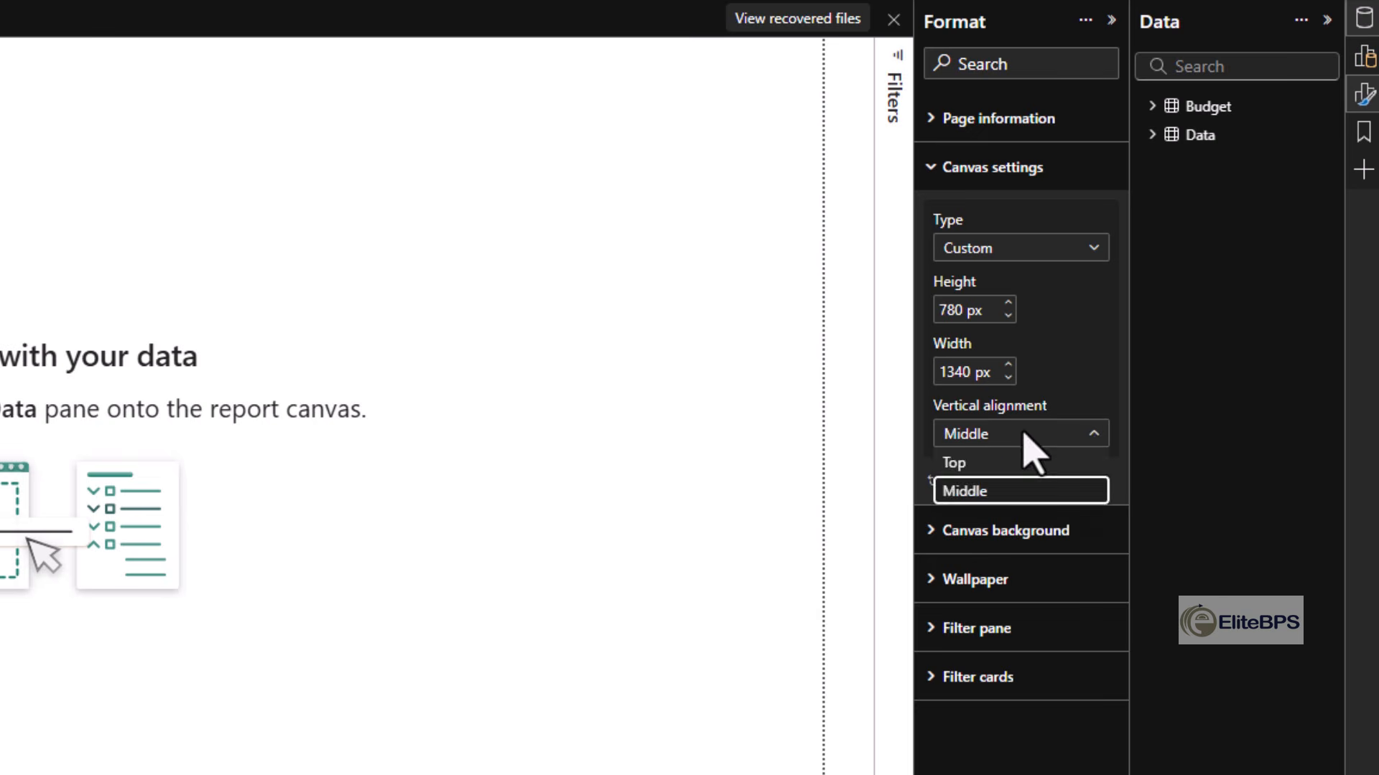
click(656, 560)
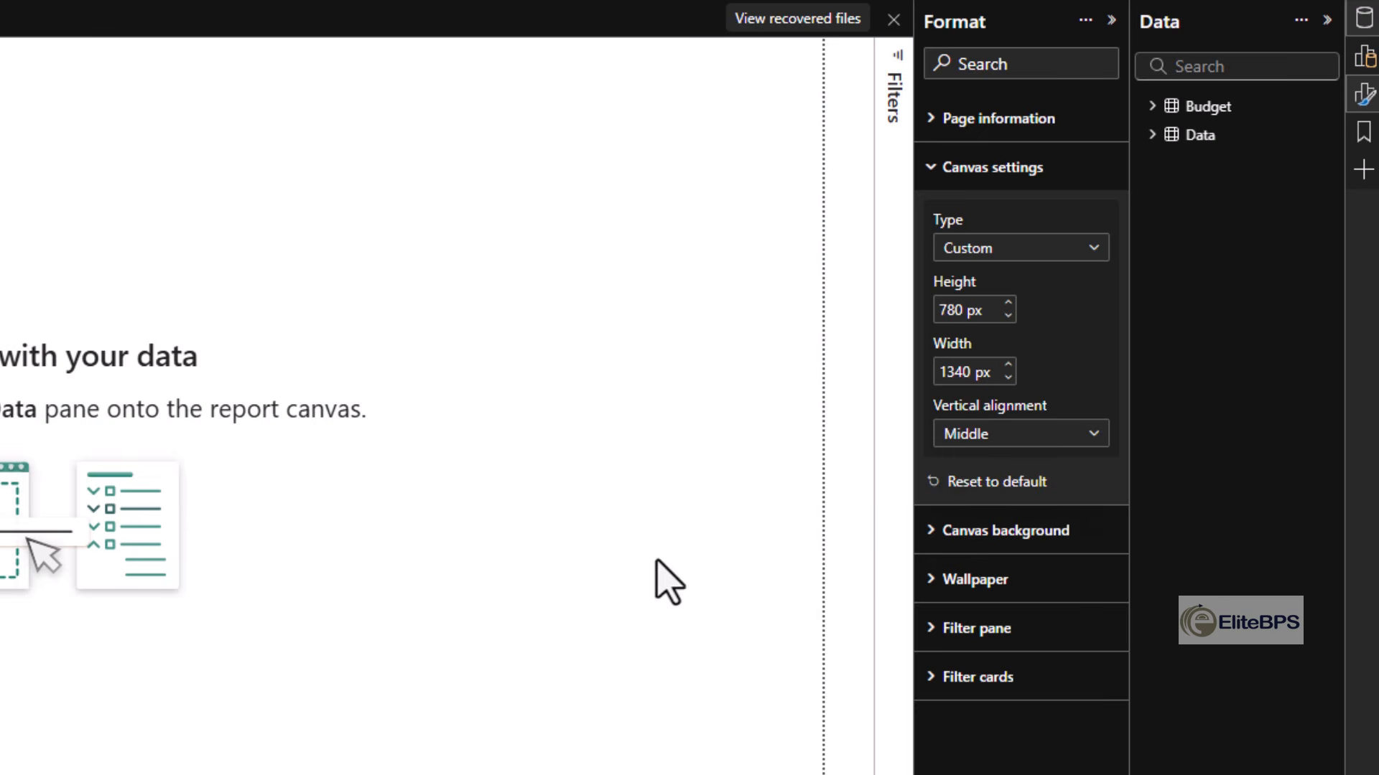
click(948, 170)
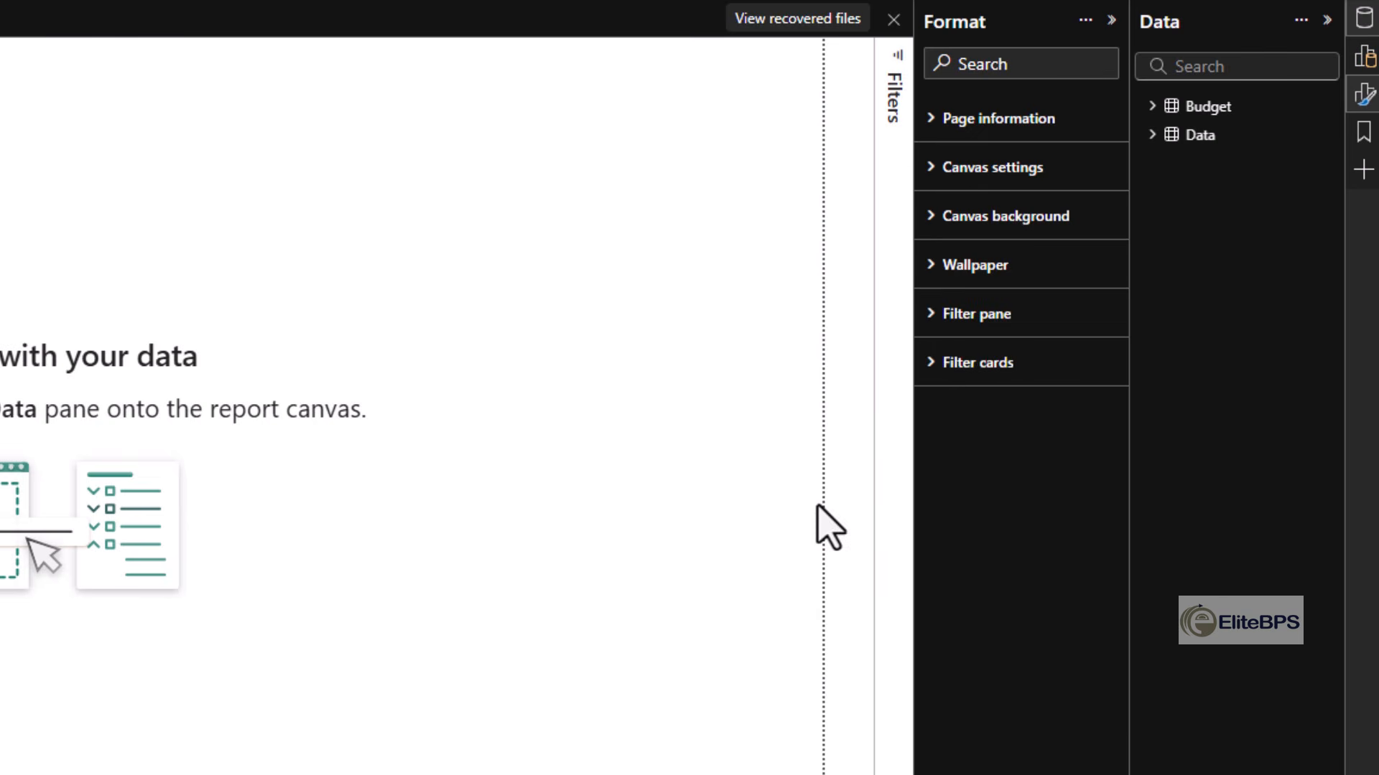
- Change the canvas background color to grey and collapse the background settings
click(998, 217)
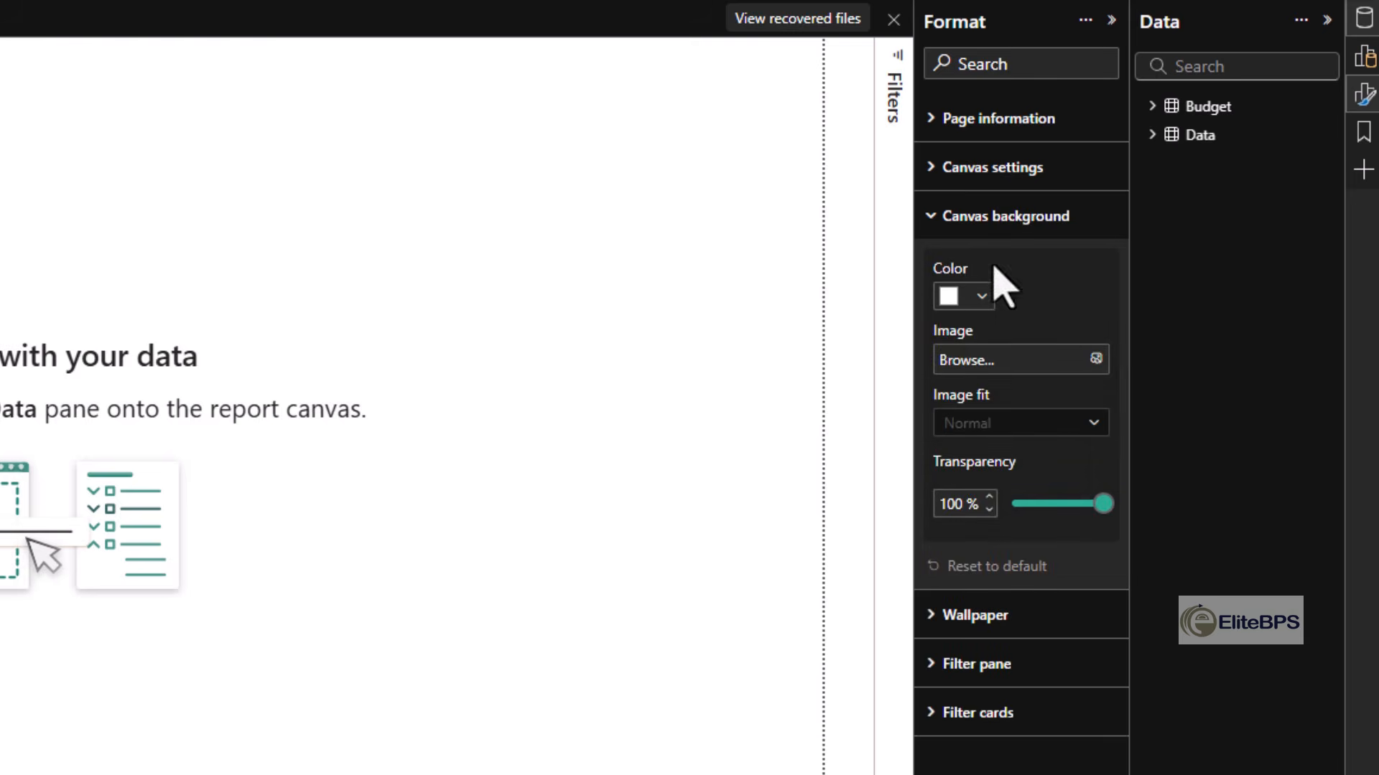
click(978, 300)
click(989, 470)
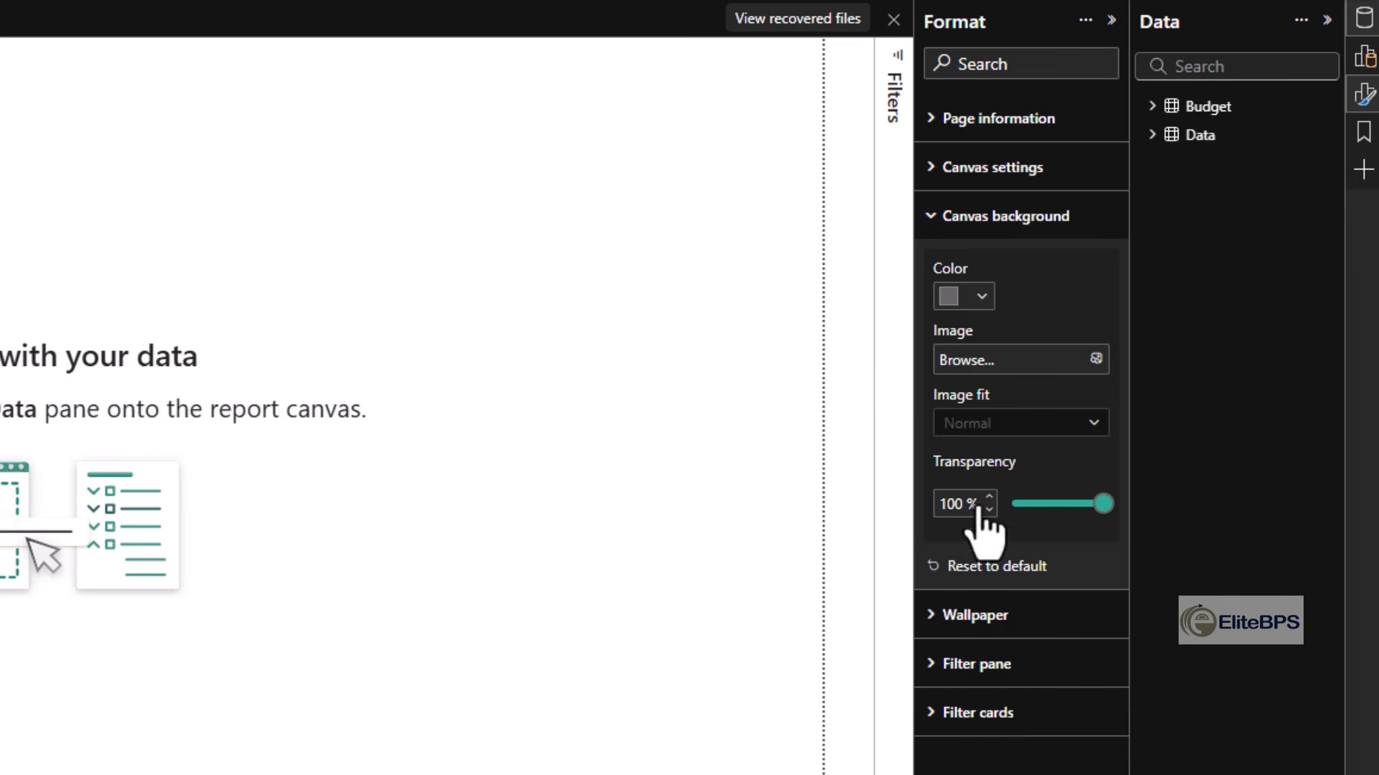
click(1009, 216)
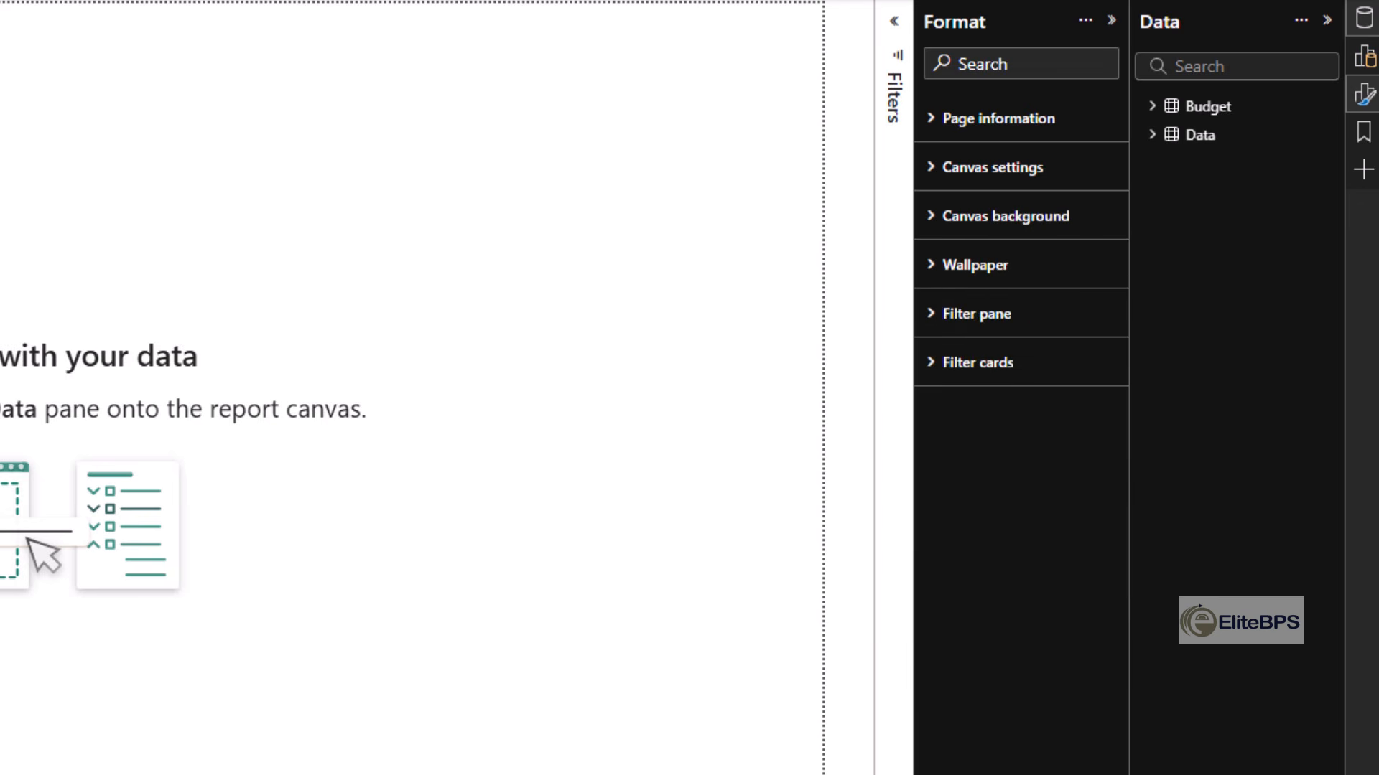
- Insert a rounded rectangle, reduce its height to about half its width, and place it near the page's upper-left corner
click(147, 45)
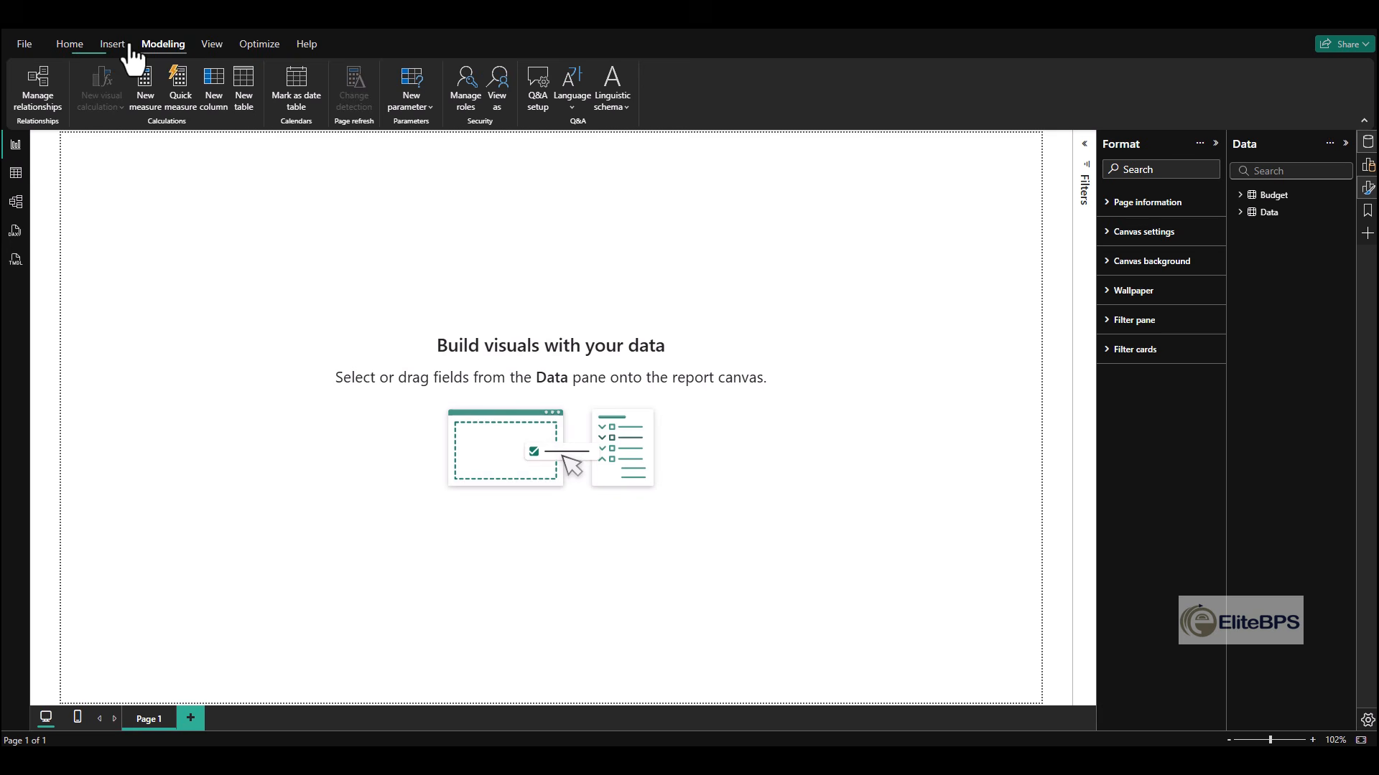
click(115, 47)
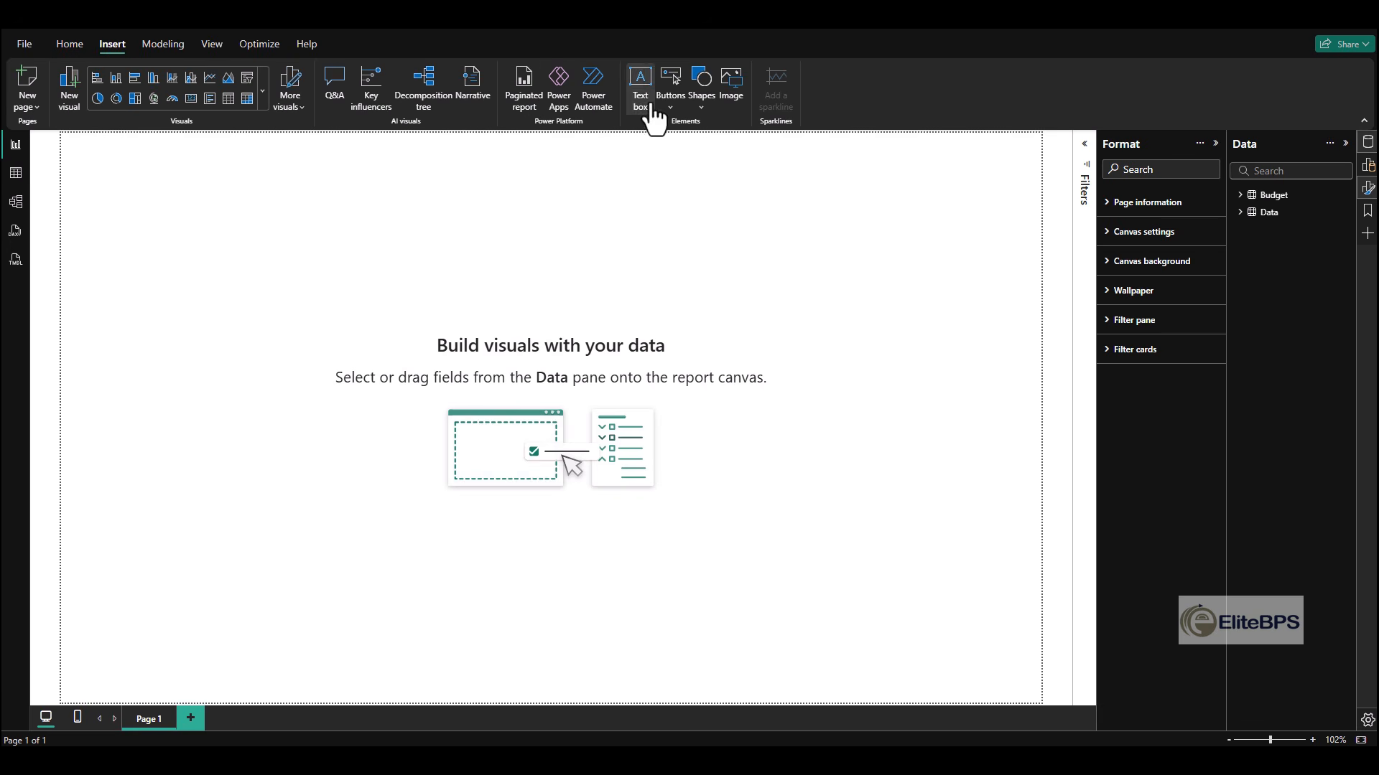
click(679, 118)
click(701, 101)
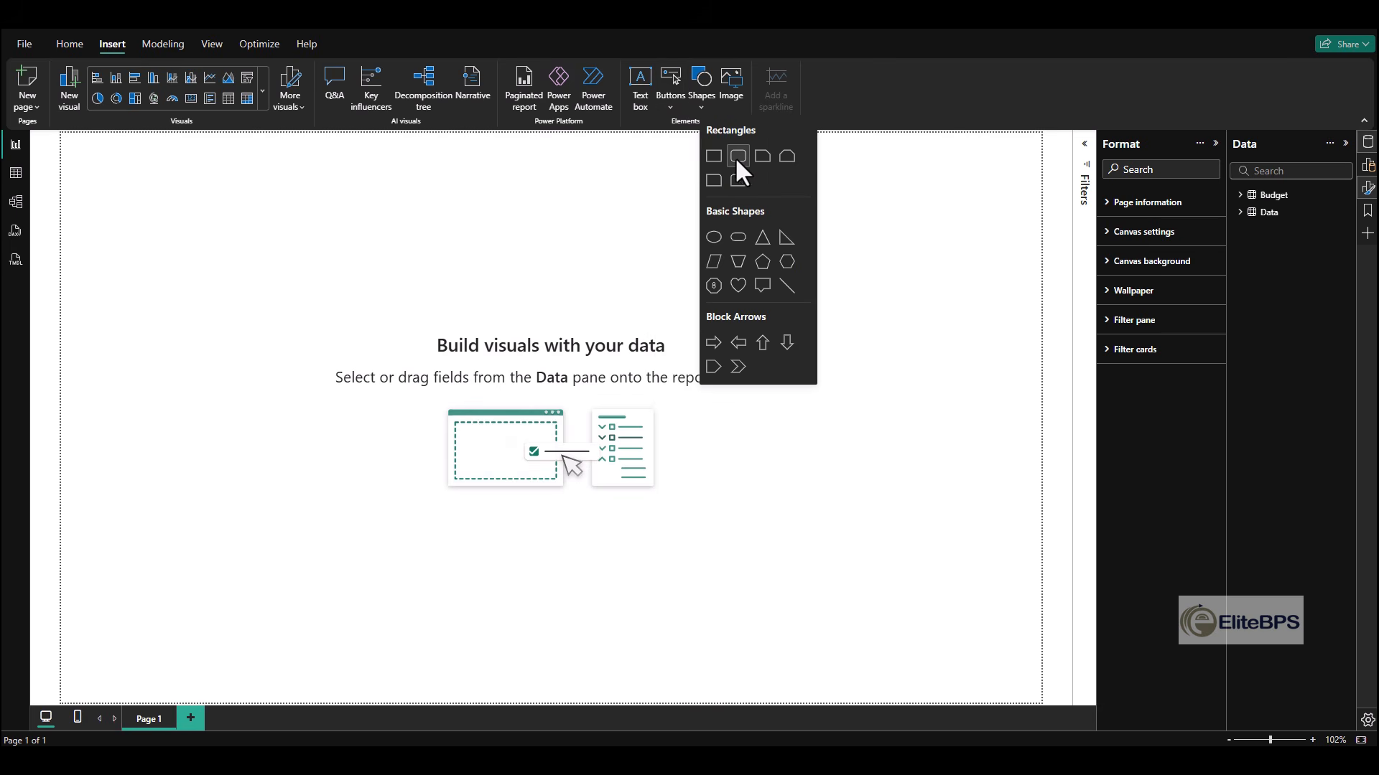
click(736, 157)
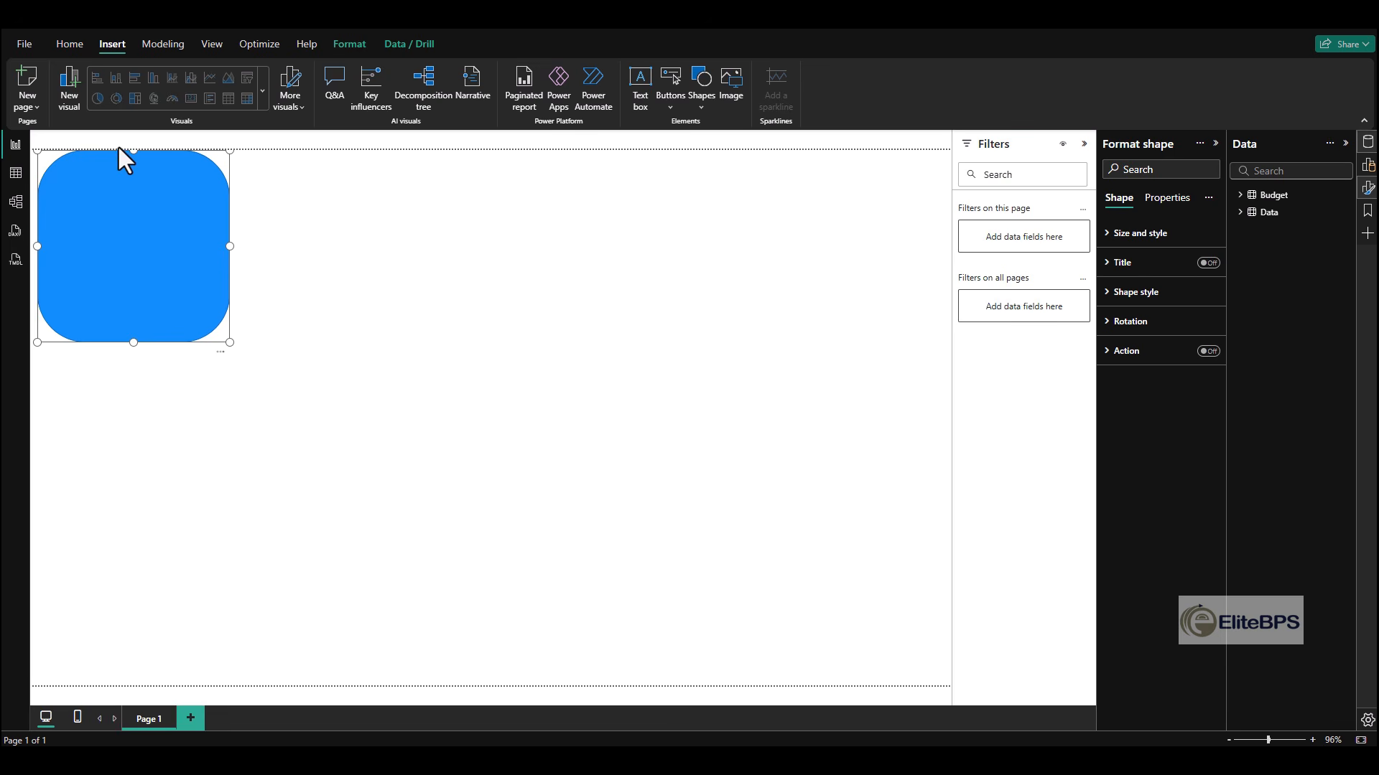
drag(135, 153, 209, 194)
click(331, 212)
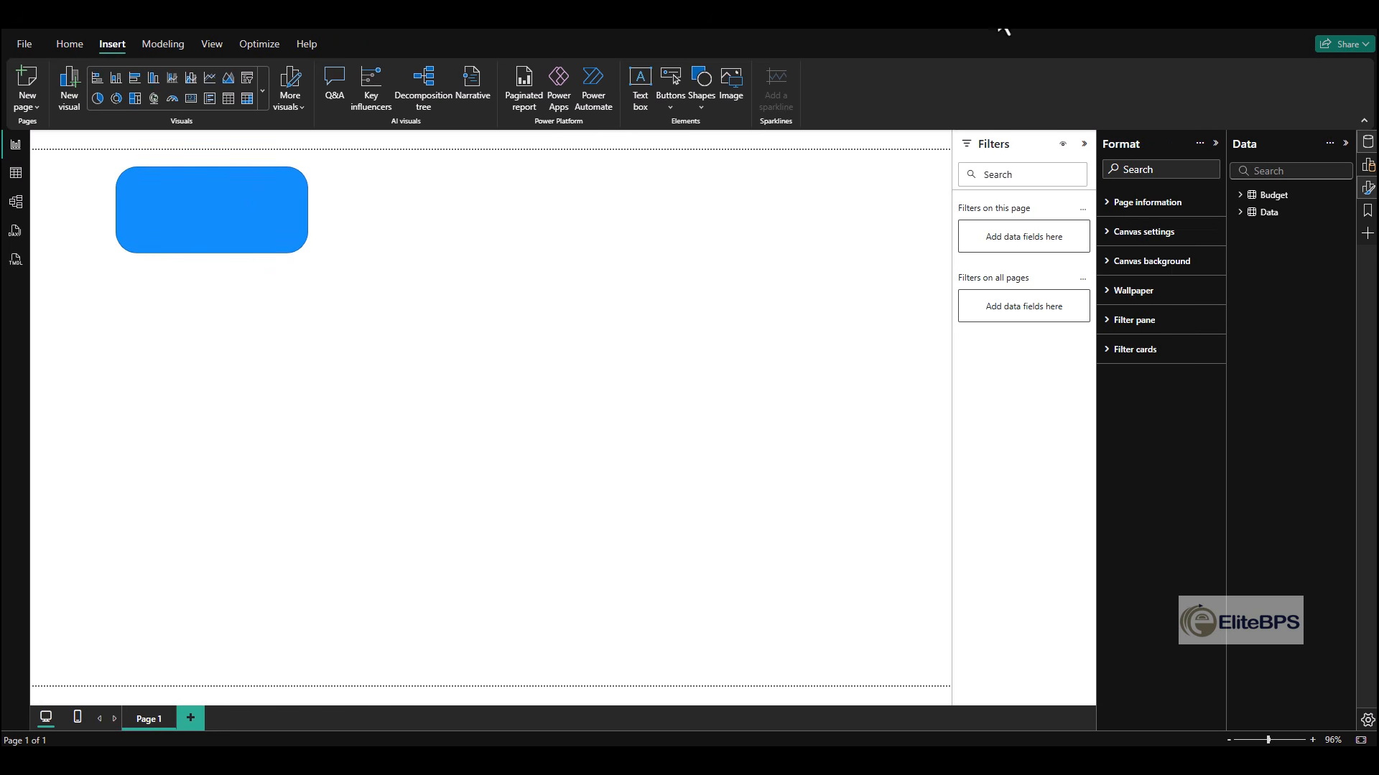
- Set the canvas background's transparency to 0% and collapse the background settings
click(1148, 260)
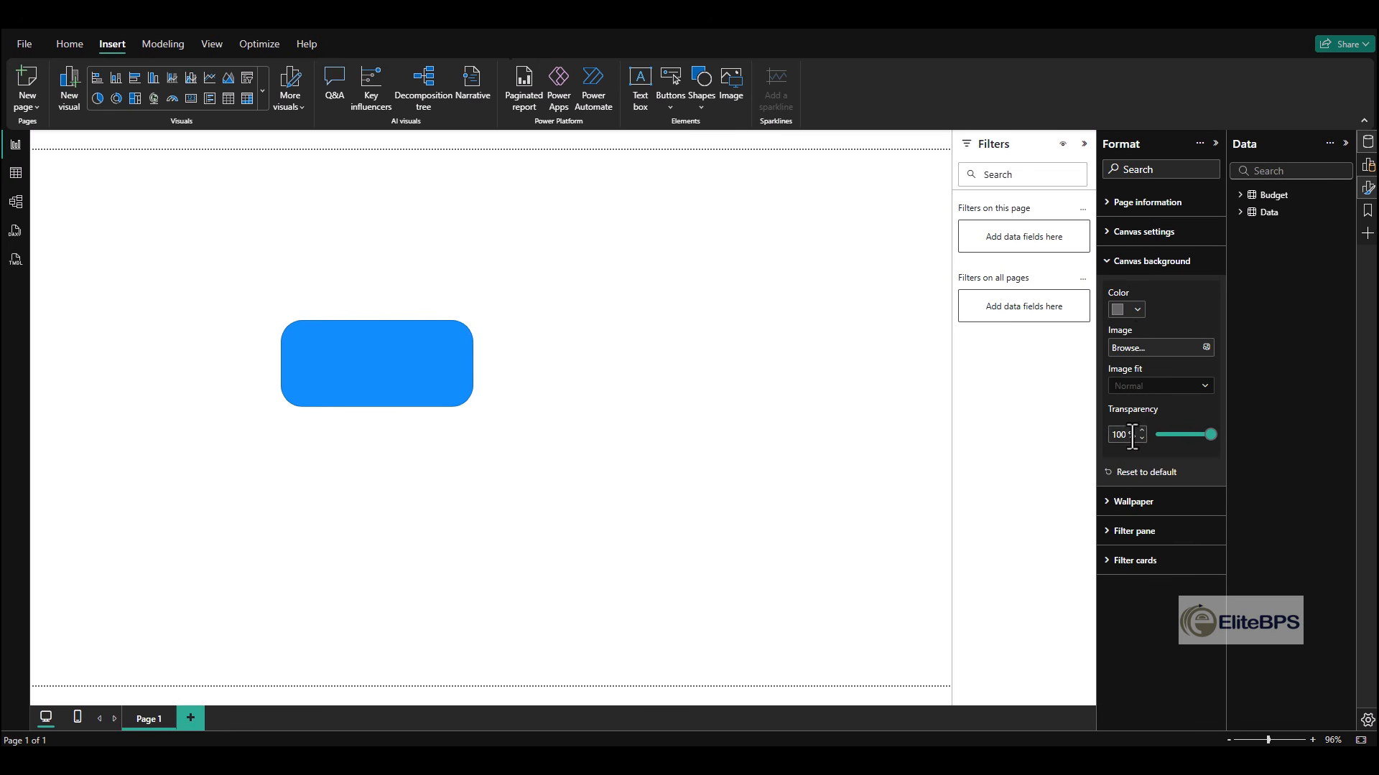
drag(1210, 435, 1162, 458)
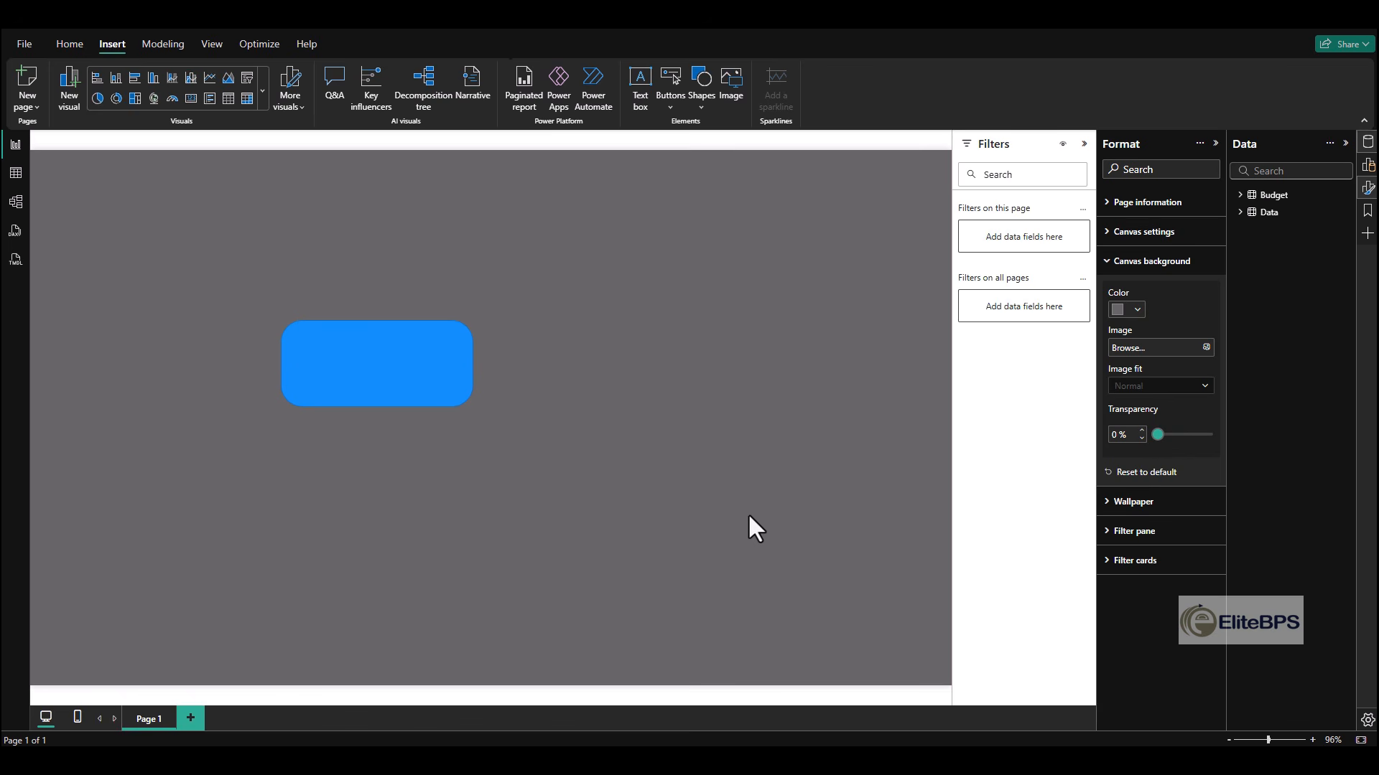
click(1163, 260)
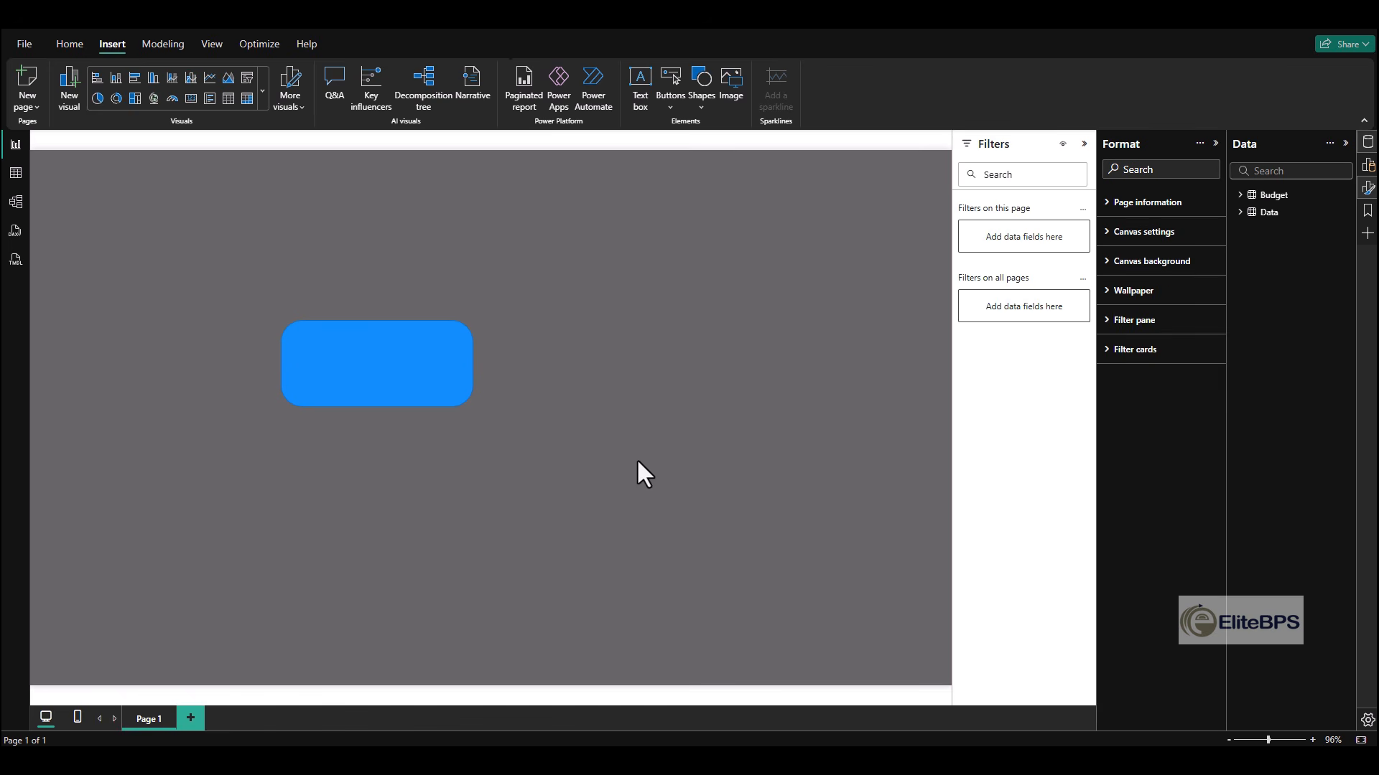
- Move the blue rounded rectangle to the page's upper-right corner and set its rounded corners to 15%
drag(311, 357, 752, 182)
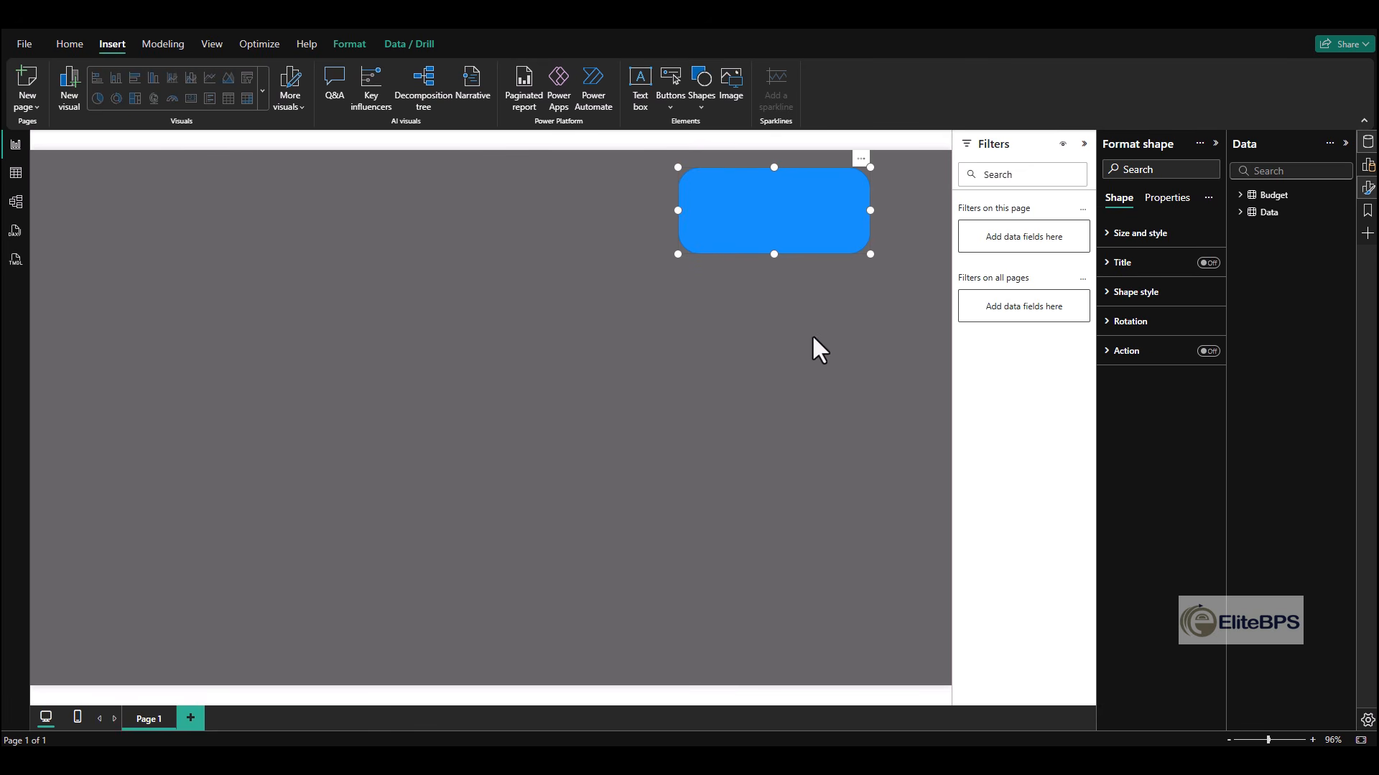
click(1131, 302)
click(1126, 410)
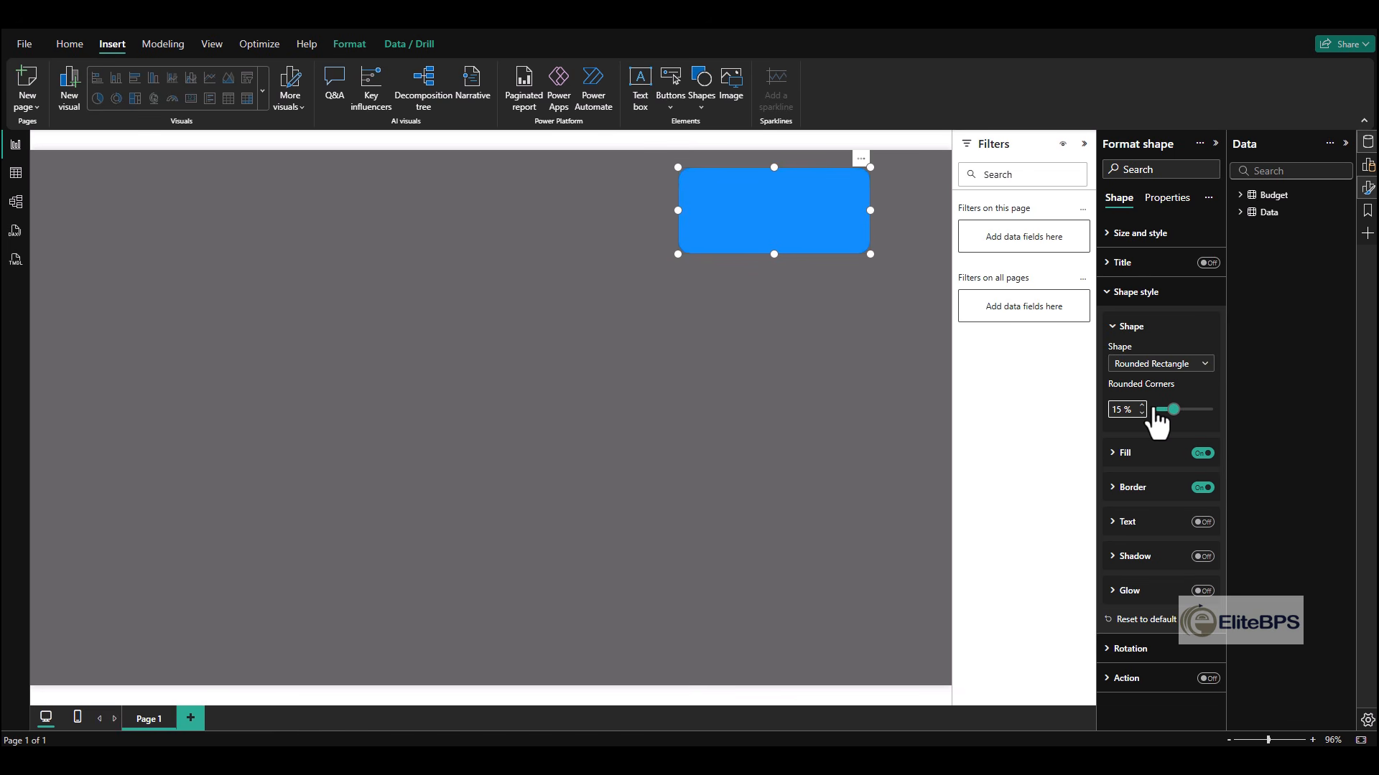
text(15)
- Fill the rounded rectangle with white and turn off its border
click(1148, 459)
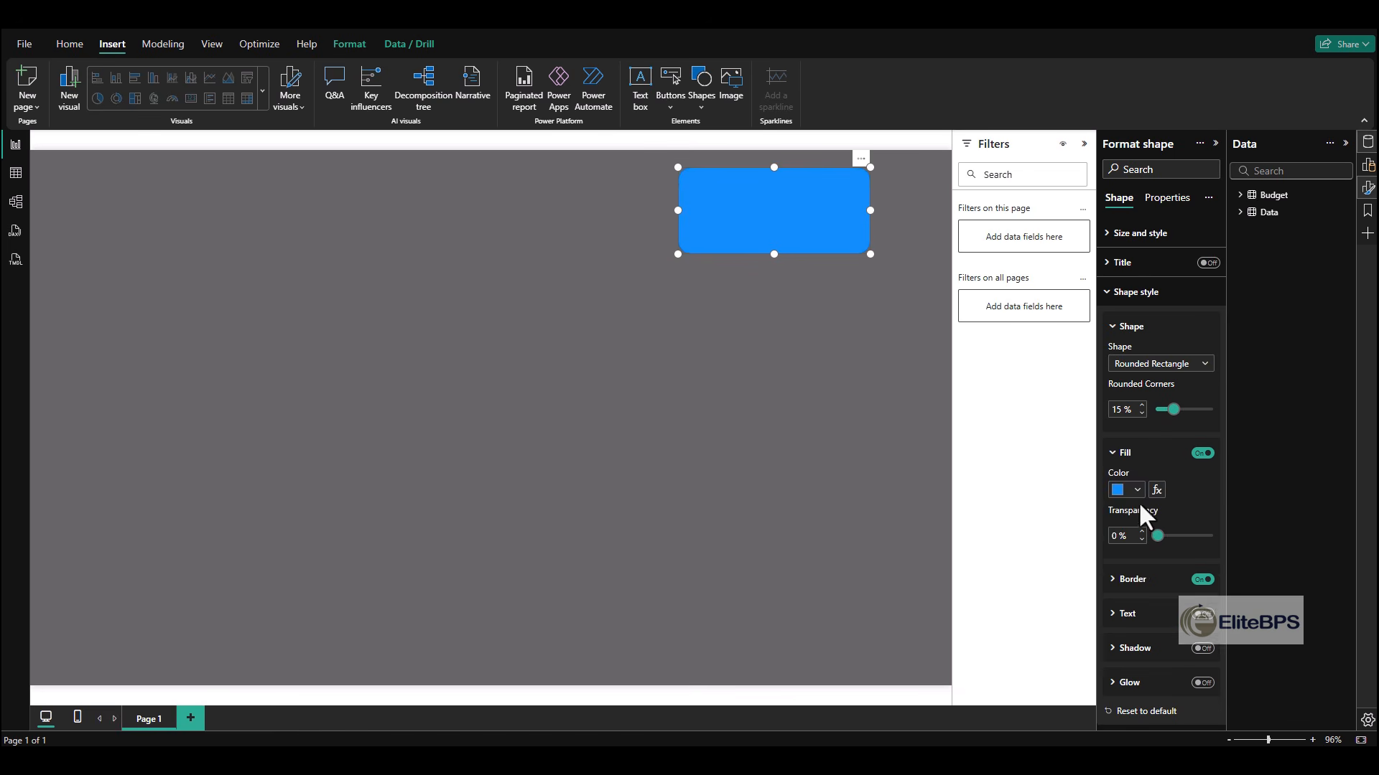
click(1135, 489)
click(1147, 429)
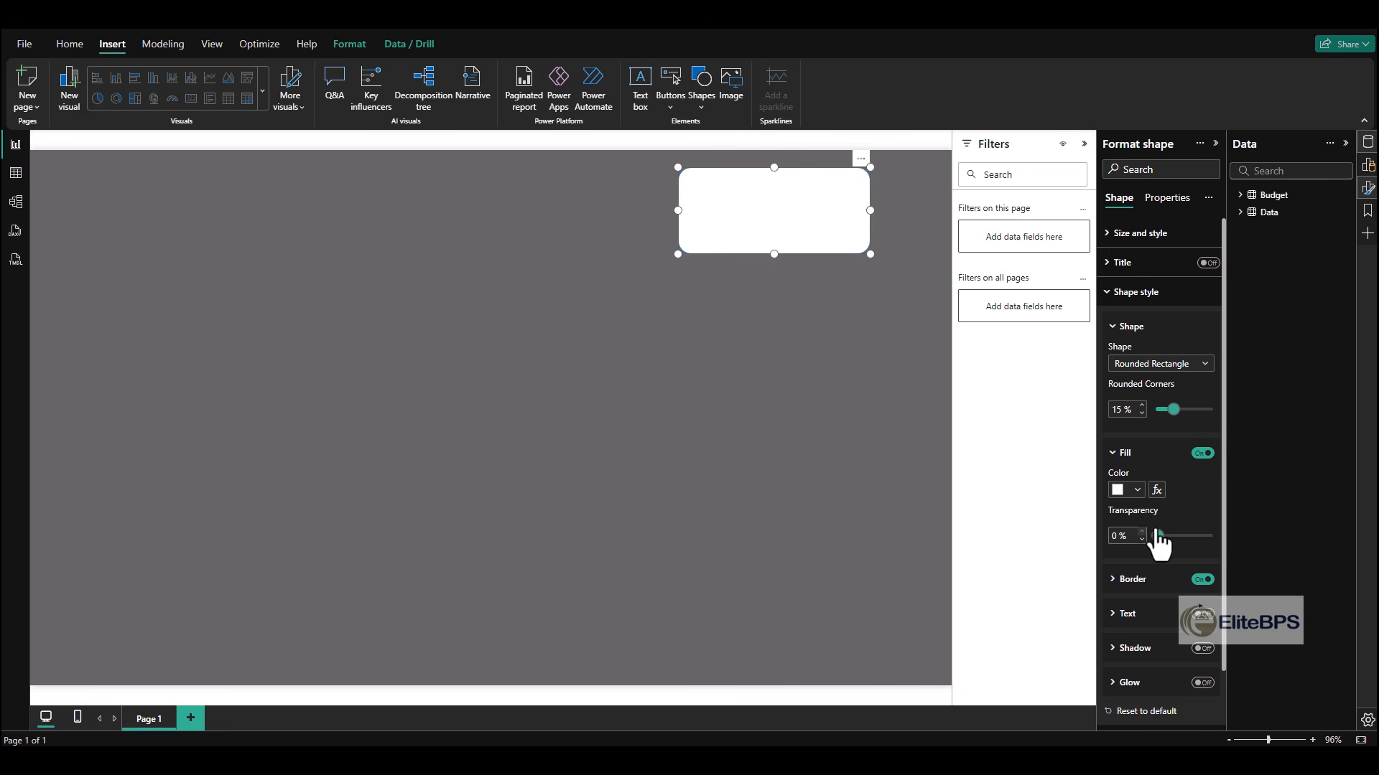
click(1202, 580)
- Collapse the Filters pane and stretch the white rectangle leftward into a long, shallower header banner across the page
scroll(936, 561, up, 1)
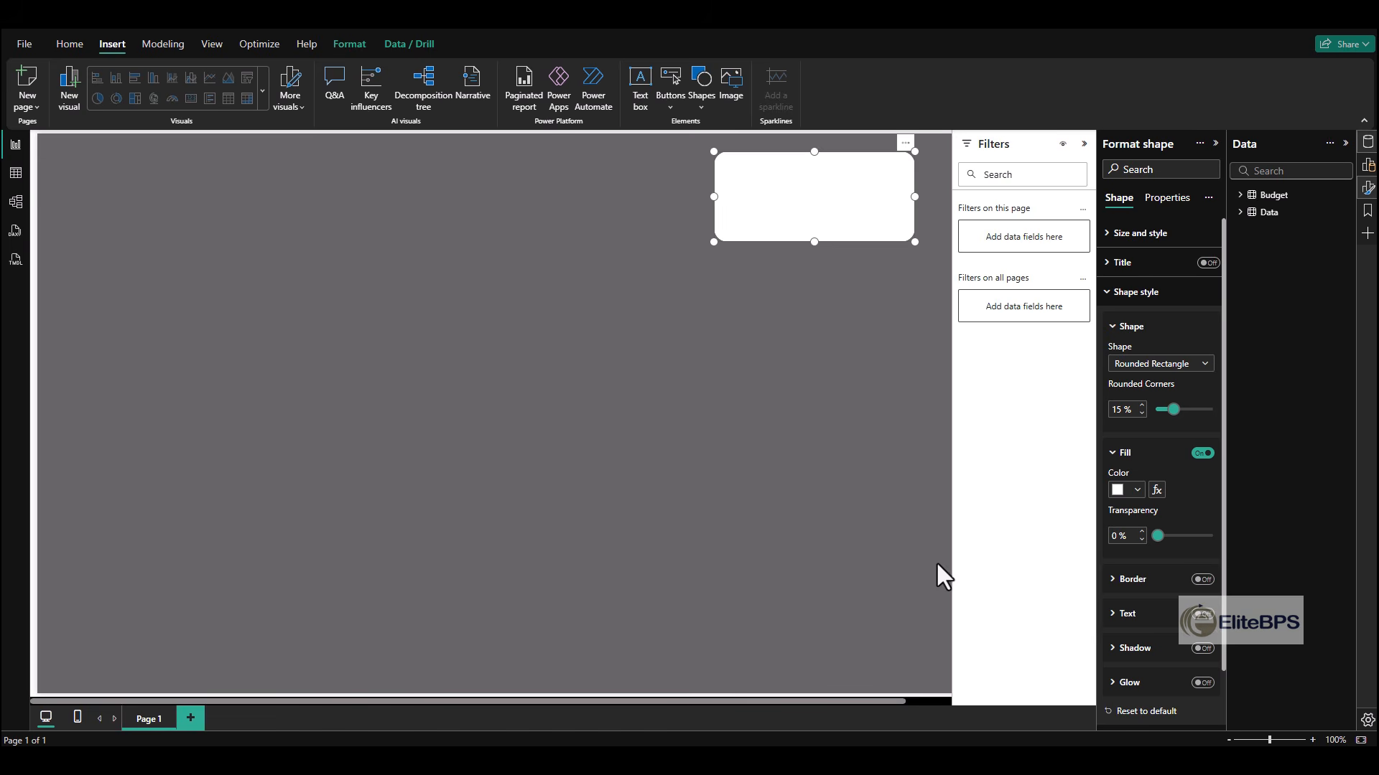
click(1084, 144)
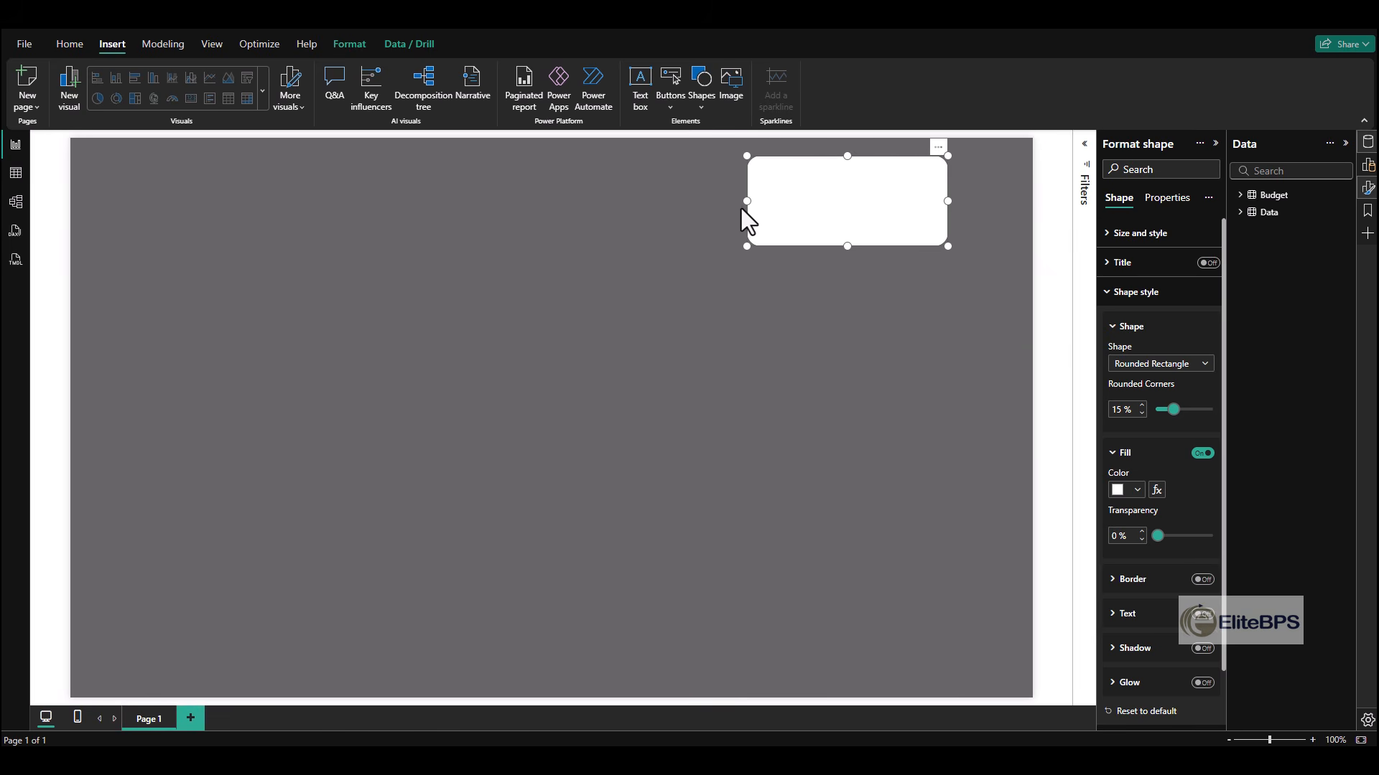
drag(740, 202, 314, 236)
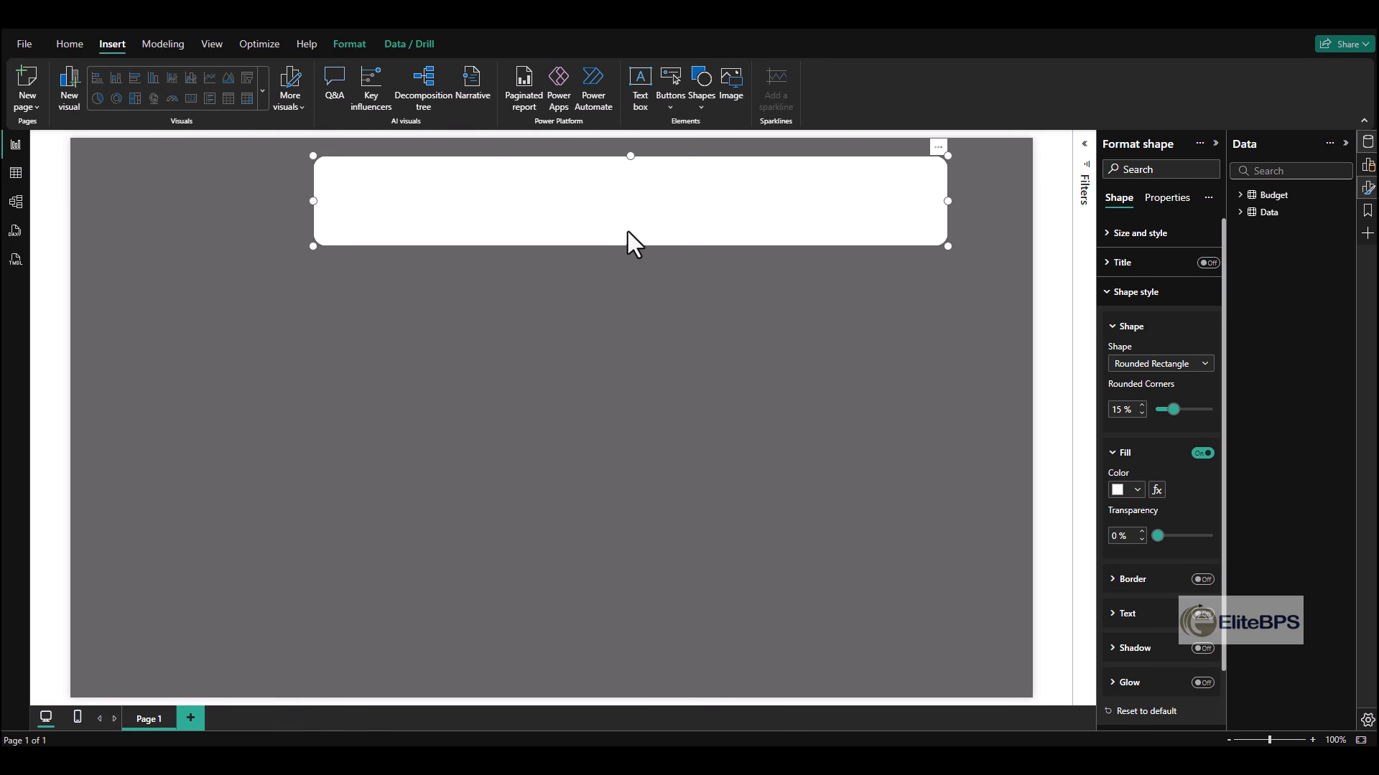
drag(627, 241, 645, 298)
- Duplicate the header banner and resize copies into a row of four cards, a row of two panels and a row of three panels
key(ctrl+c)
key(ctrl+v)
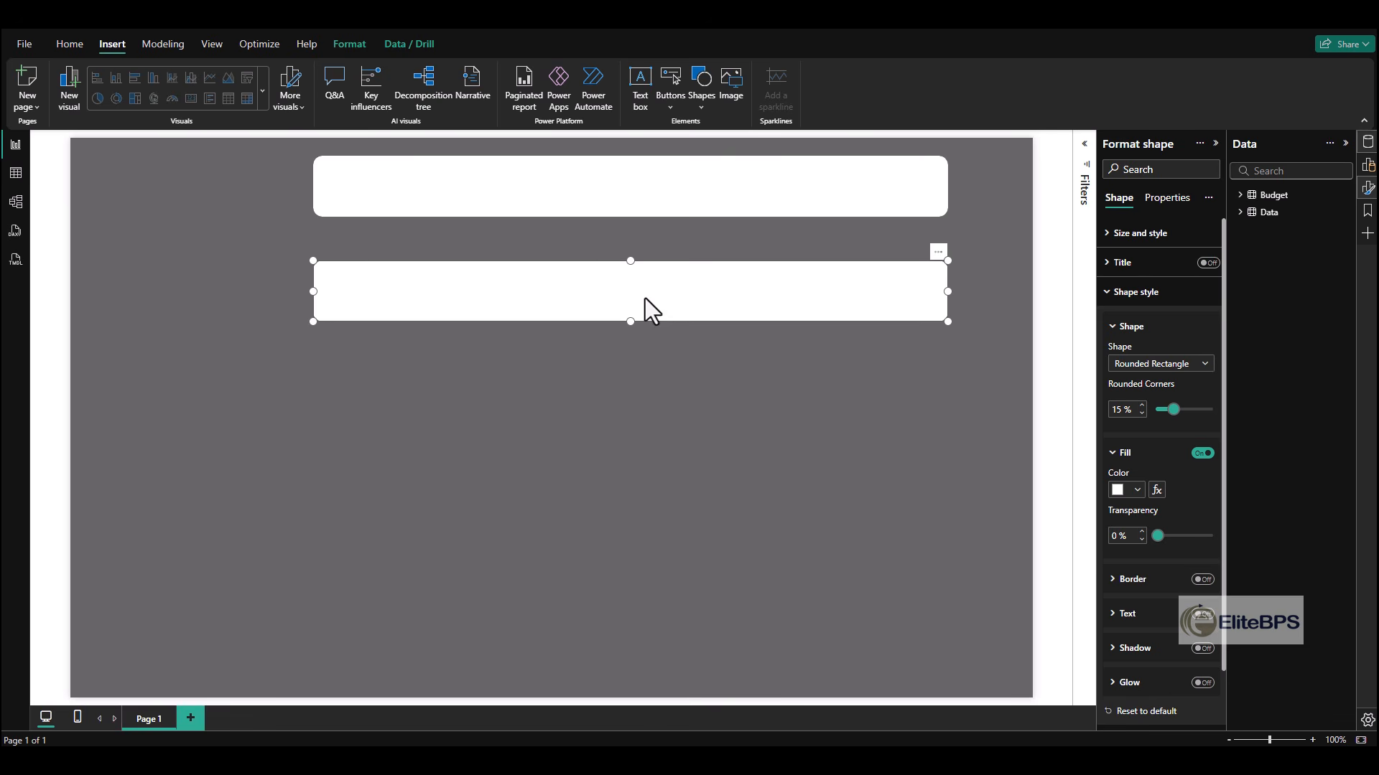
drag(313, 292, 772, 291)
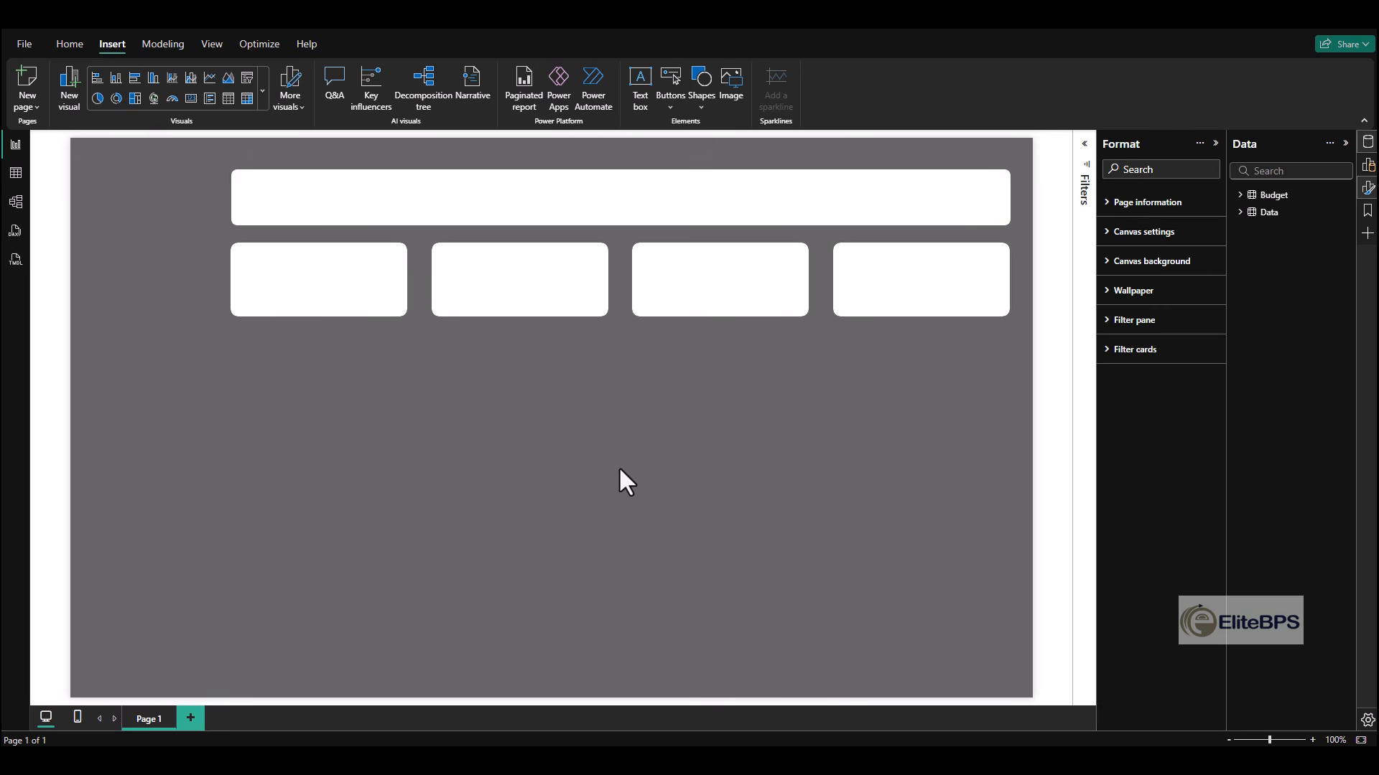
click(899, 287)
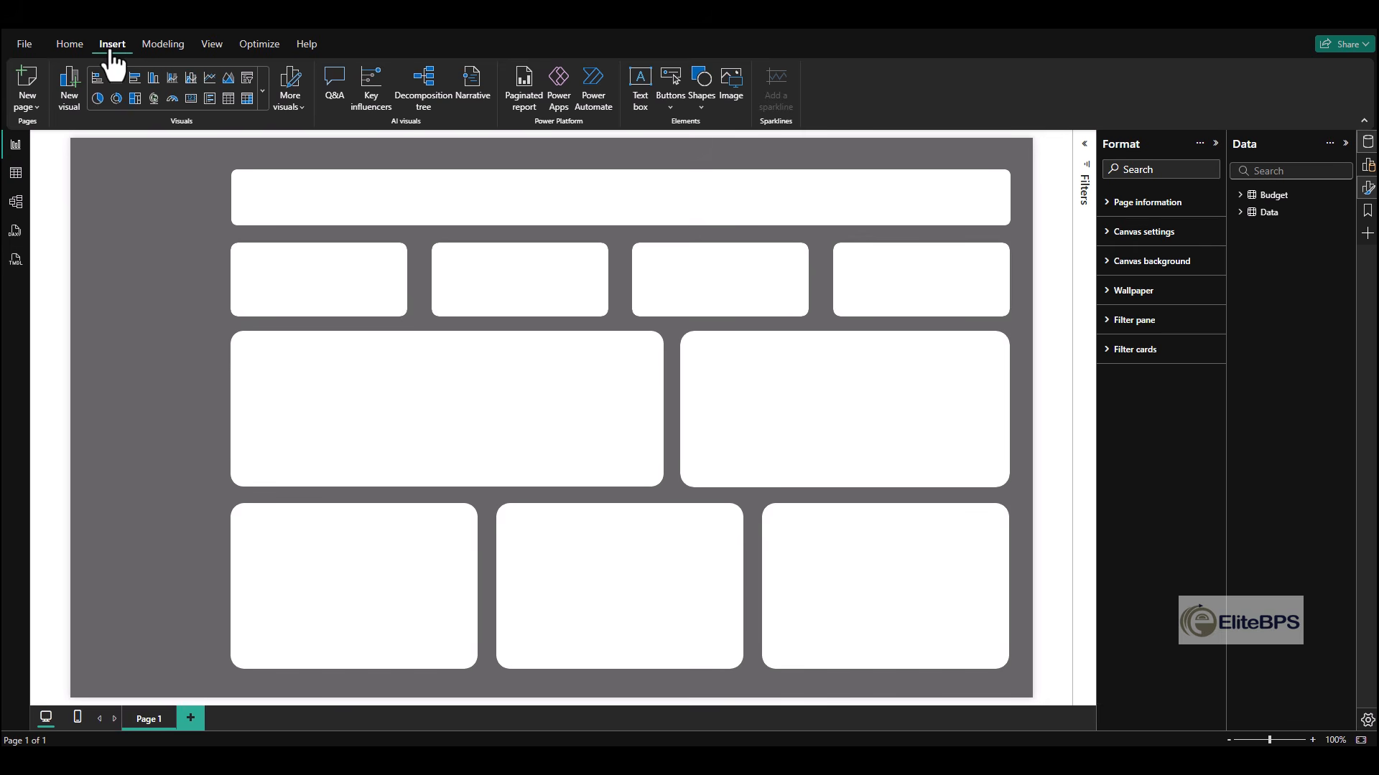
- Insert a rectangle with two rounded top corners and set its overall rotation to 270°
click(701, 108)
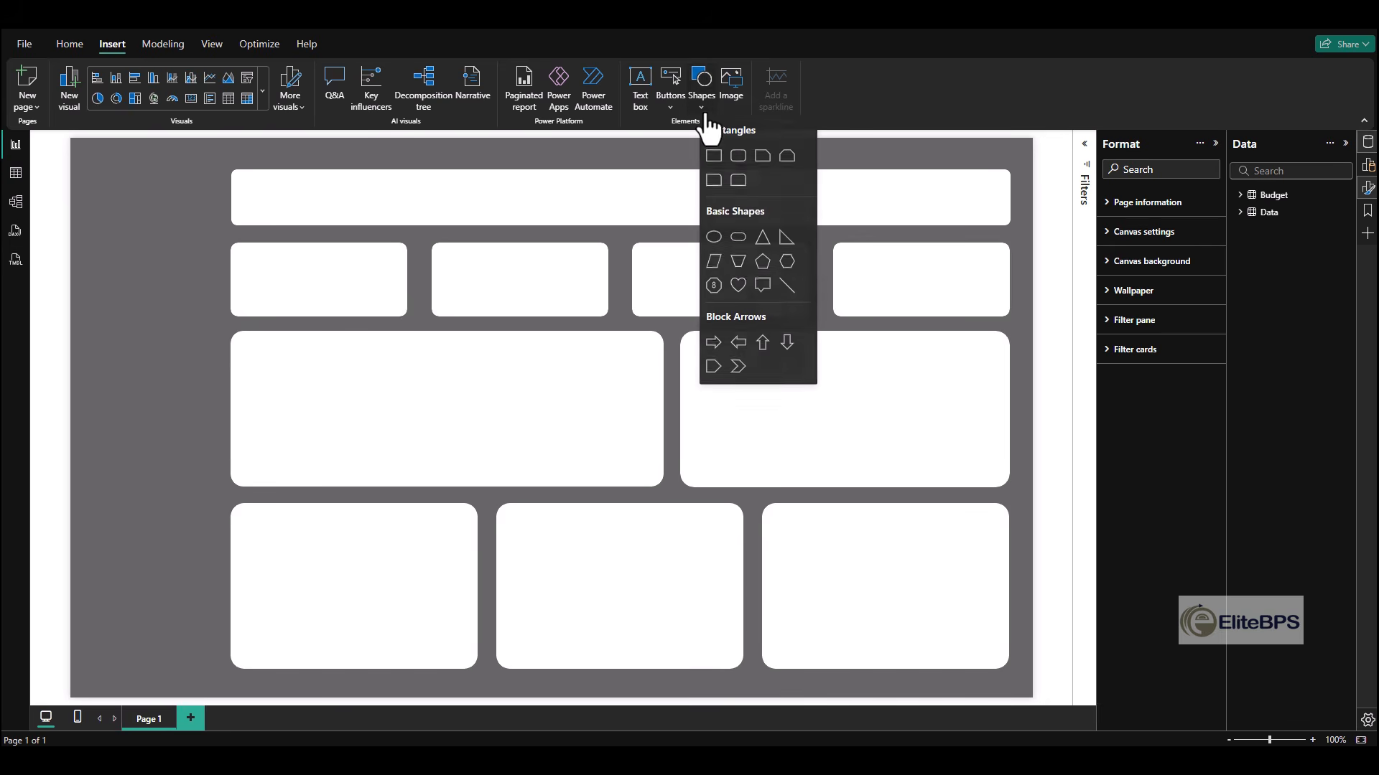
click(740, 180)
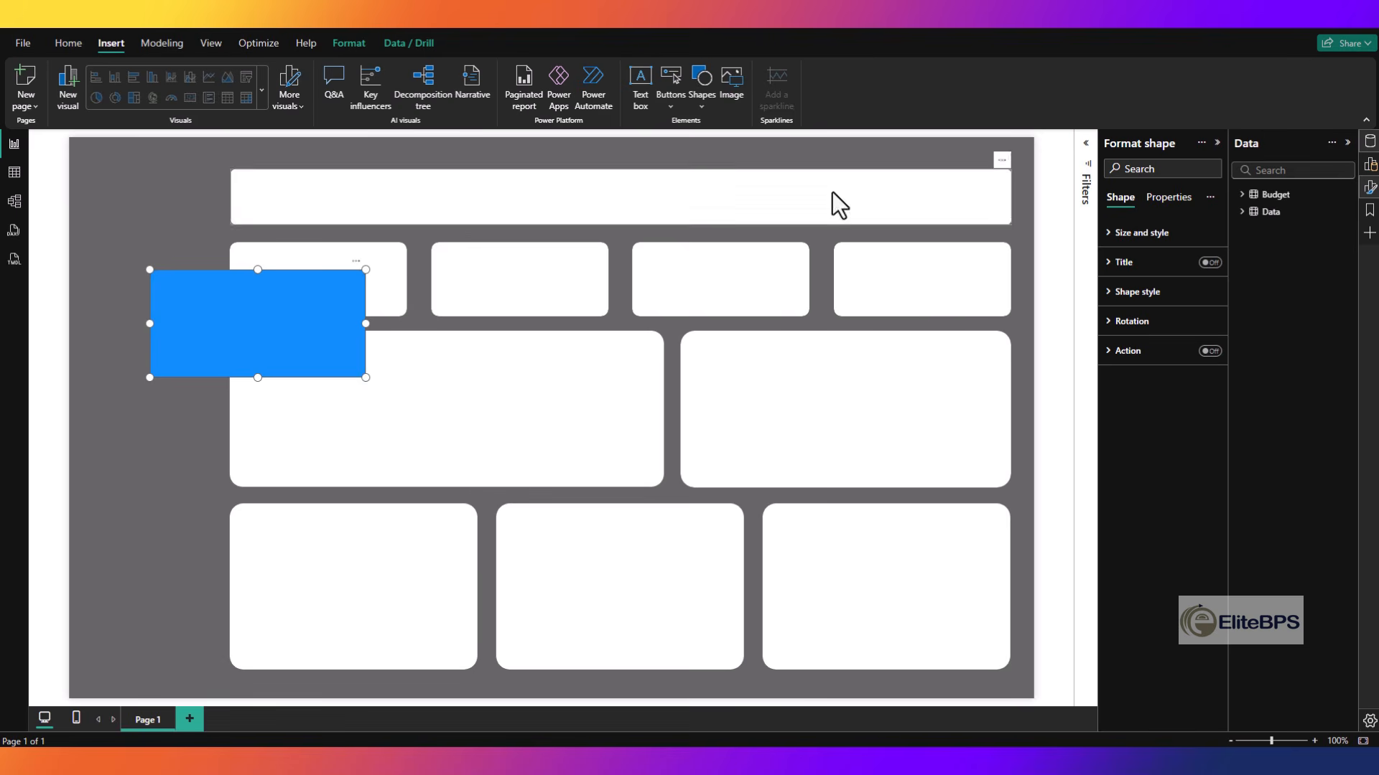
click(1129, 321)
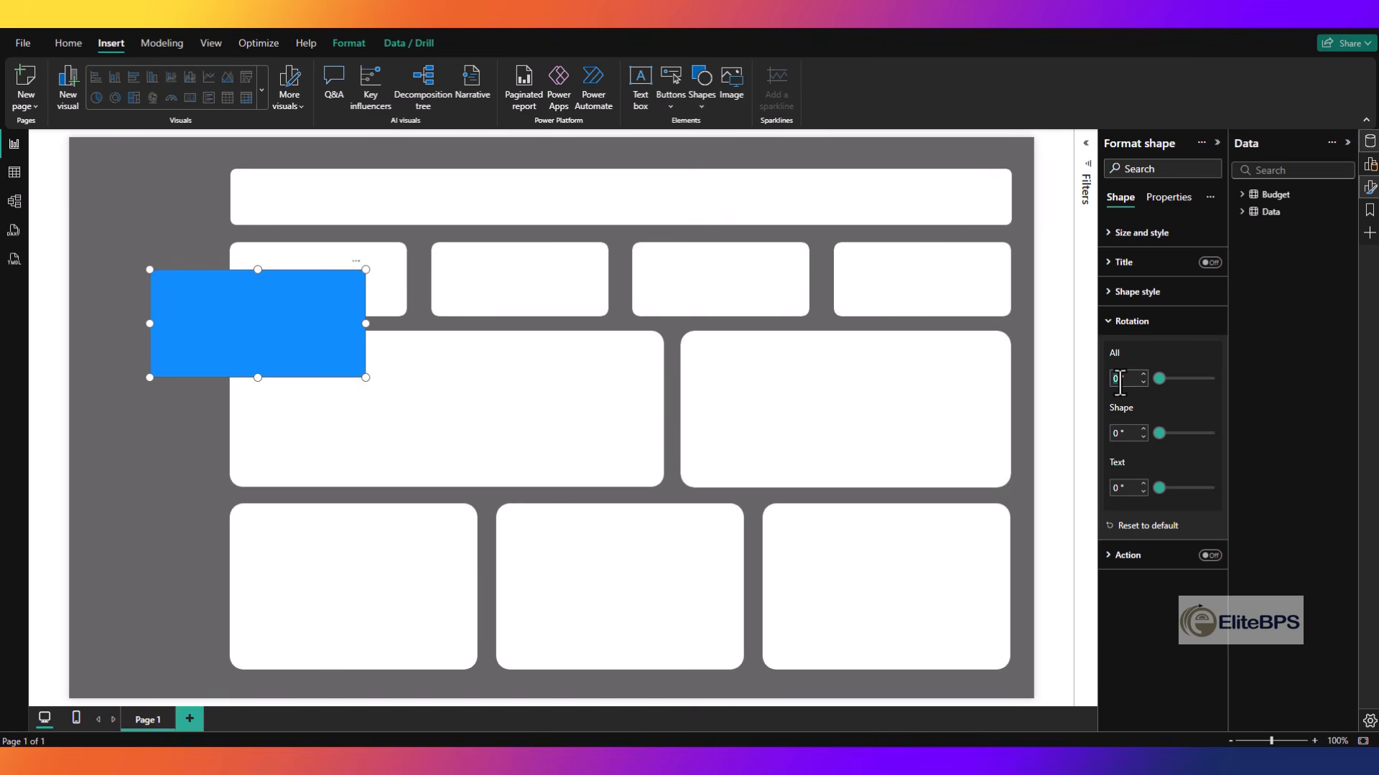
click(1119, 381)
text(270)
- Reshape the rotated rectangle into a tall, narrow white sidebar along the page's left edge, beside the banner and panels
click(108, 447)
drag(236, 345, 119, 213)
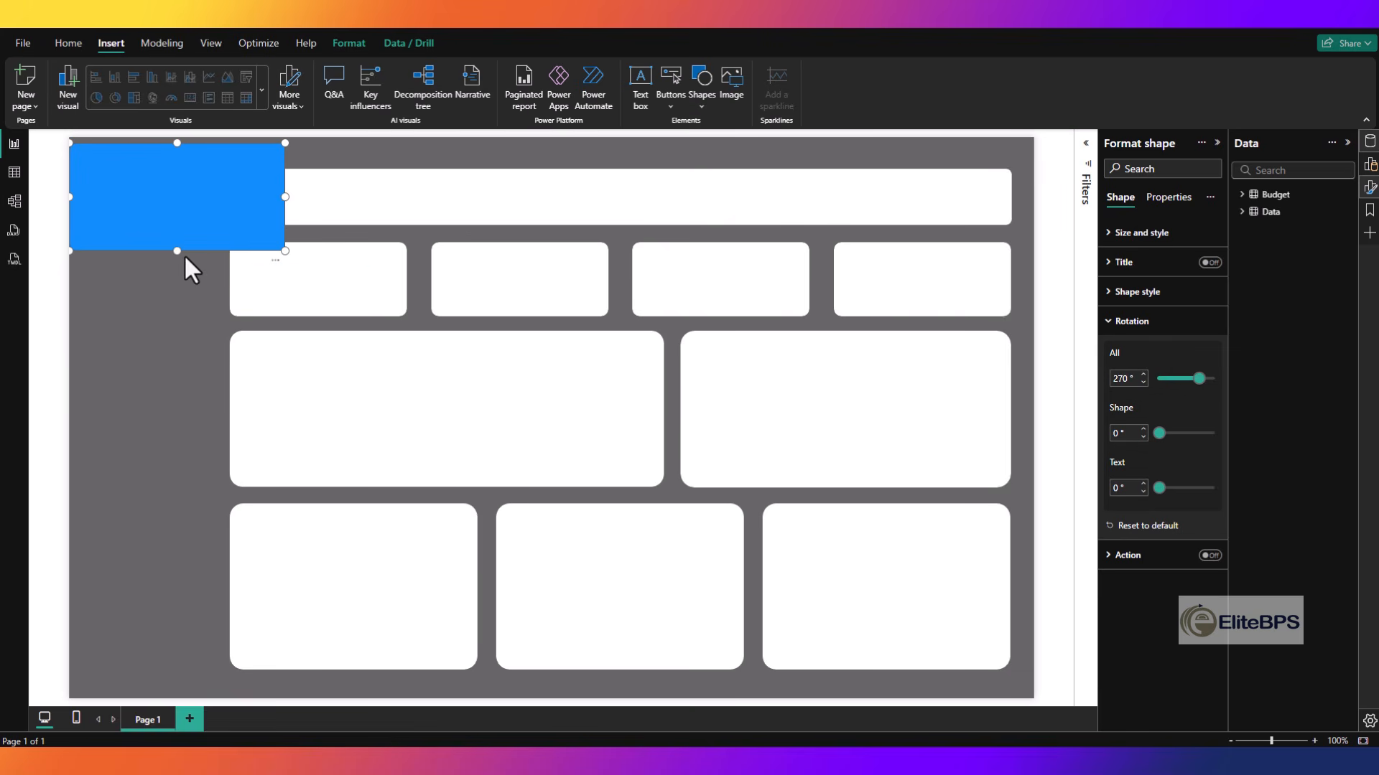
drag(176, 248, 177, 650)
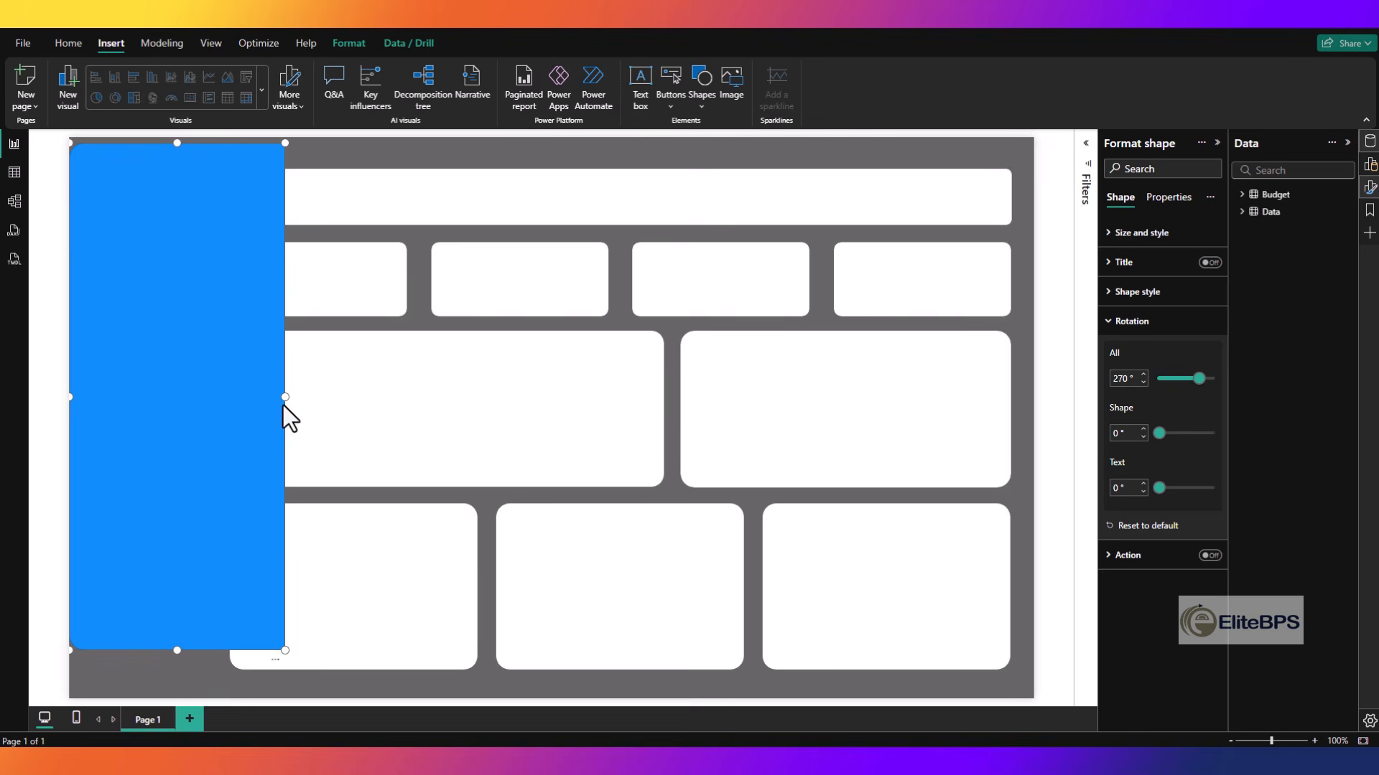
drag(284, 405, 193, 427)
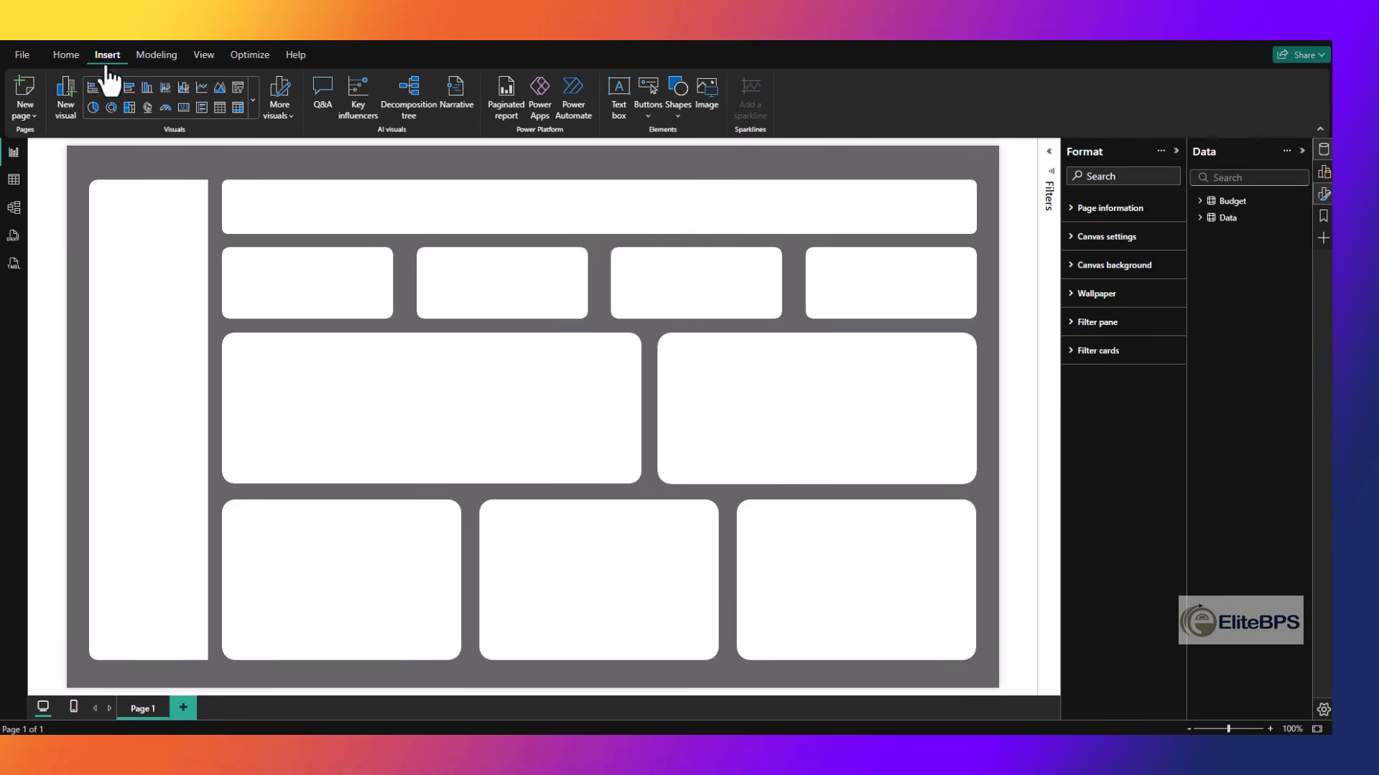
- Insert the EliteBPS logo image, shrink it and place it at the top of the white sidebar
click(708, 100)
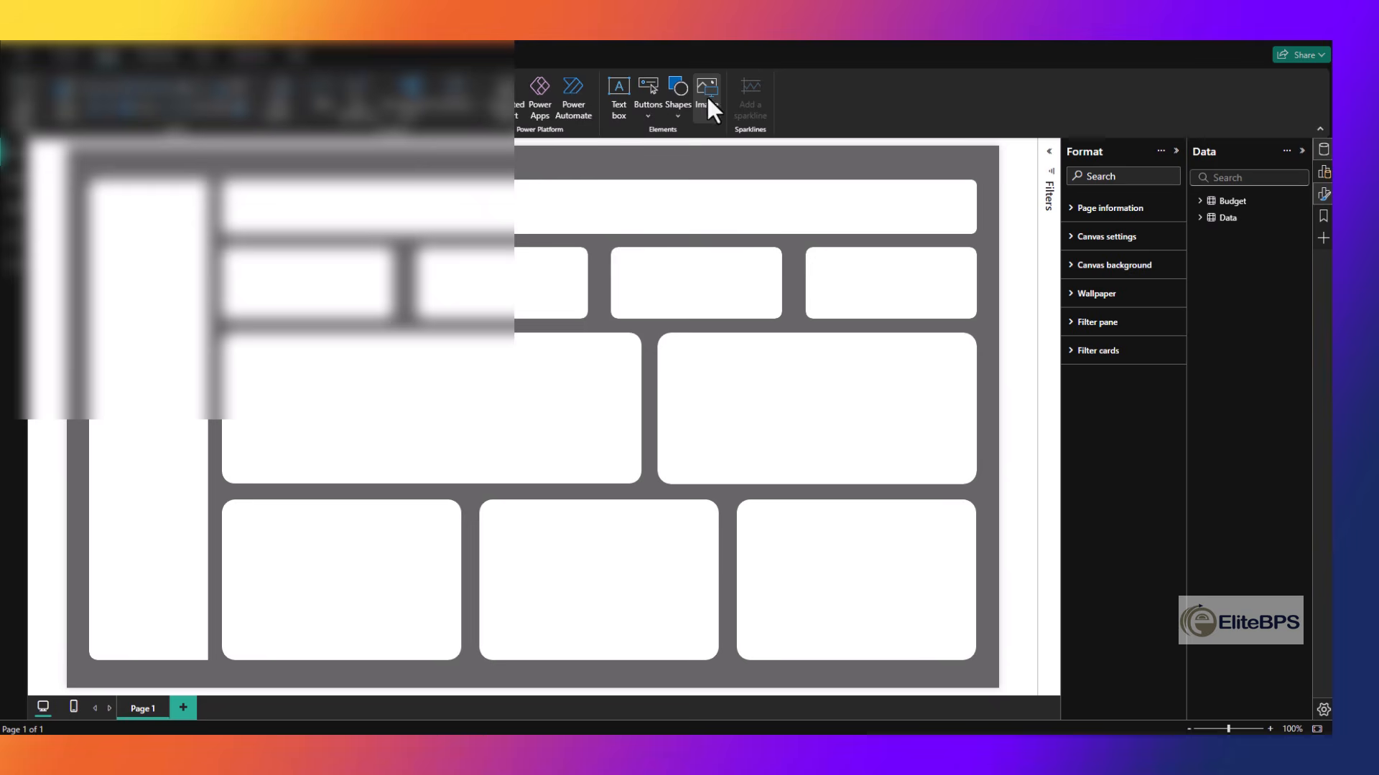
click(506, 306)
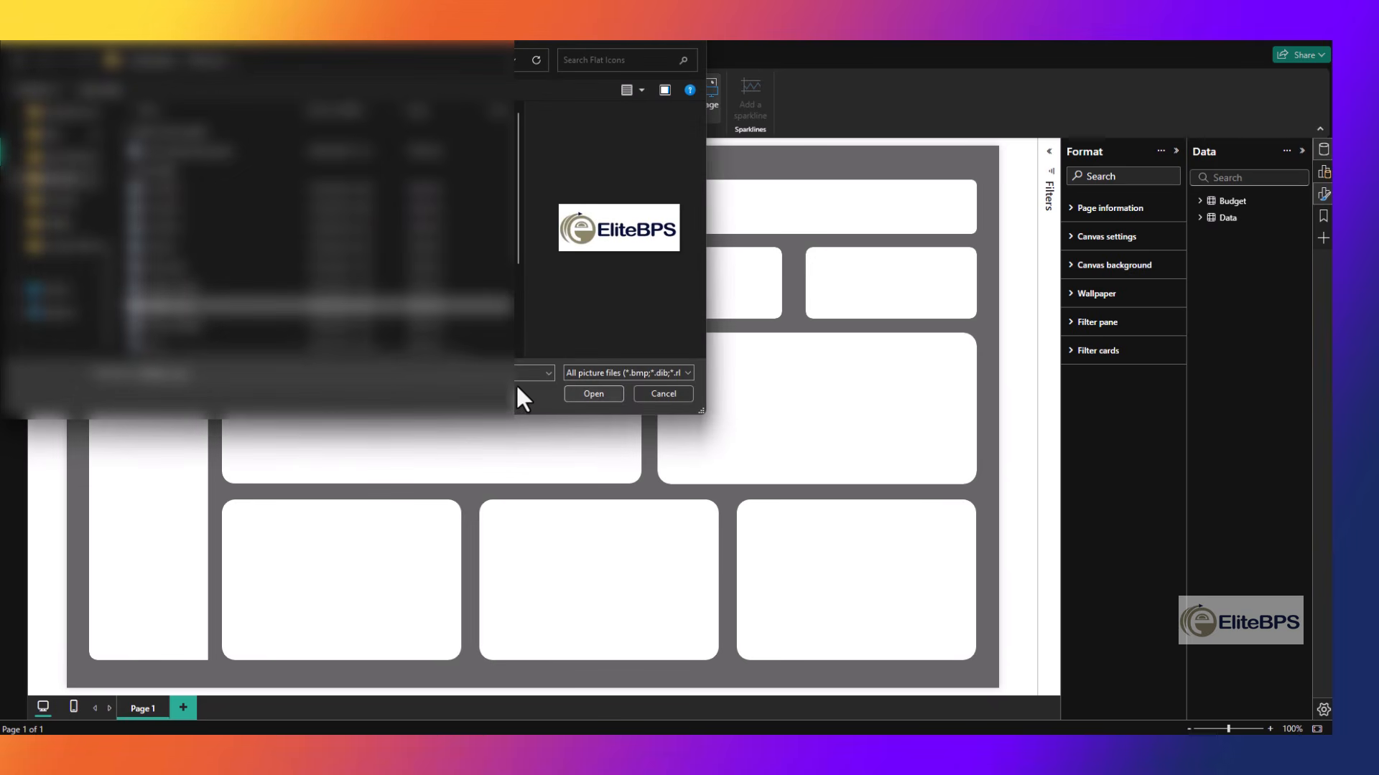
click(593, 393)
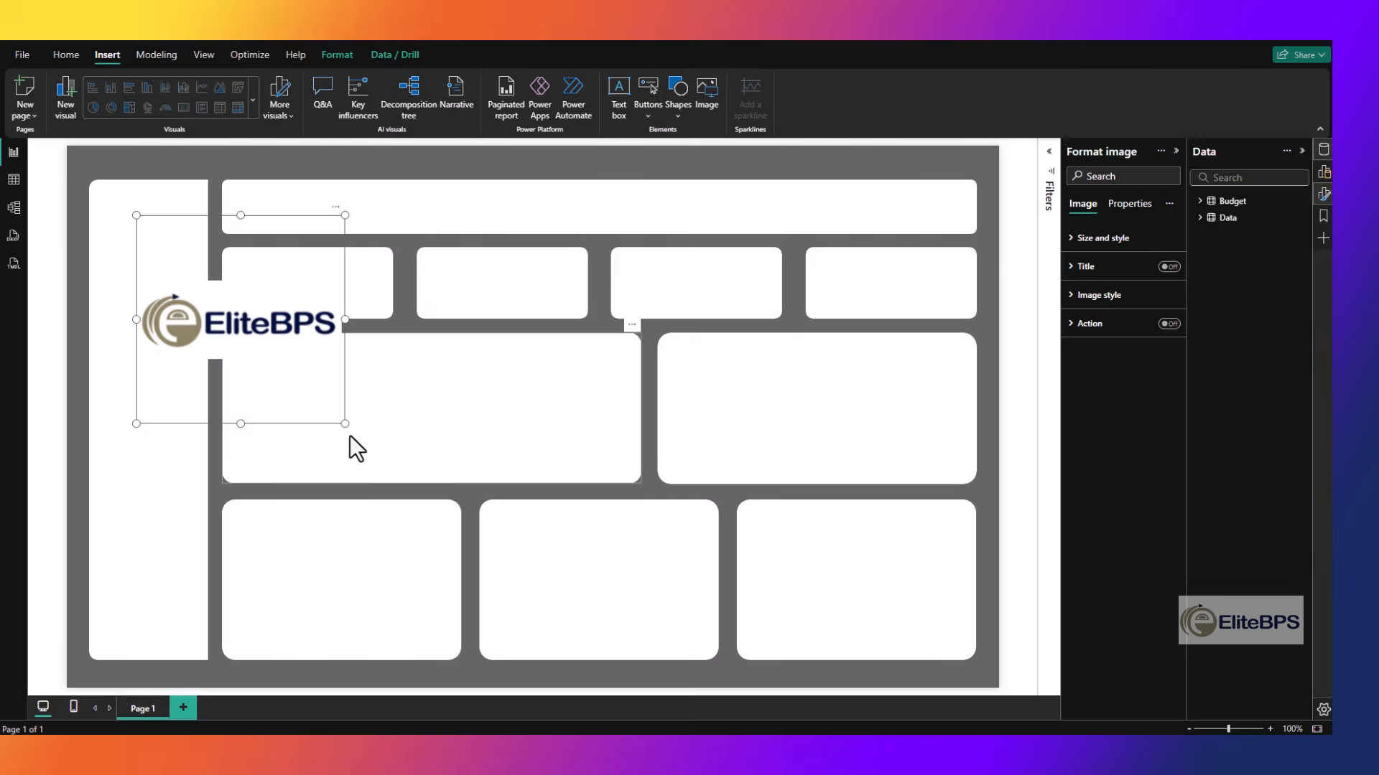
drag(346, 425, 156, 223)
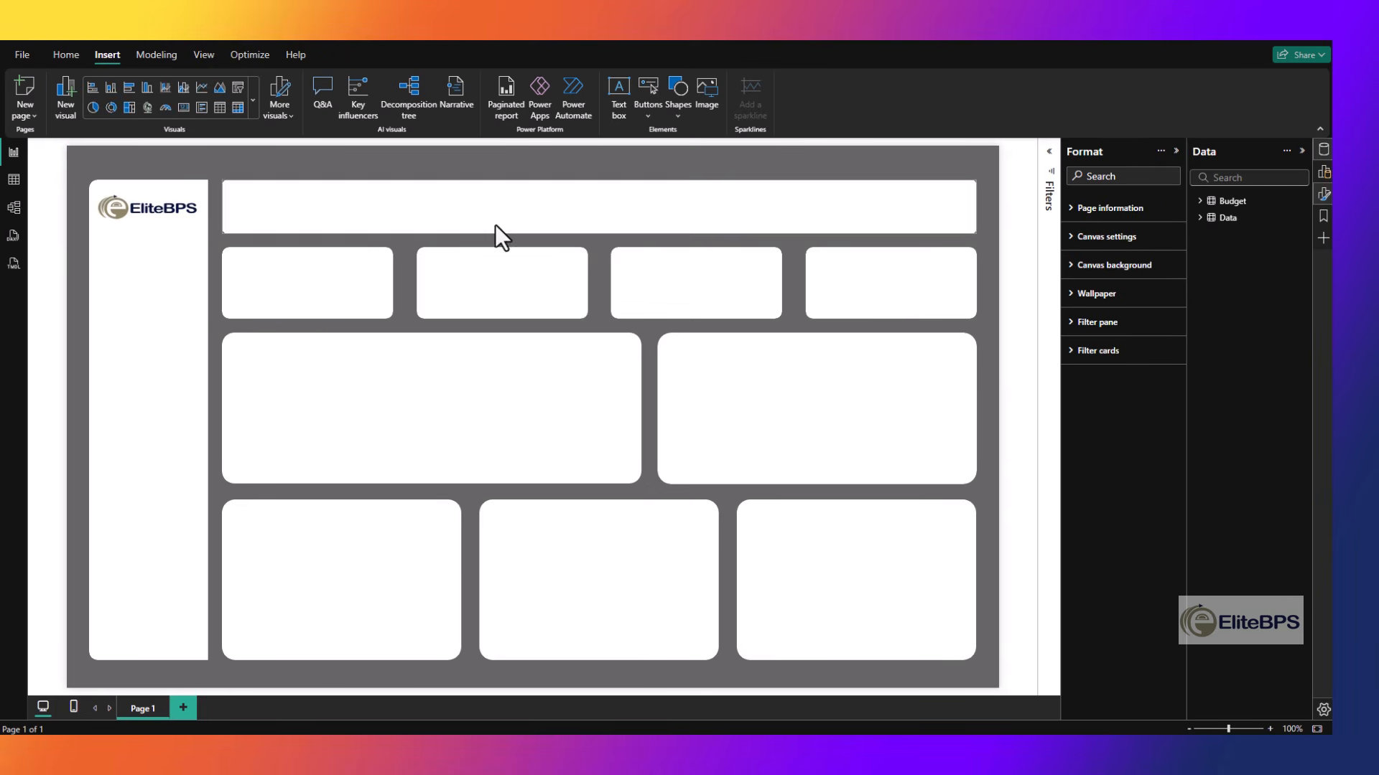
- Insert a small home icon in the header banner and banknote, coins, chart and shopping cart icons in the four cards
click(710, 100)
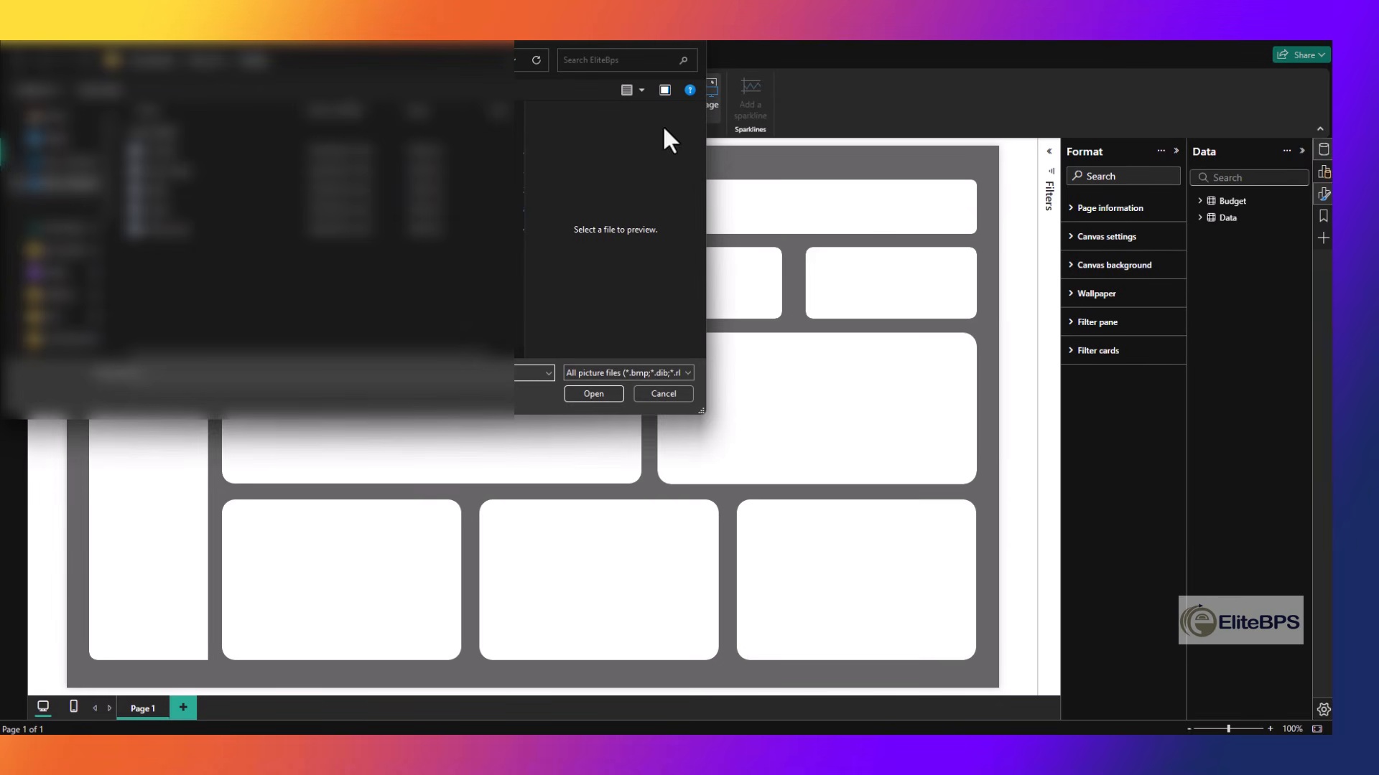
click(198, 231)
double_click(200, 237)
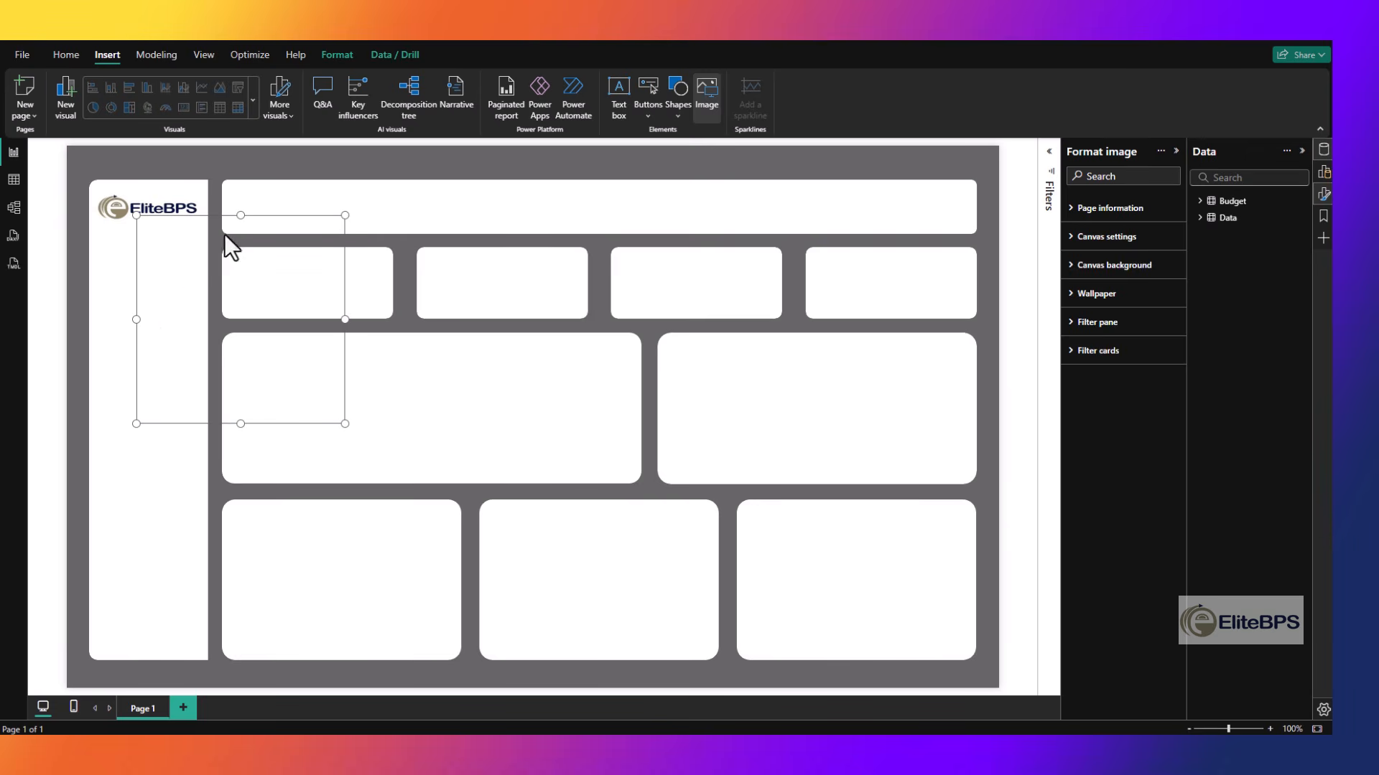
drag(343, 217, 257, 222)
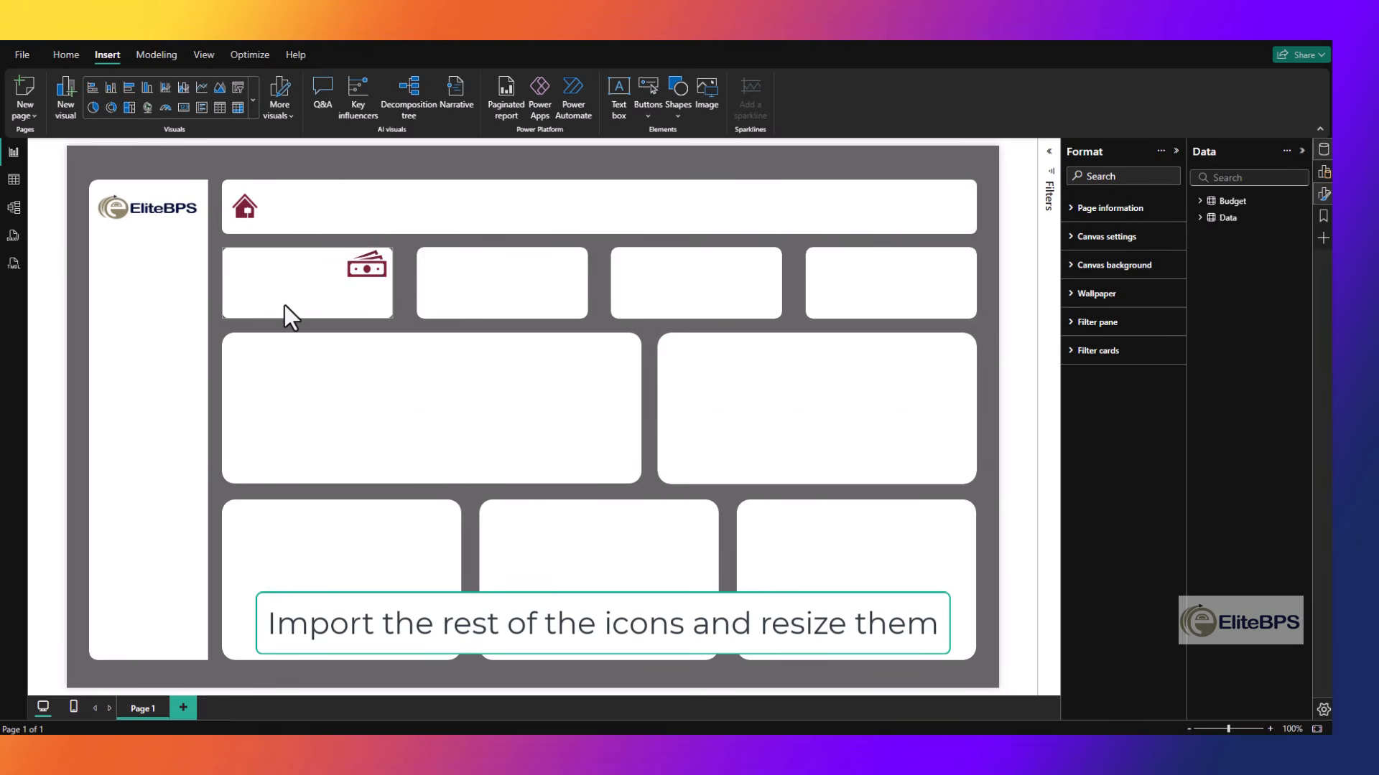
click(388, 345)
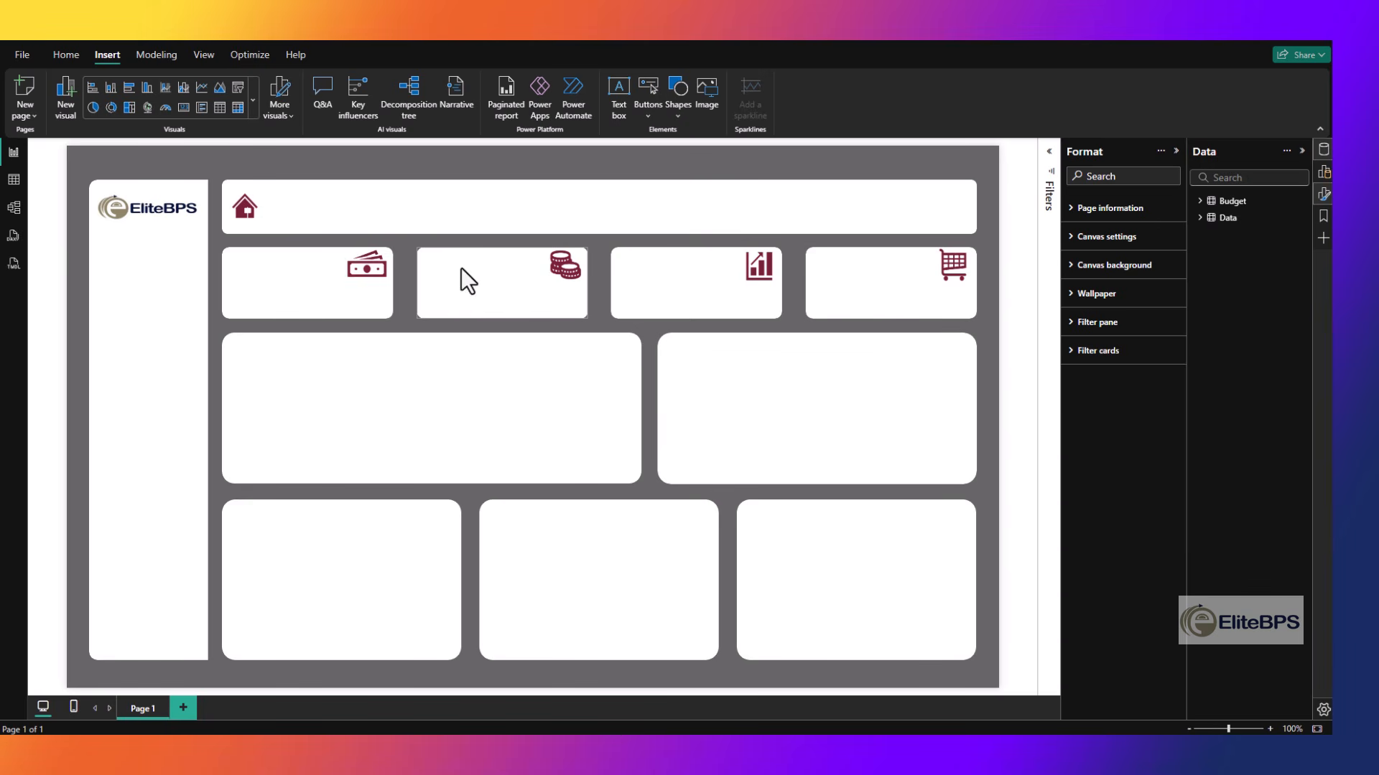
- Add a text box with the bold title SALES DASHBOARD at font size 24 beside the home icon in the header banner
click(619, 100)
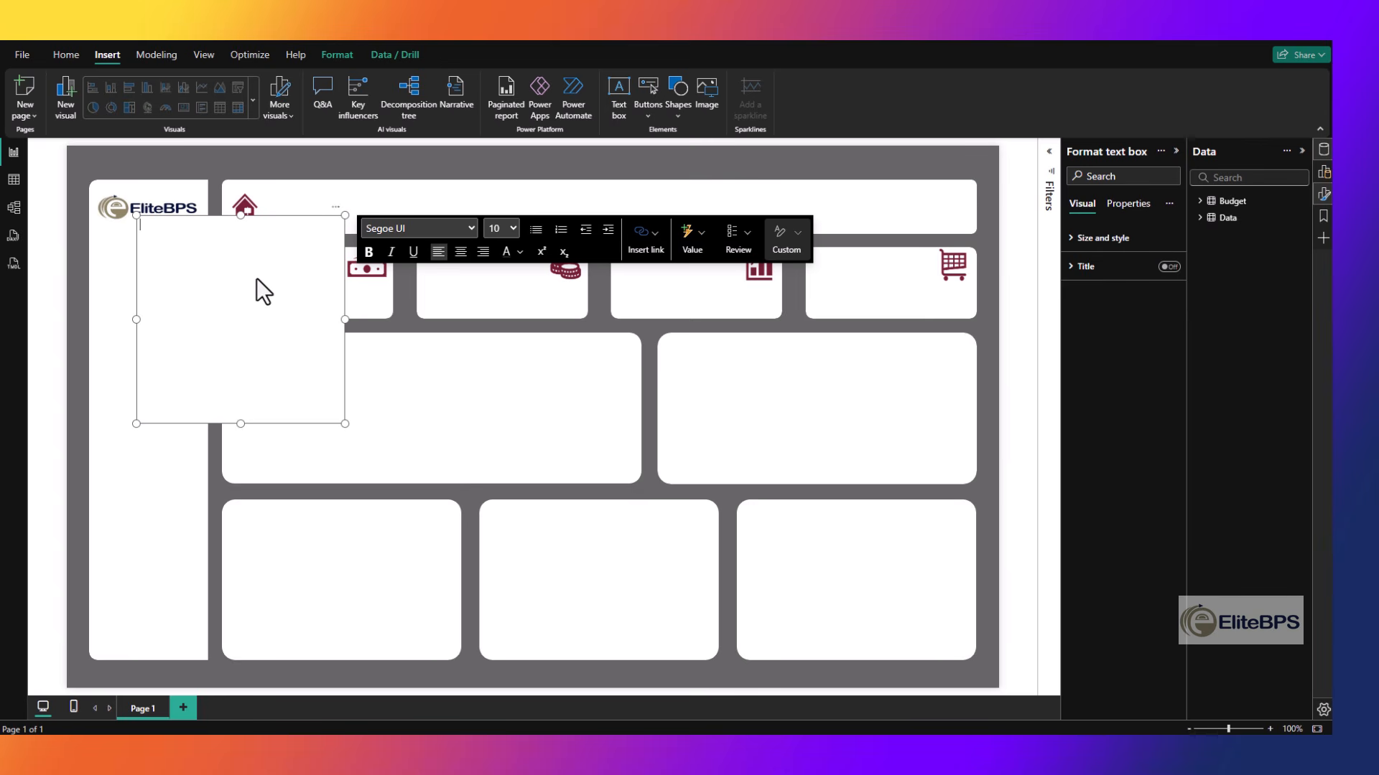
text(Sales Dashboard)
drag(241, 424, 241, 255)
key(ctrl+a)
click(503, 230)
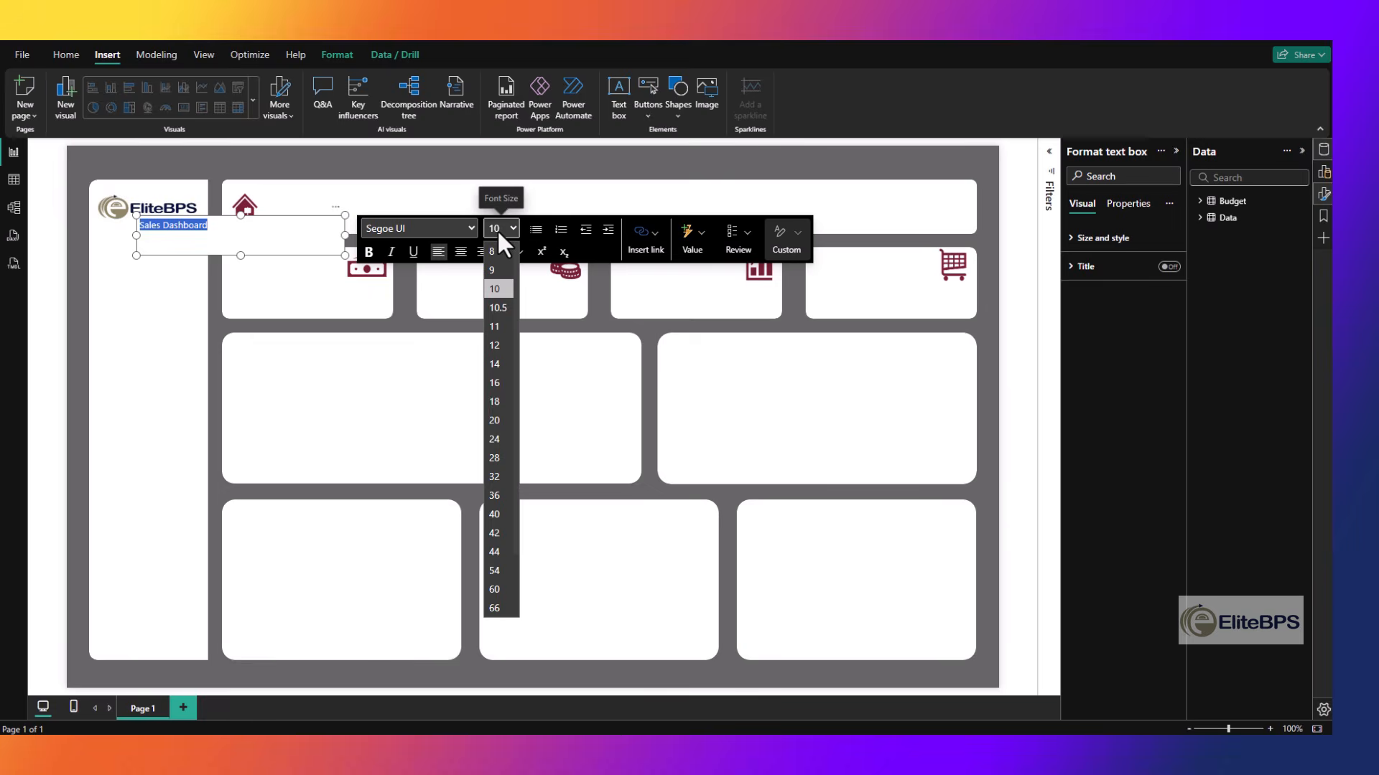
click(495, 440)
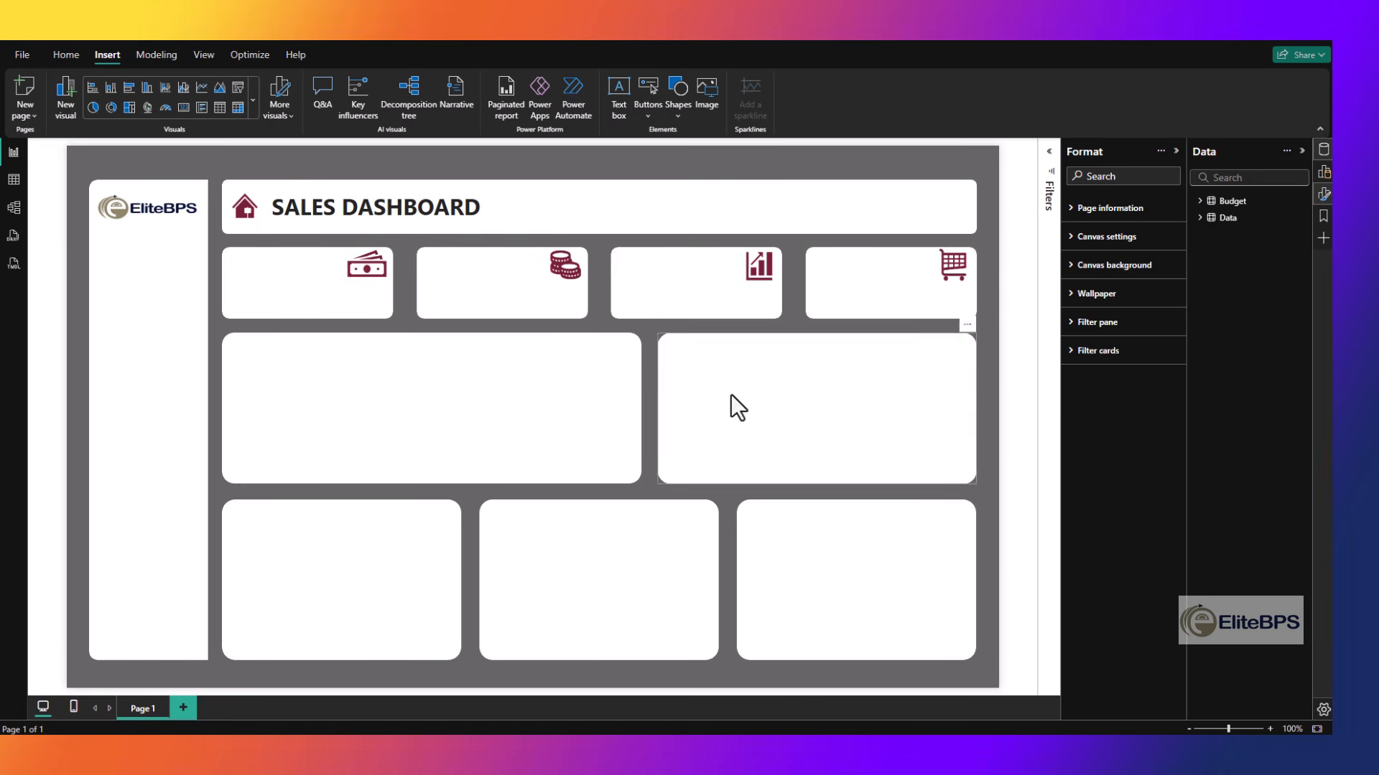
- Add a small bold NET REVENUE label to the first card, beside the banknote icon
key(ctrl+v)
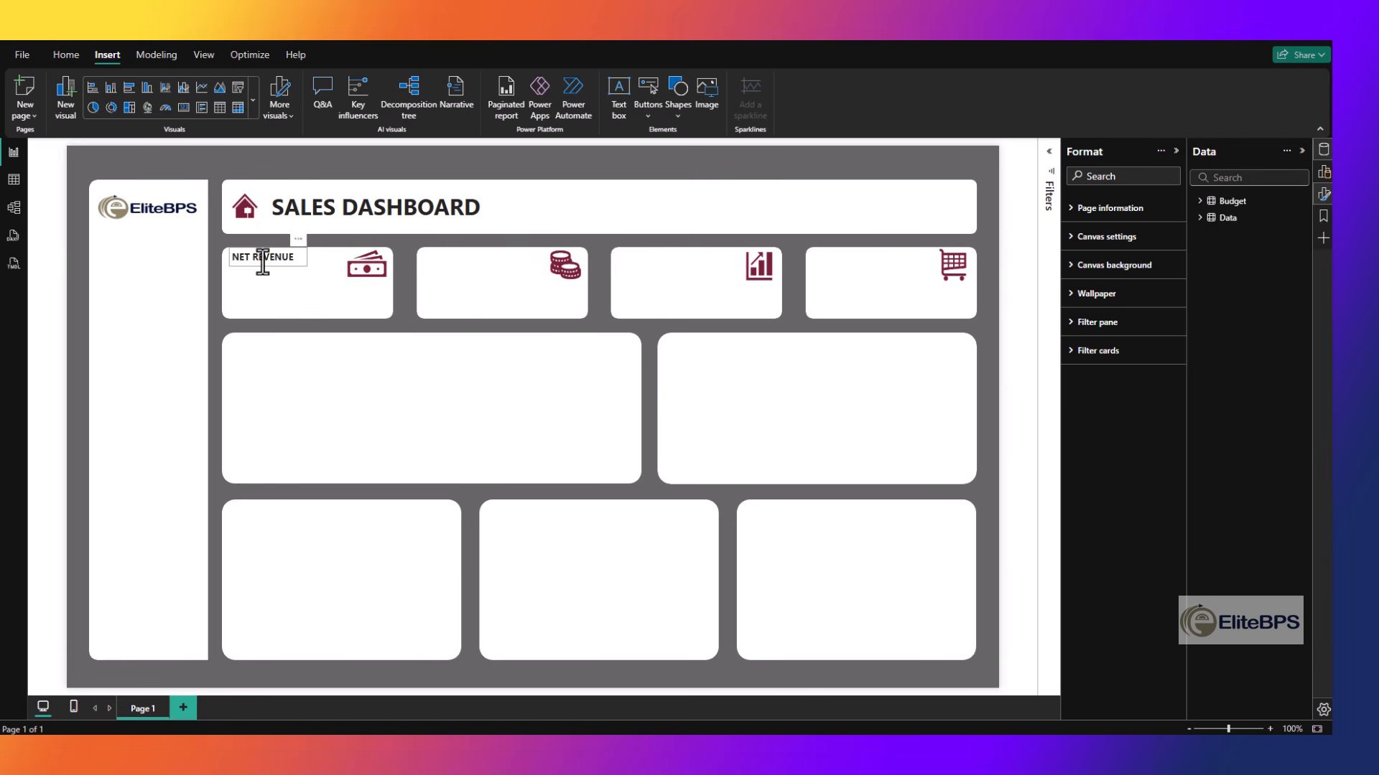
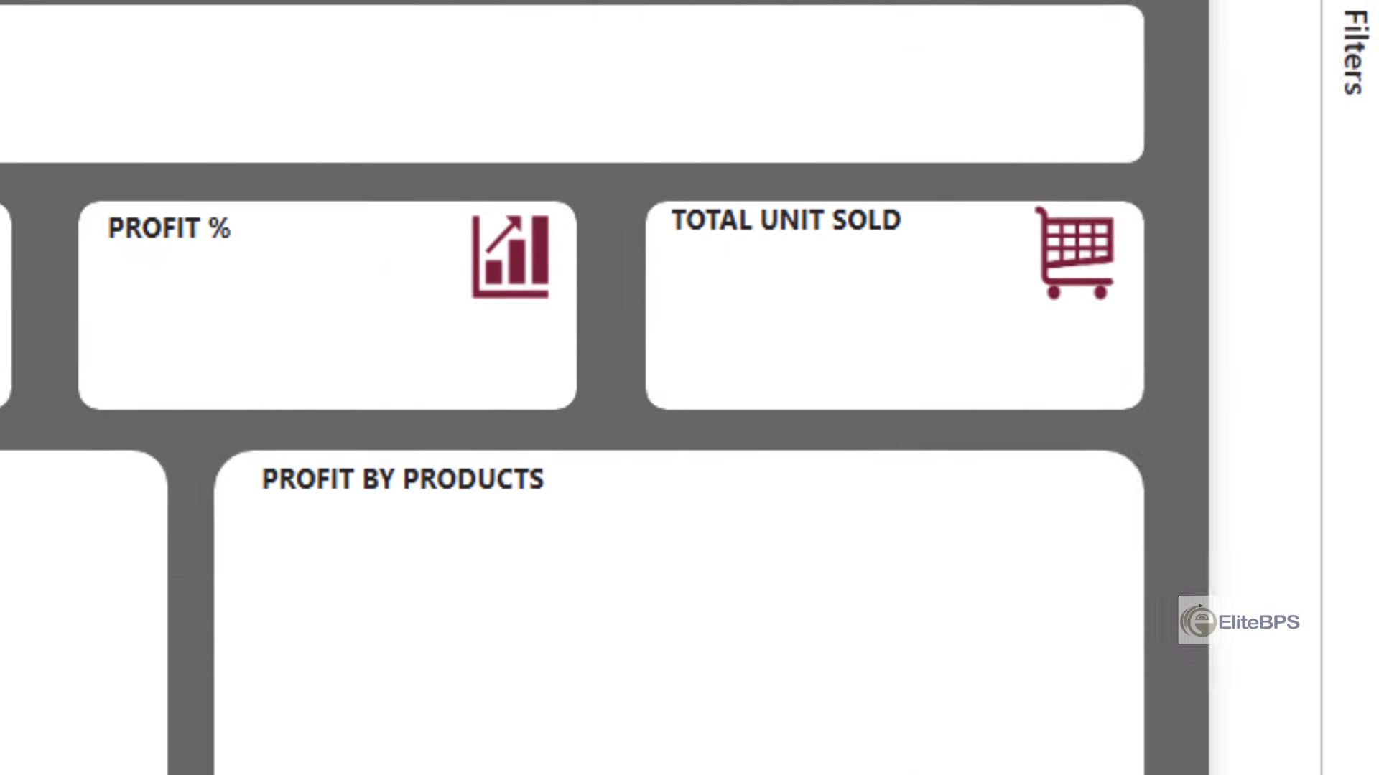
- Create the measure Actual Profit = [Actual Revenue]-[Cost_of_sales] in MetricTable
right_click(1367, 202)
click(1167, 573)
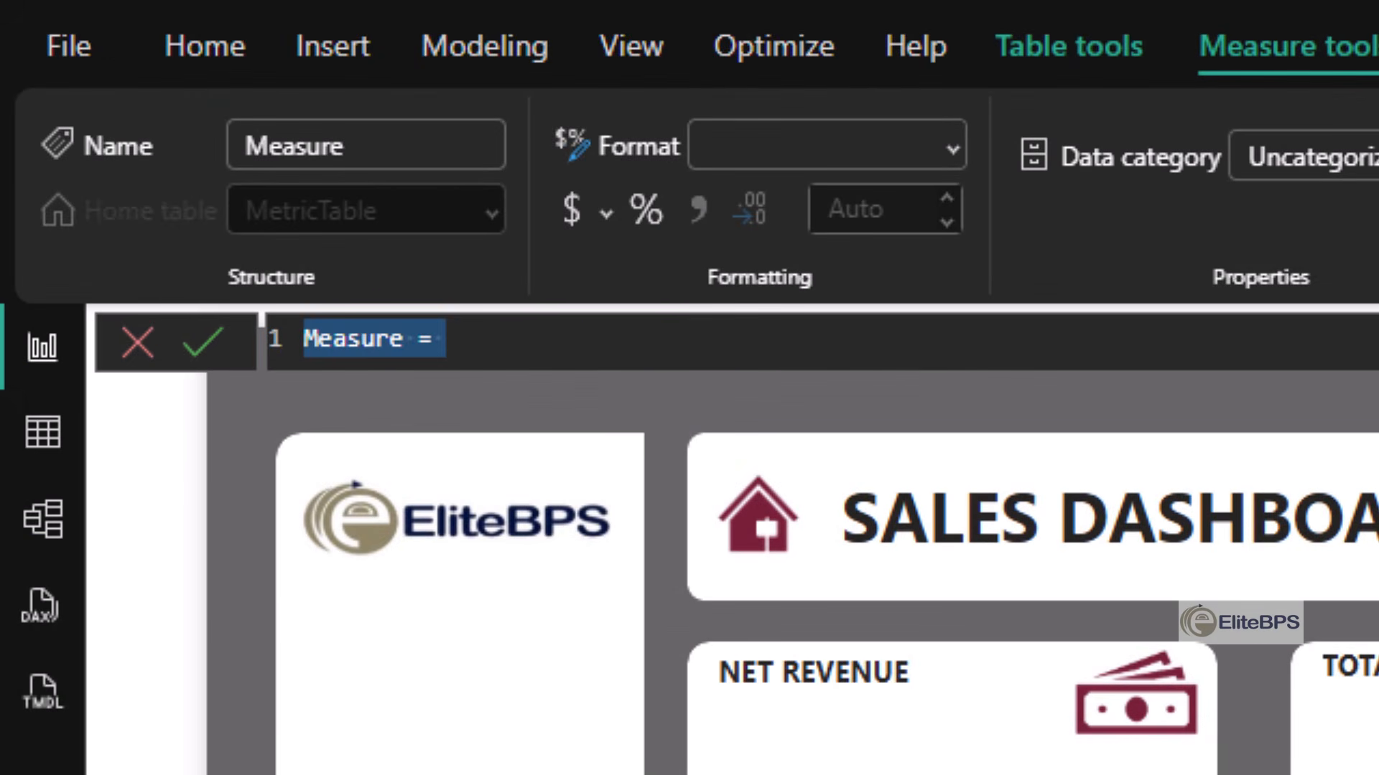
text(Actual Profit = [Actual Revenue]-[Cost_of_sales])
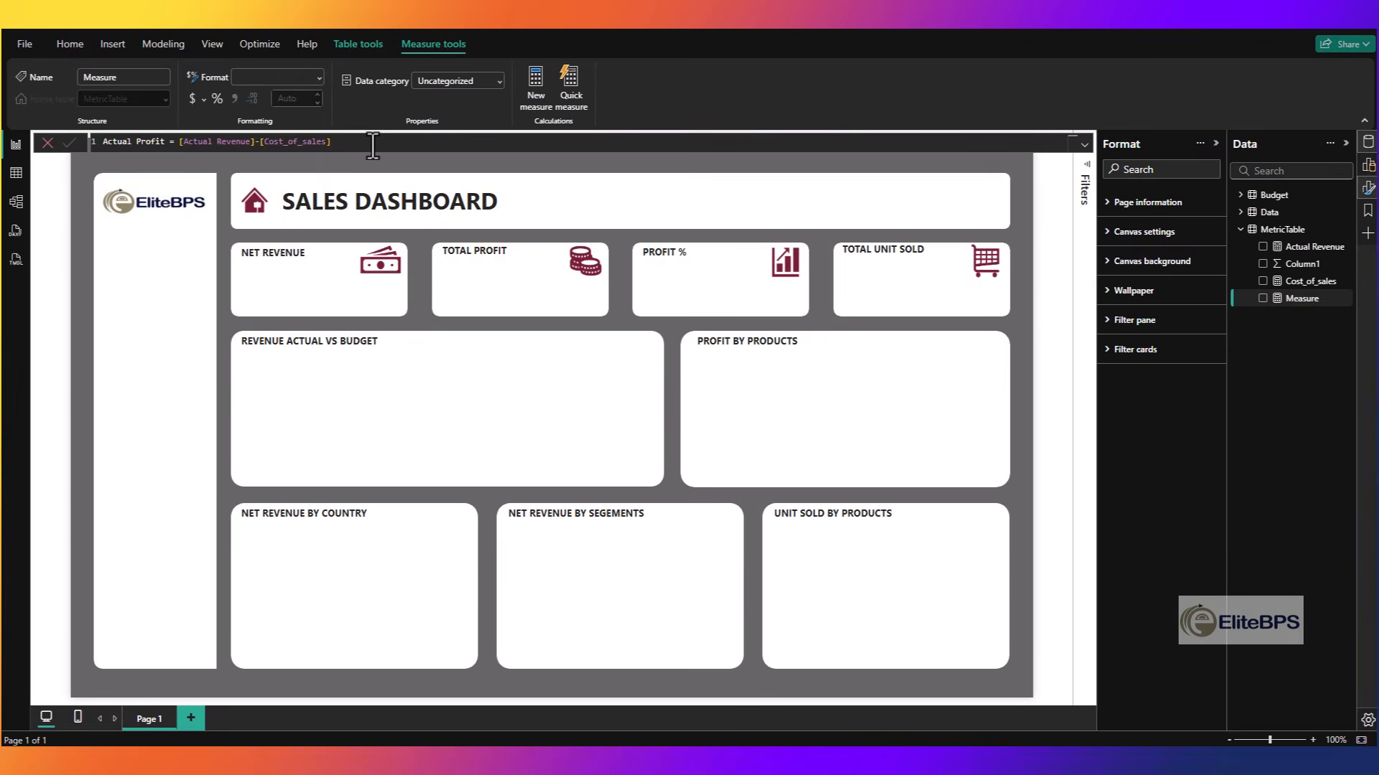
key(Return)
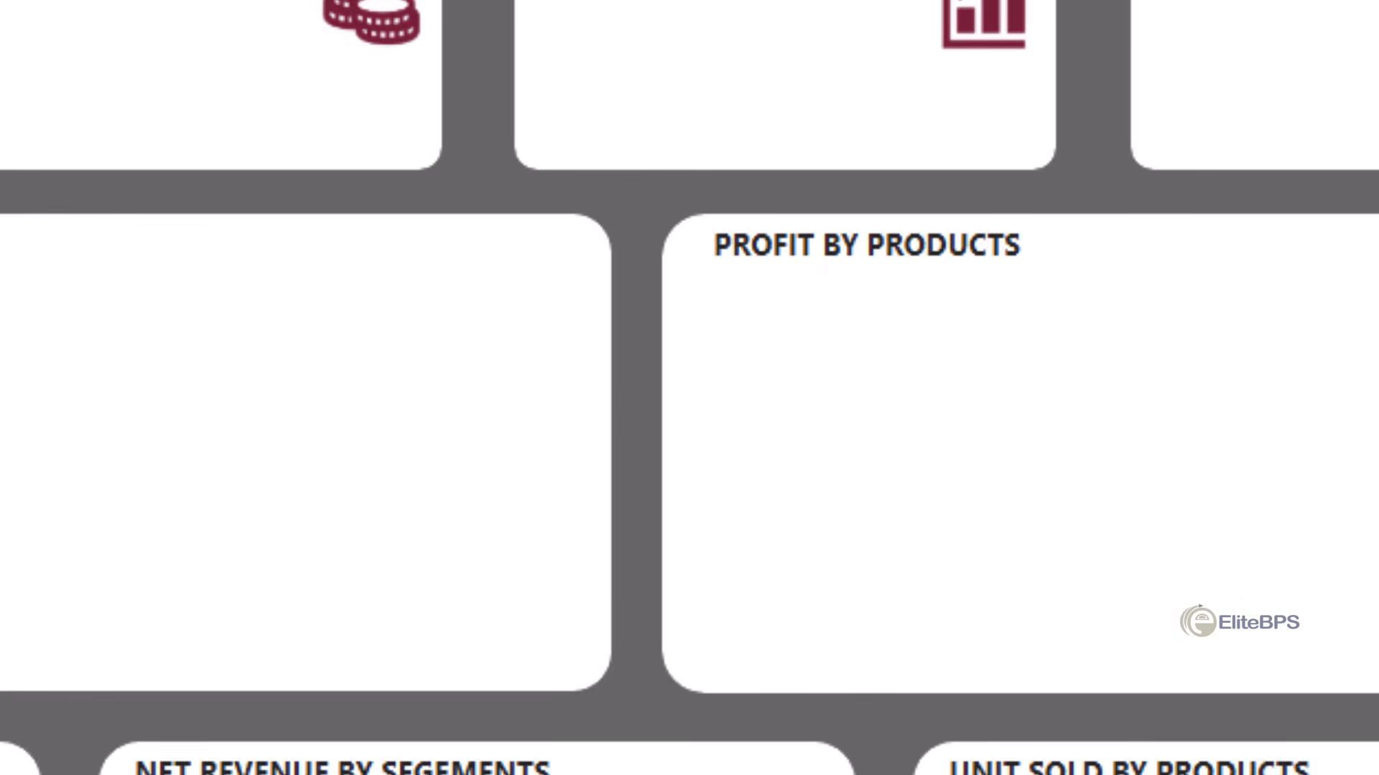
- Create the measure Profit % = DIVIDE([Actual Profit],[Actual Revenue]) in MetricTable
click(1302, 501)
click(1296, 489)
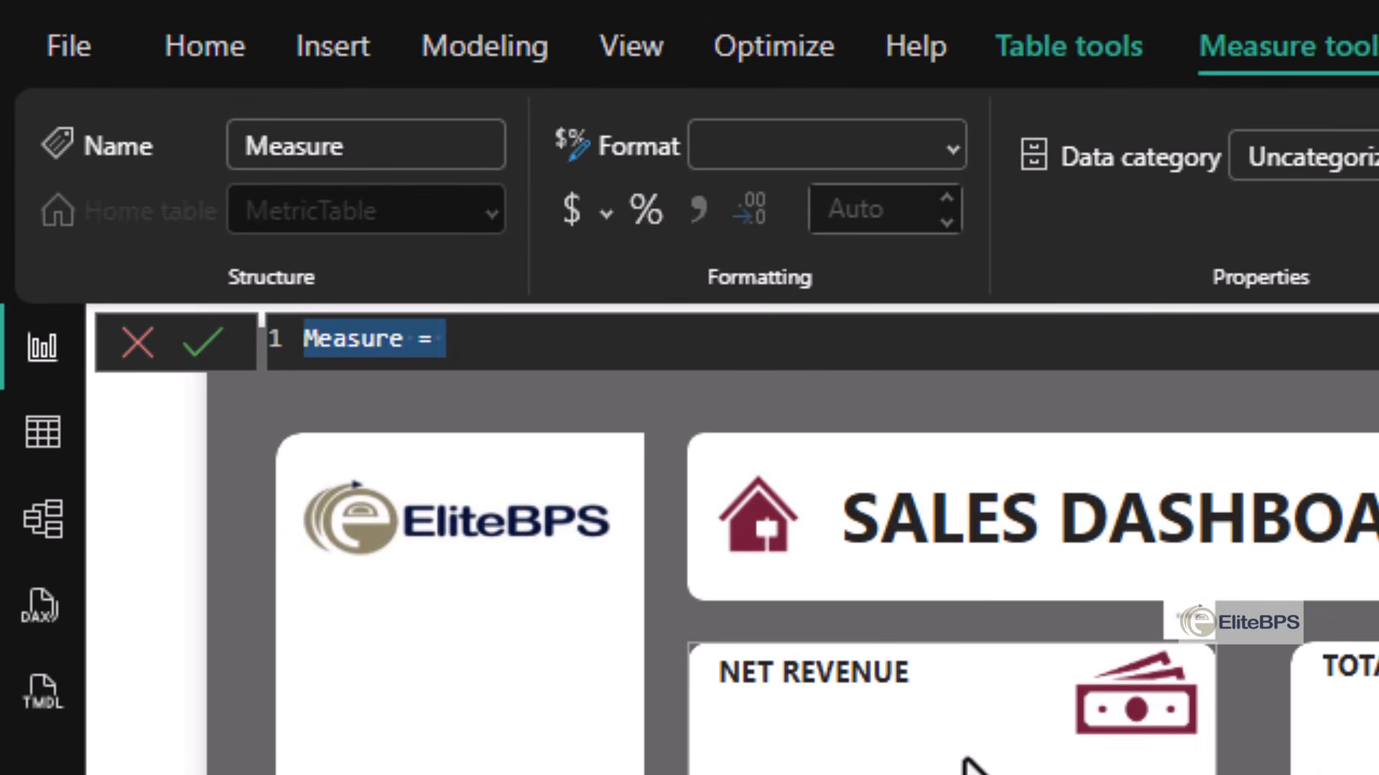
text(Profit % = DIVIDE([Actual Profit],[Actual Revenue]))
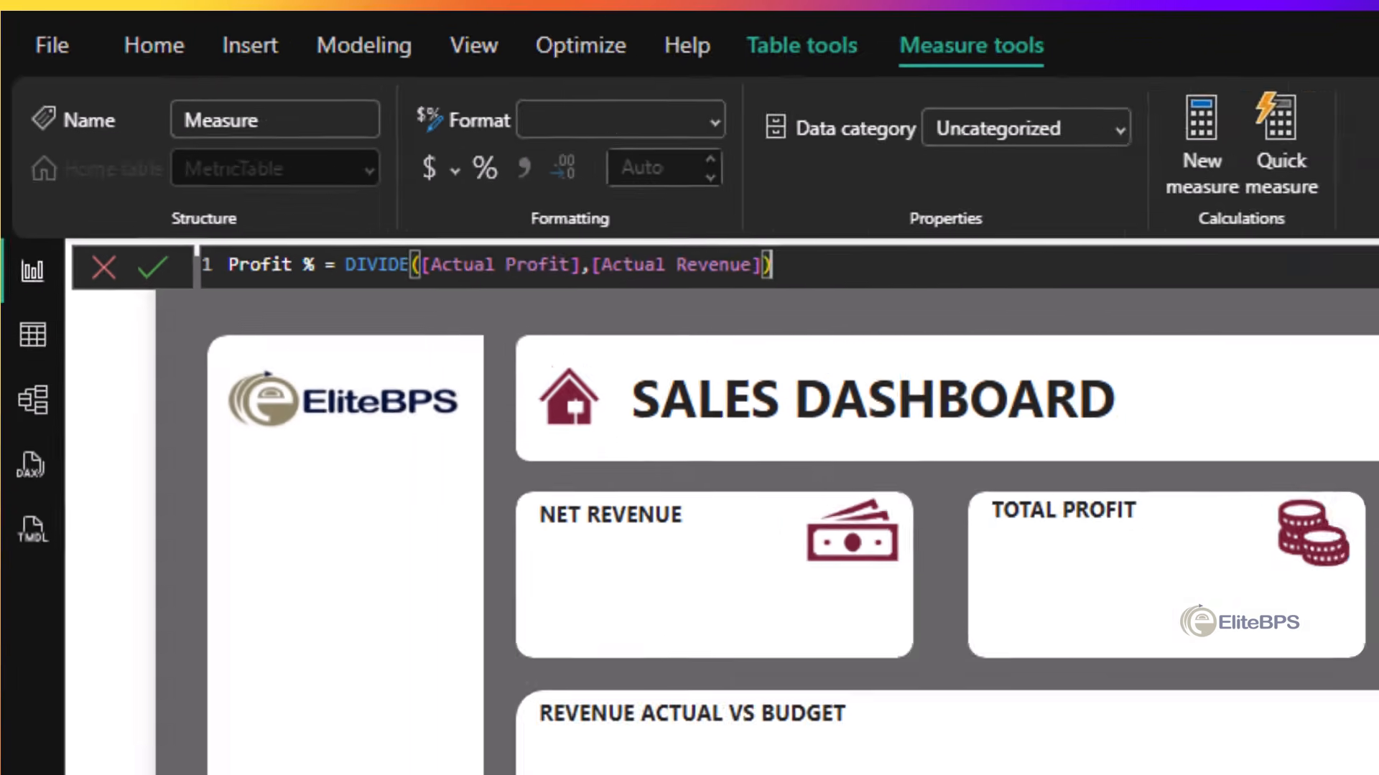
key(Return)
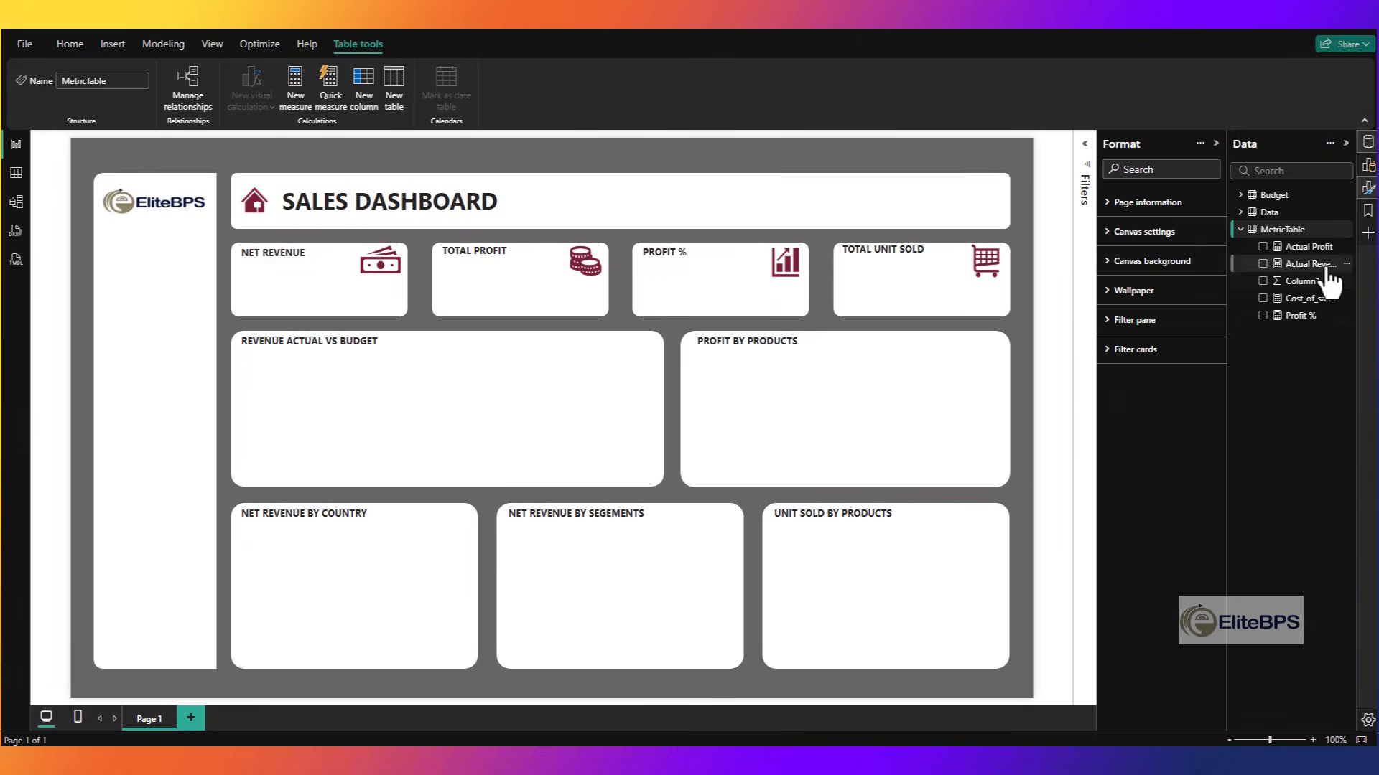
- Create the measure Actual Units = SUM(Data[Units Sold]) in MetricTable
click(1346, 230)
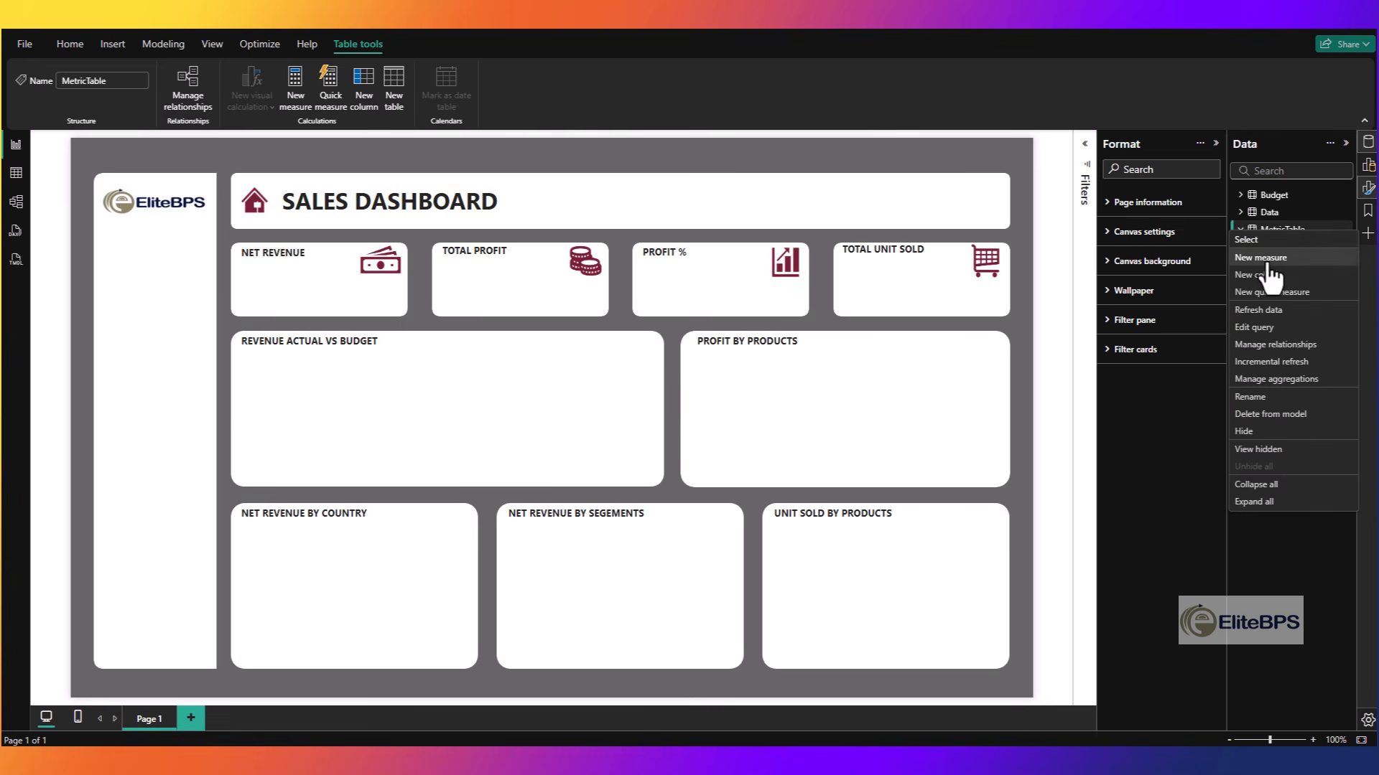
click(1267, 263)
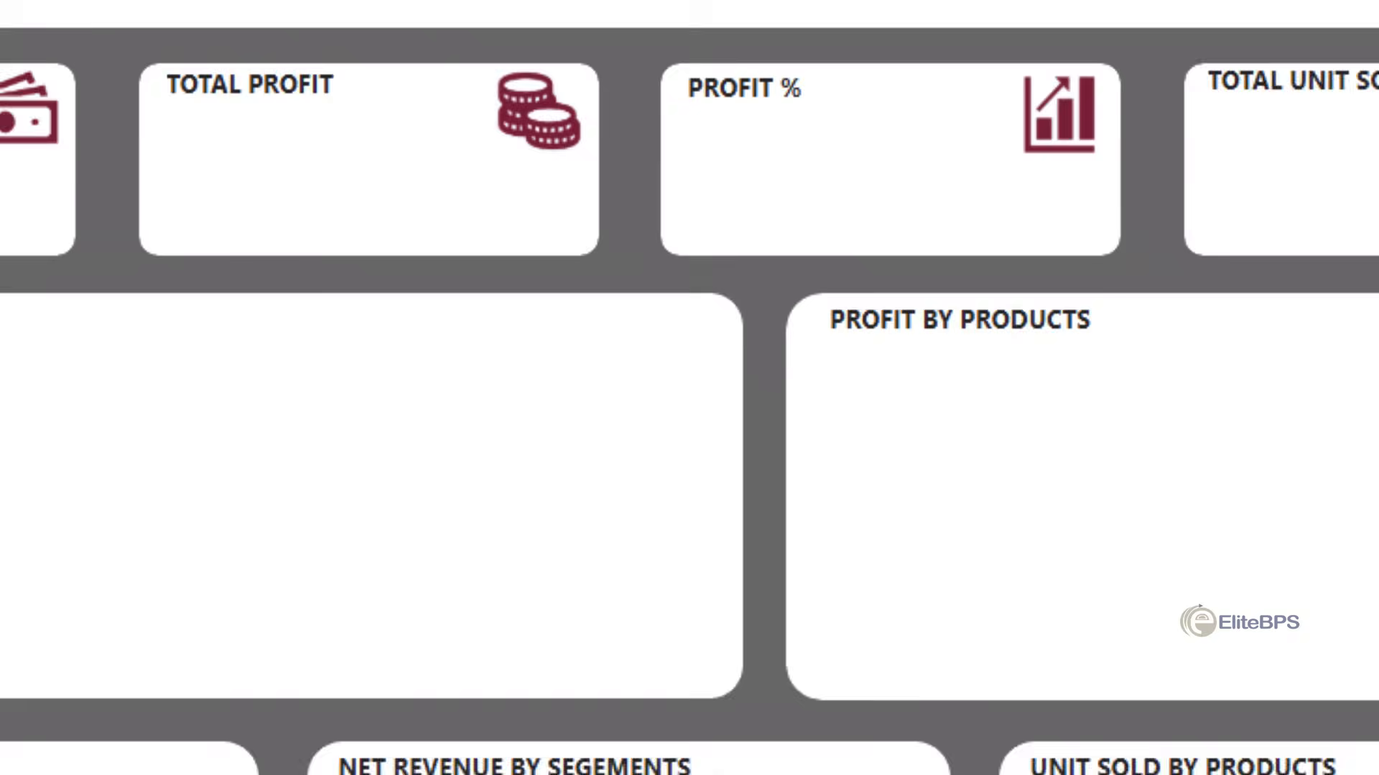
text(Actual Units = SUM(Data[Units Sold]))
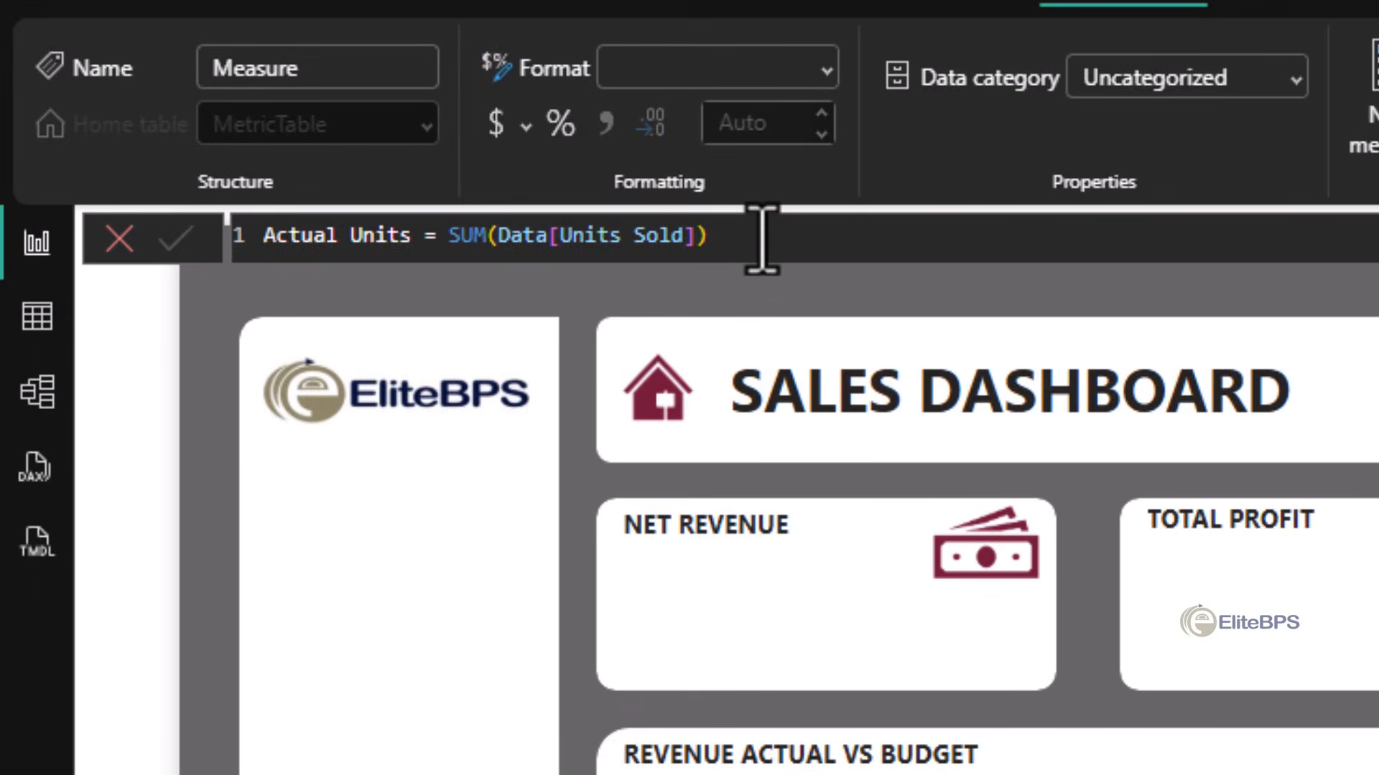
key(Return)
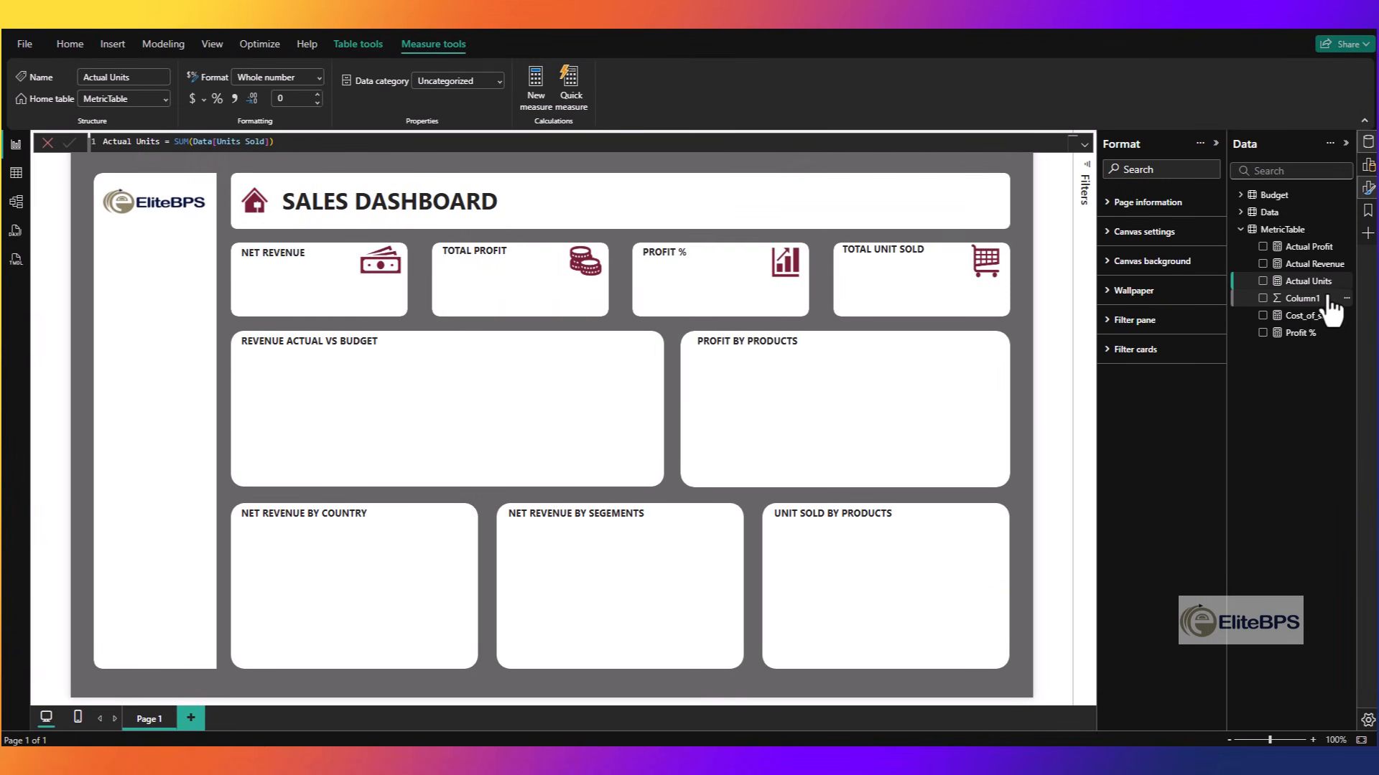
- Delete the placeholder column Column1 from MetricTable in the data model
click(1347, 299)
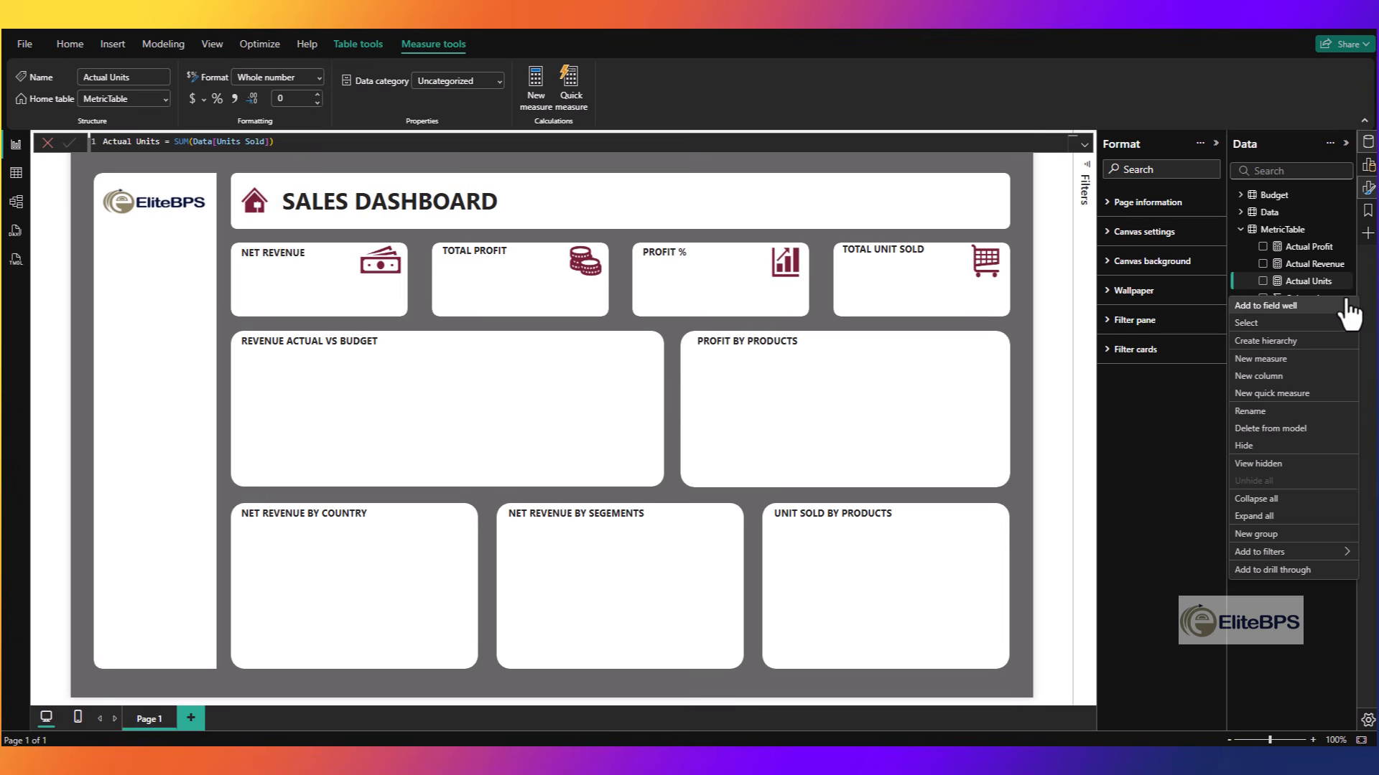
click(1270, 428)
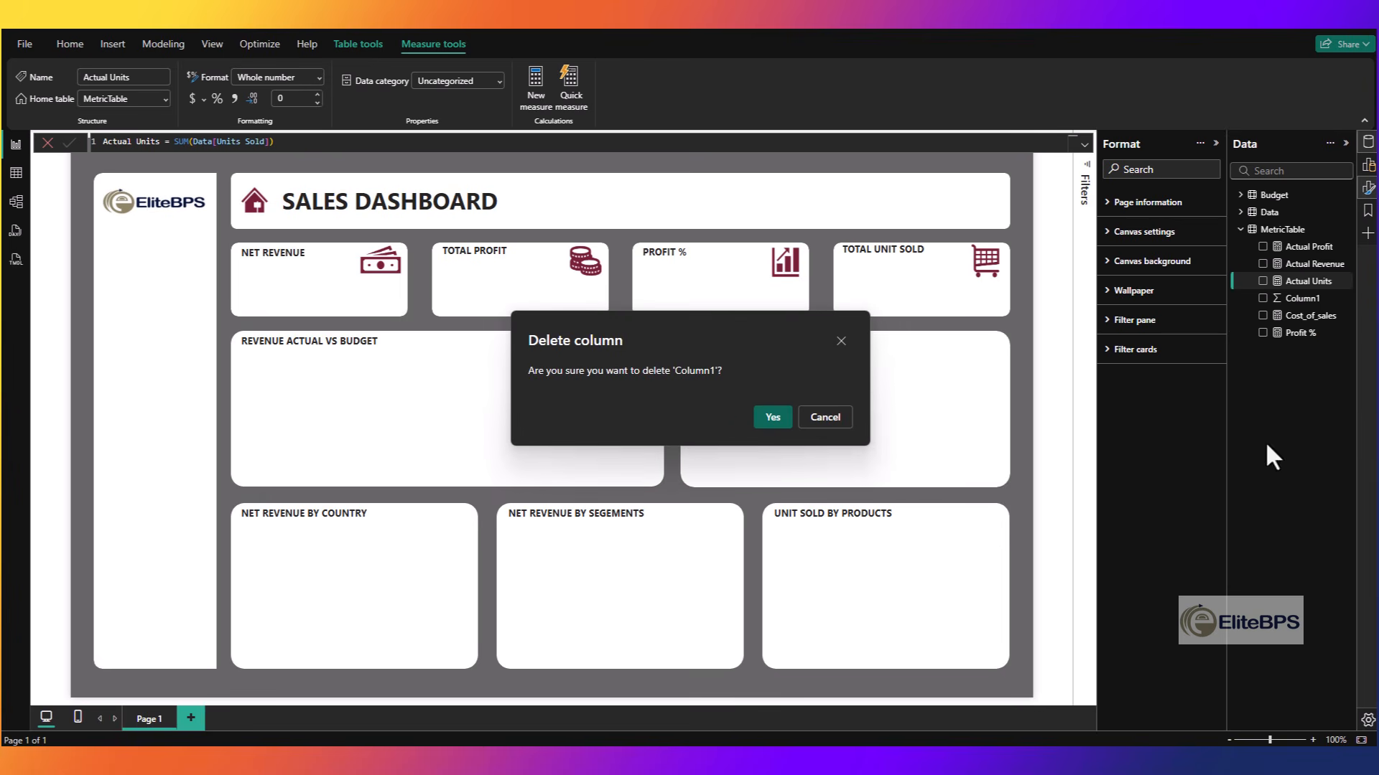
click(782, 423)
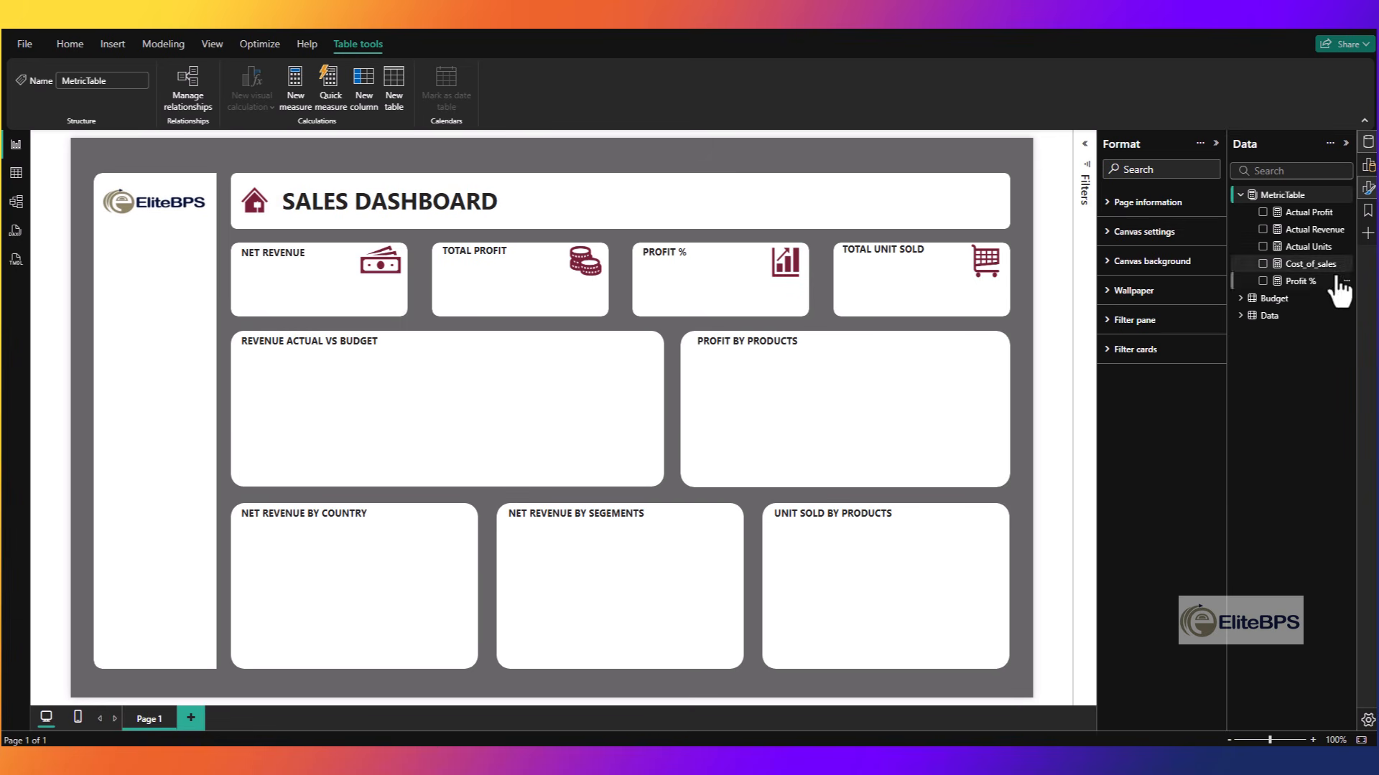
- Add a card visual showing Actual Revenue, reduce its height and place it over the NET REVENUE panel
click(1367, 169)
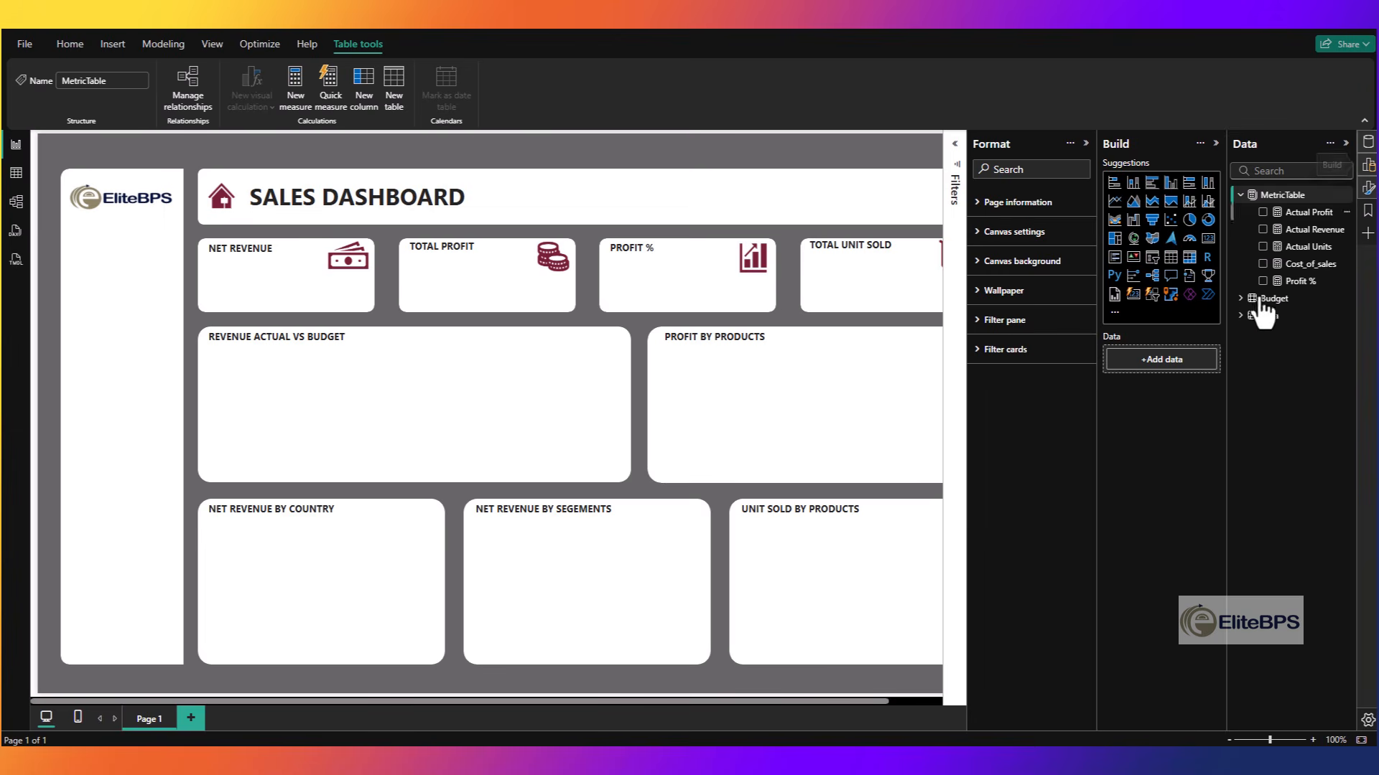
click(1133, 295)
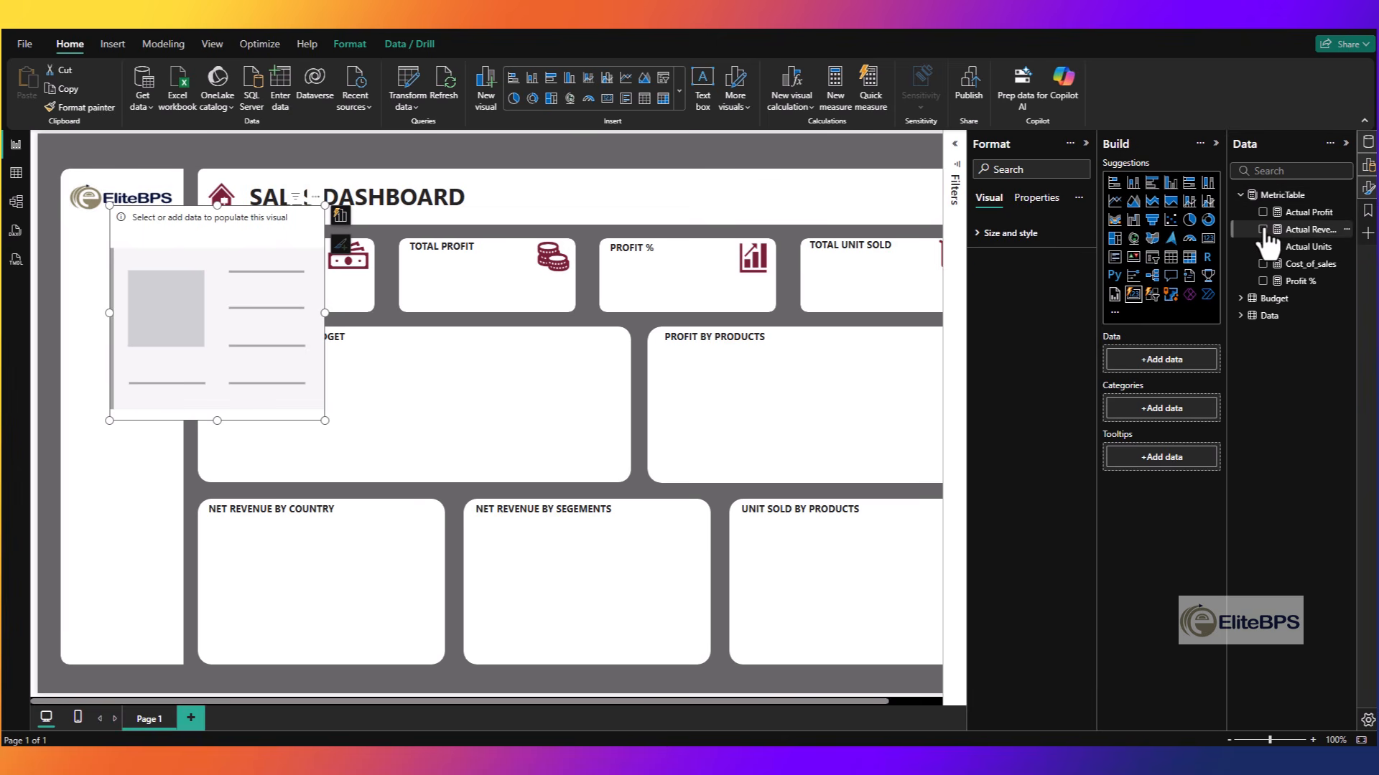
click(1262, 230)
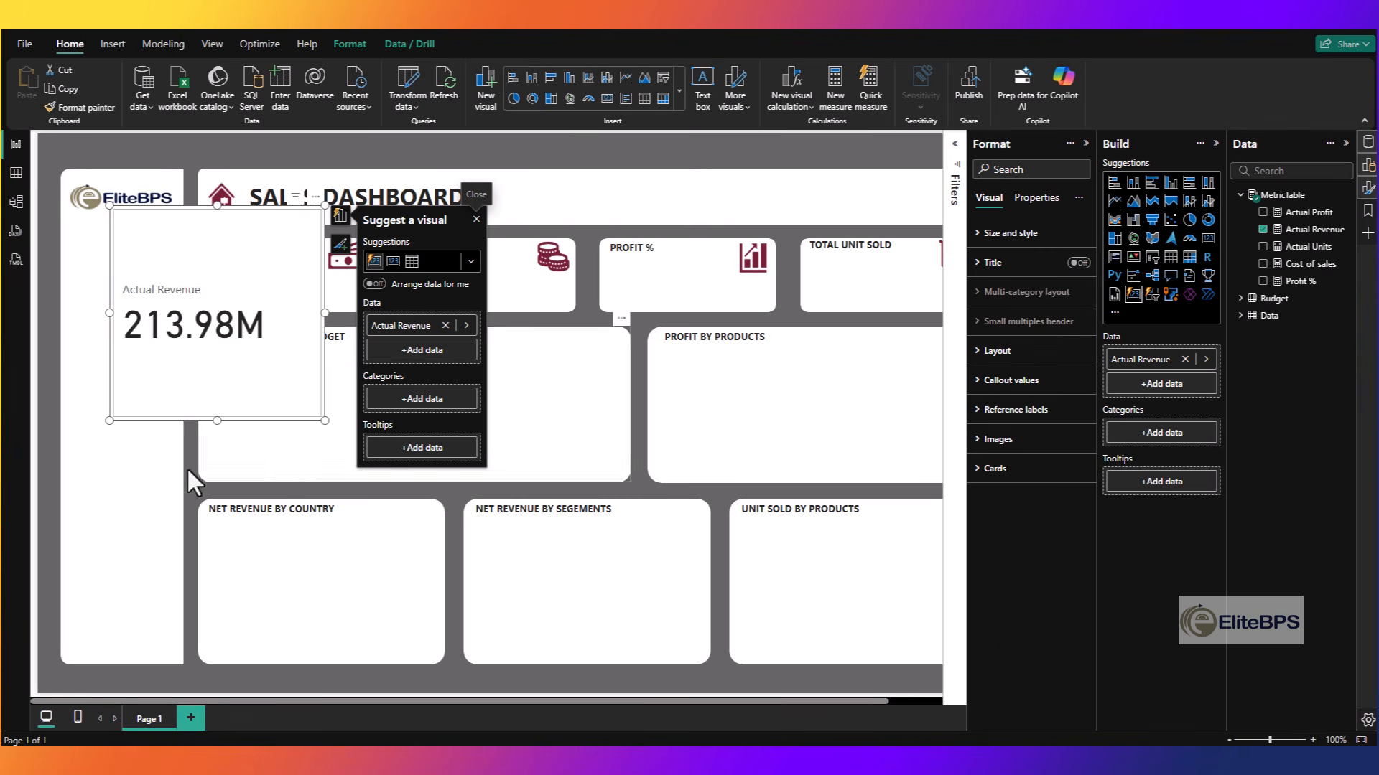
drag(217, 421, 237, 311)
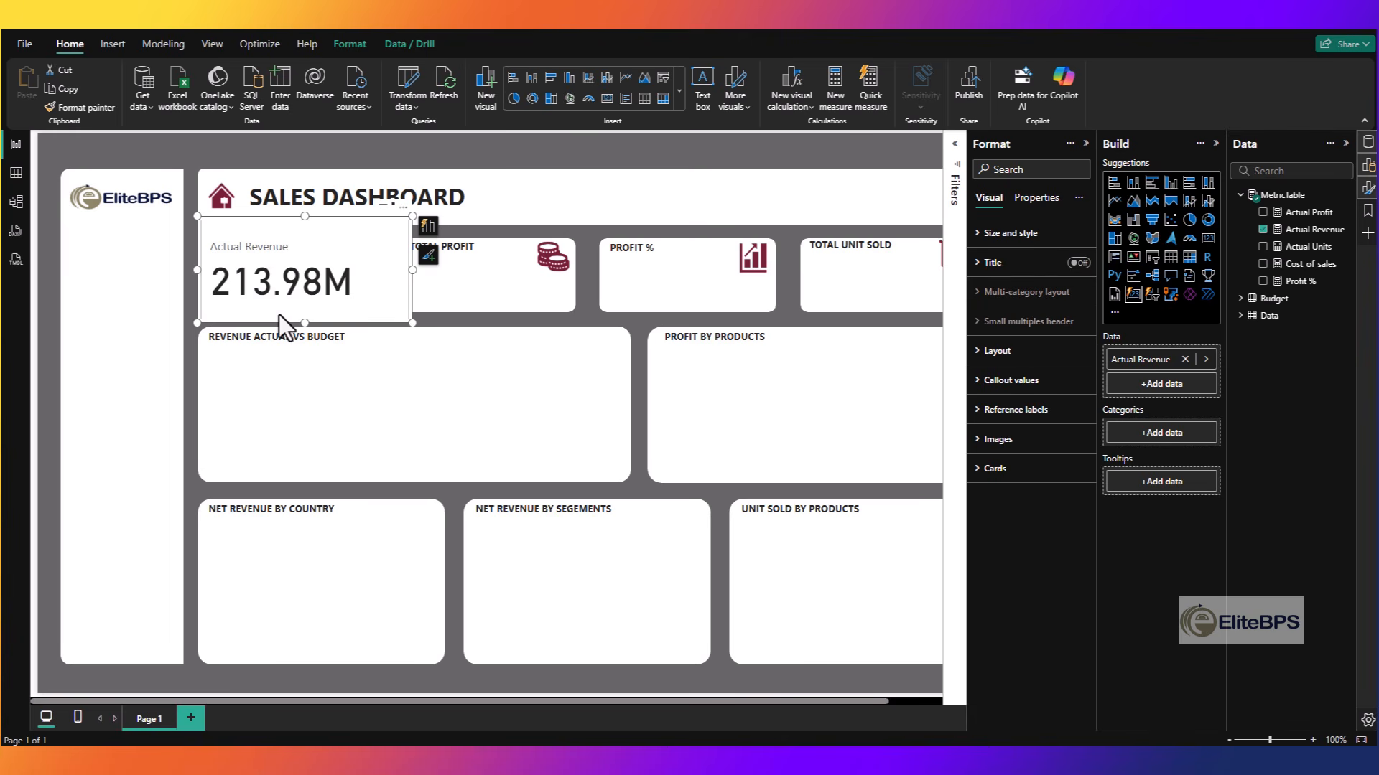
- Turn off the label, card background and card border of the Actual Revenue card
click(247, 244)
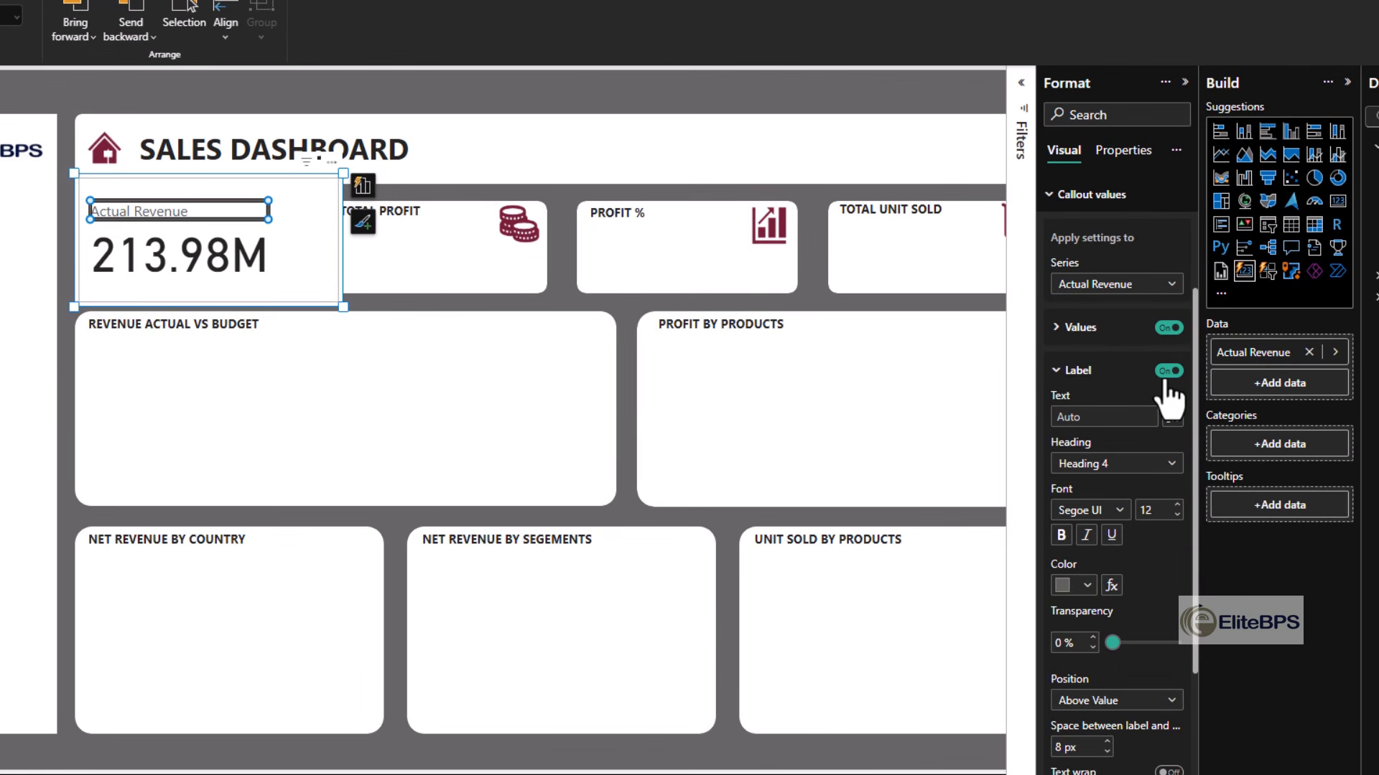
click(1167, 373)
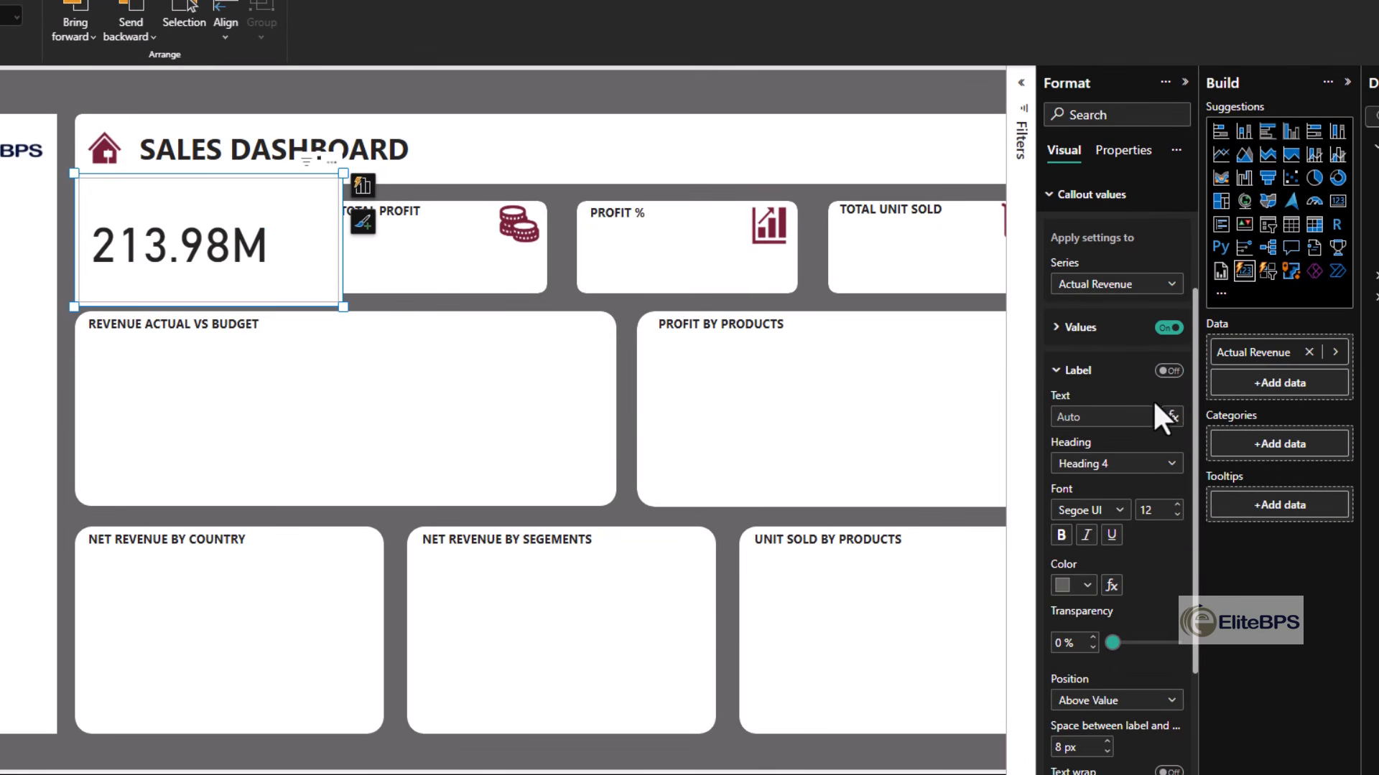
click(314, 215)
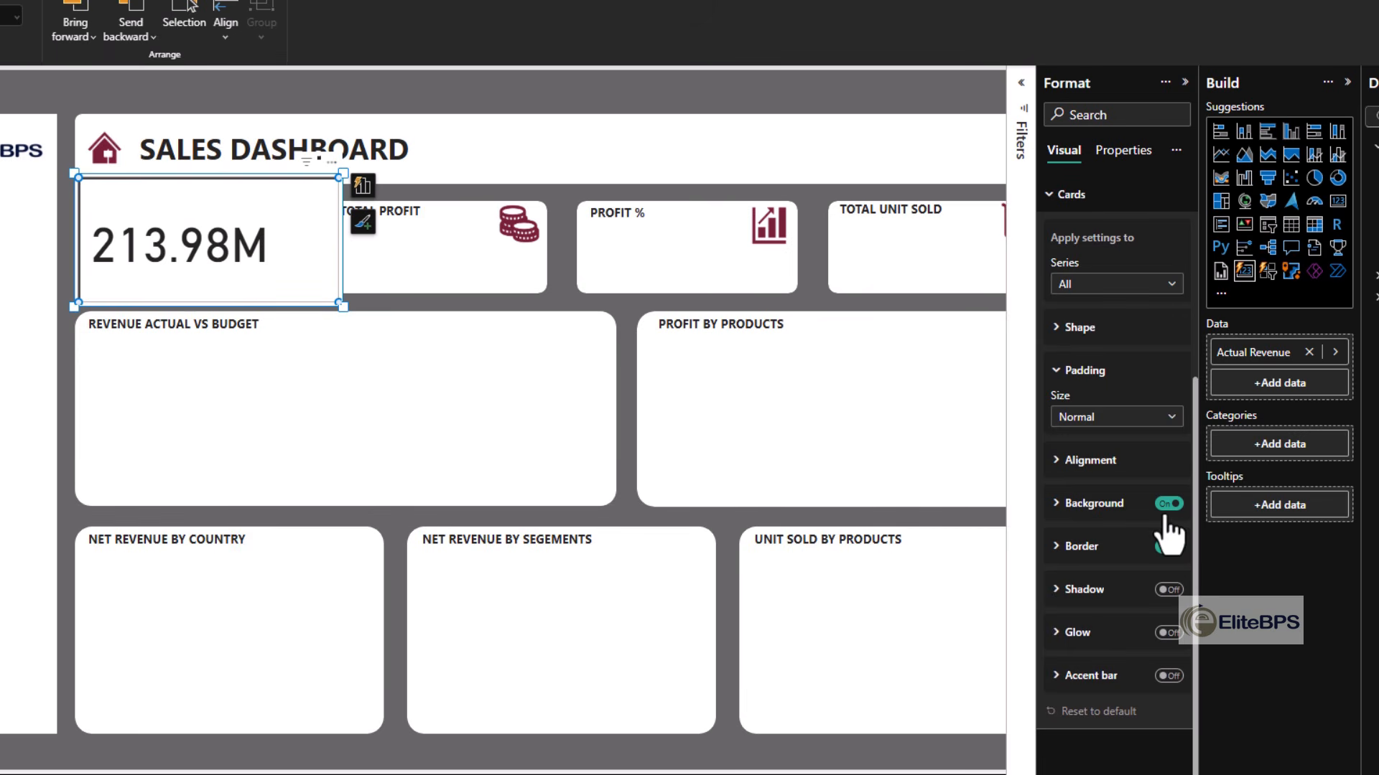
click(1164, 514)
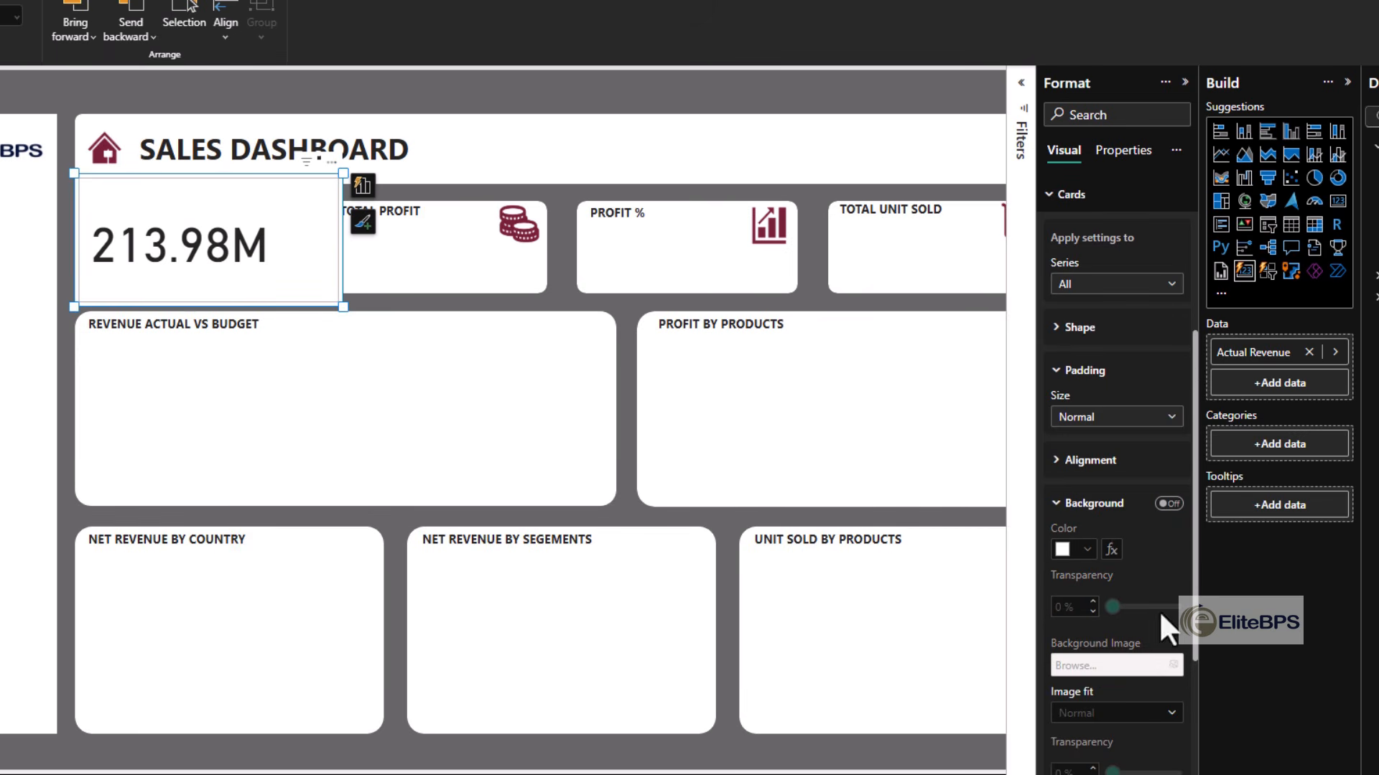
click(1109, 509)
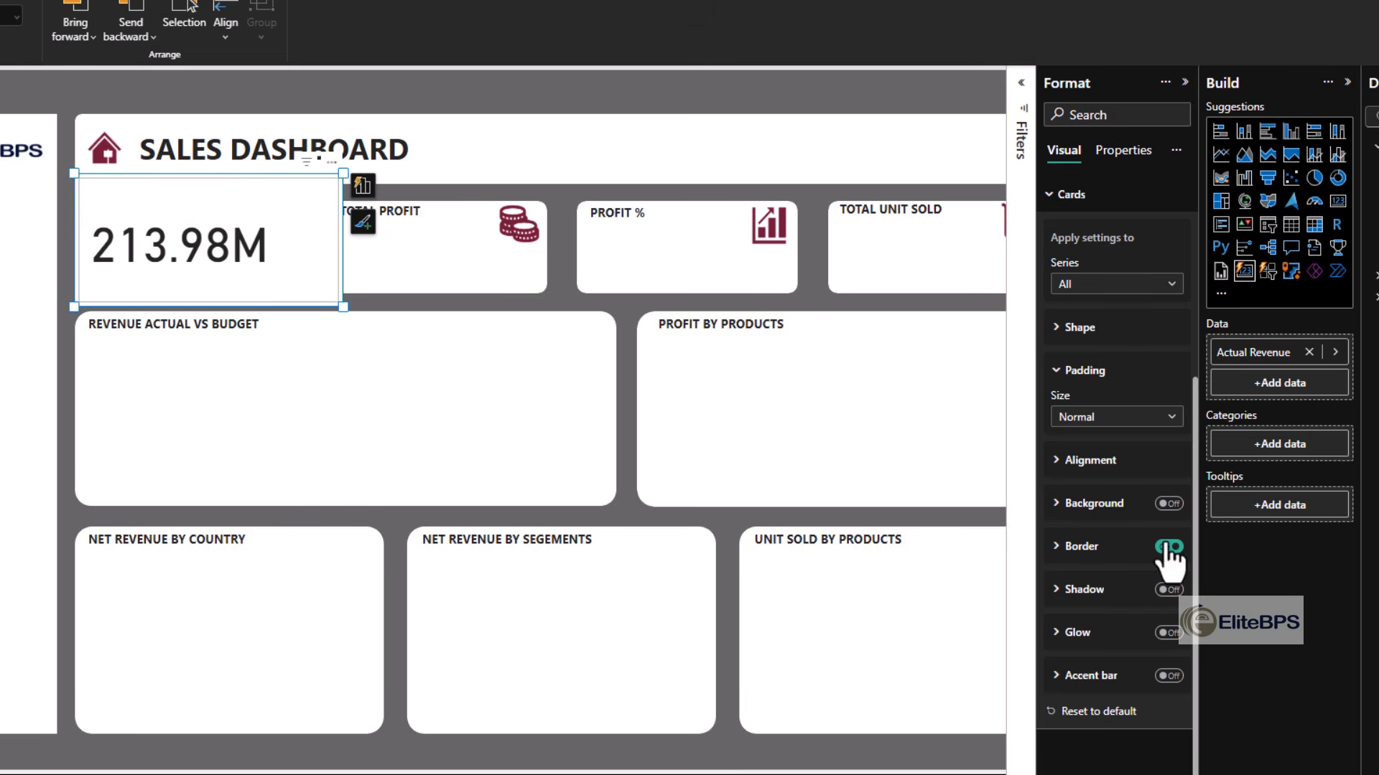
click(1167, 548)
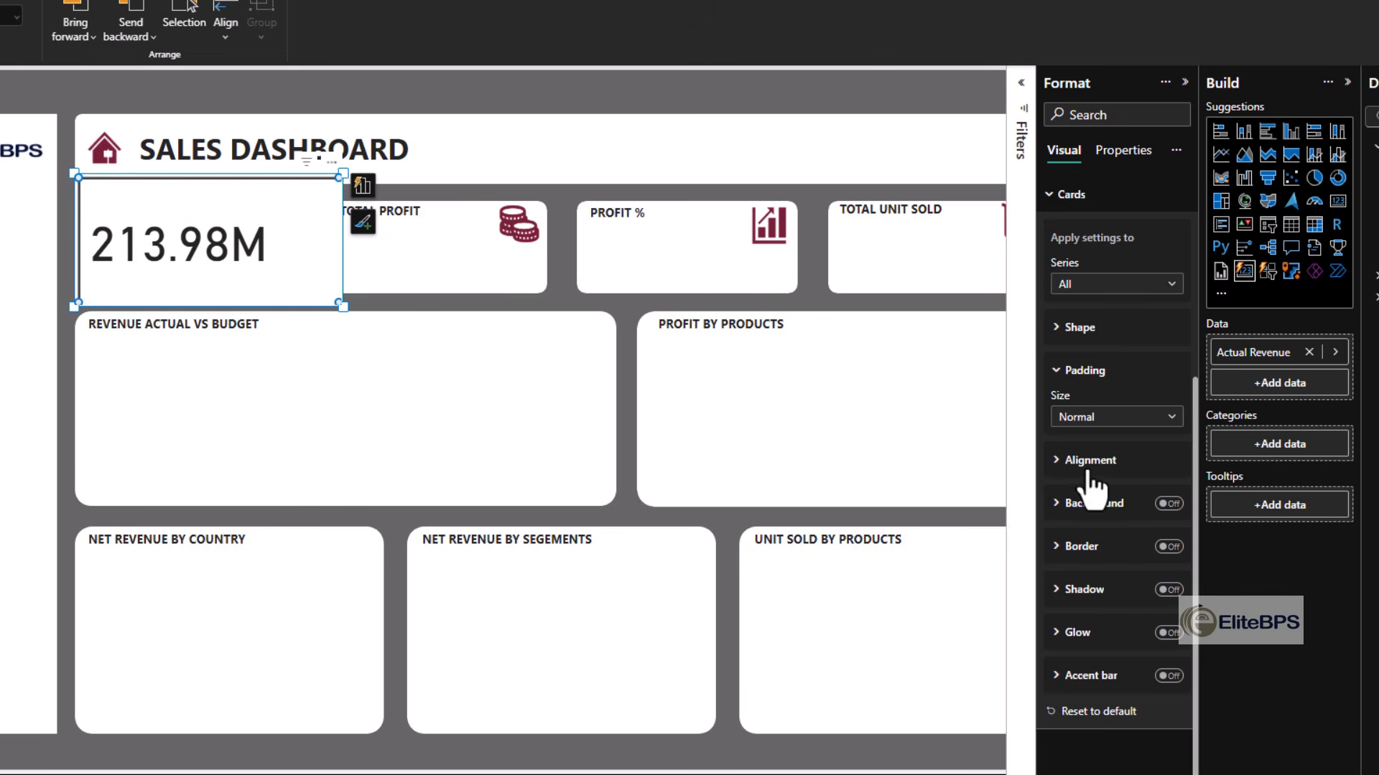
- Switch the Actual Revenue card's padding to Custom with 0 px at the top and bottom
click(1109, 418)
click(1098, 501)
click(1119, 465)
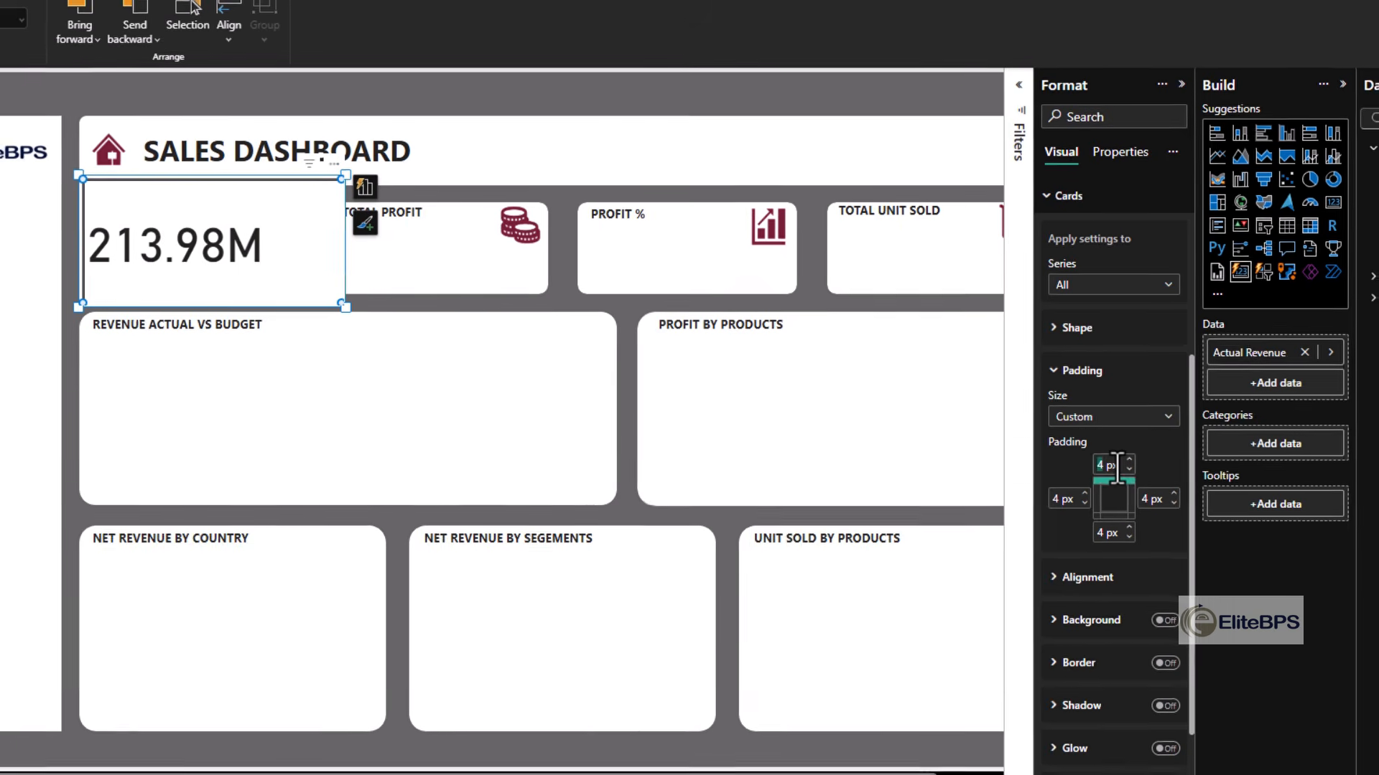
text(0)
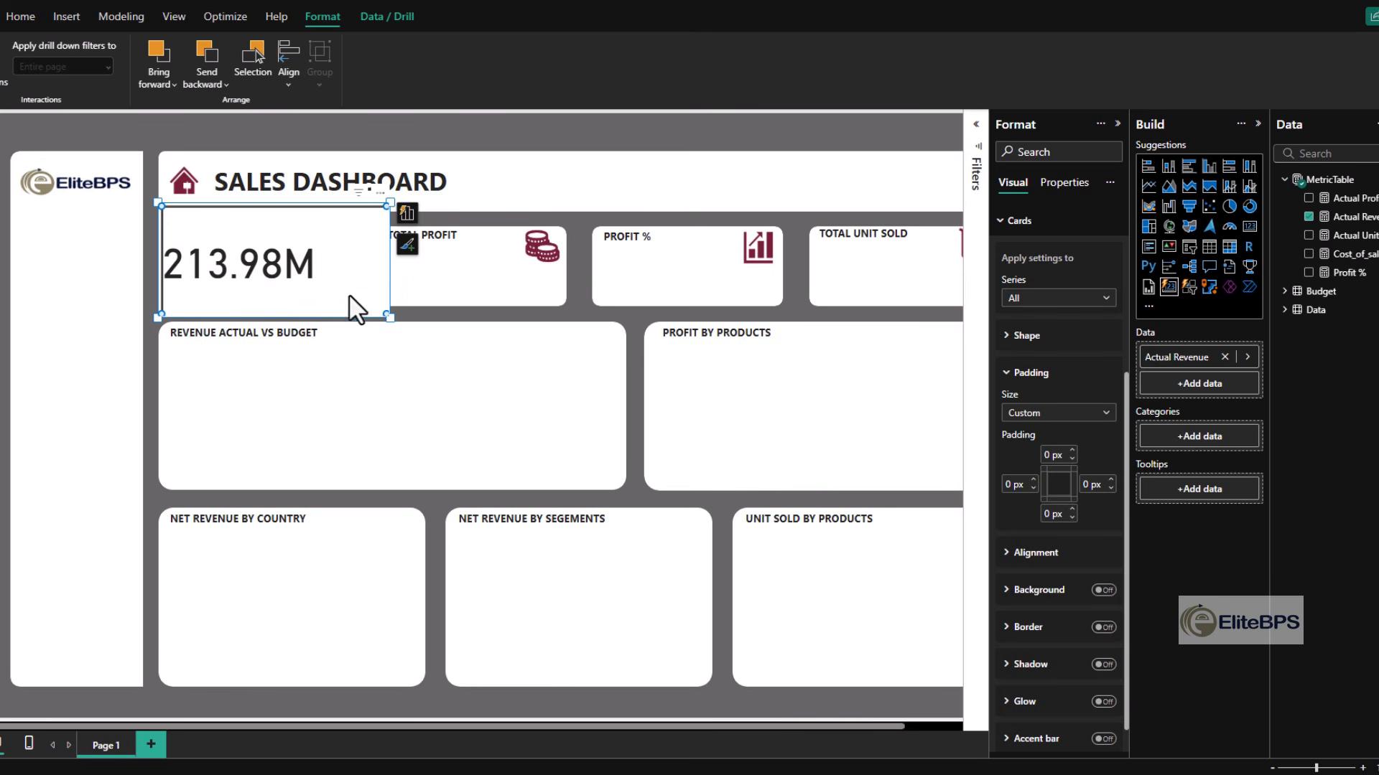
- Set the Actual Revenue callout value's display units to None and its font size to 20
click(297, 279)
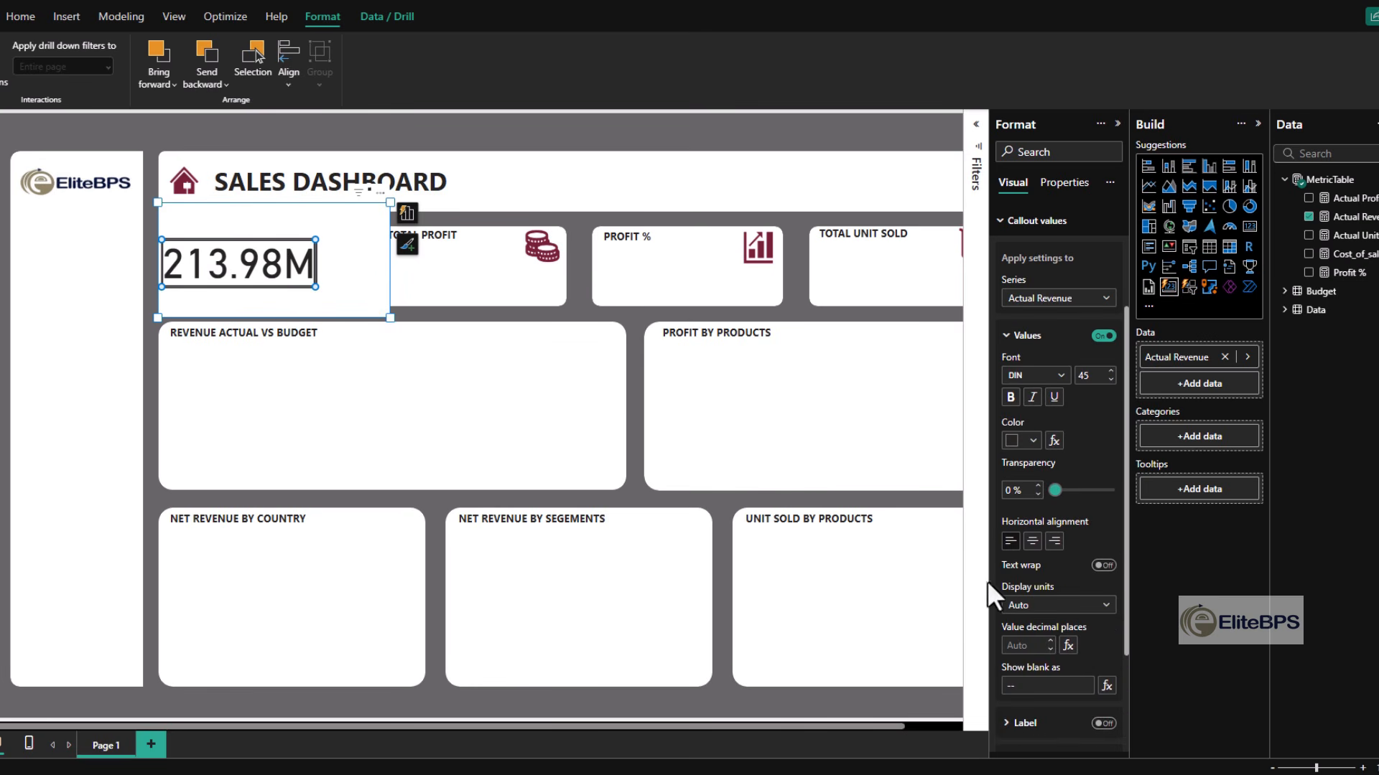
click(1027, 606)
click(1025, 682)
click(1067, 607)
click(1031, 642)
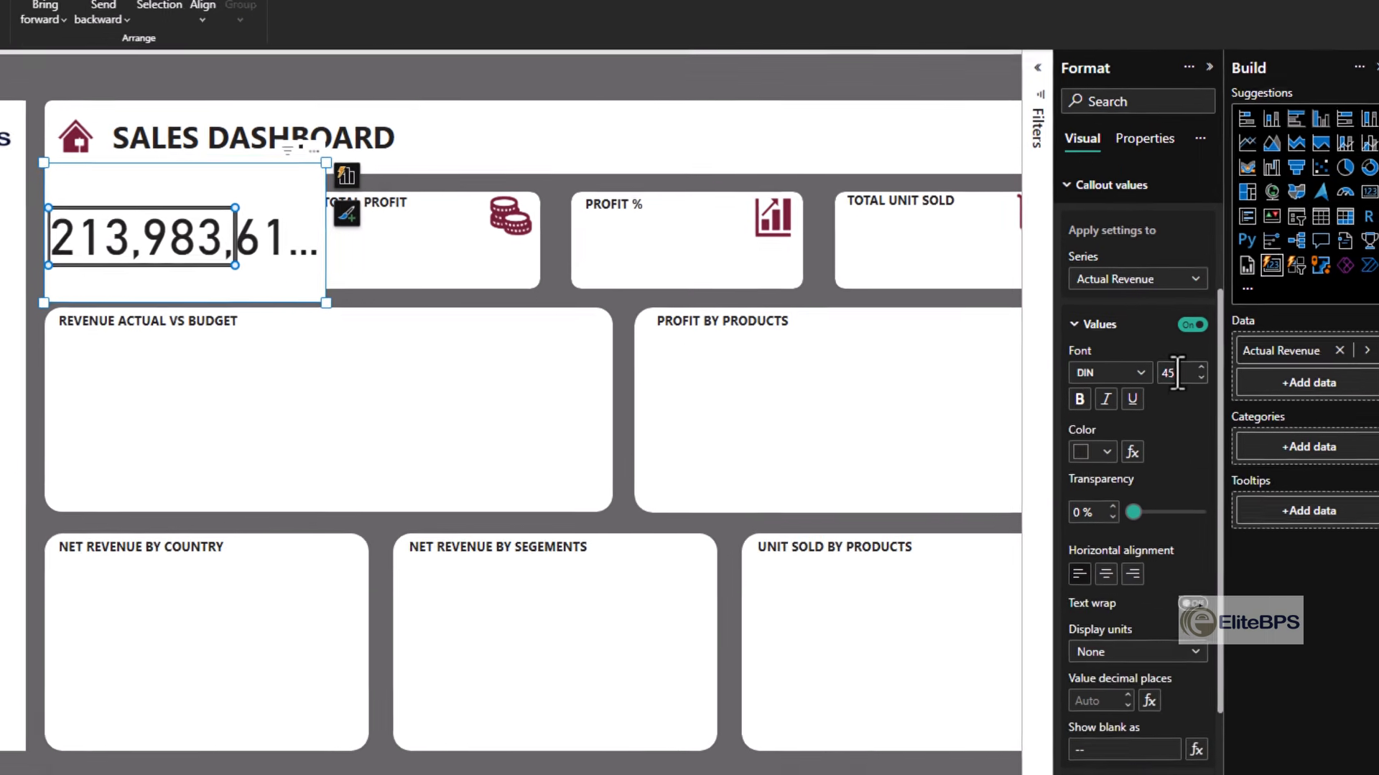
click(1090, 375)
text(20)
- Turn off the overall visual background in the Actual Revenue card's size and style settings
scroll(1149, 323, up, 10)
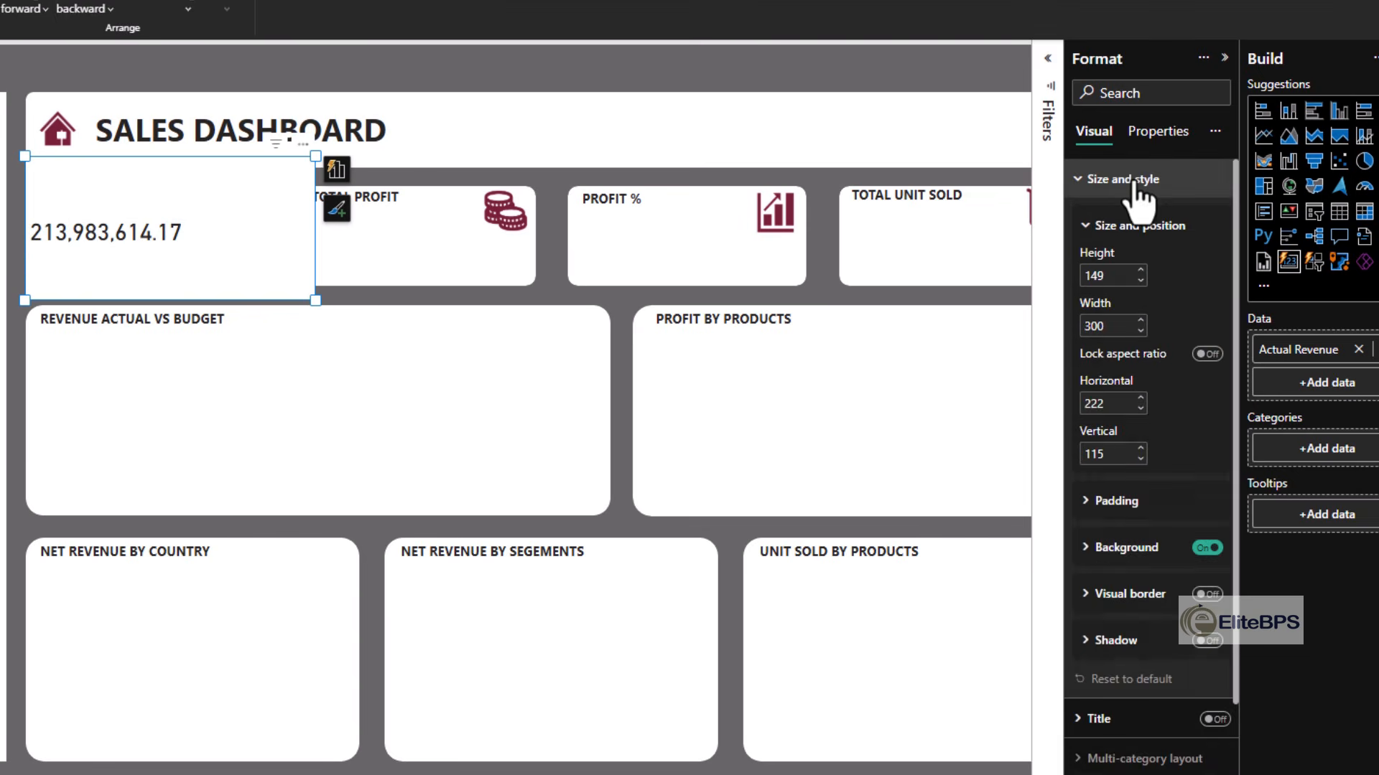
click(1131, 181)
click(1131, 181)
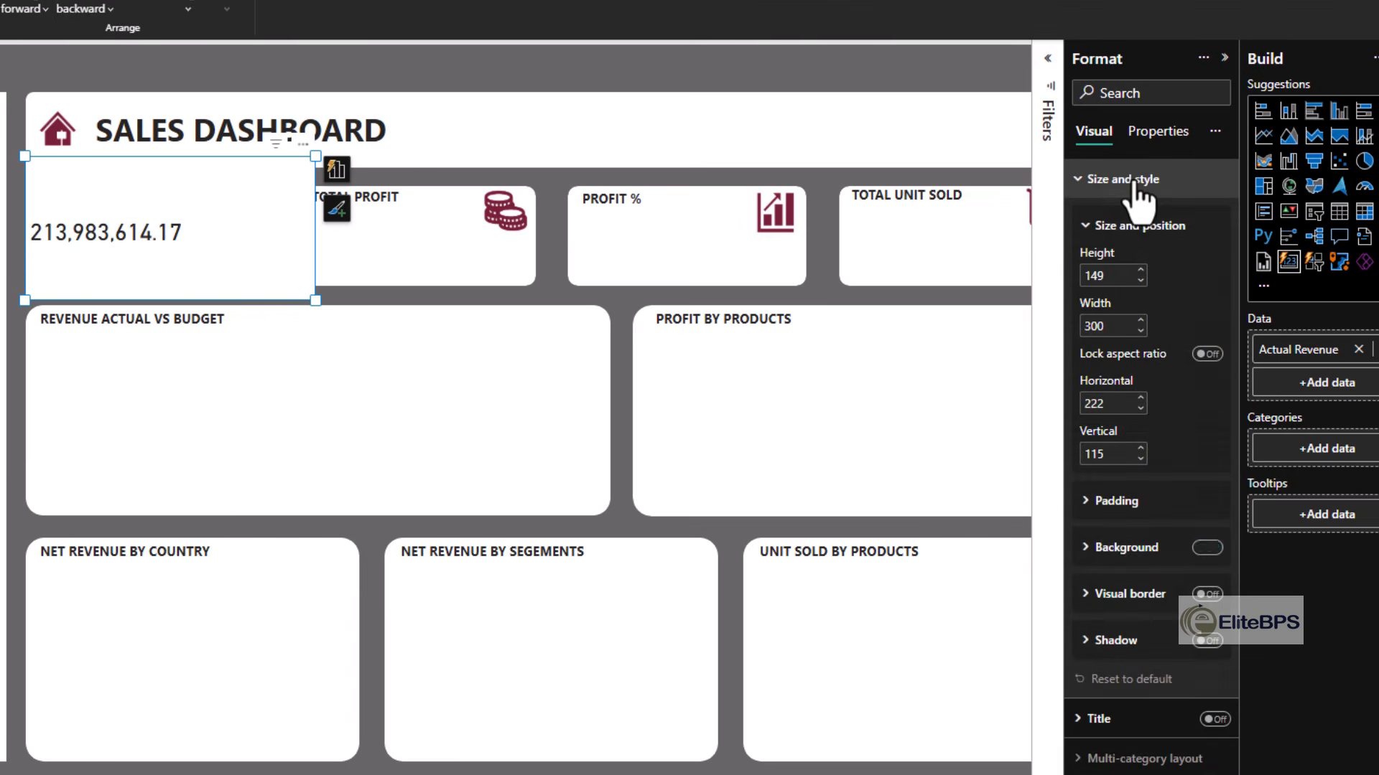
click(1207, 548)
click(1129, 180)
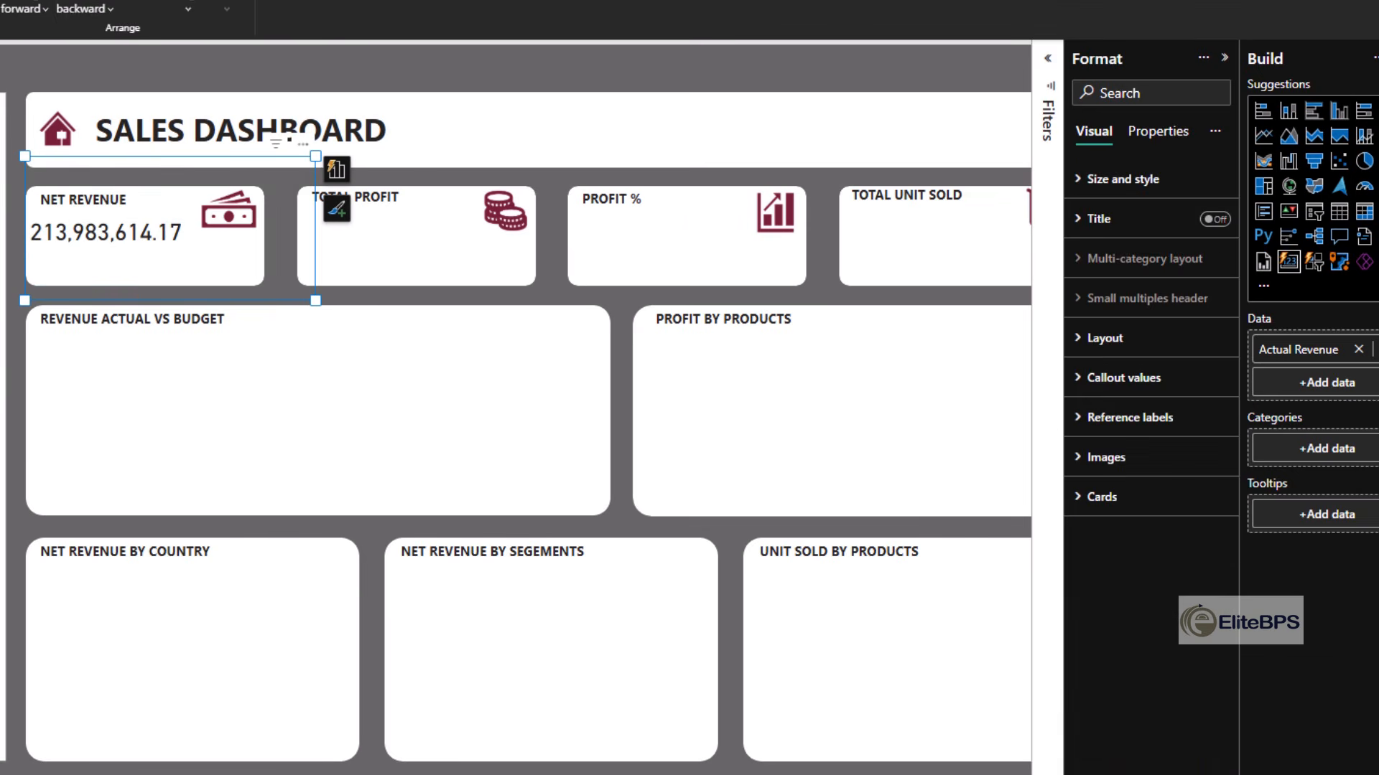
- Make the Actual Revenue value bold and fit the card visual into the NET REVENUE panel under its label
click(135, 231)
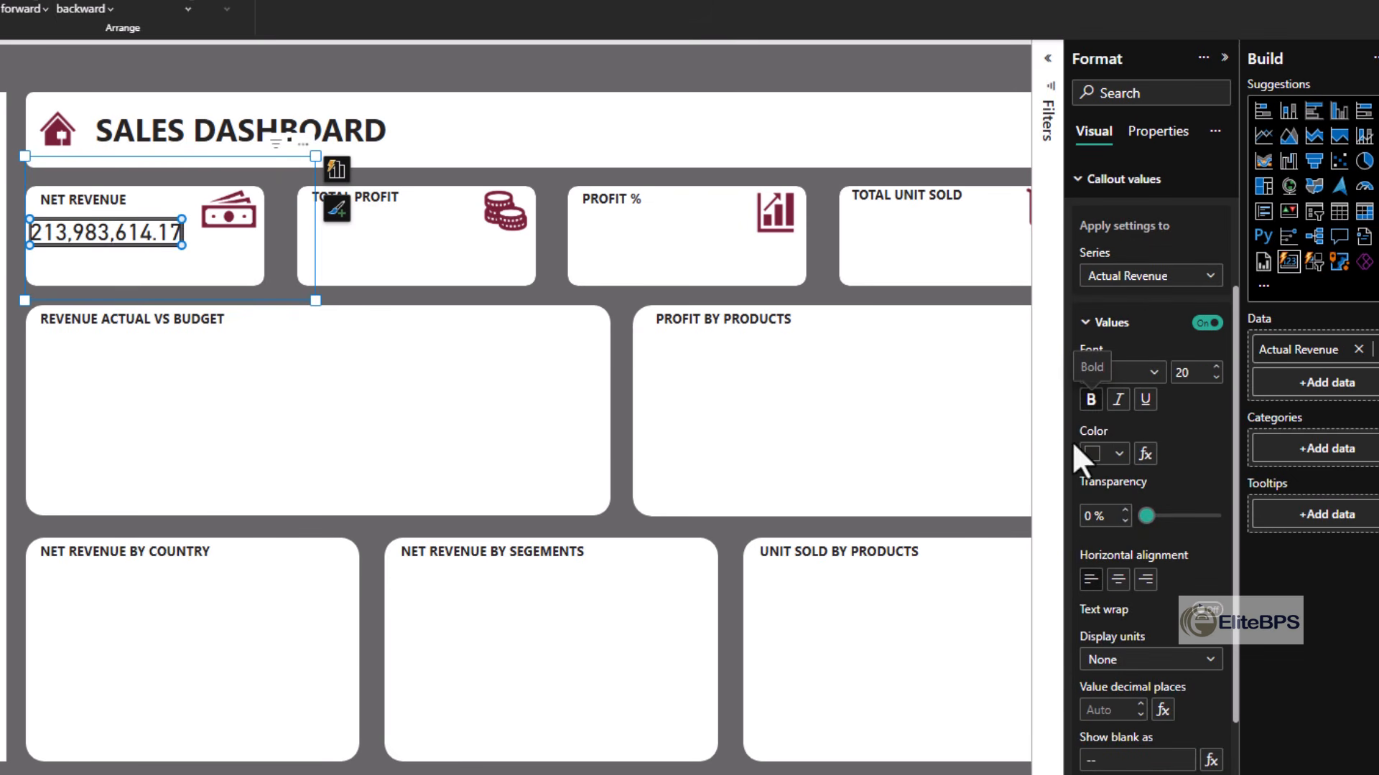
click(305, 291)
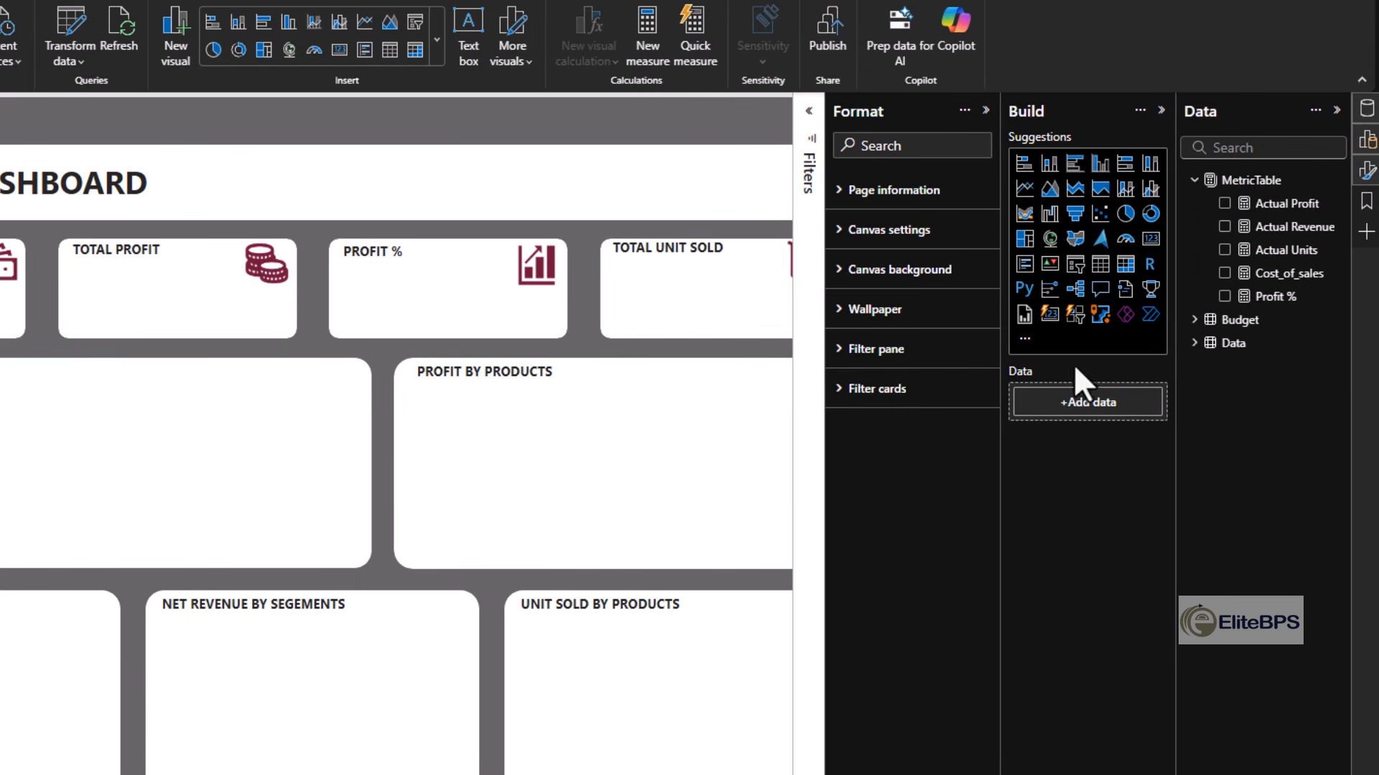
- Give the Actual Revenue measure a thousands separator and 0 decimal places
click(1282, 226)
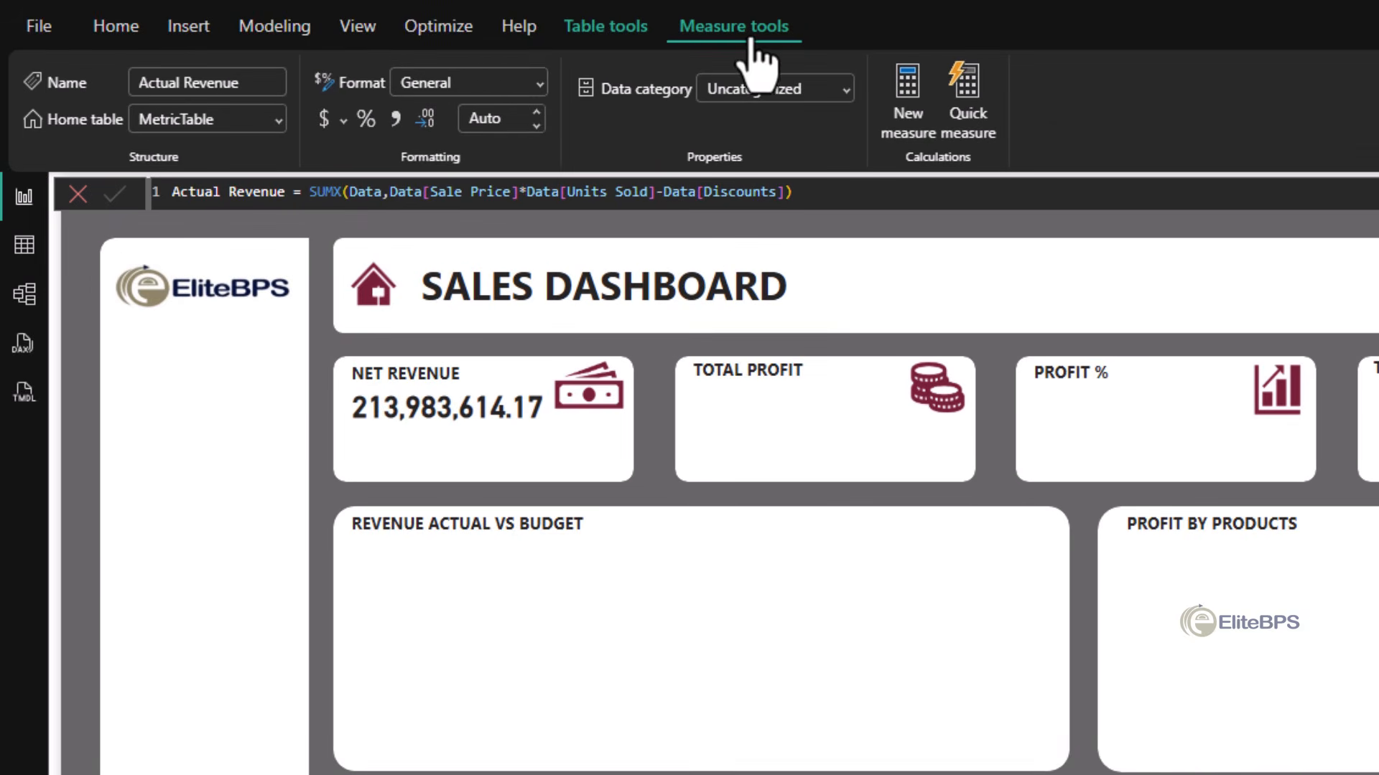
click(393, 140)
double_click(536, 126)
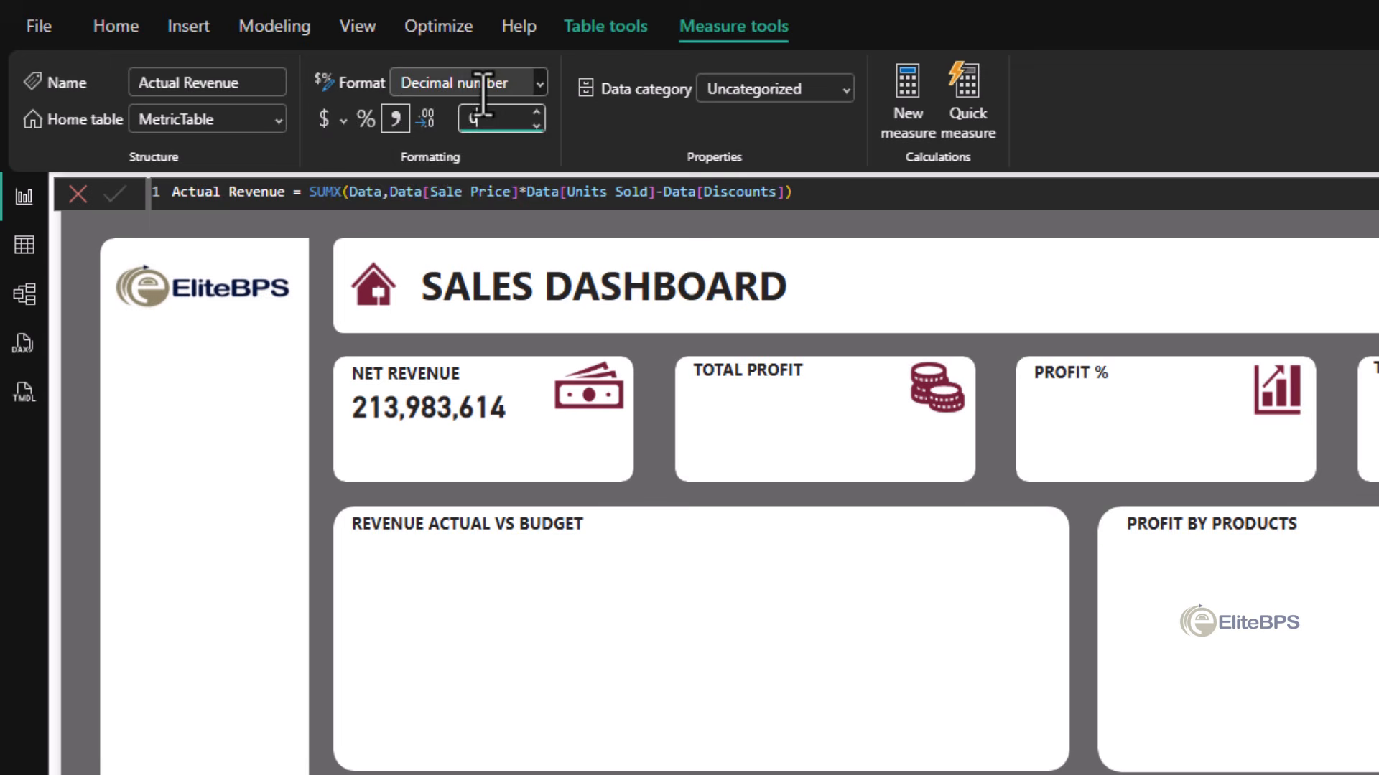
- Format the Actual Revenue measure as £ English (United Kingdom) currency with 0 decimal places
click(539, 90)
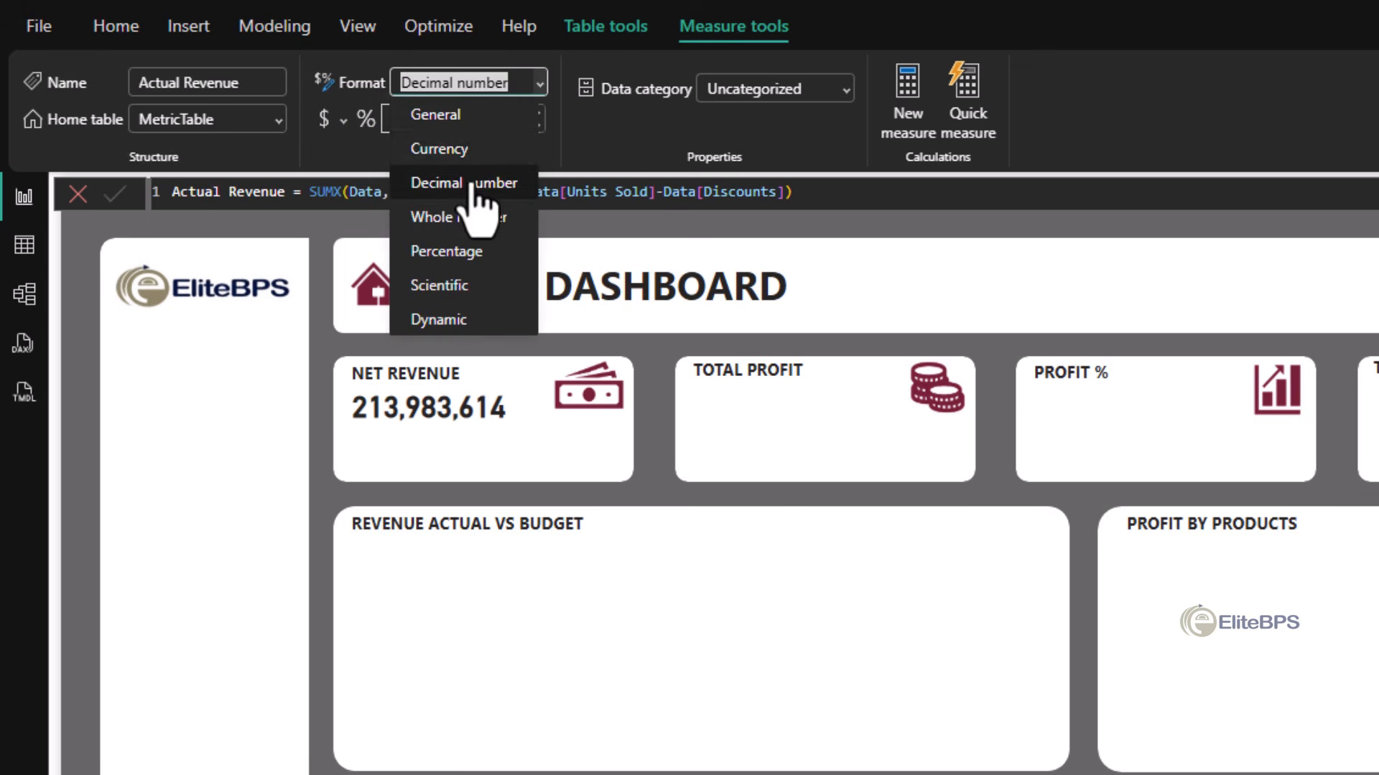
click(416, 148)
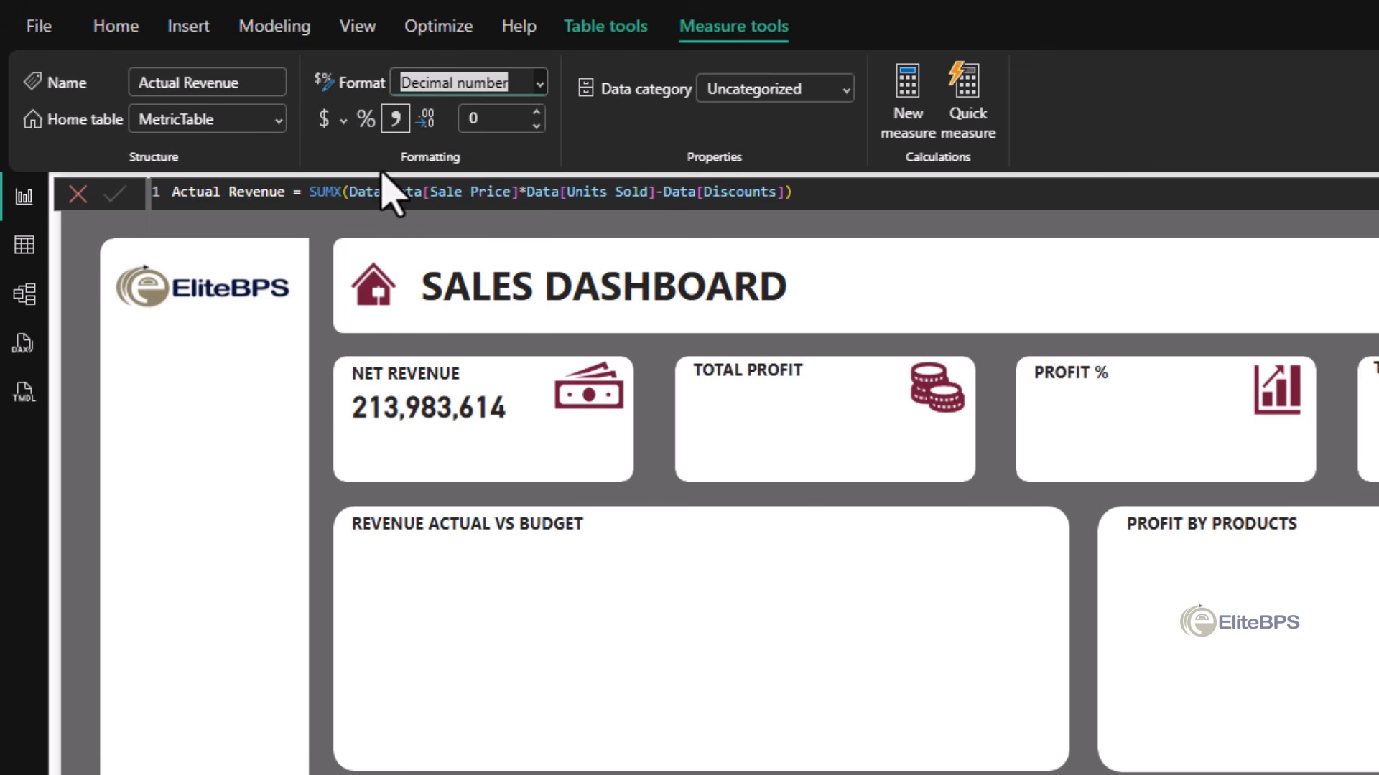
click(344, 120)
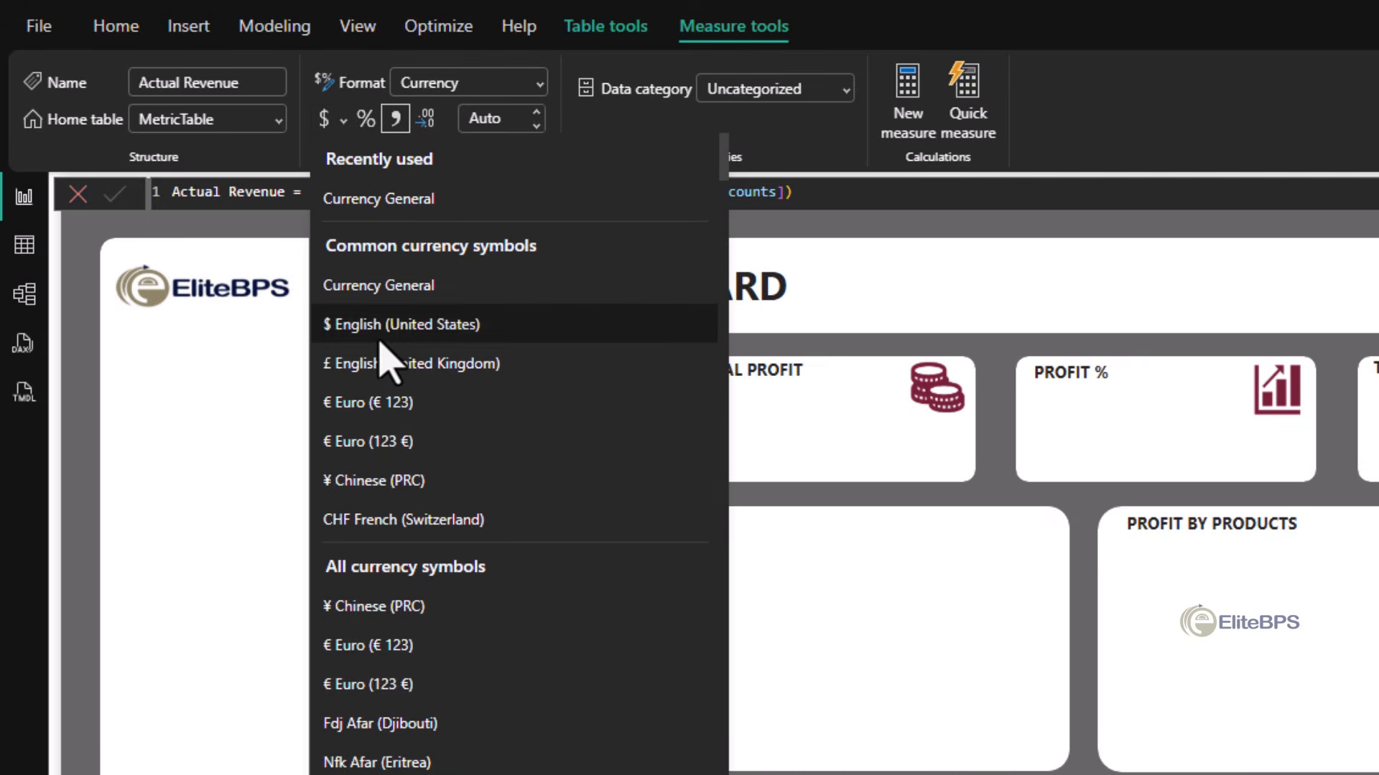
click(433, 359)
click(483, 119)
text(2)
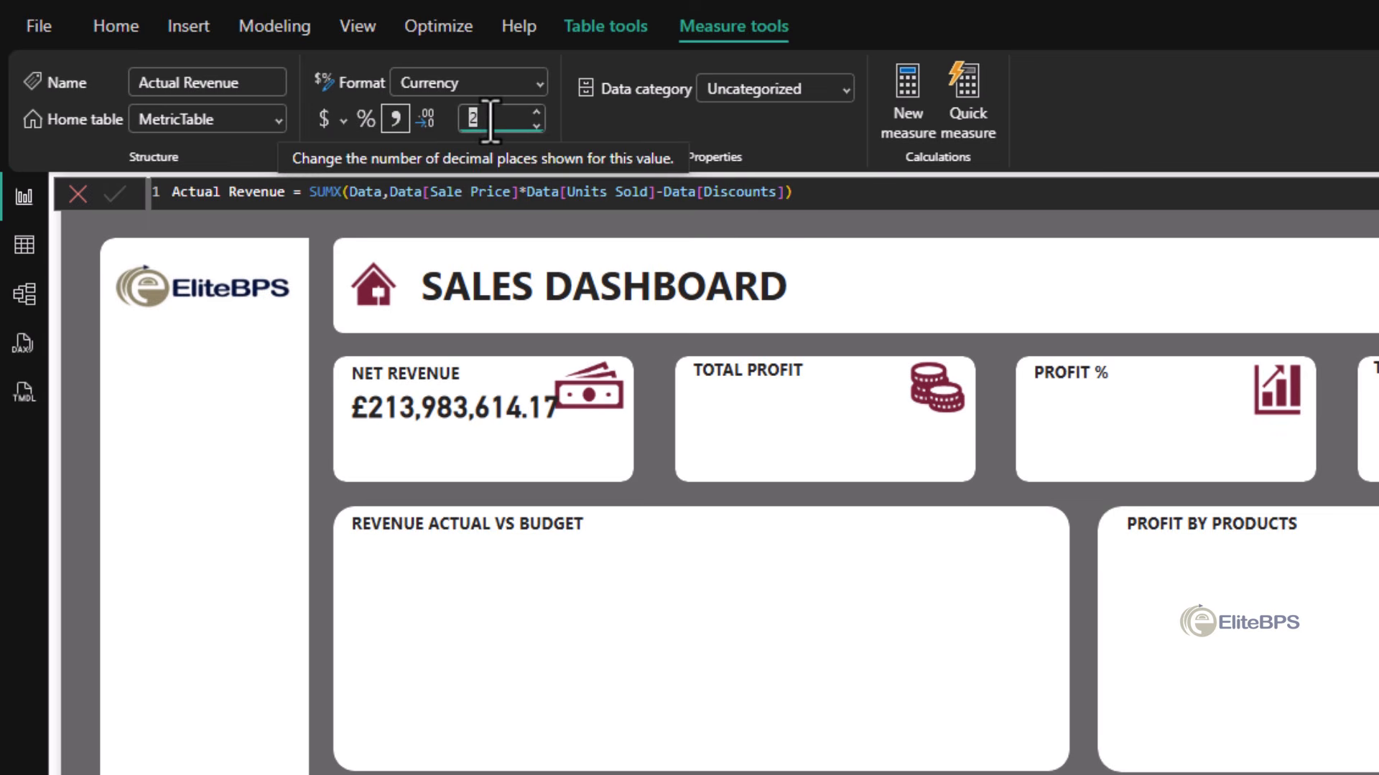
key(Return)
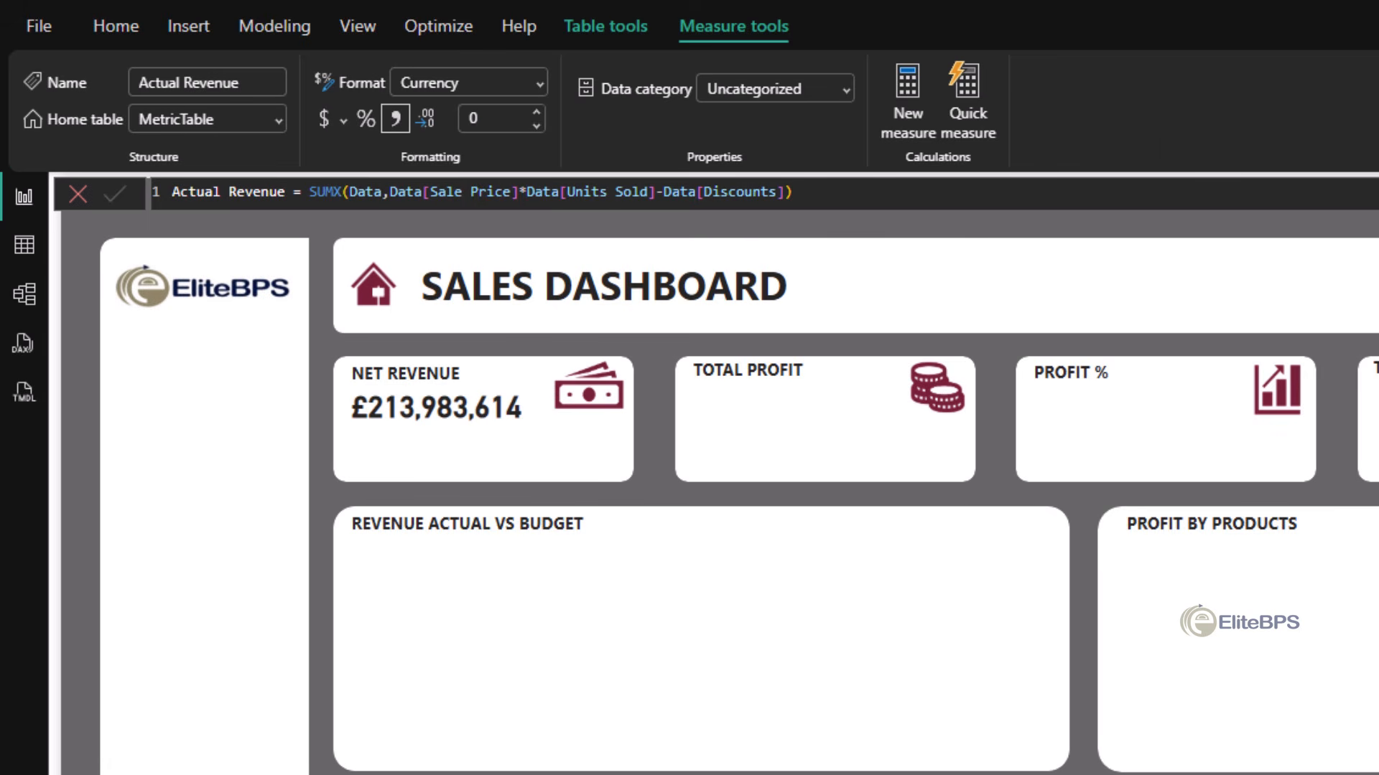
- Duplicate the NET REVENUE card and place copies in the TOTAL PROFIT, PROFIT % and TOTAL UNIT SOLD panels
click(425, 423)
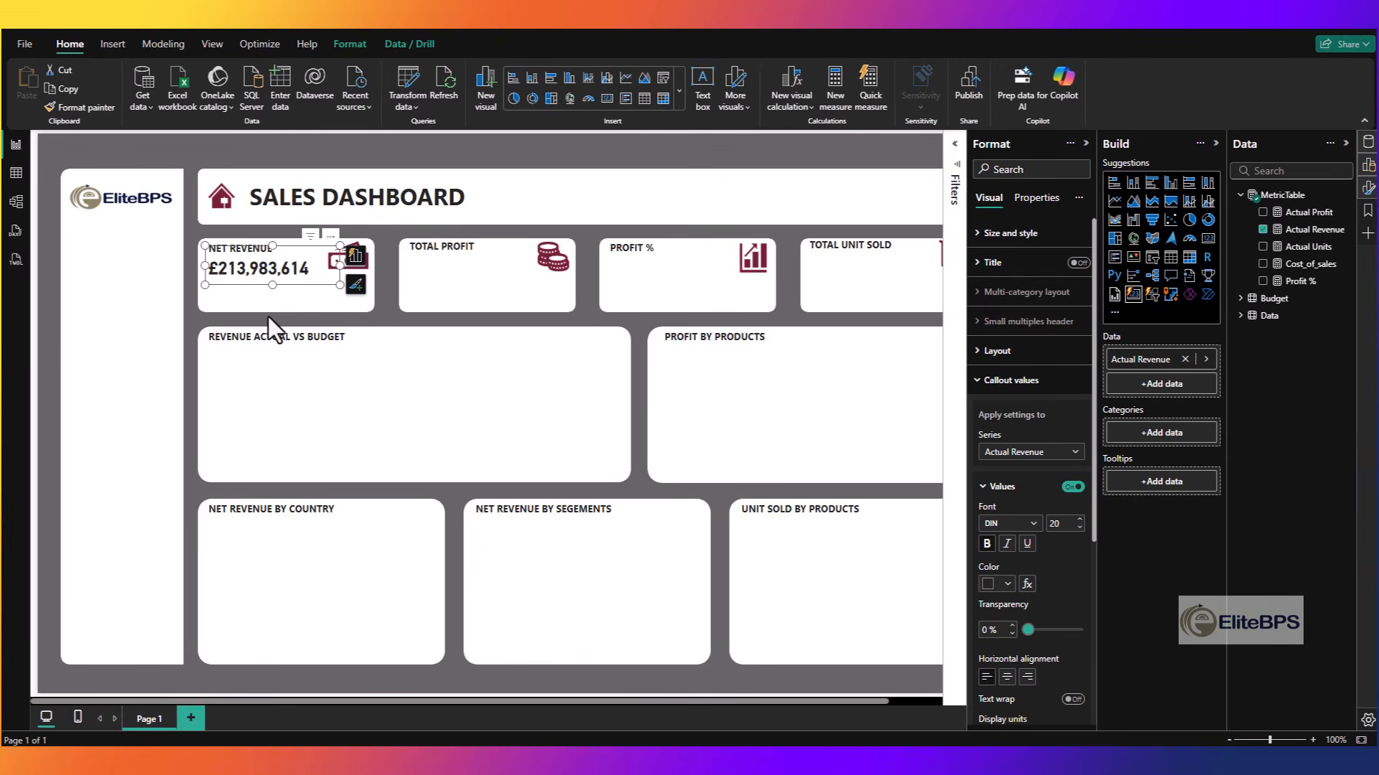
key(ctrl+c)
key(ctrl+v)
drag(305, 285, 507, 286)
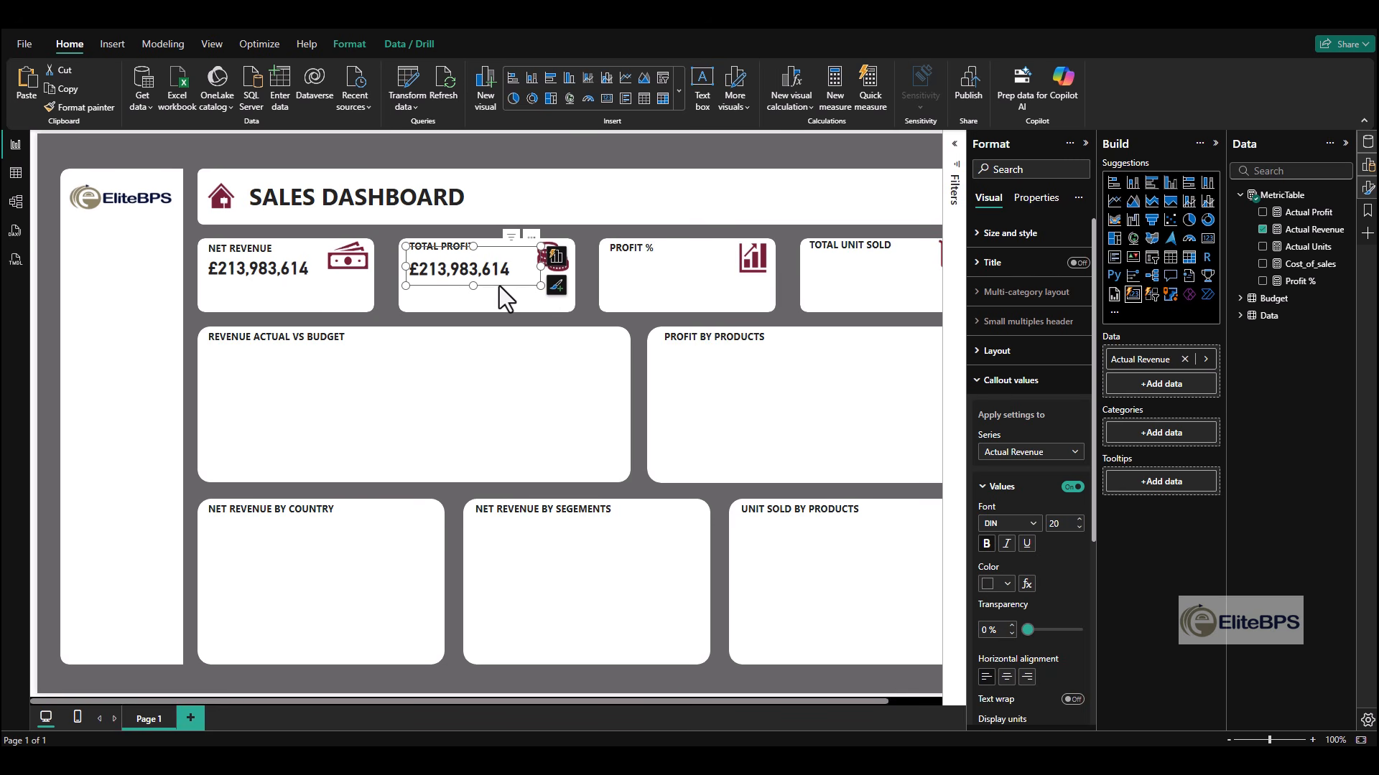
key(ctrl+c)
key(ctrl+v)
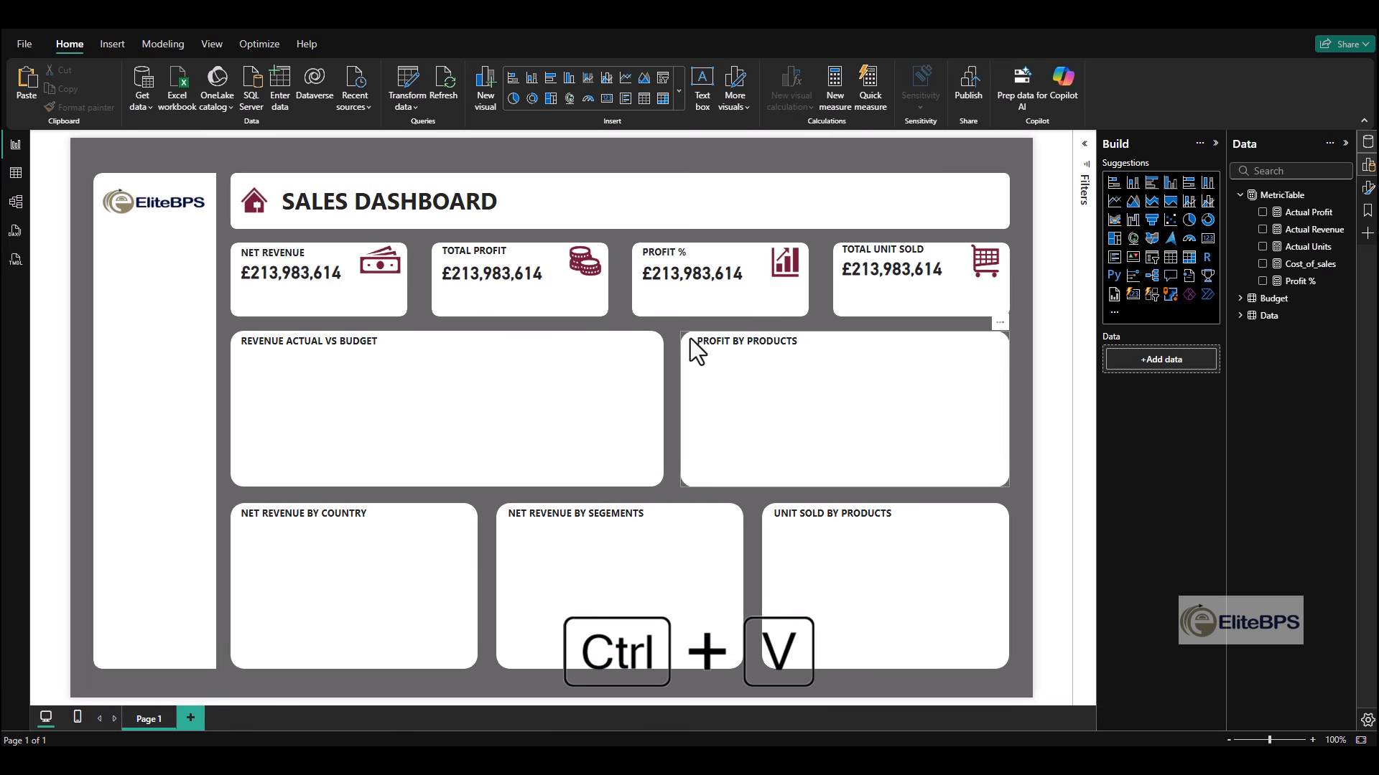
- Replace Actual Revenue with the Actual Profit measure in the TOTAL PROFIT card
click(497, 283)
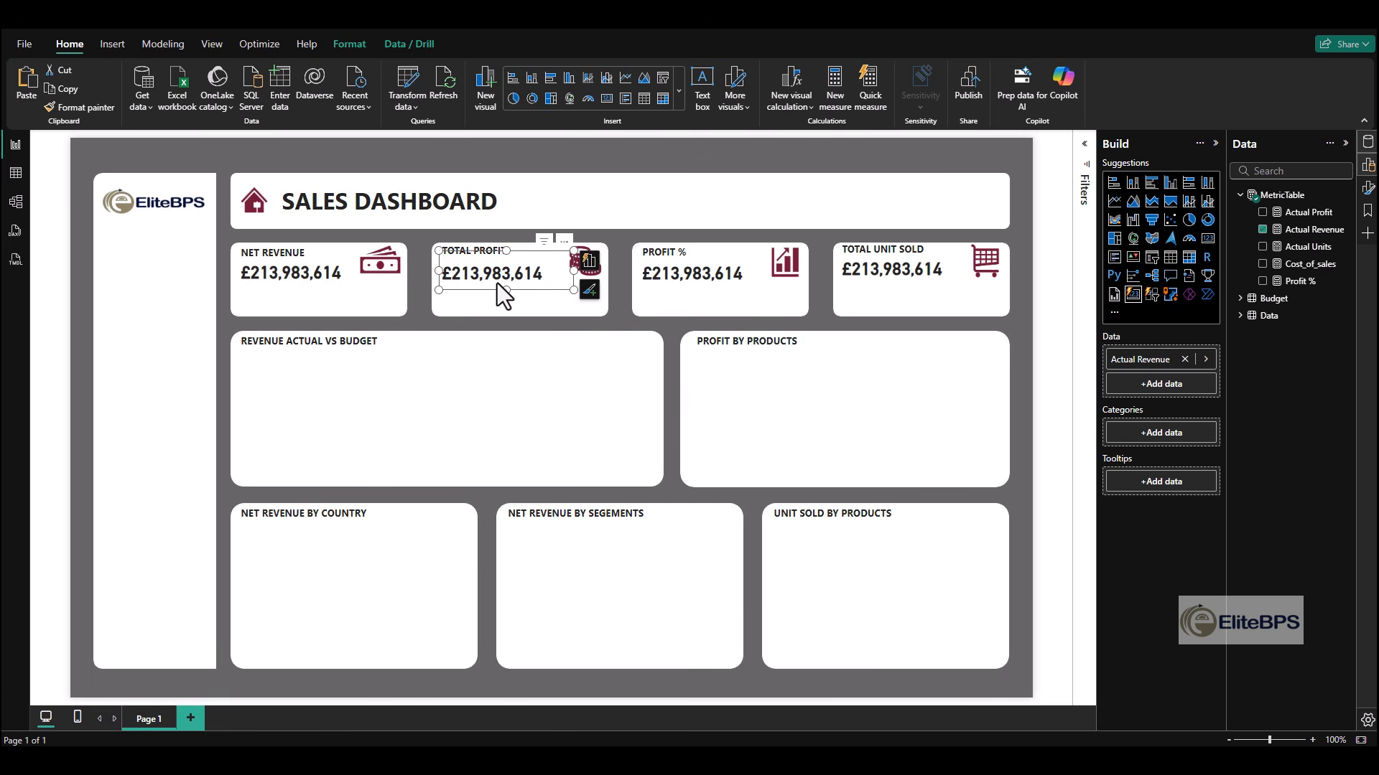
click(1263, 230)
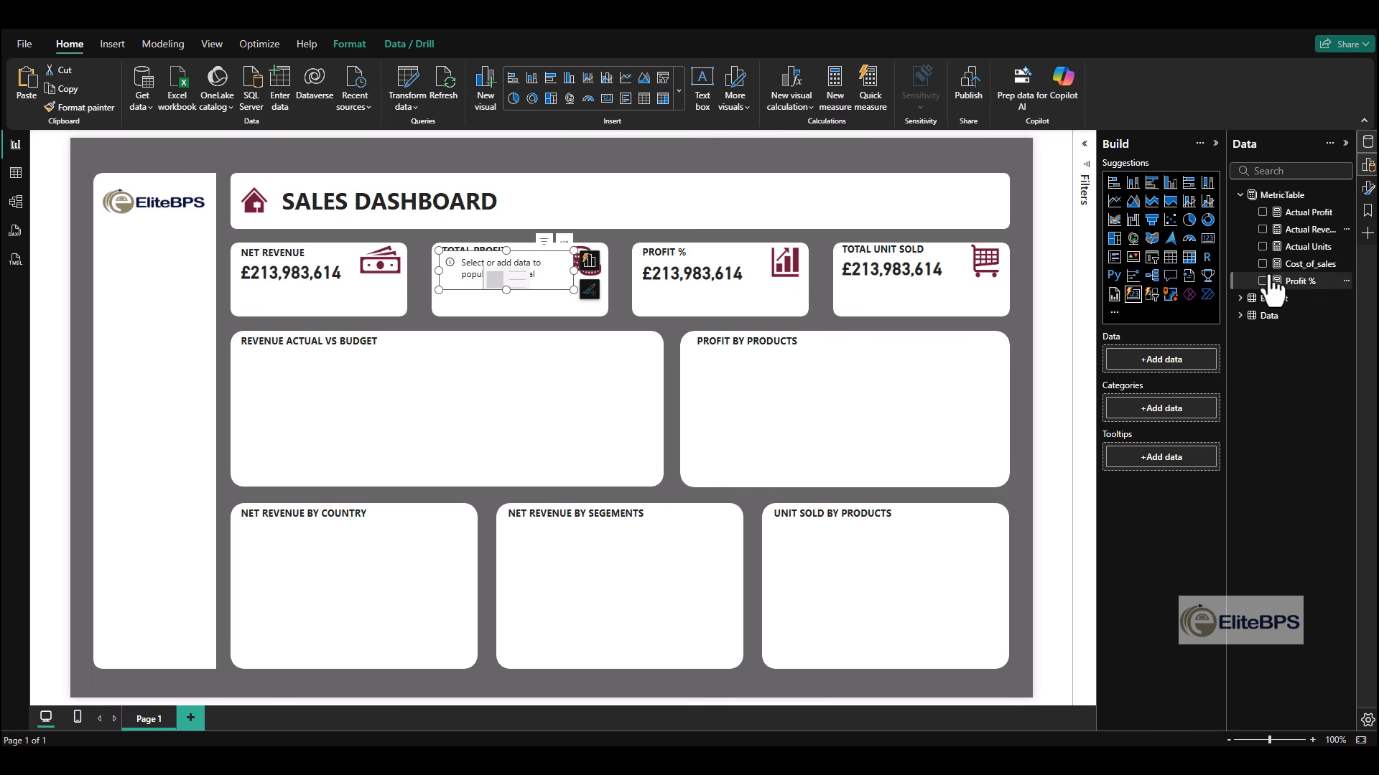
click(1264, 214)
click(1266, 352)
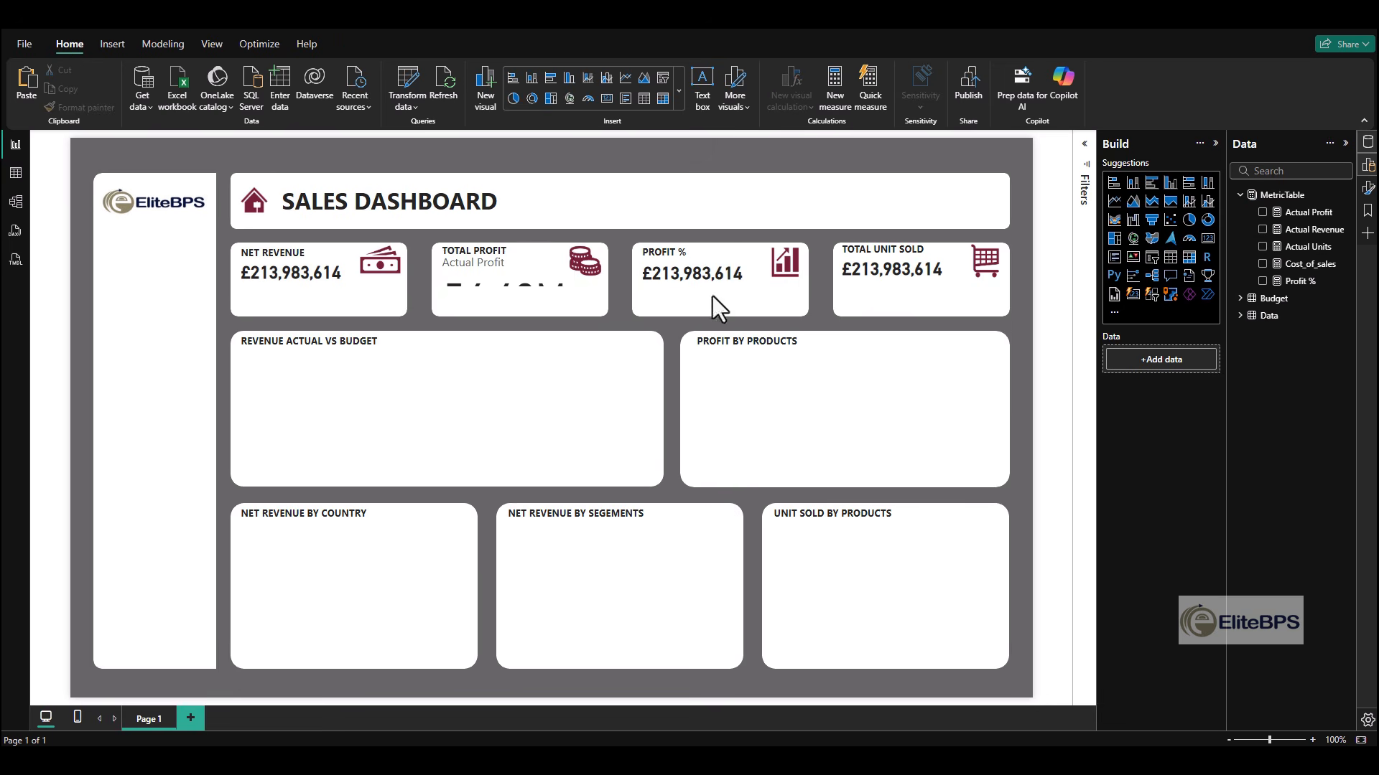
- Turn off the Actual Profit callout label in the TOTAL PROFIT card
click(494, 272)
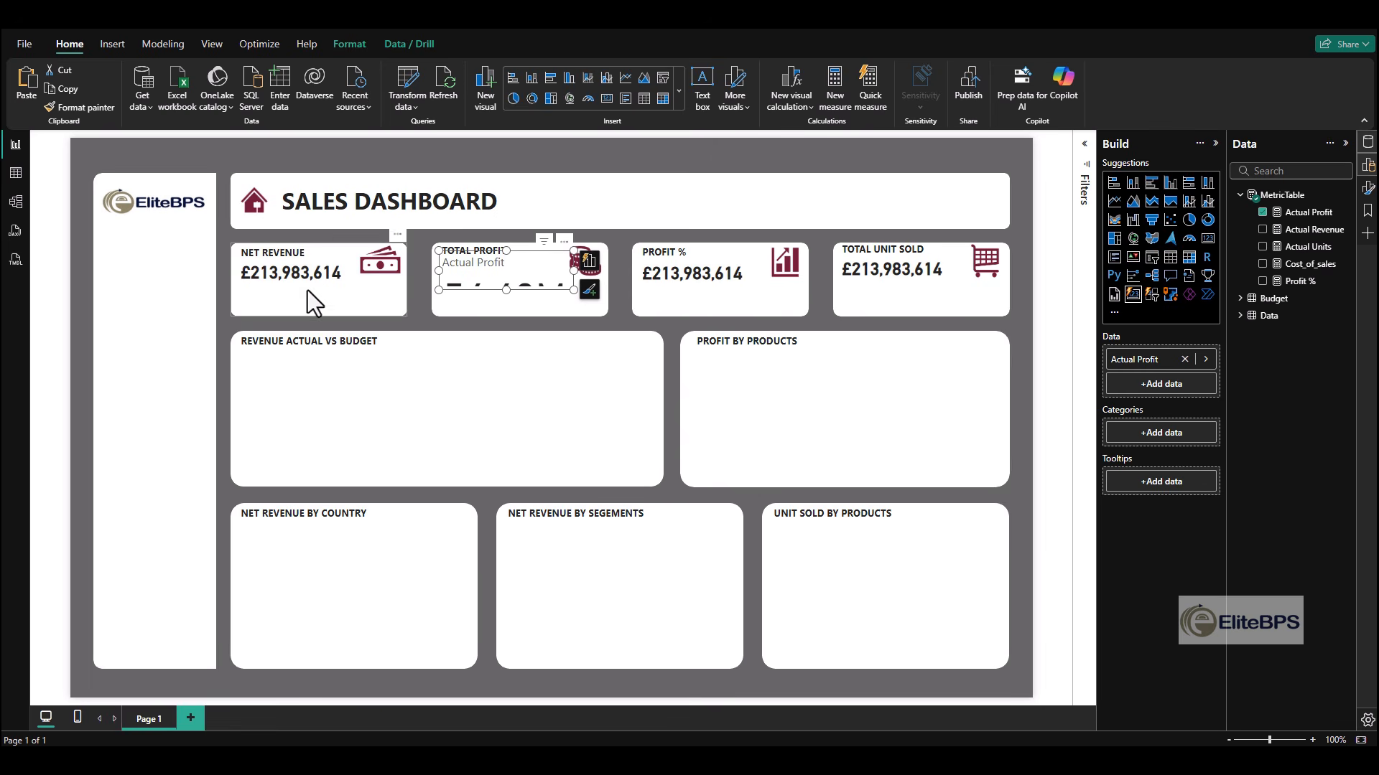
click(1368, 193)
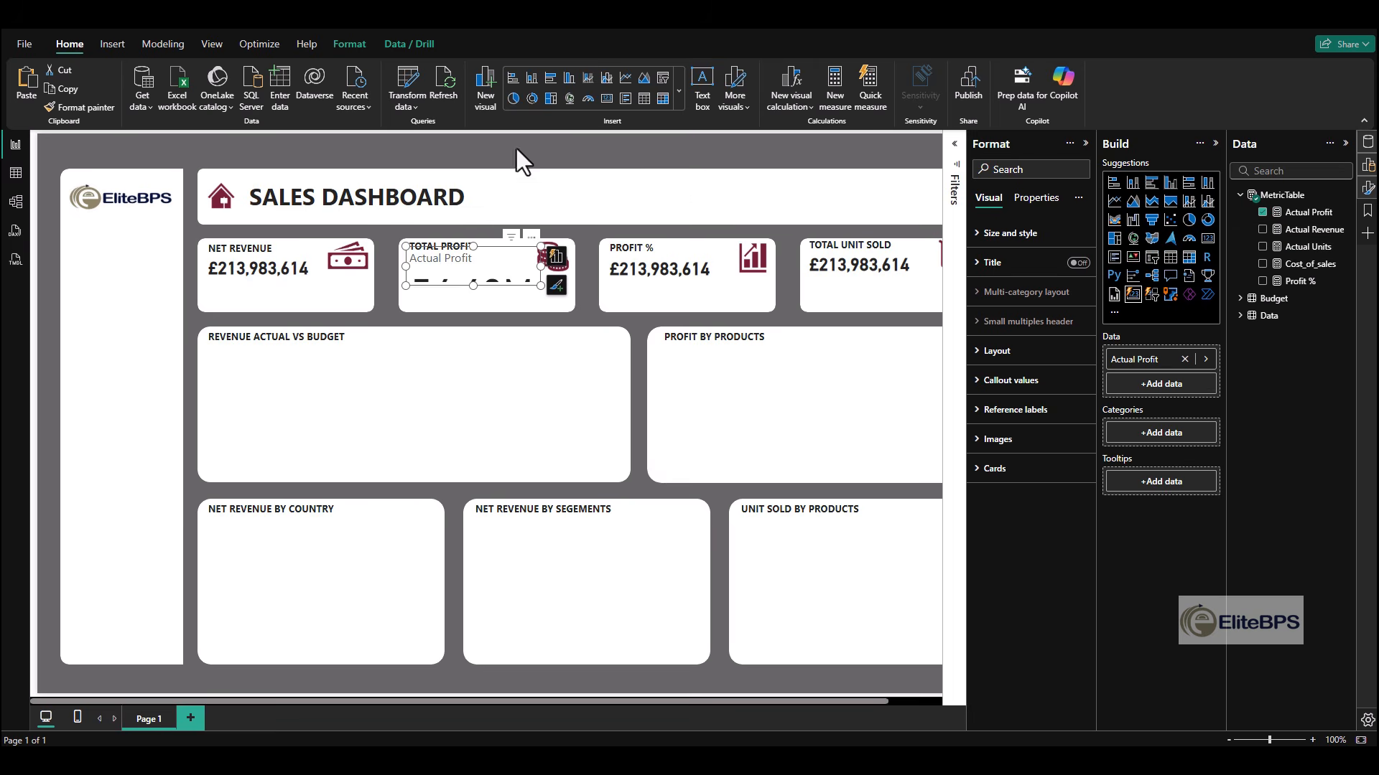
click(442, 257)
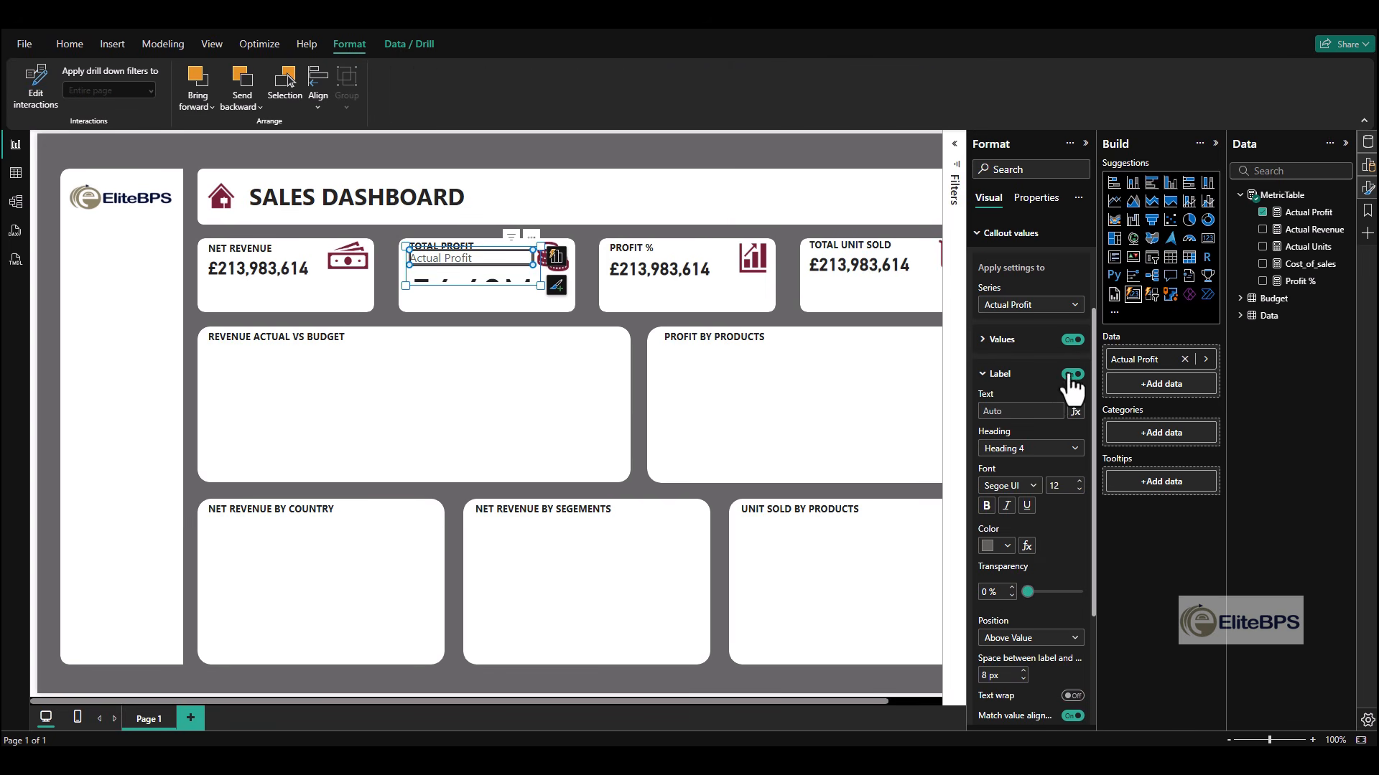
click(1072, 374)
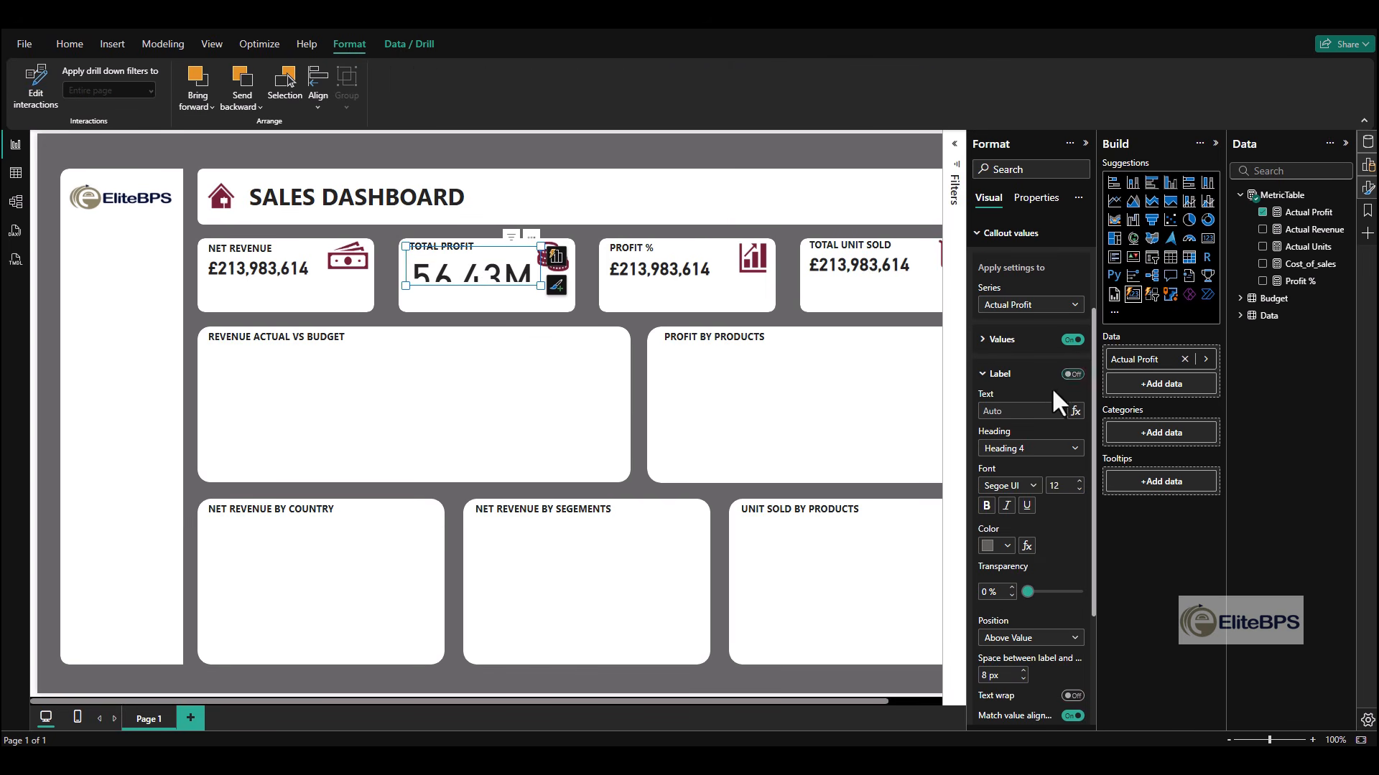
- Set the Actual Profit callout value's display units to None and make it bold at font size 20
click(459, 276)
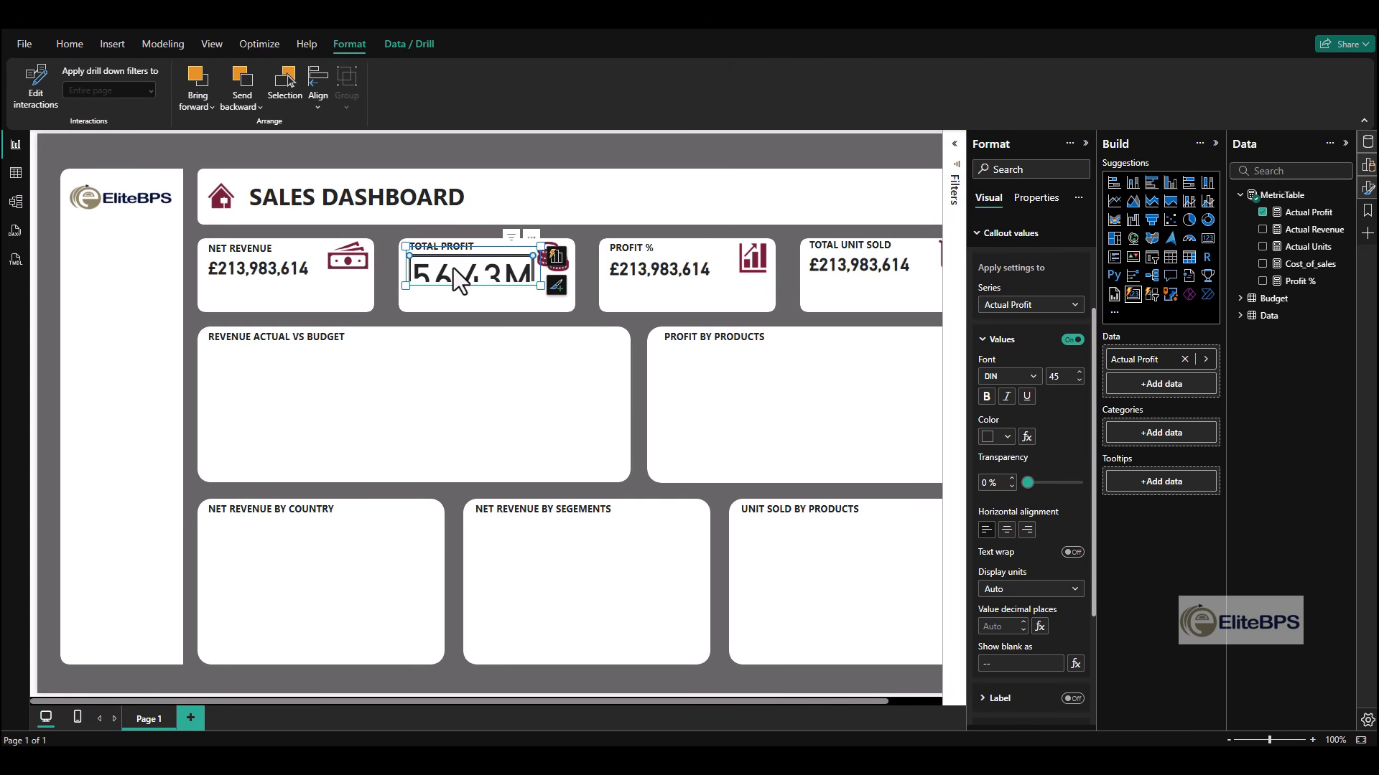
click(1021, 605)
click(1019, 624)
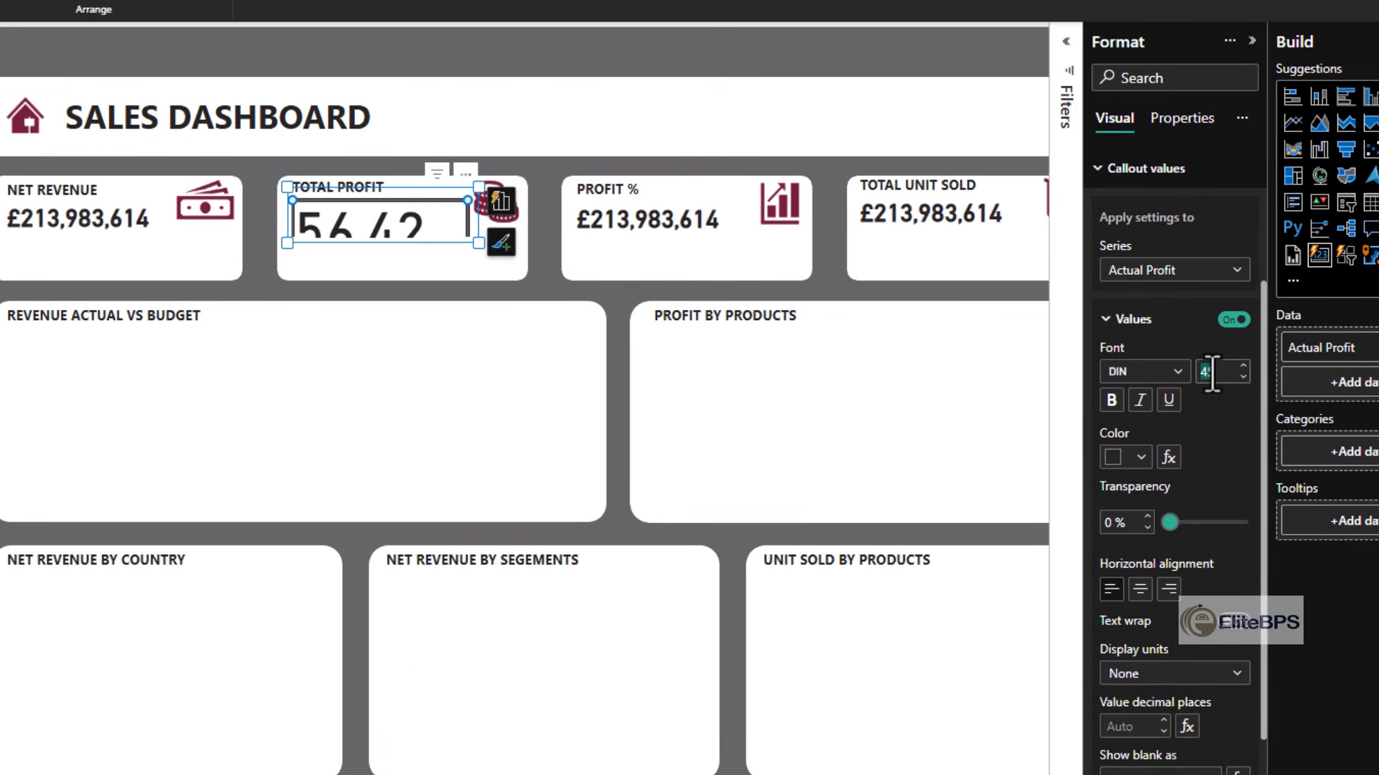
text(20)
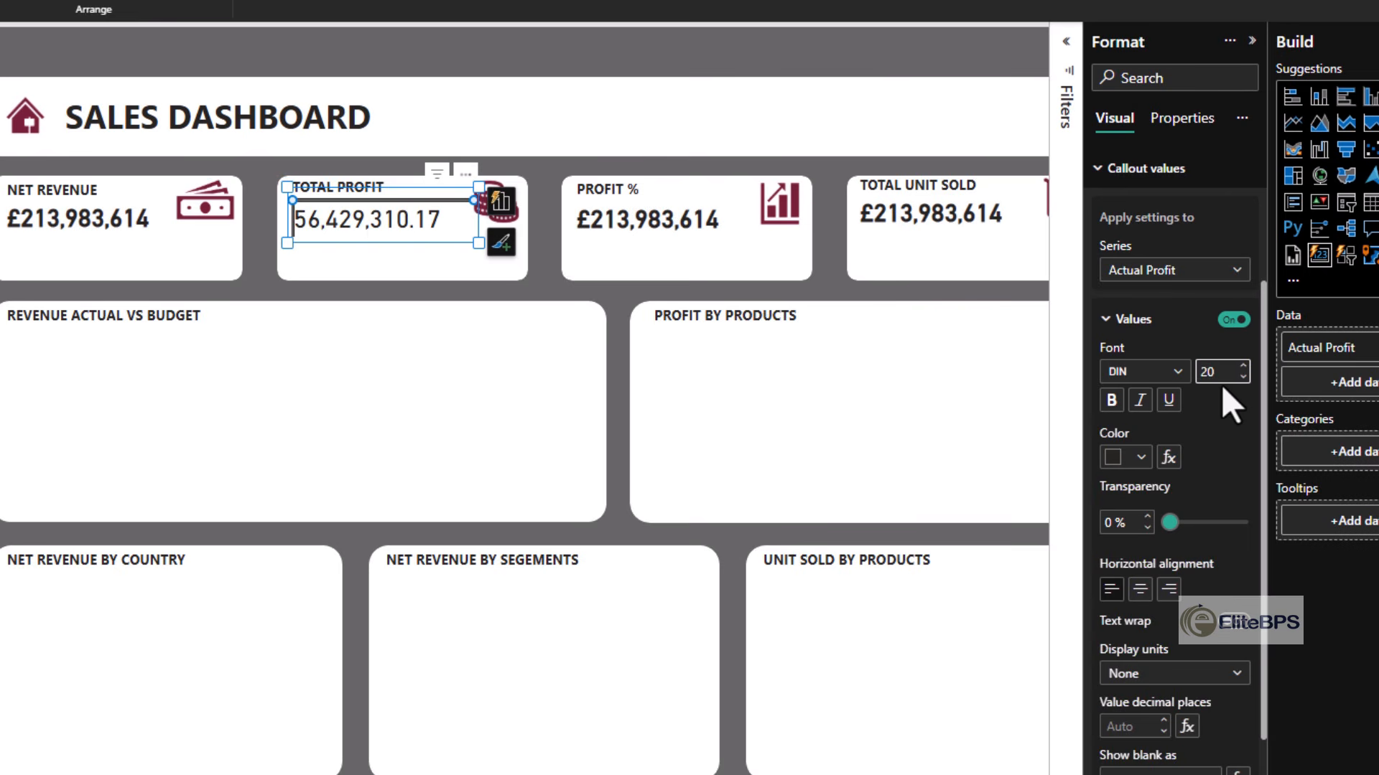
click(1111, 400)
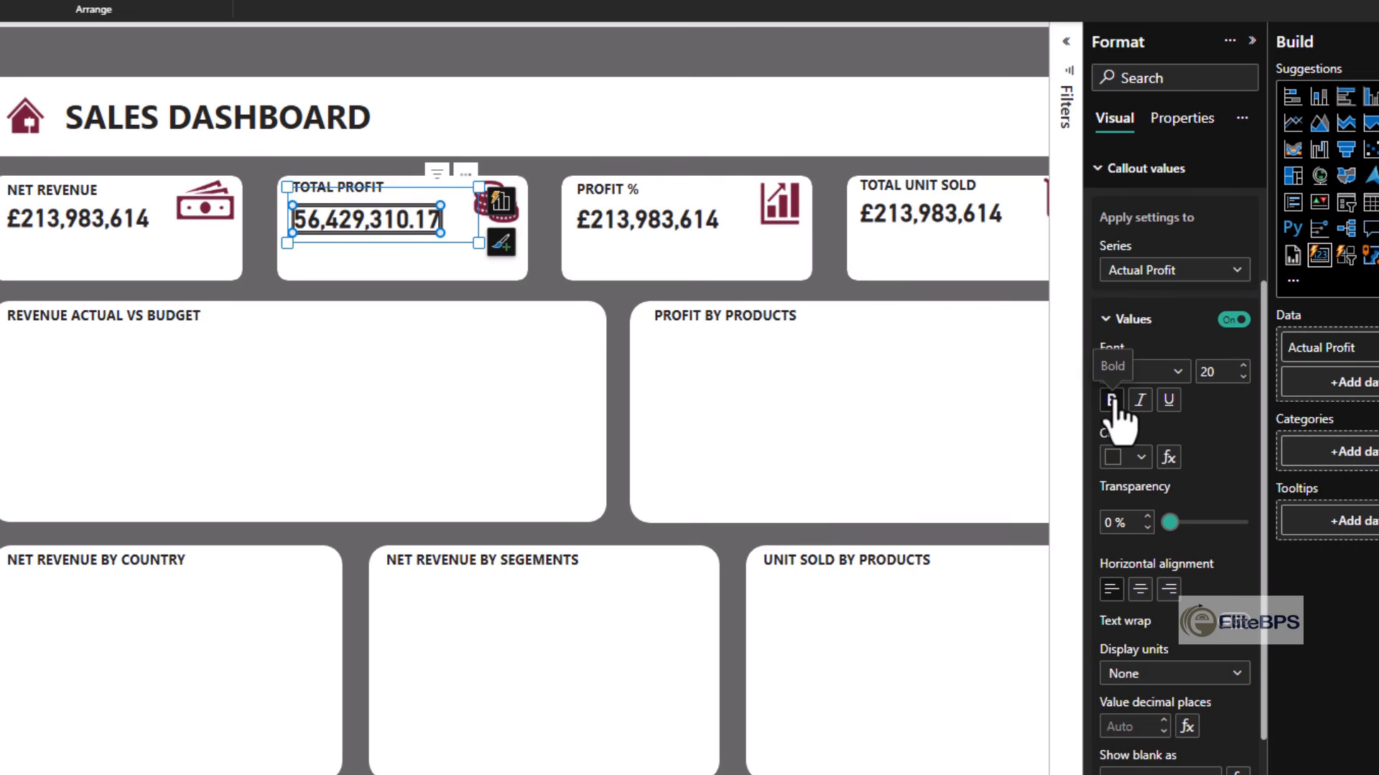
key(Escape)
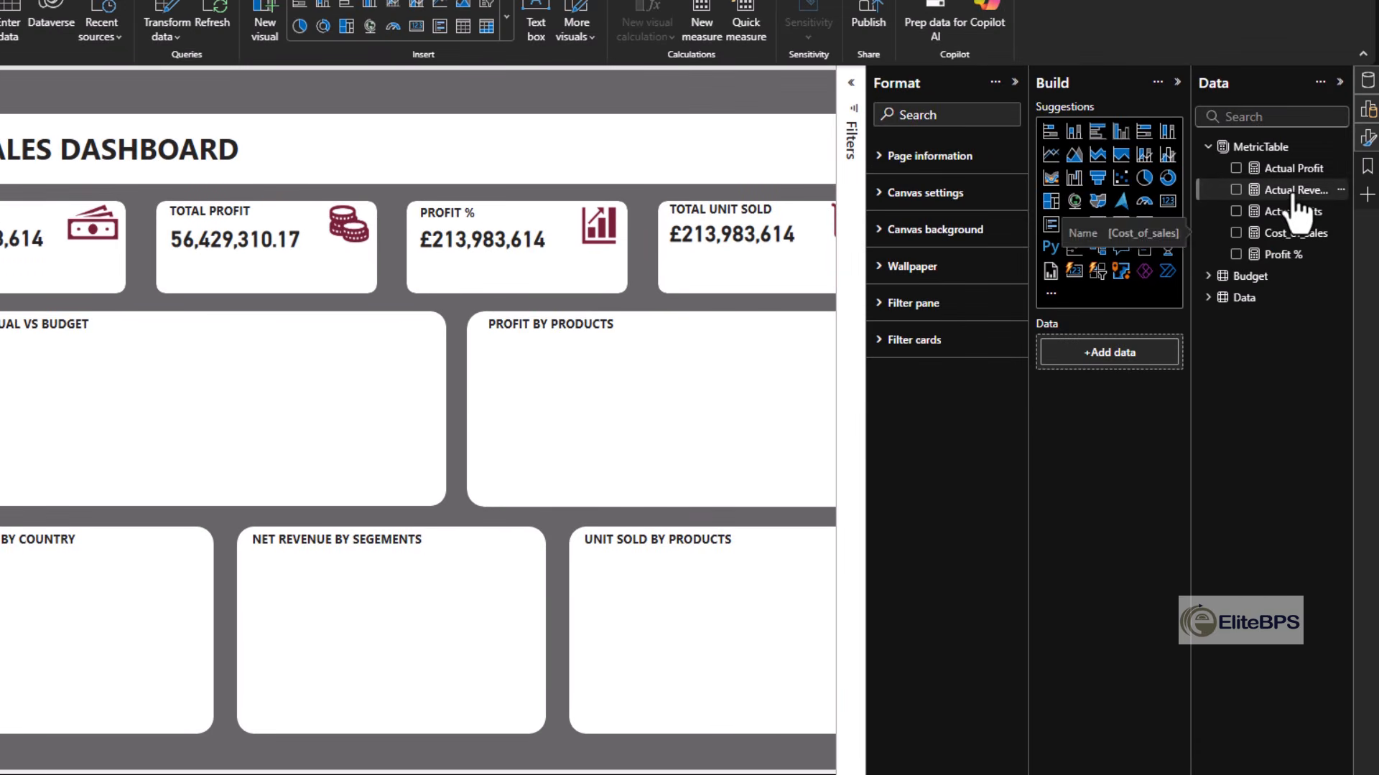
- Format the Actual Profit measure as £ English (United Kingdom) currency with 0 decimal places
click(1303, 170)
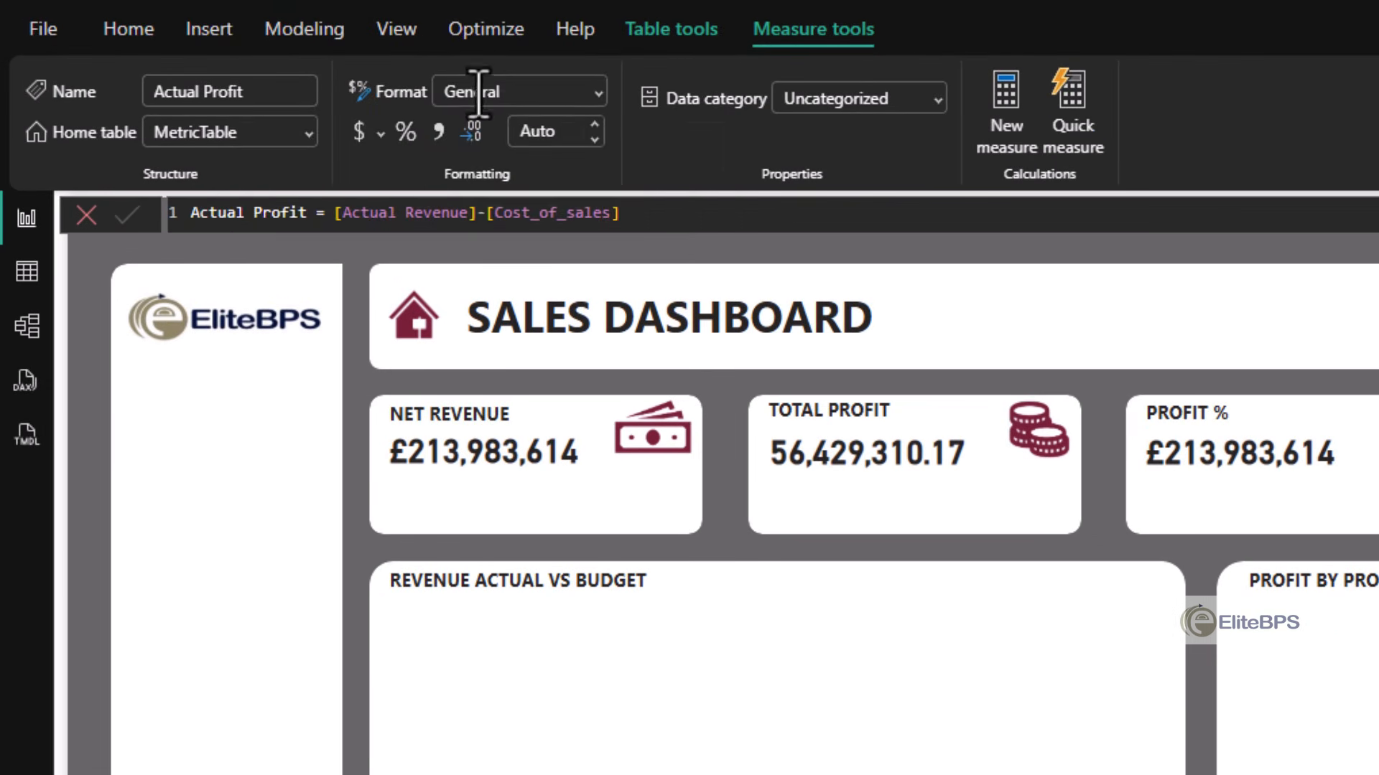
click(598, 93)
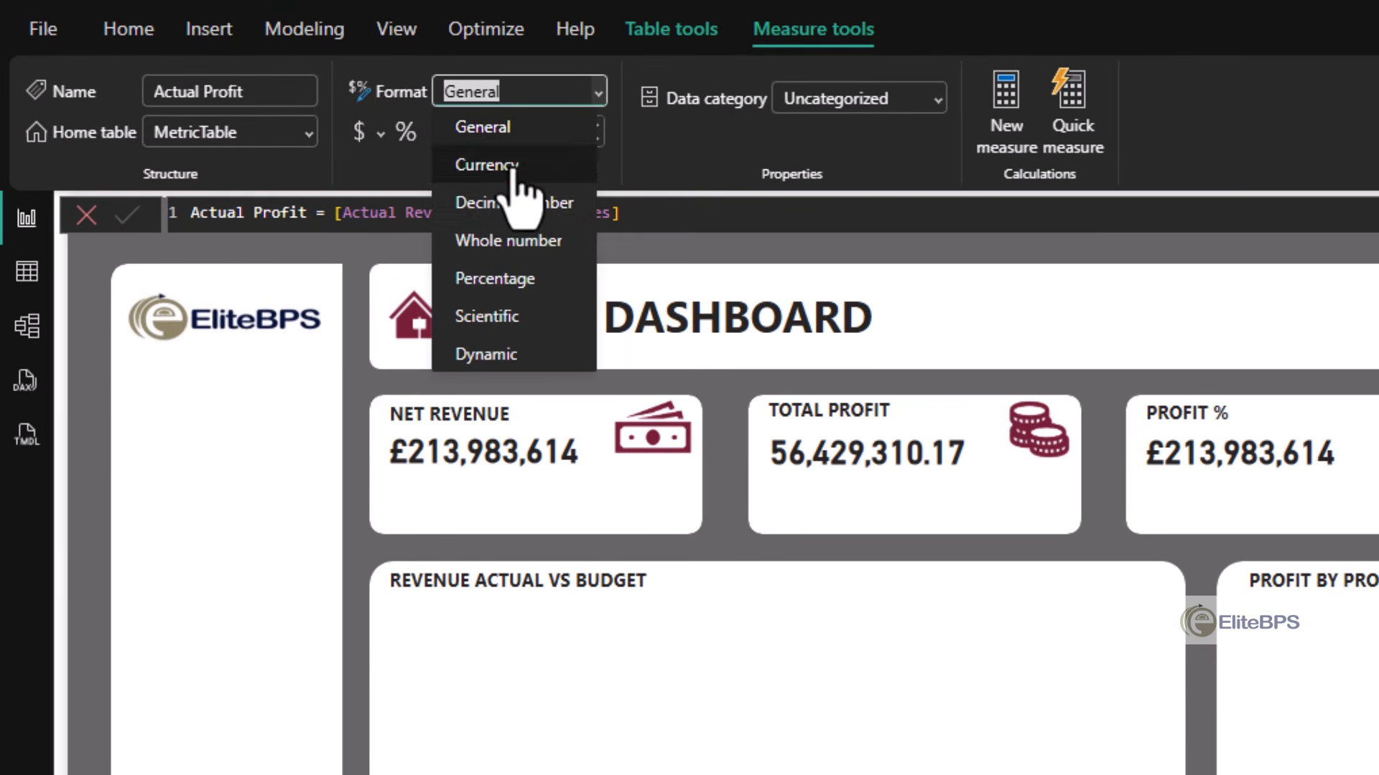
click(531, 165)
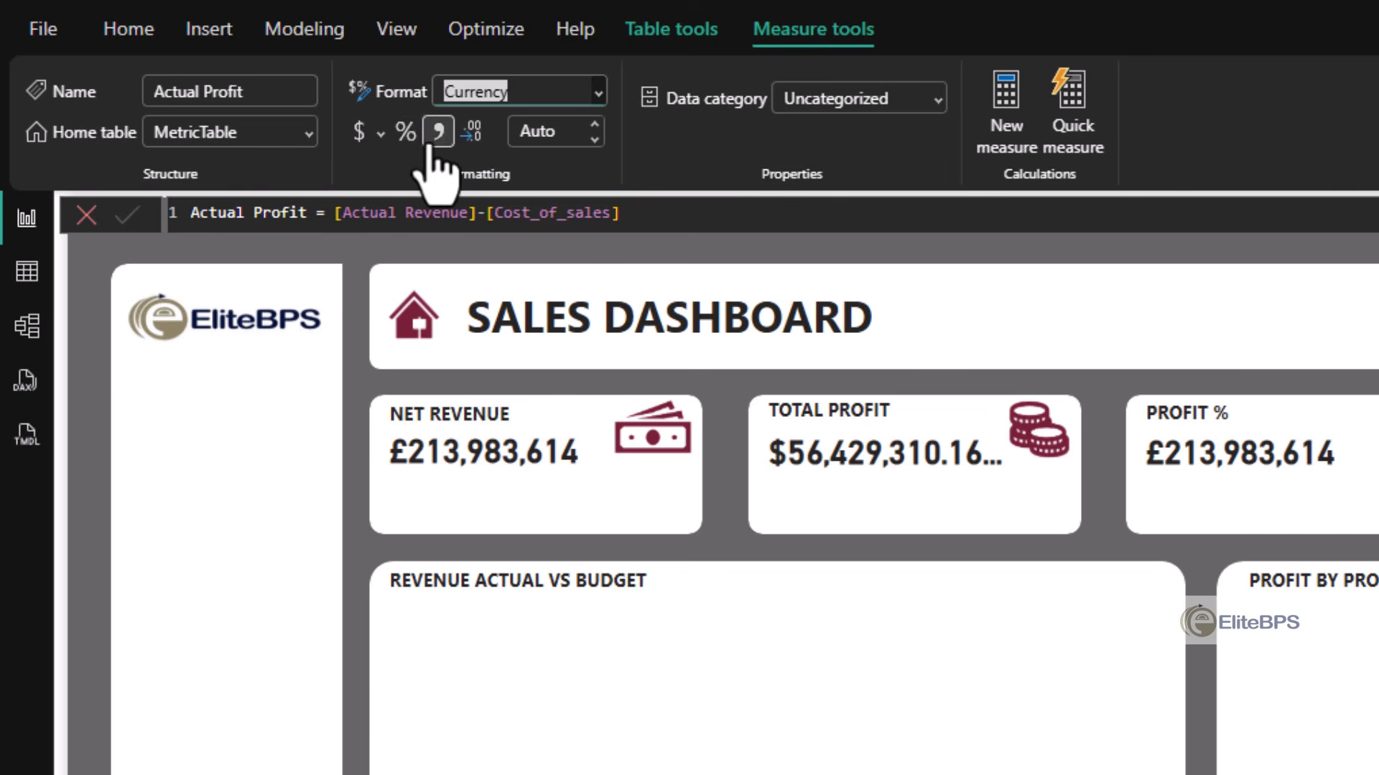
click(381, 132)
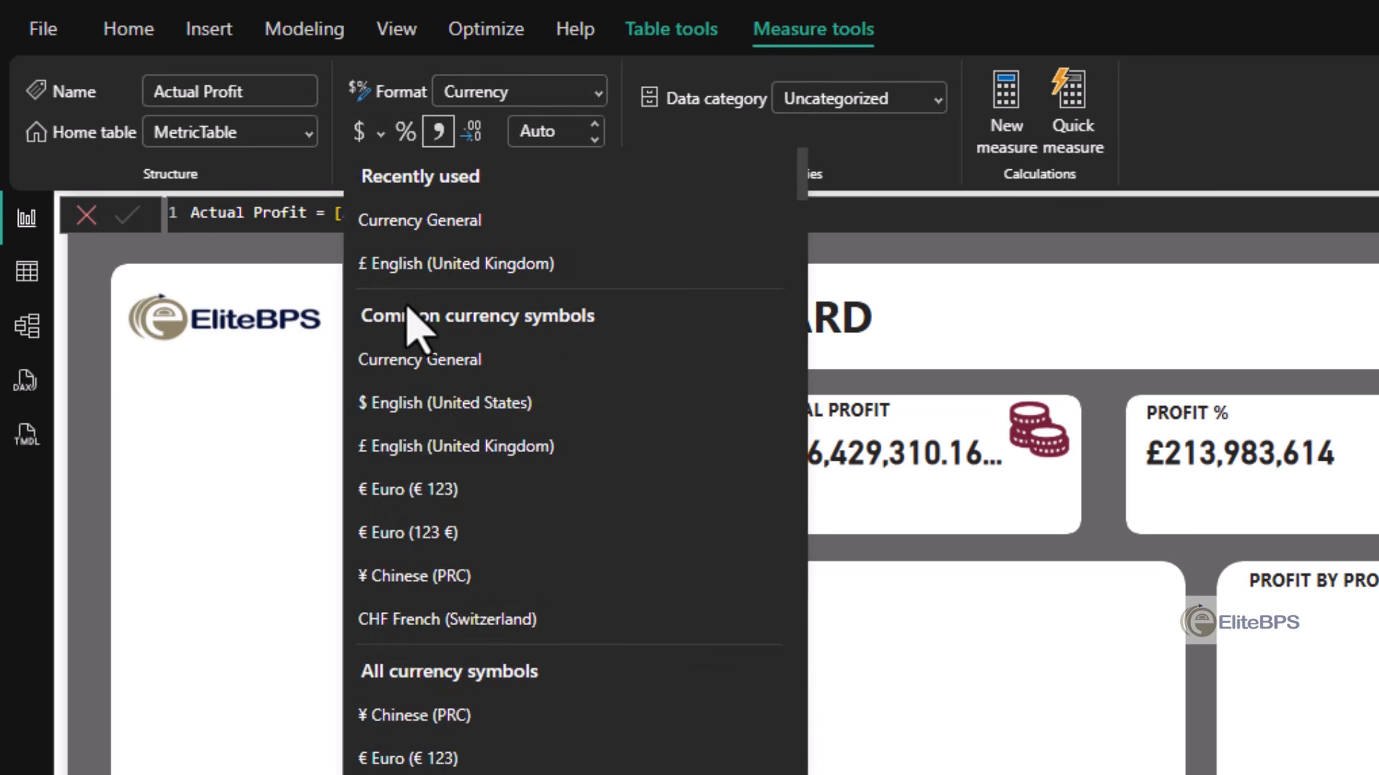
click(455, 292)
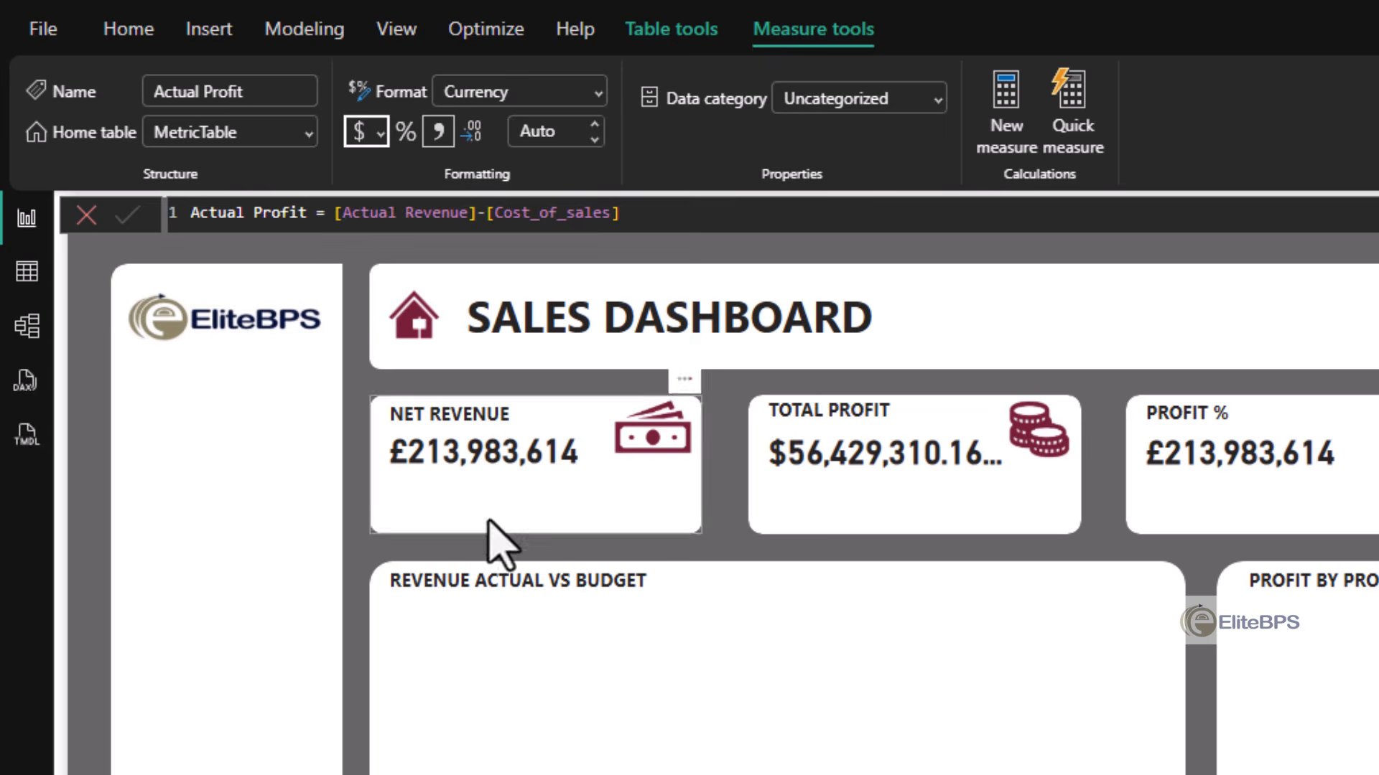
click(528, 131)
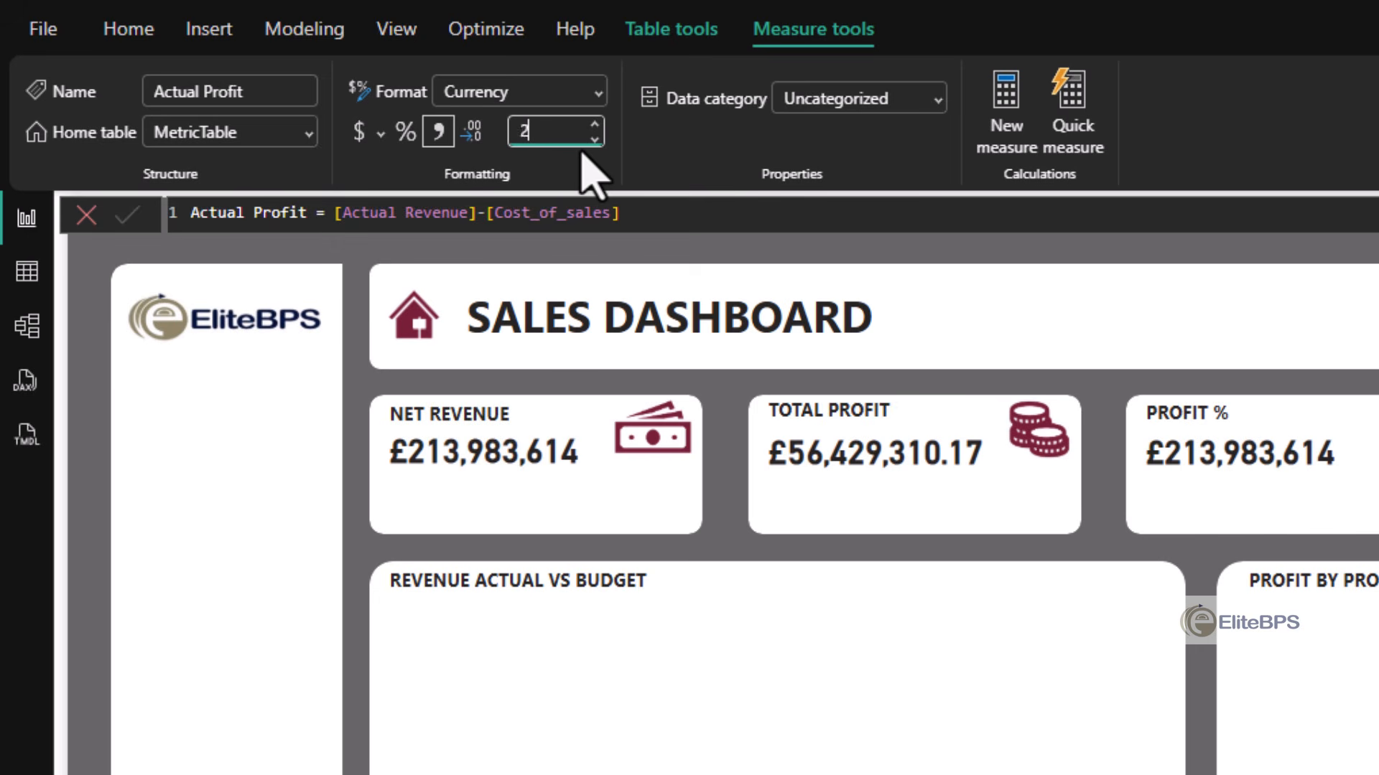
text(0)
click(732, 452)
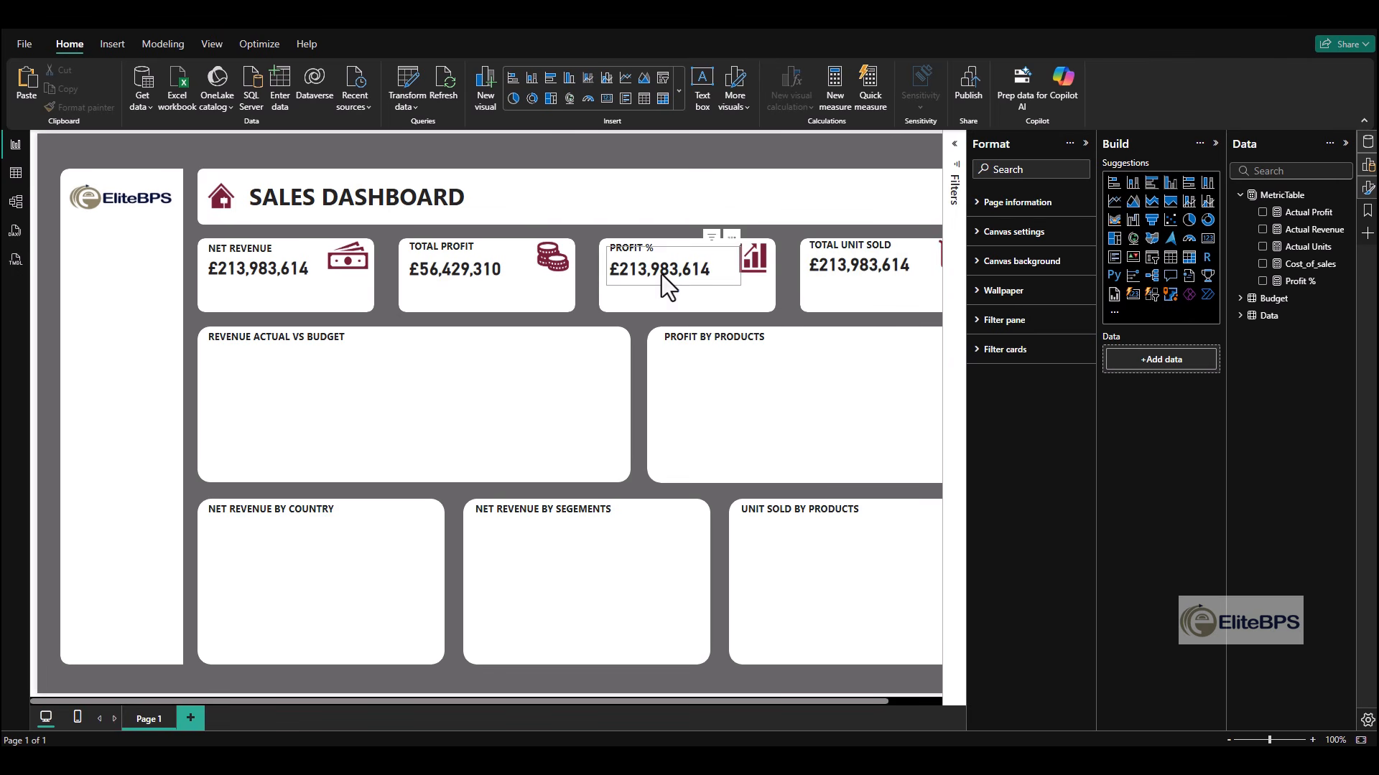
- Switch the PROFIT % card to the Profit % measure and turn off its callout label
click(834, 275)
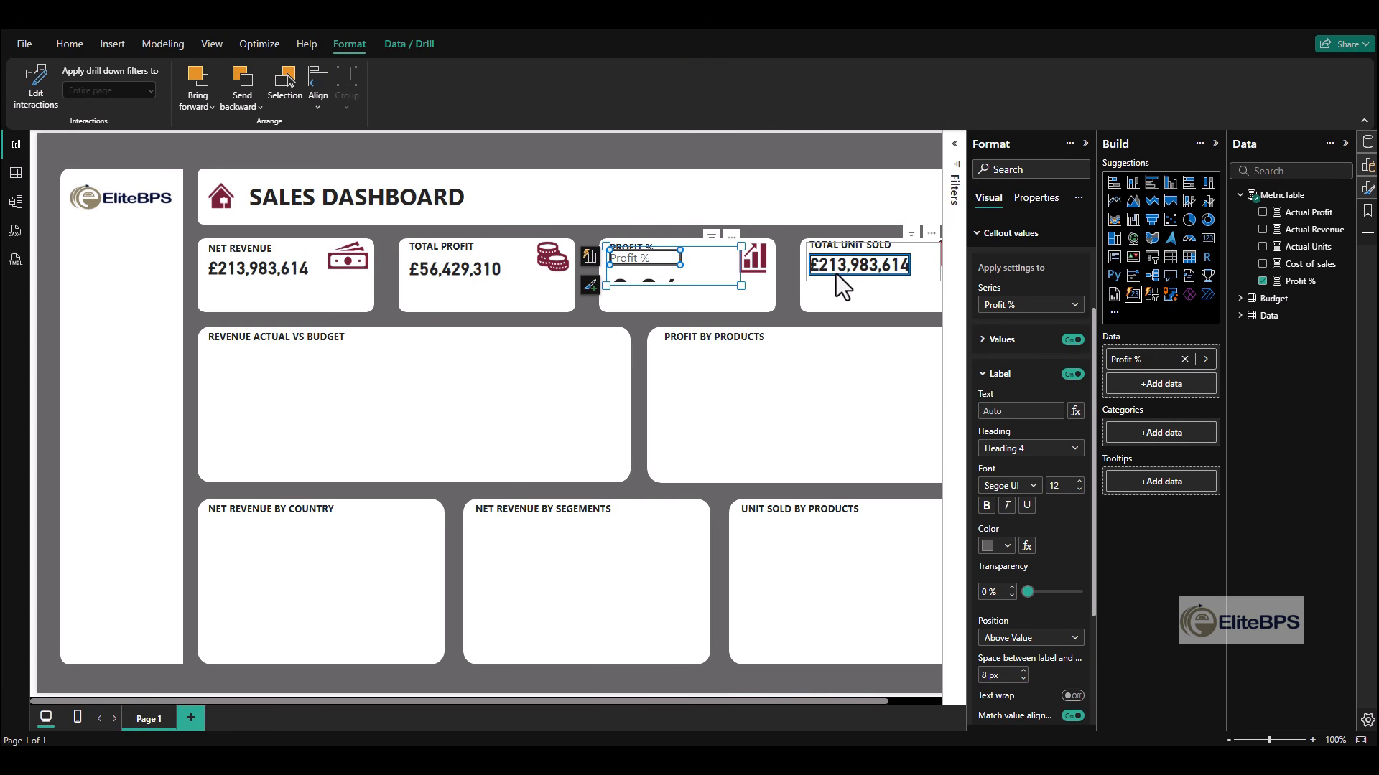
click(1072, 374)
- Set the Profit % callout value to font size 20 and bold
click(650, 271)
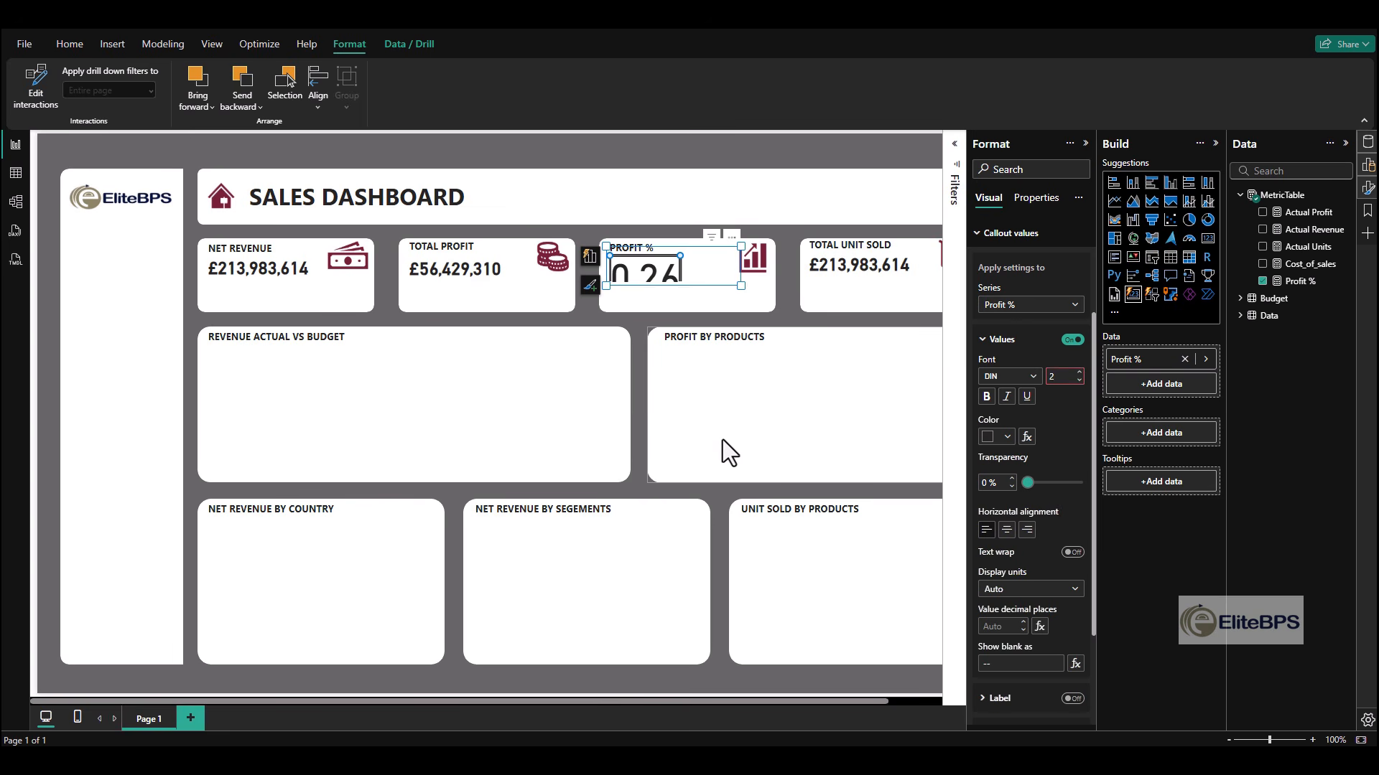
key(Return)
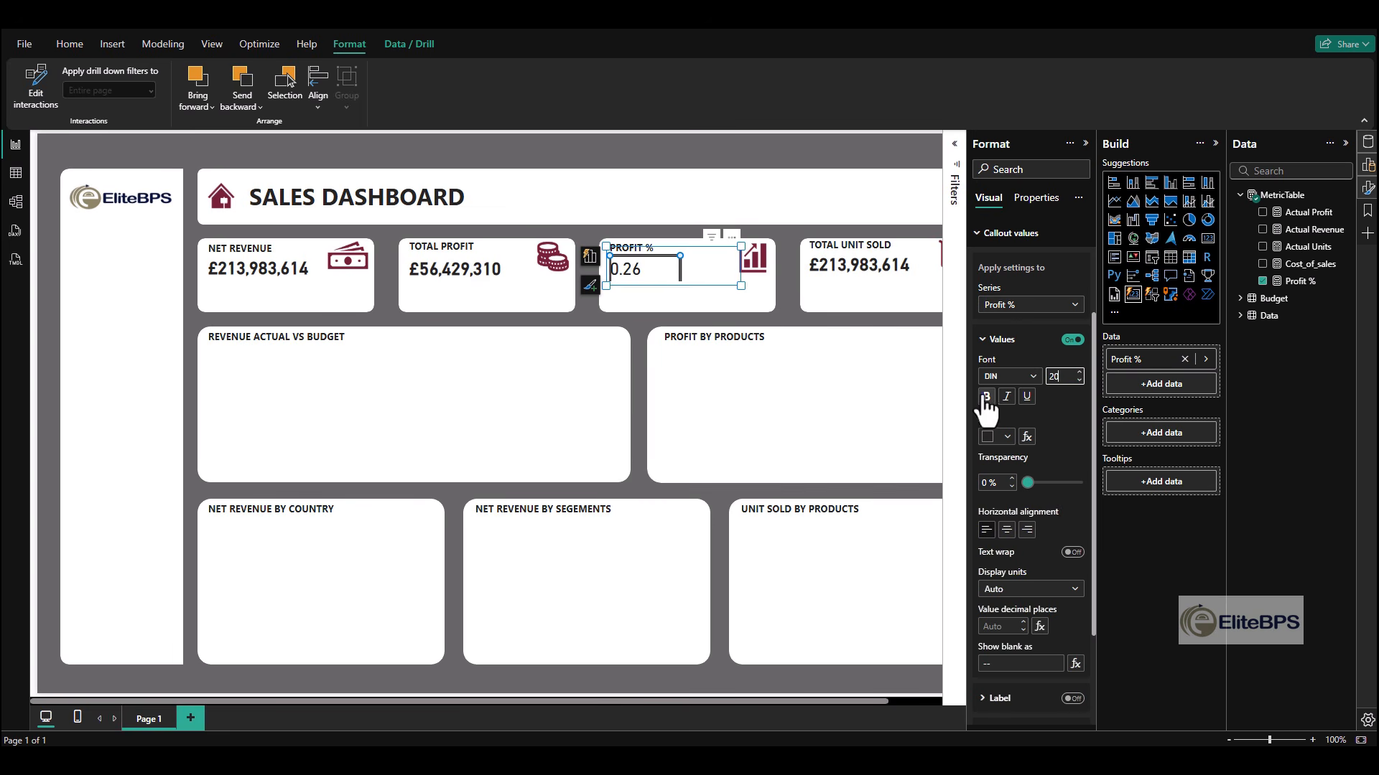
click(936, 477)
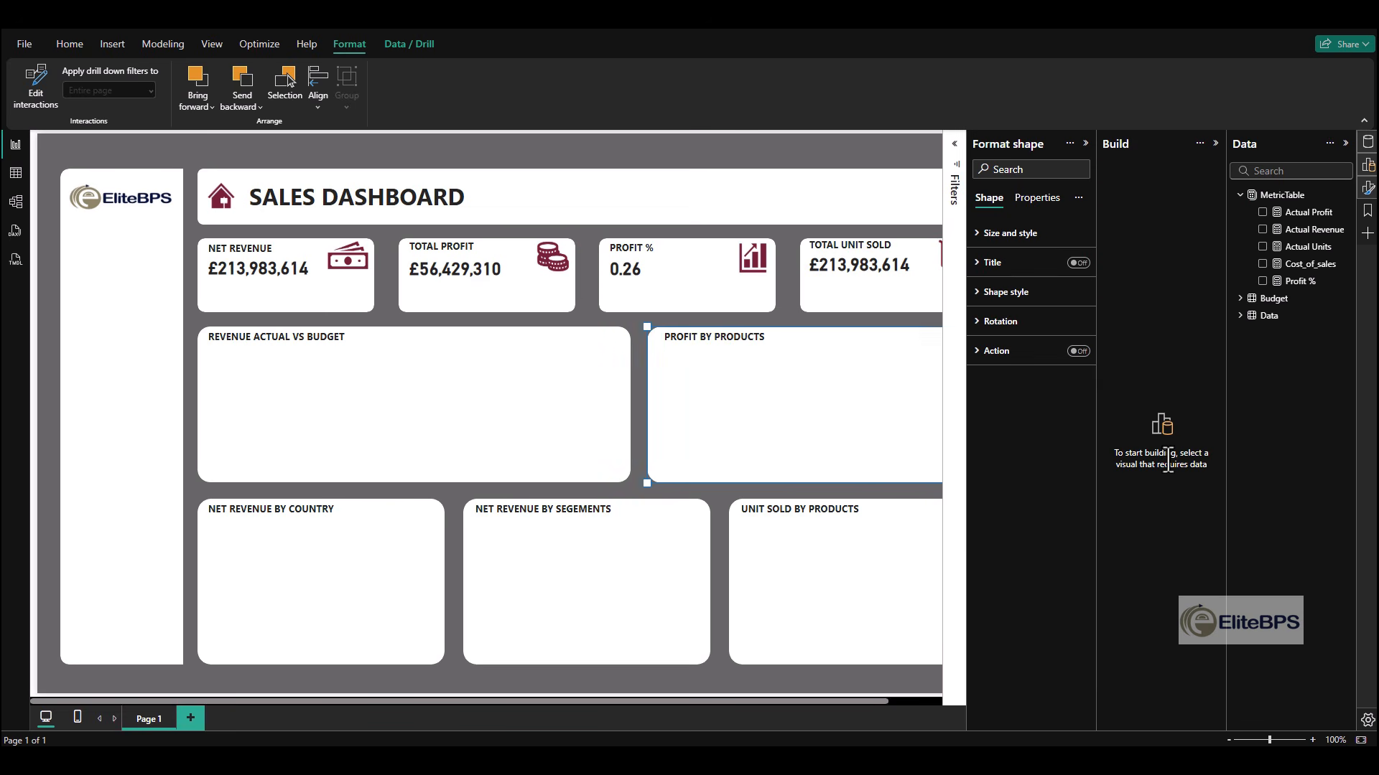
- Format the Profit % measure as a percentage with 2 decimal places
click(1301, 281)
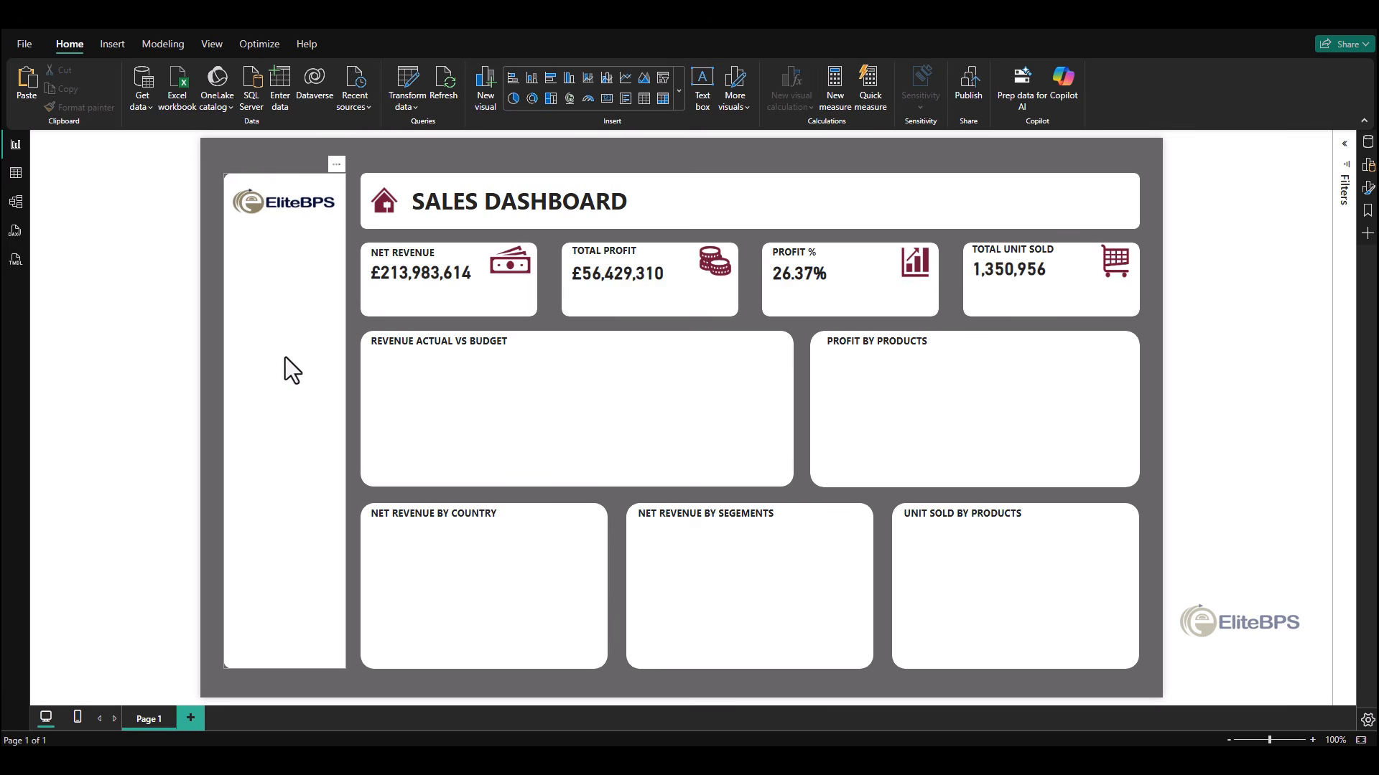
- Create a Calendar table covering 1 January 2020 to 31 December 2021 with Year, MonthNum, YearMonth and MonthName columns
click(165, 46)
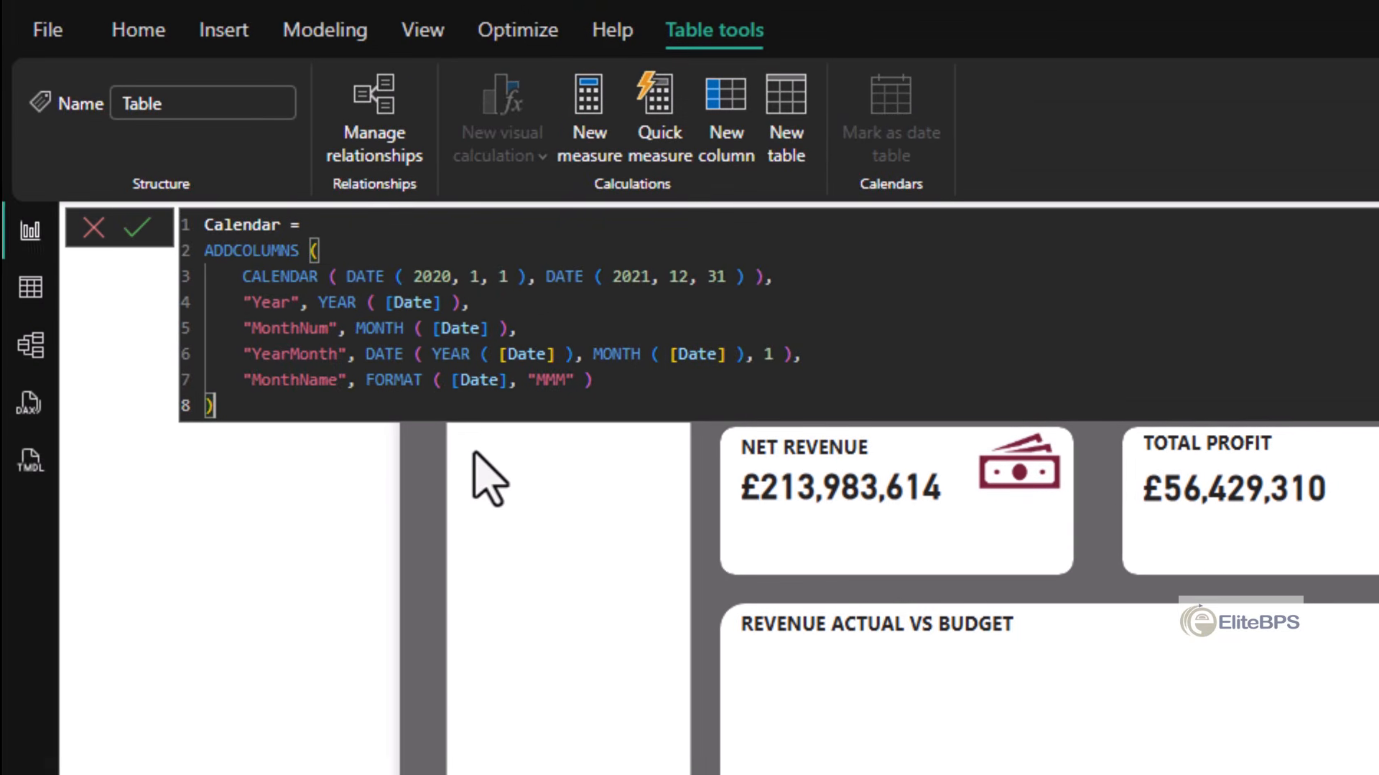
click(262, 304)
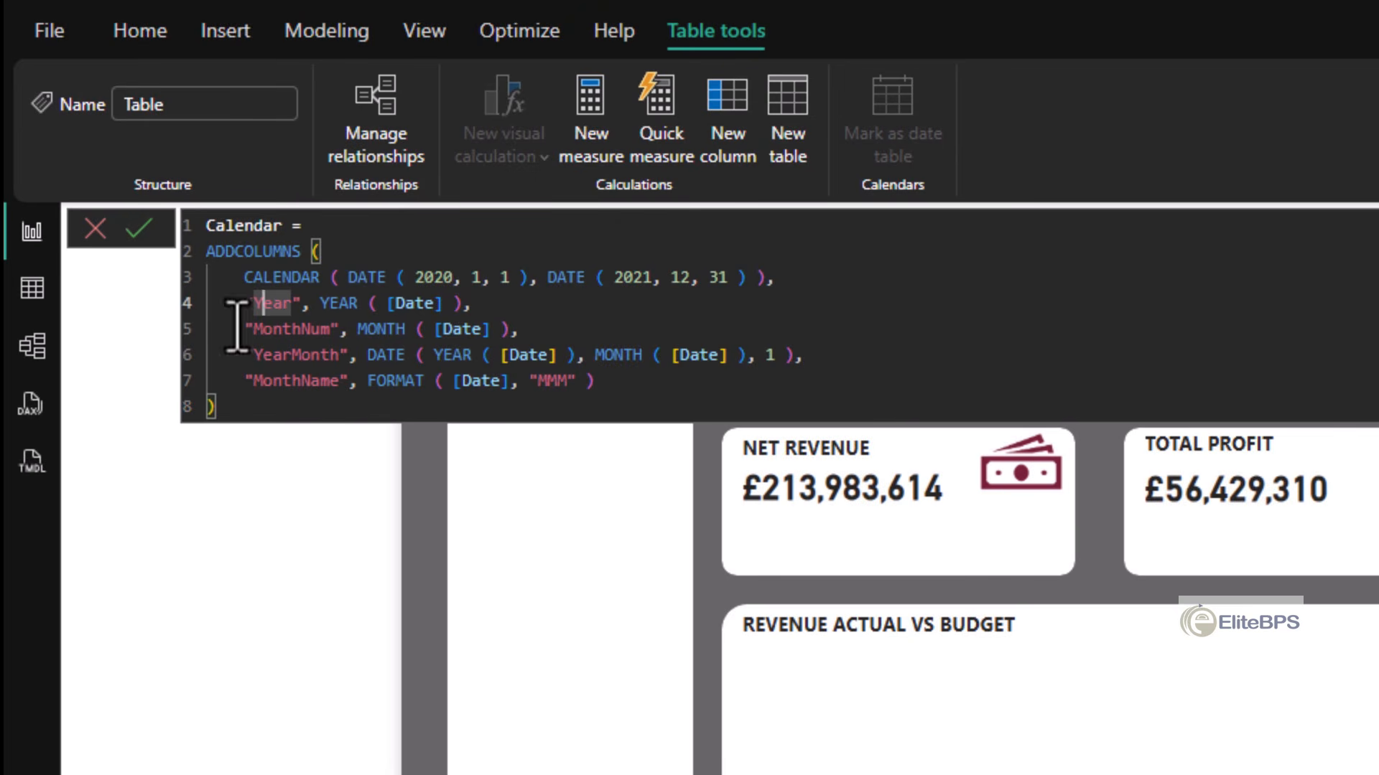
key(Return)
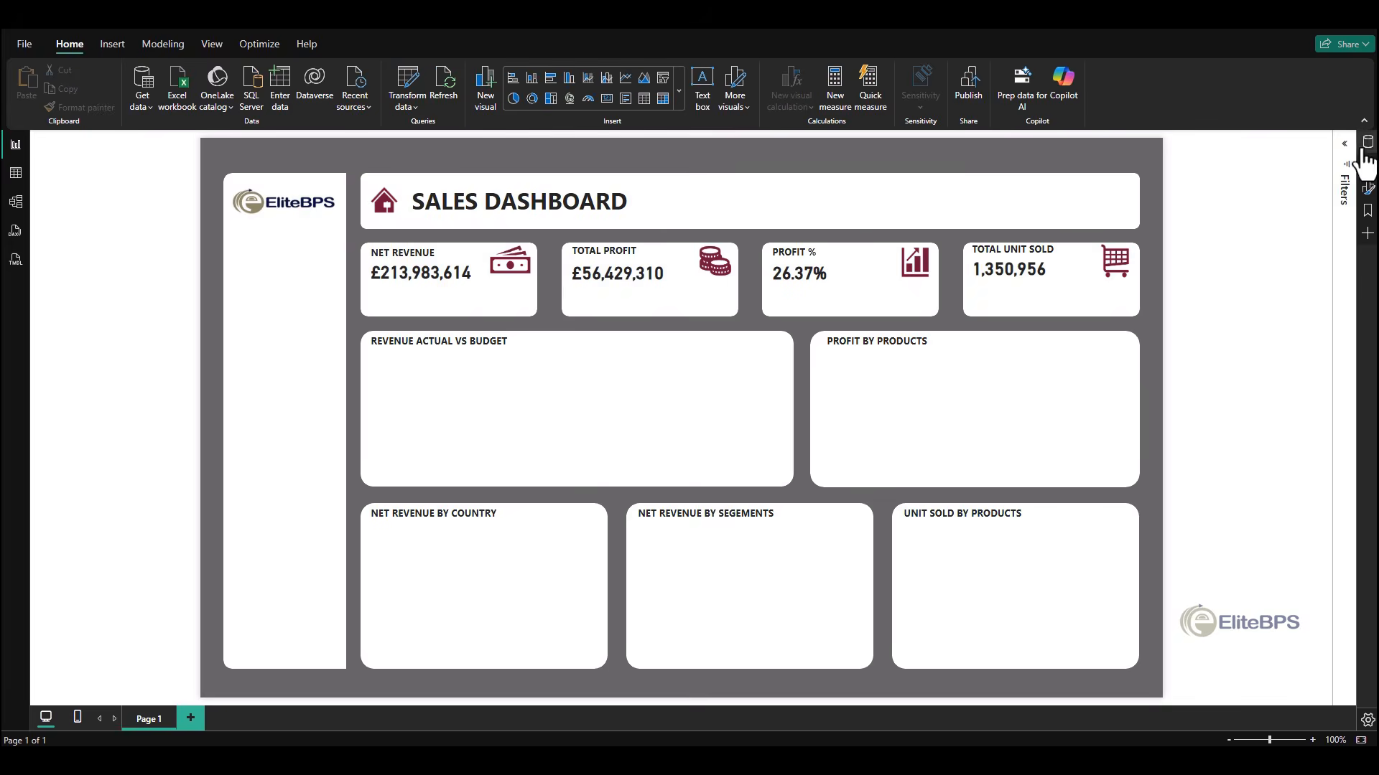
- Set the summarization of the Calendar table's Year and MonthNum columns to Don't summarize, and return to the report page
click(1368, 141)
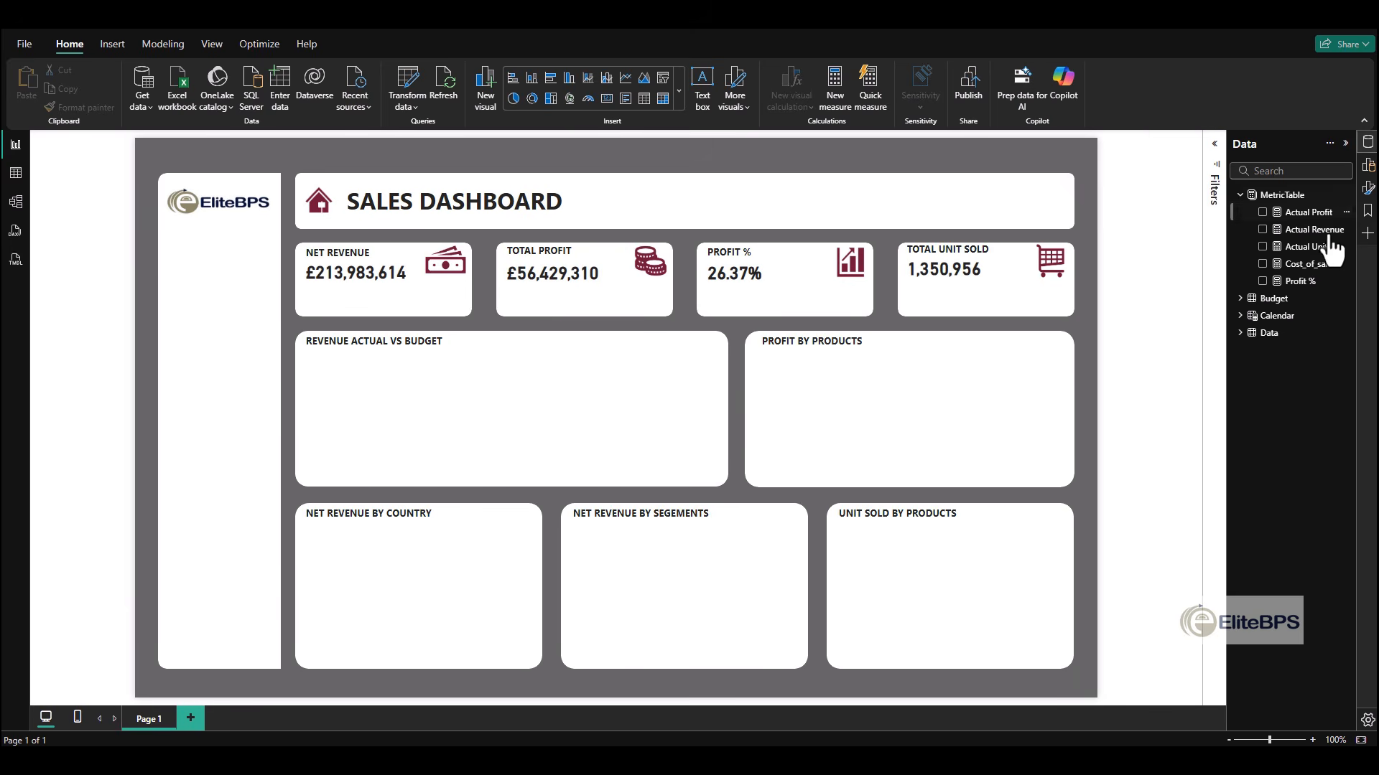
click(1242, 316)
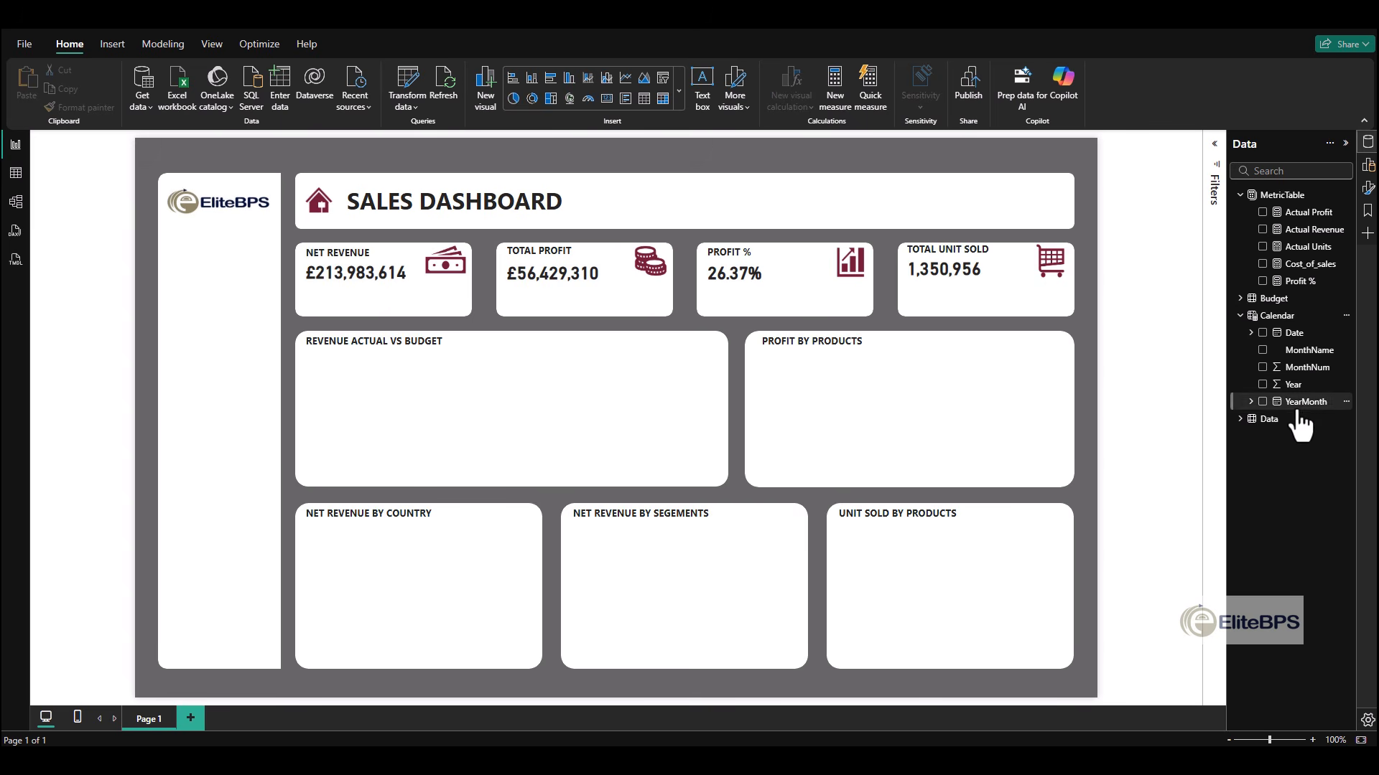
click(16, 173)
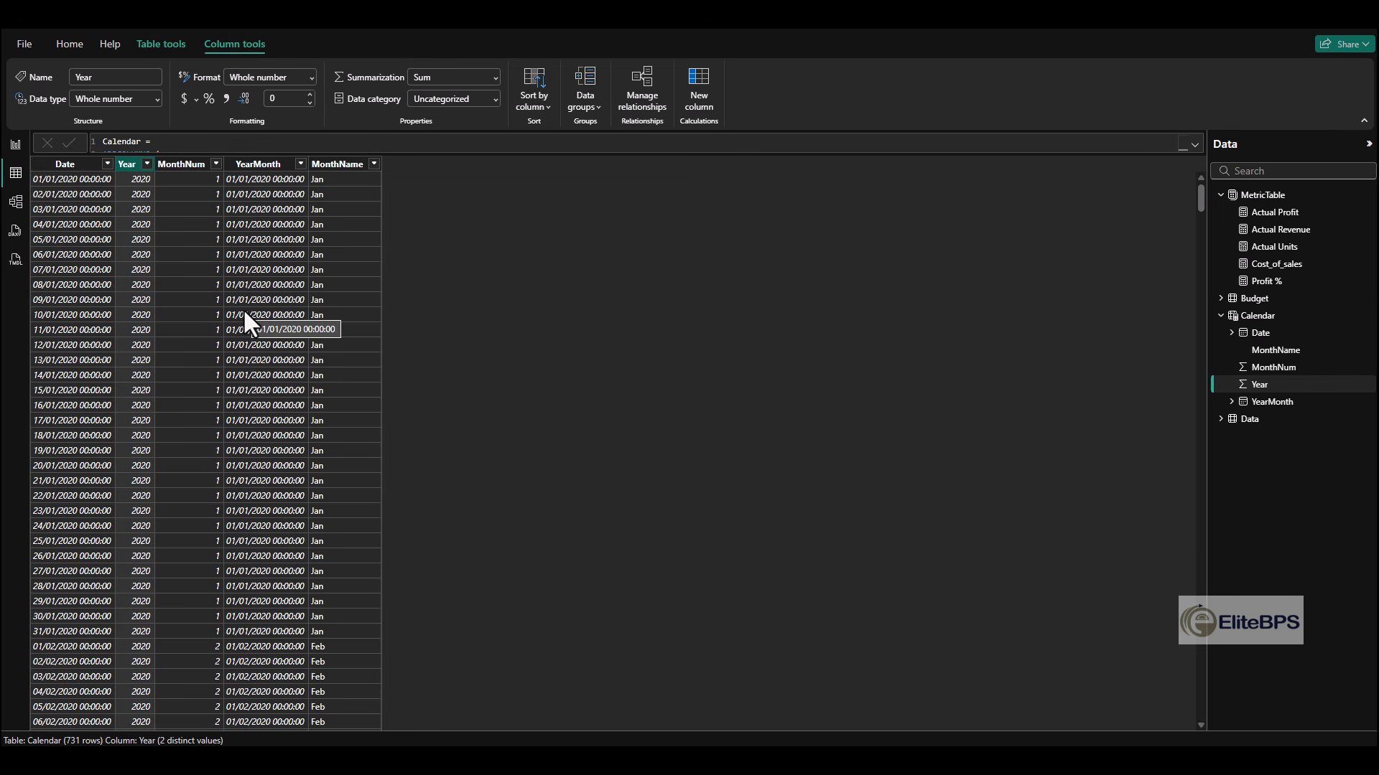
click(485, 78)
click(459, 103)
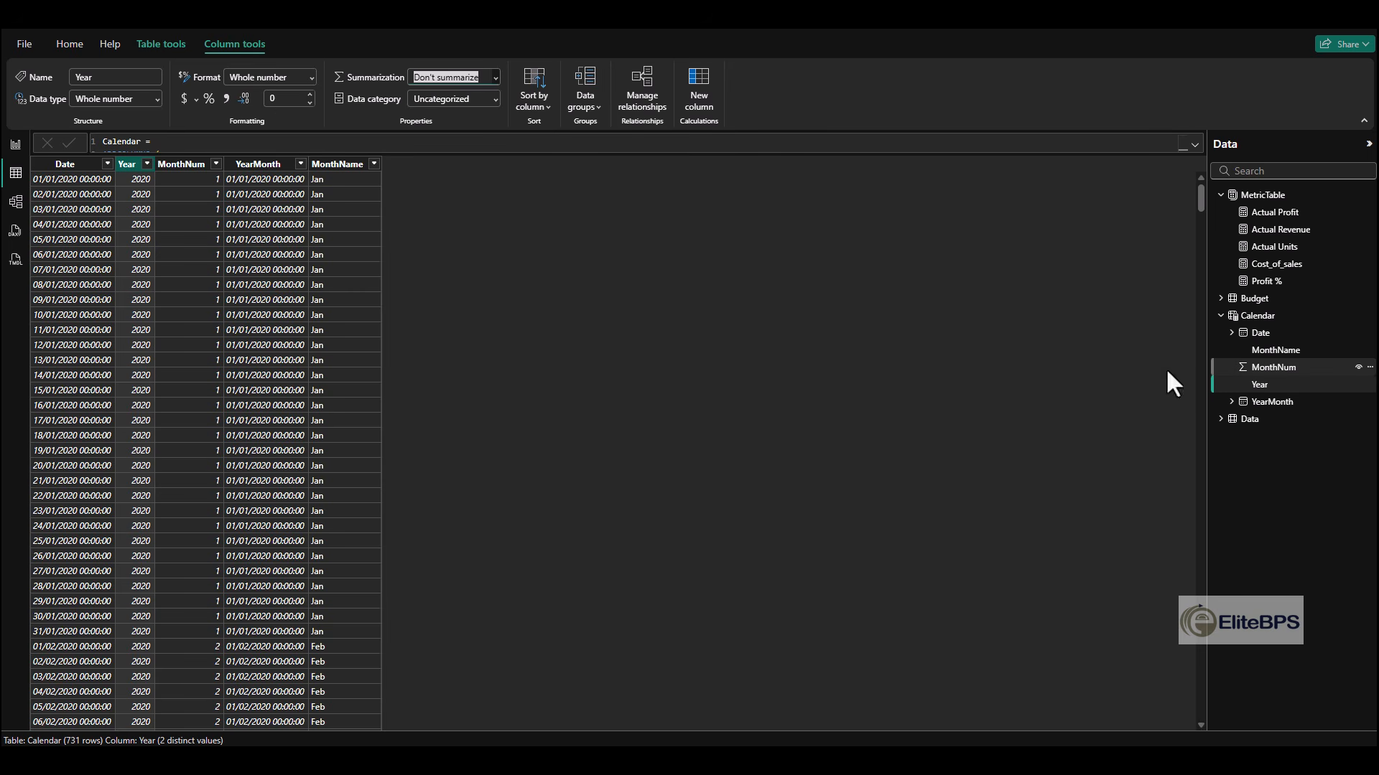
click(180, 165)
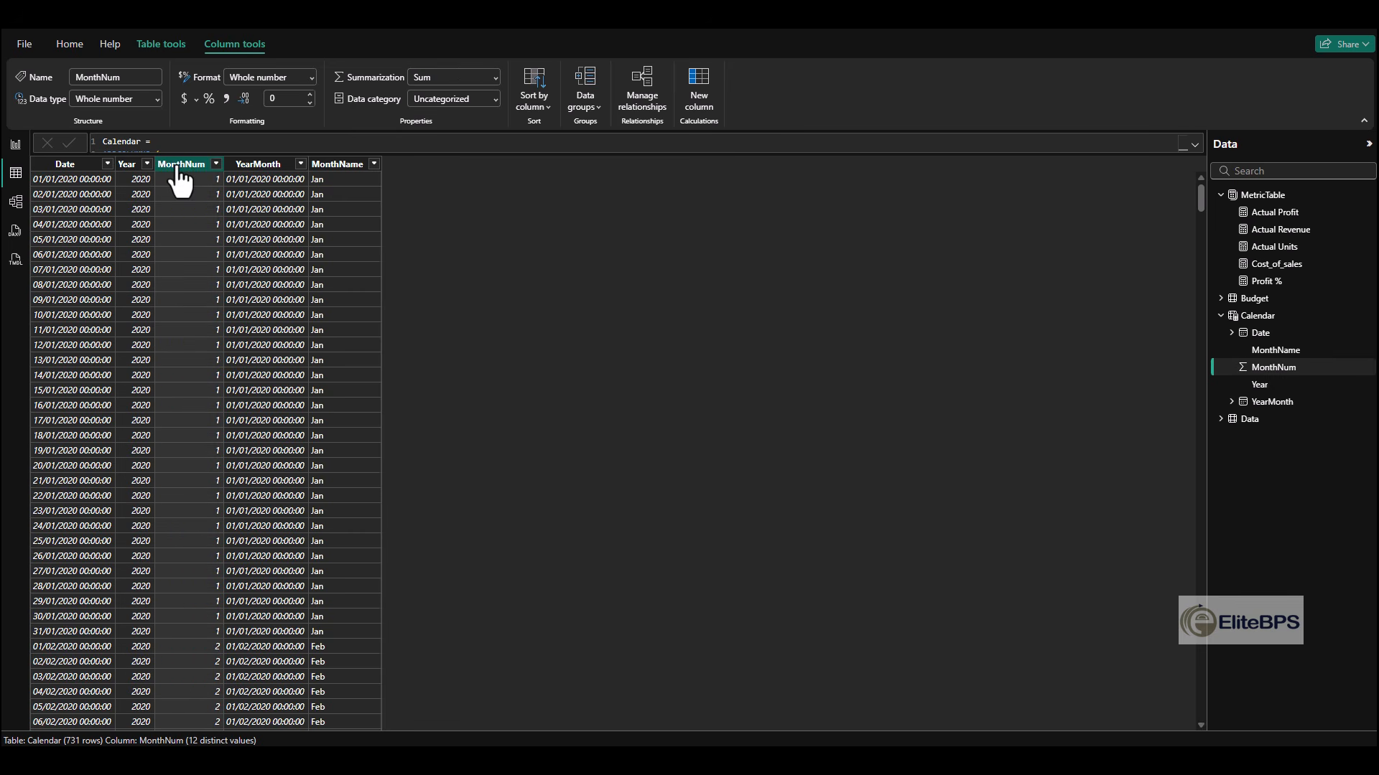
click(453, 78)
click(453, 96)
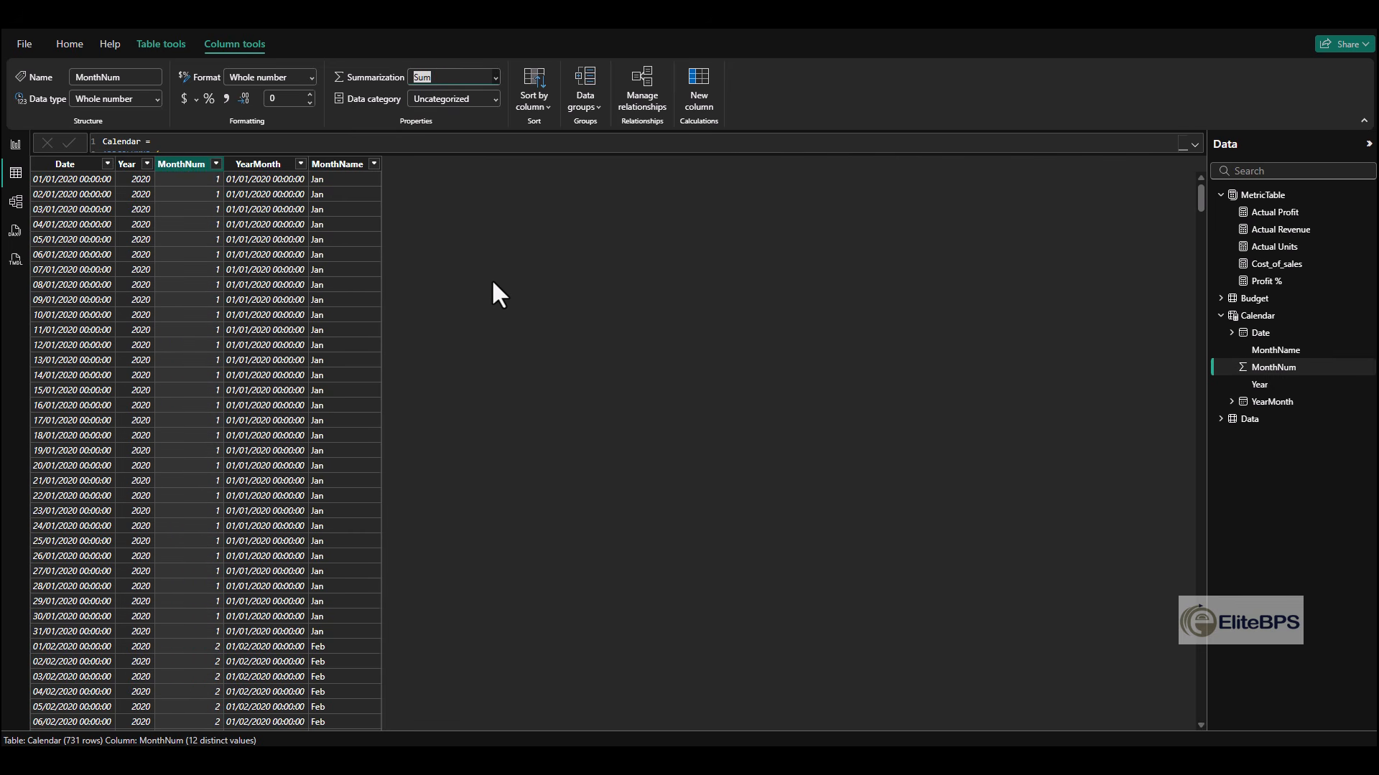
click(15, 146)
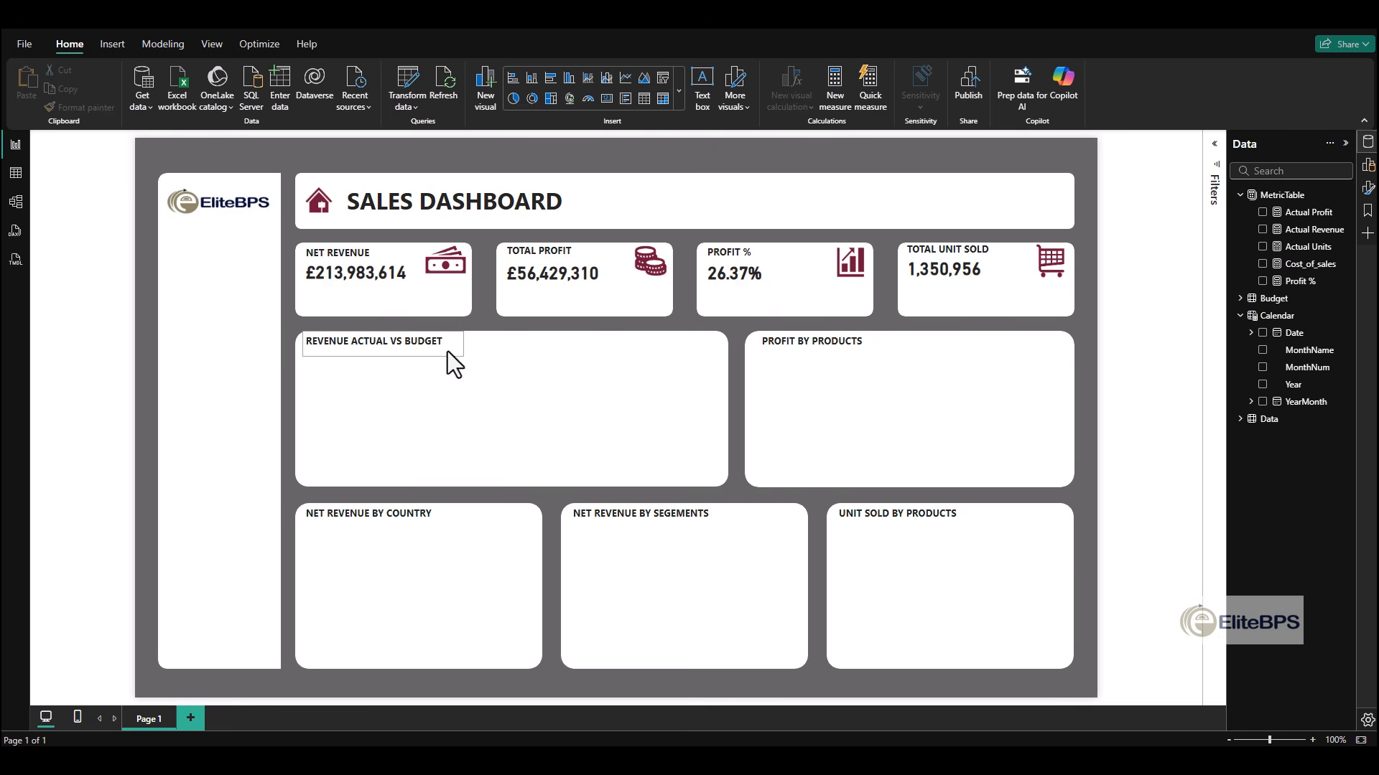
- Add a button slicer for the Calendar table's Year field and place it beneath the EliteBPS logo
click(1367, 190)
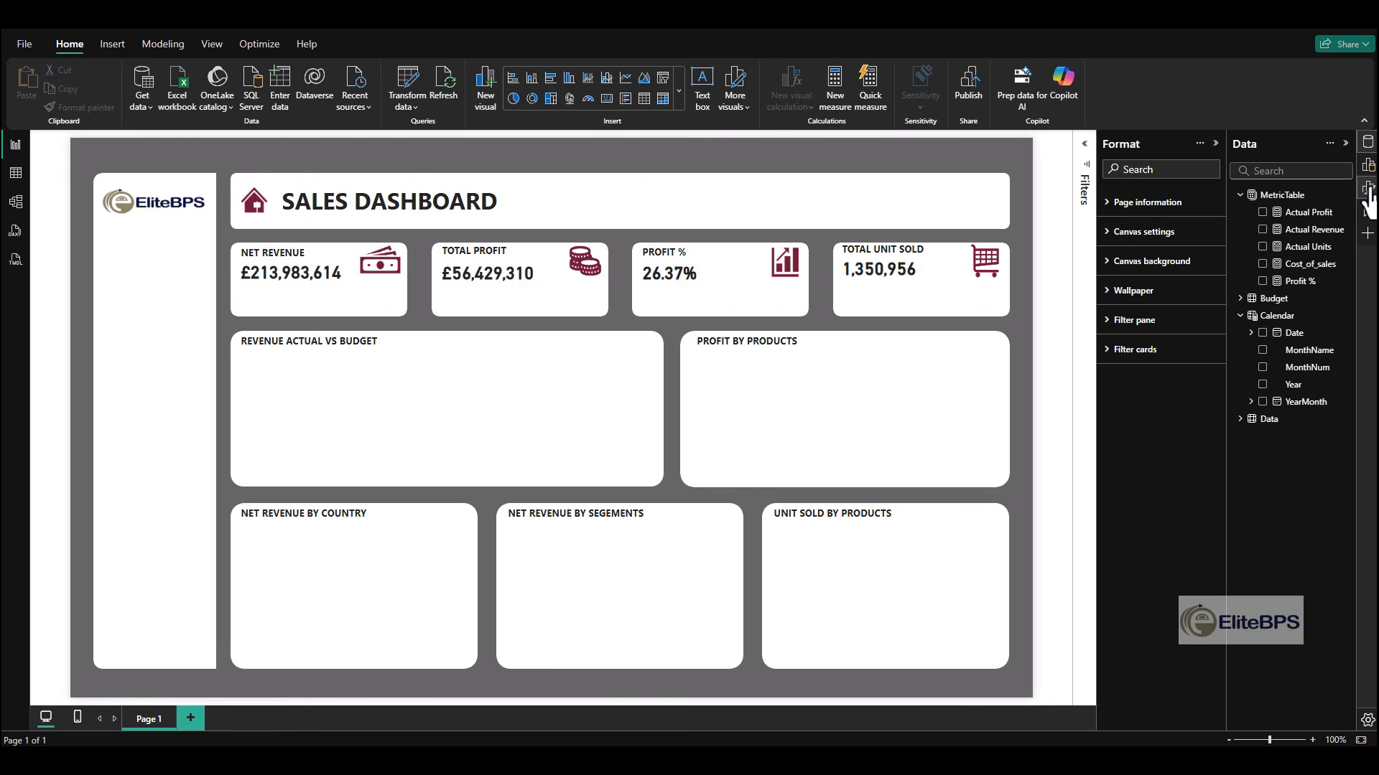
click(1367, 190)
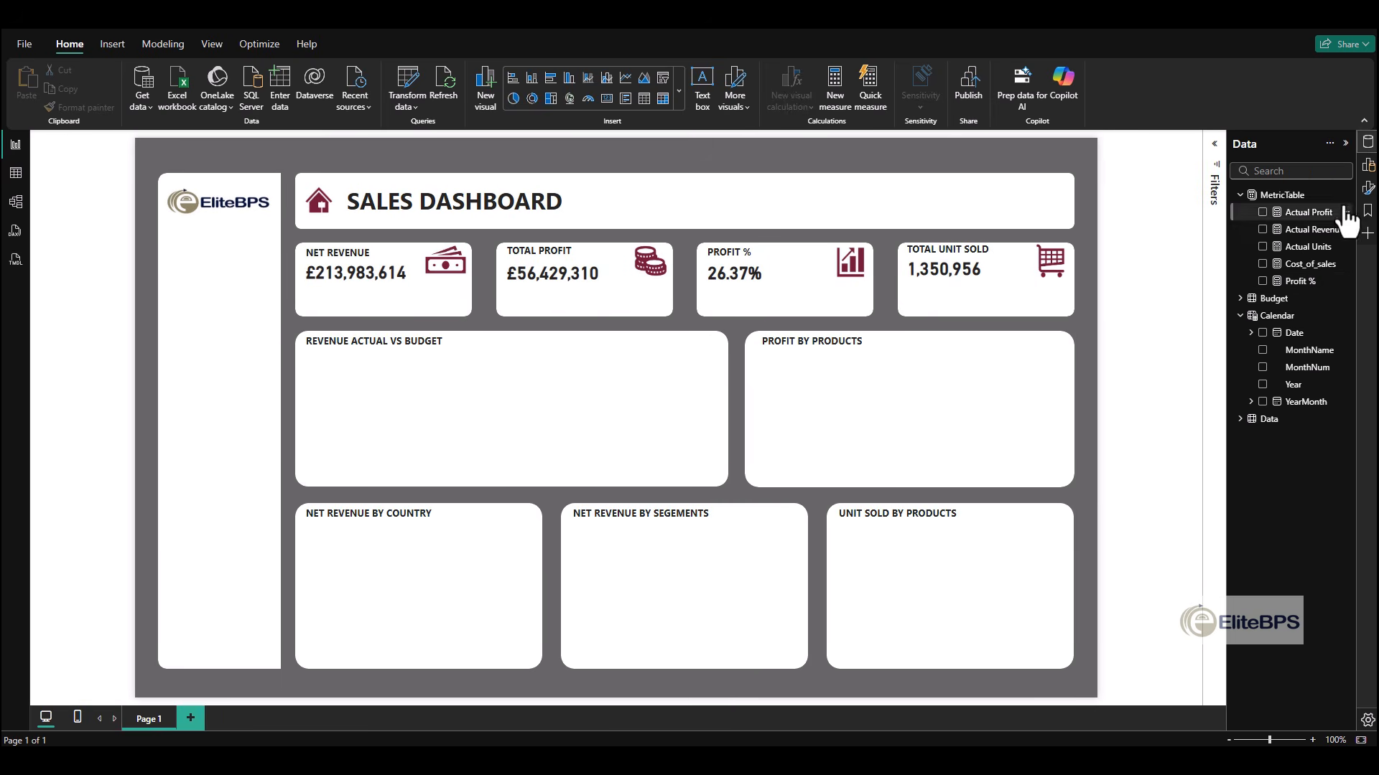
click(1368, 167)
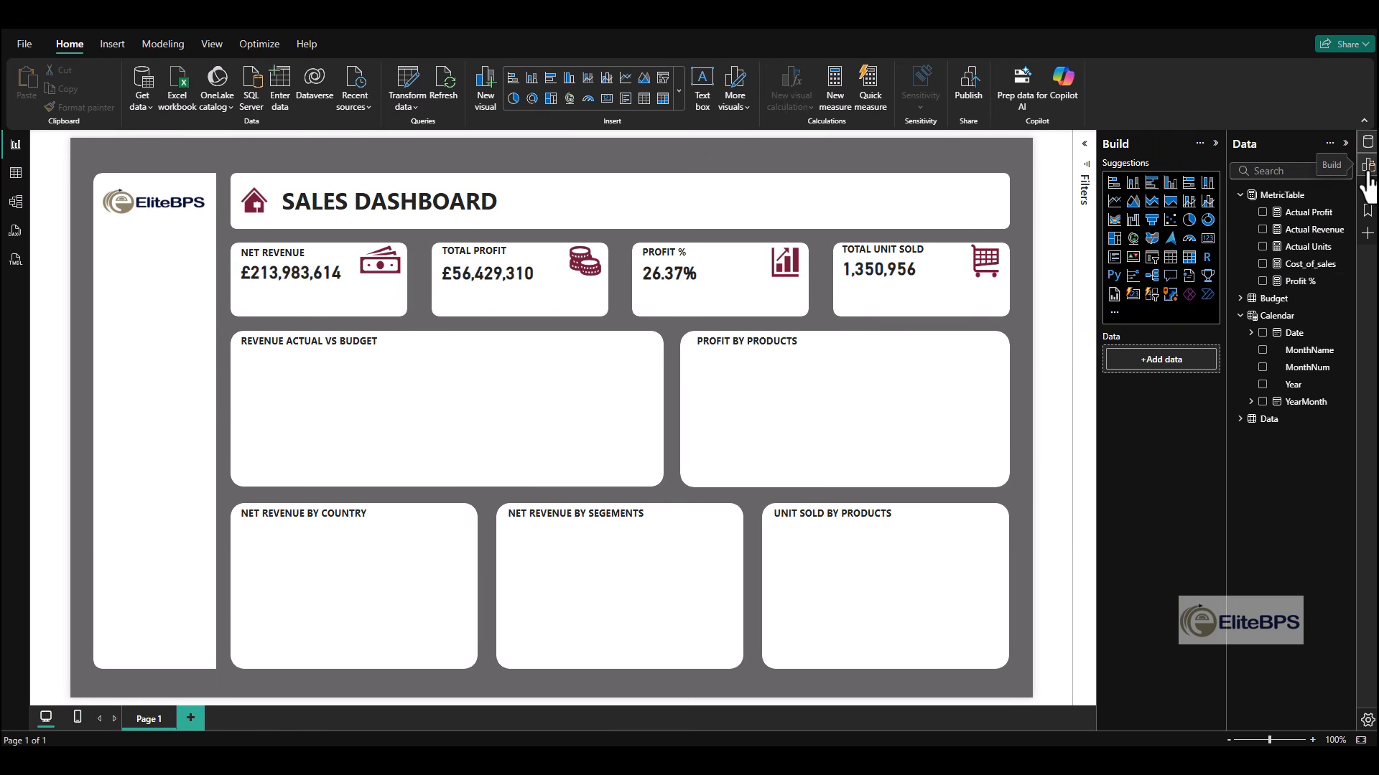
click(1153, 295)
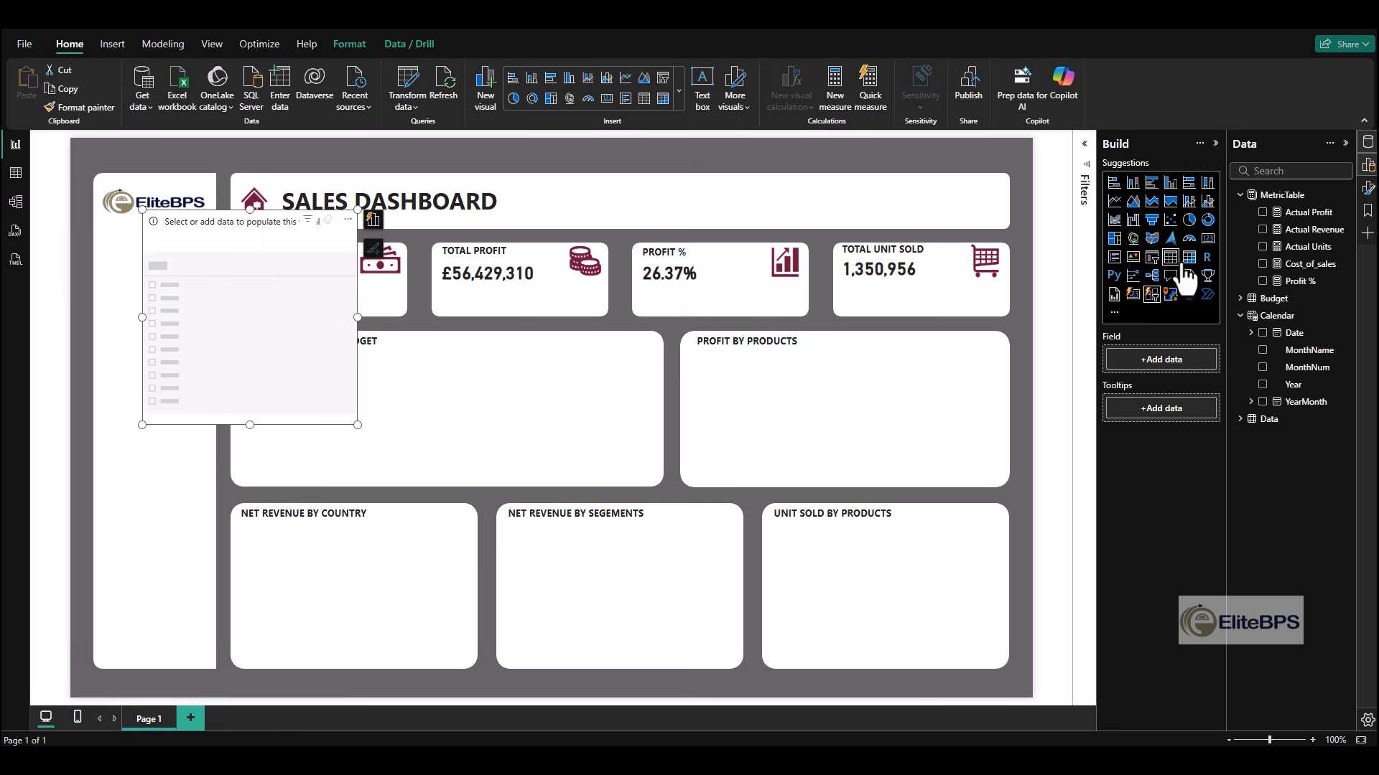
click(1273, 388)
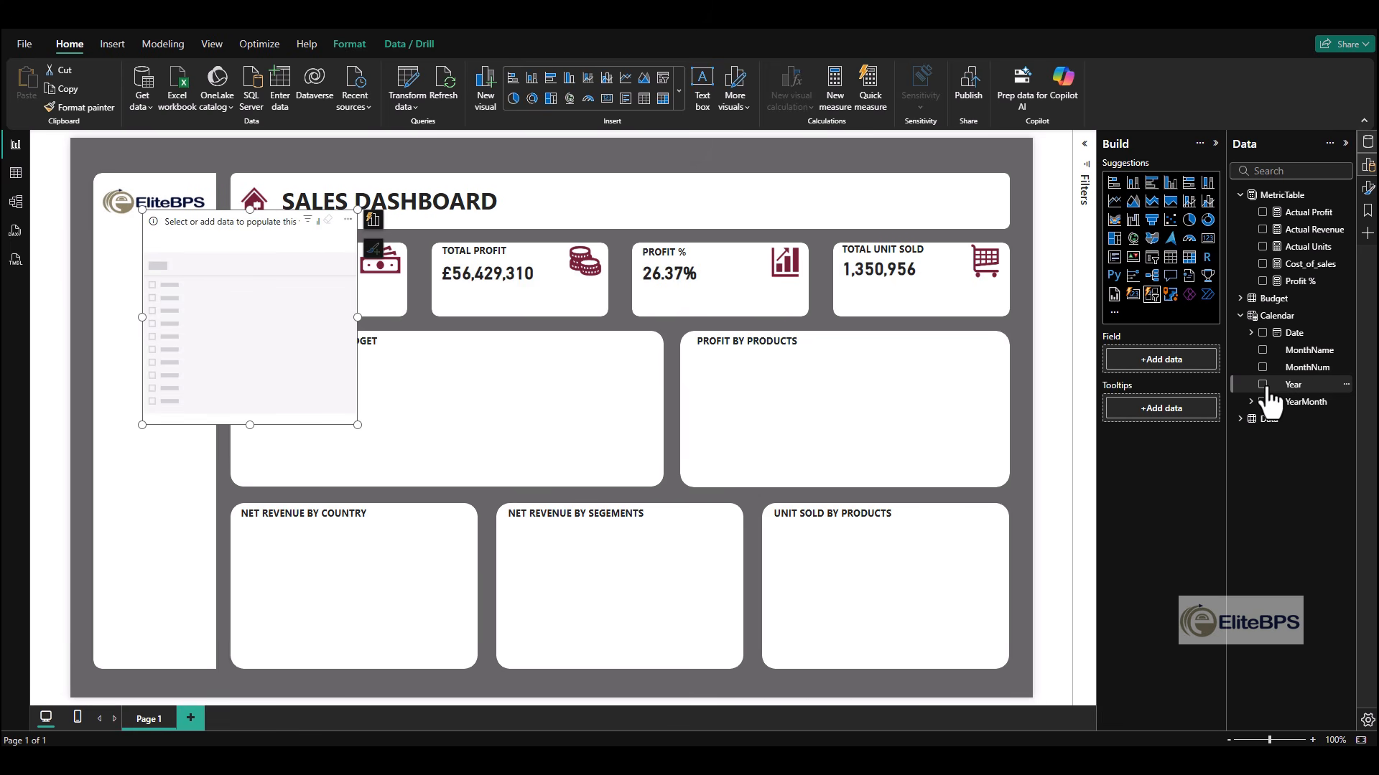
click(1263, 389)
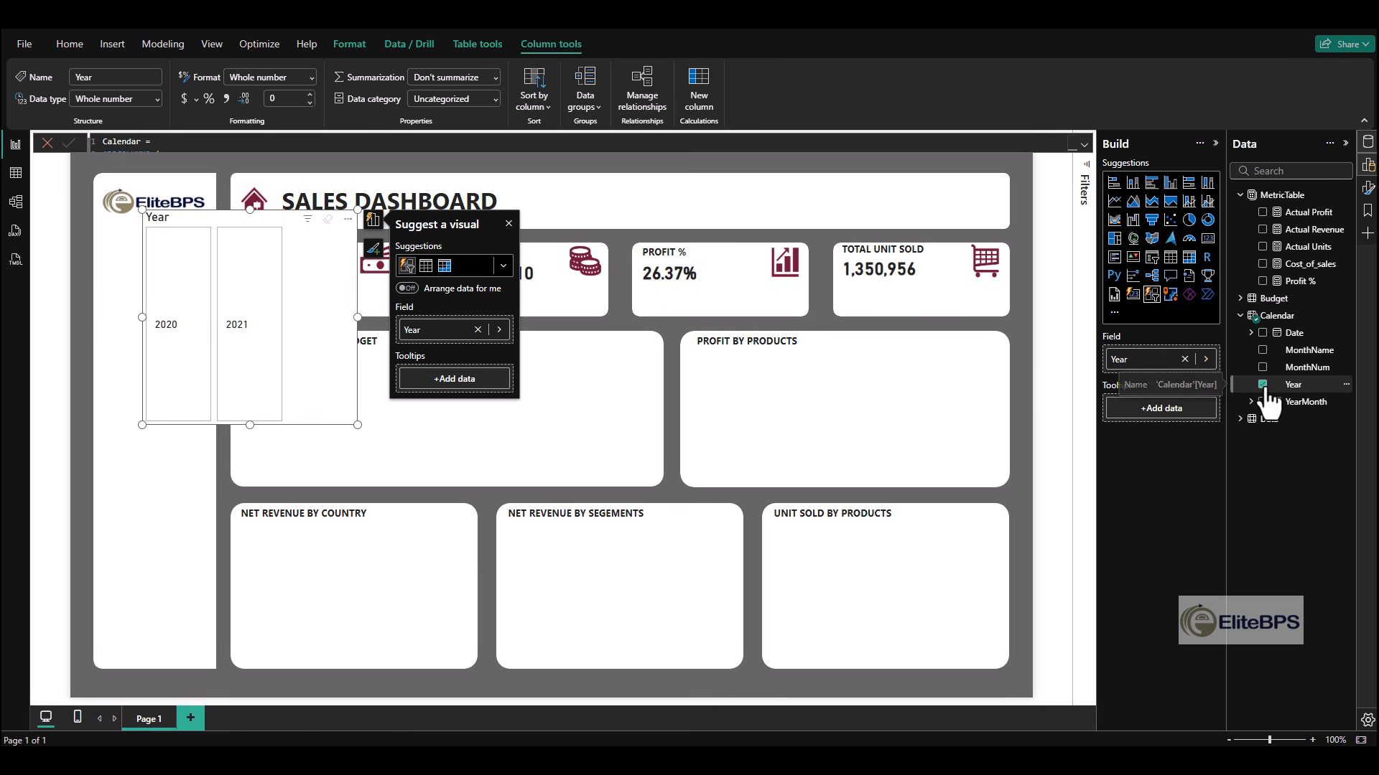
drag(1265, 390, 1257, 312)
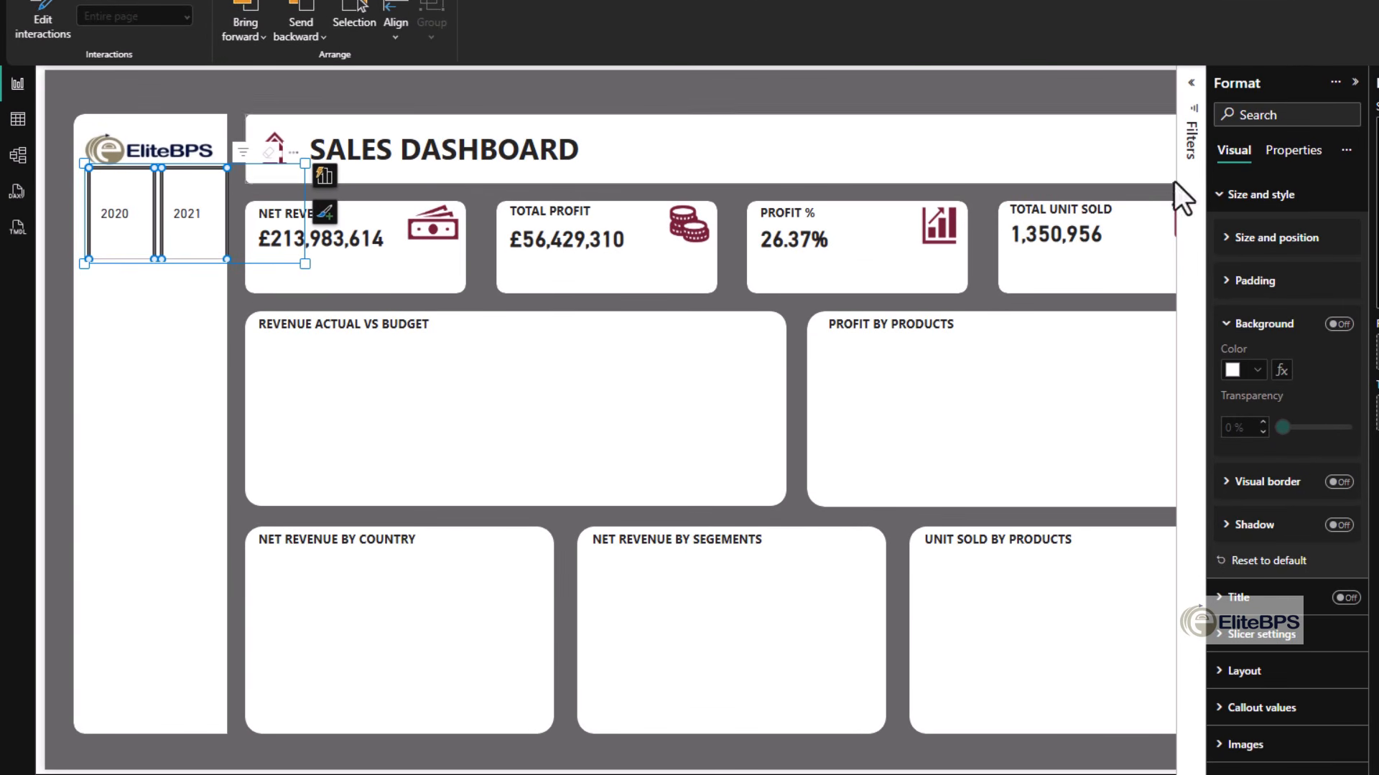
- Arrange the year slicer vertically with a maximum of 2 buttons shown and 2 px of space between buttons
click(1253, 194)
click(1249, 305)
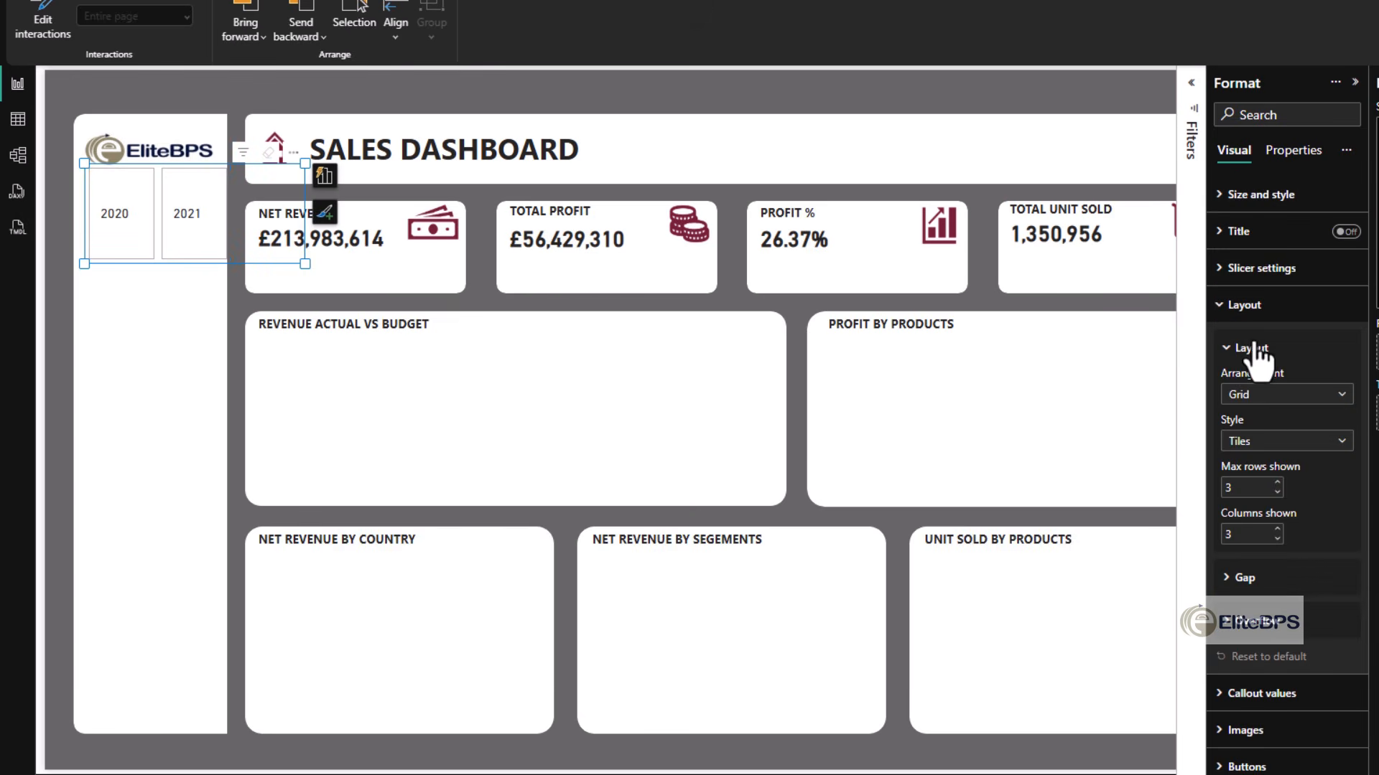
click(1266, 398)
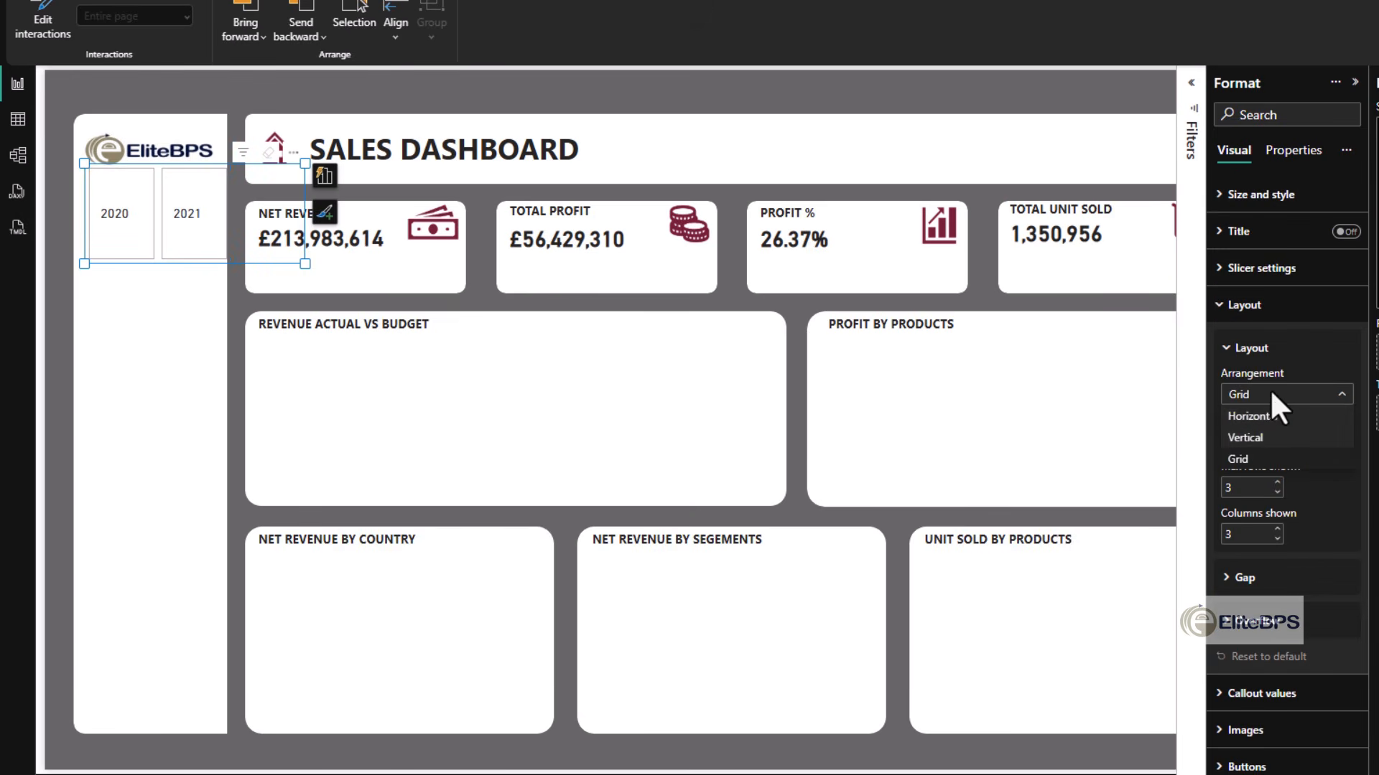
click(1278, 440)
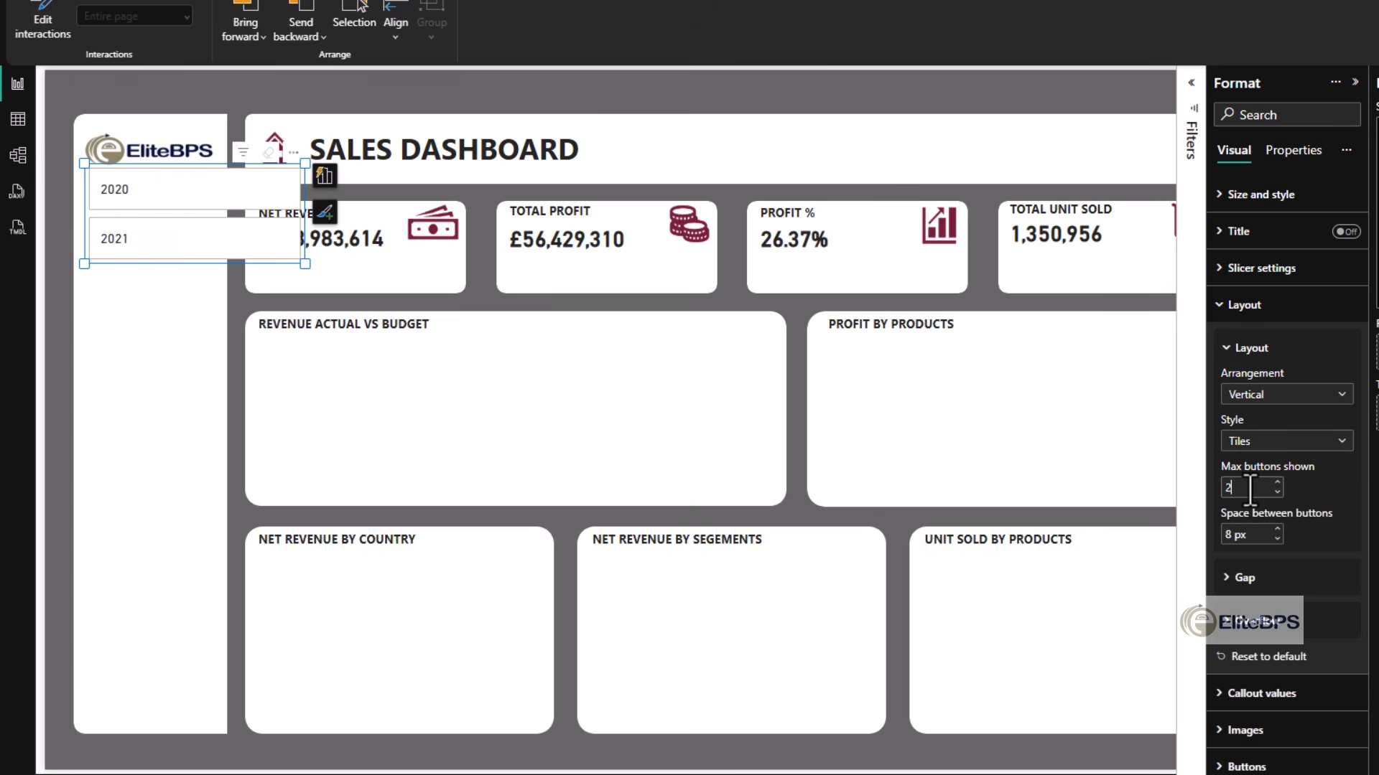
click(1252, 535)
key(Return)
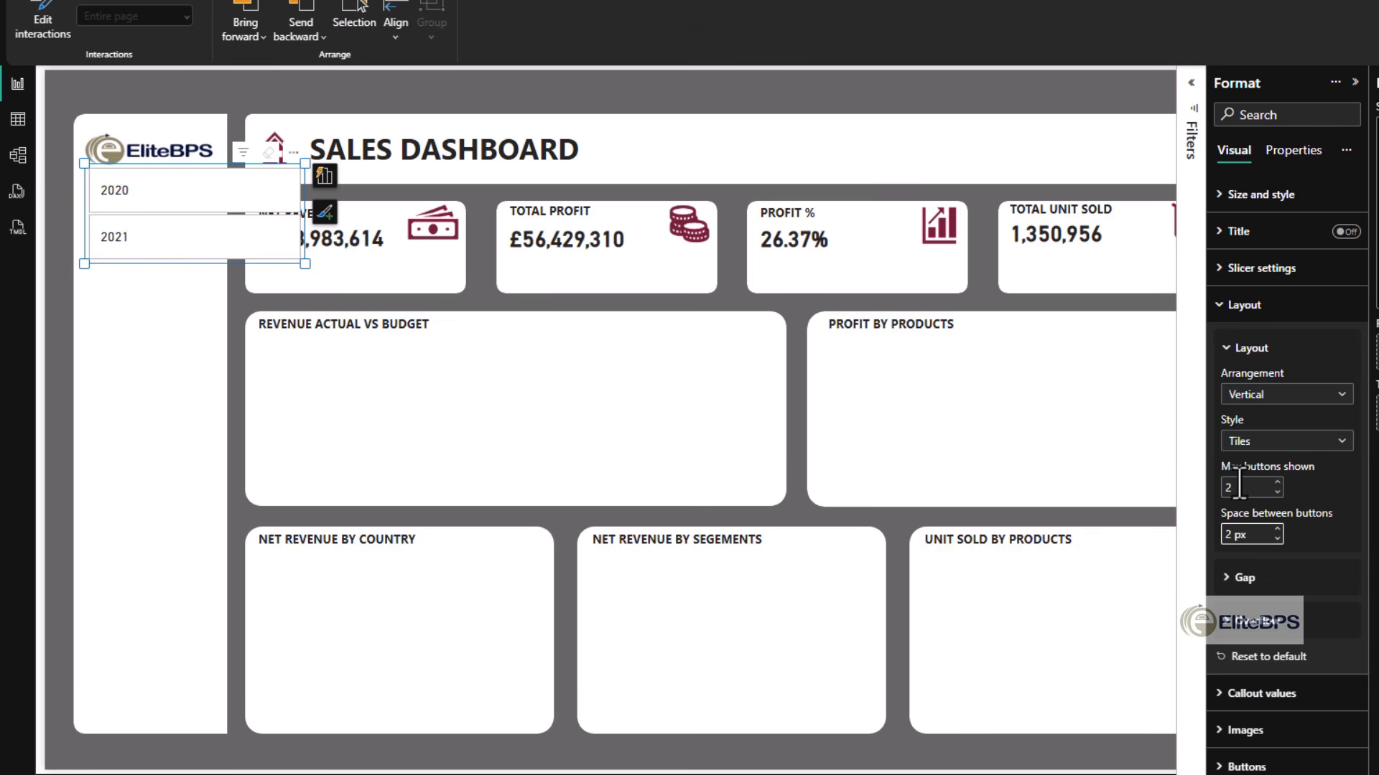
click(1244, 305)
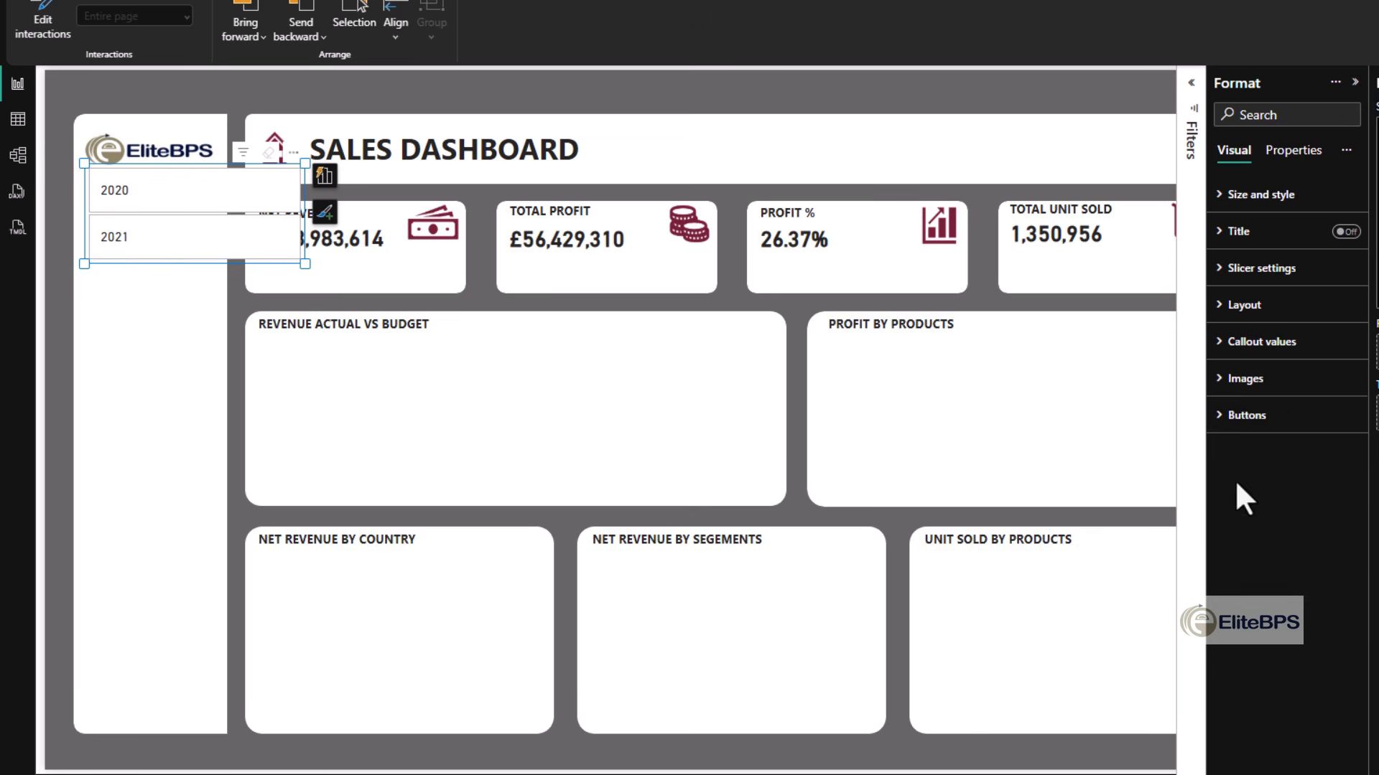
- Set the year slicer's callout values to font size 10 and white text
click(1265, 356)
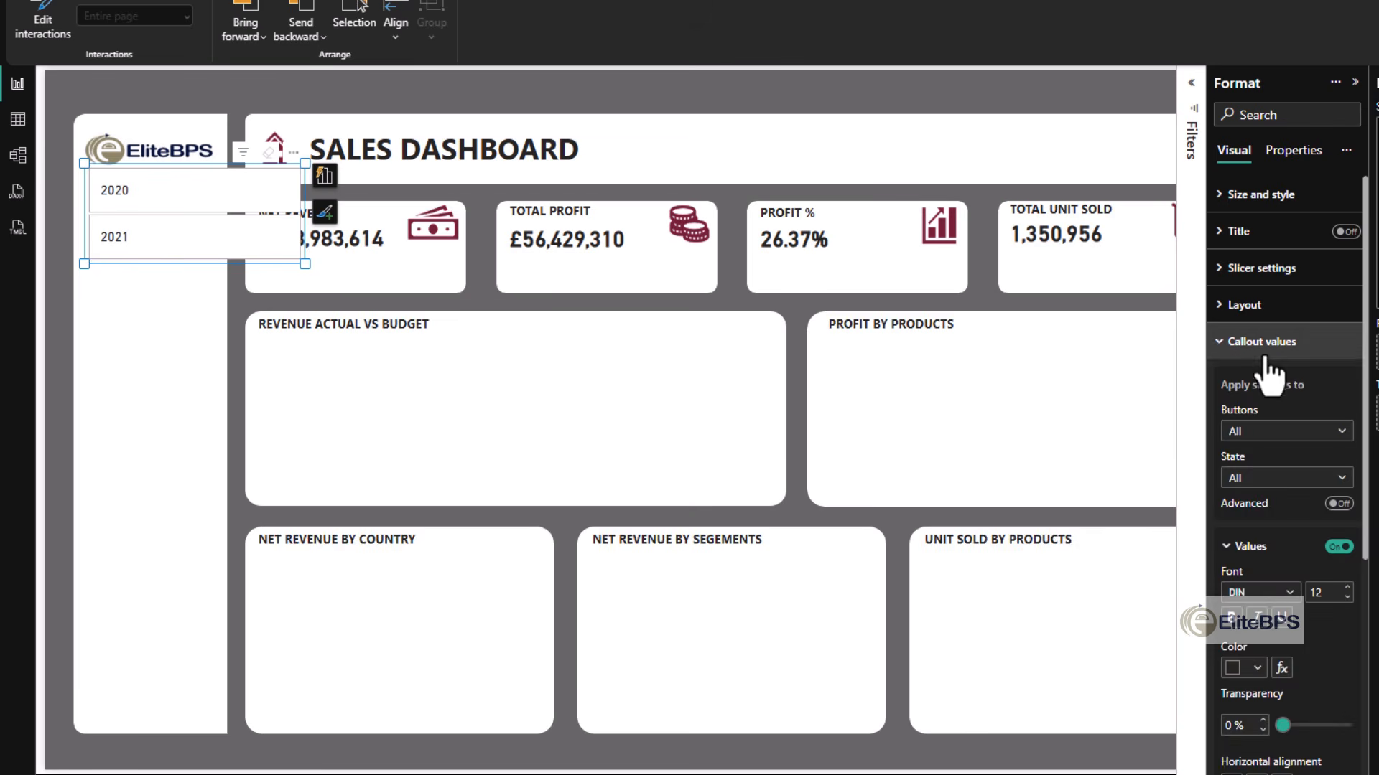
click(1347, 598)
click(1347, 598)
scroll(1337, 606, down, 3)
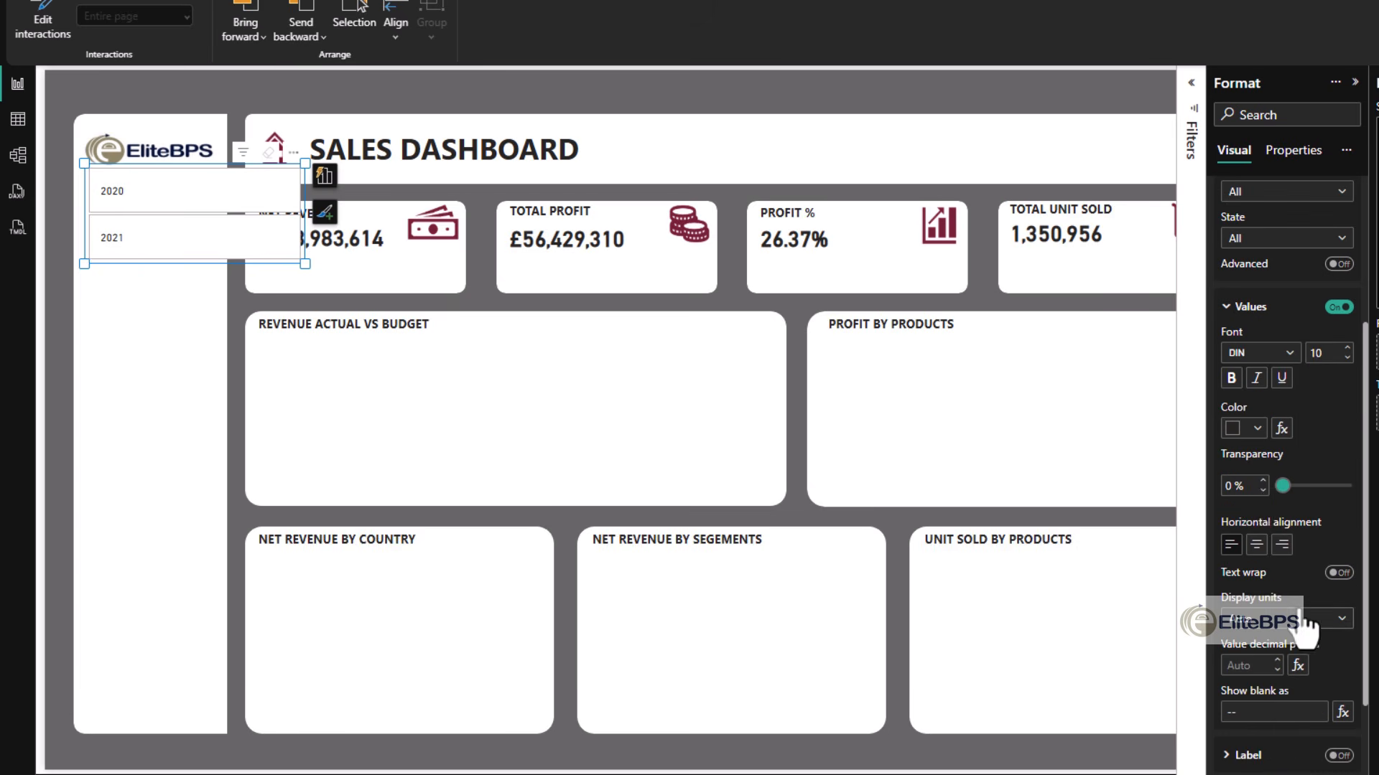
click(1257, 430)
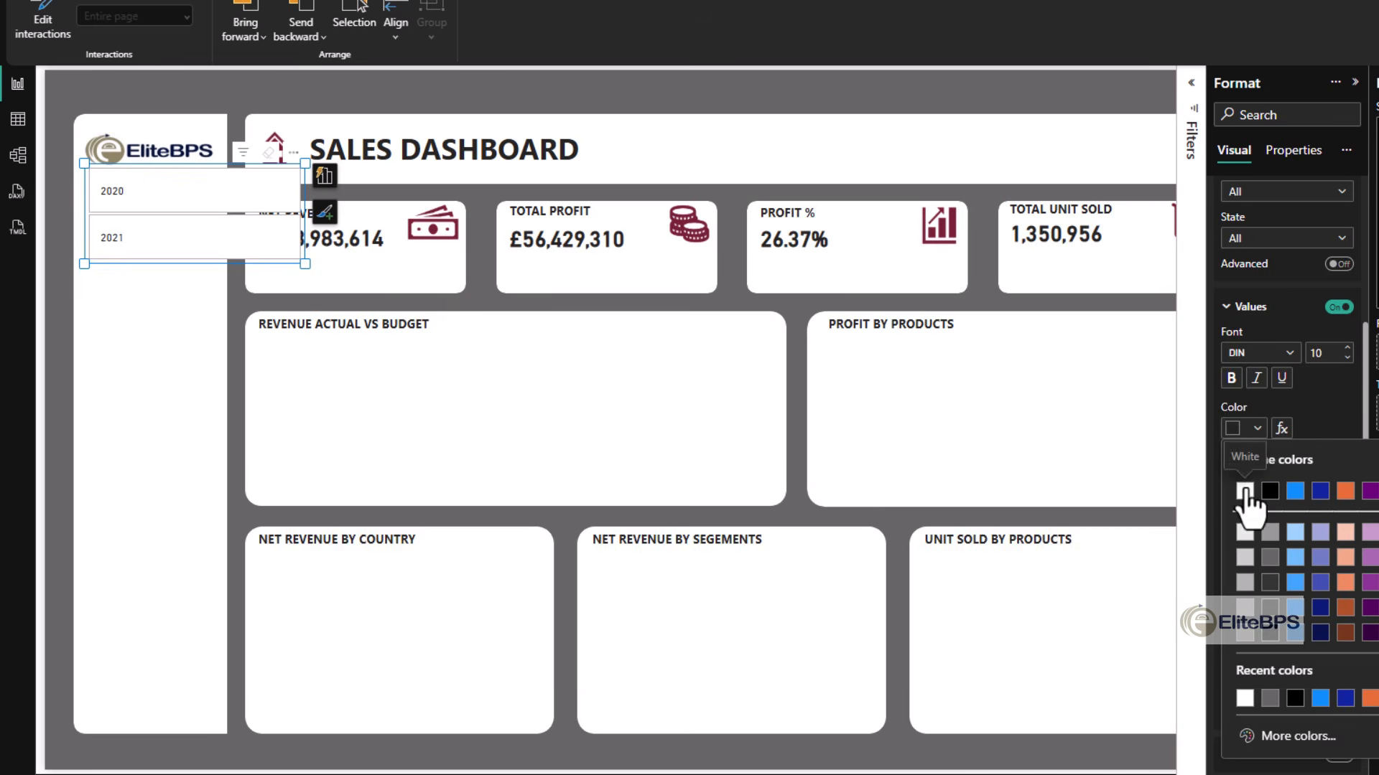
click(1245, 490)
scroll(1300, 502, up, 3)
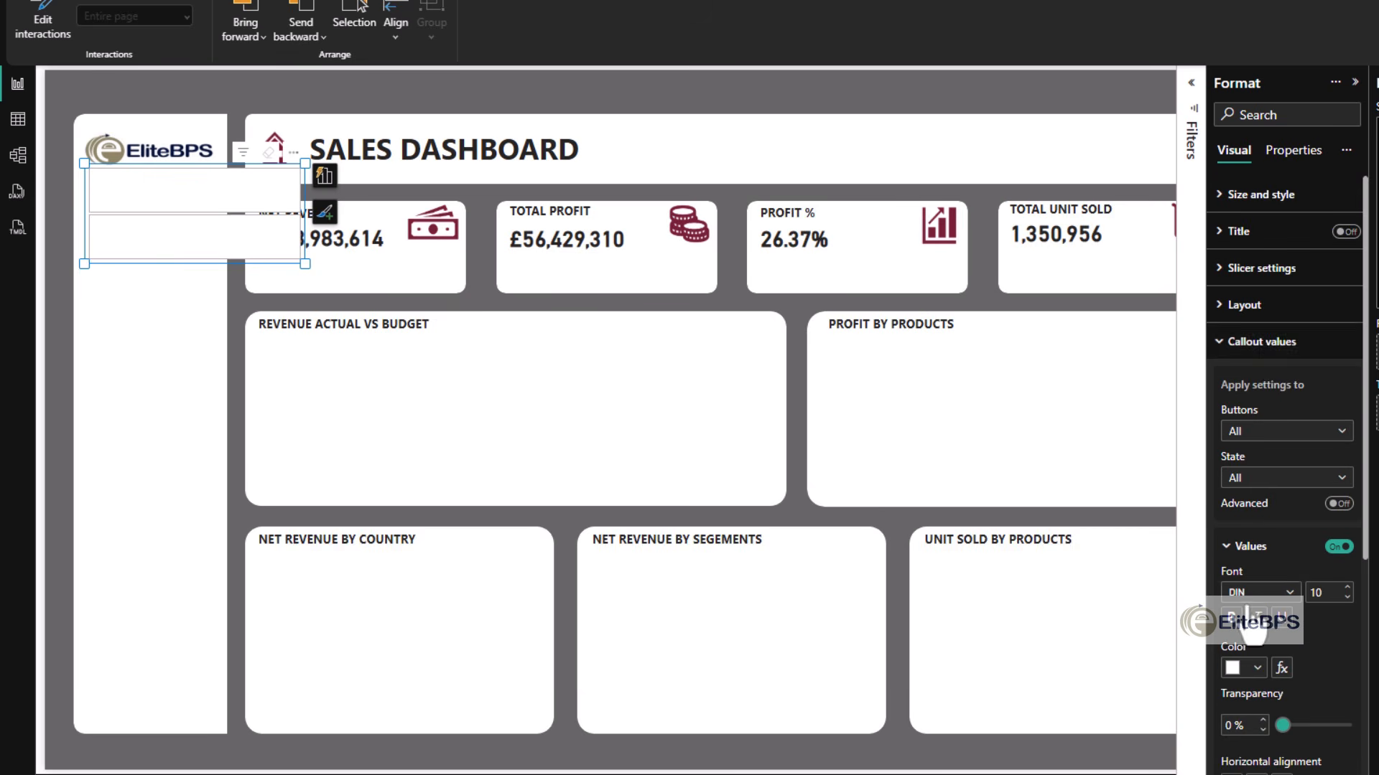
click(1263, 345)
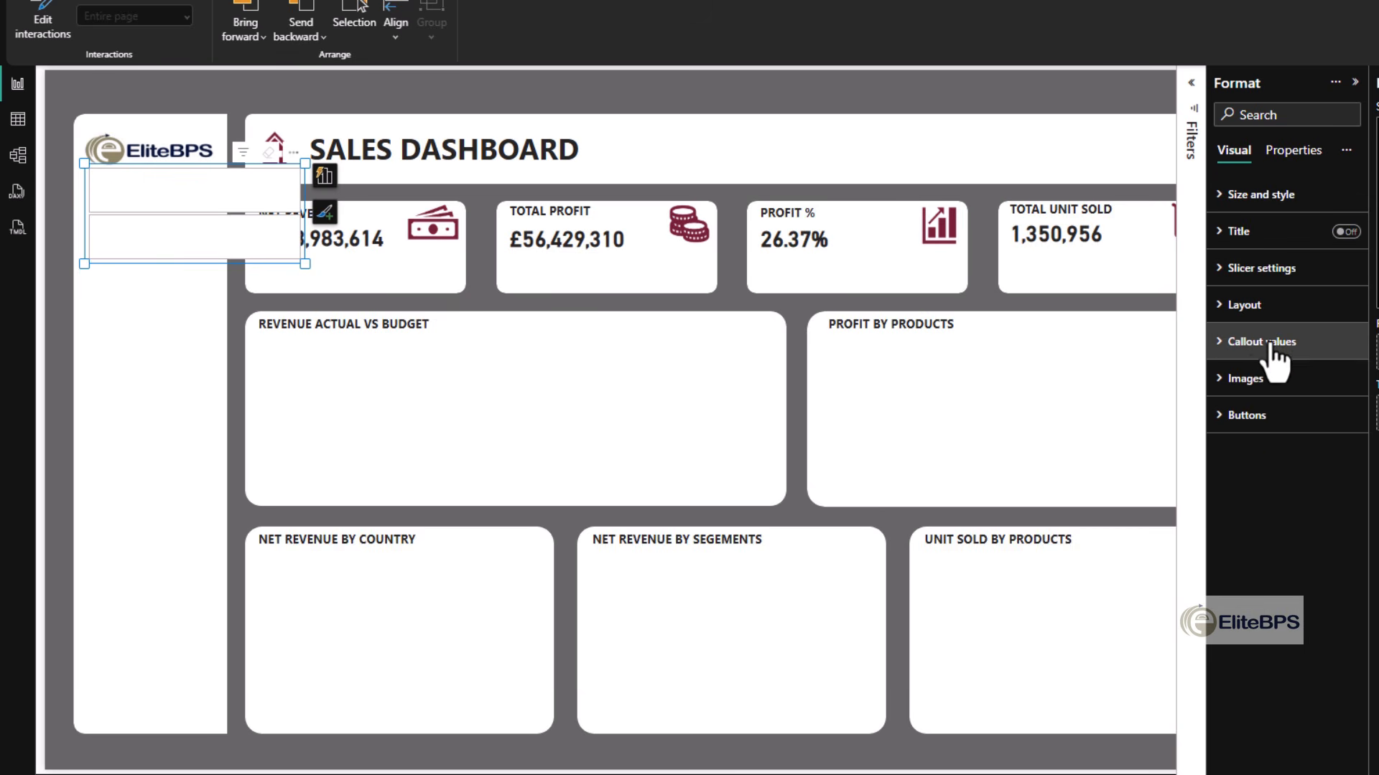
click(1263, 345)
click(1263, 345)
- Fill the year slicer's buttons with the custom colour #287F71
click(1251, 420)
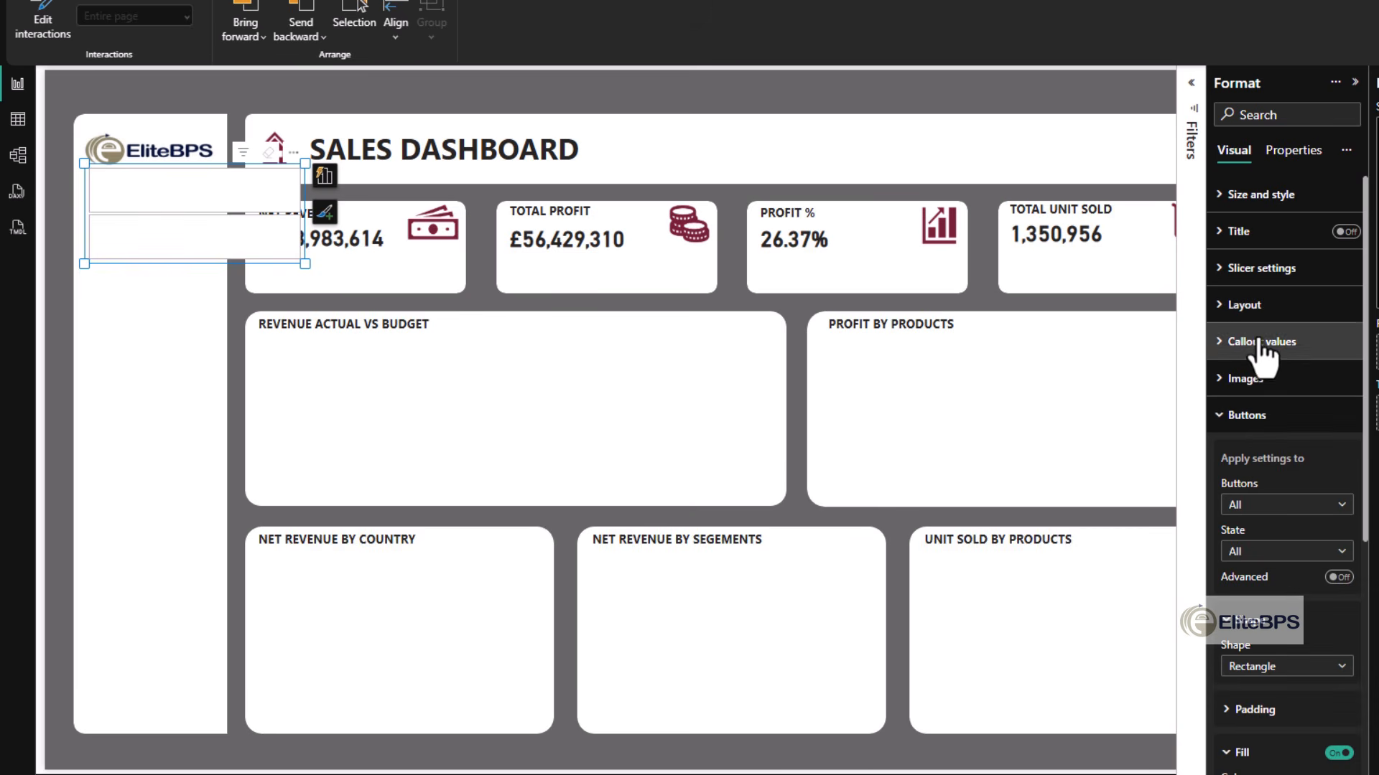
scroll(1262, 569, down, 4)
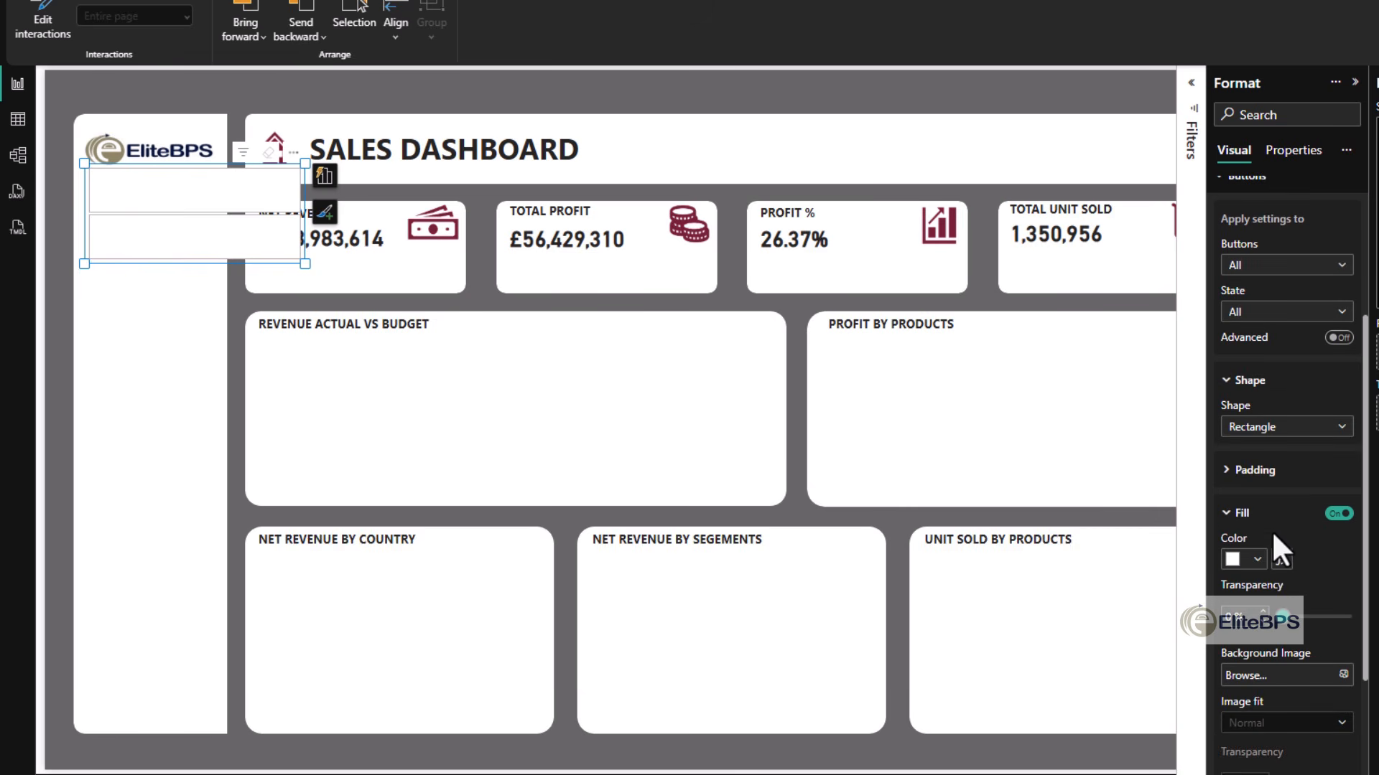
click(1251, 566)
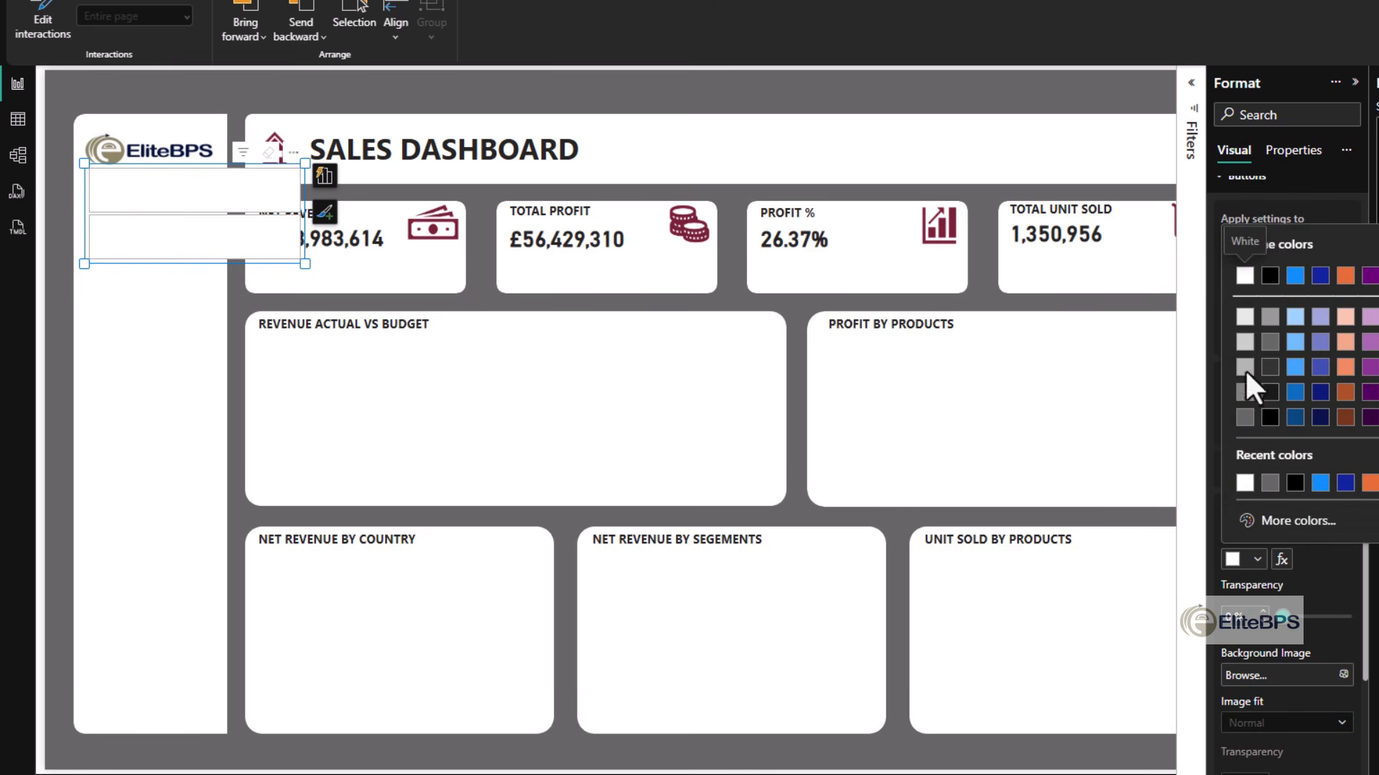
click(1345, 342)
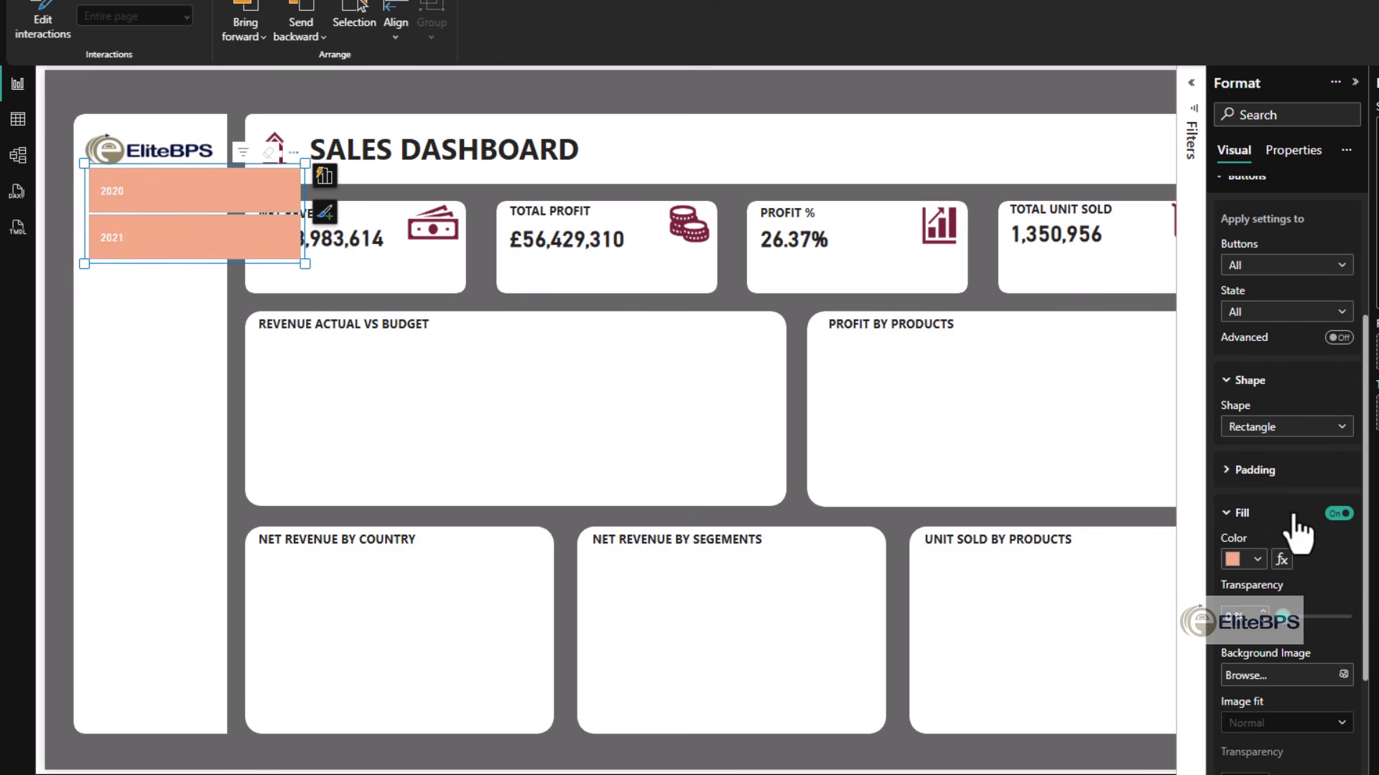
click(1257, 564)
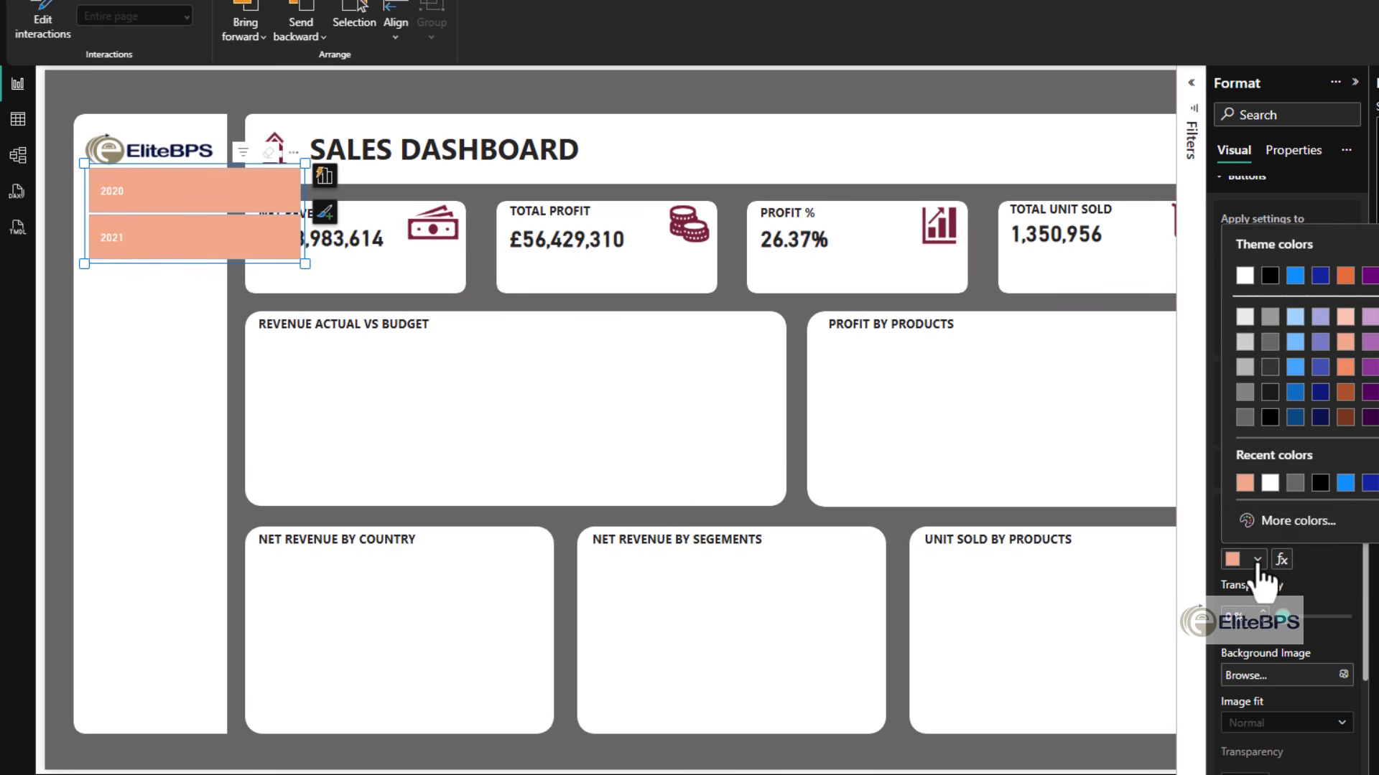
click(1294, 522)
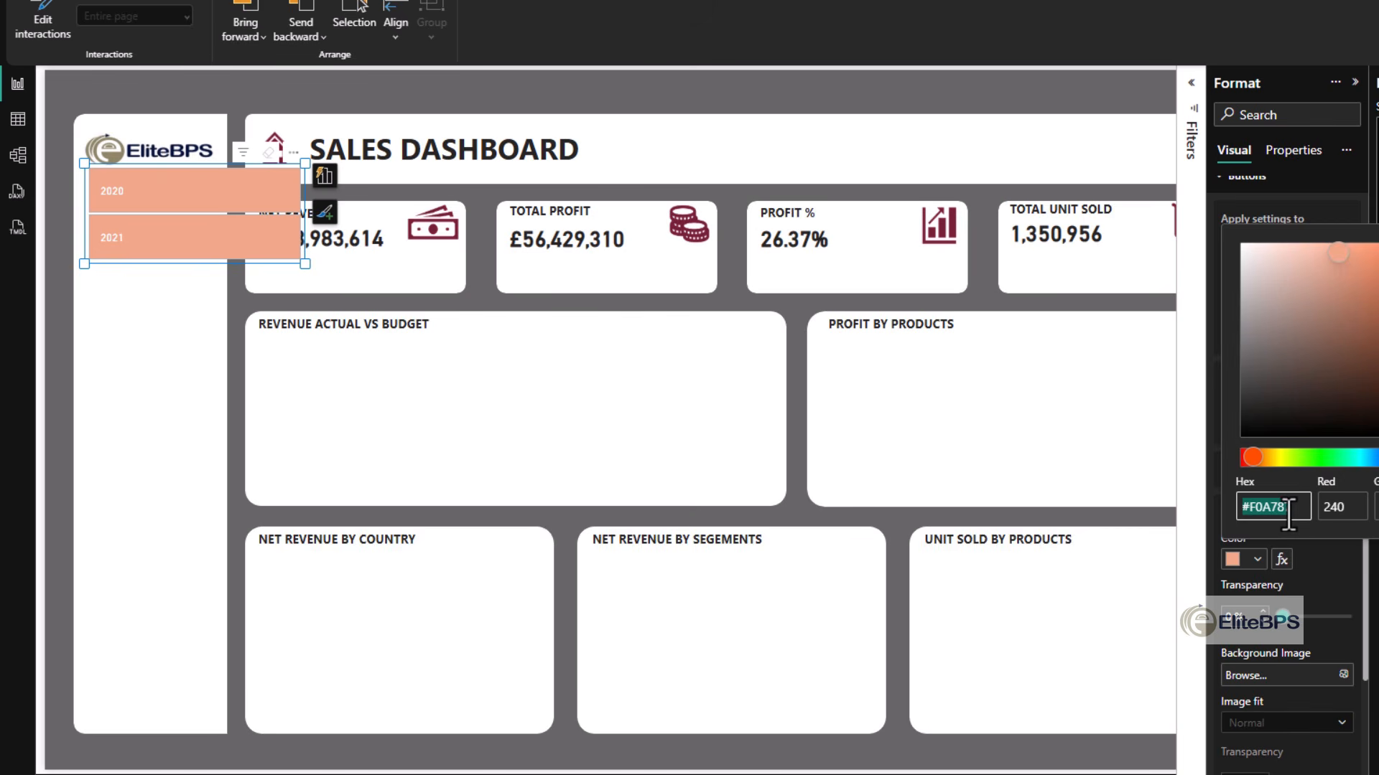
text(#287F71)
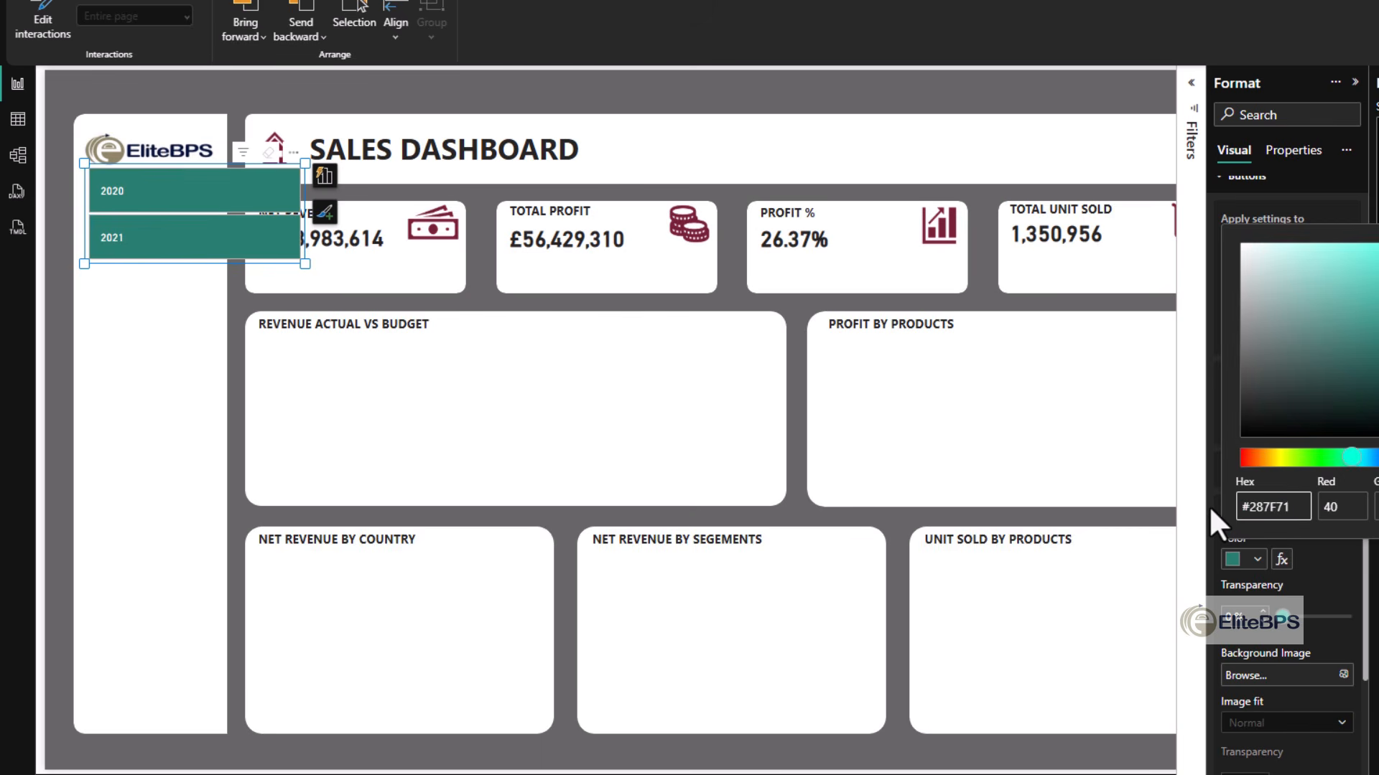
click(1312, 571)
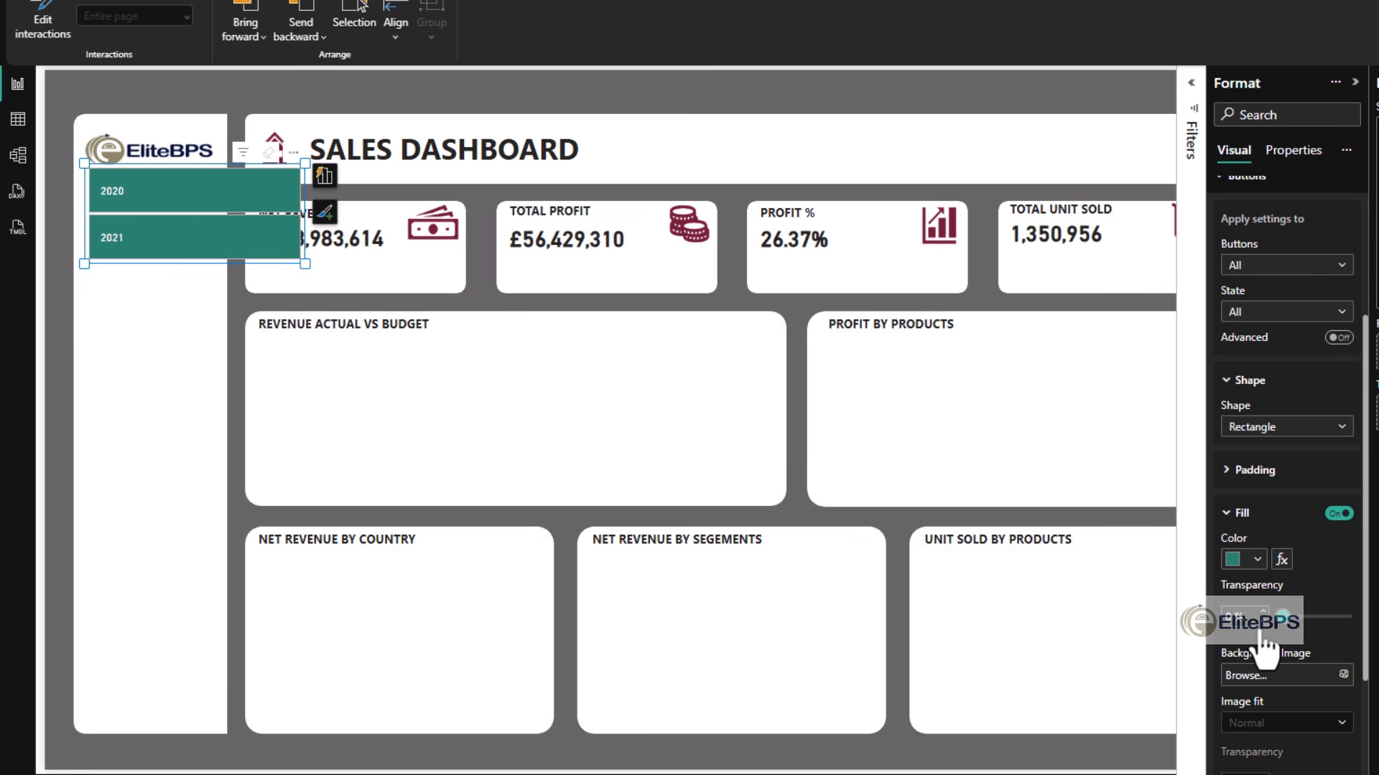
- Change the year slicer's button shape to Rounded Rectangle with 5 px rounded corners
click(1241, 514)
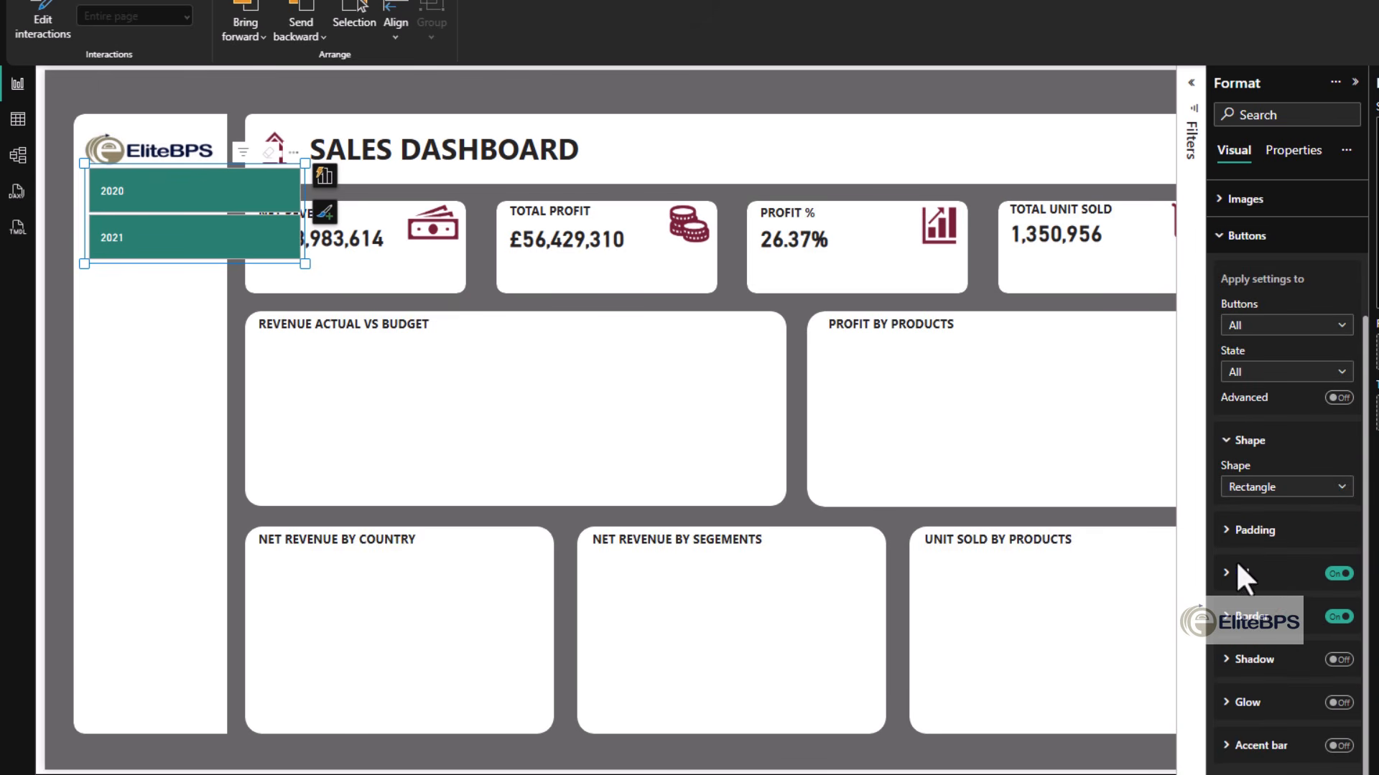
click(1262, 489)
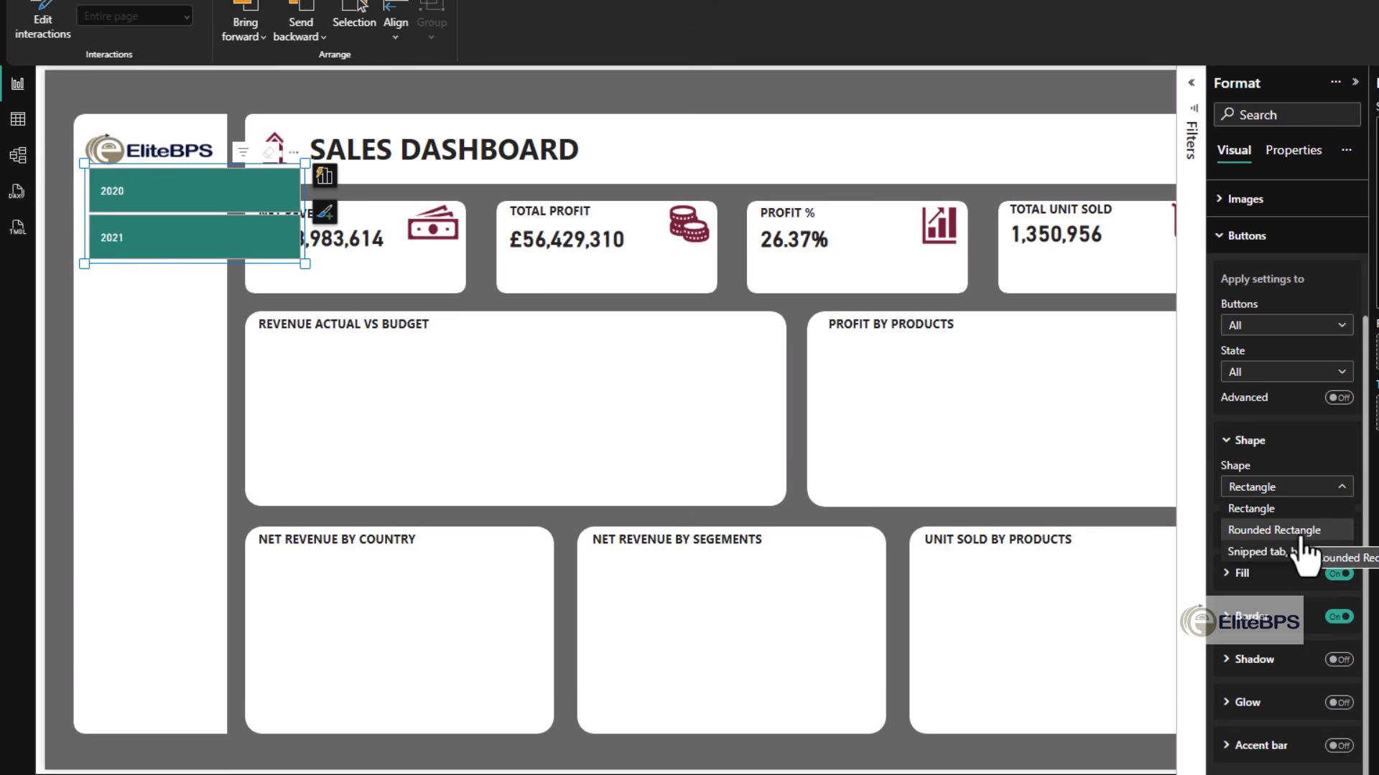
click(1292, 532)
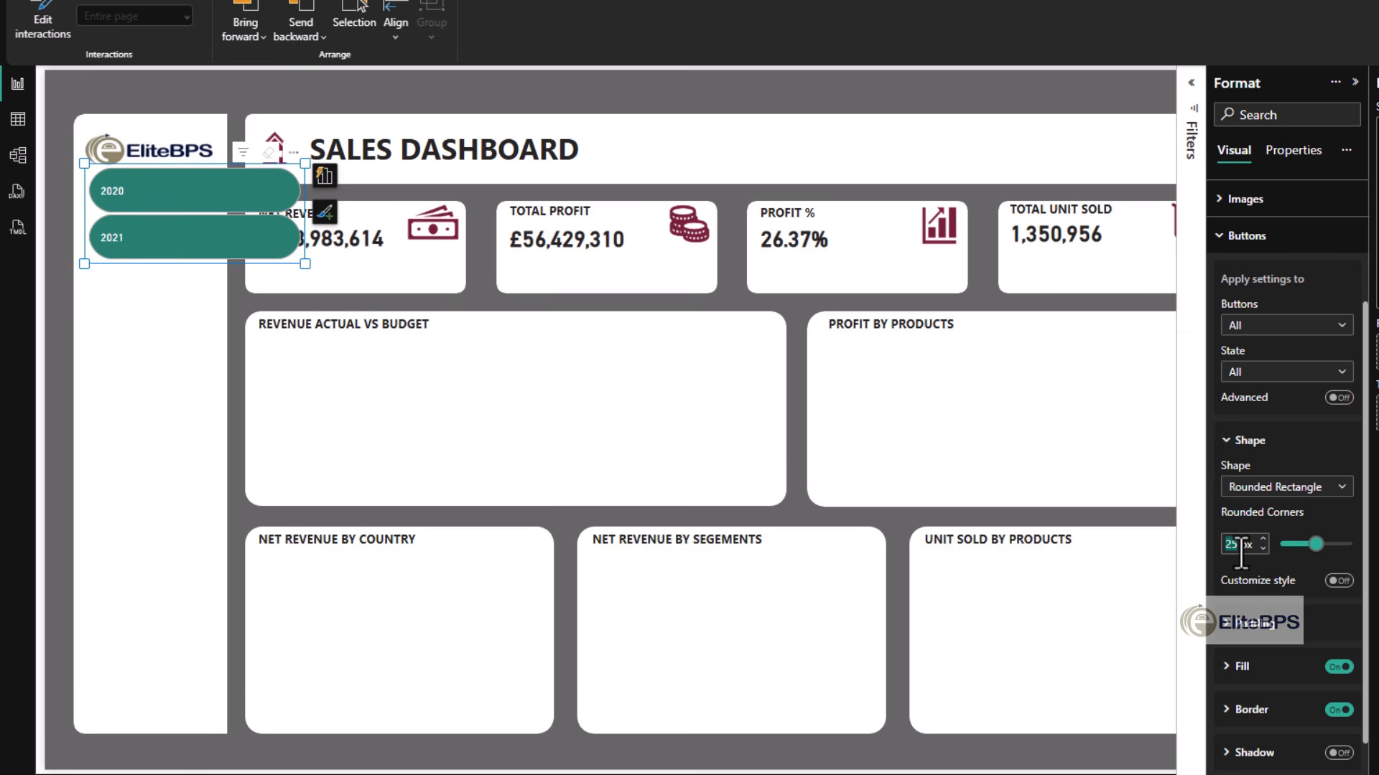
text(5)
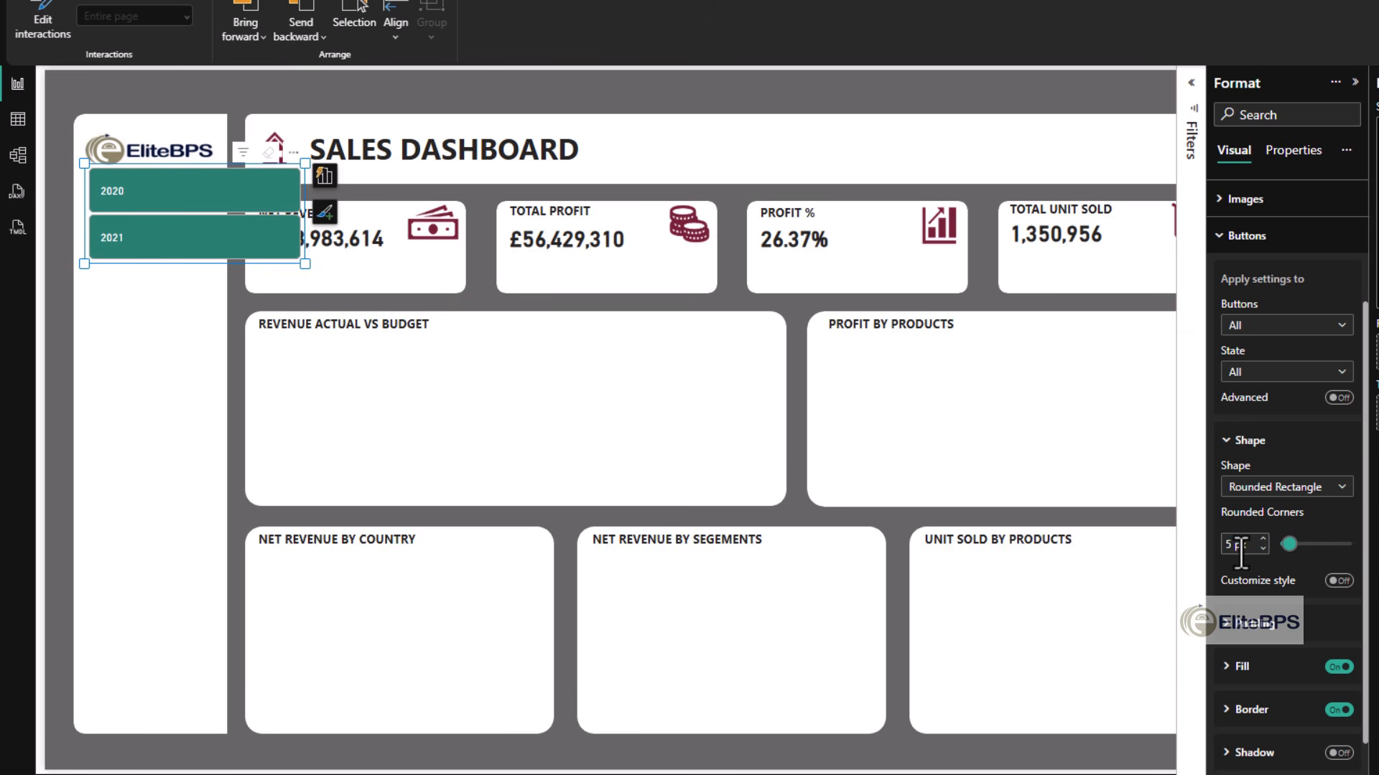
- Set the year slicer's button padding to Custom at 4 px per side and turn off the button border
click(1250, 709)
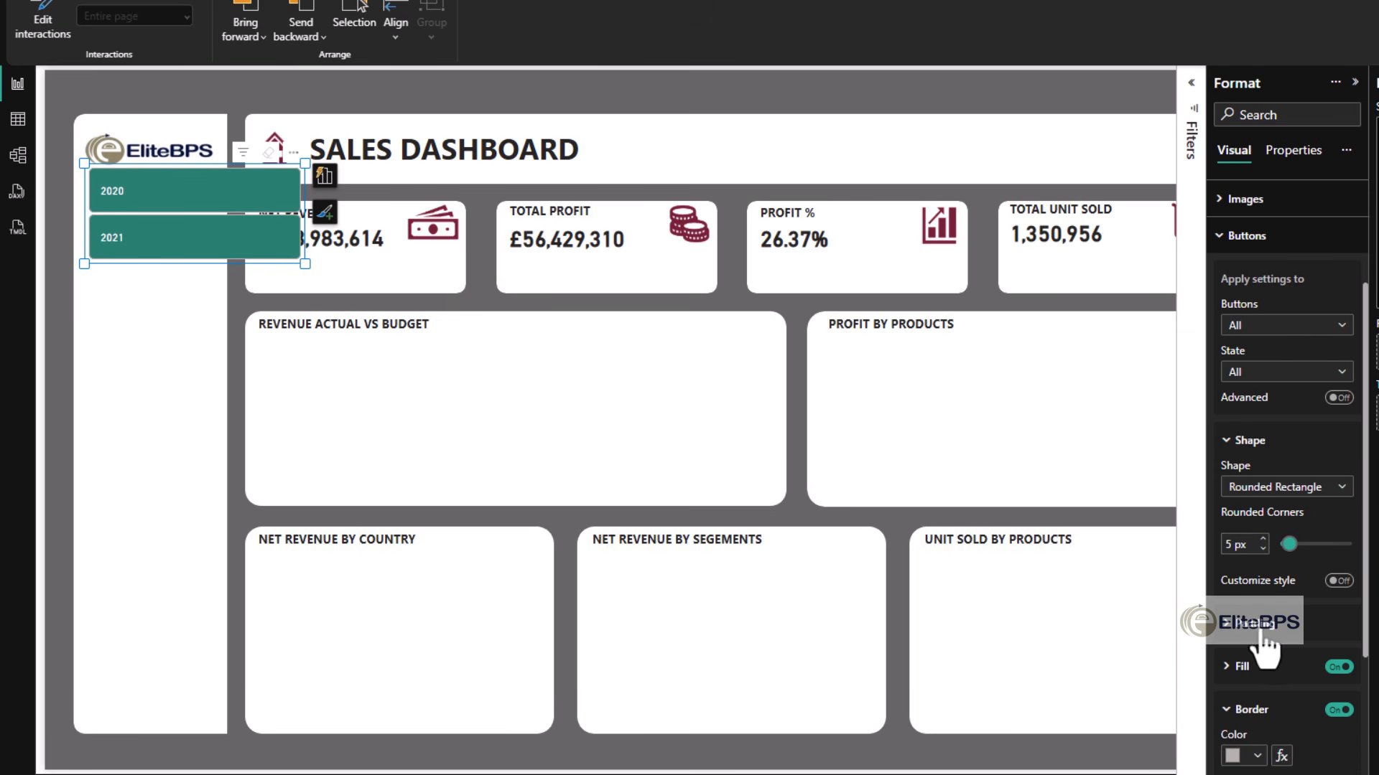
click(1265, 644)
click(1253, 672)
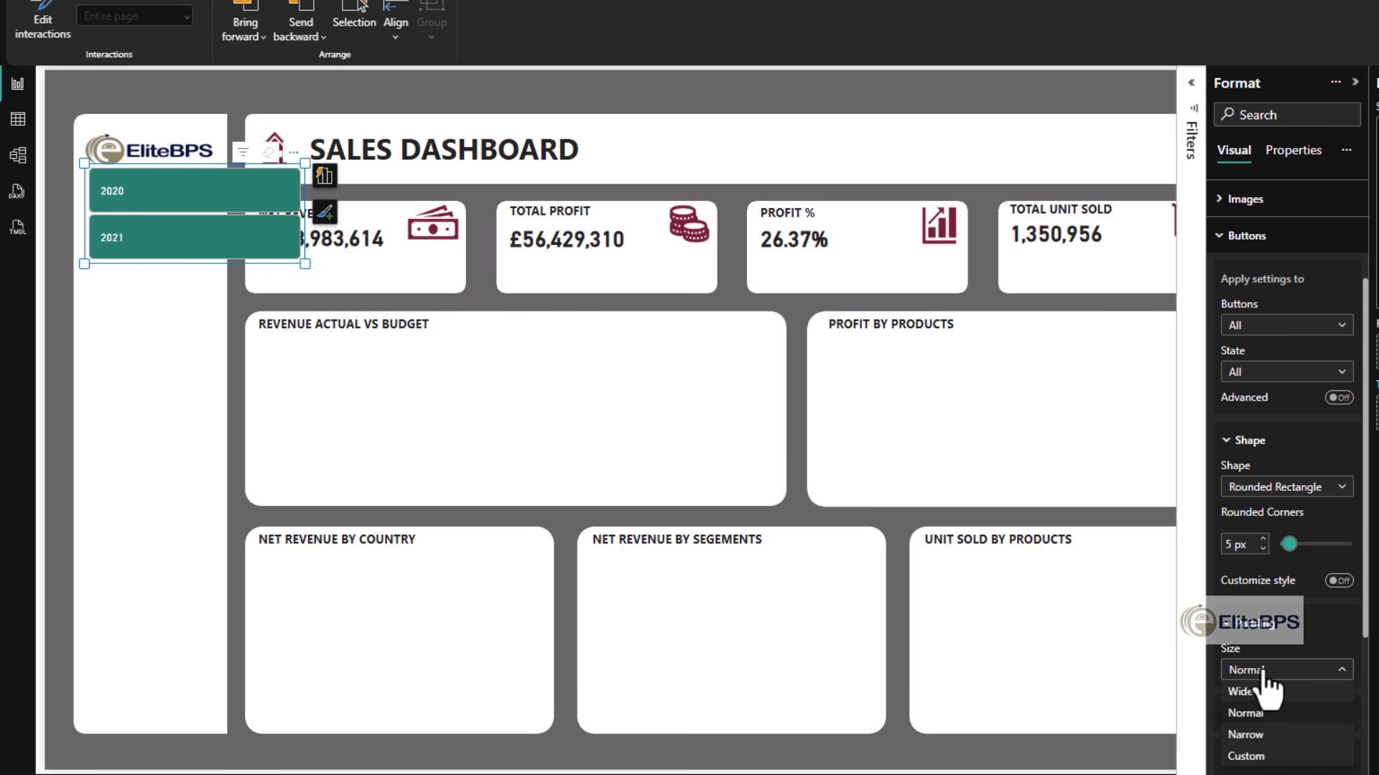
click(1267, 754)
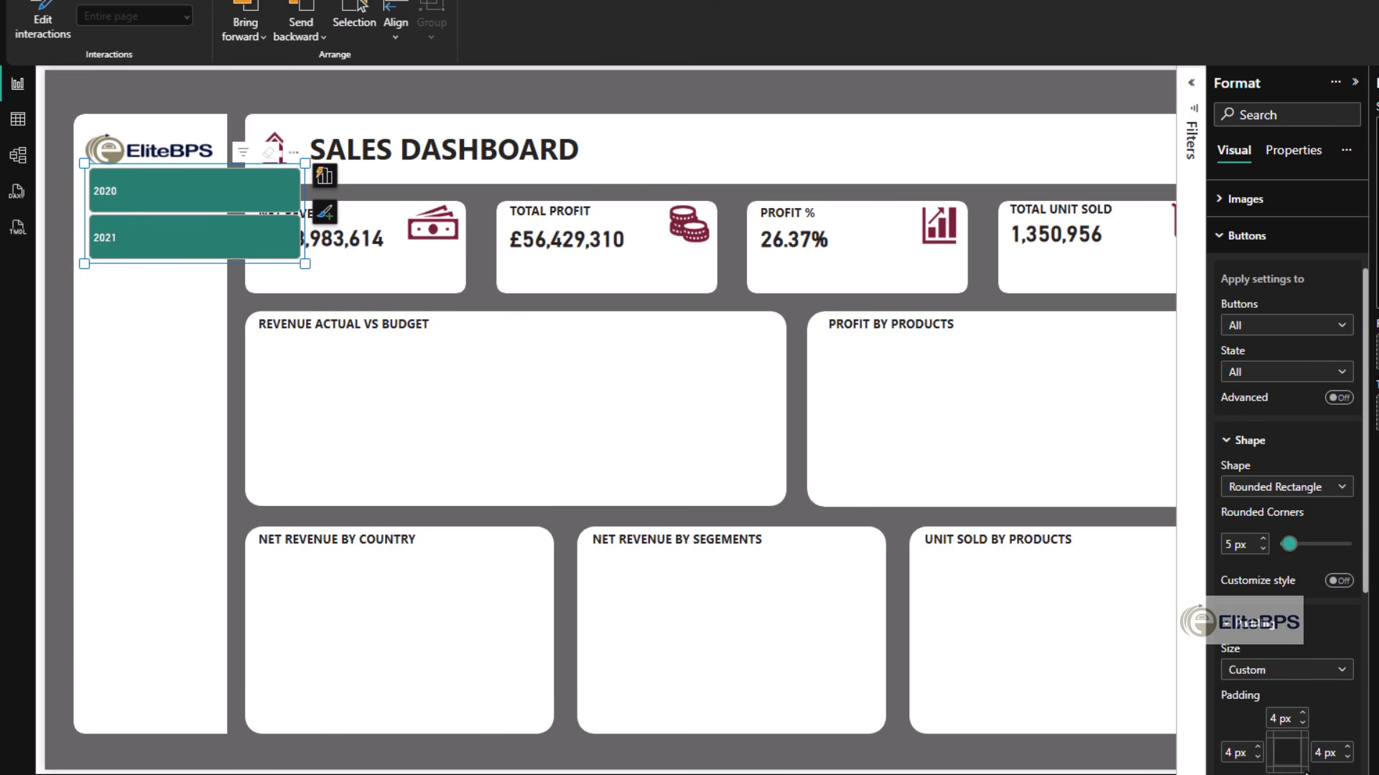
scroll(1278, 648, down, 3)
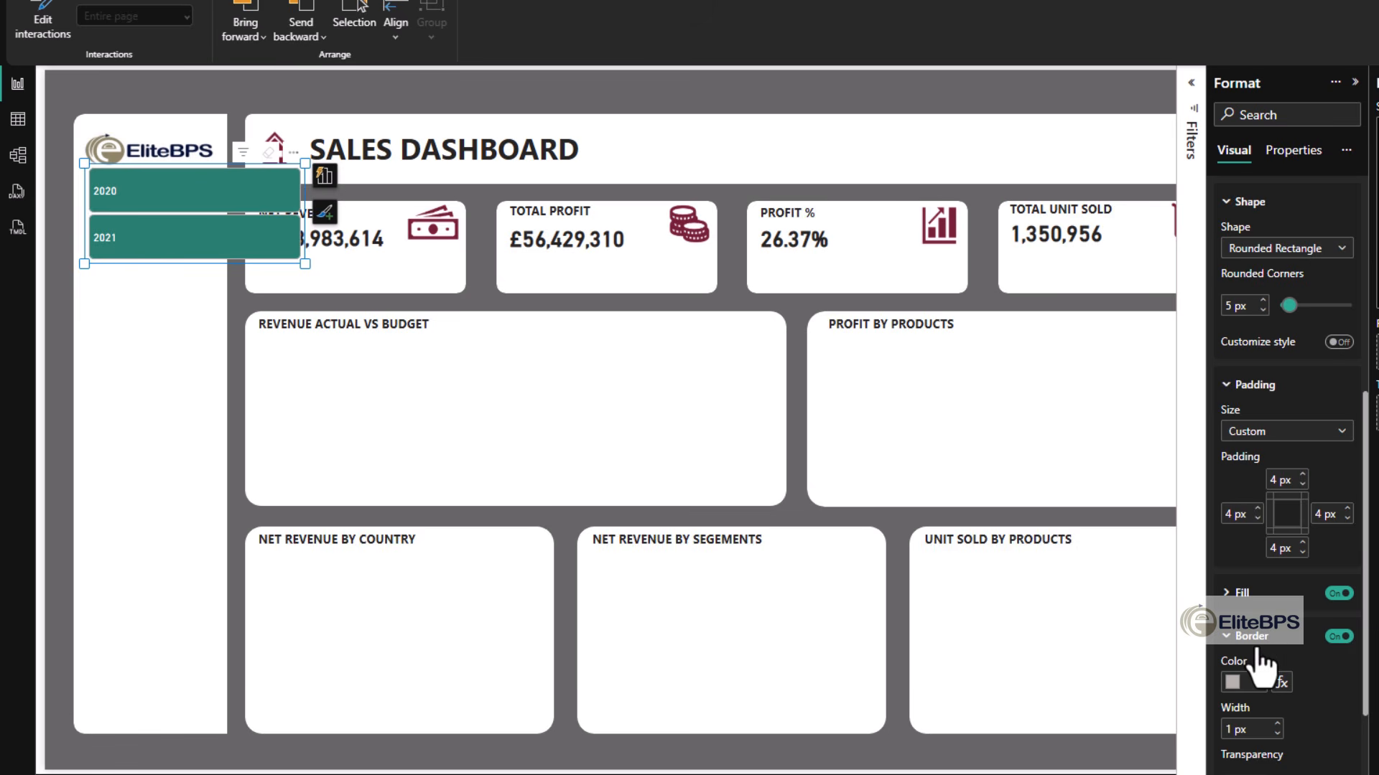
click(1334, 637)
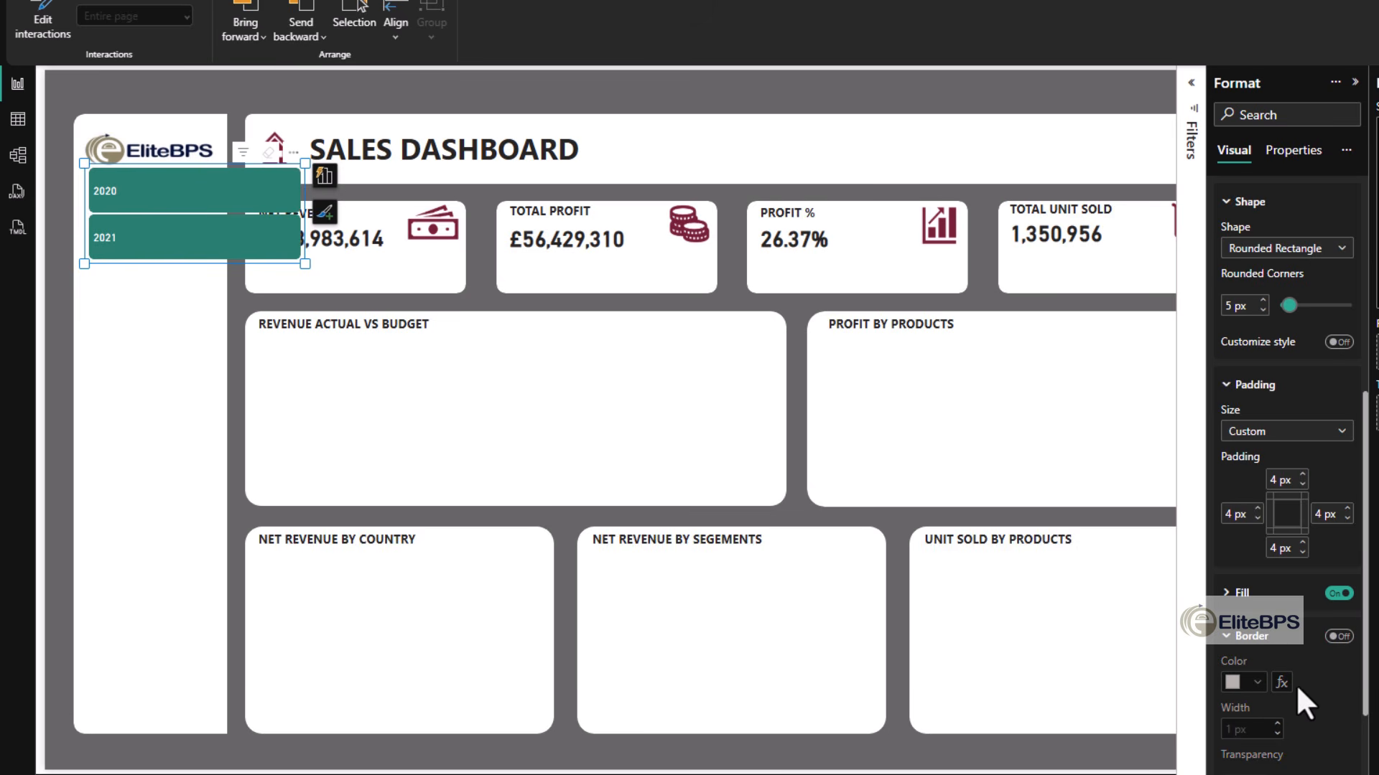
- Shrink the year slicer to fit the sidebar's width and position it just beneath the EliteBPS logo
drag(299, 264, 215, 228)
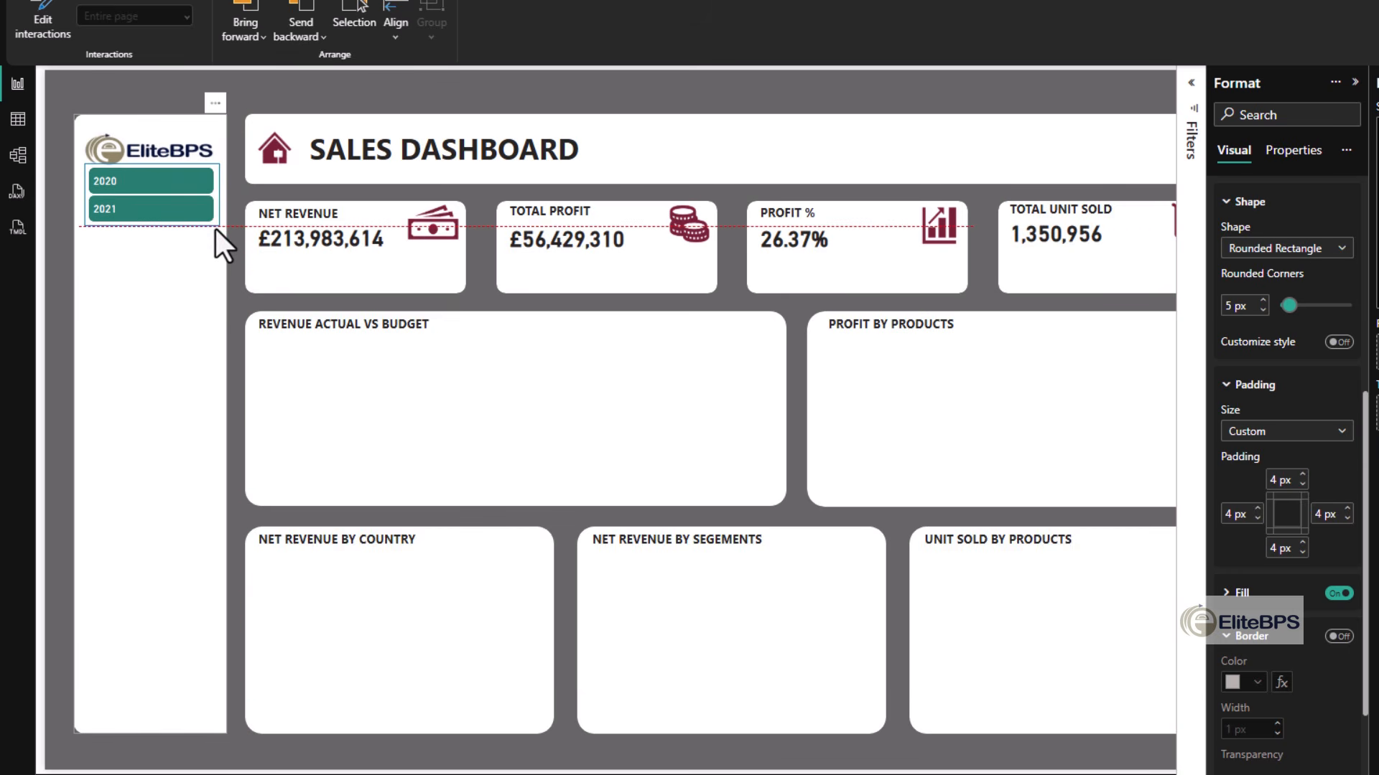
click(170, 411)
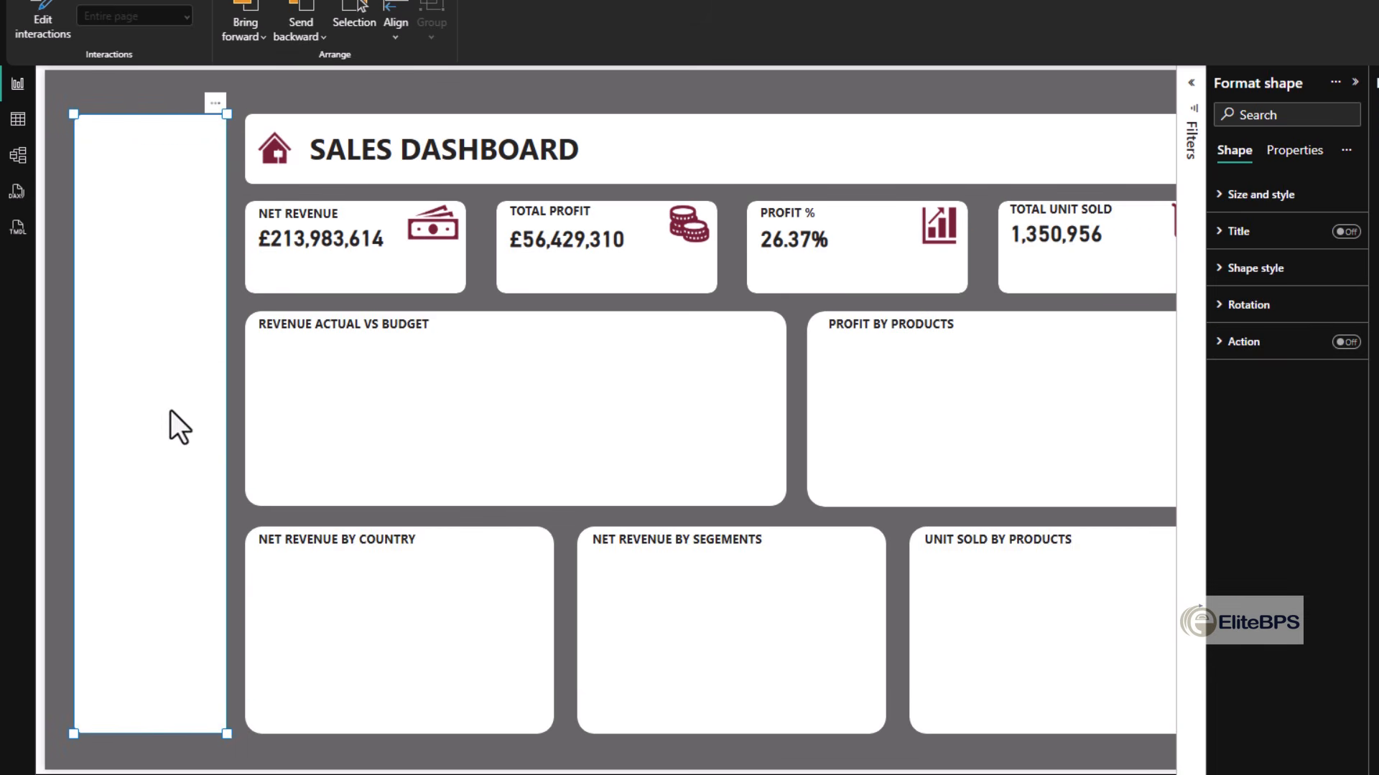
click(691, 80)
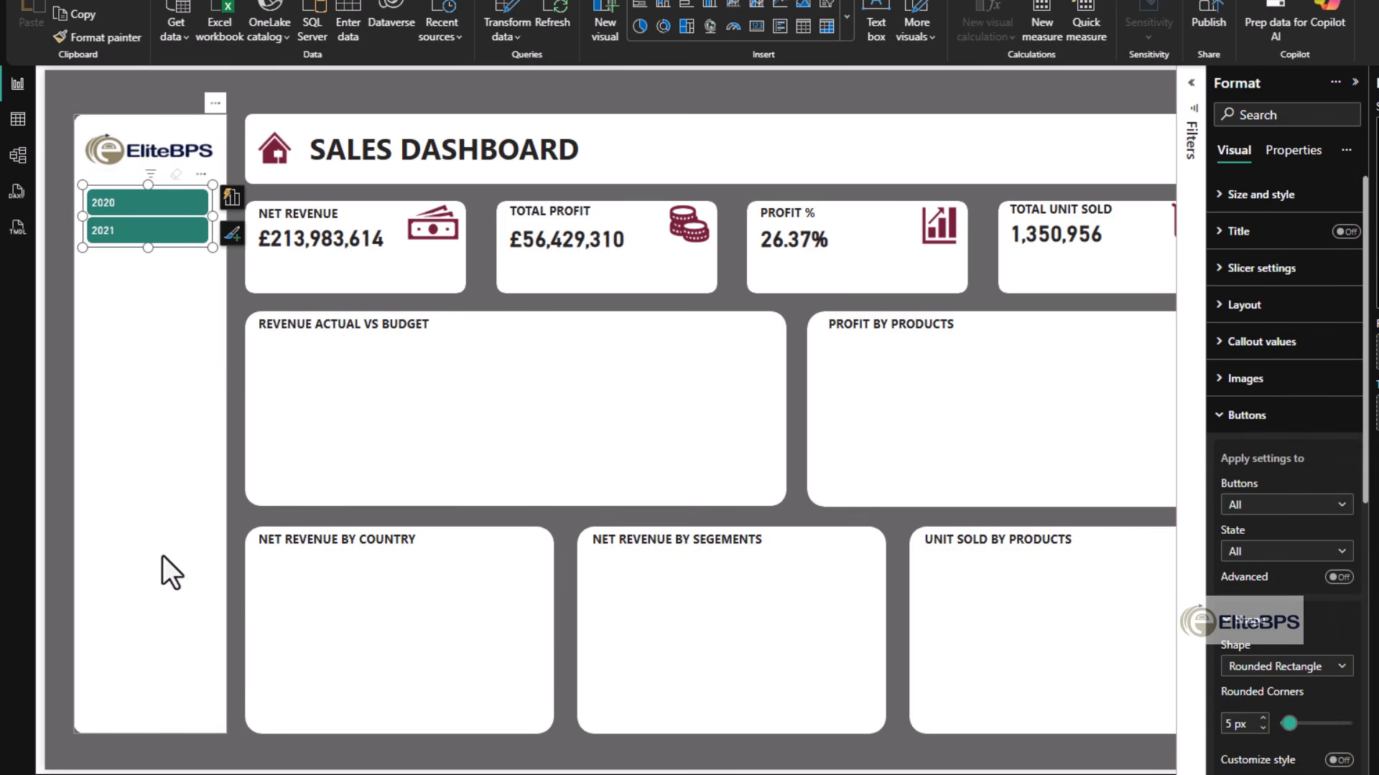
- Fill the year slicer's buttons with the custom colour #EB862A for the Hover state
click(130, 230)
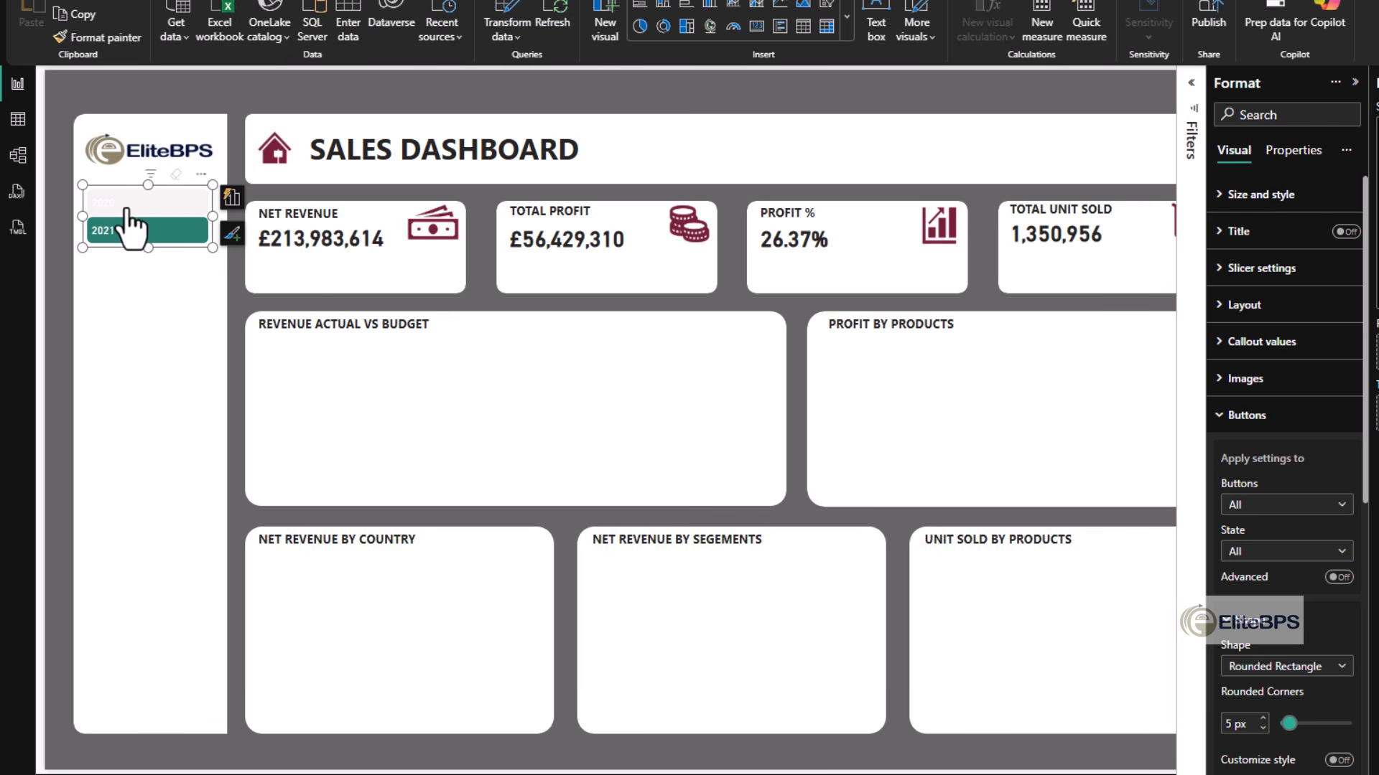
ctrl+click(128, 203)
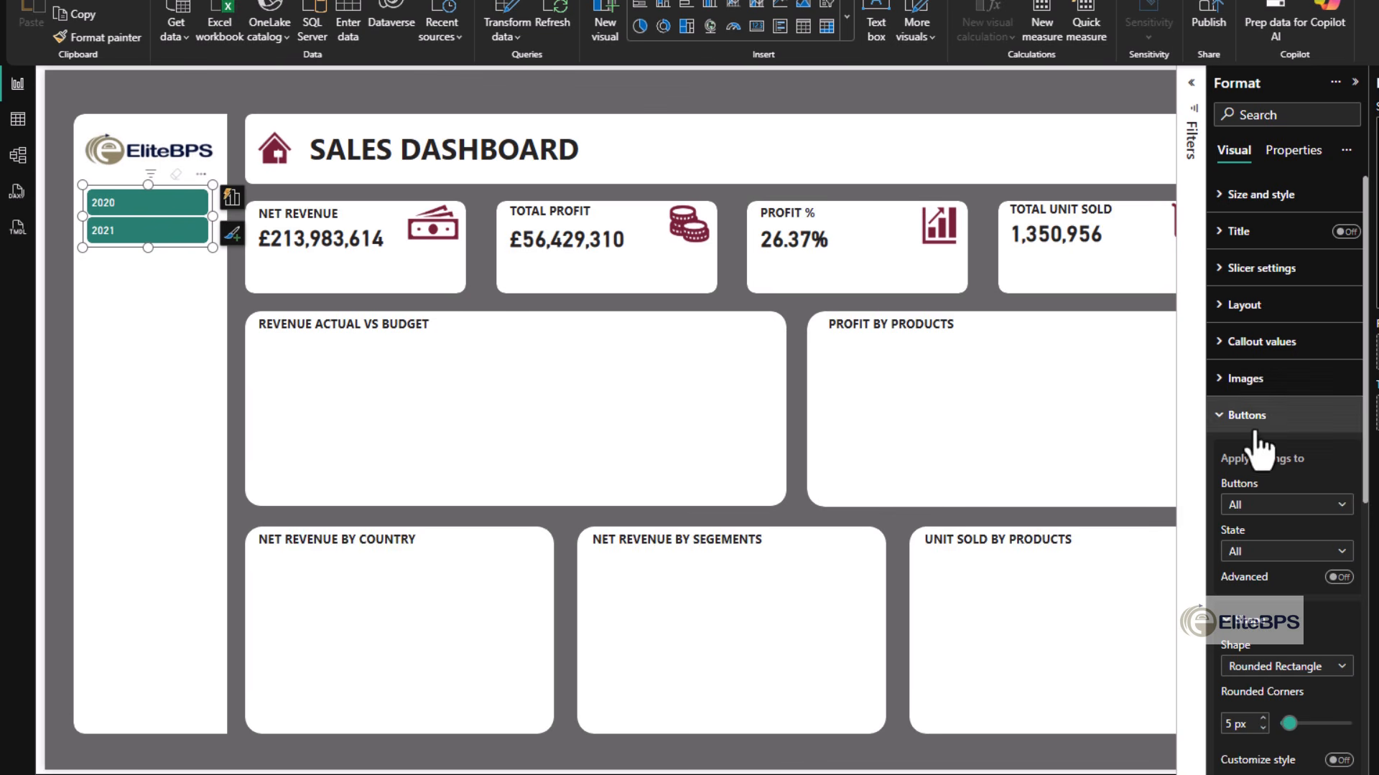
click(1247, 550)
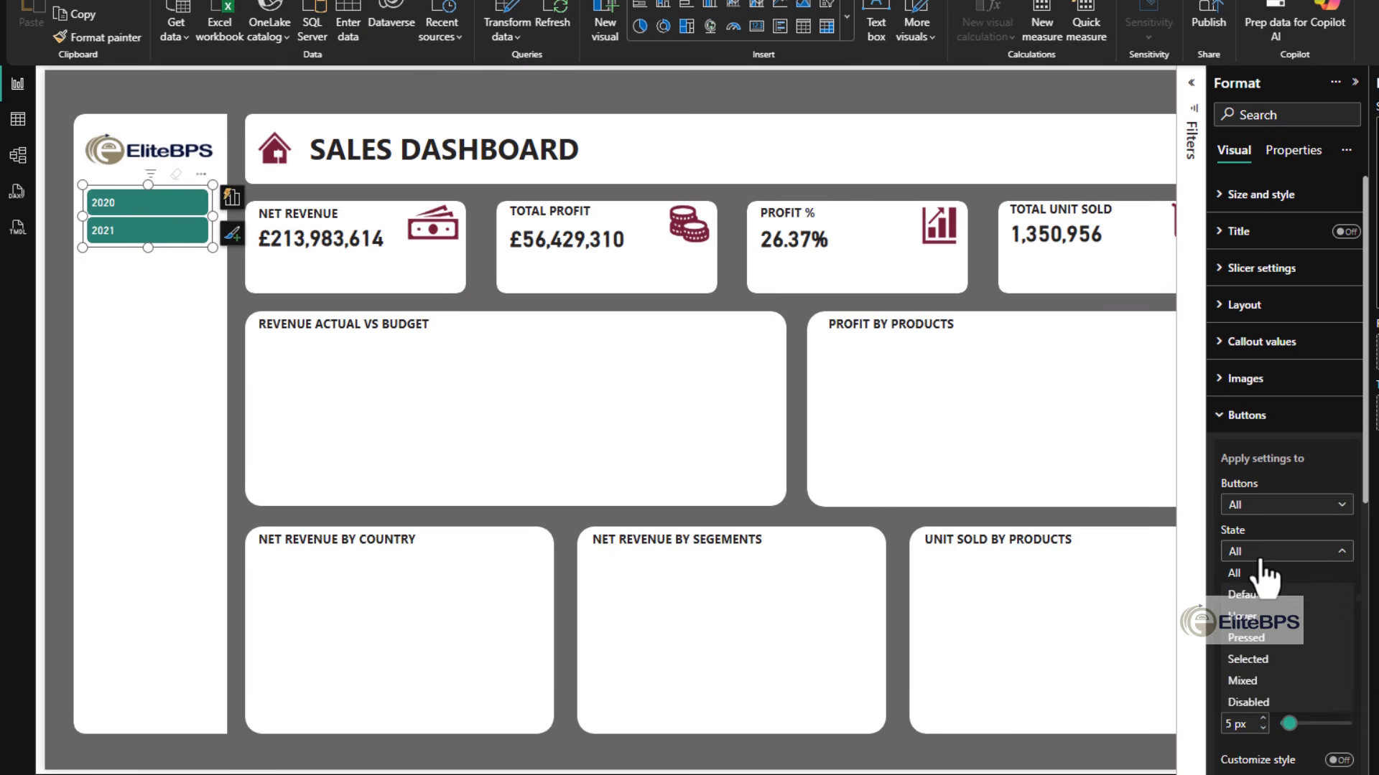
click(1253, 617)
scroll(1275, 592, down, 3)
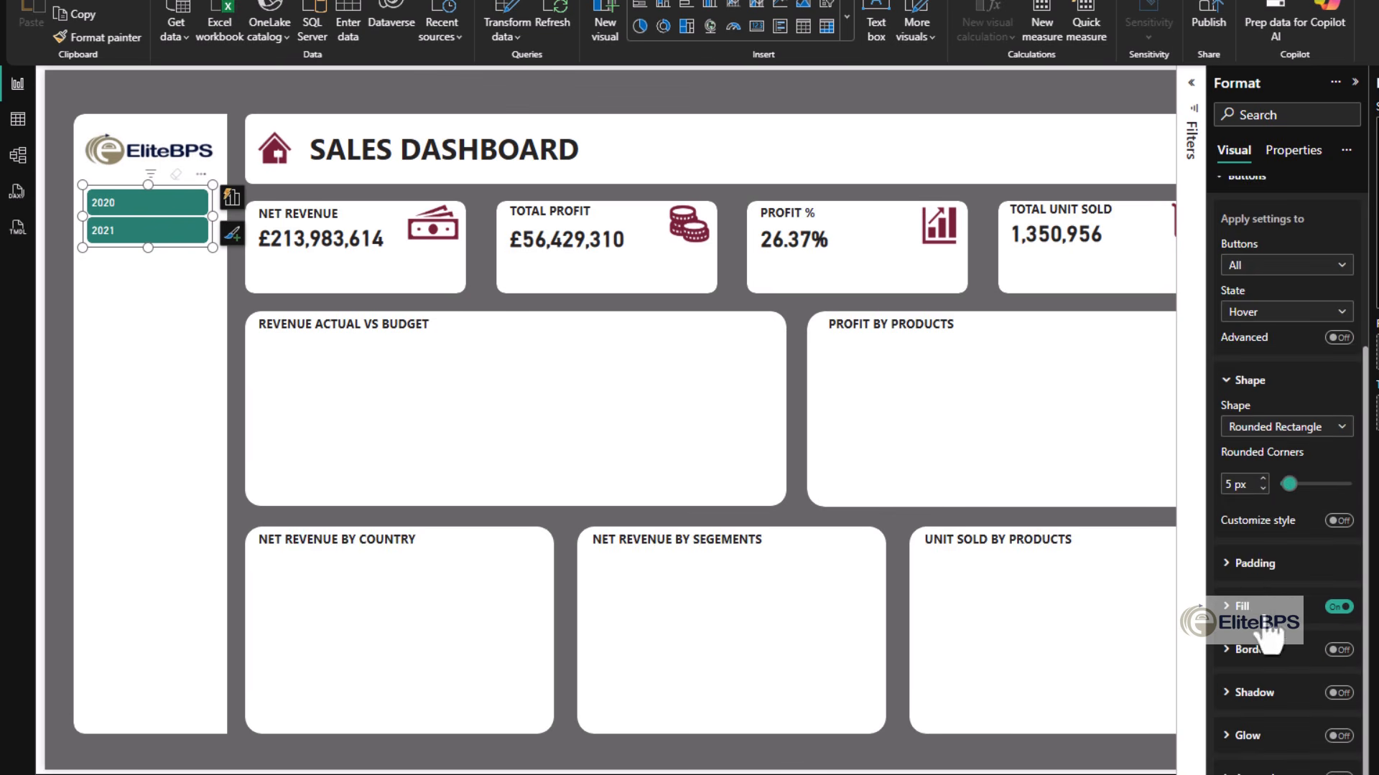
click(1255, 610)
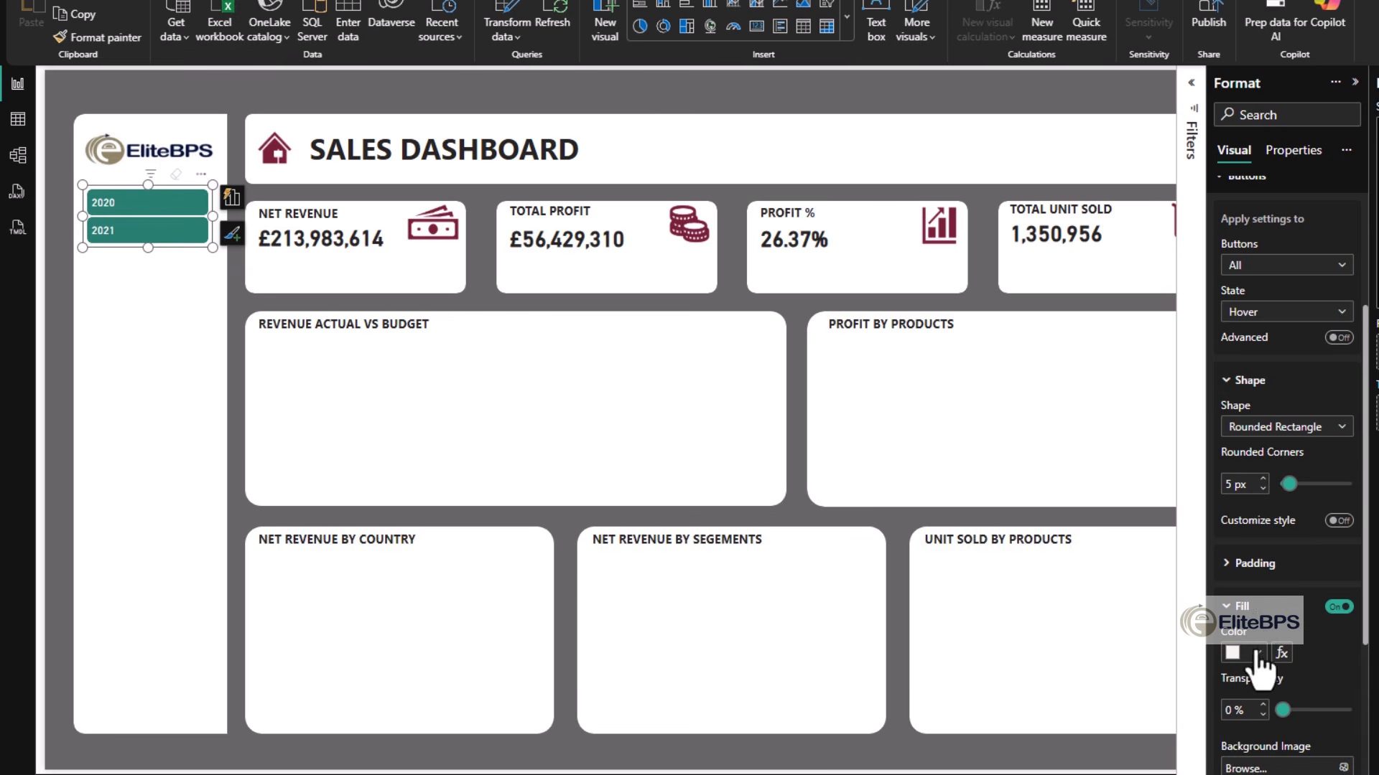
click(1256, 653)
click(1277, 616)
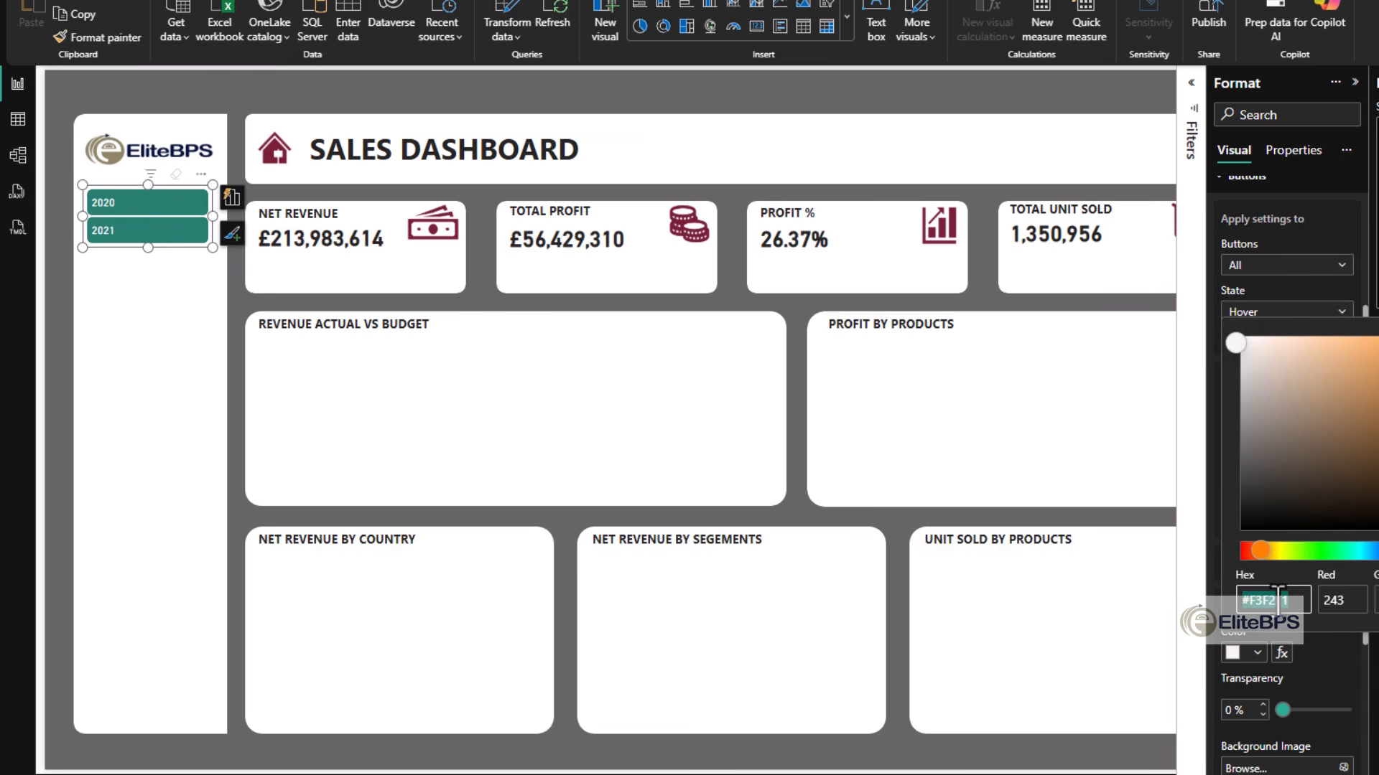
text(#EB862A)
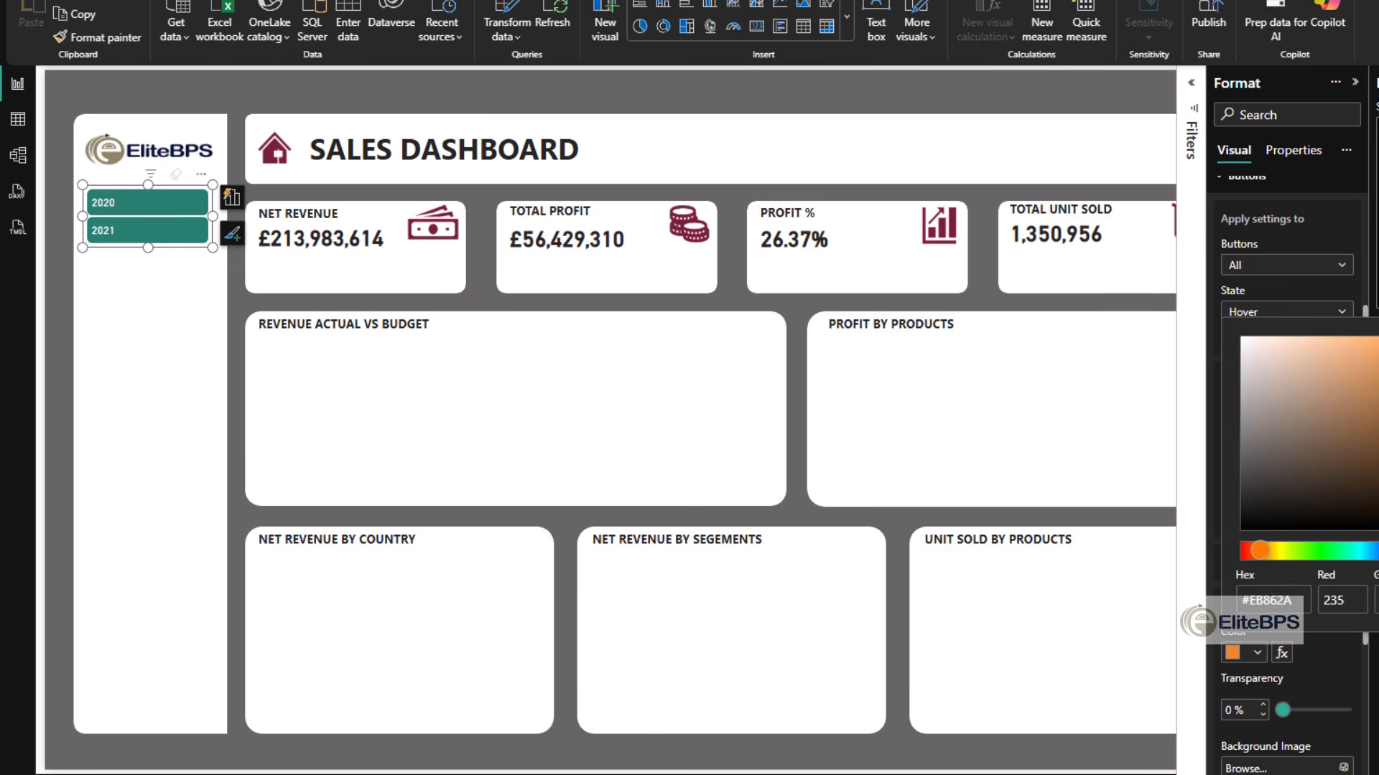
key(Return)
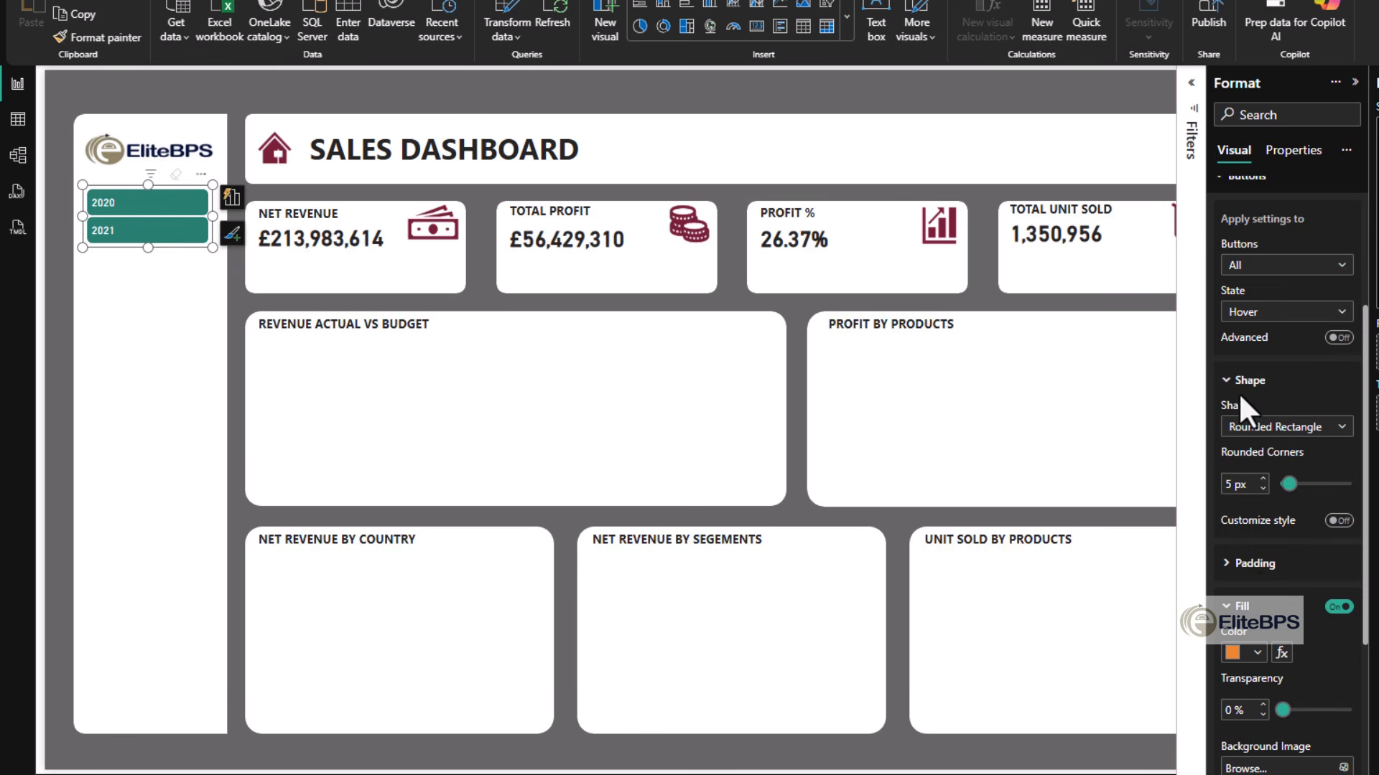
- Apply the recently used orange as the year slicer's button fill for the Selected state
click(152, 203)
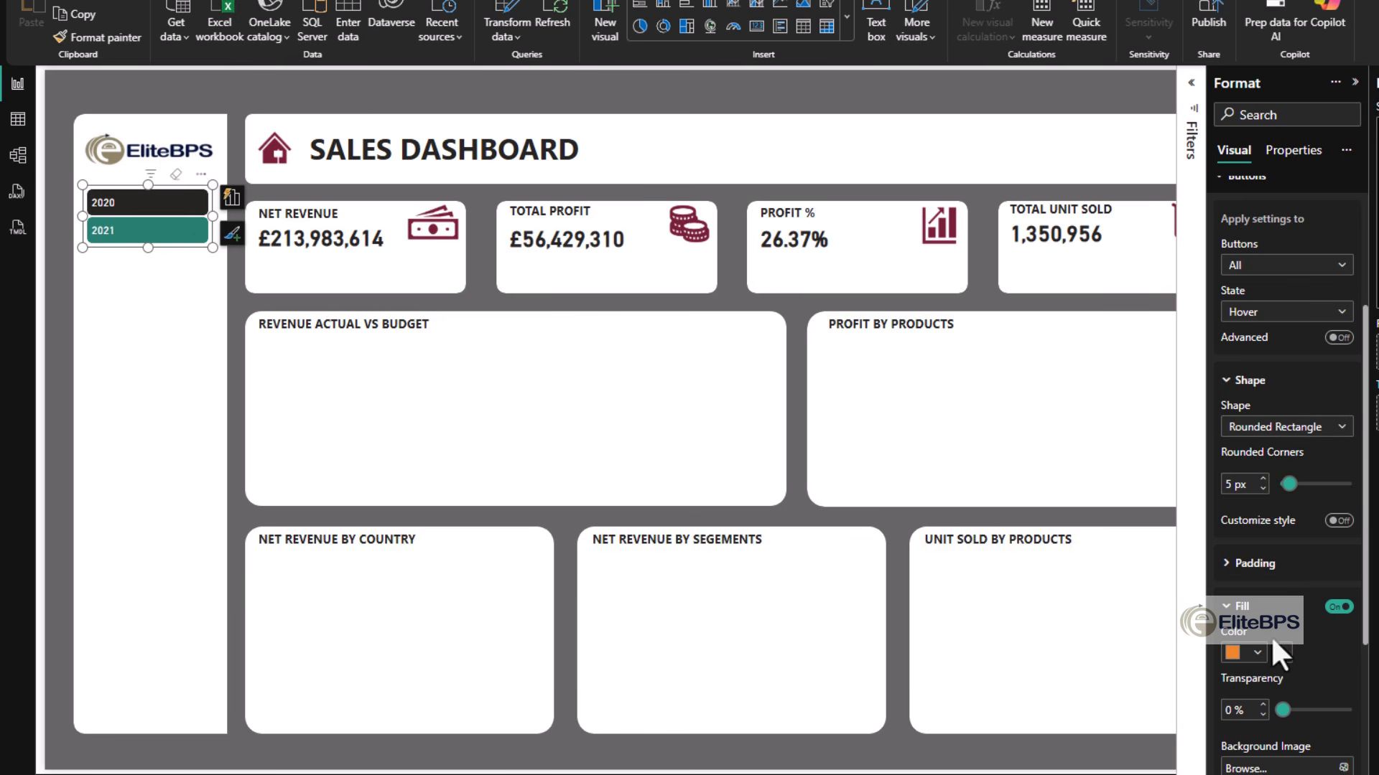
click(1240, 607)
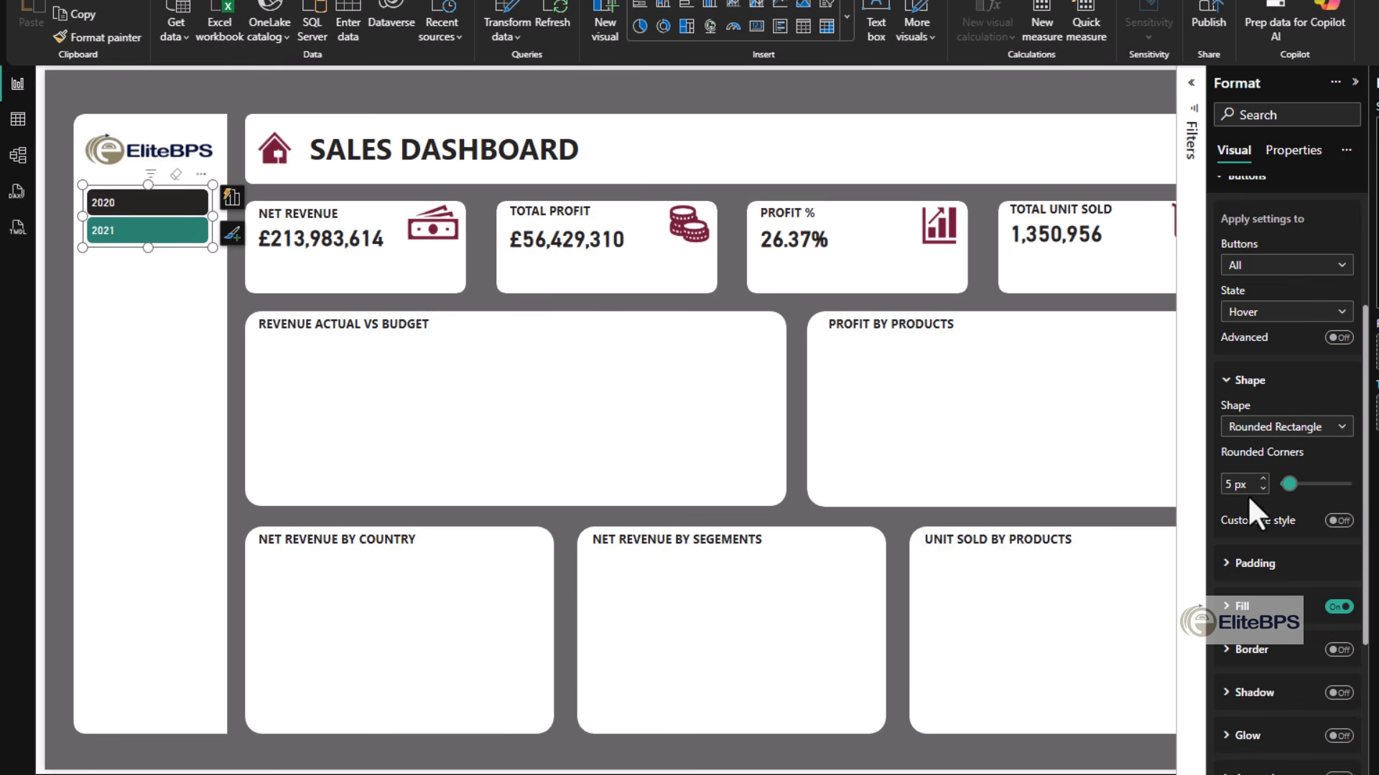
click(1253, 312)
click(1249, 420)
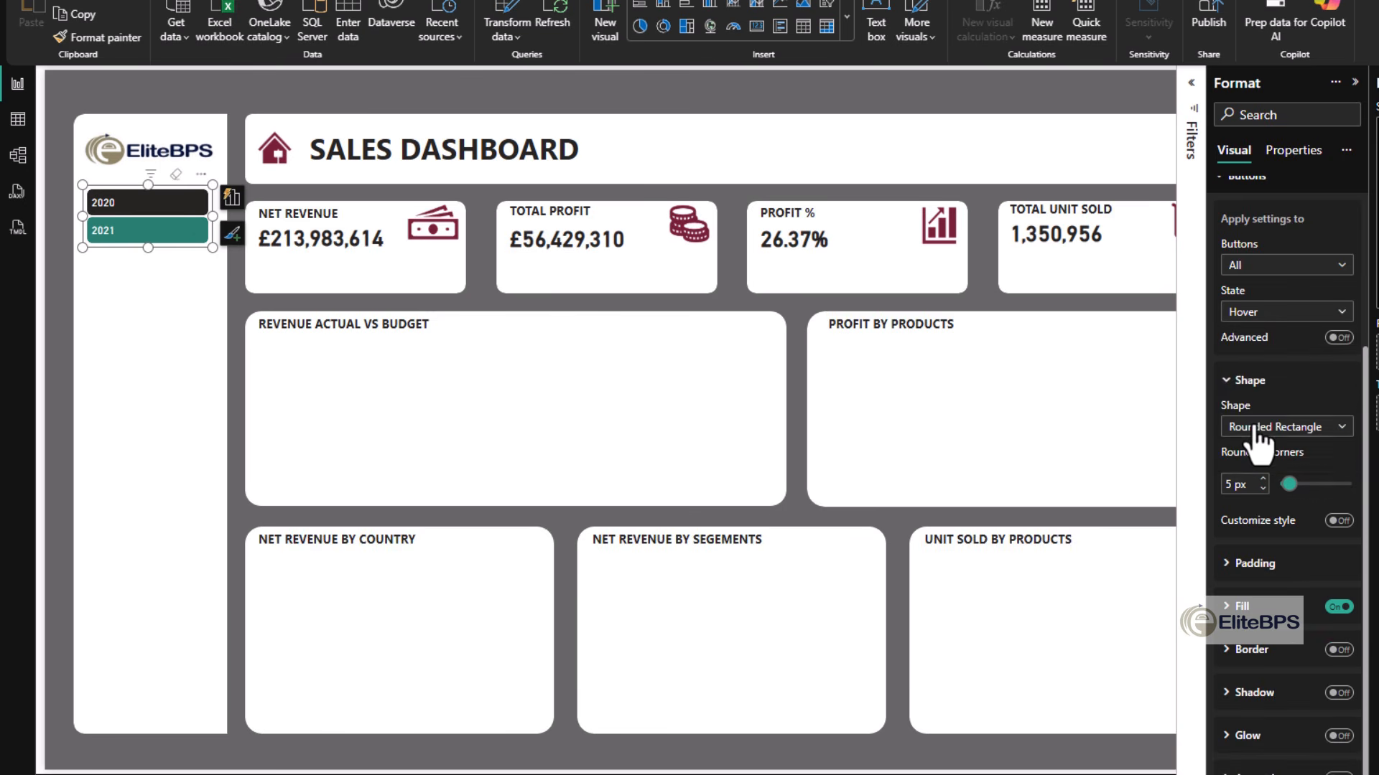
click(1240, 607)
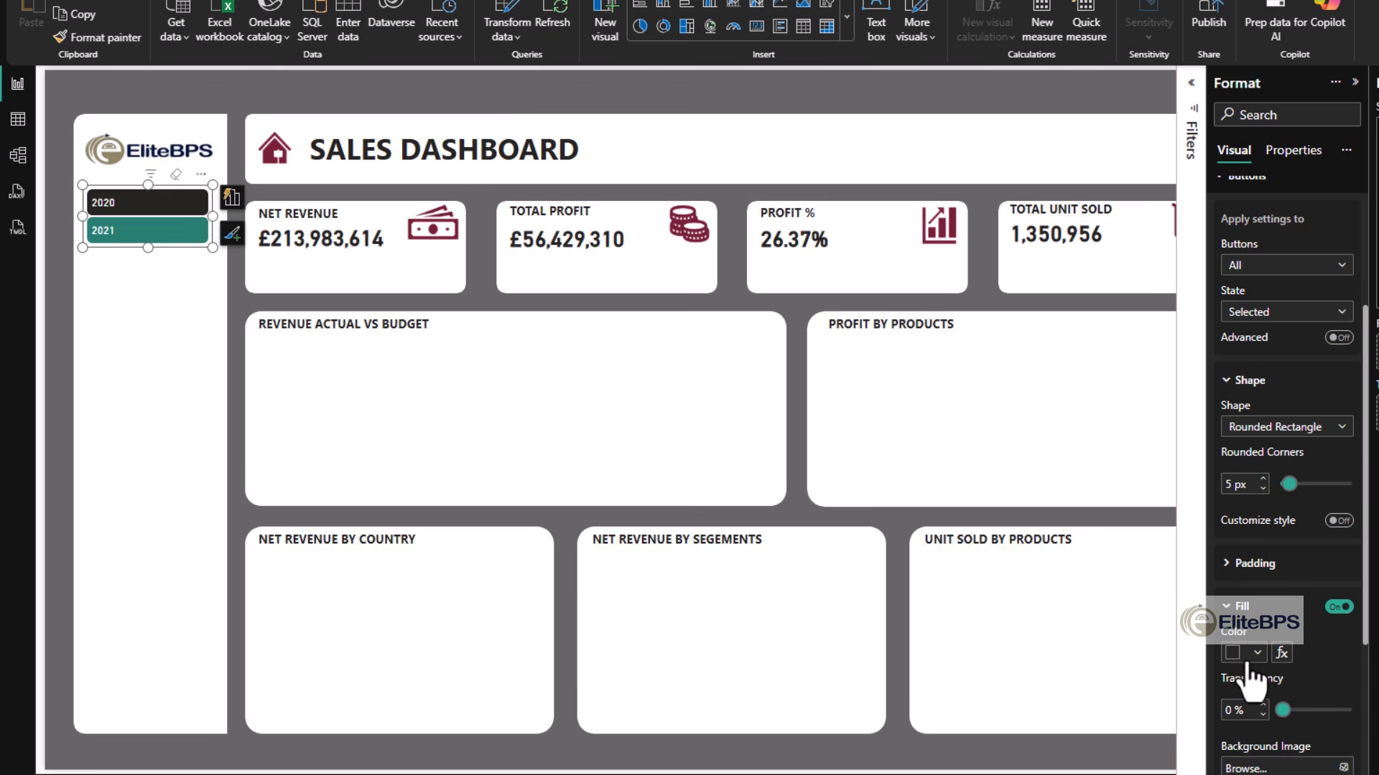
click(1255, 653)
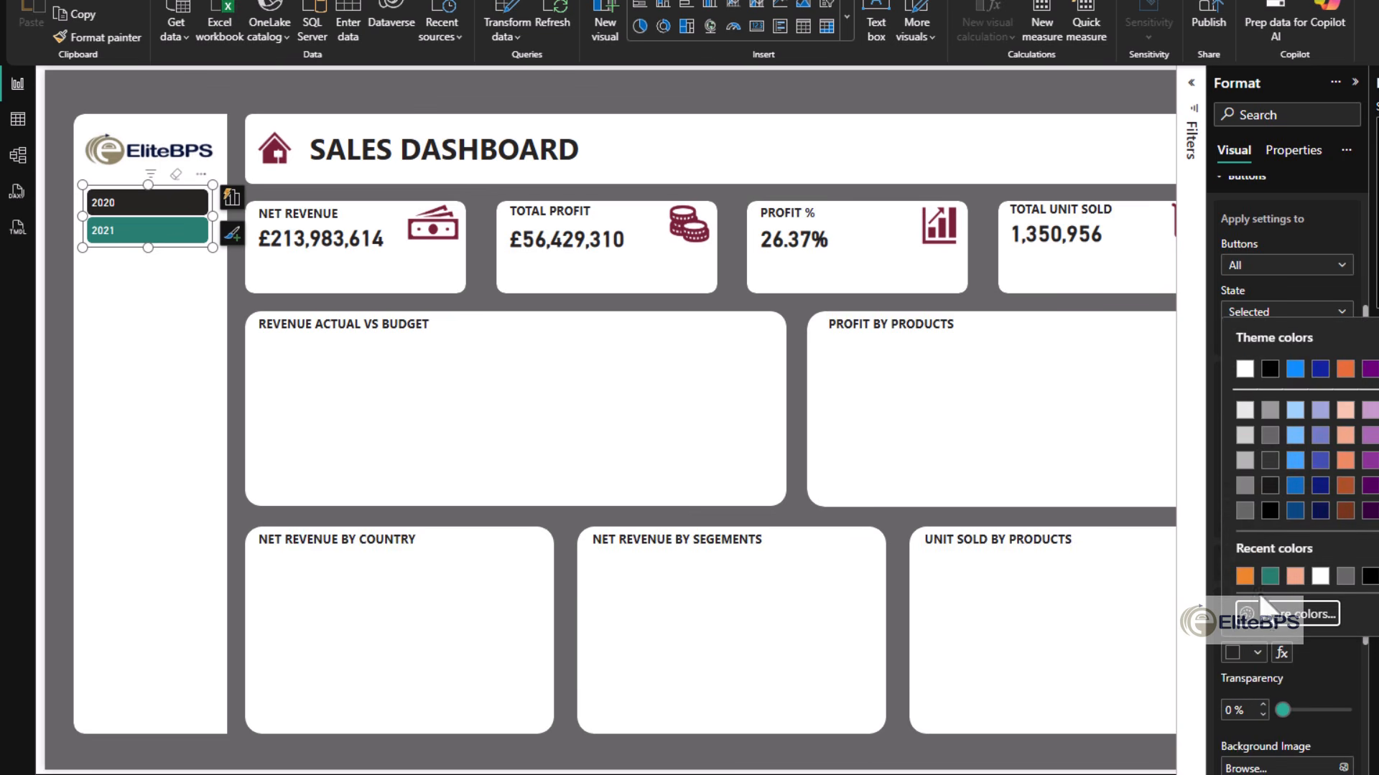
click(1244, 576)
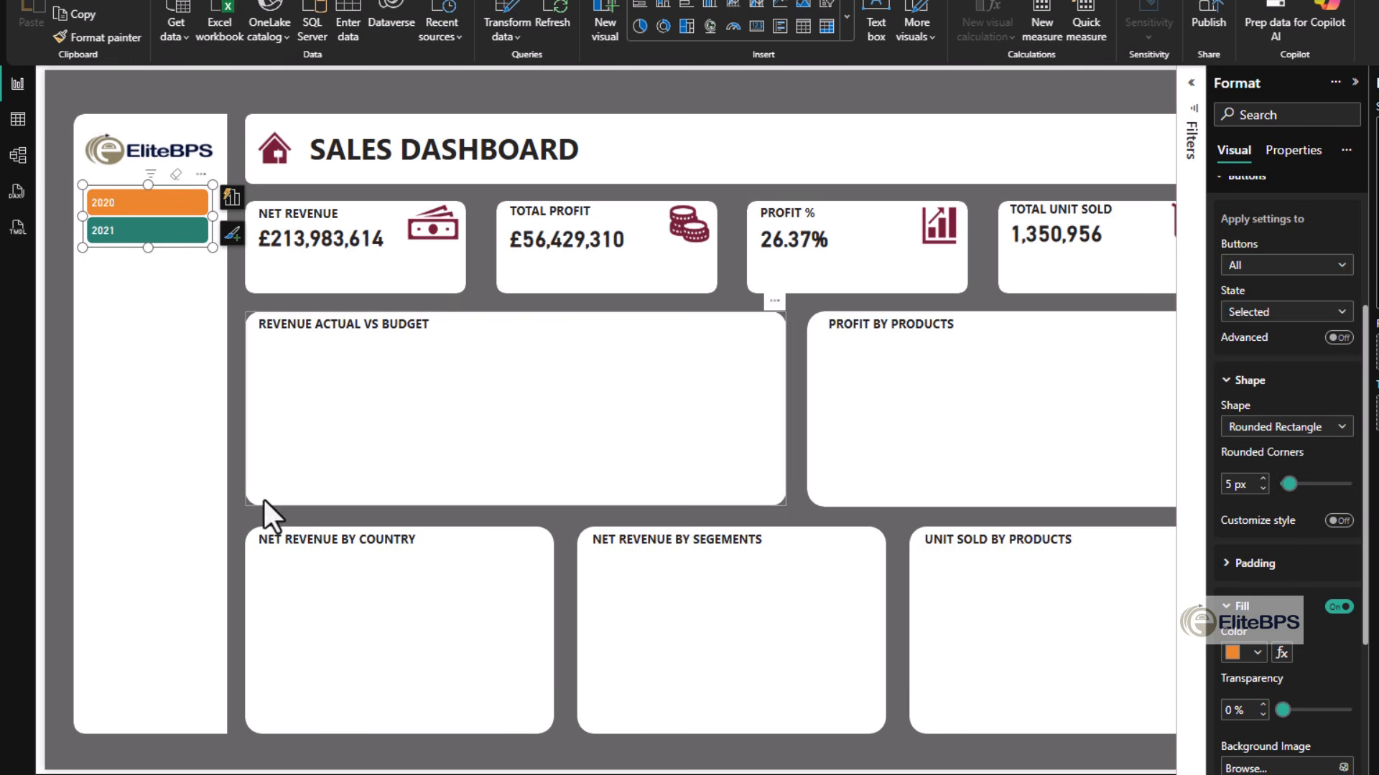
- Make three copies of the year slicer, placing two lower in the sidebar and one in the Sales Dashboard header
click(141, 389)
click(183, 247)
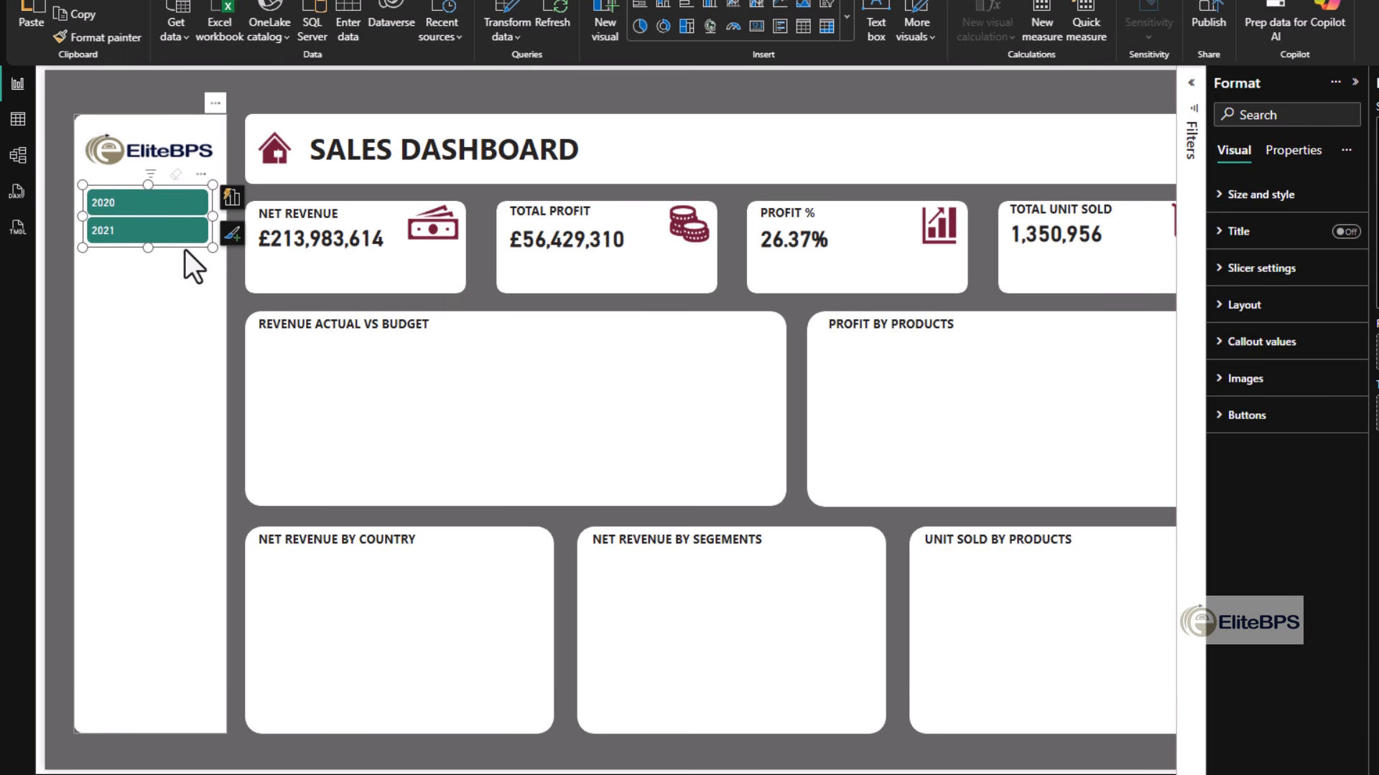
key(ctrl+c)
key(ctrl+v)
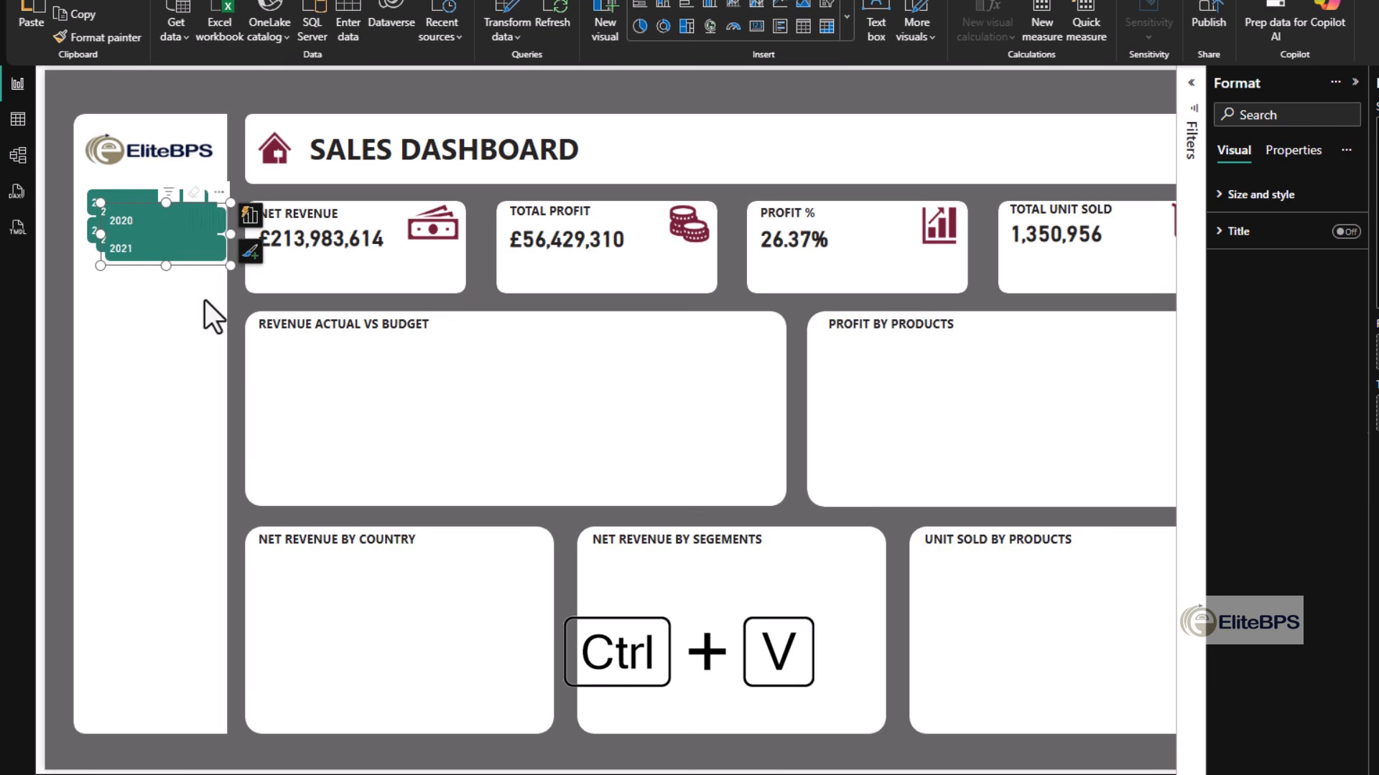
drag(193, 267, 161, 663)
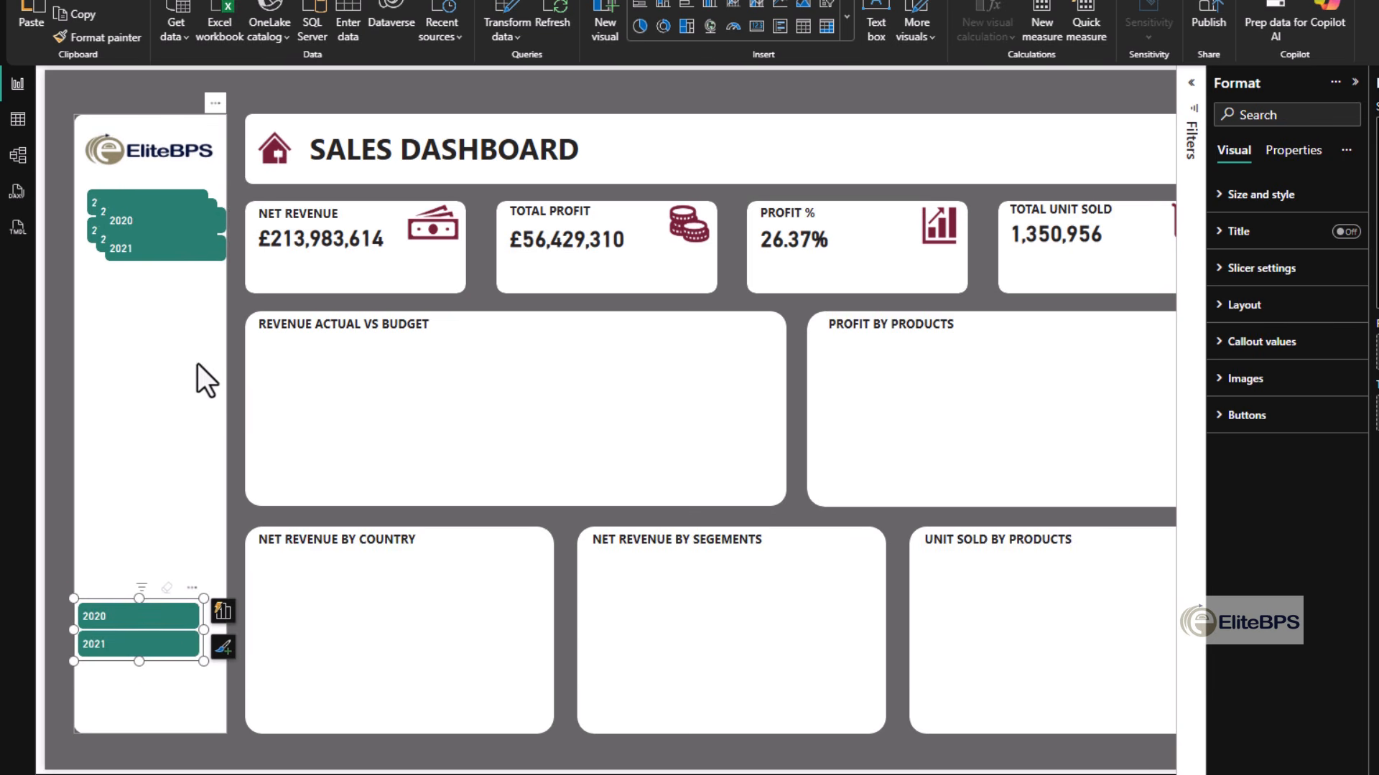
drag(200, 265, 176, 509)
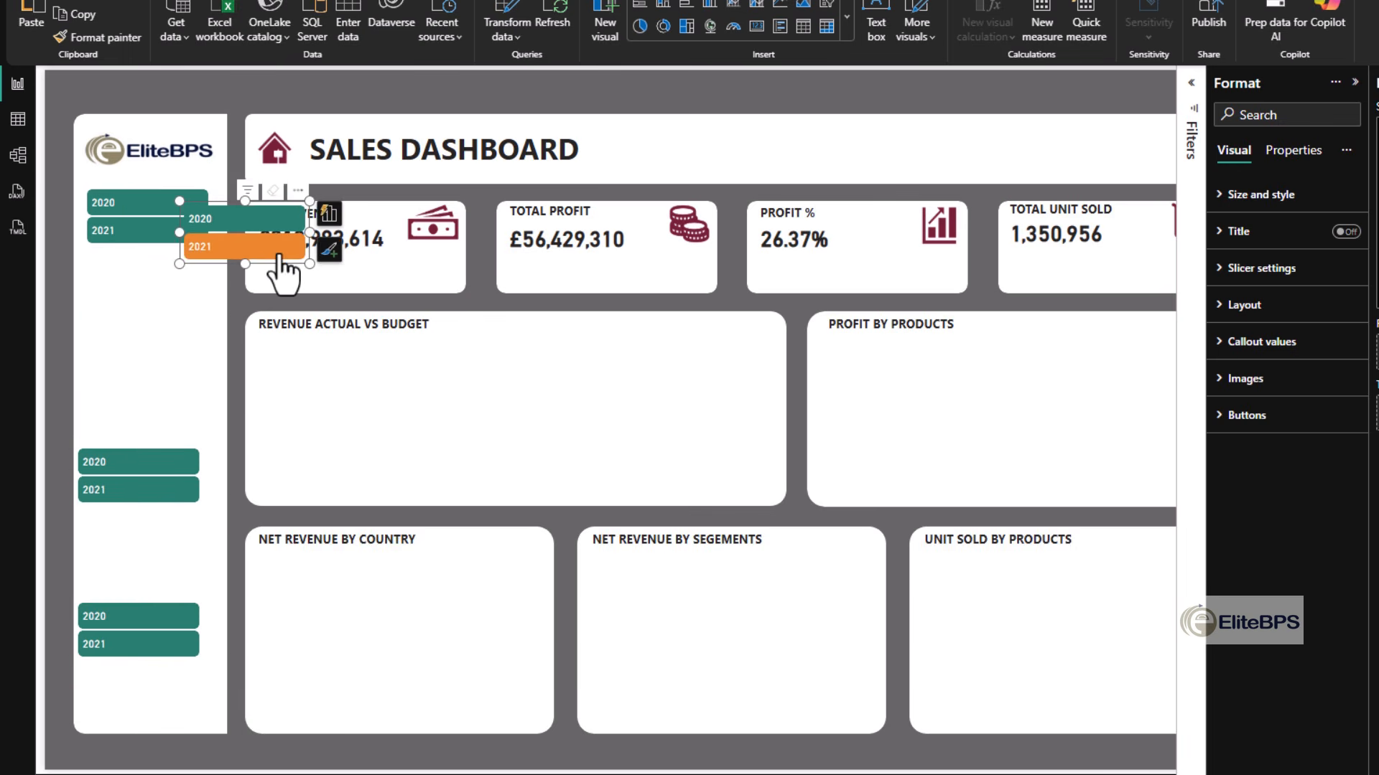
drag(213, 266, 957, 170)
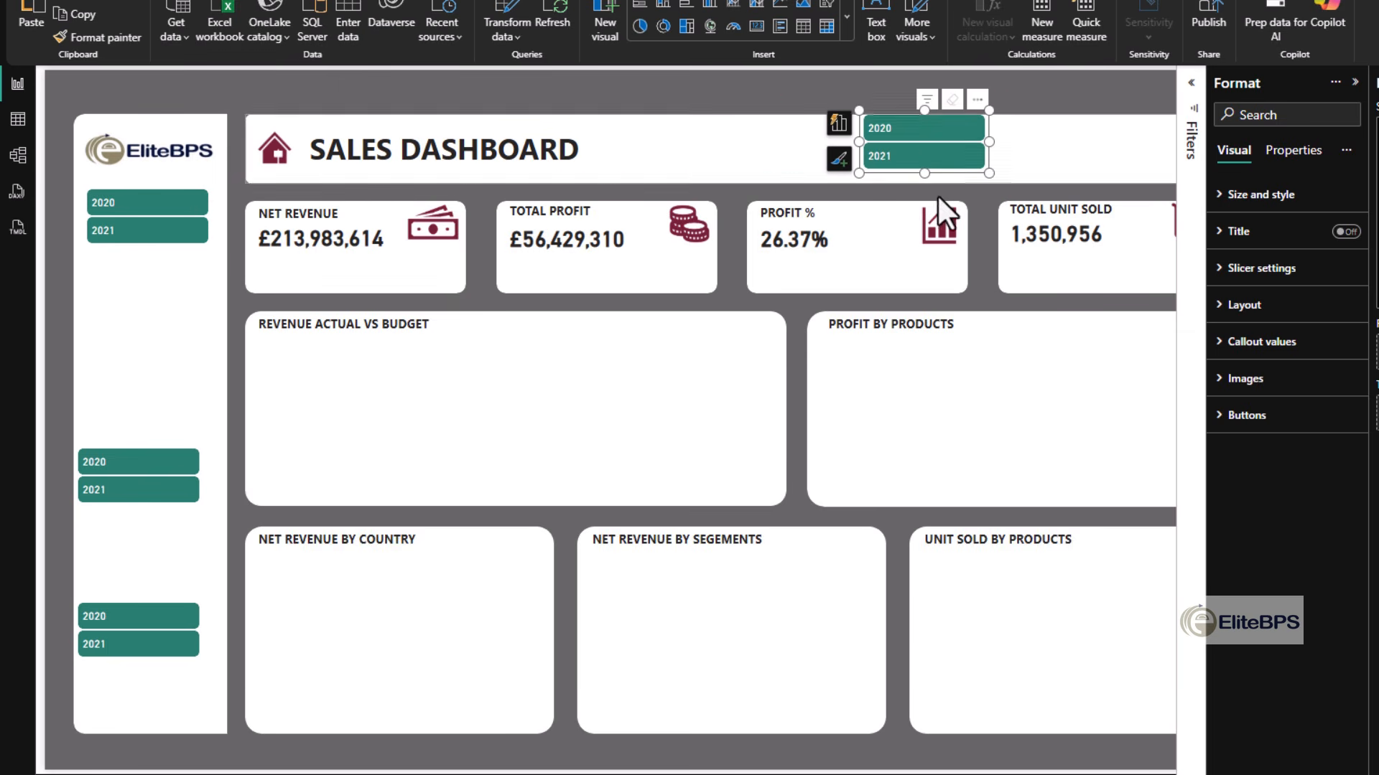
- Replace the Year field with the Calendar table's MonthName in the slicer copy at the sidebar's middle
click(179, 462)
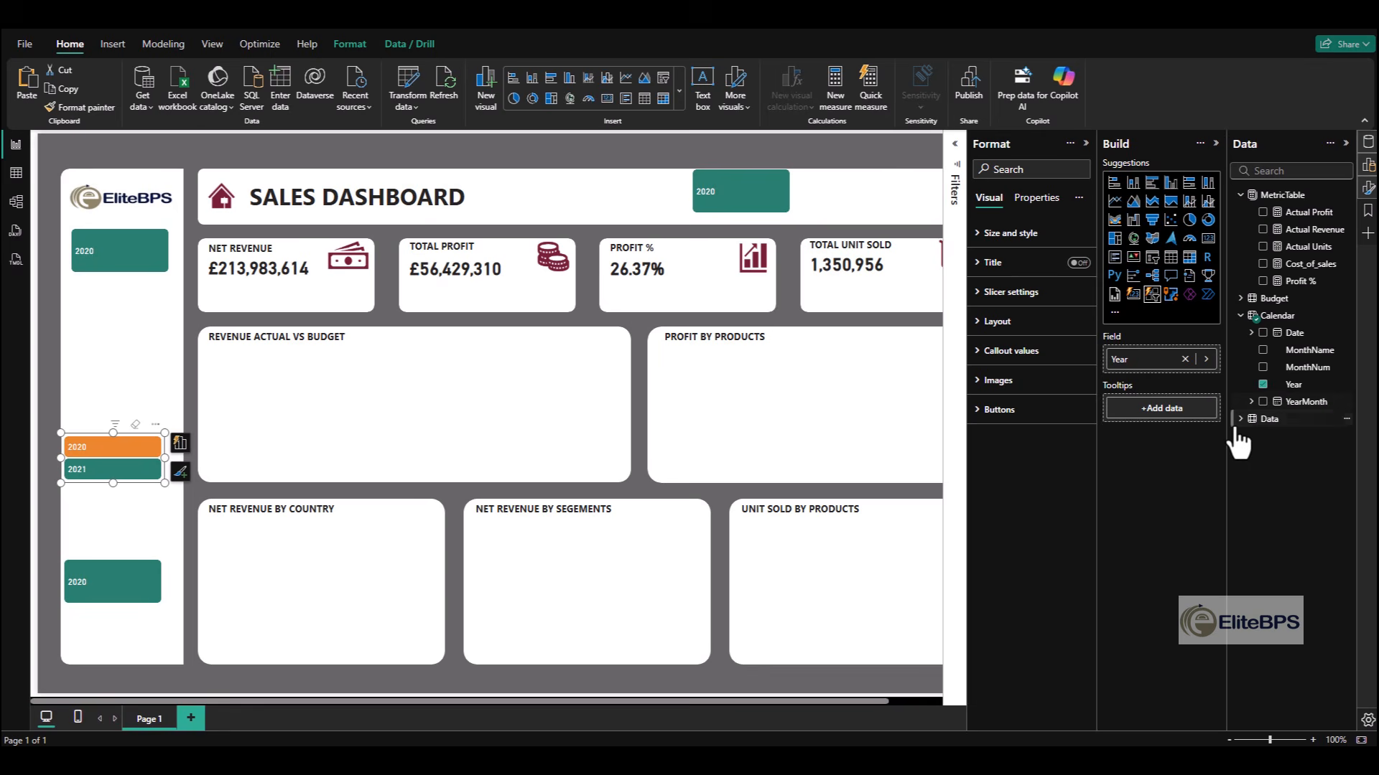
click(1262, 384)
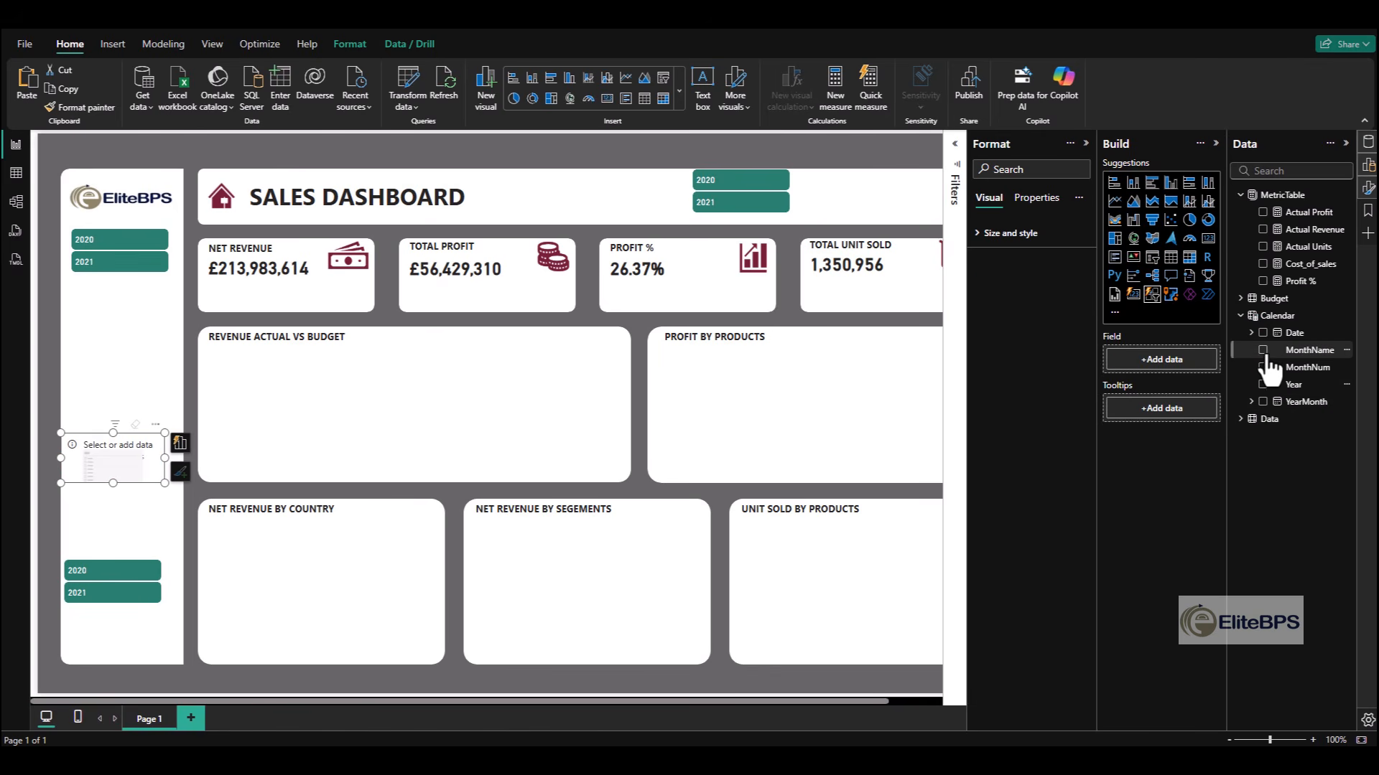
click(1262, 350)
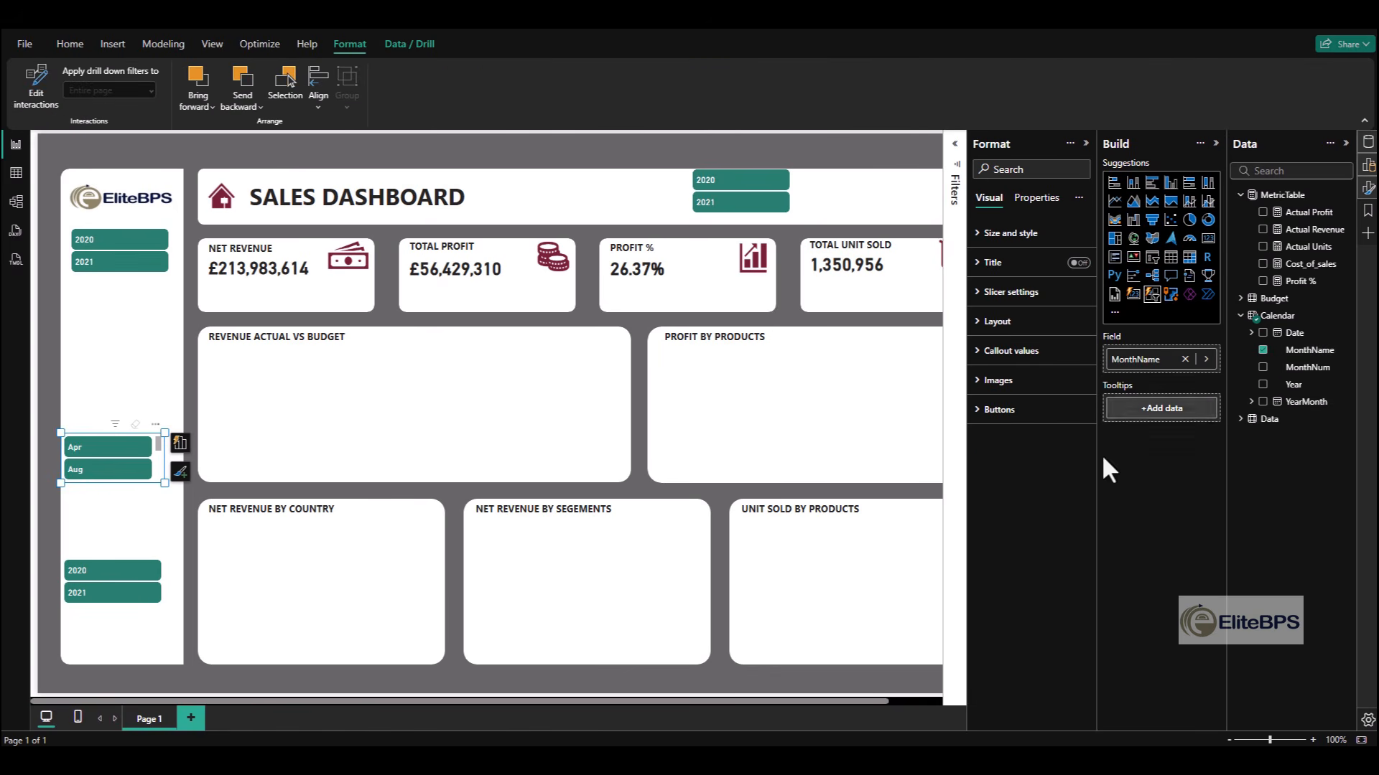
- Set the month slicer's maximum buttons shown to 12 and enlarge it to fill the middle of the sidebar
click(139, 452)
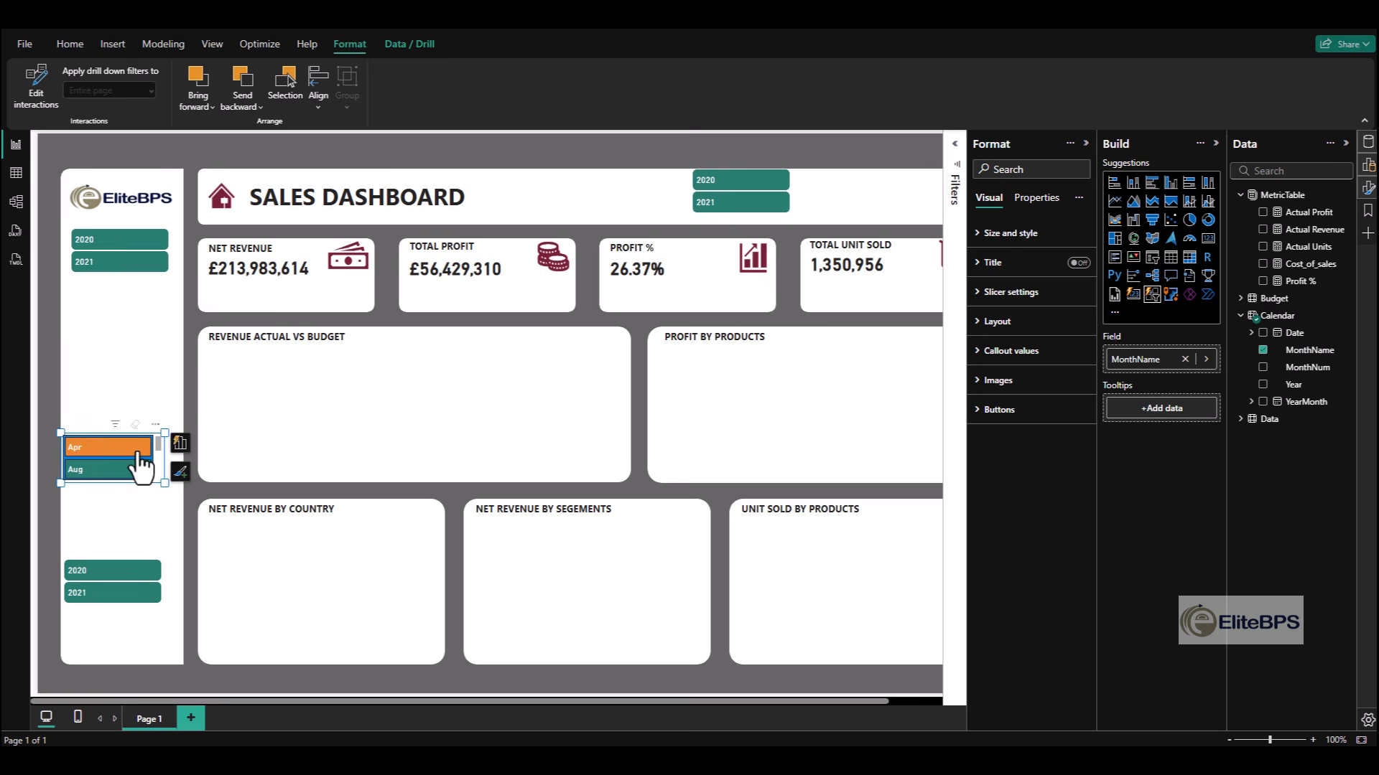
click(1004, 322)
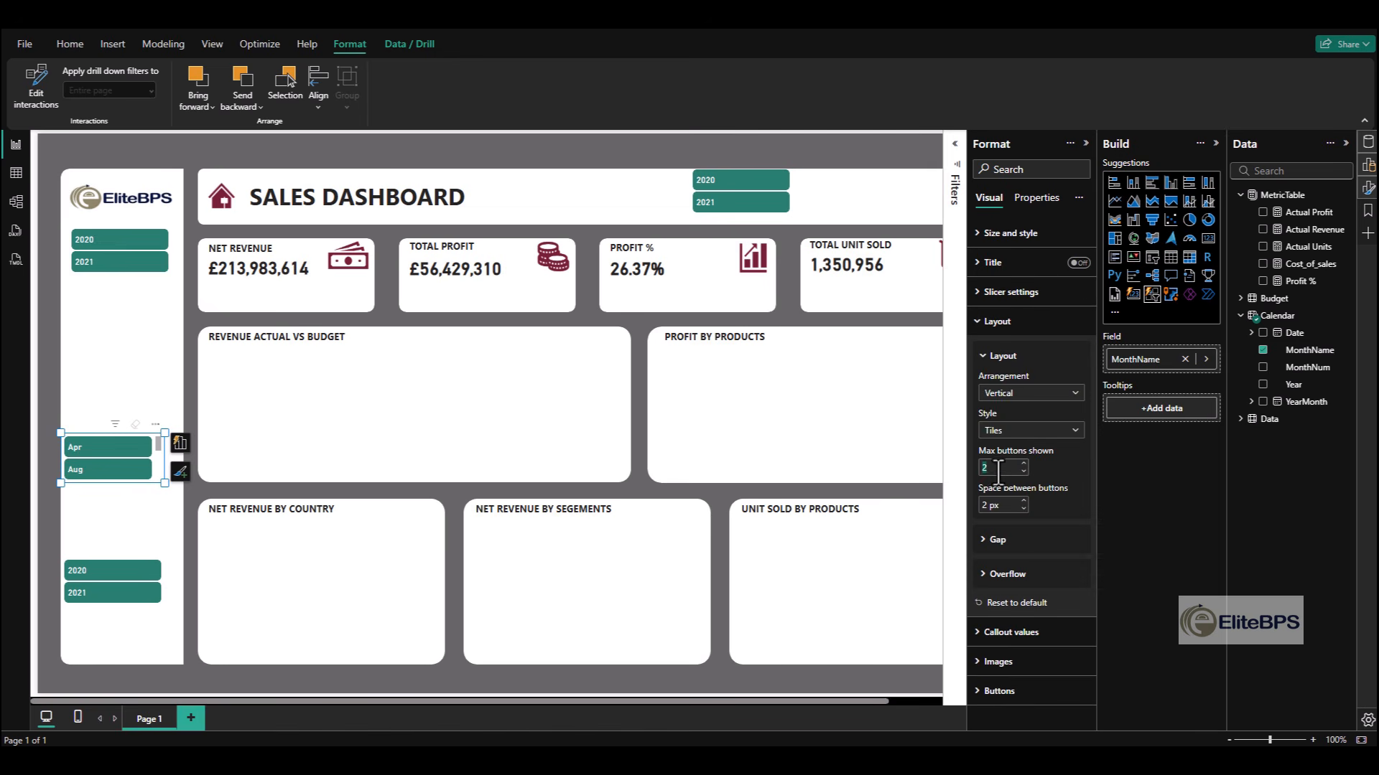
text(12)
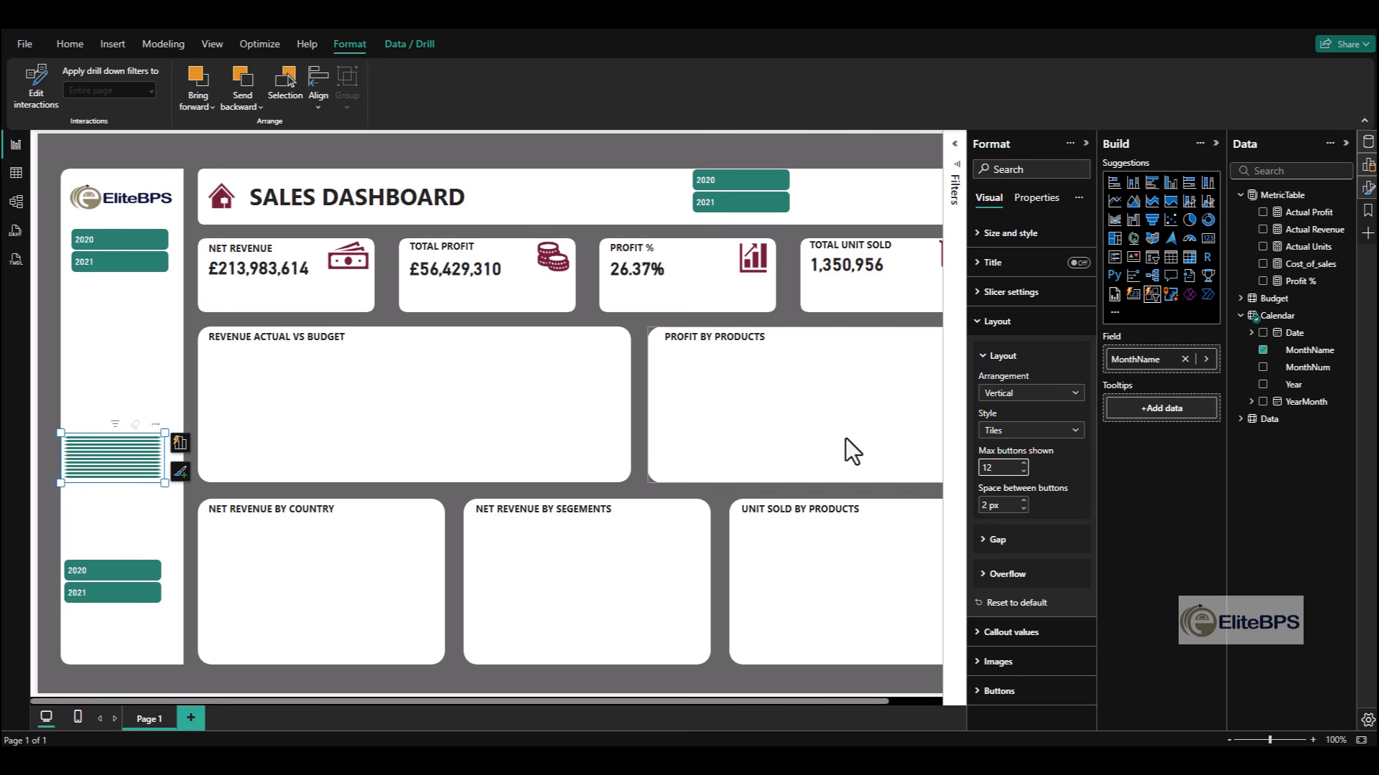
drag(162, 482, 164, 541)
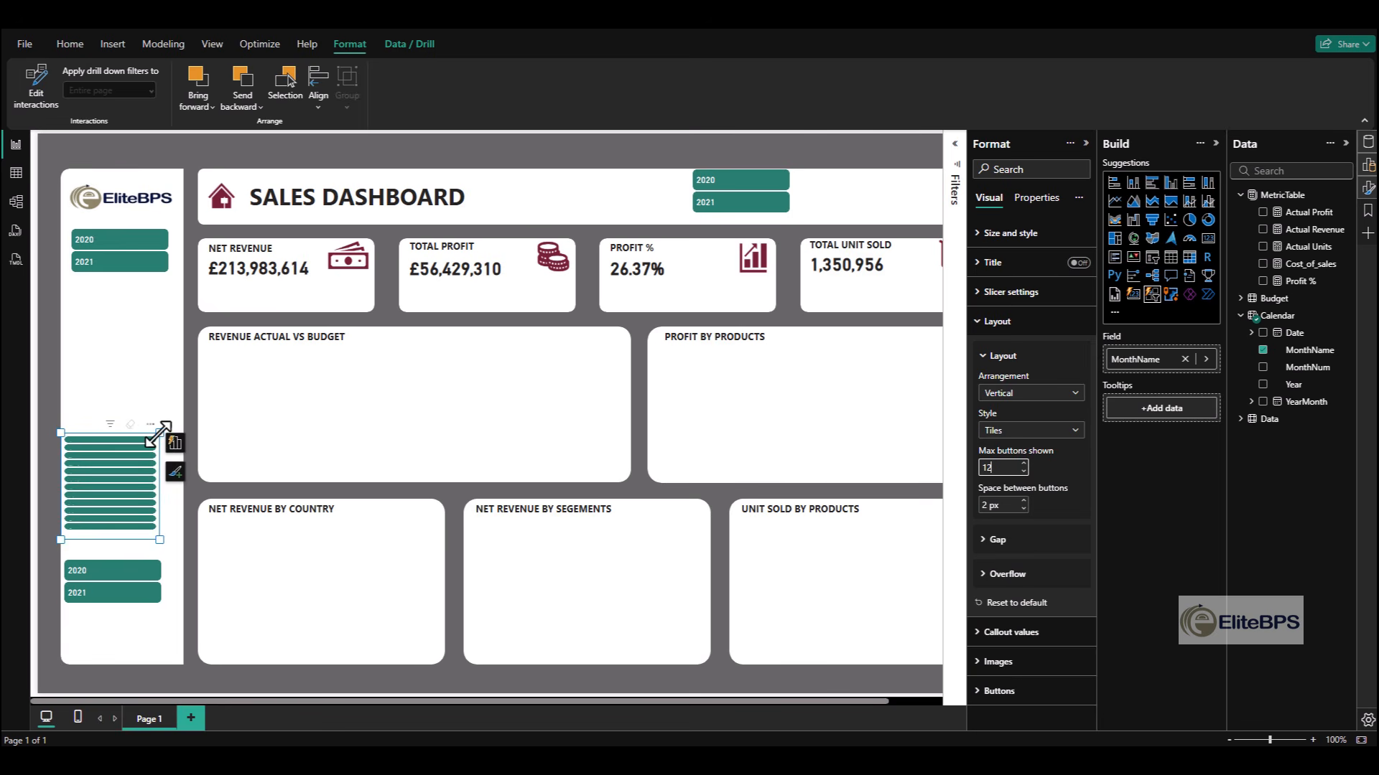
drag(160, 433, 176, 290)
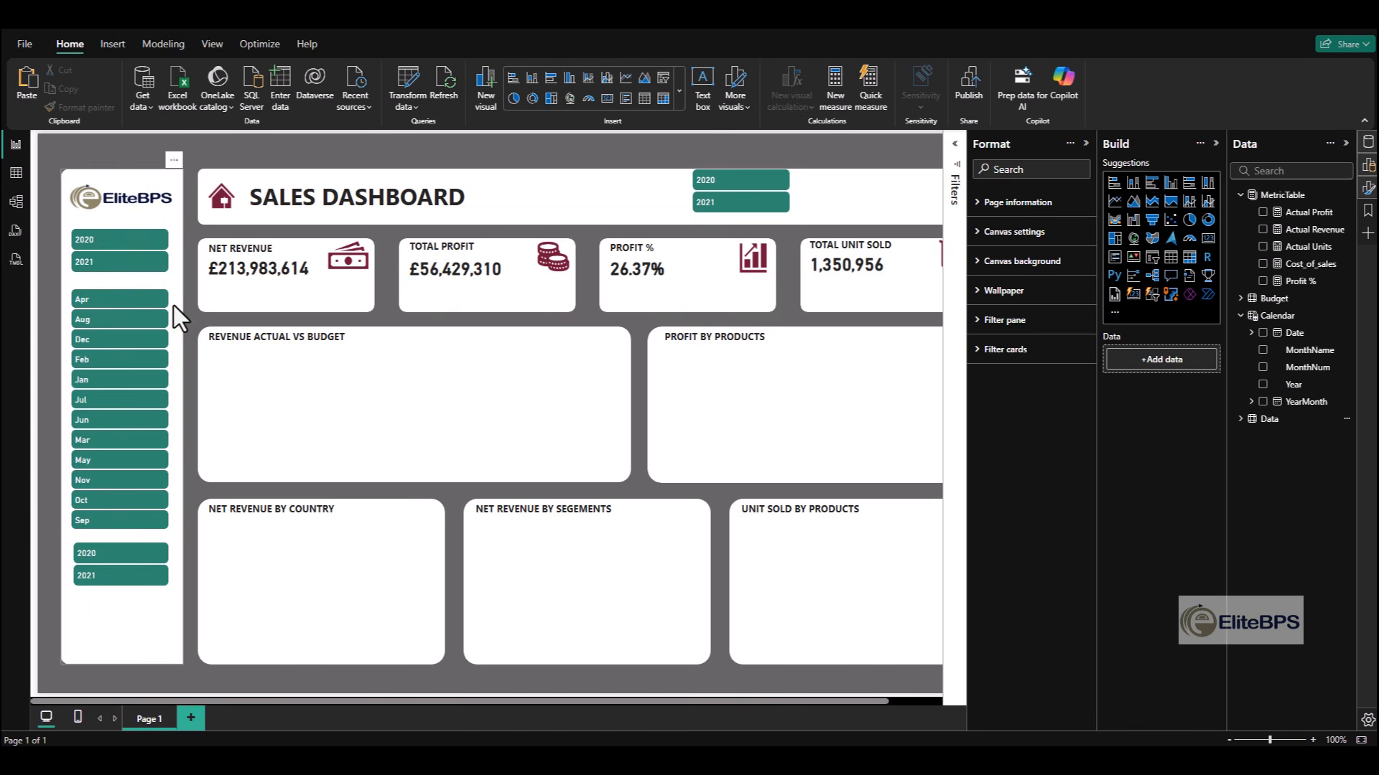
- Select the lowest slicer in the sidebar and expand the Data table's field list
click(119, 588)
click(190, 625)
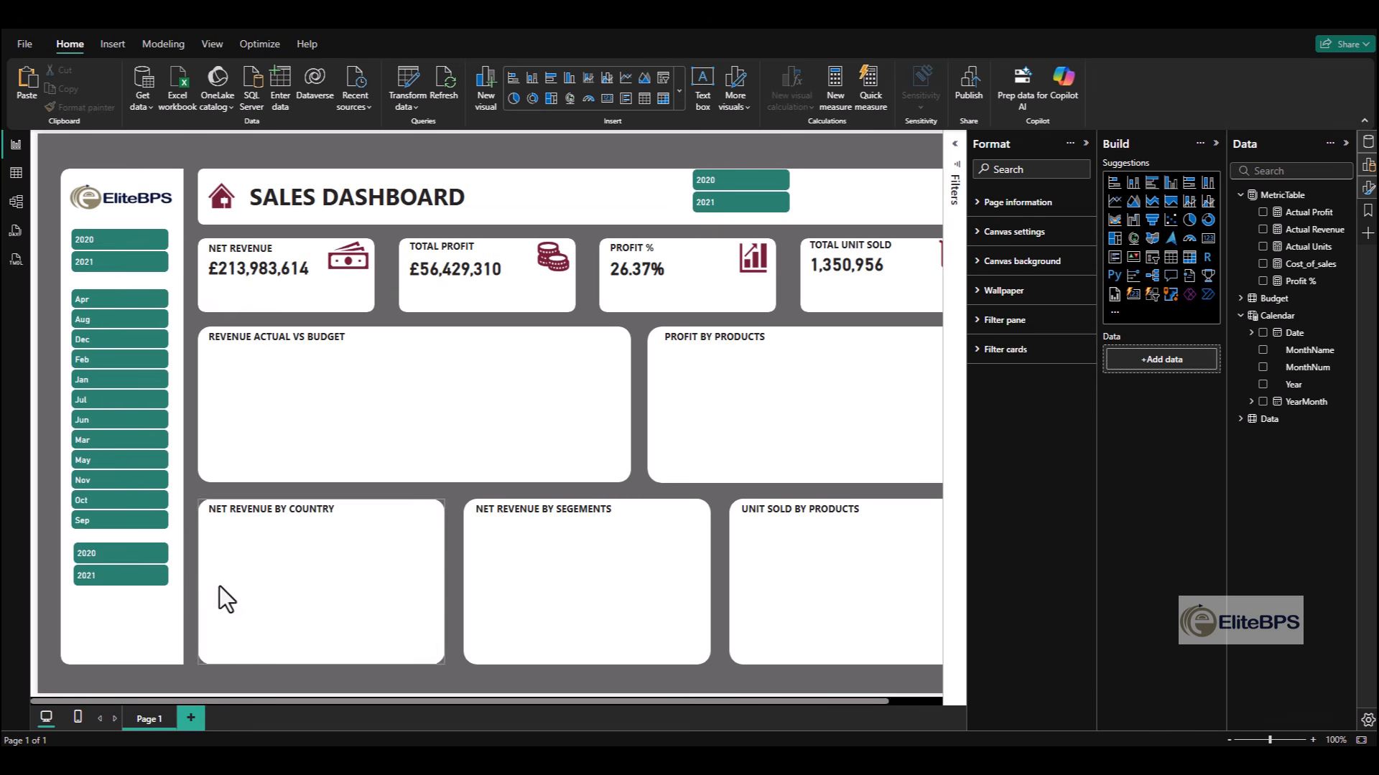
click(152, 576)
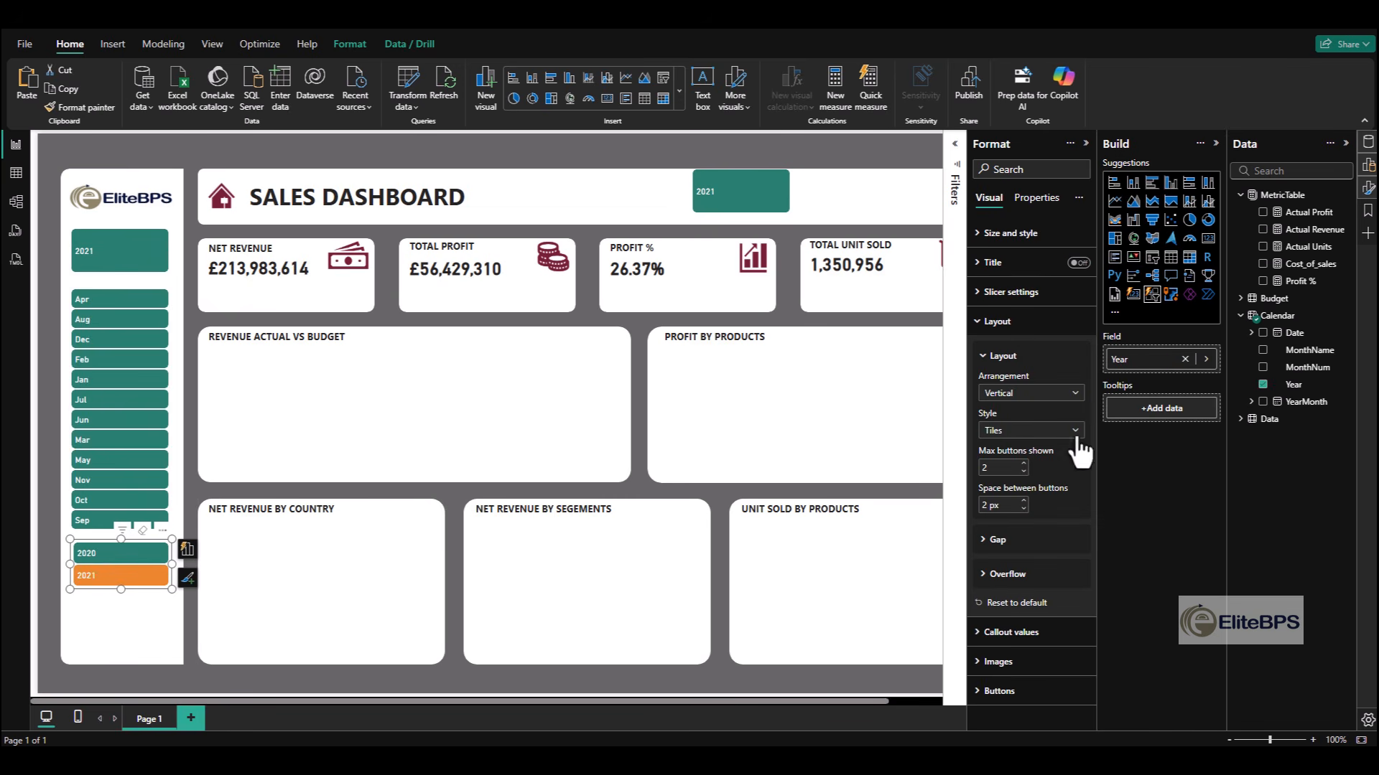
click(1239, 420)
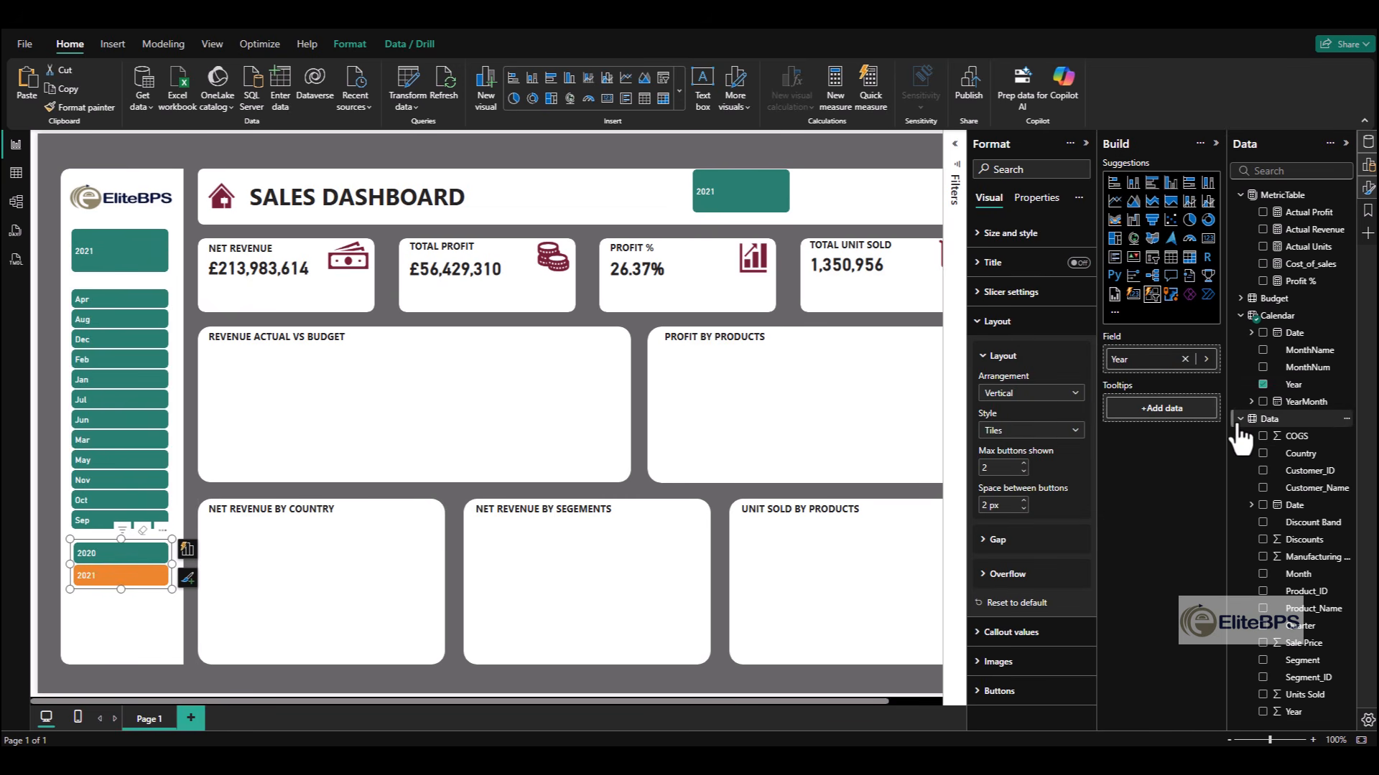
click(1268, 662)
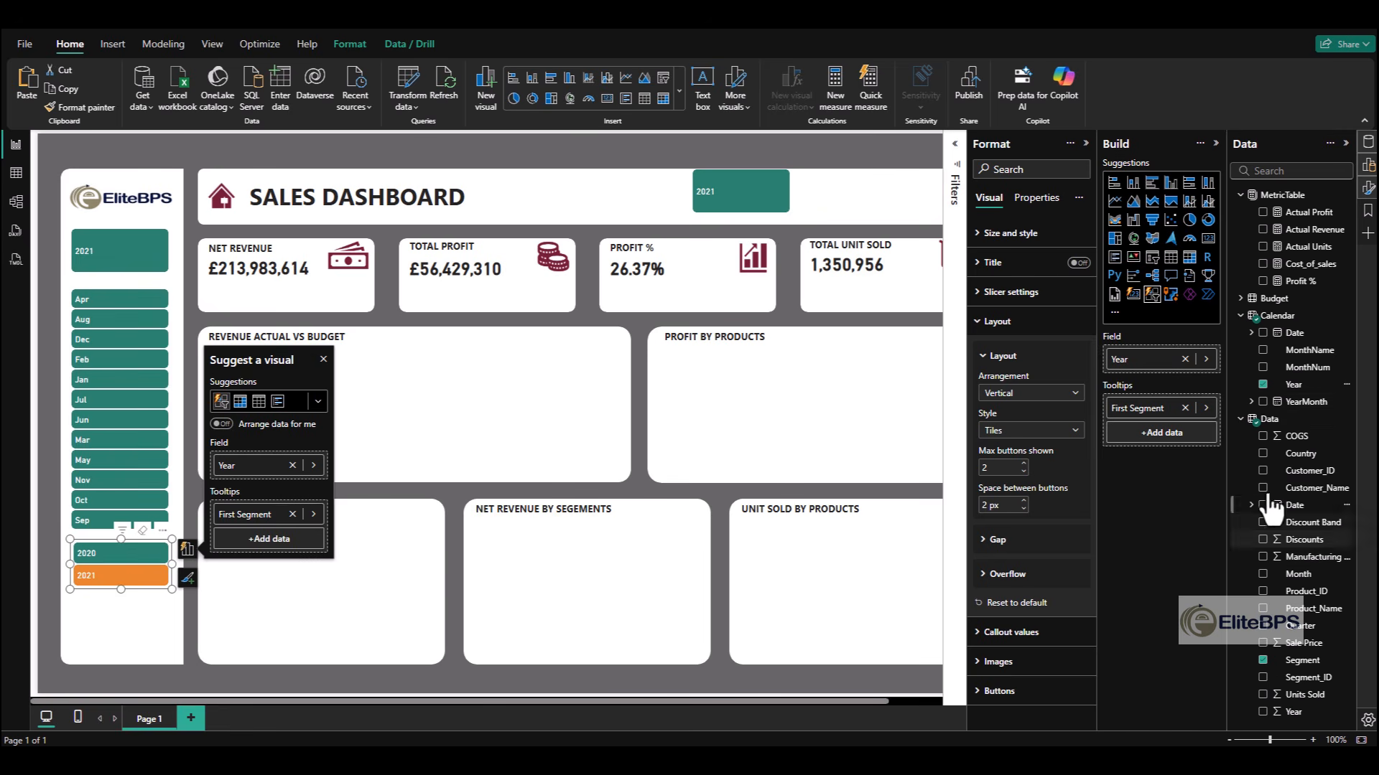
click(1265, 388)
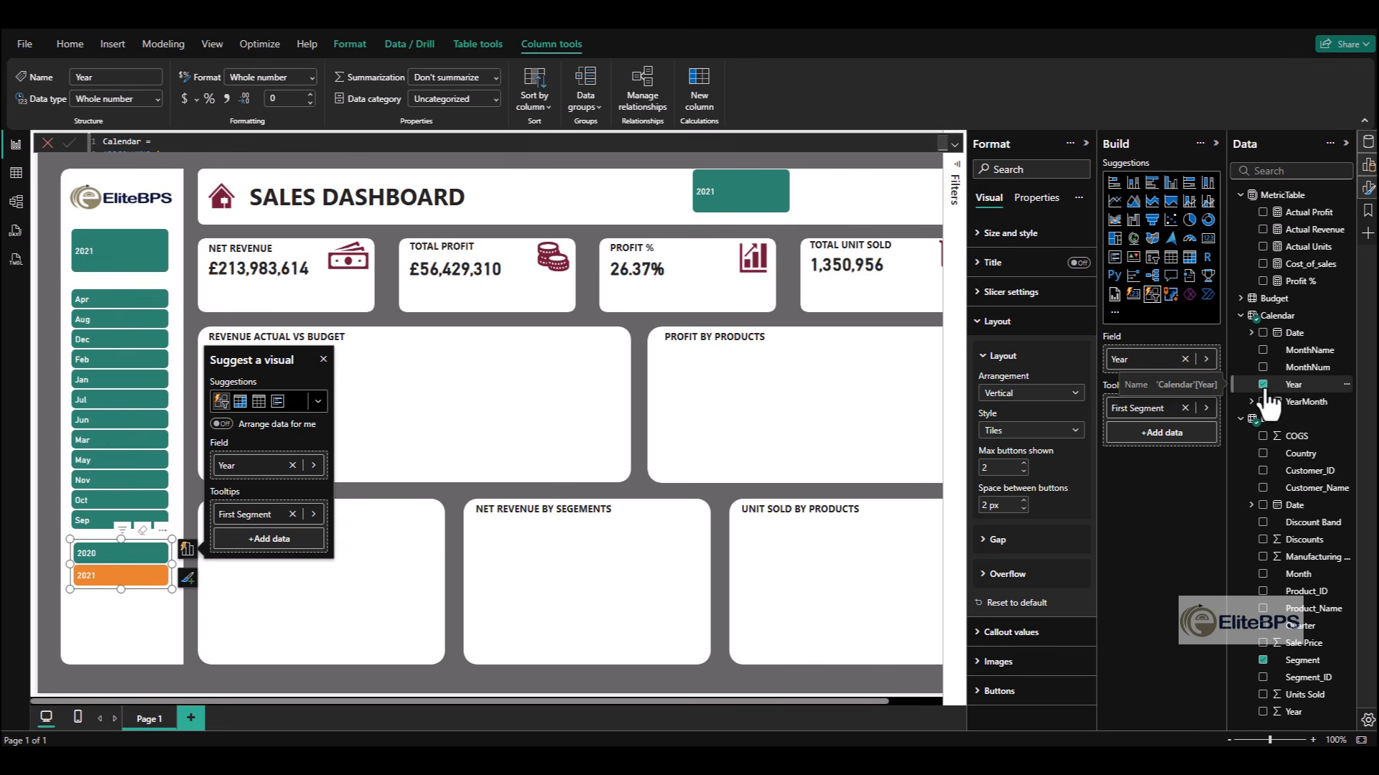
key(ctrl+z)
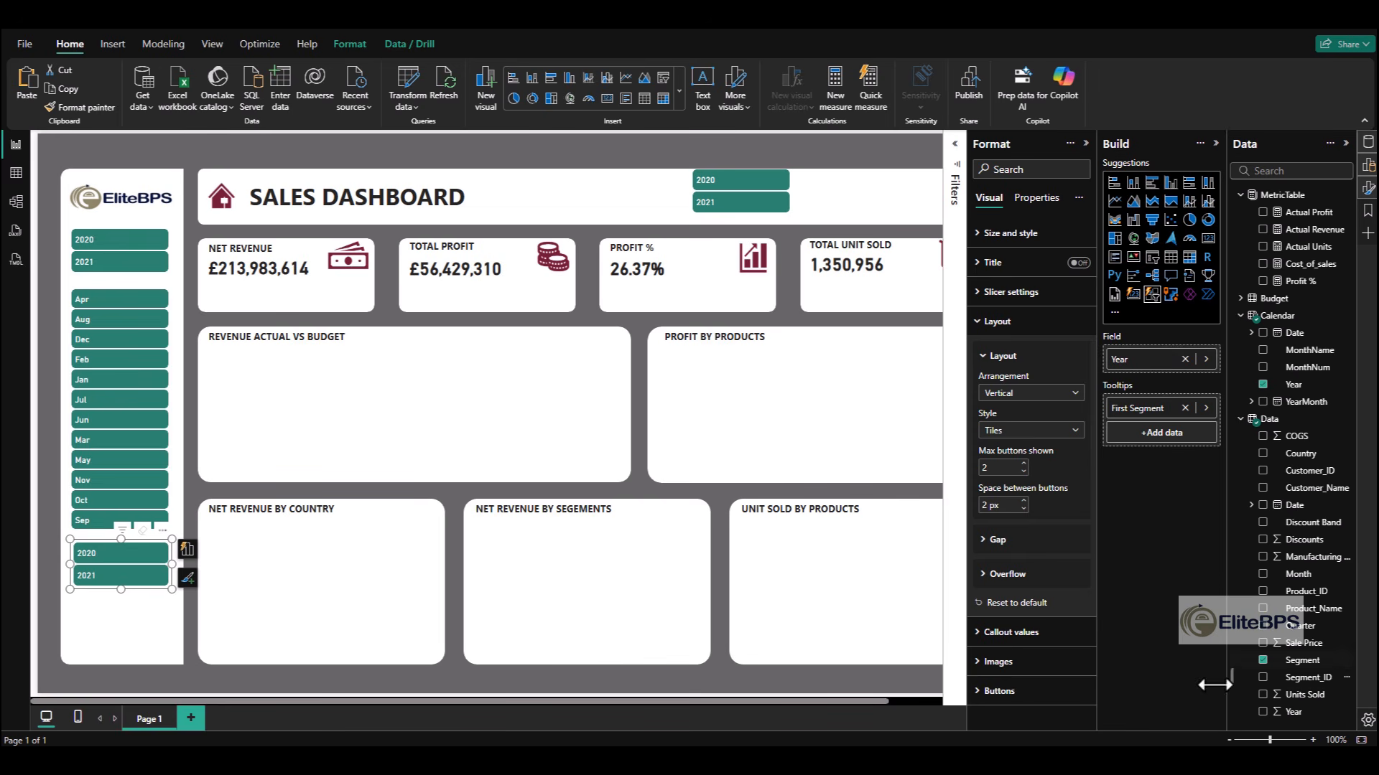
click(1263, 661)
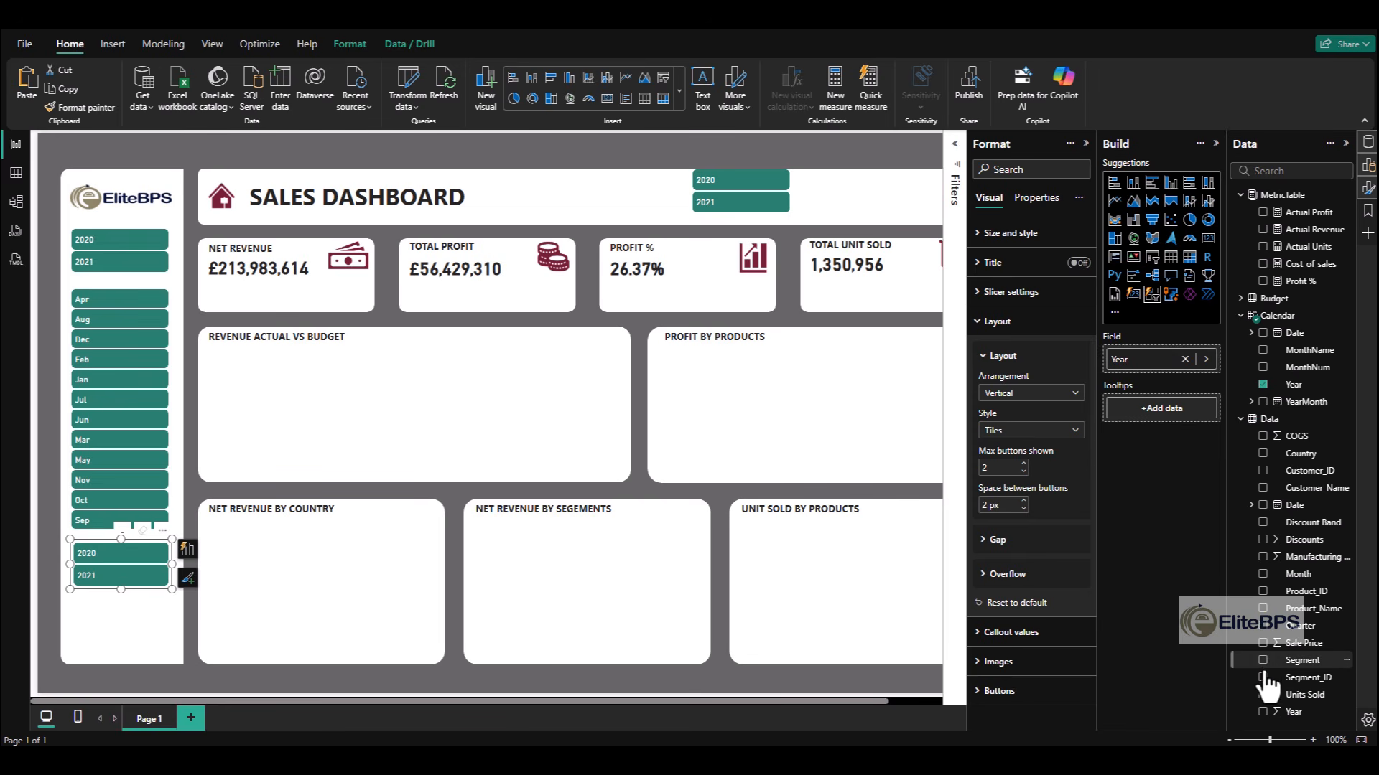
- Replace Year with the Data table's Segment field in the sidebar's lowest slicer and enlarge it to show five buttons
click(1262, 385)
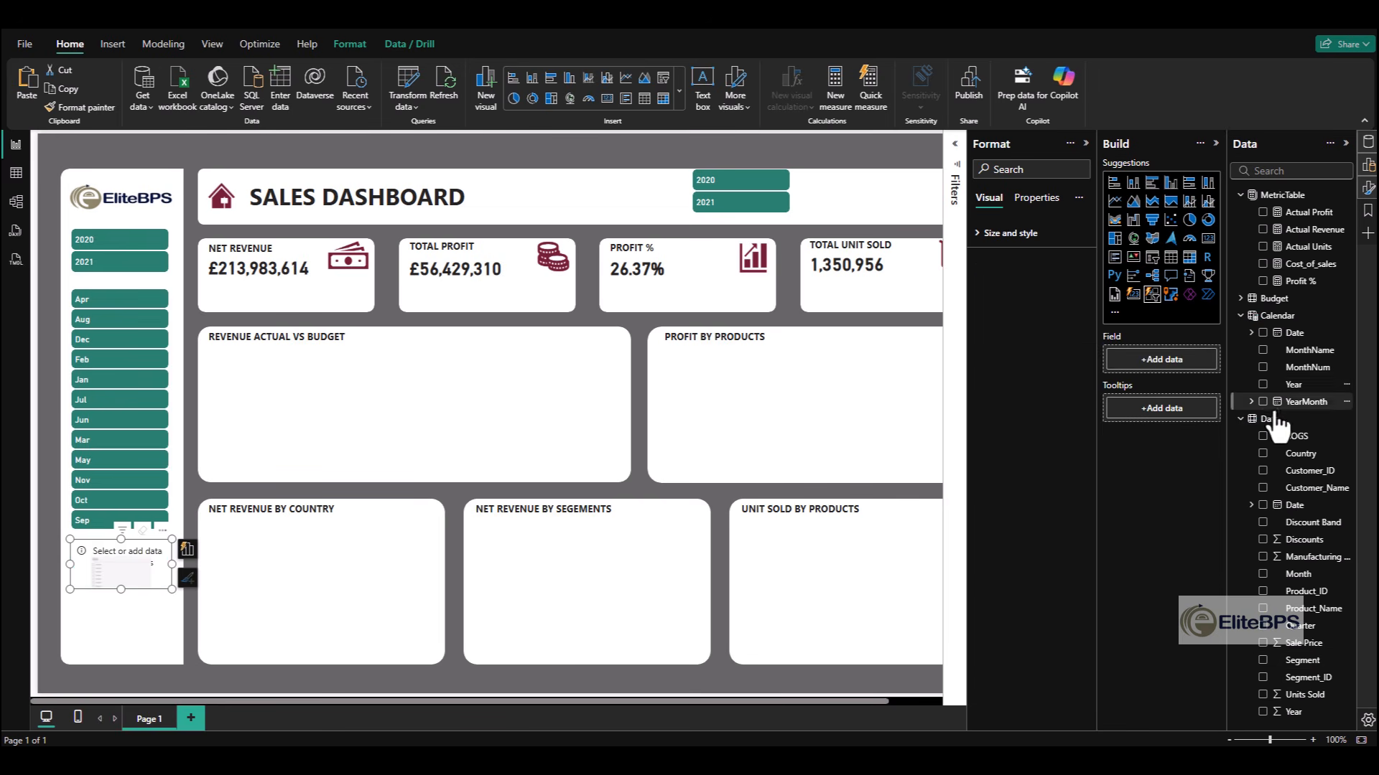
click(1263, 660)
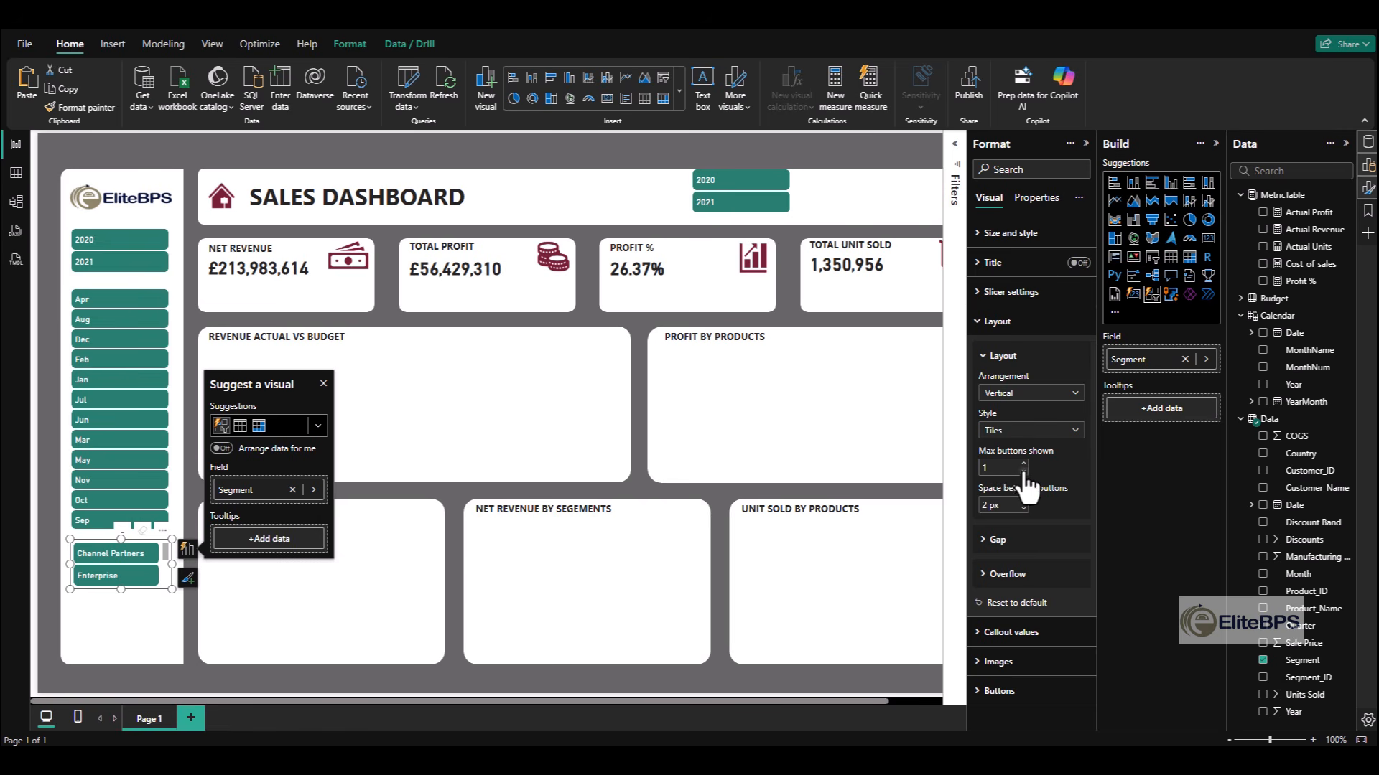
click(1023, 472)
click(1023, 463)
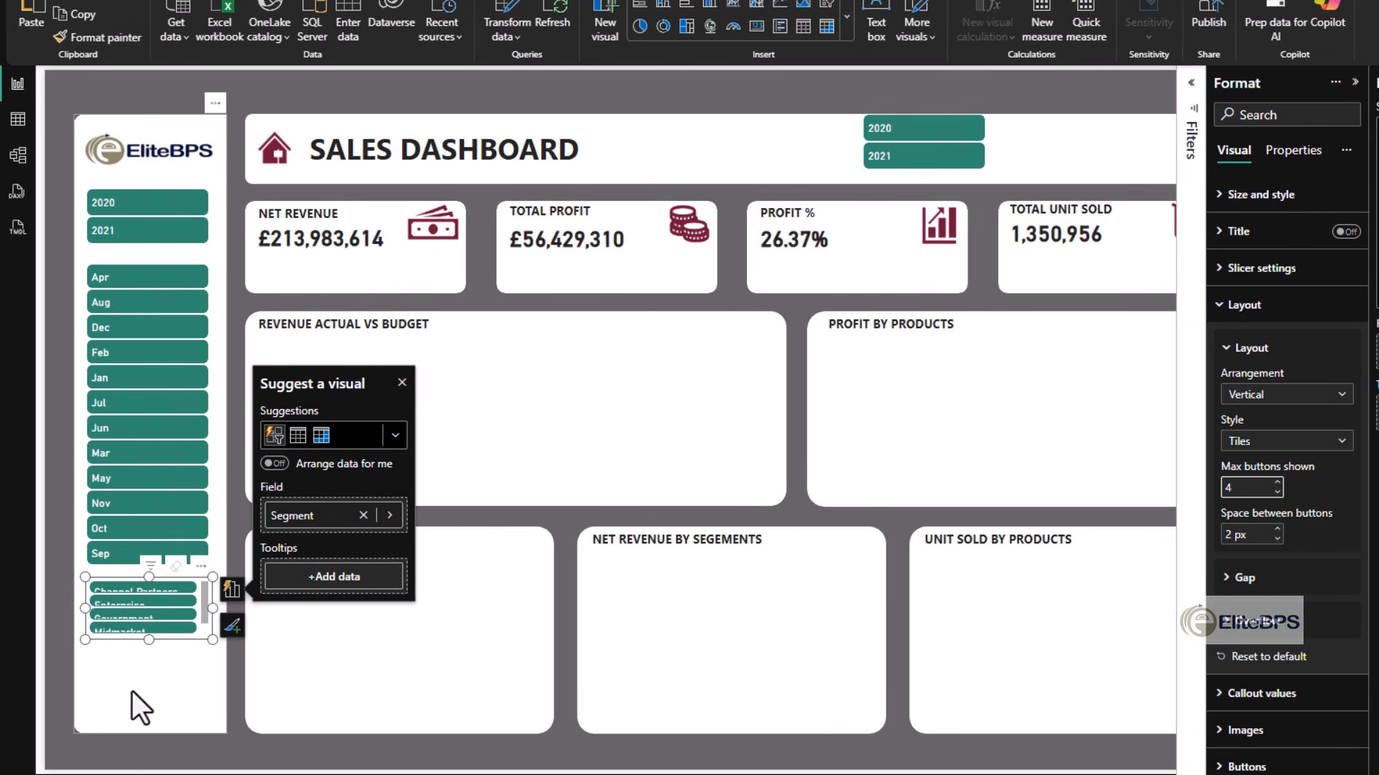
drag(147, 646, 145, 713)
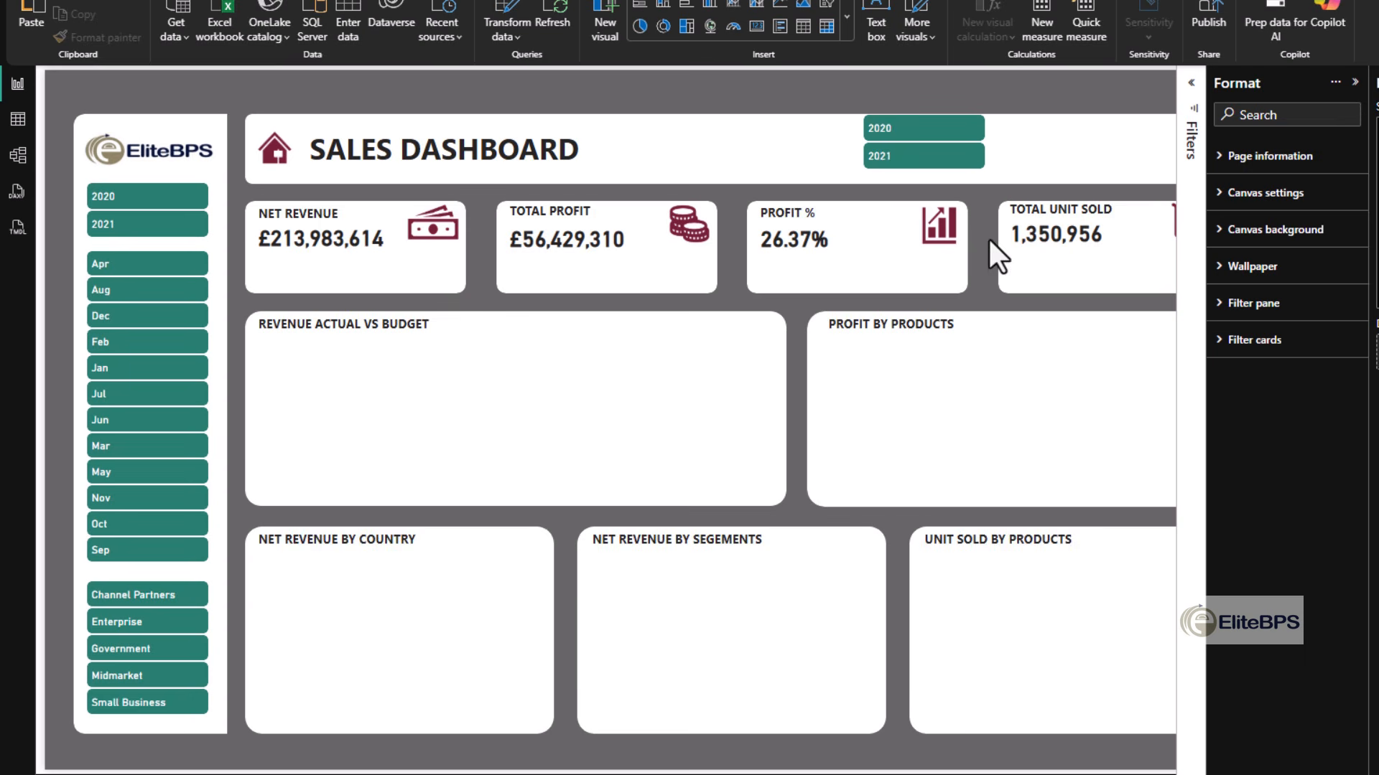
- Turn the header's year slicer into a horizontal Quarter slicer showing 4 buttons, resized to a wide, low strip
click(959, 168)
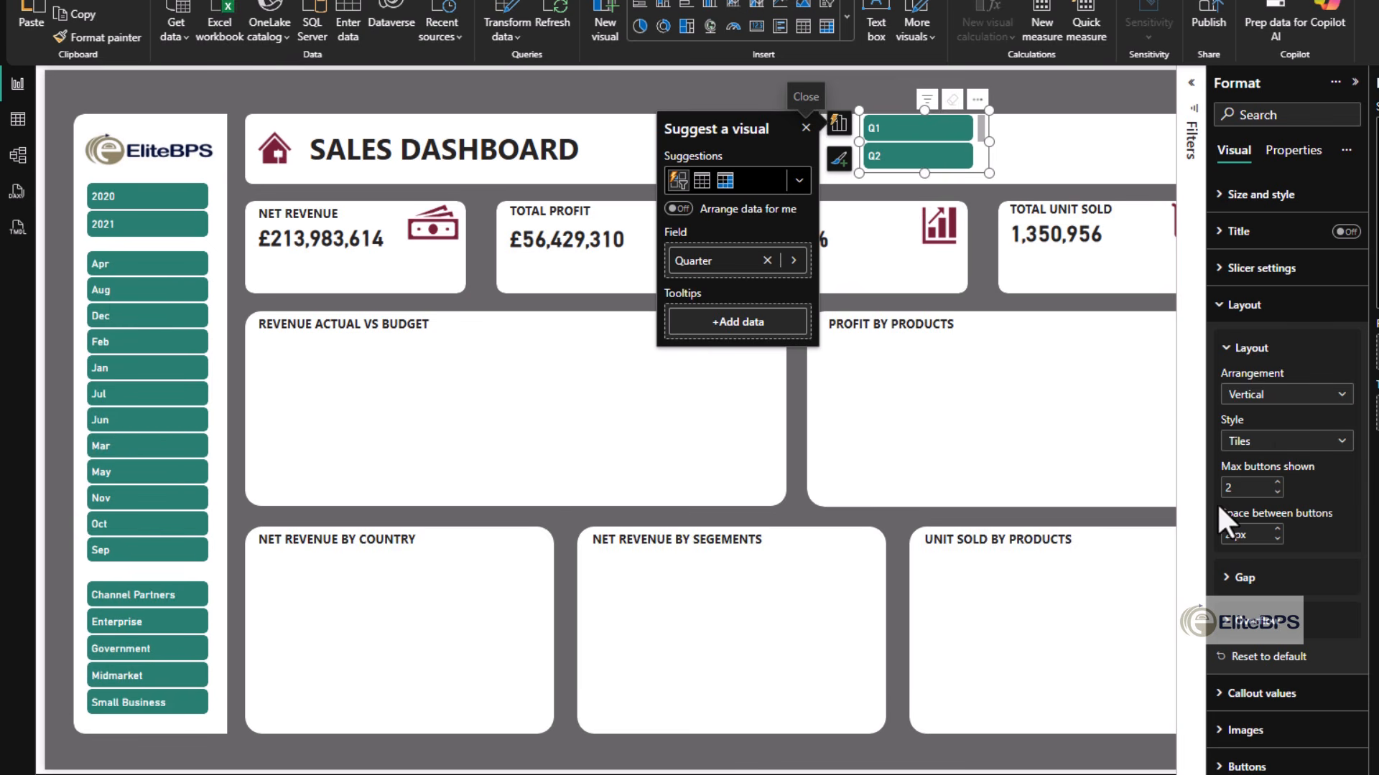
click(1278, 395)
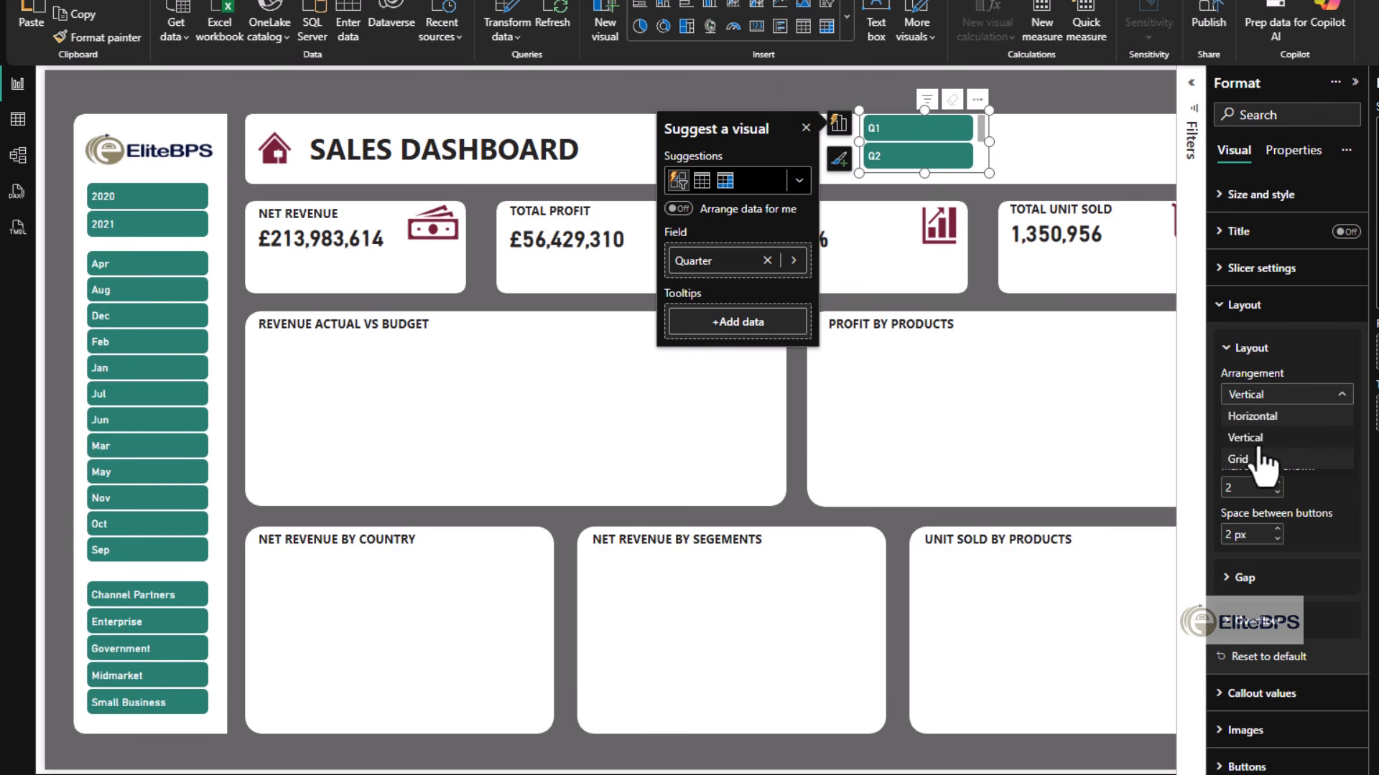
click(1253, 416)
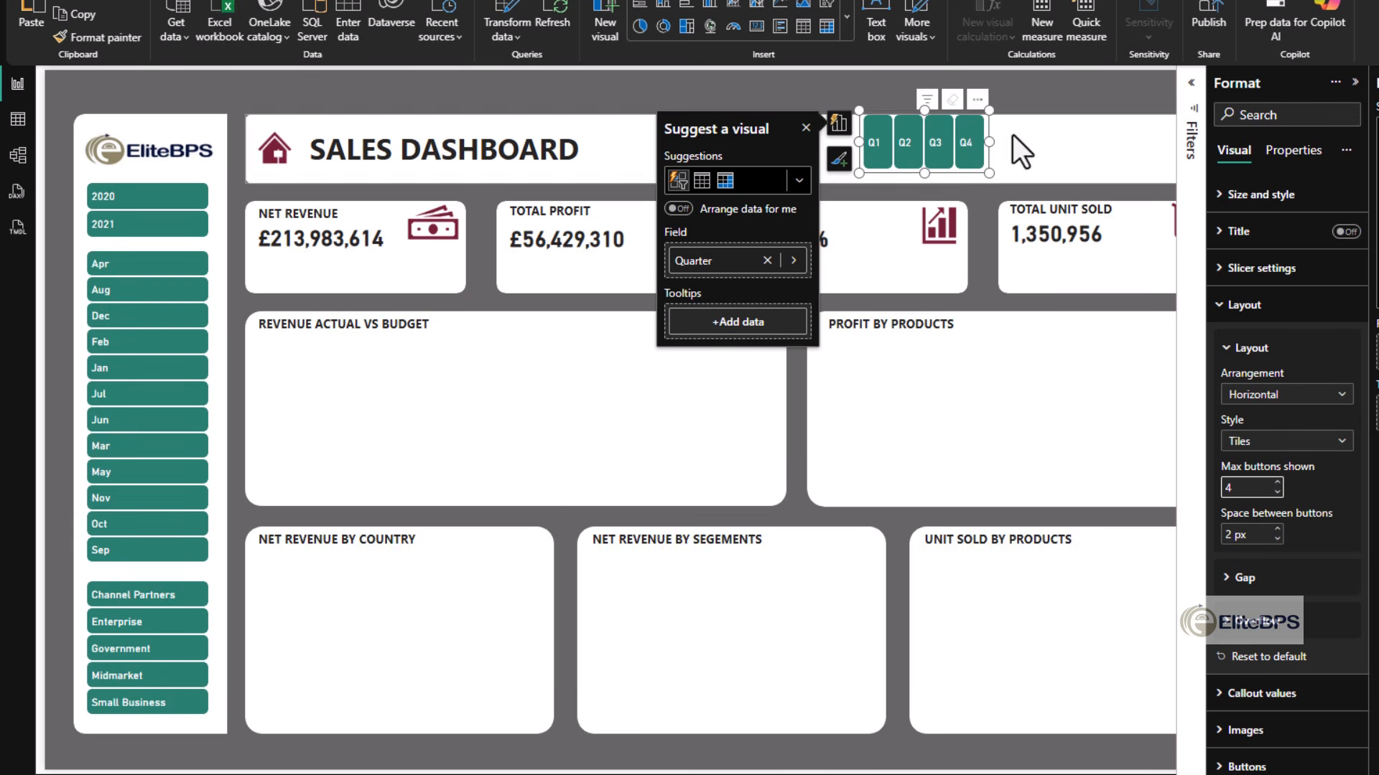
drag(990, 142, 1097, 150)
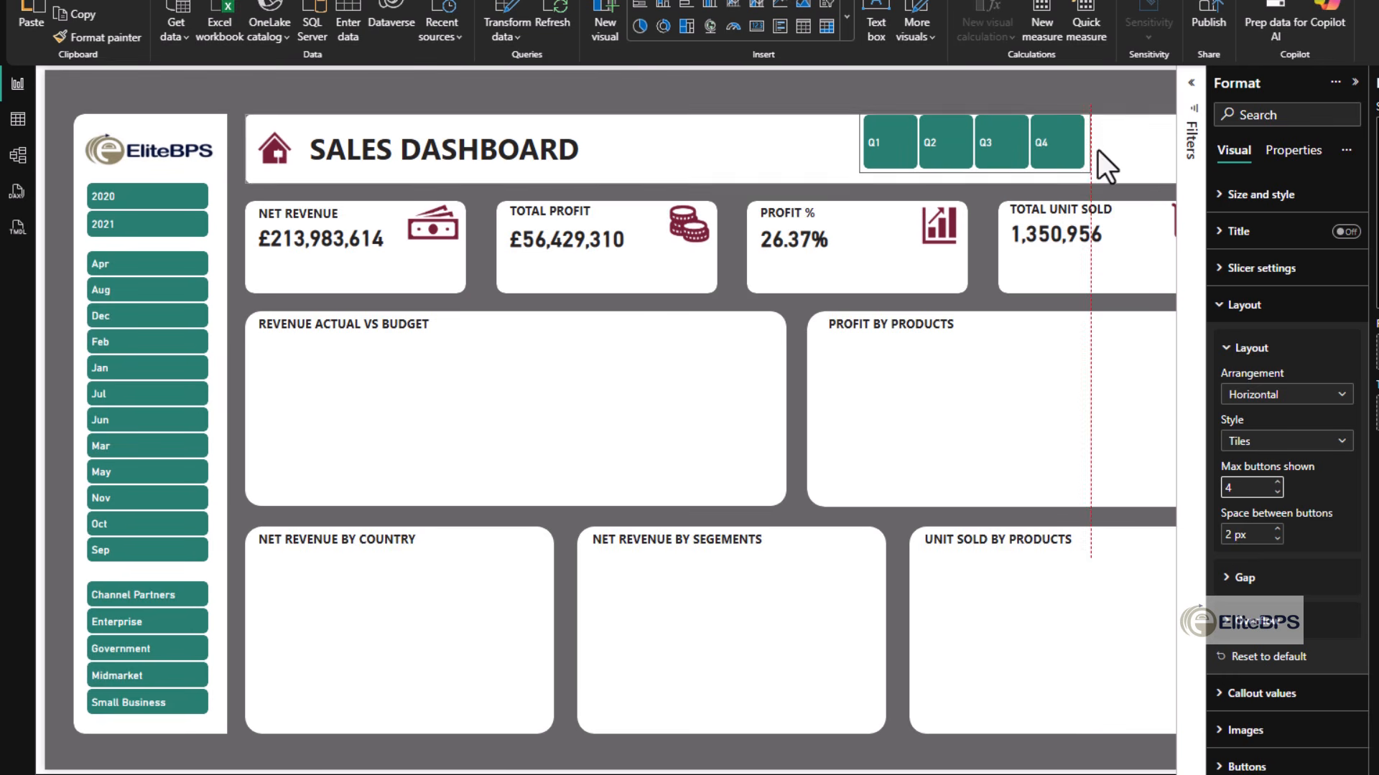
drag(975, 108, 984, 129)
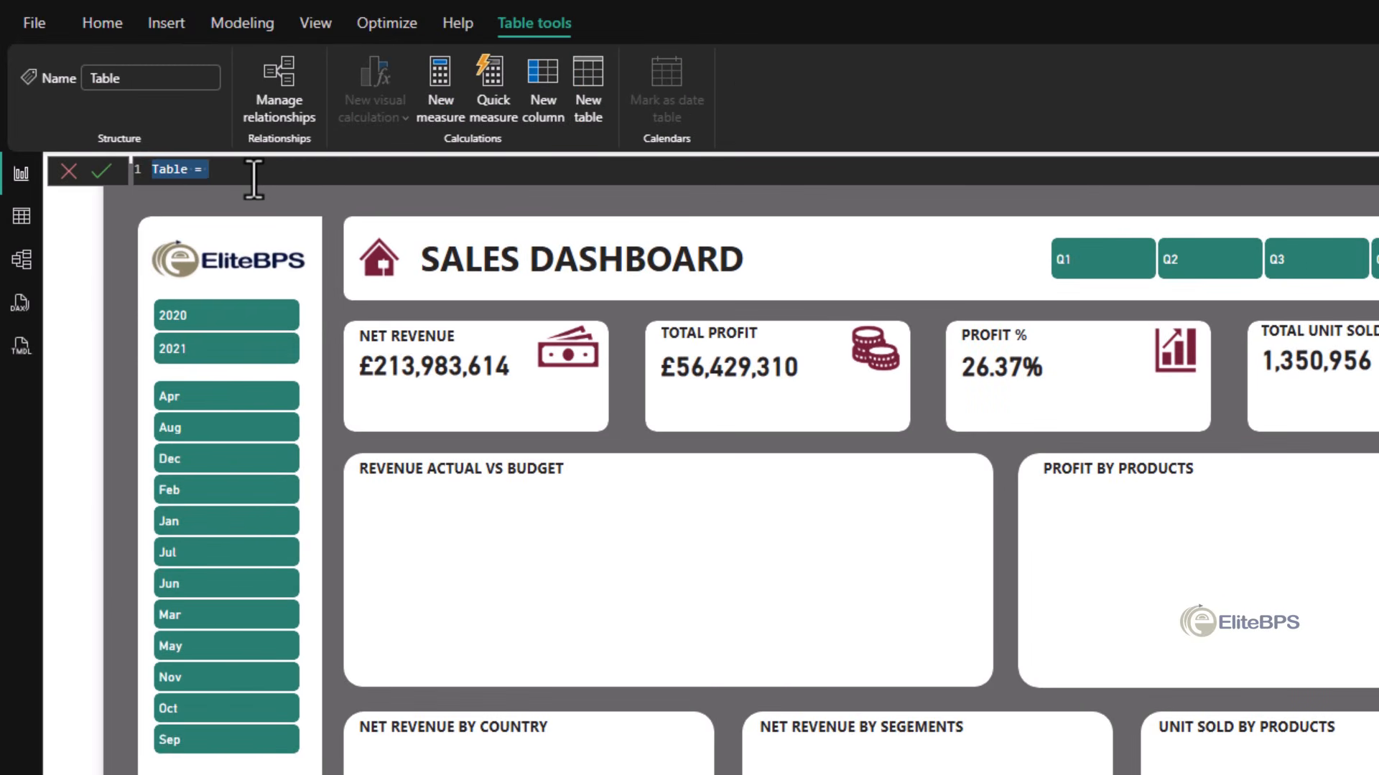
- Define the calculated table Segment_Dim as the DISTINCT rows of SELECTCOLUMNS on Data, with columns Segment_ID and Segment
text(Segment_Dim = DISTINCT (     SELECTCOLUMNS (         Data,         "Segment_ID", Data[Segment_ID],         "Segment",    Data[Segment]     ) ))
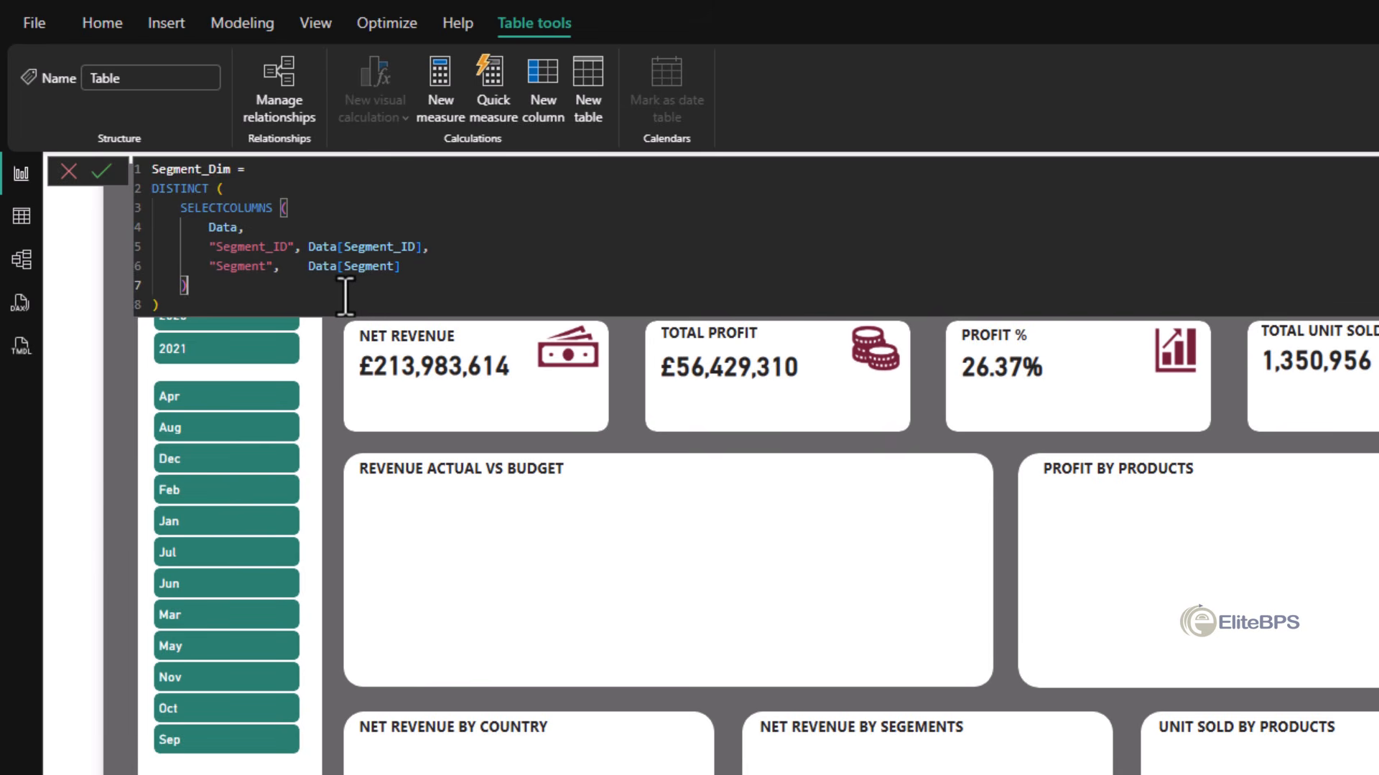
key(Return)
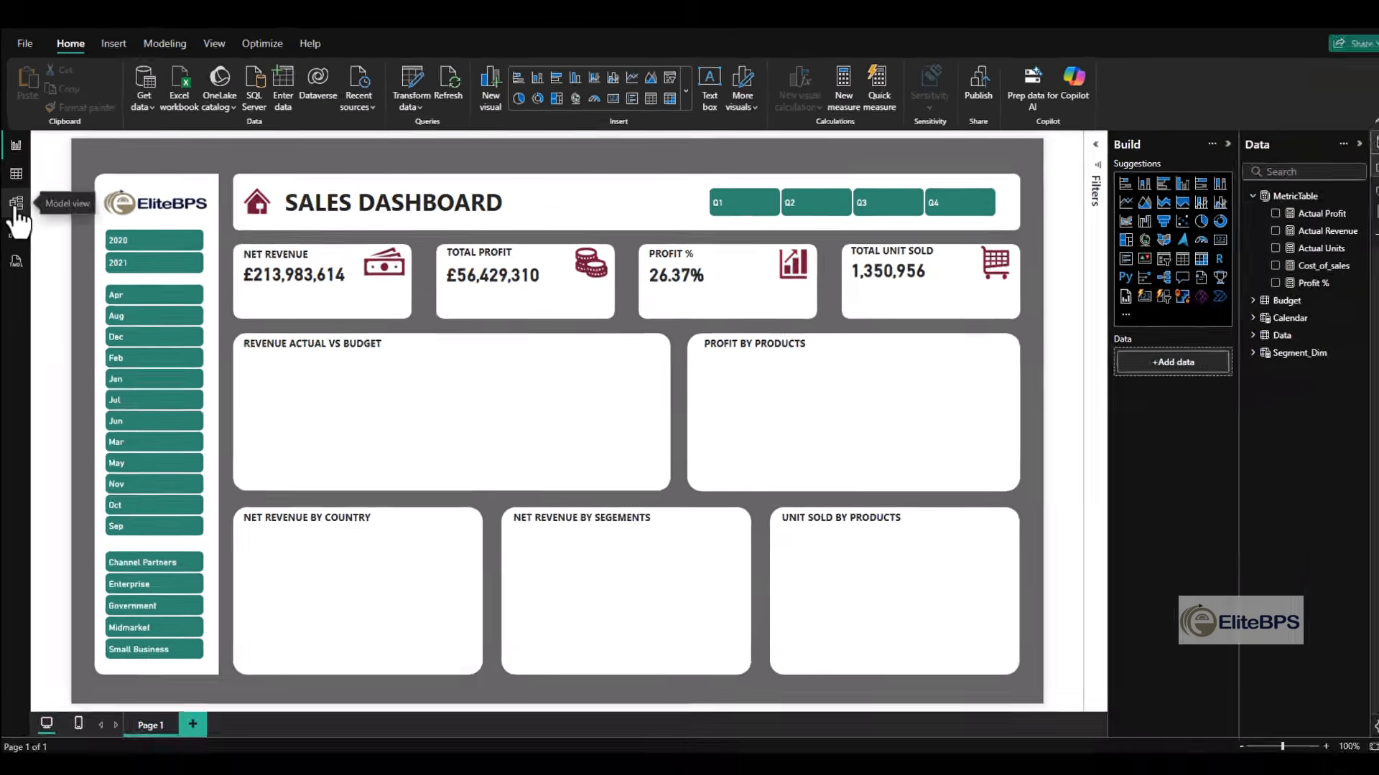
- Create an active one-to-many relationship in the model from the Calendar table's Date to the Data table's Date
click(15, 203)
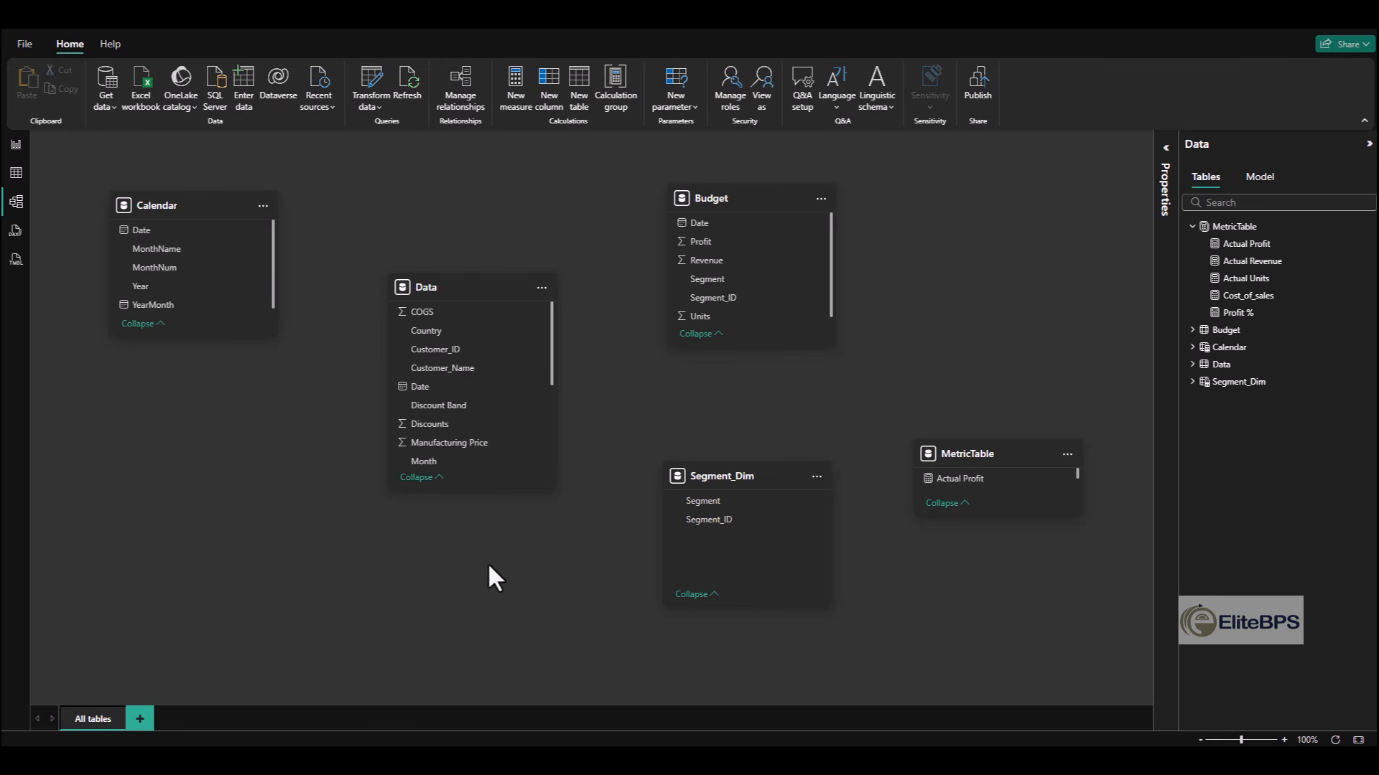
mouse_move(468, 288)
drag(148, 232, 446, 389)
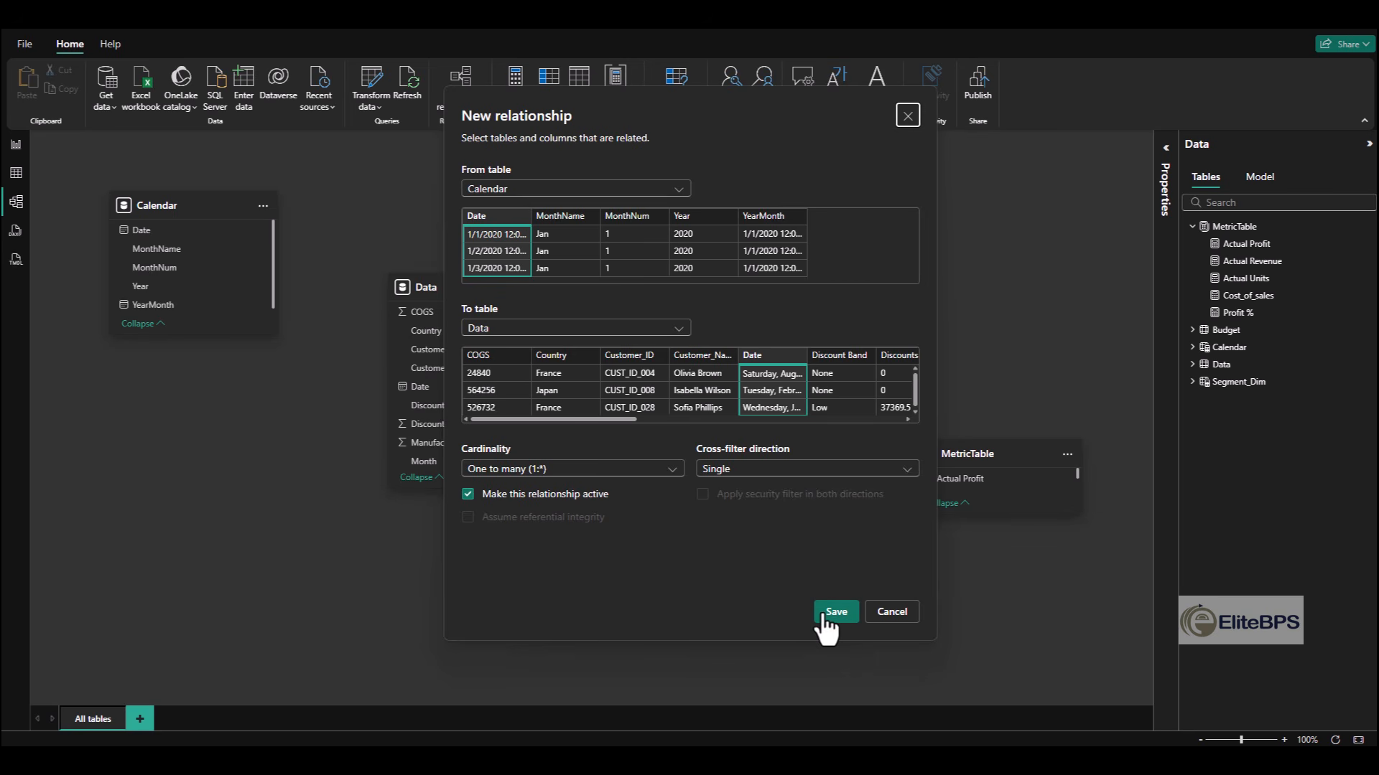
click(833, 612)
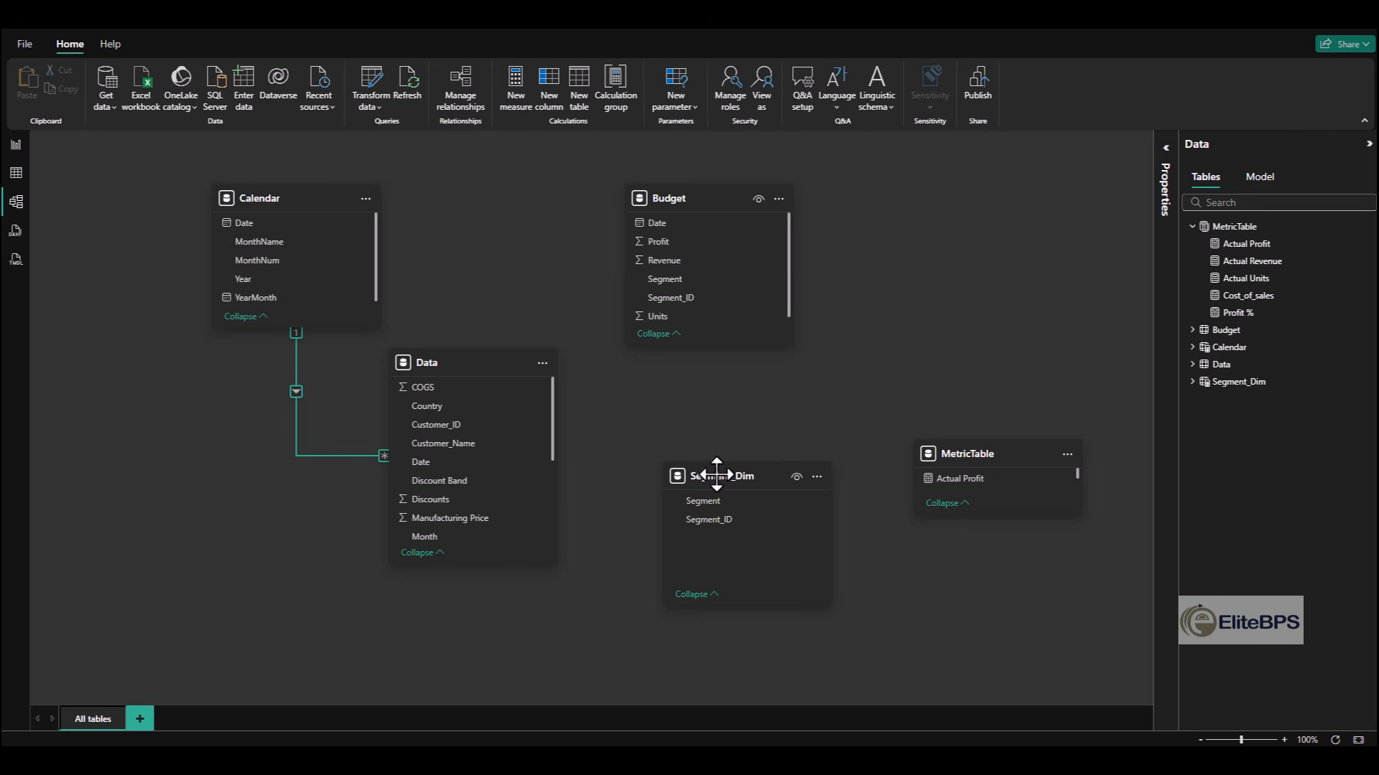
- Create a many-to-one relationship from the Budget table's Segment_ID to Segment_Dim's Segment_ID with single cross-filter direction
drag(717, 474, 695, 467)
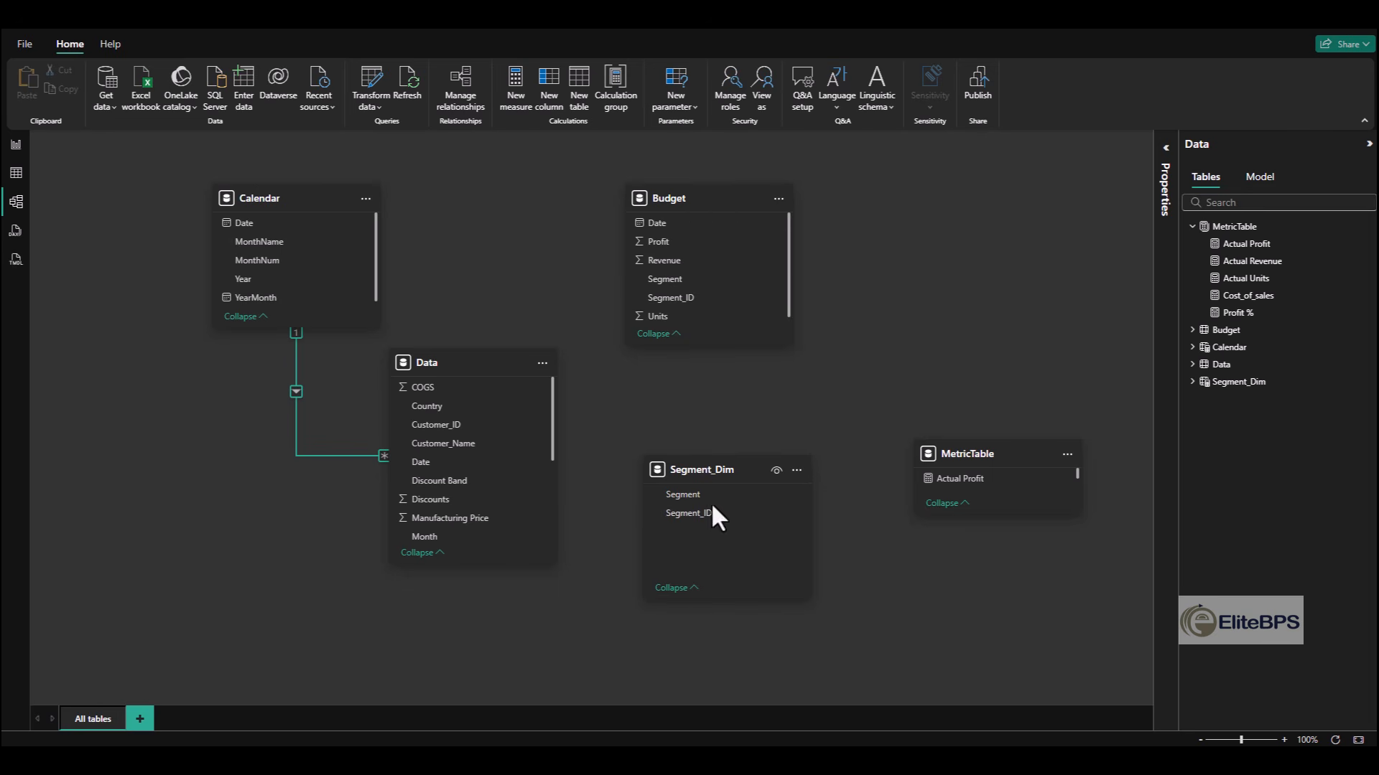
drag(678, 295, 704, 514)
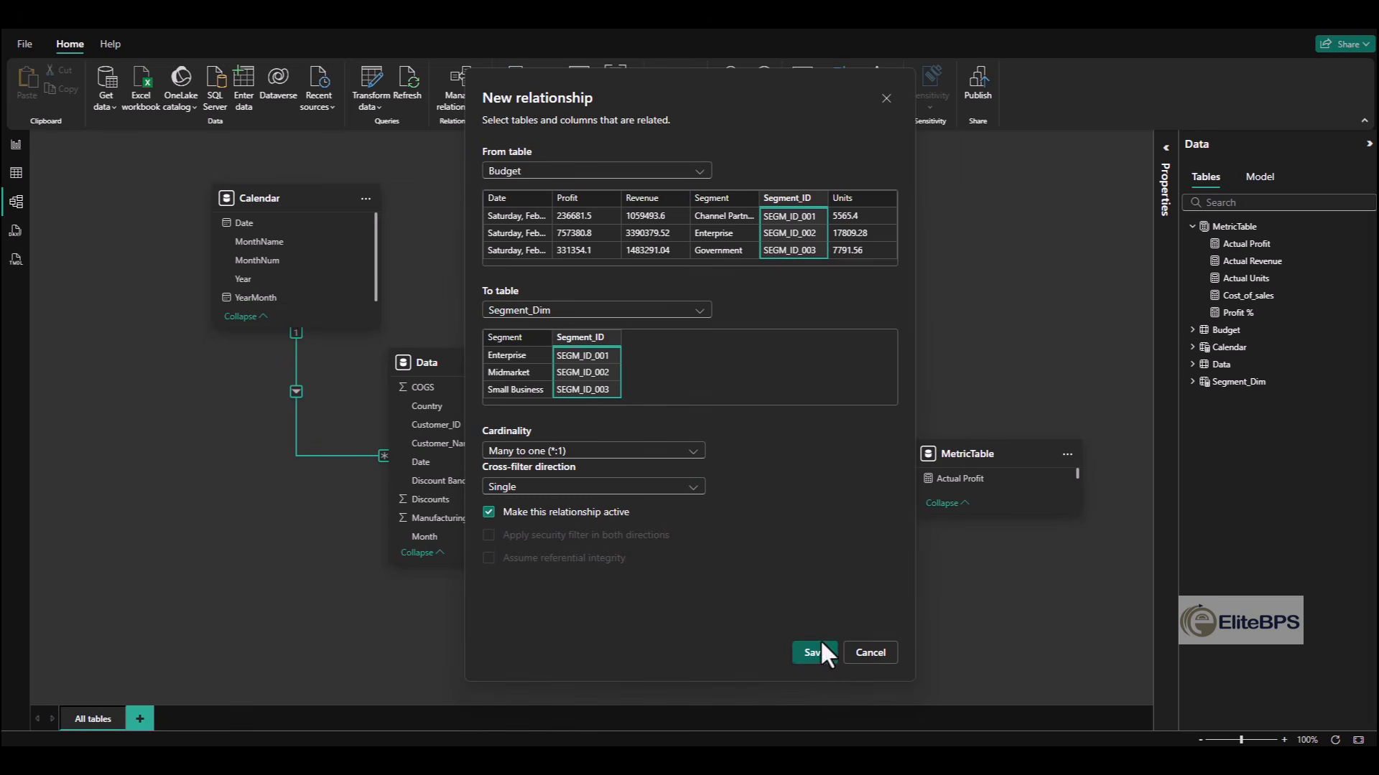
click(815, 653)
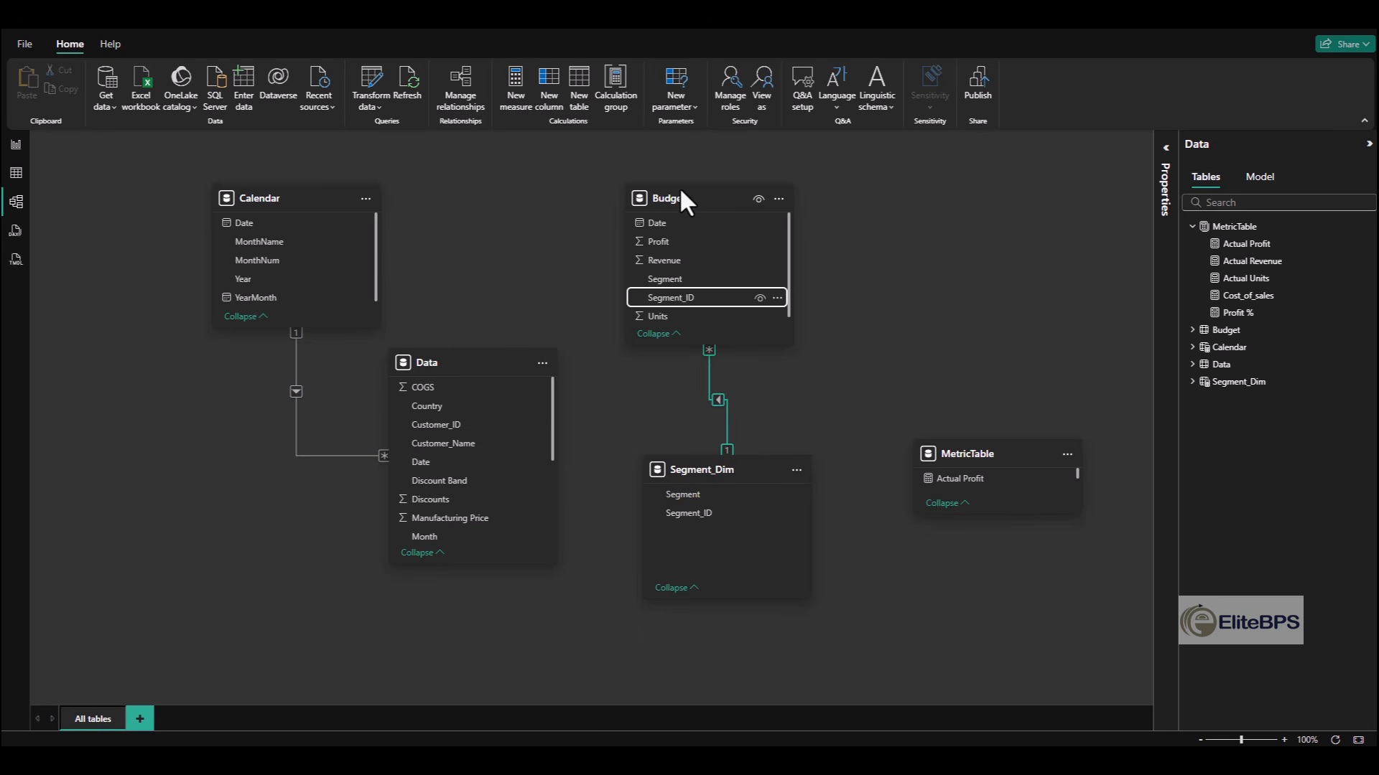
- Create a many-to-one relationship from the Budget table's Date to the Calendar table's Date, and move MetricTable beside Budget
mouse_move(682, 196)
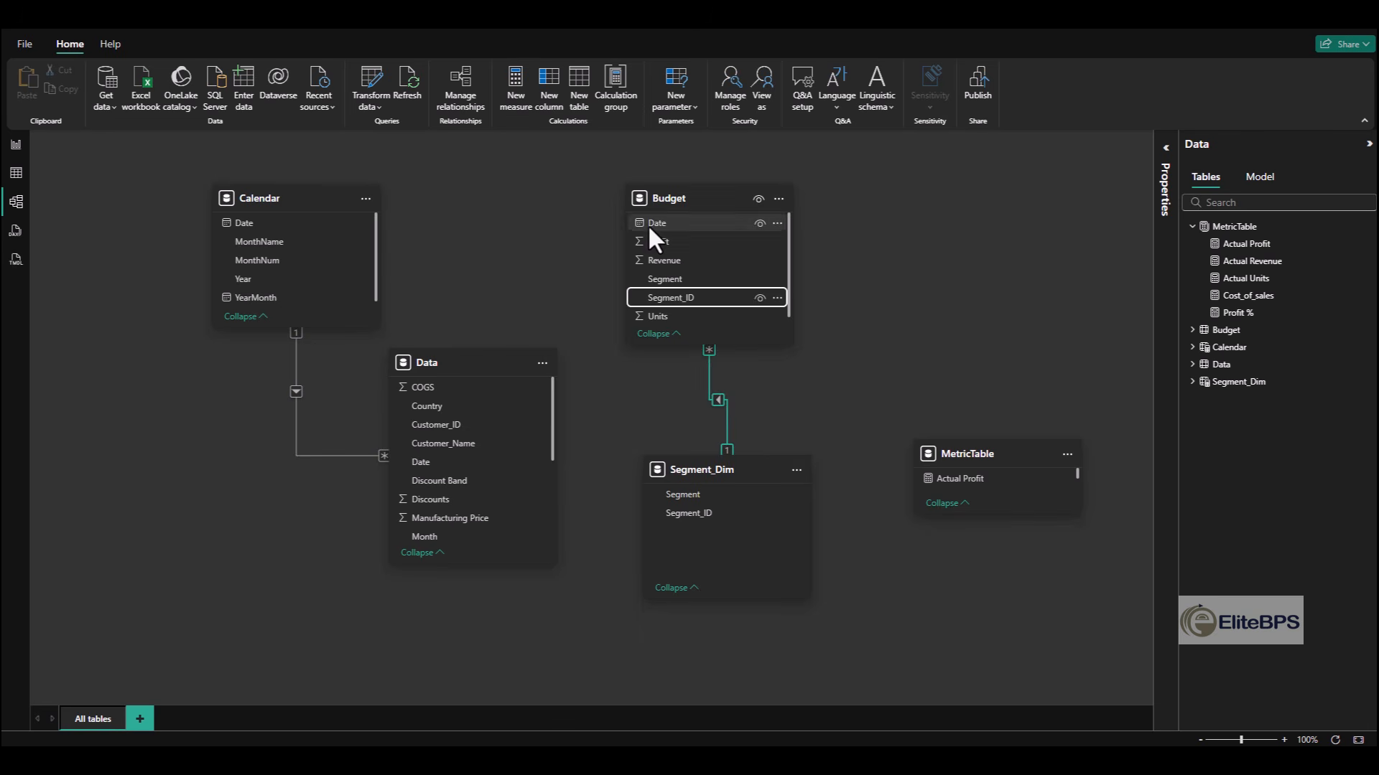
click(659, 221)
drag(659, 221, 257, 227)
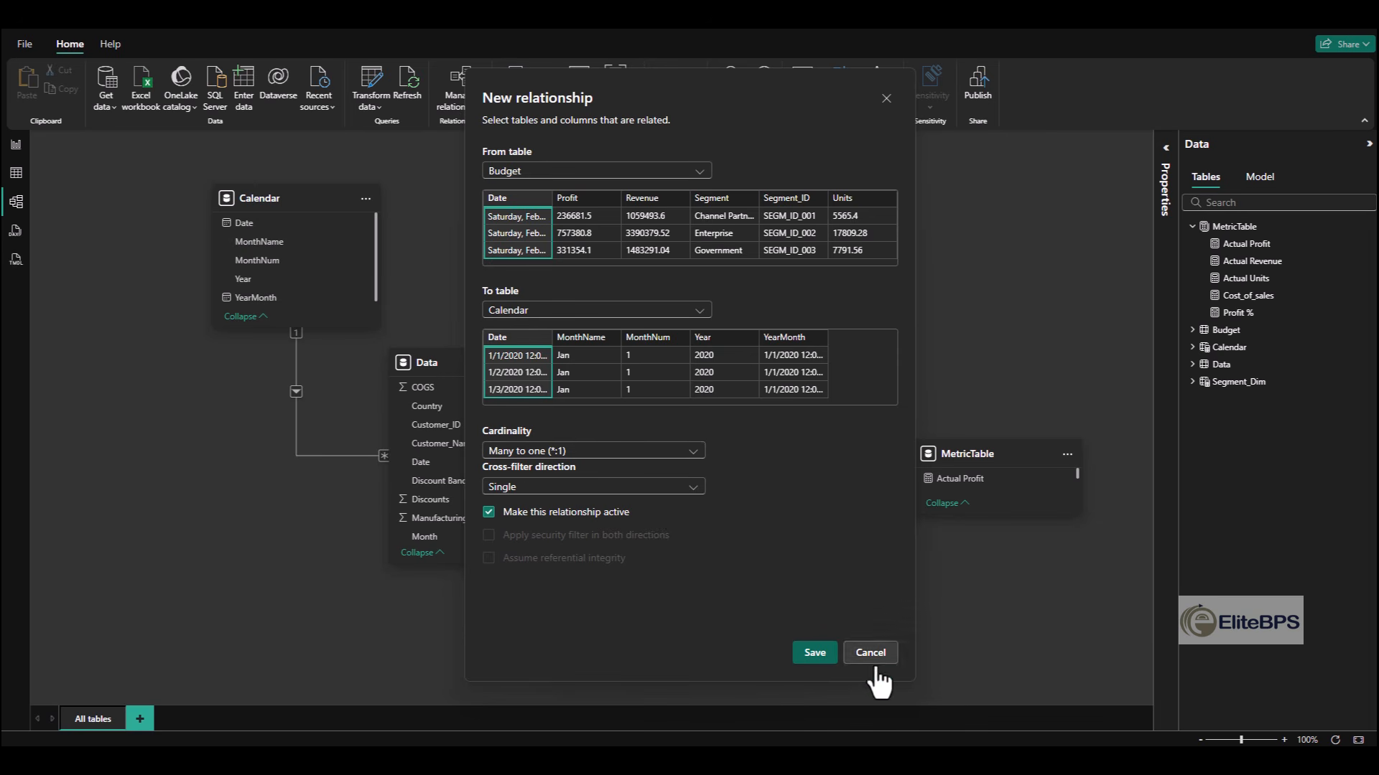
click(814, 653)
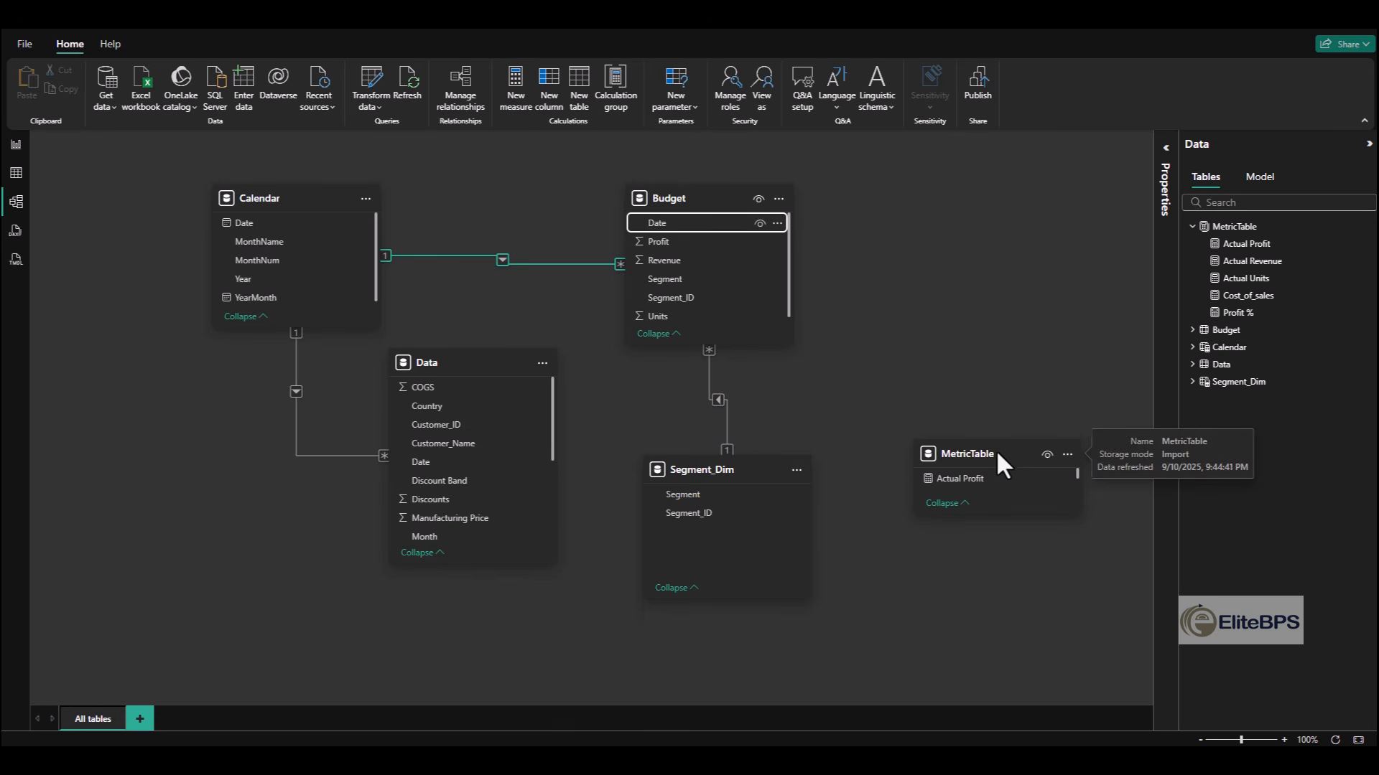
drag(996, 451, 1062, 224)
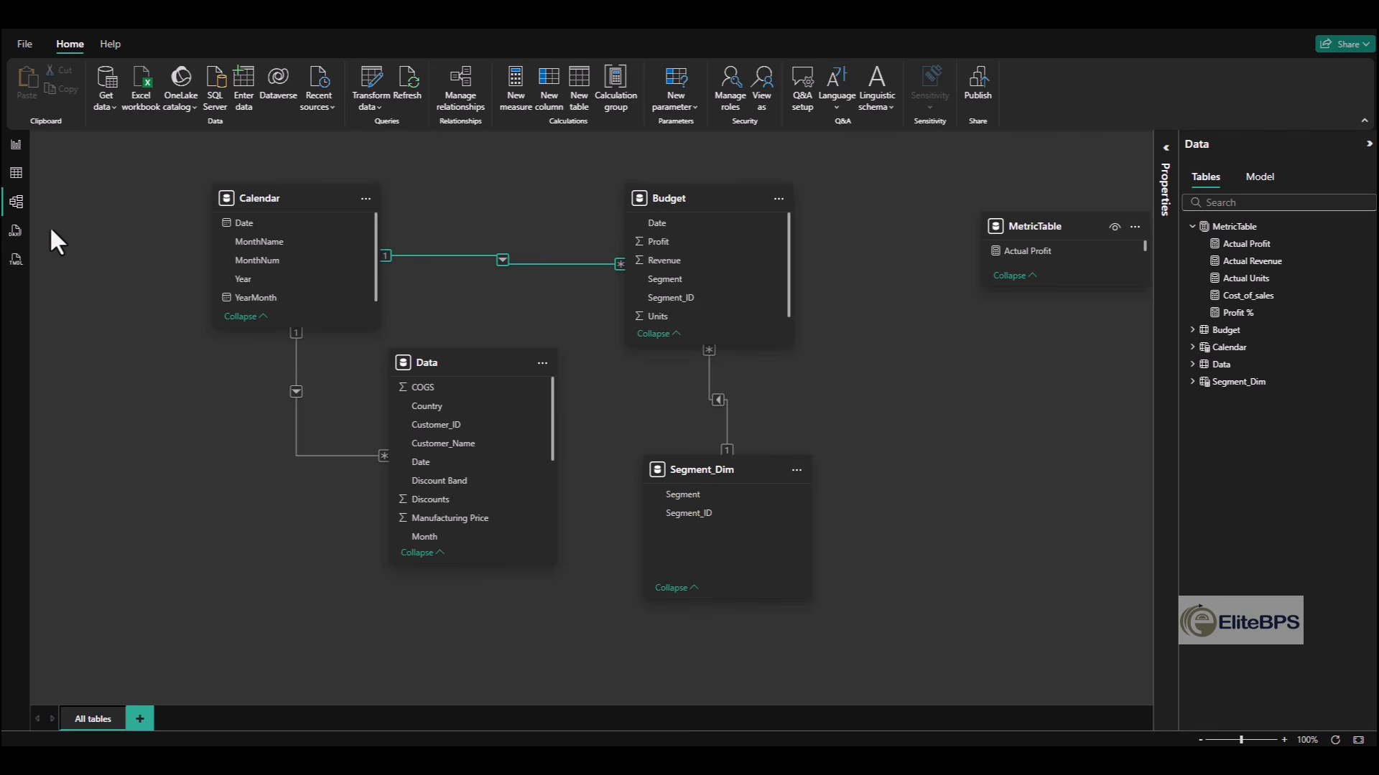
- Return to the report page and insert a clustered column chart of Actual Revenue by Country from the Data table
click(17, 146)
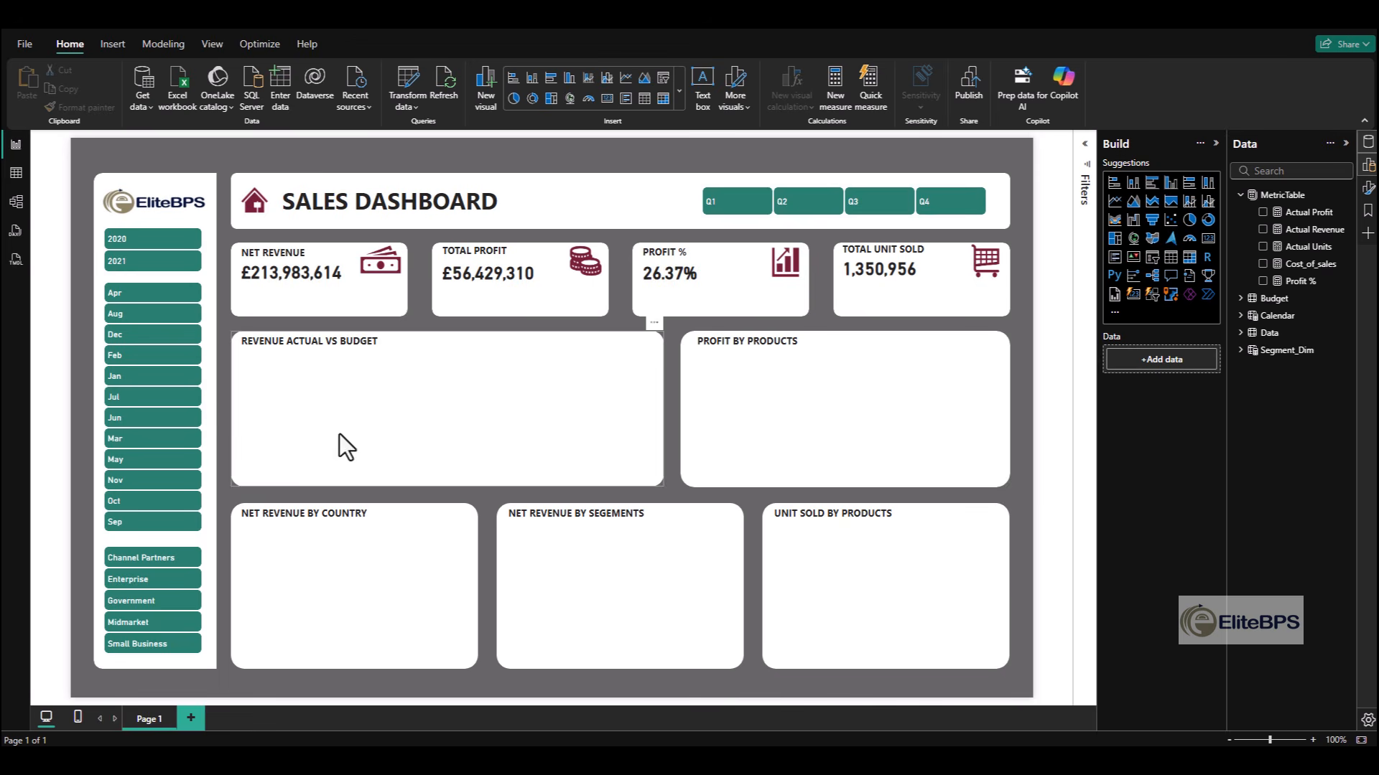
click(1170, 182)
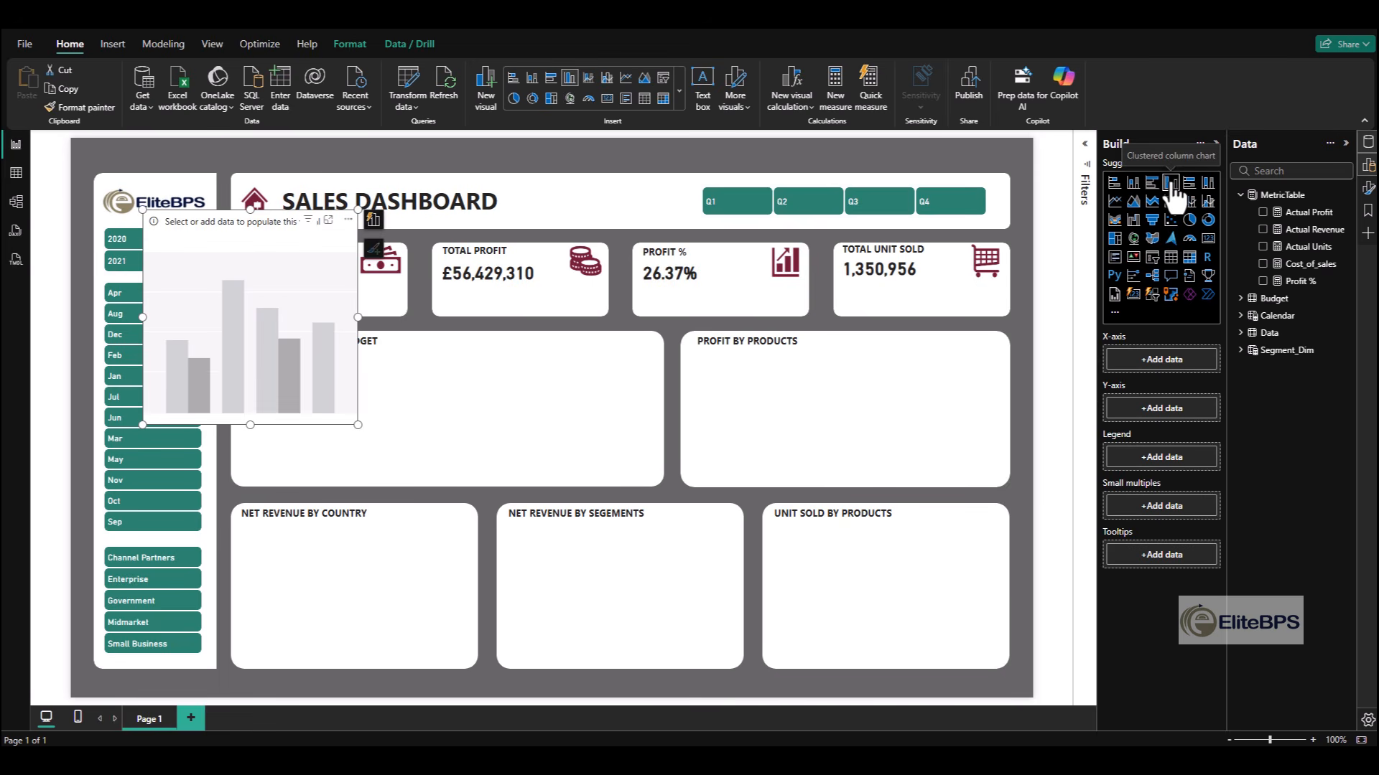
click(1264, 231)
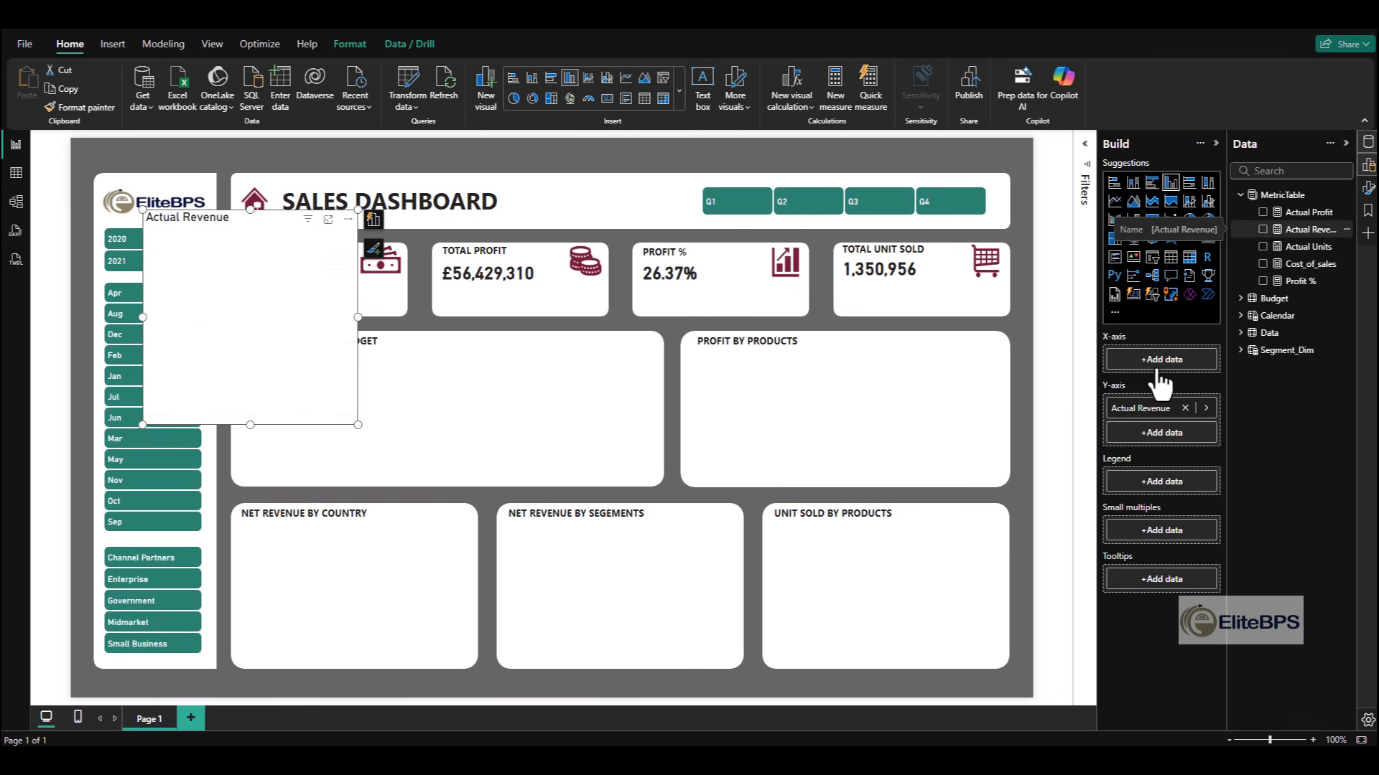
click(1240, 333)
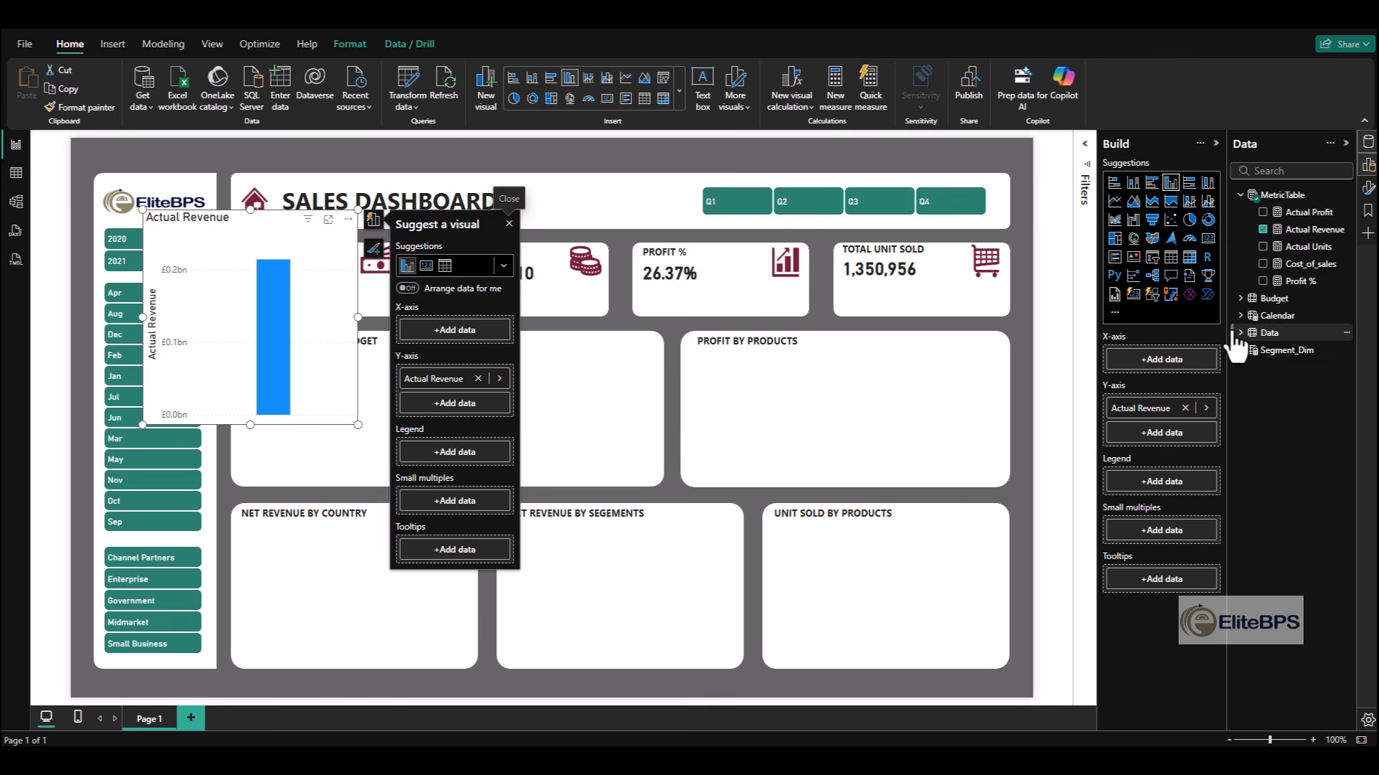
click(1262, 367)
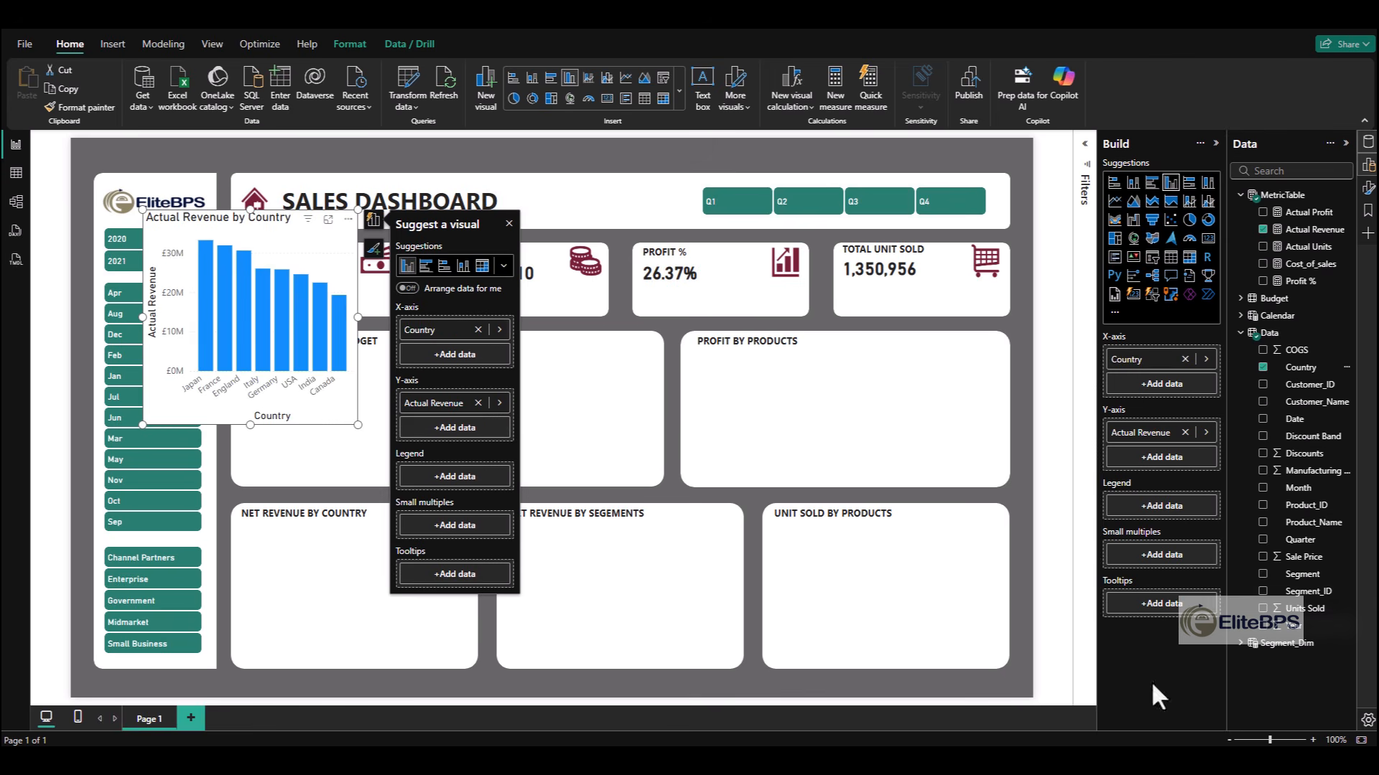
- Move the revenue by country chart into the Net Revenue by Country card and resize it to fit below the heading
drag(329, 419, 440, 664)
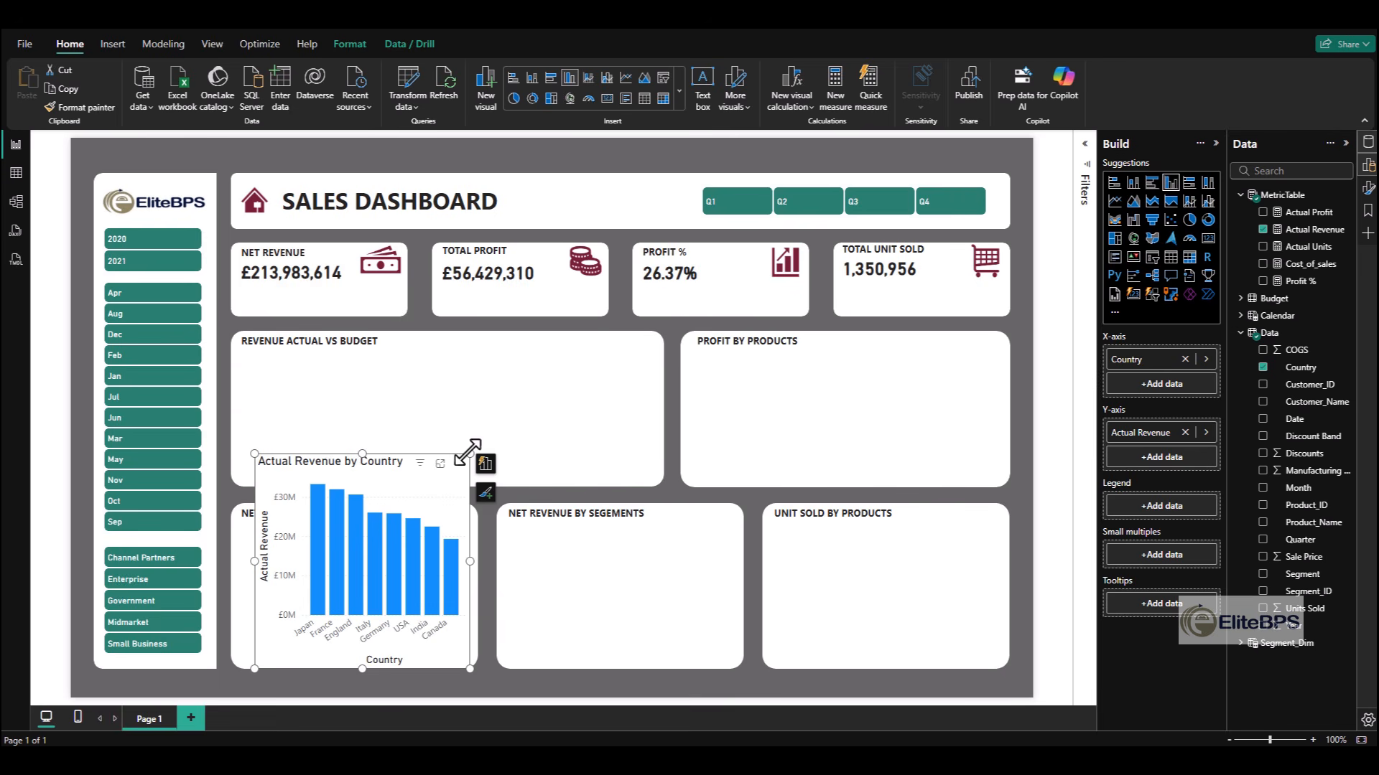
drag(361, 454, 361, 532)
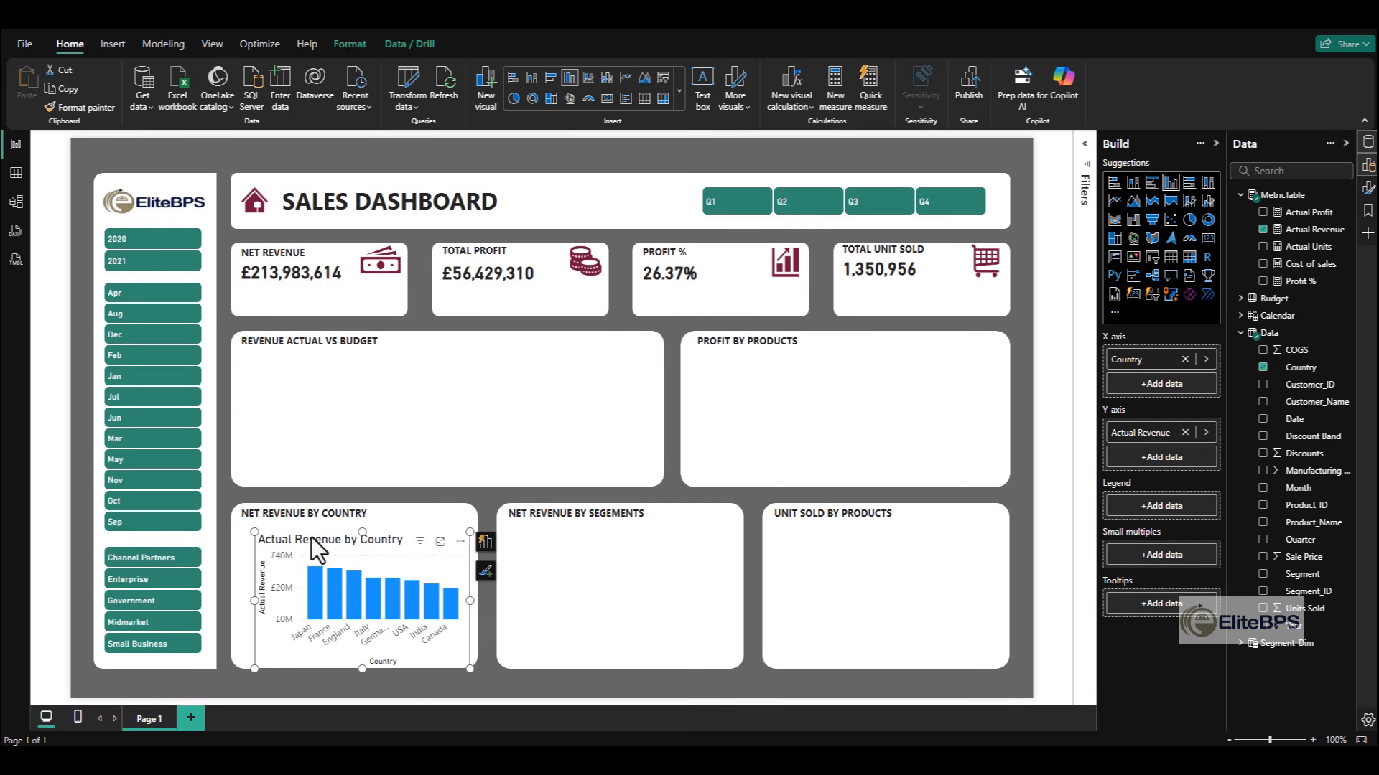
drag(255, 607, 231, 599)
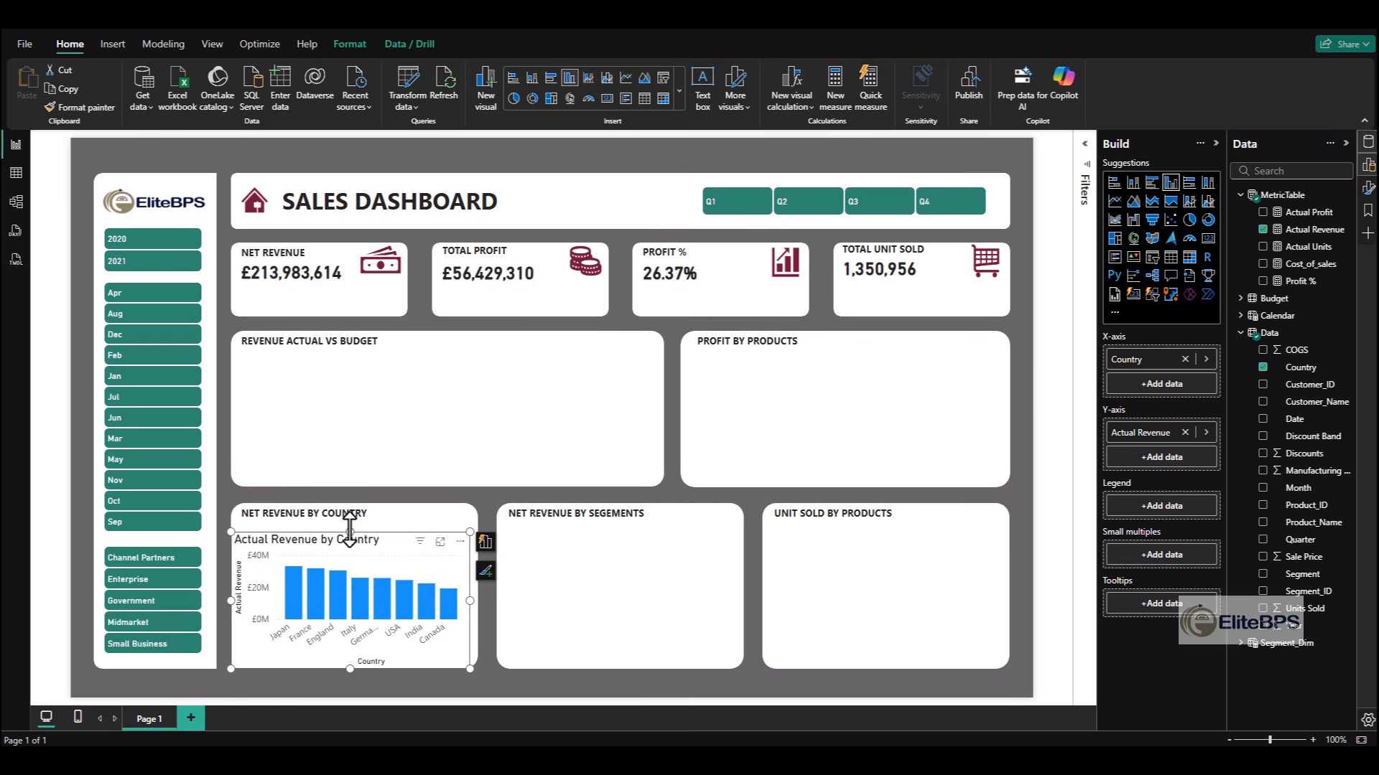
drag(350, 533, 350, 524)
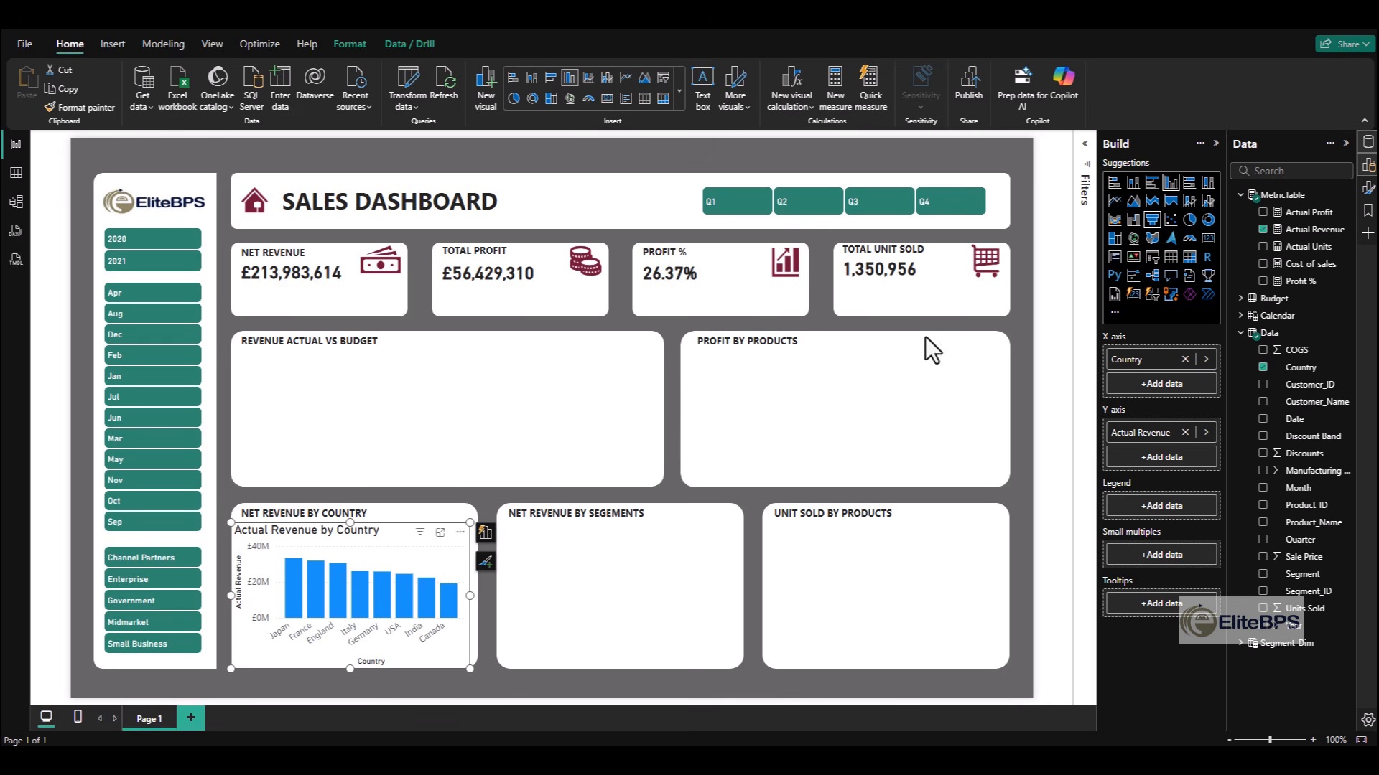
- Turn off the country revenue chart's background, title and horizontal gridlines
click(411, 684)
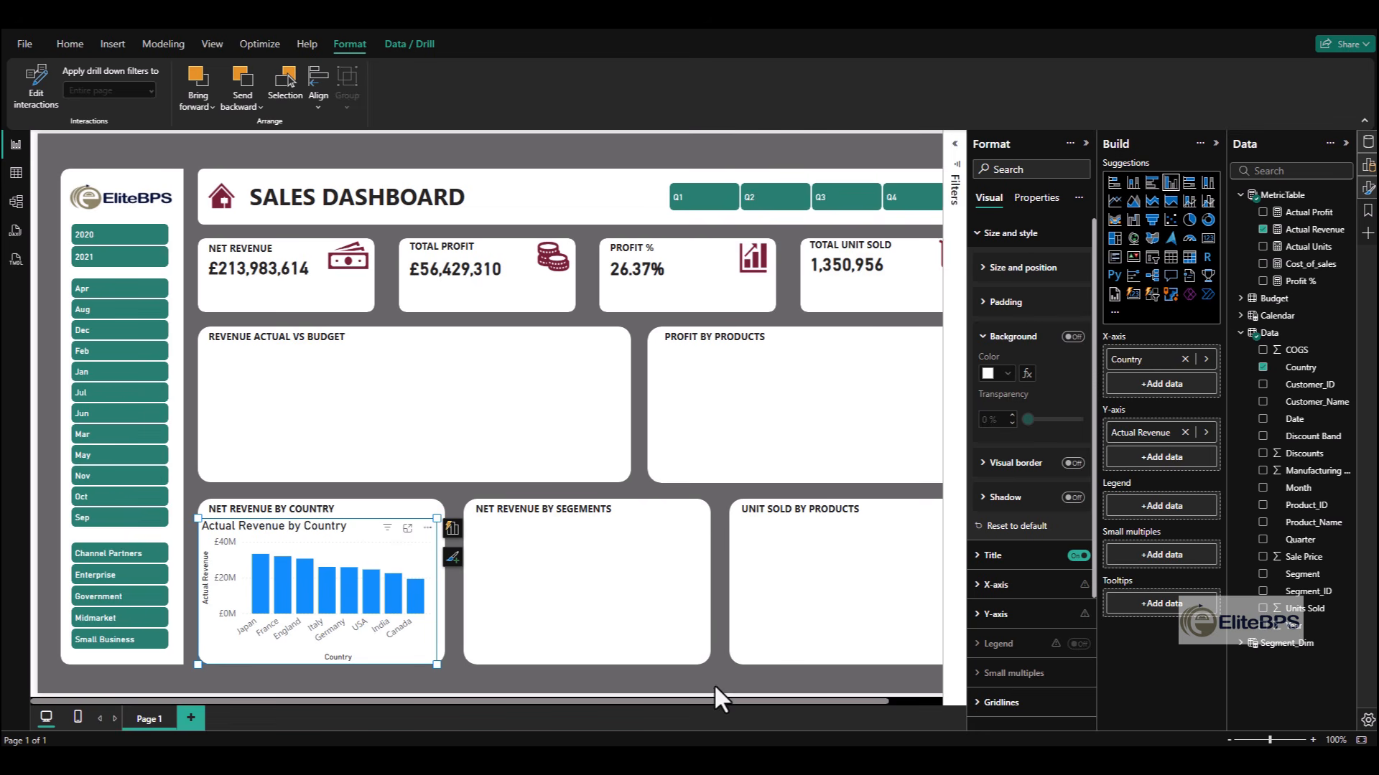
click(1072, 337)
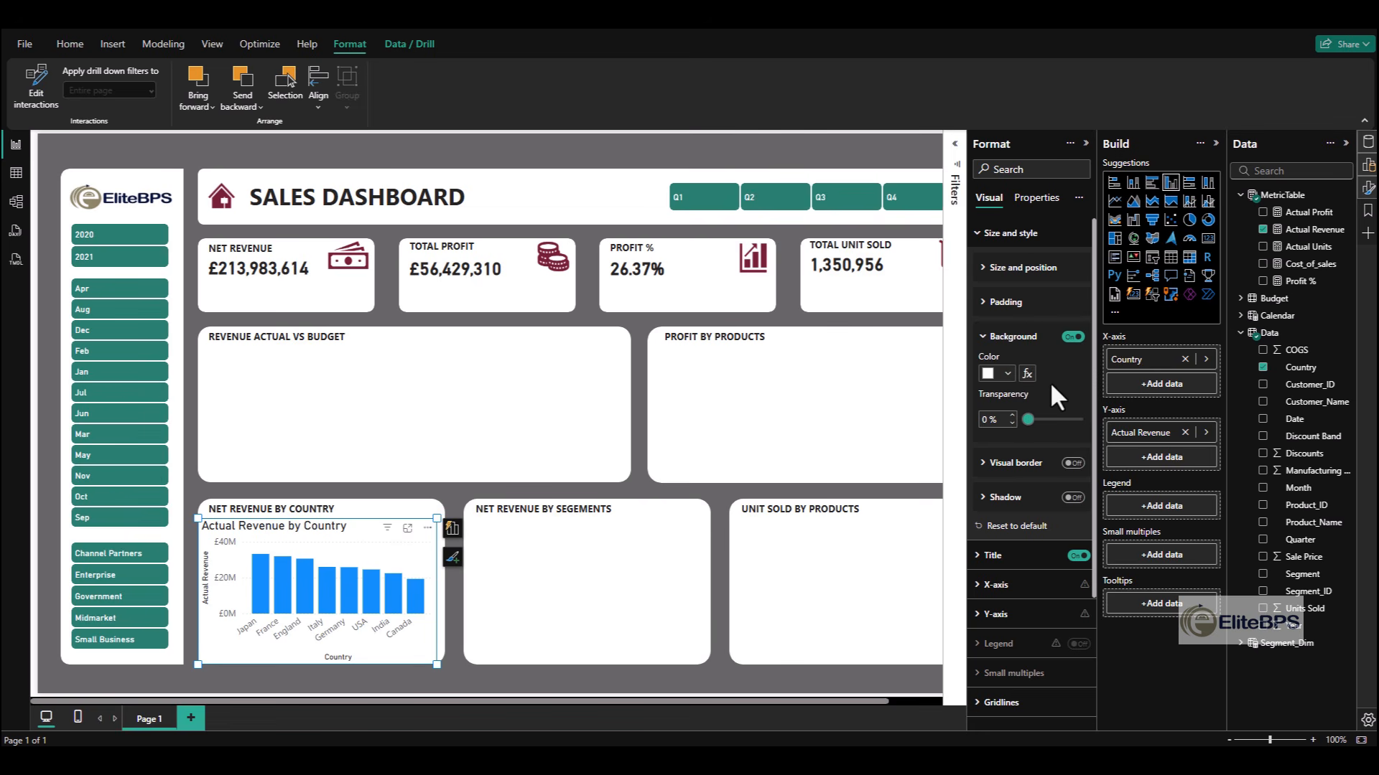
click(1072, 339)
click(1078, 556)
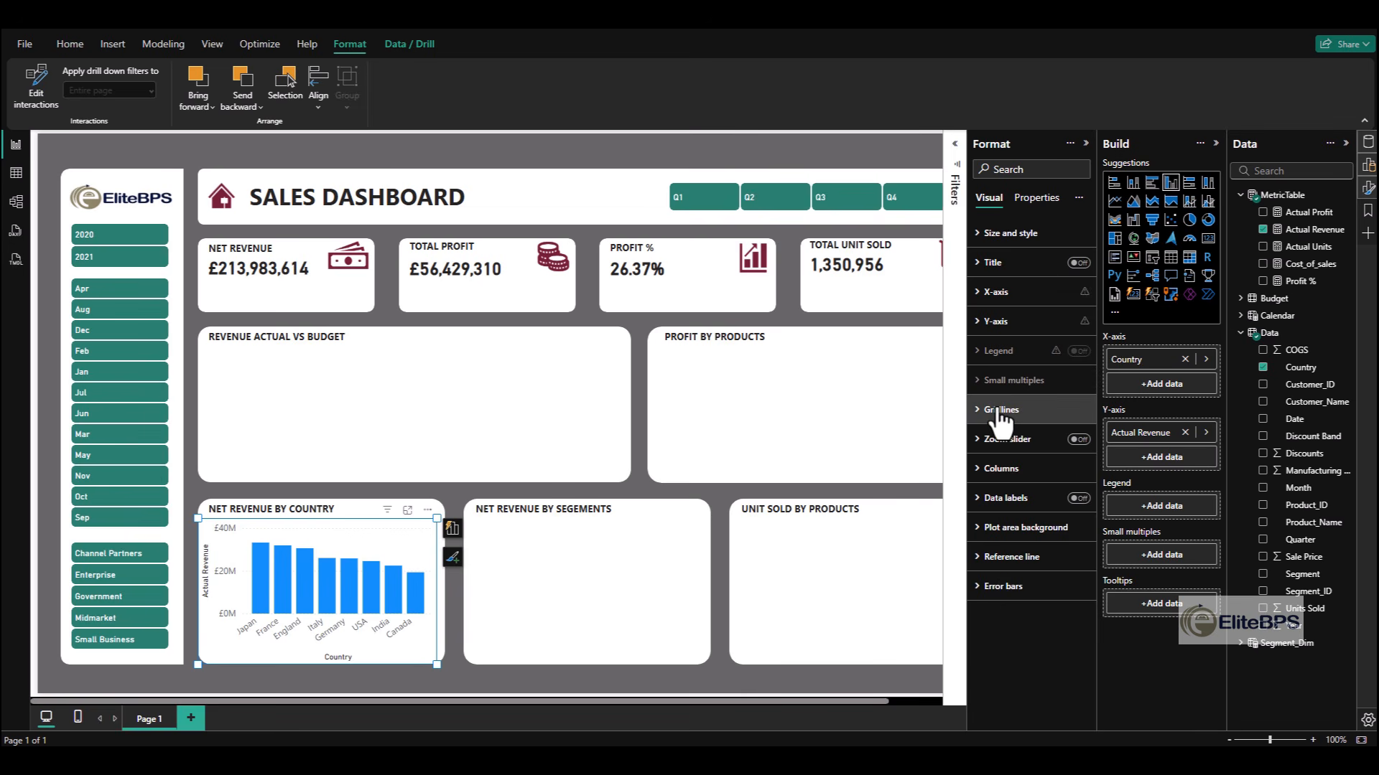
click(999, 411)
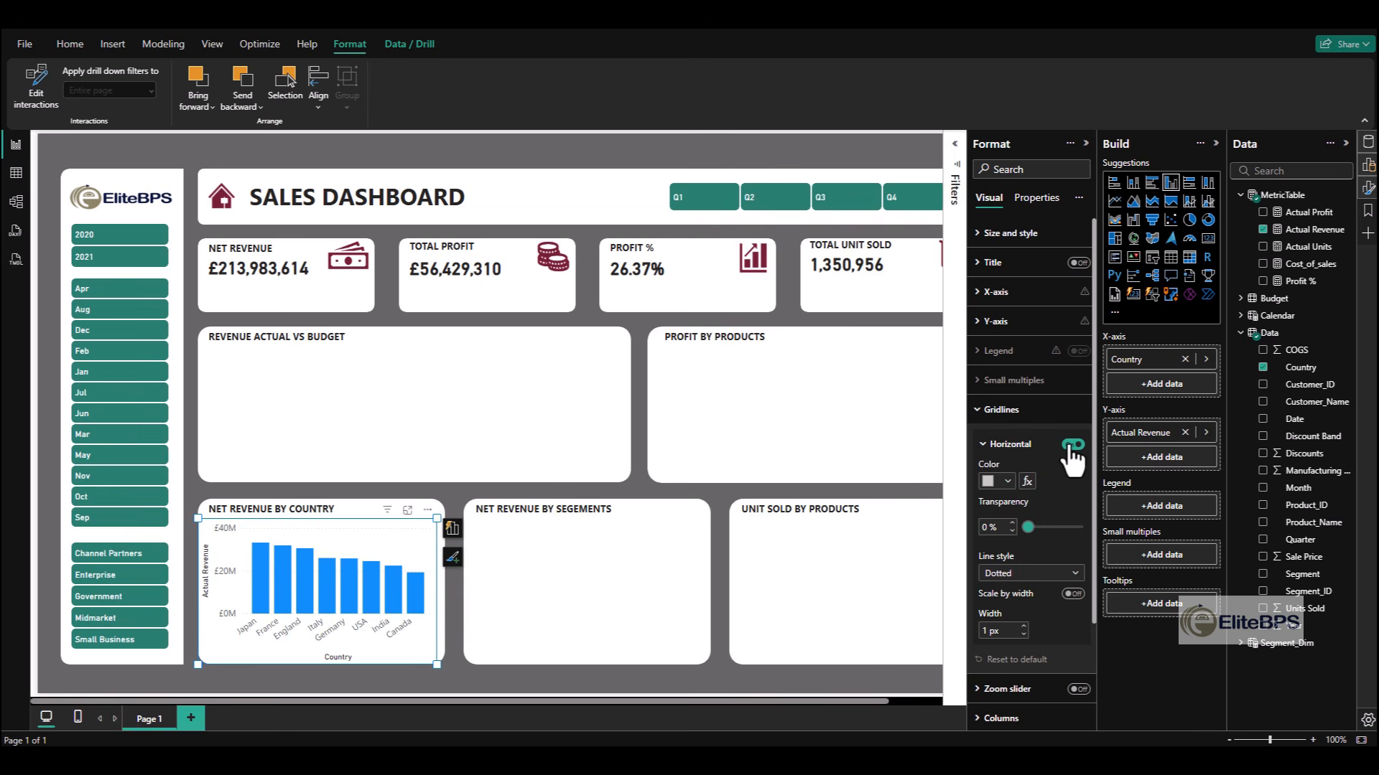
click(1001, 409)
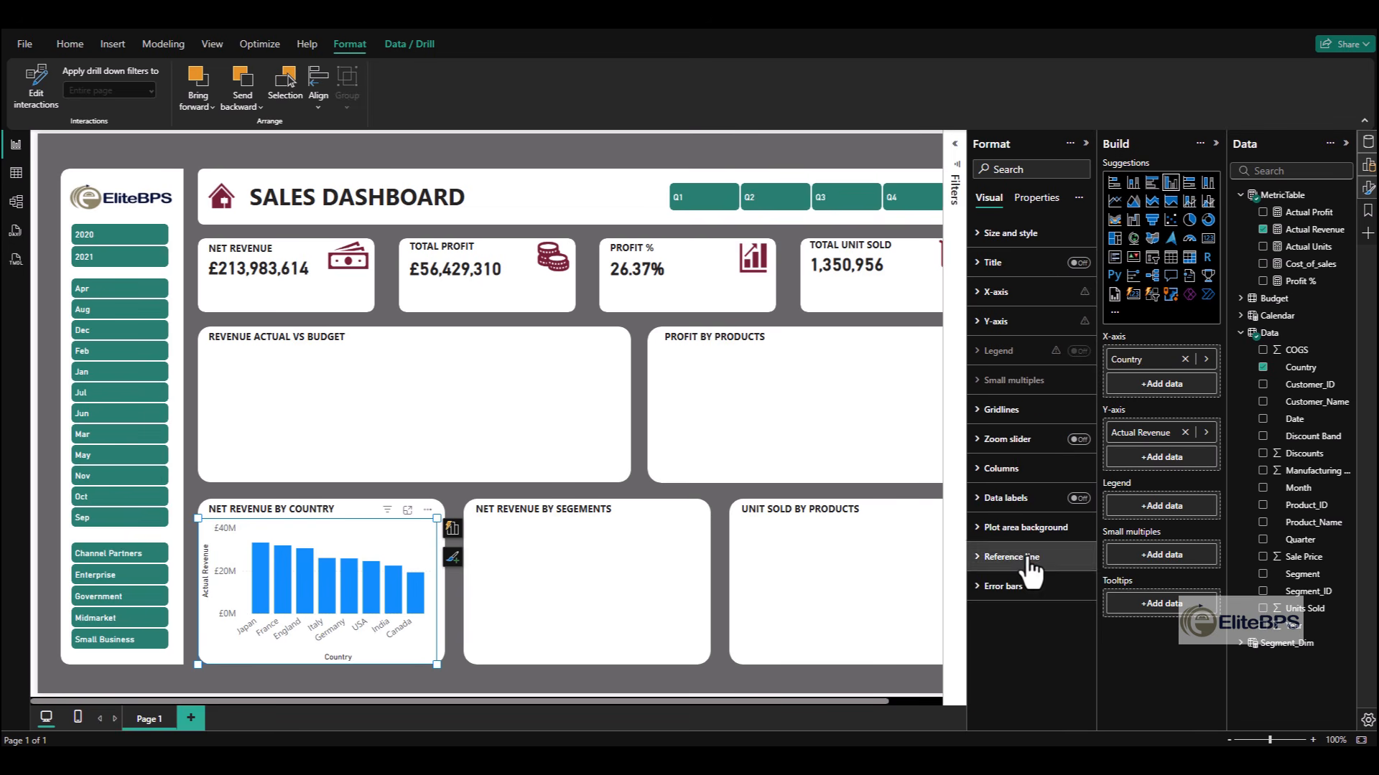
- Set the country chart's X-axis maximum height to 15%, turn off the axis title and make its values bold
click(998, 292)
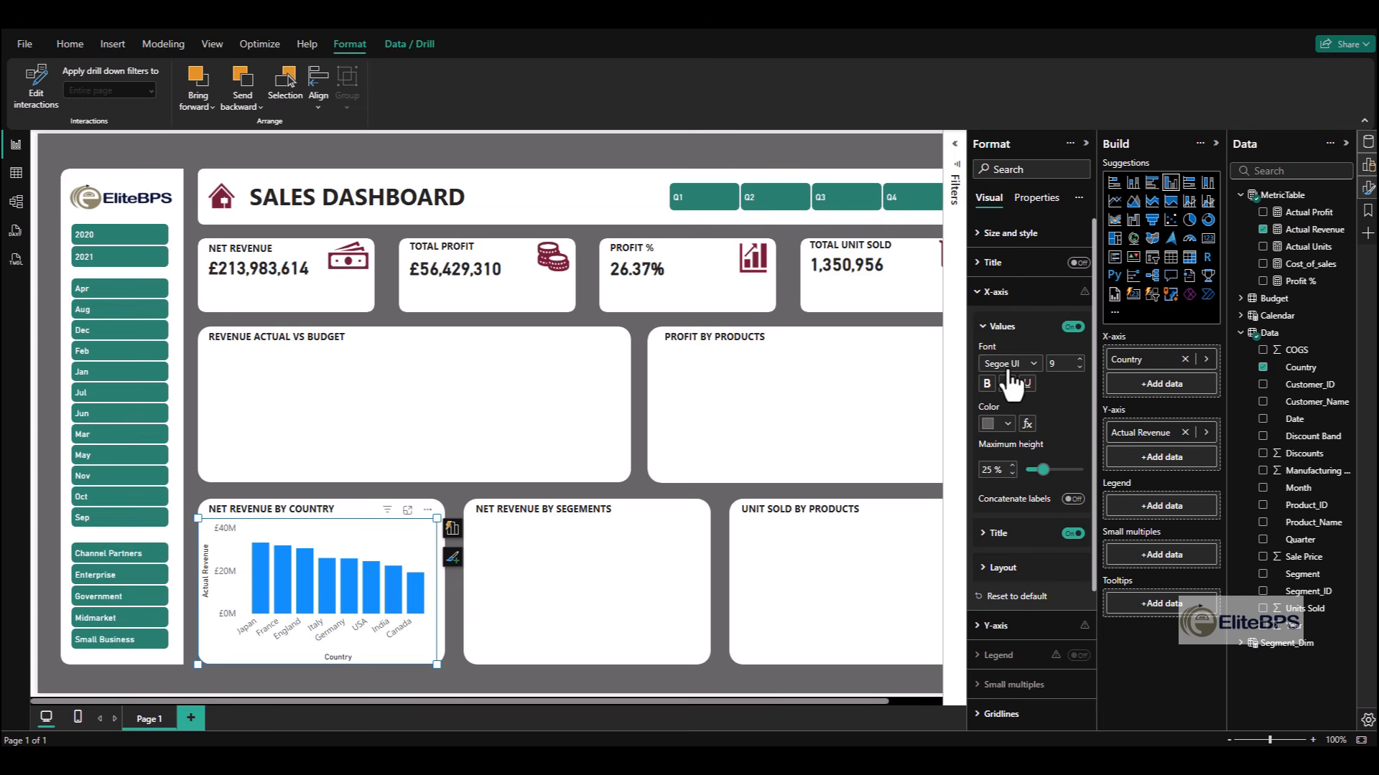
drag(1043, 469, 1027, 471)
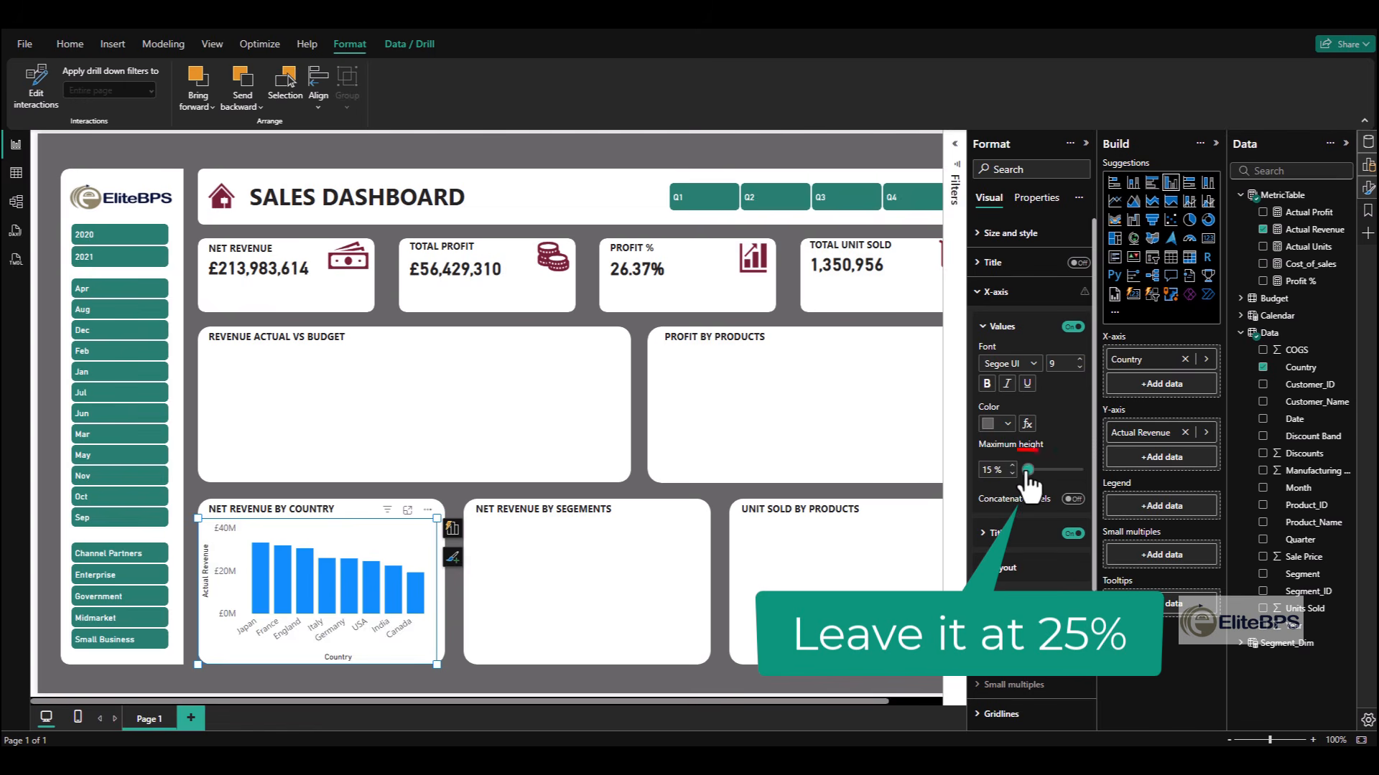
click(1071, 534)
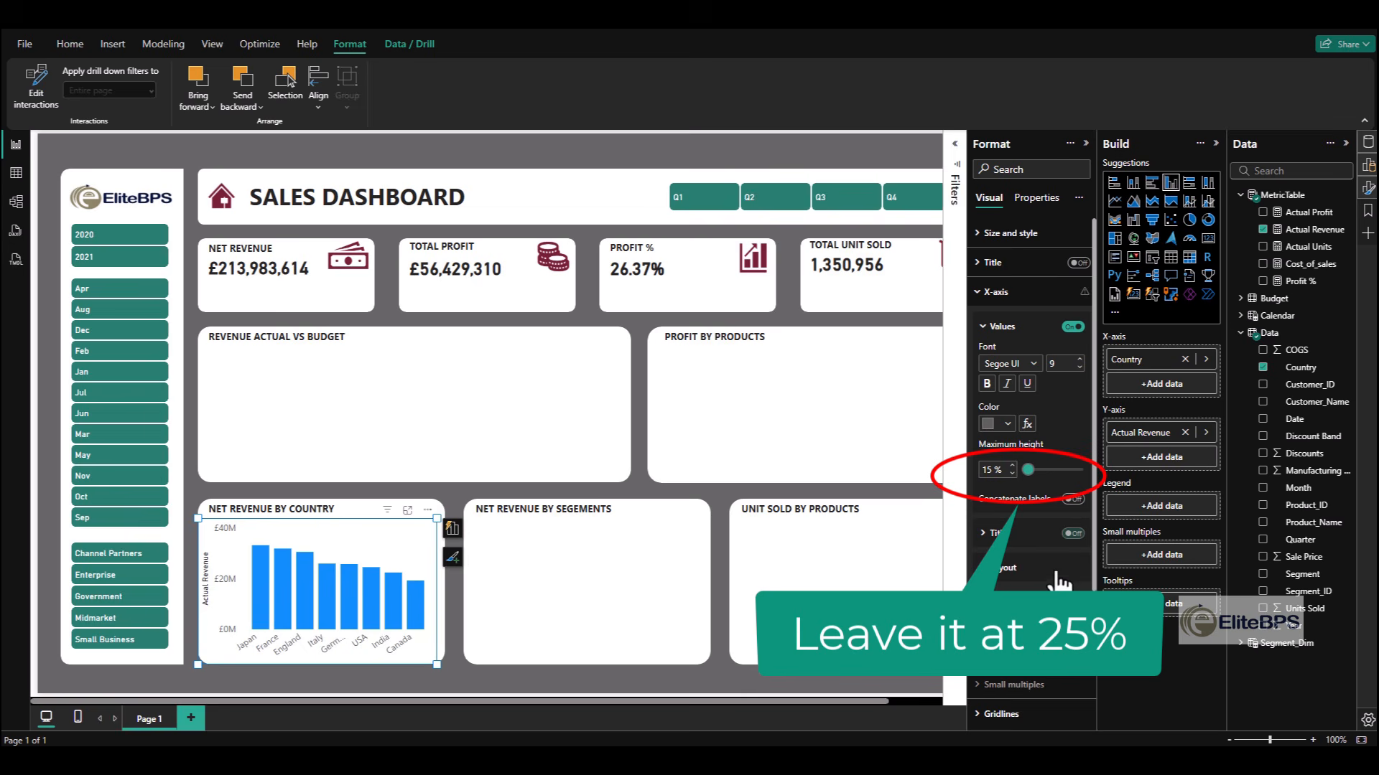
click(988, 385)
click(1008, 292)
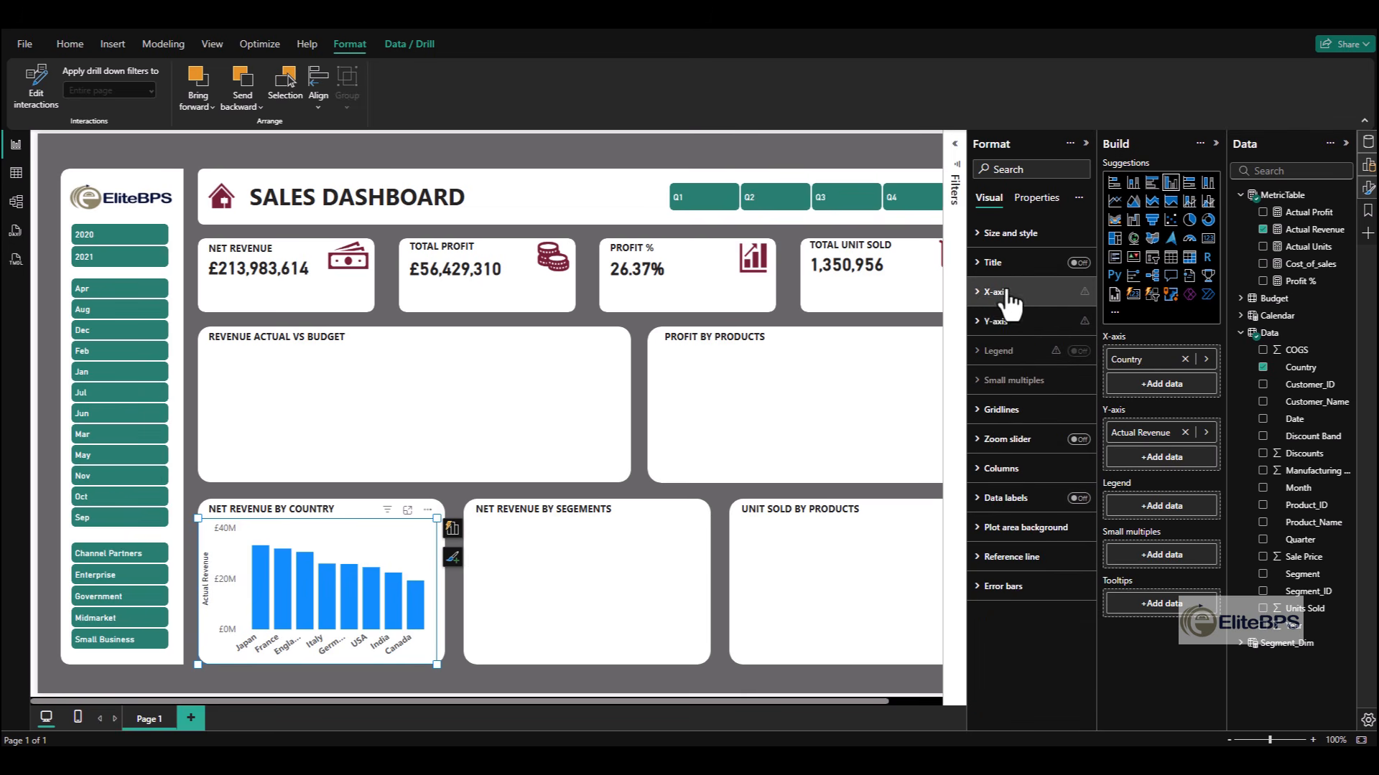
- Turn off the Y-axis title and values on the country revenue chart
click(998, 321)
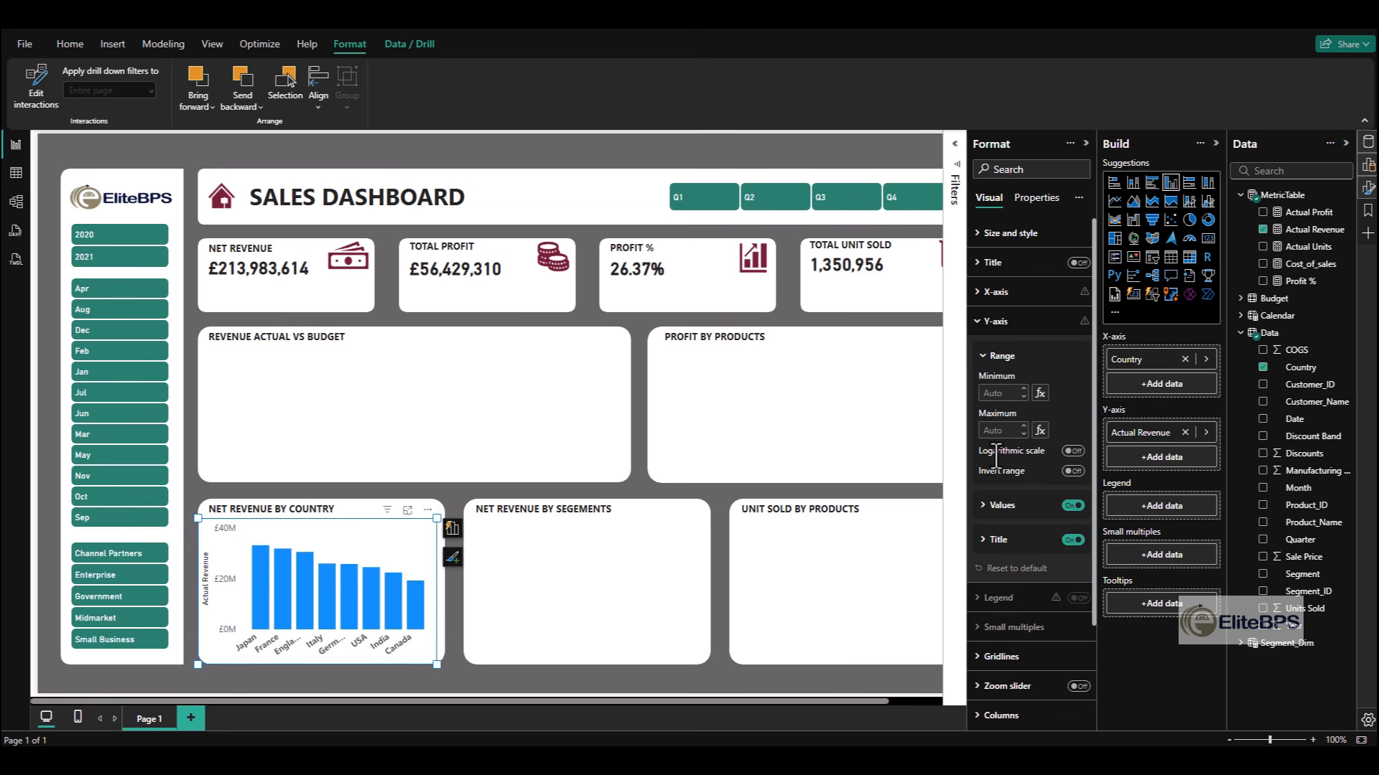
click(1073, 540)
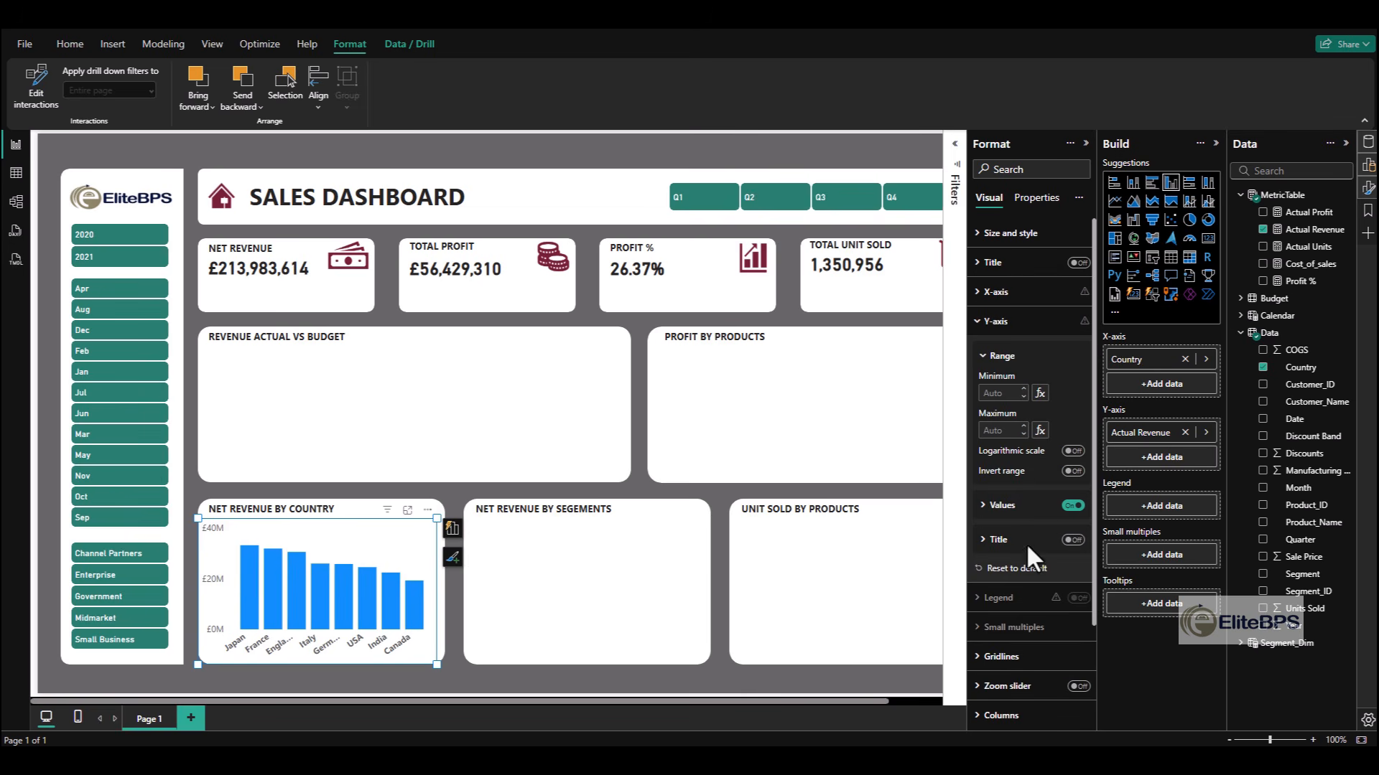
click(1072, 505)
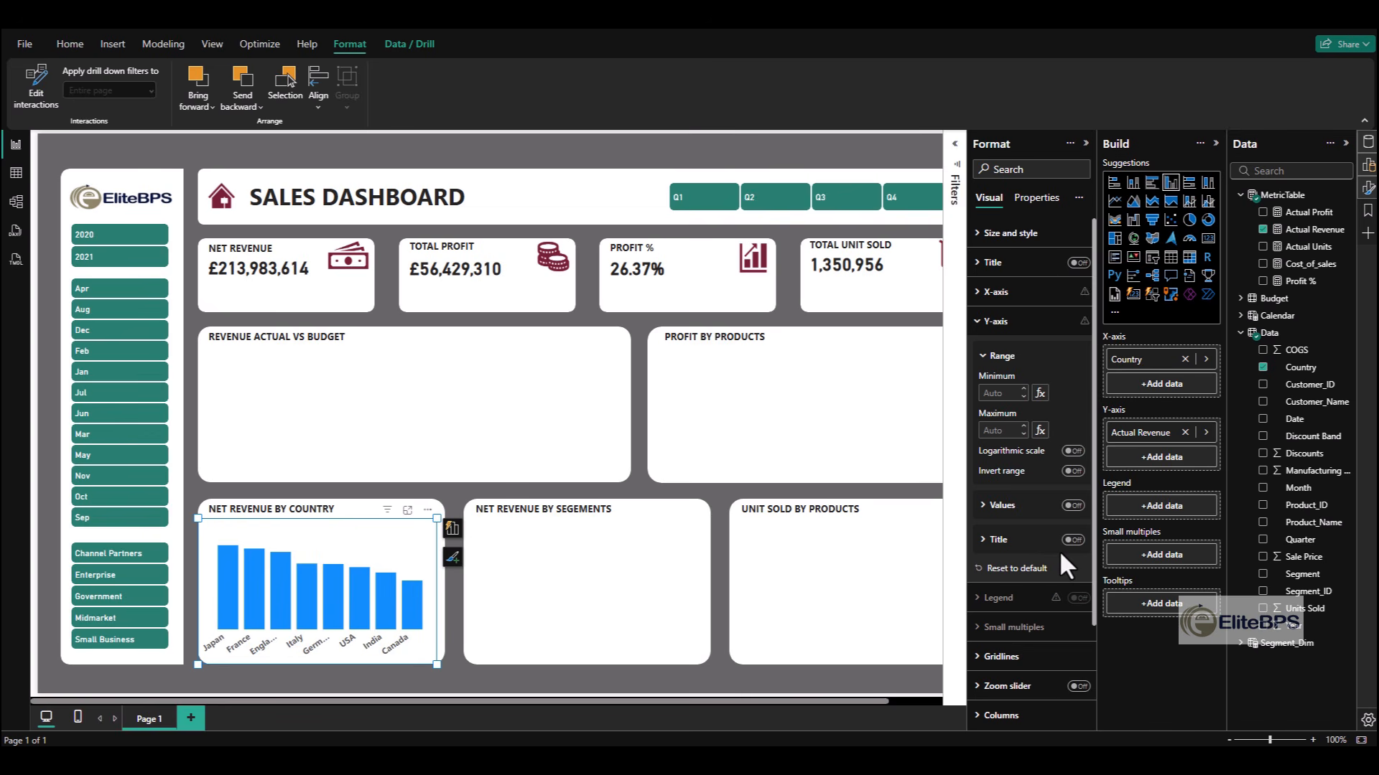
scroll(1052, 564, down, 3)
scroll(1038, 545, up, 3)
click(1013, 325)
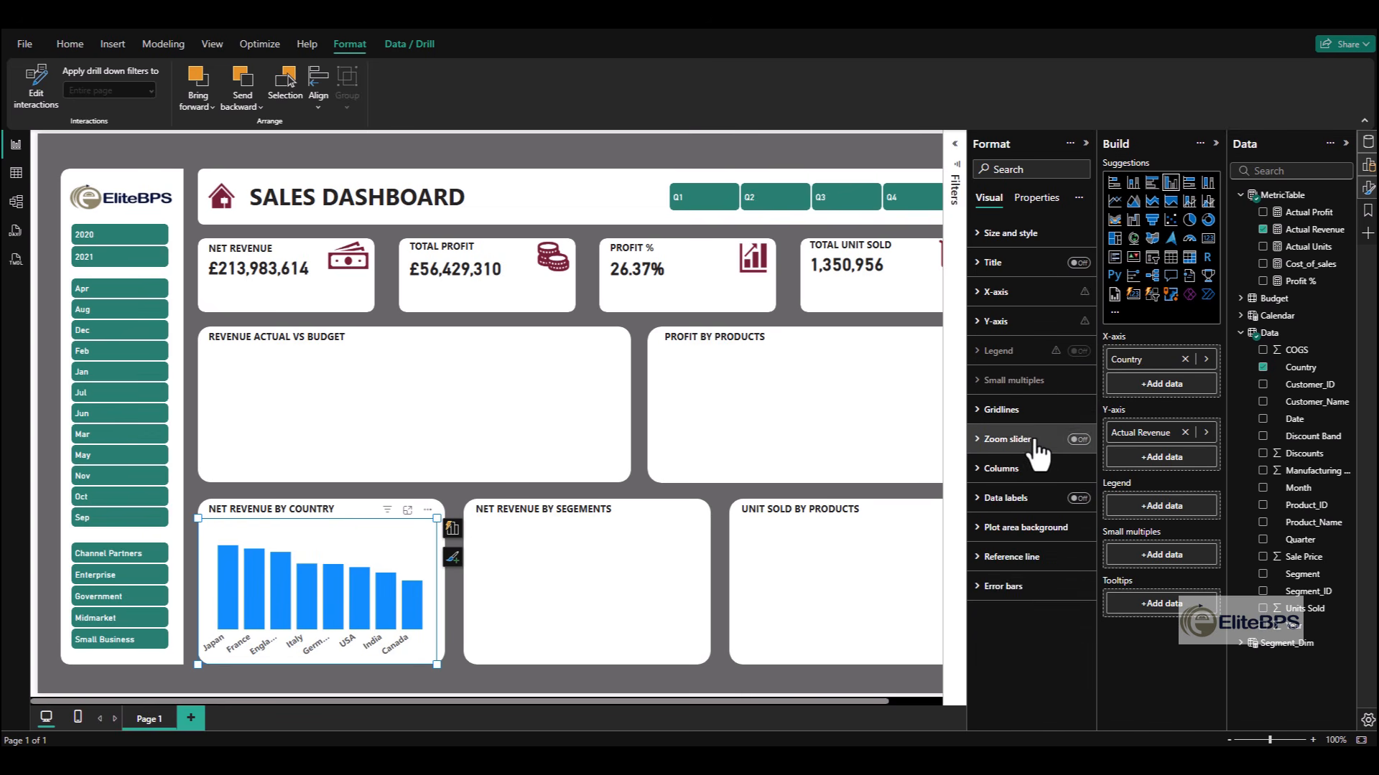
- Turn on data labels for the country revenue chart and make the label values bold
click(1077, 498)
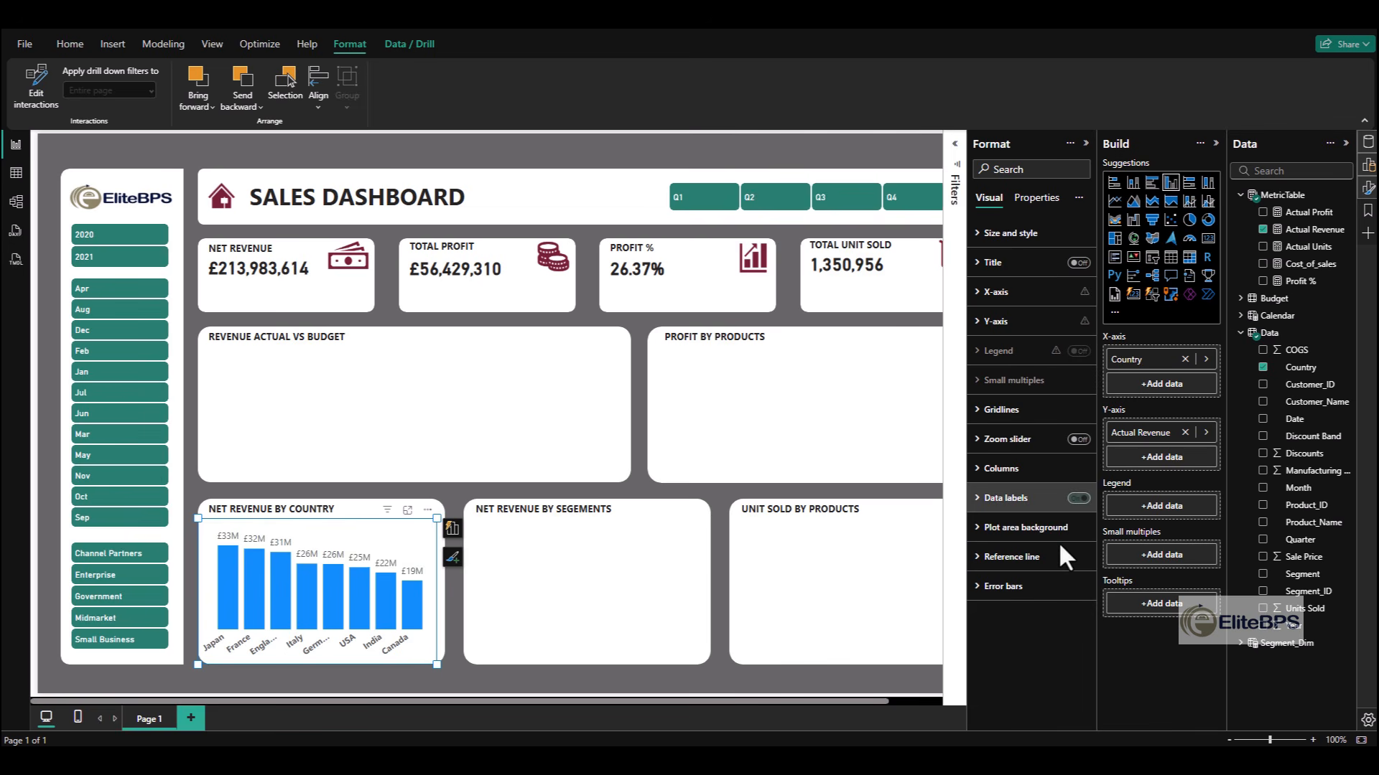
click(1014, 498)
scroll(1002, 643, down, 3)
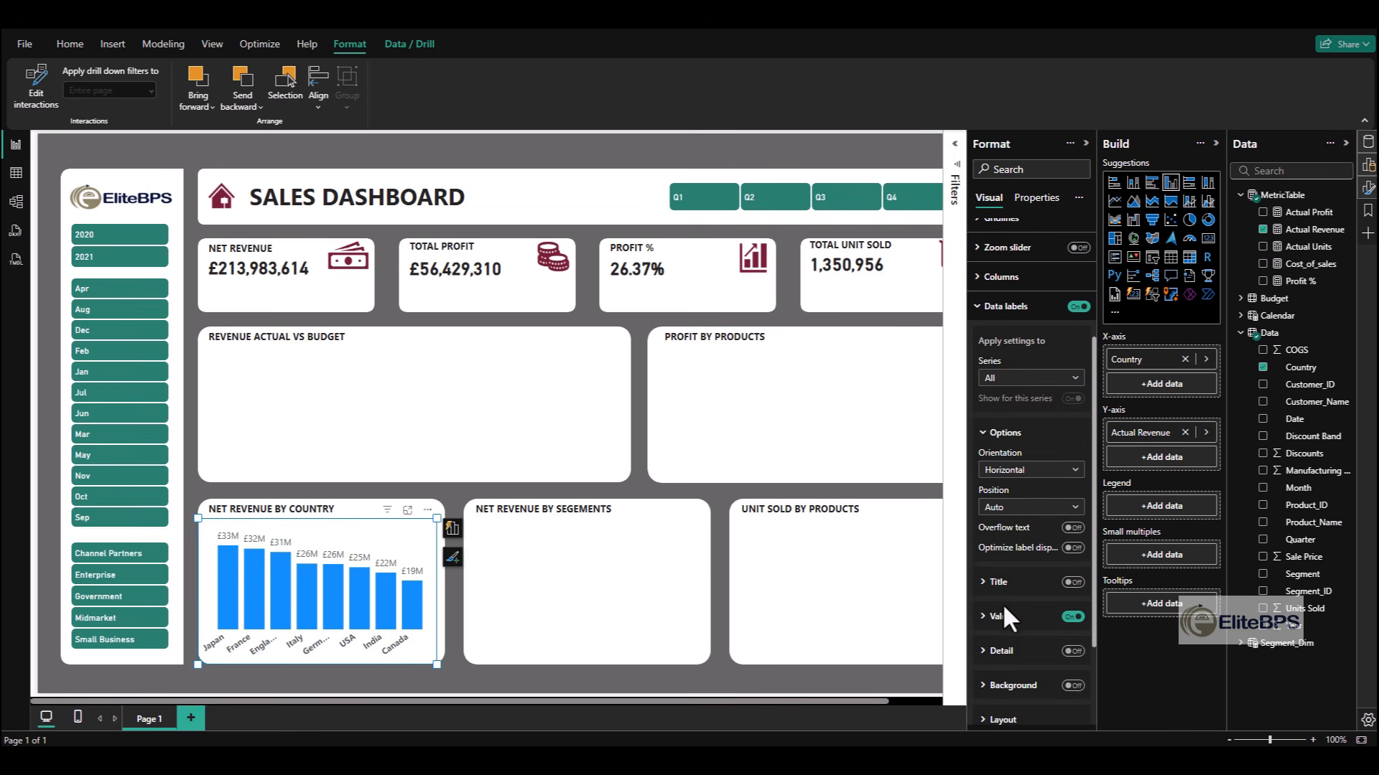
click(1003, 616)
scroll(1004, 658, down, 3)
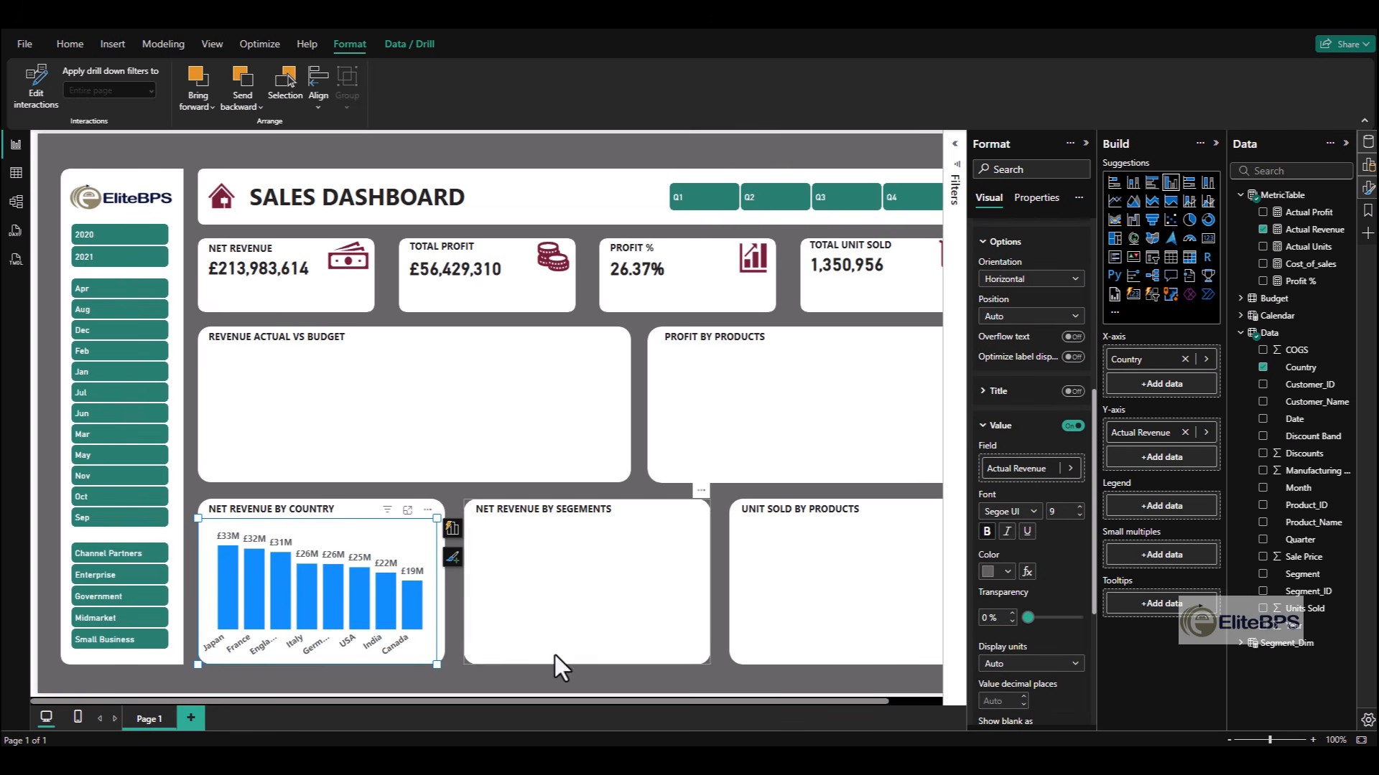
- Widen the country revenue chart to fill its card and colour its columns the same green as the slicers
drag(431, 666, 444, 652)
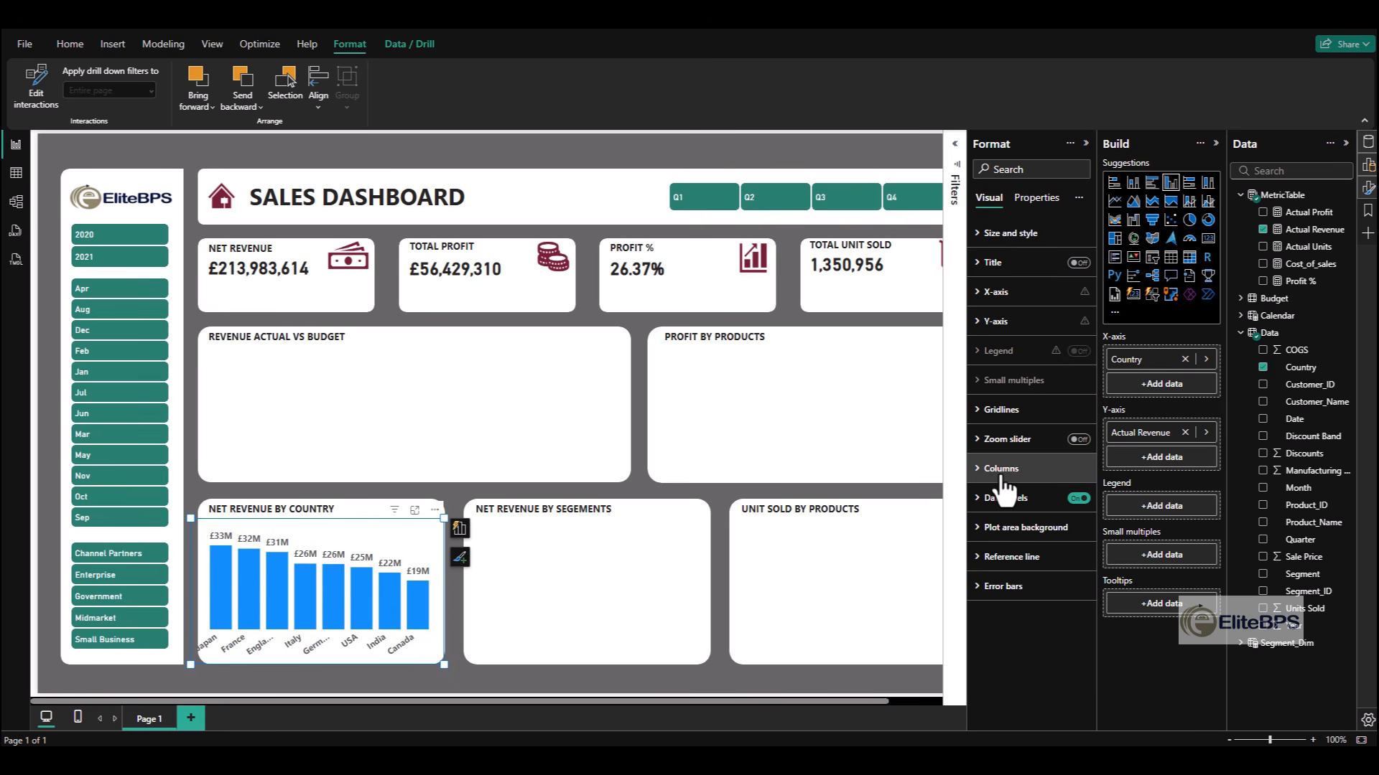
click(1000, 476)
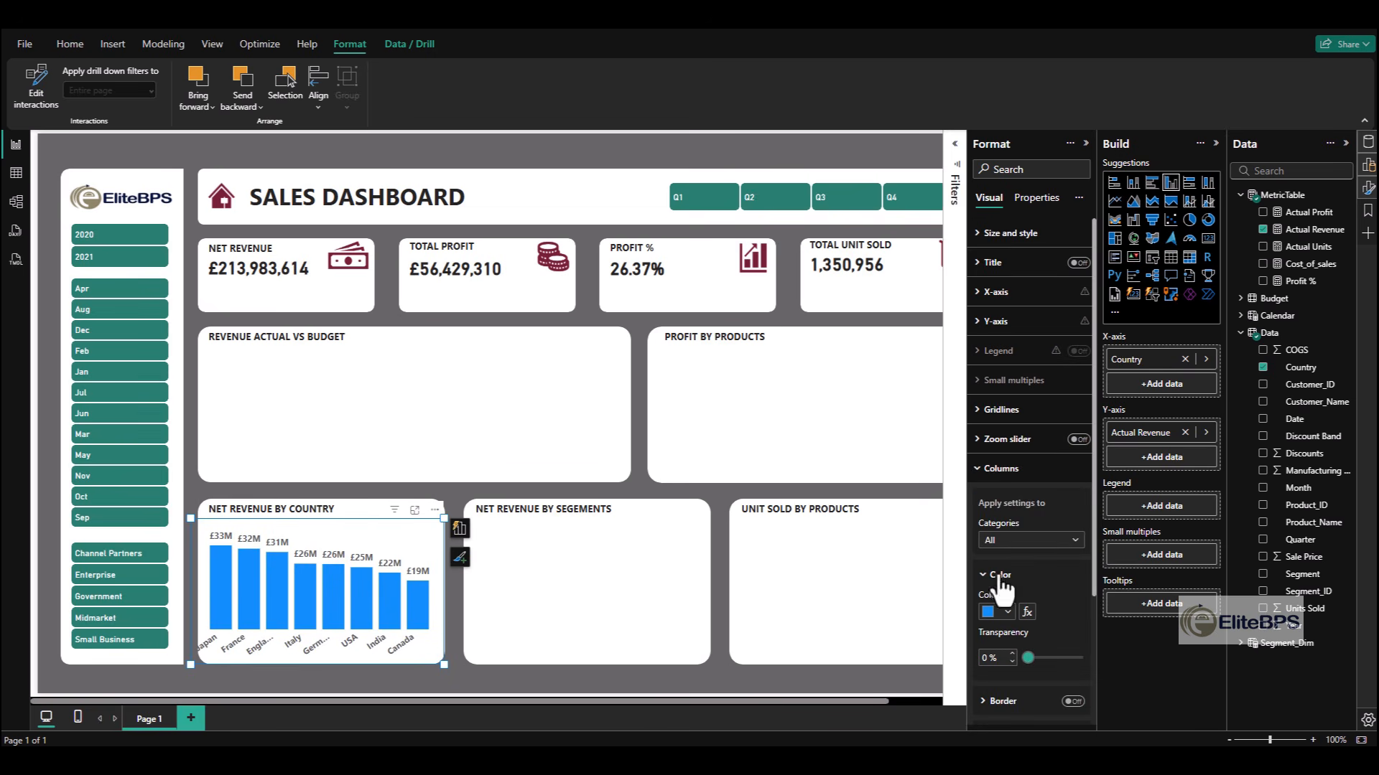
click(1005, 612)
click(1005, 559)
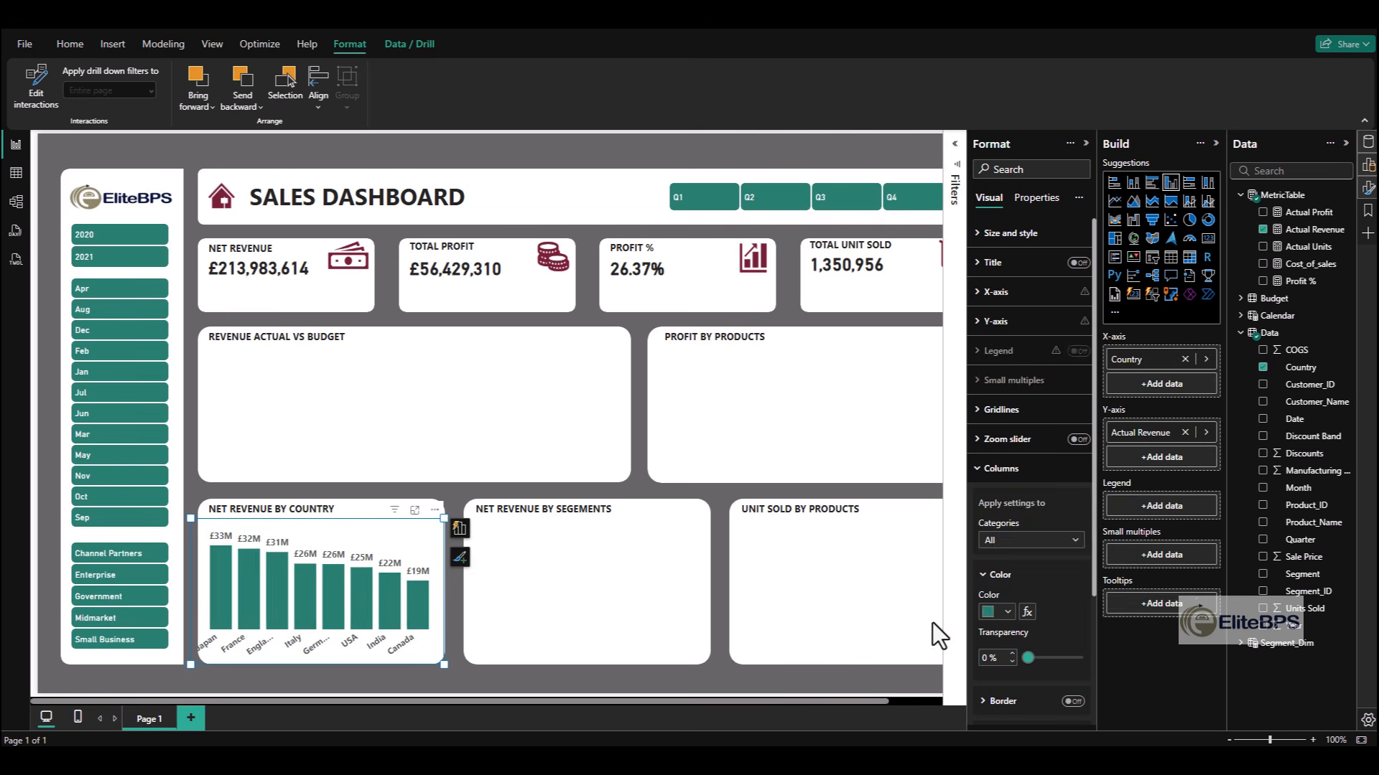
click(748, 635)
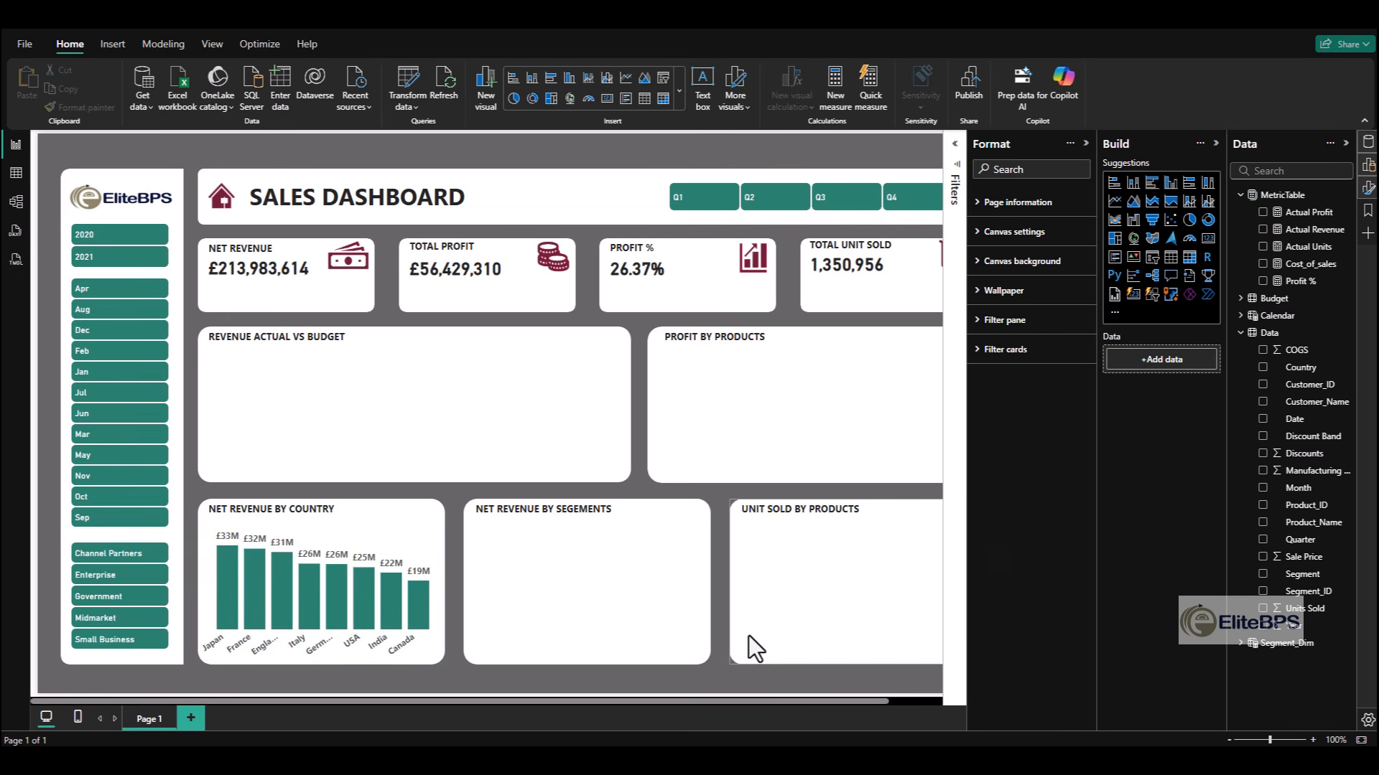
- Duplicate the country revenue chart and position the copy in the Unit Sold by Products card
click(296, 645)
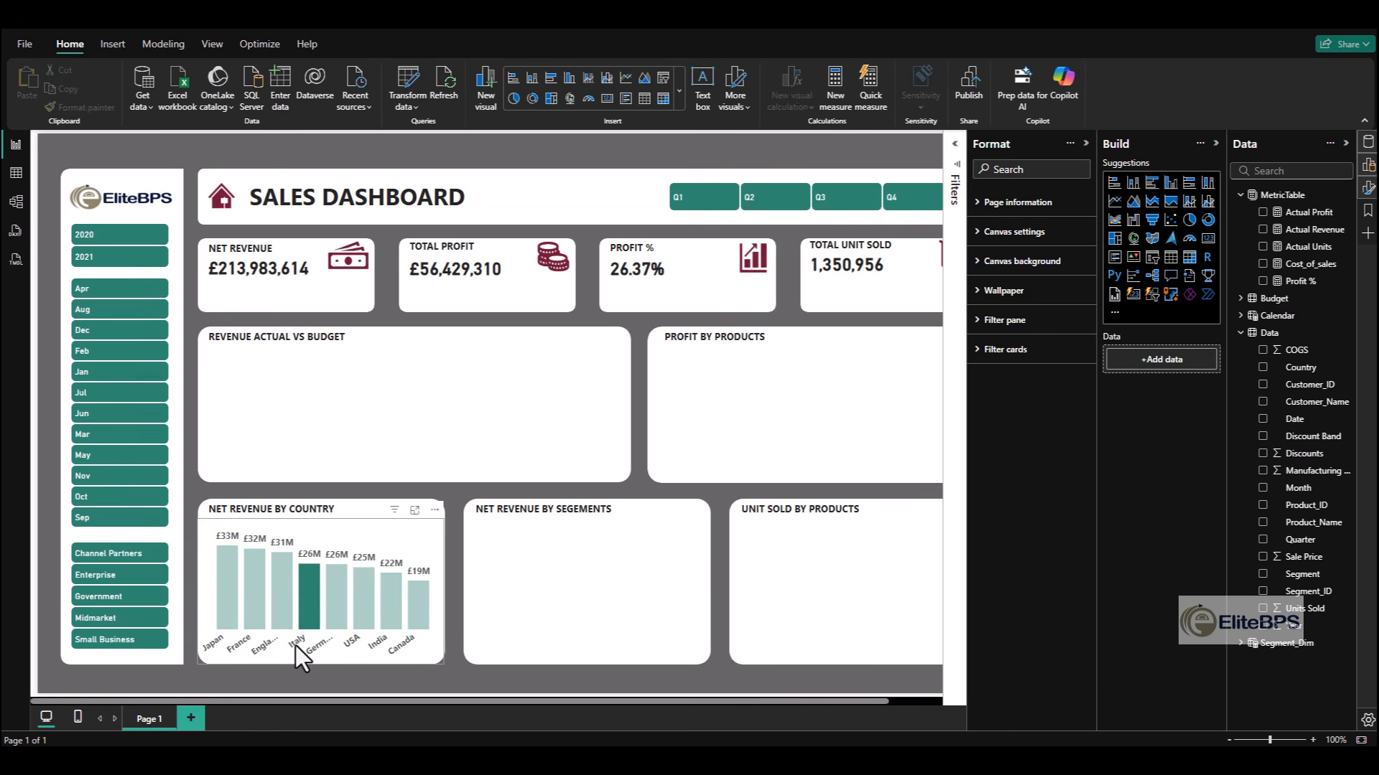
click(334, 544)
key(ctrl+c)
key(ctrl+v)
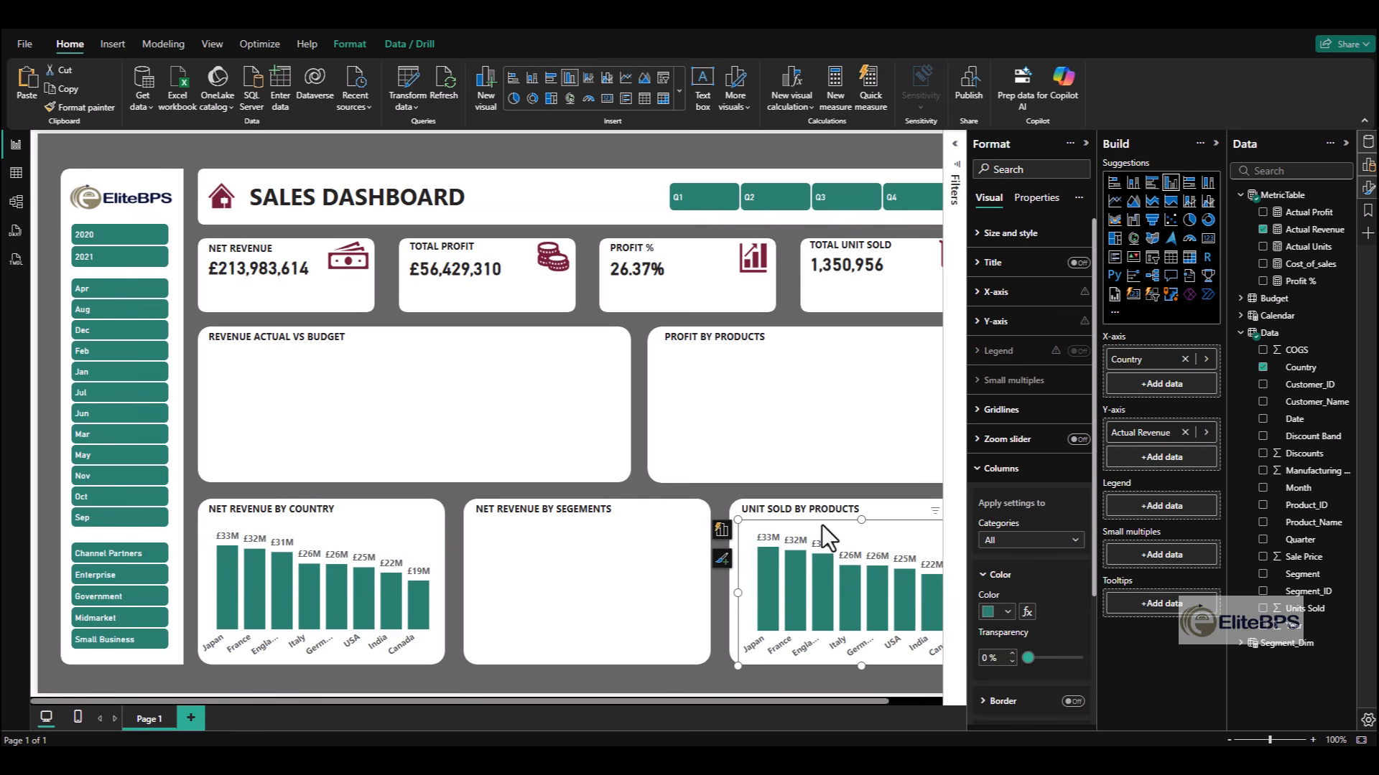
drag(822, 524, 812, 523)
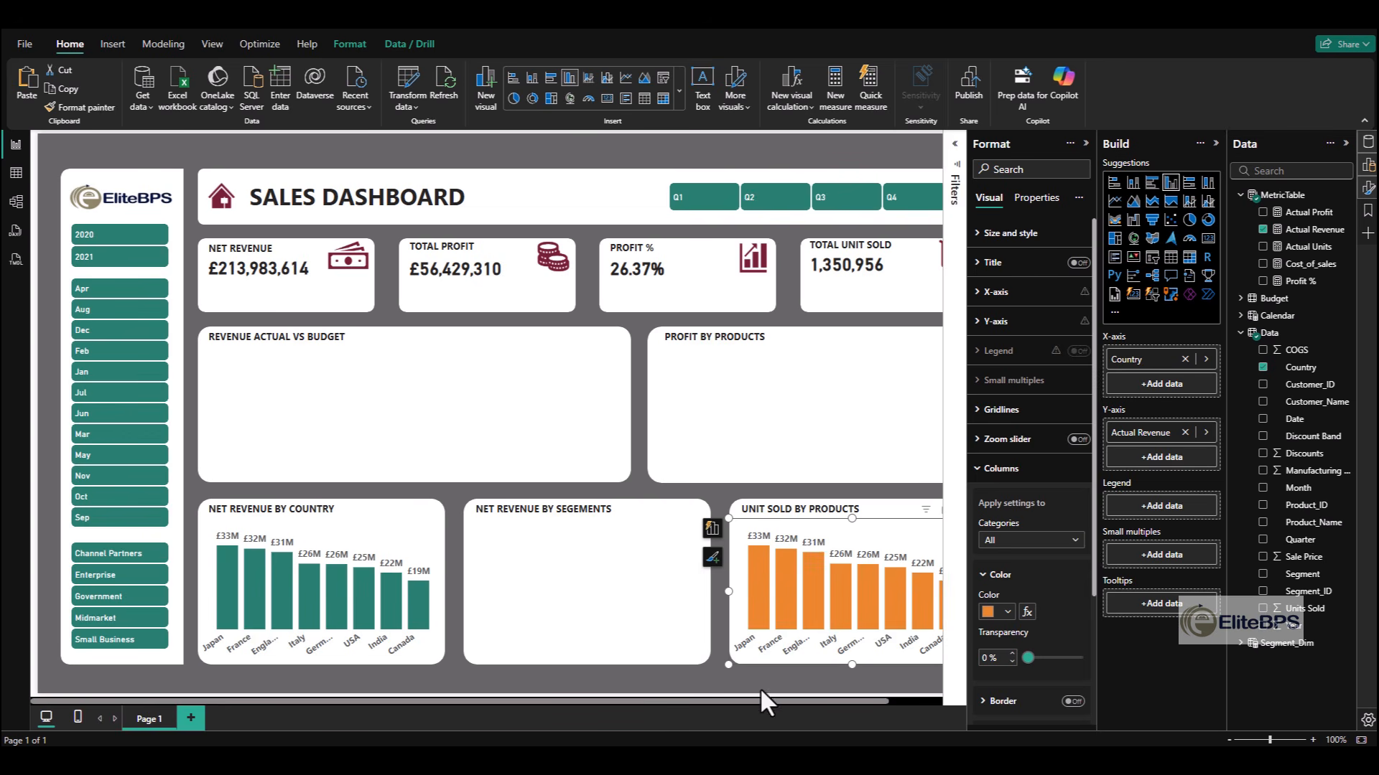
- Recolour the Unit Sold by Products chart orange and change it to a clustered bar chart by product
click(758, 672)
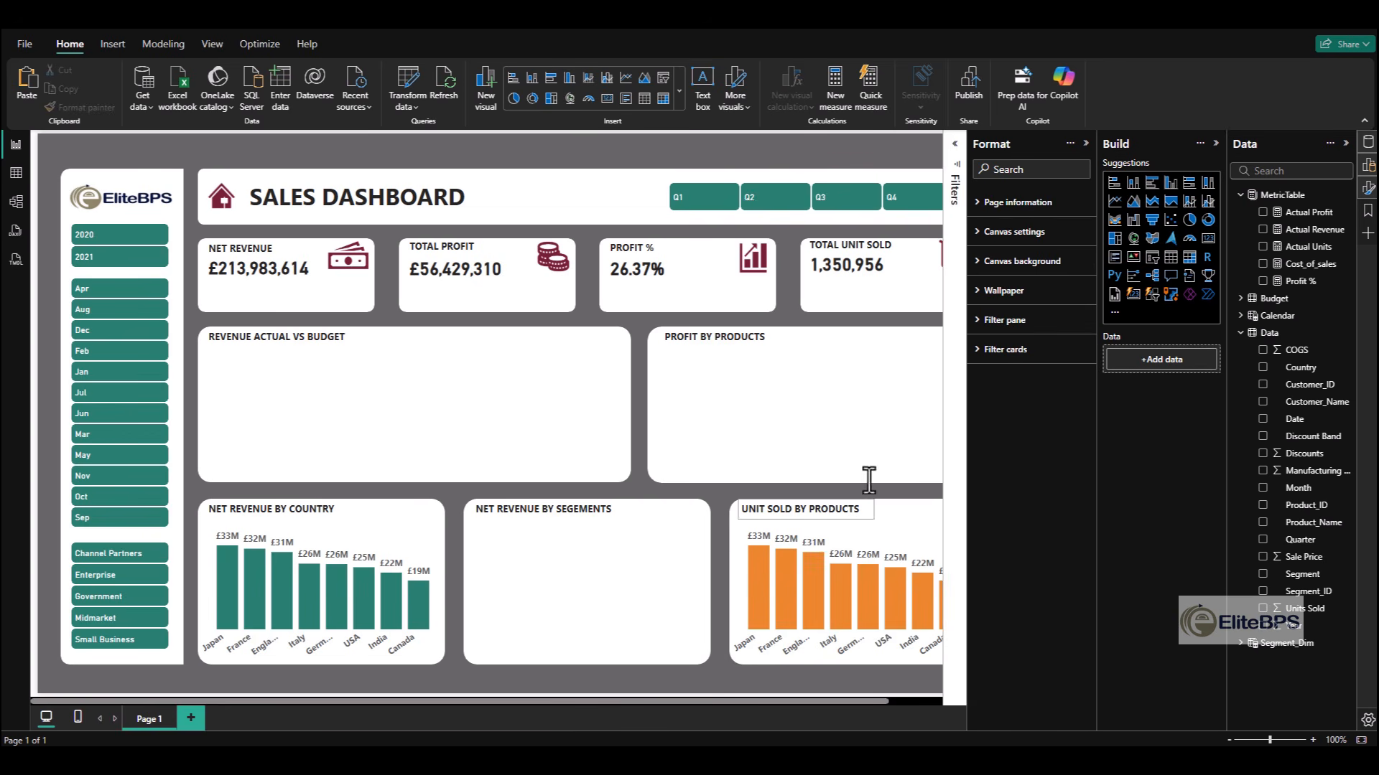
click(1151, 183)
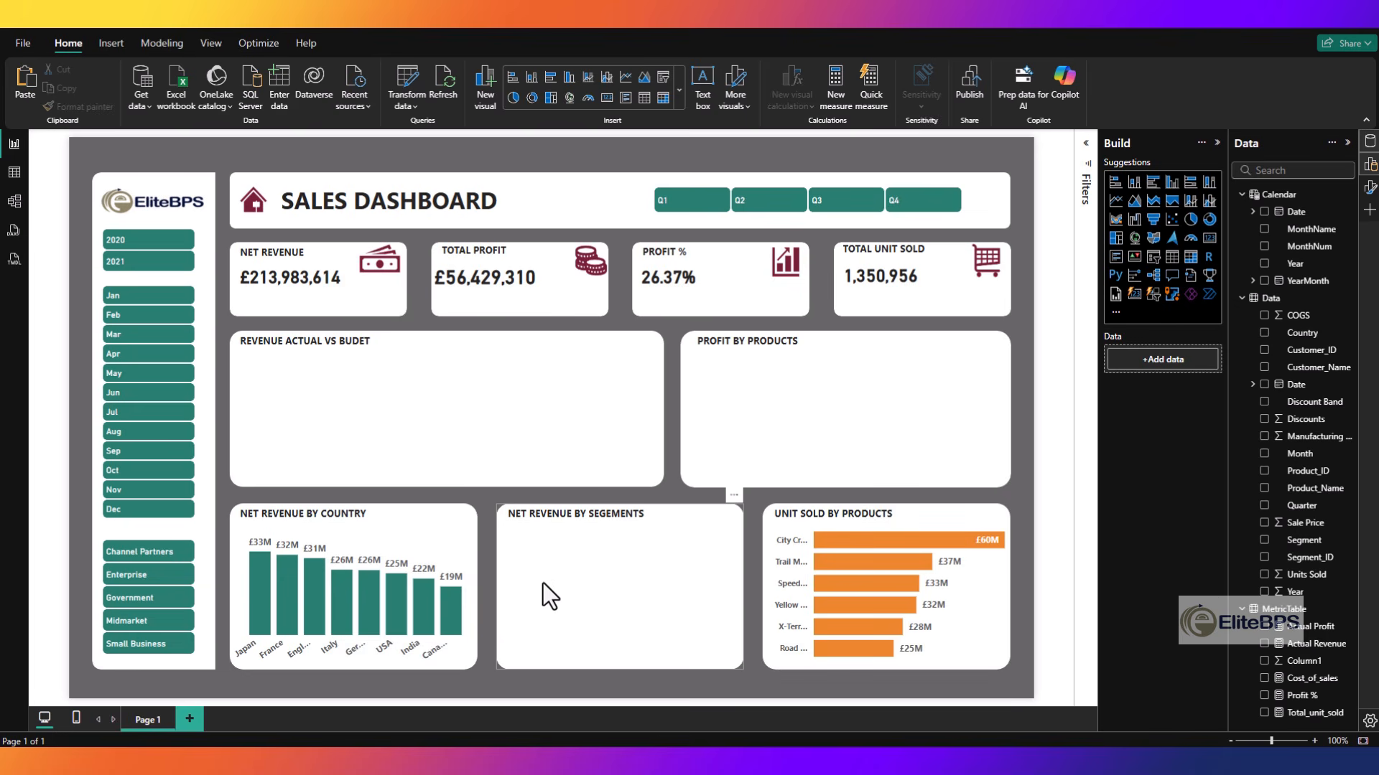
- Search the visuals gallery for "radar" and import Radar Chart by Clear Peaks into the report
click(1117, 314)
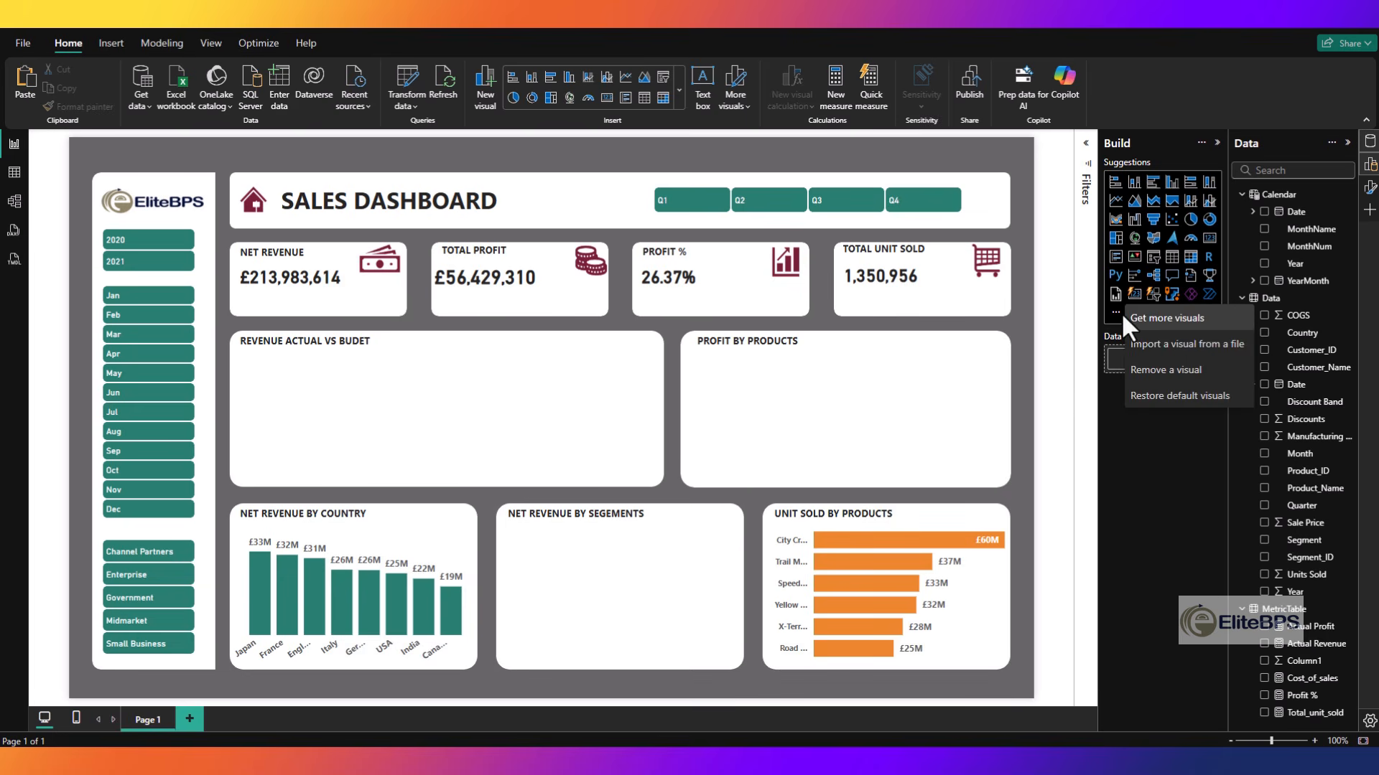
click(1169, 320)
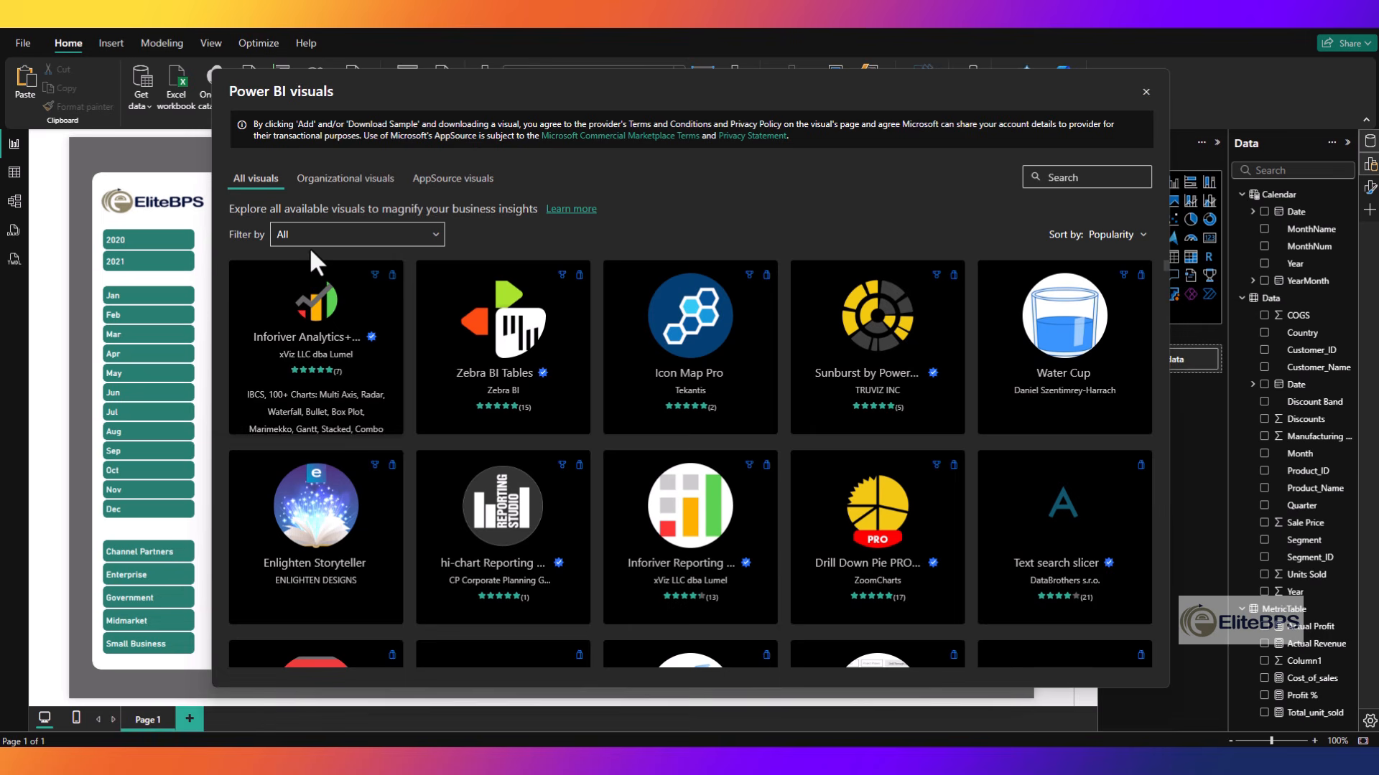
click(1056, 178)
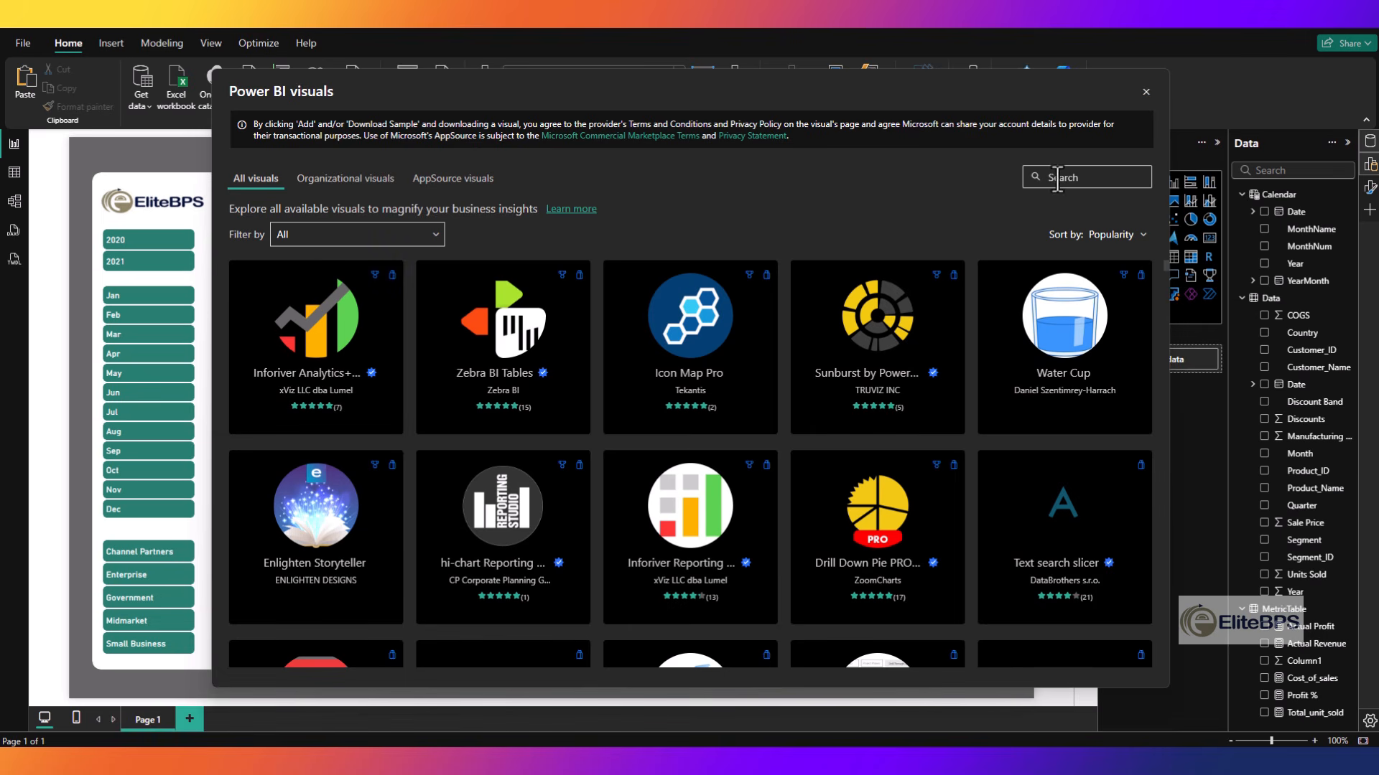
text(radar)
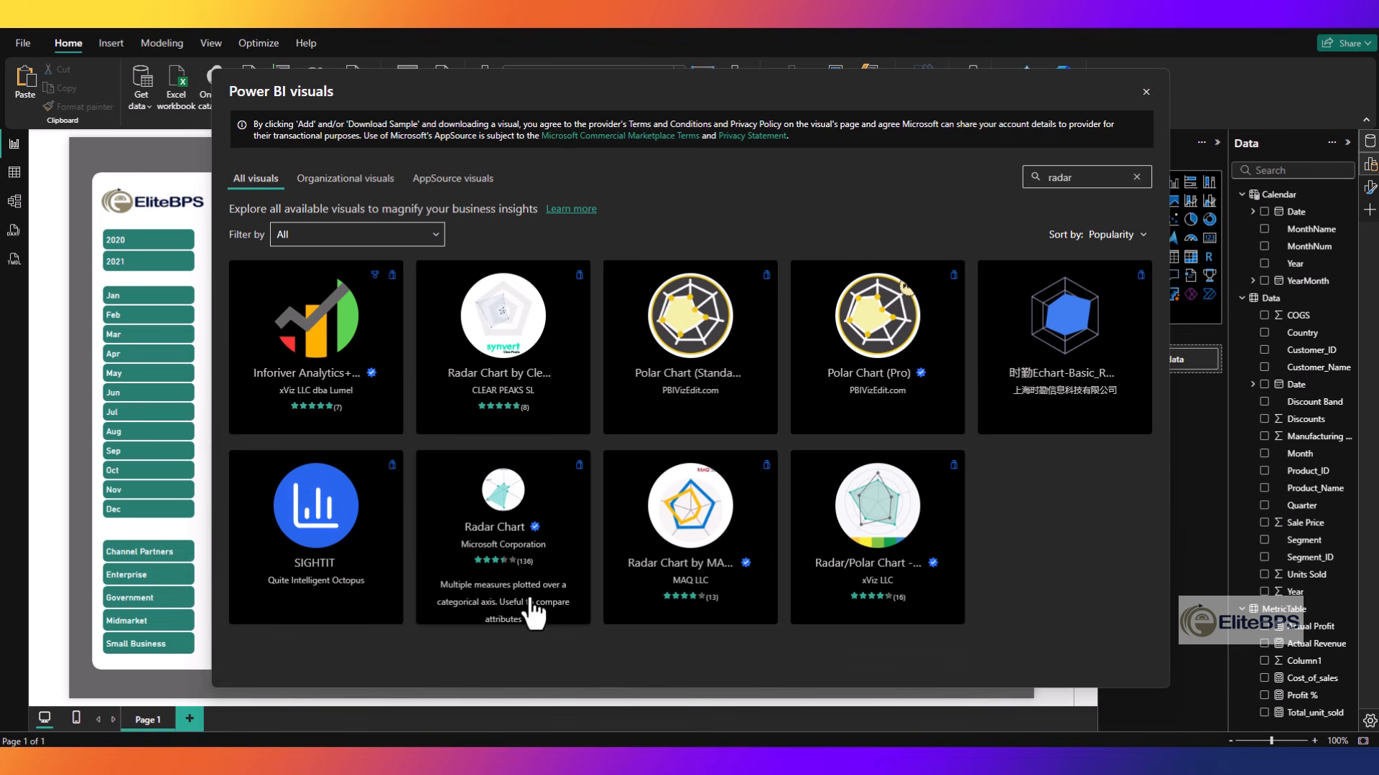
click(525, 333)
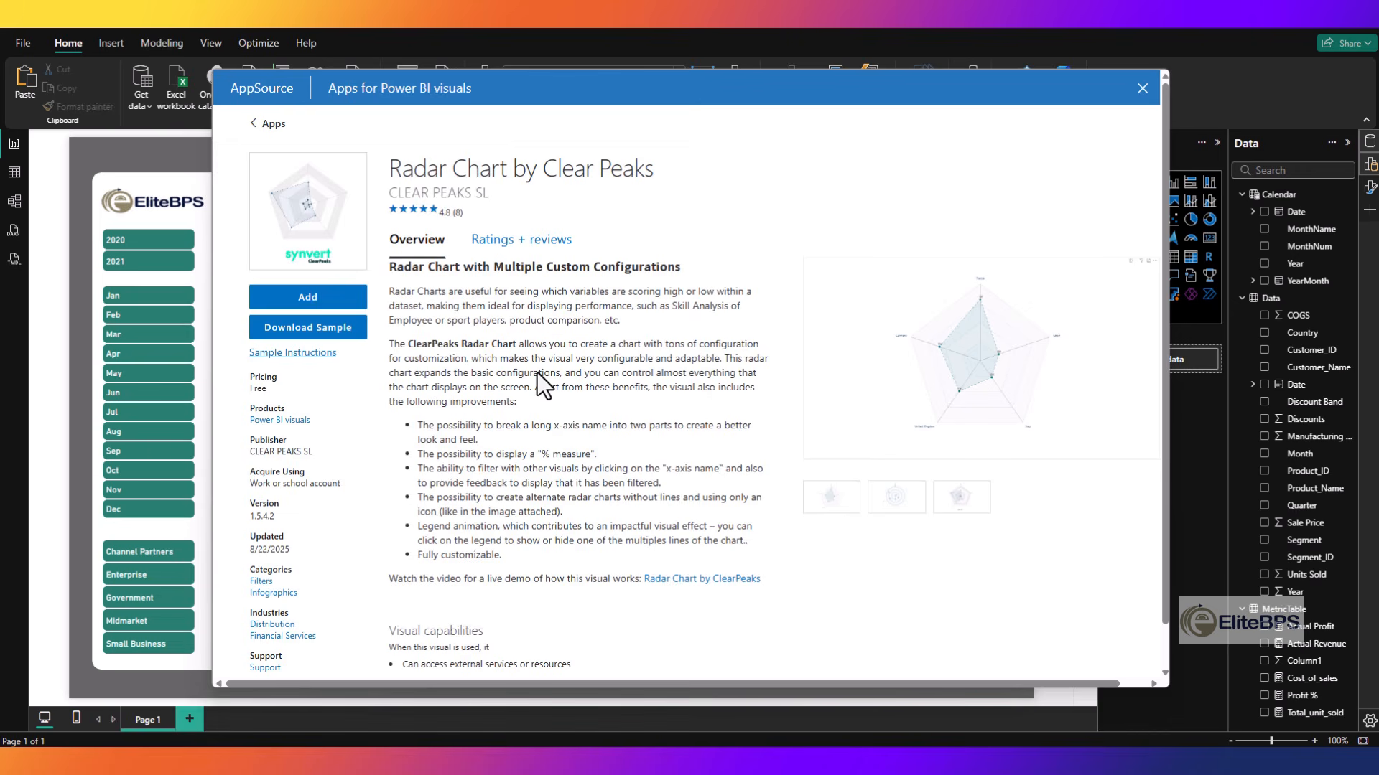
click(324, 305)
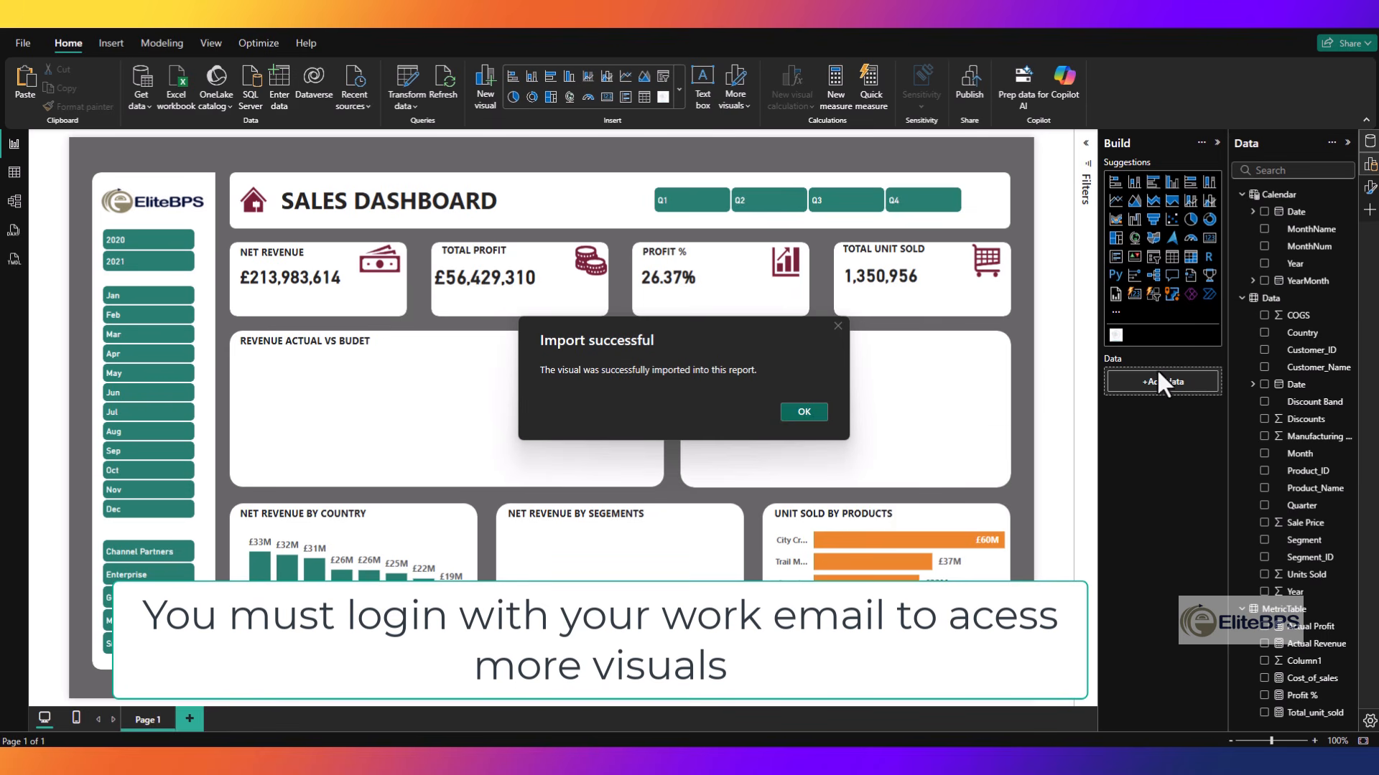
click(803, 412)
- Add the imported radar chart to the canvas and plot Actual Revenue by Segment on it
drag(1115, 336, 263, 314)
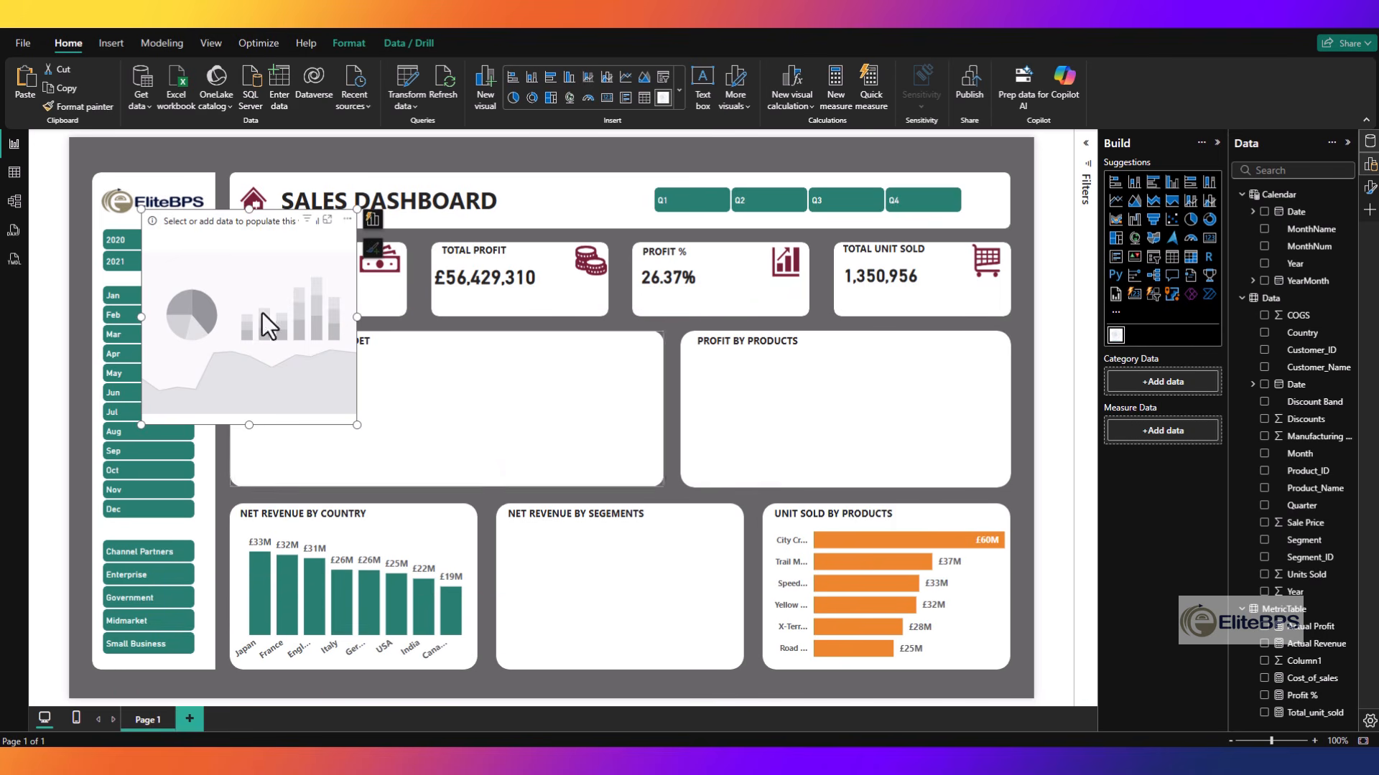
drag(201, 222, 730, 276)
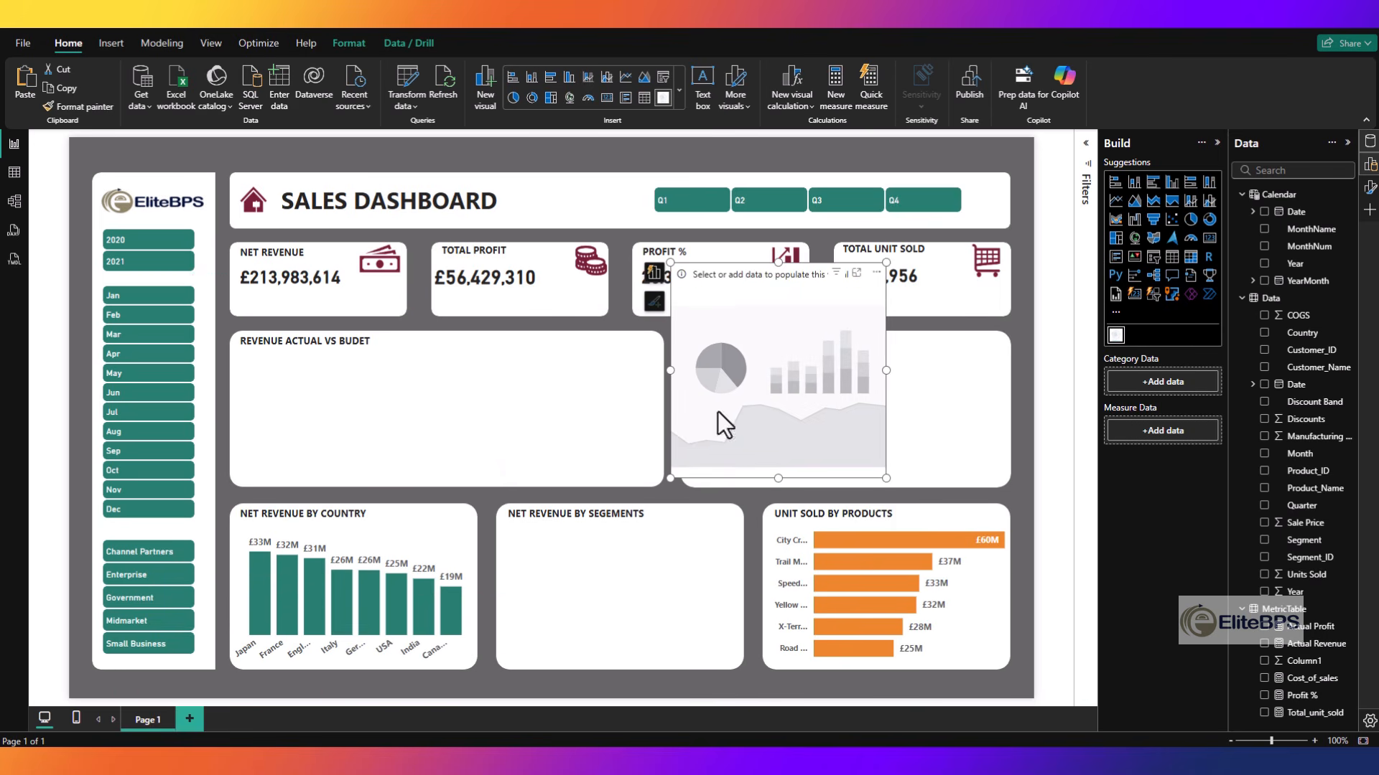
click(1263, 643)
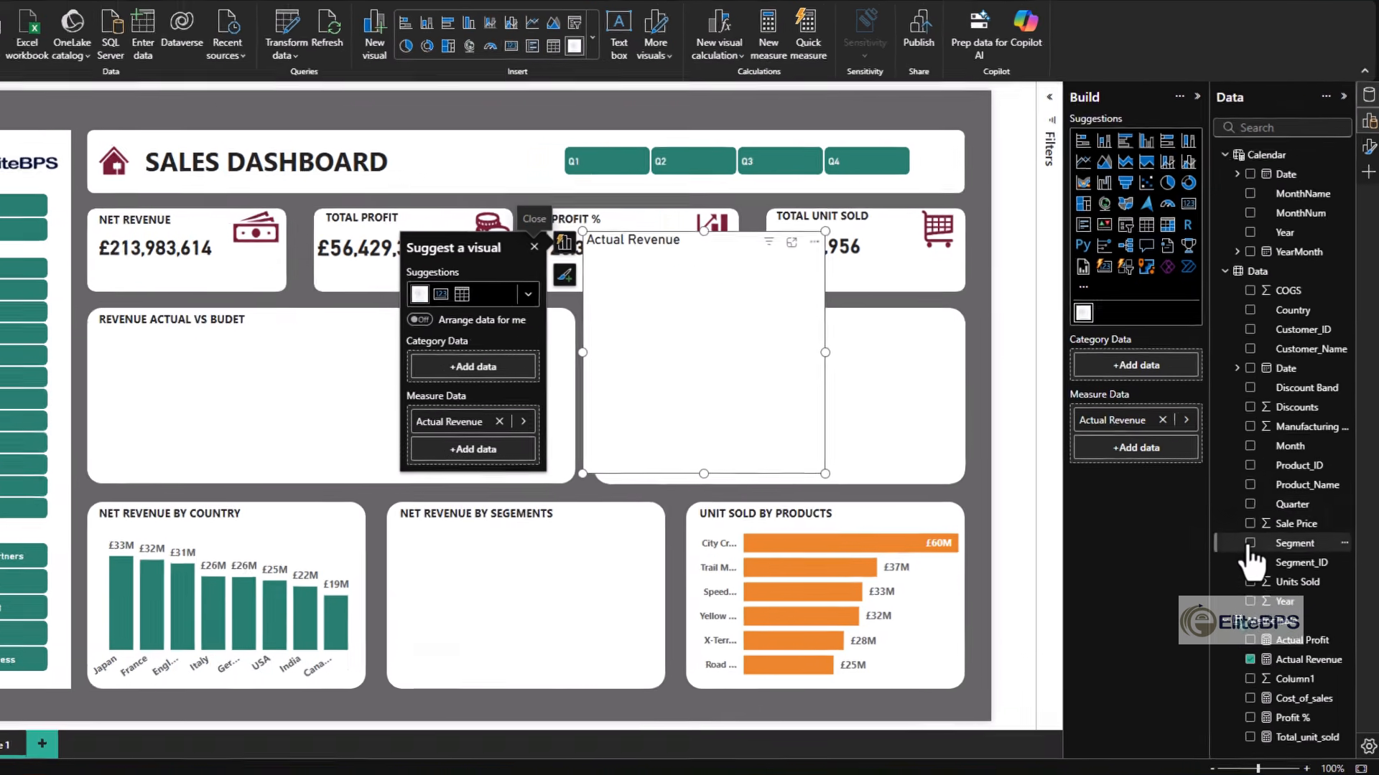
click(1250, 544)
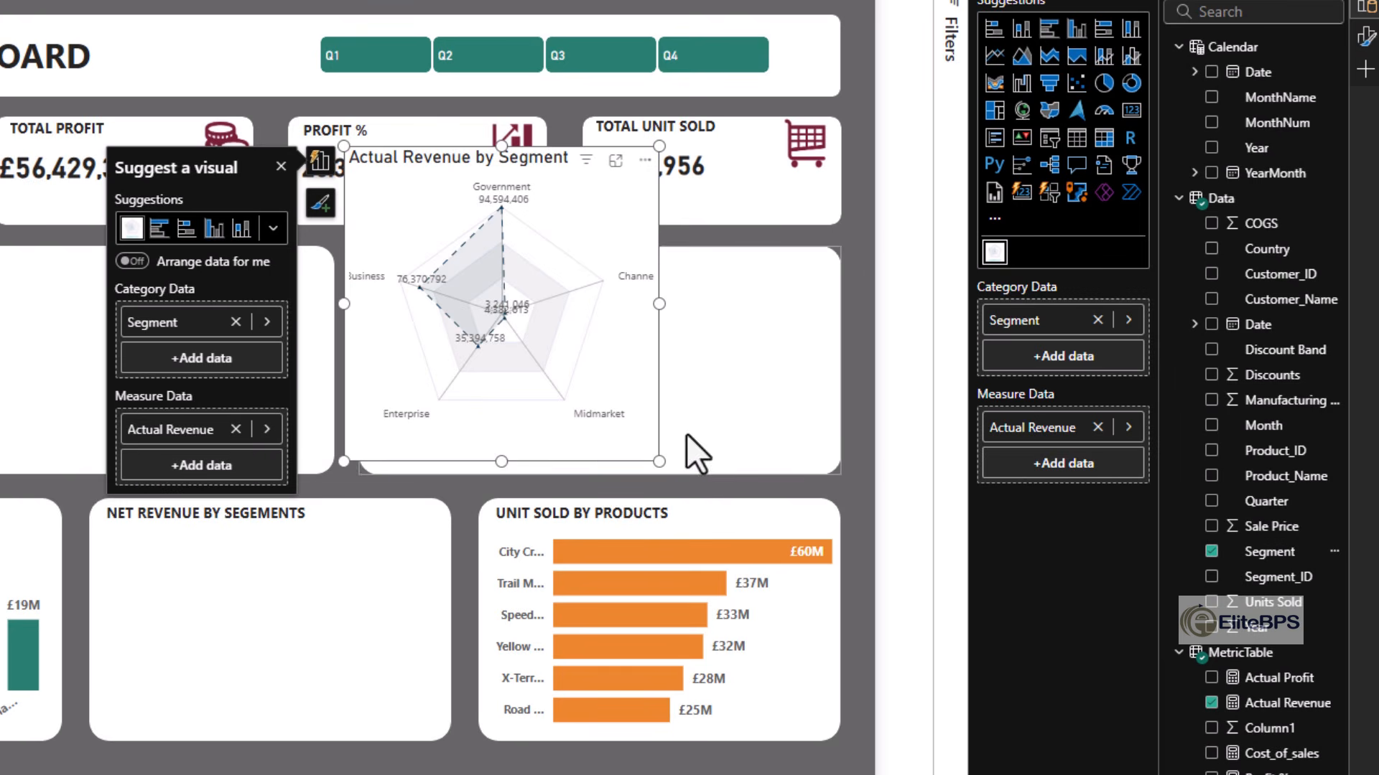
- Reduce the radar chart's height, move it into the Net Revenue by Segments card and turn off its title
drag(658, 146, 650, 228)
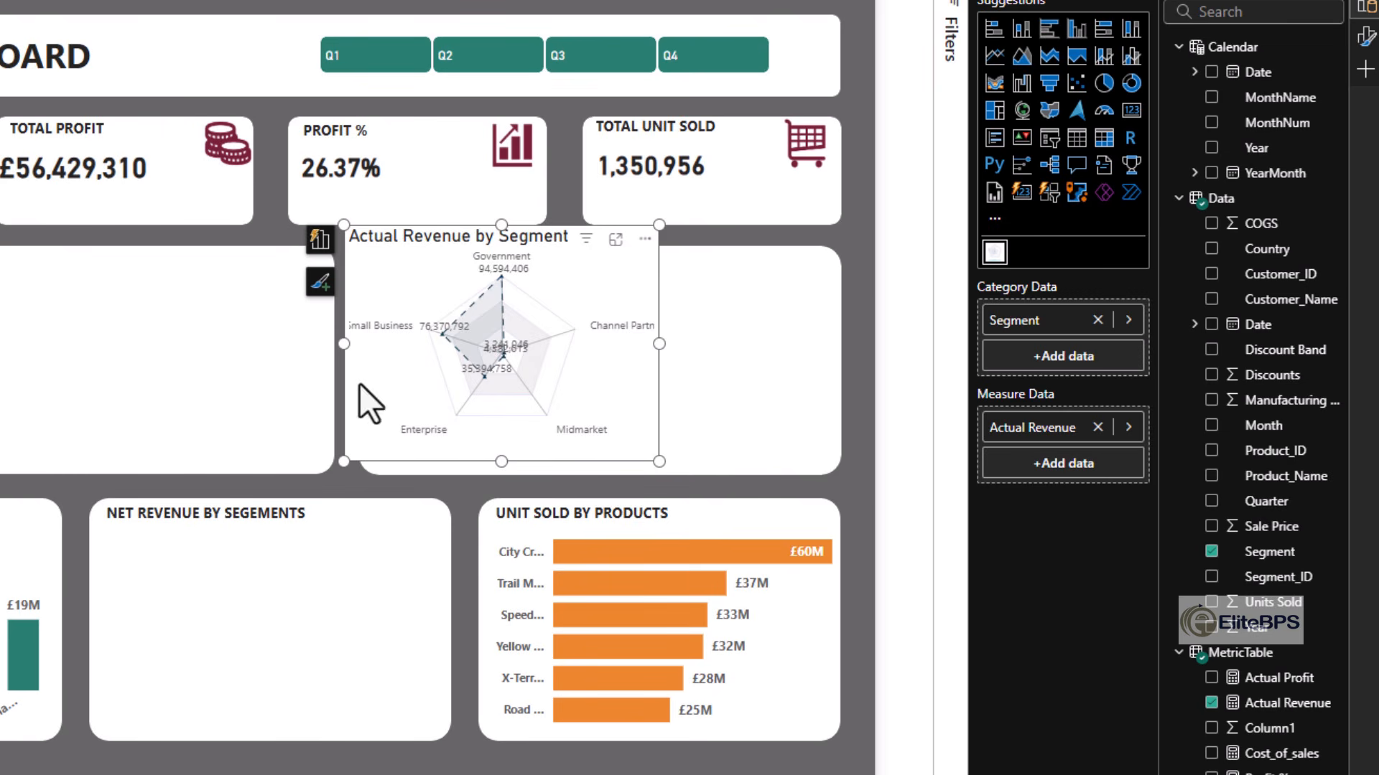
drag(413, 240, 170, 531)
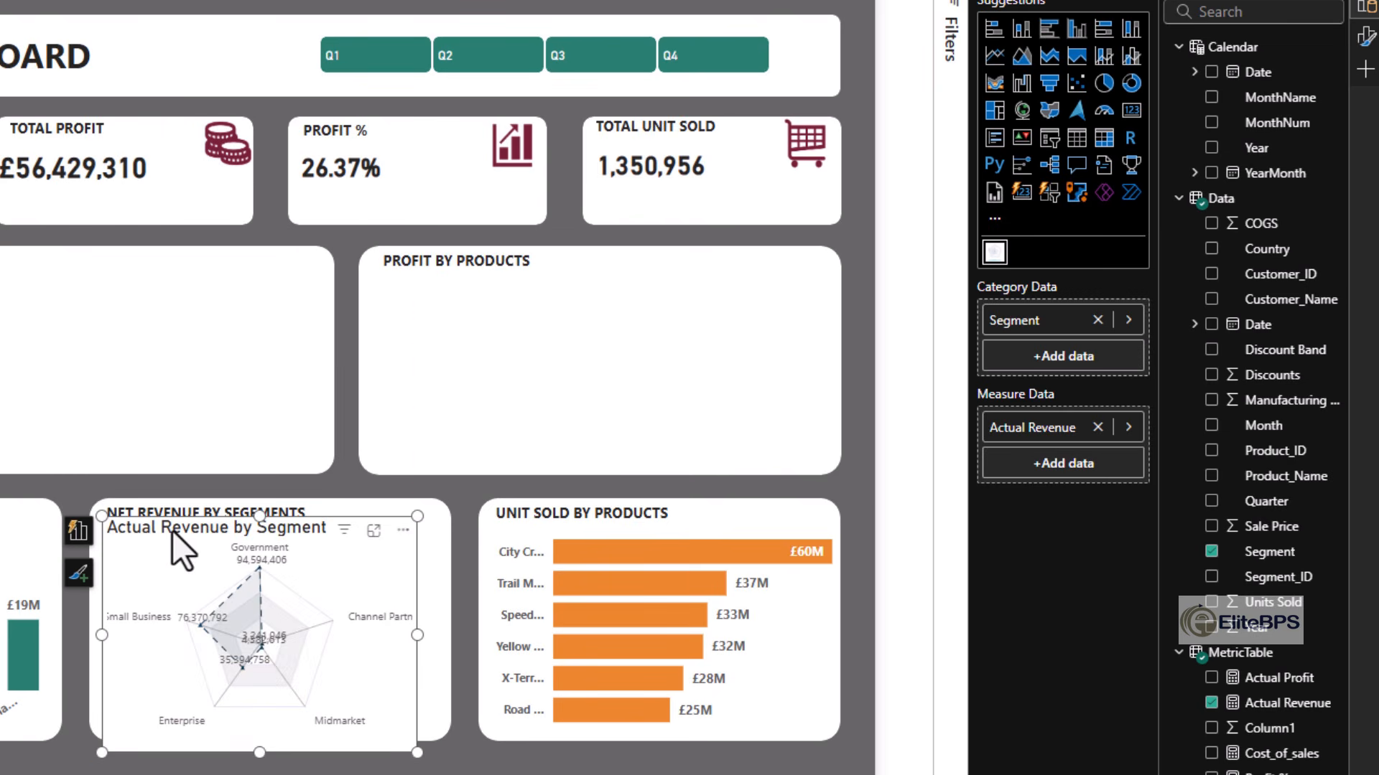
click(173, 531)
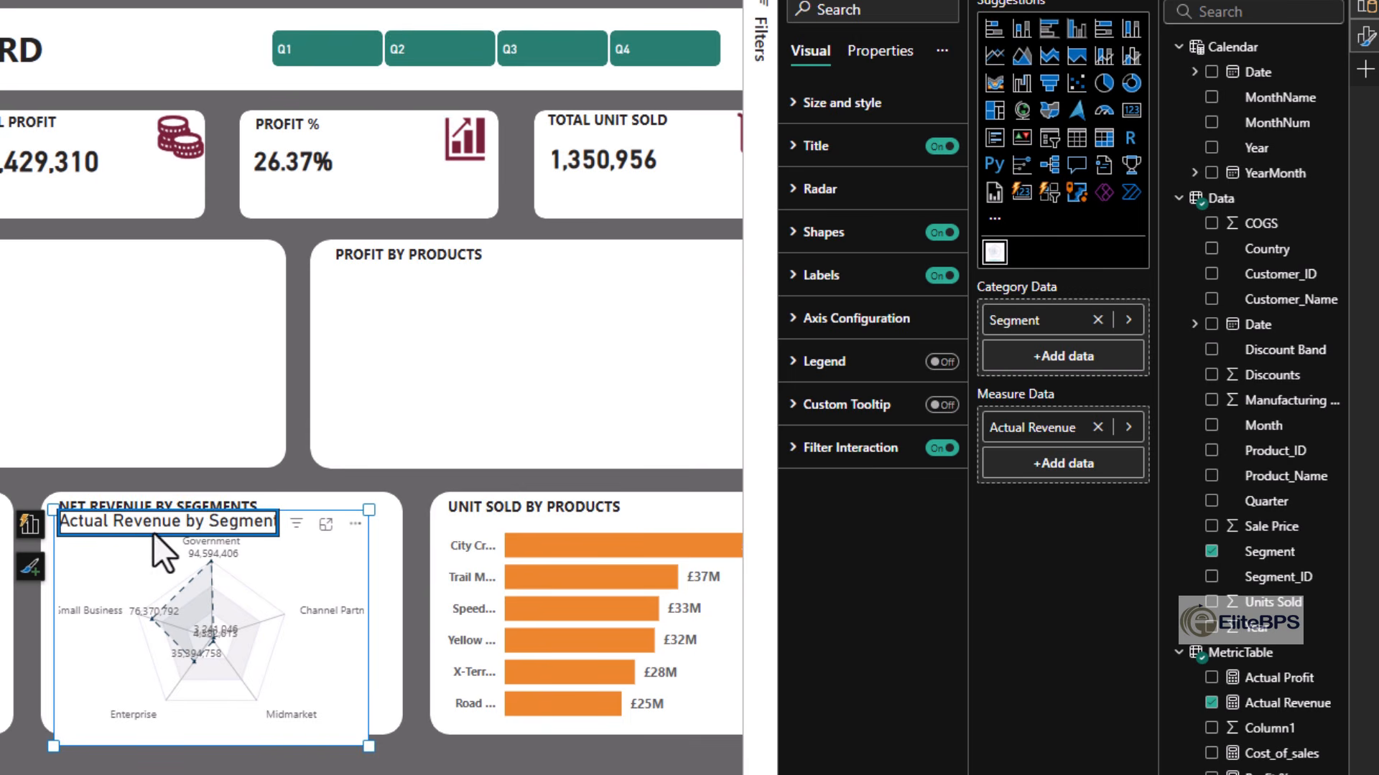
click(940, 146)
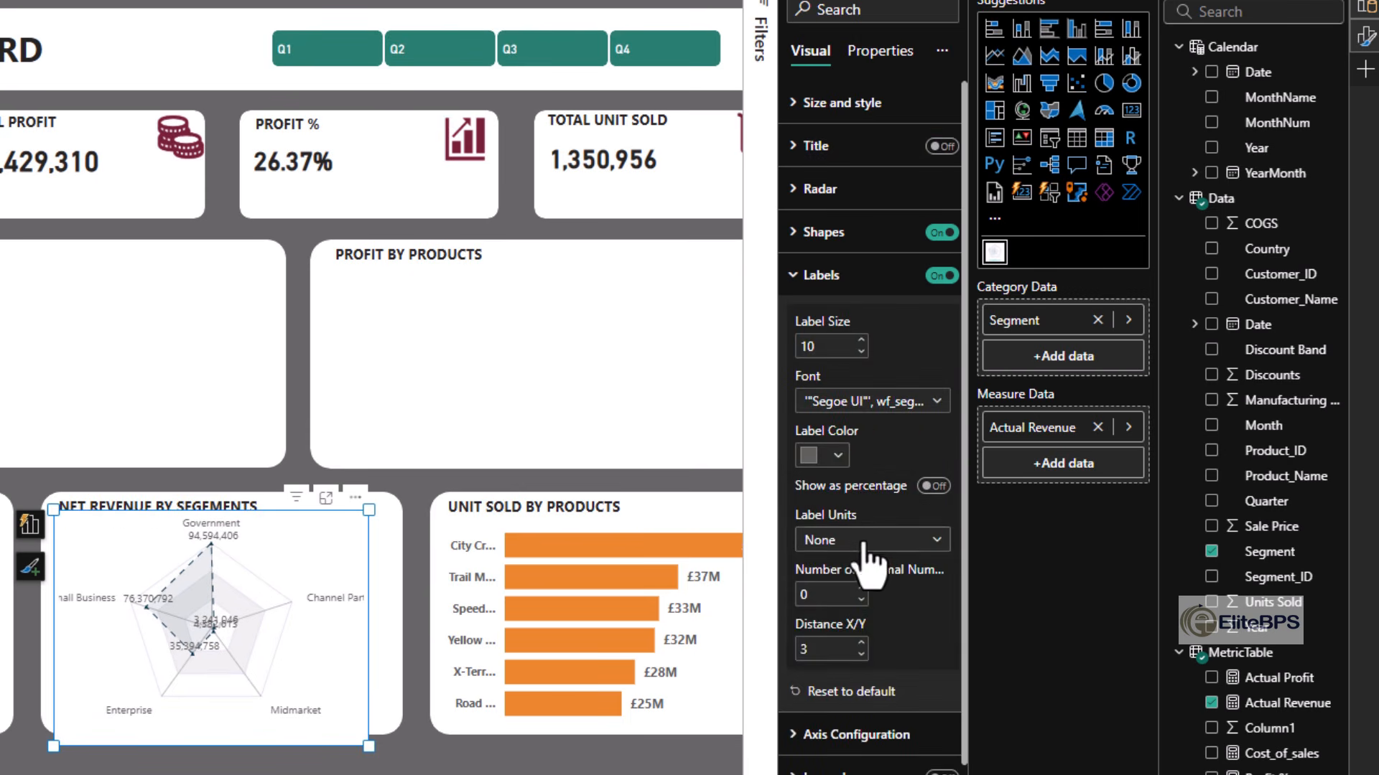
- Show the radar chart's labels in Millions and colour them black
click(863, 543)
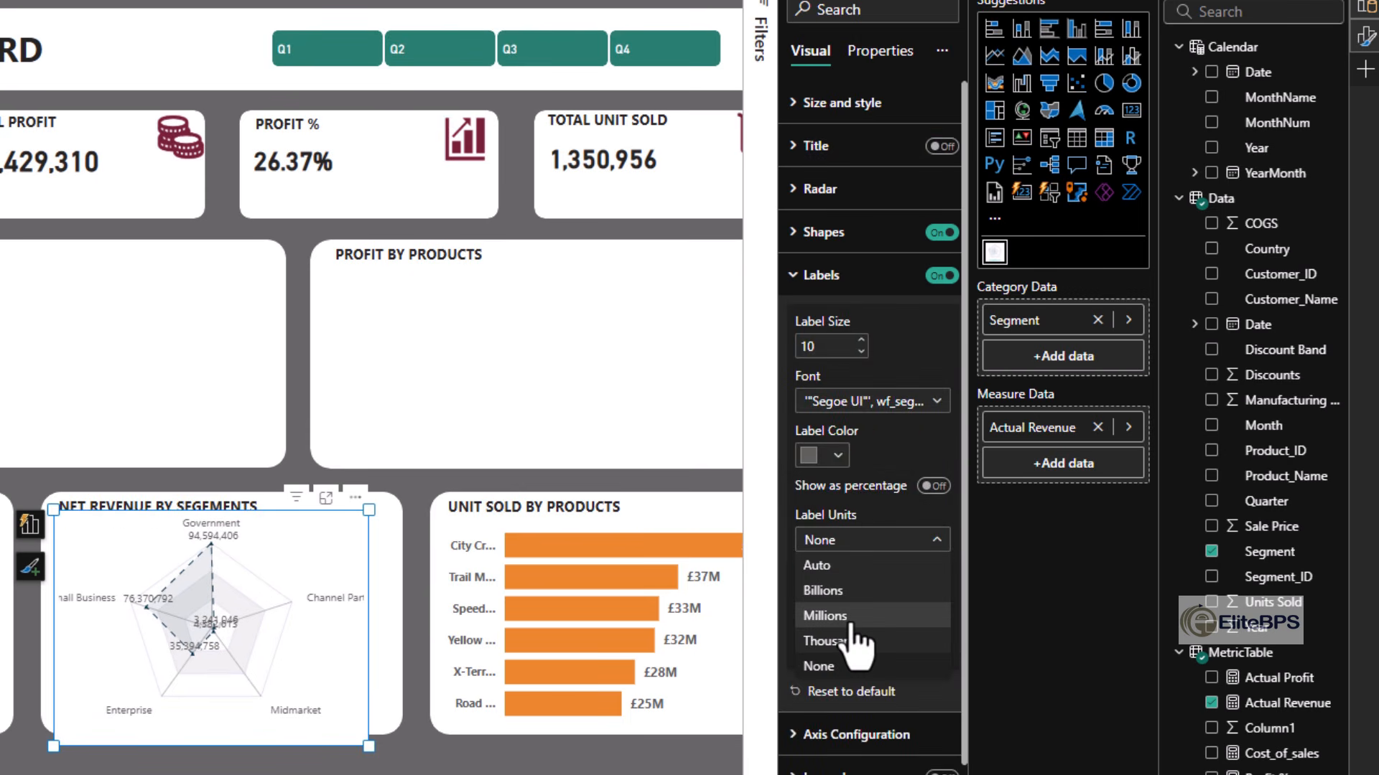
click(851, 624)
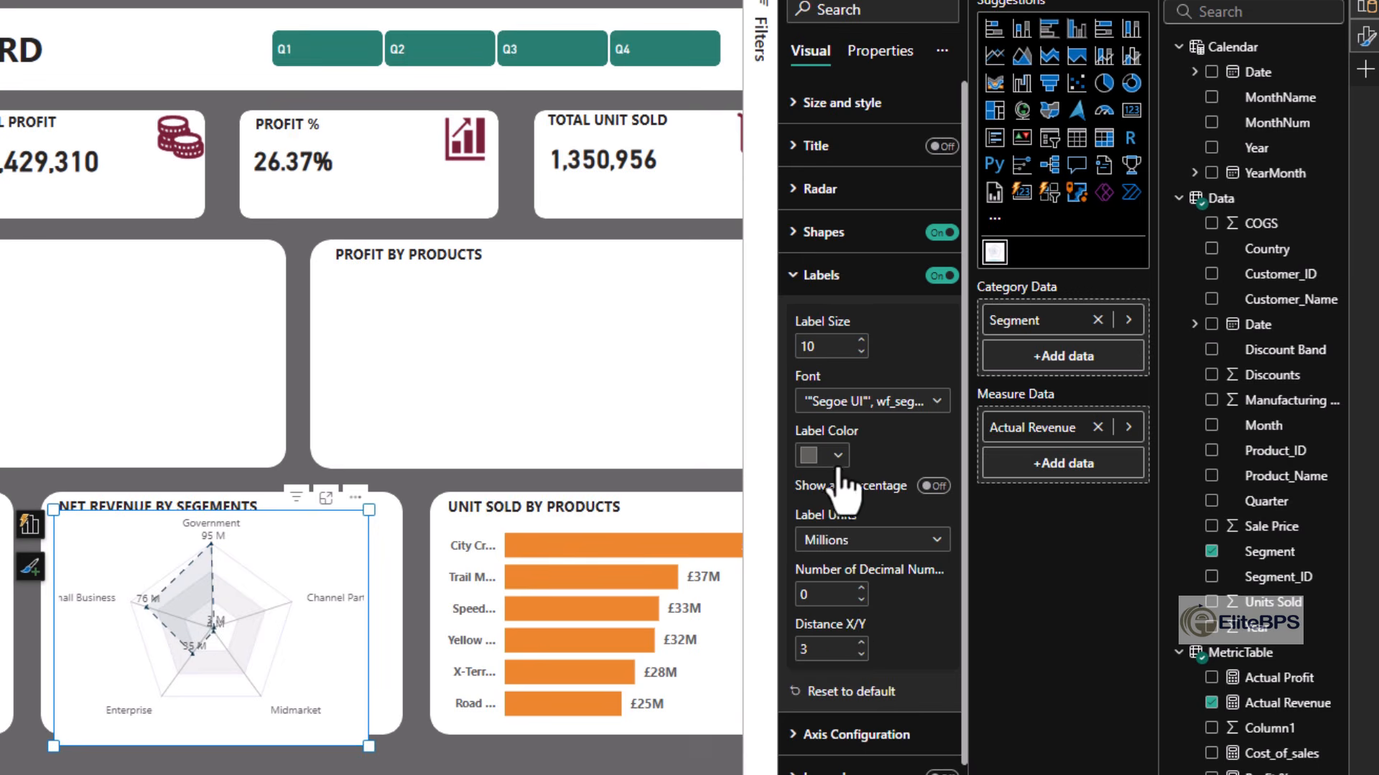
click(837, 457)
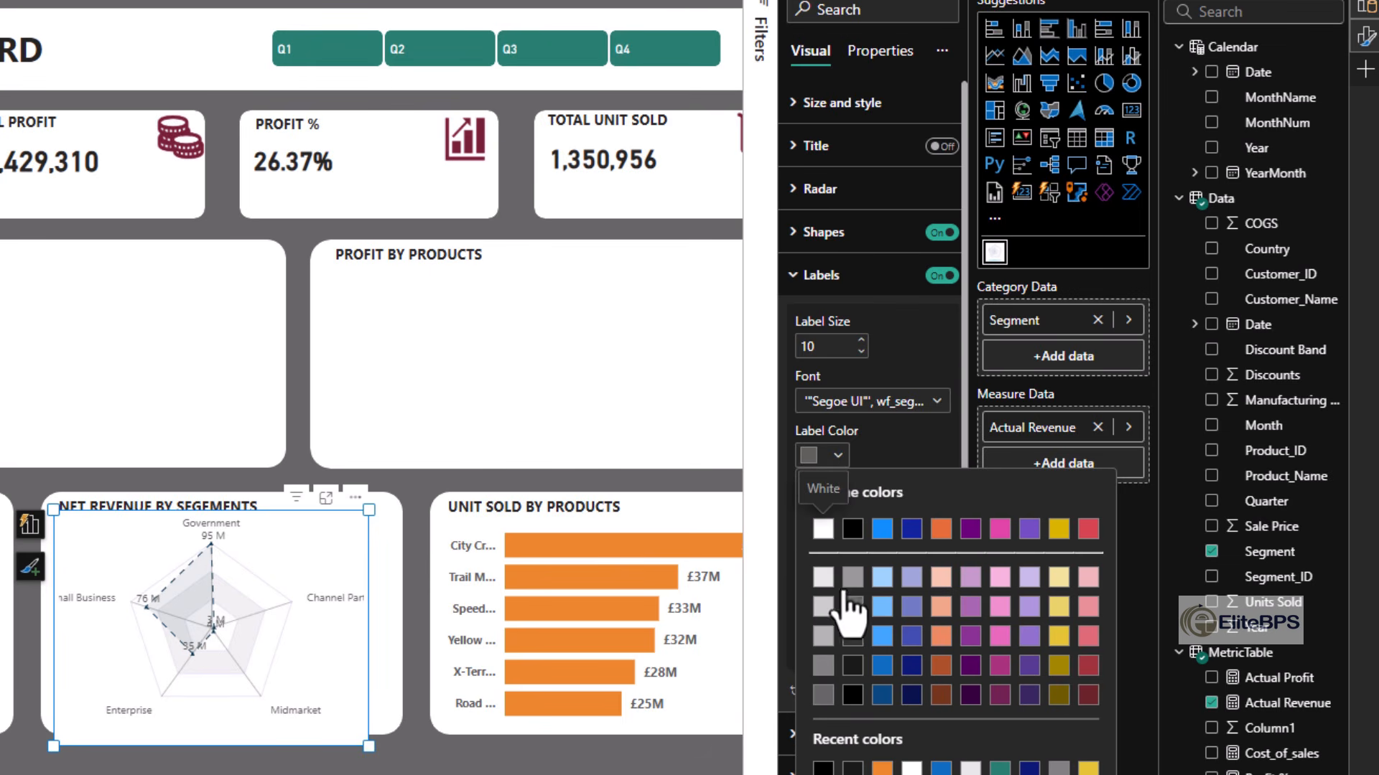
click(853, 694)
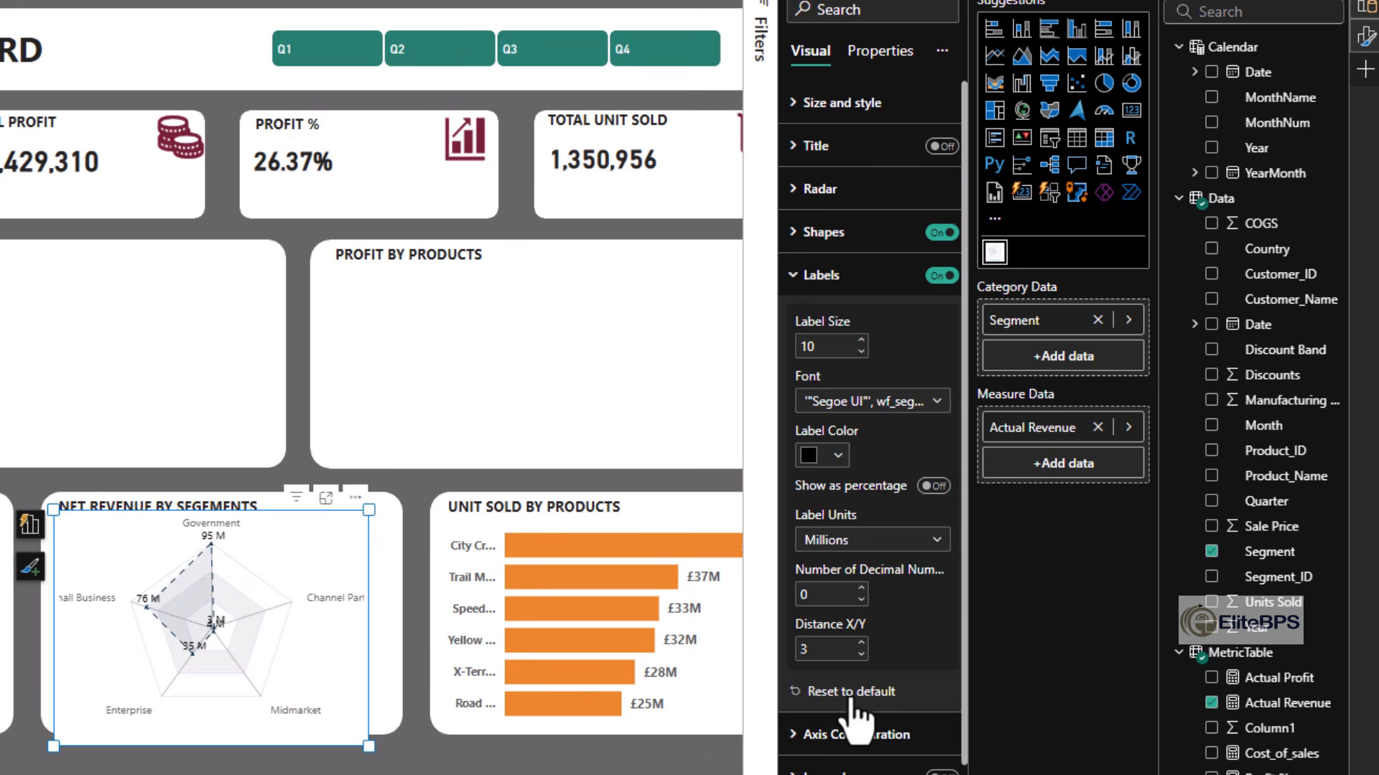
- Set the radar chart's Color 1 to the dashboard's green
click(820, 275)
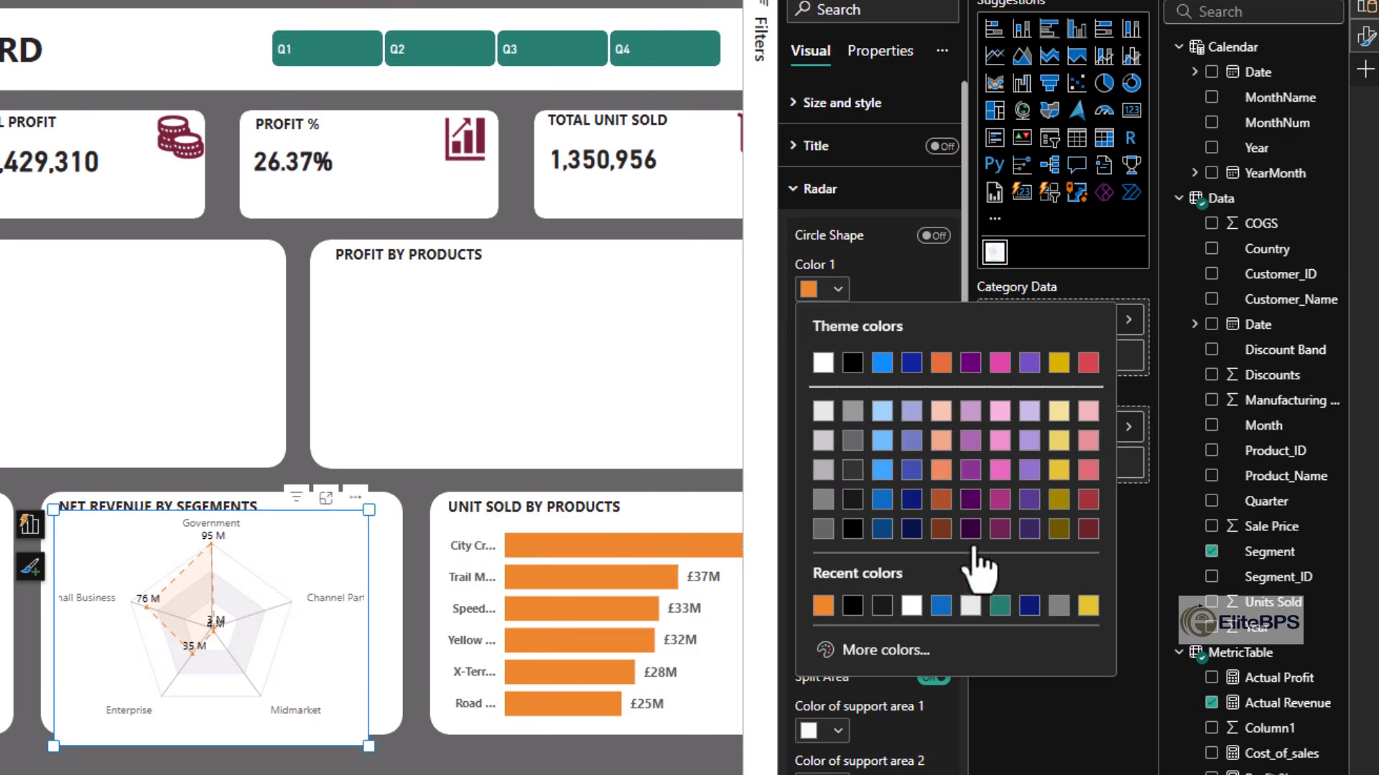
click(1000, 606)
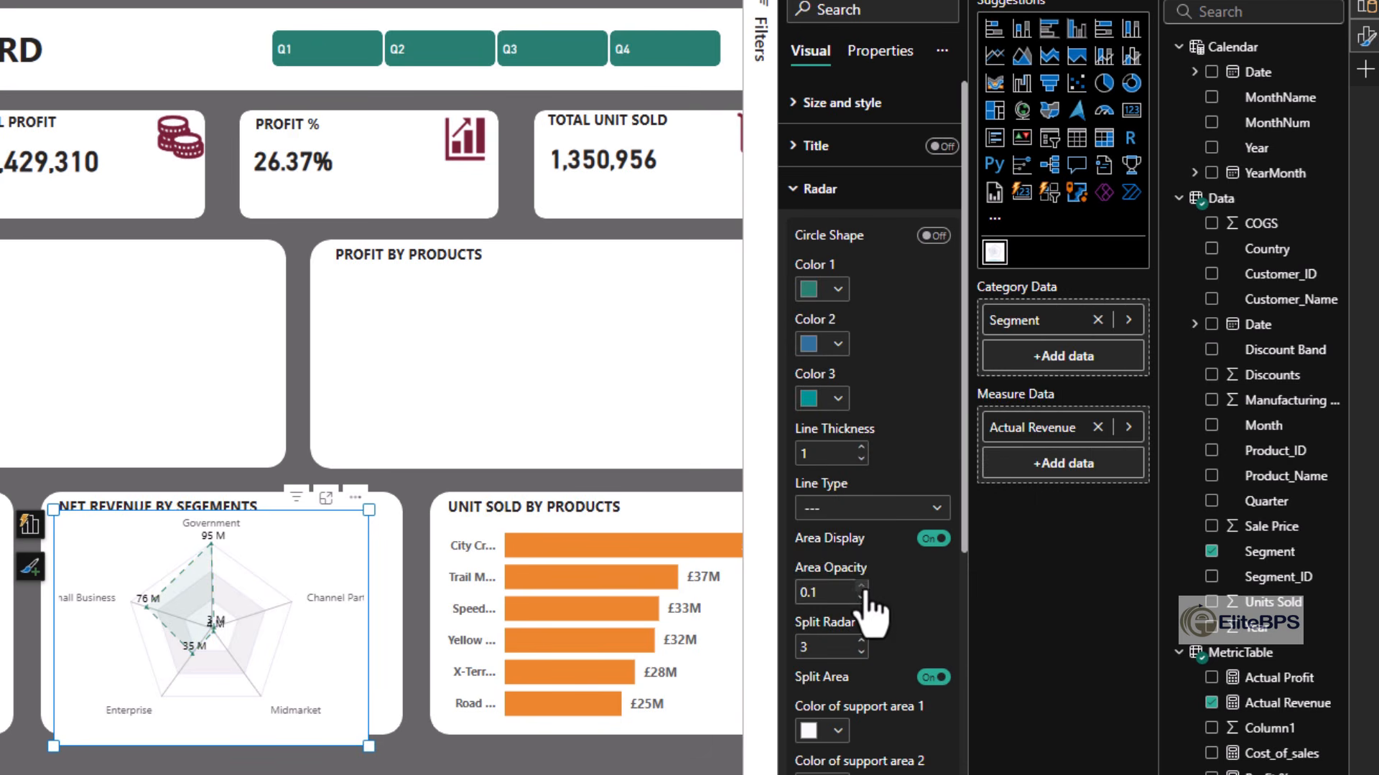
click(819, 189)
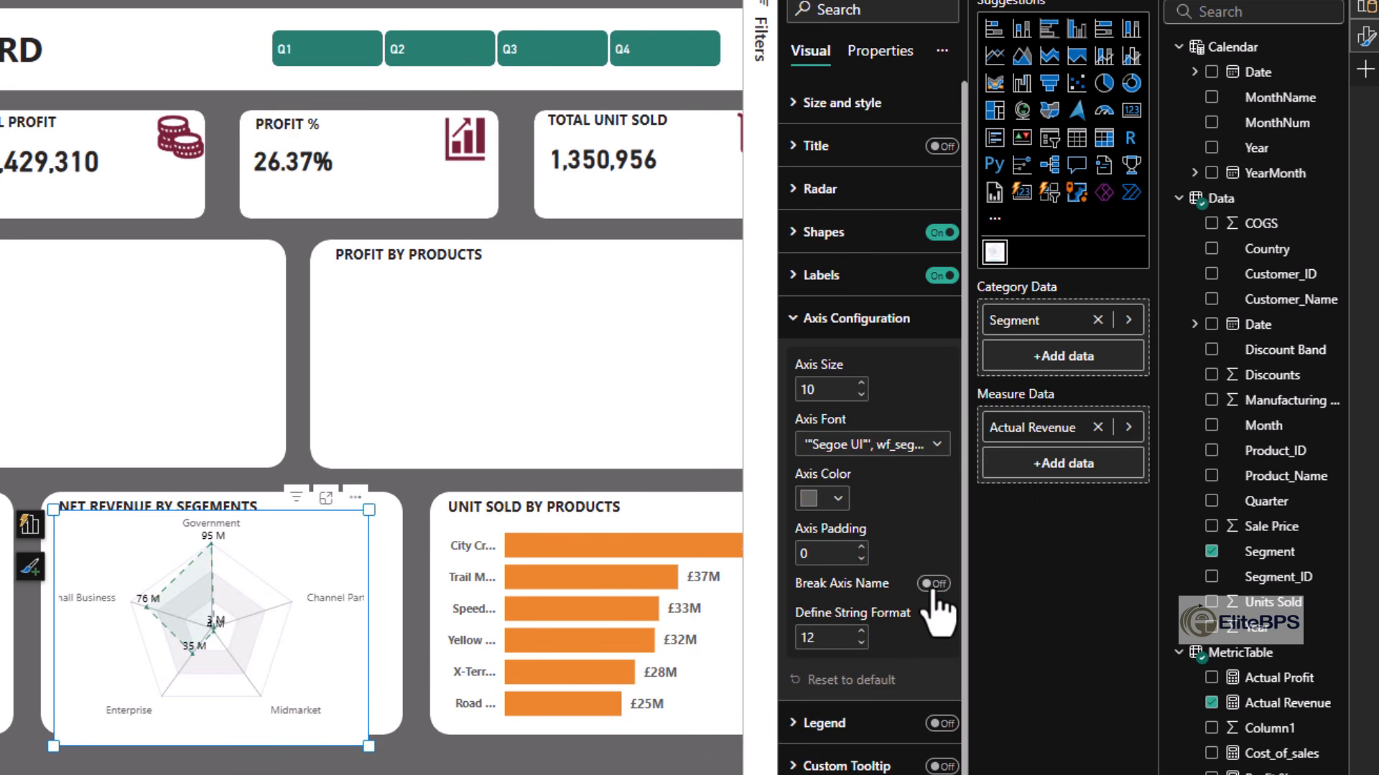
- Turn on Break Axis Name for the radar chart and increase its axis text size
click(933, 584)
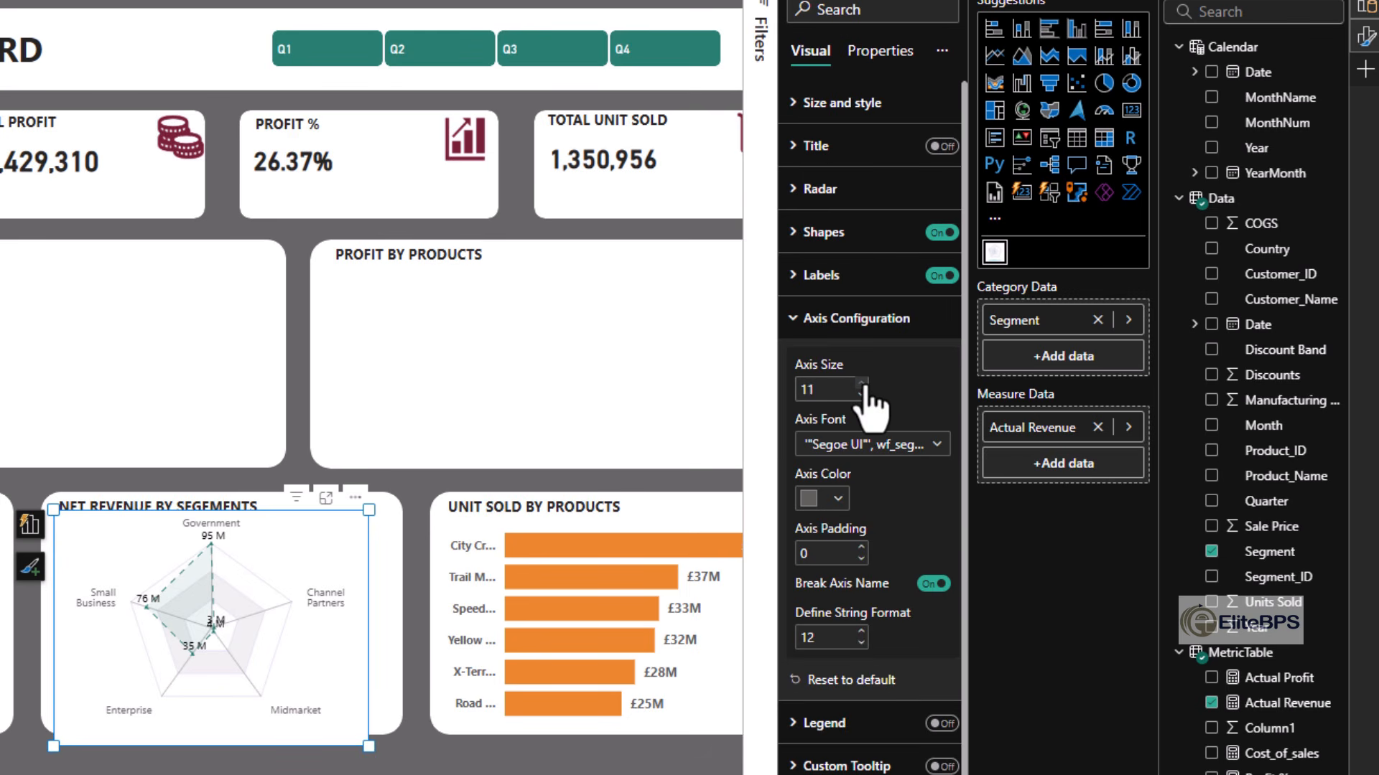
click(861, 384)
click(870, 319)
- Turn off the radar chart's background so the card title behind it shows
click(347, 687)
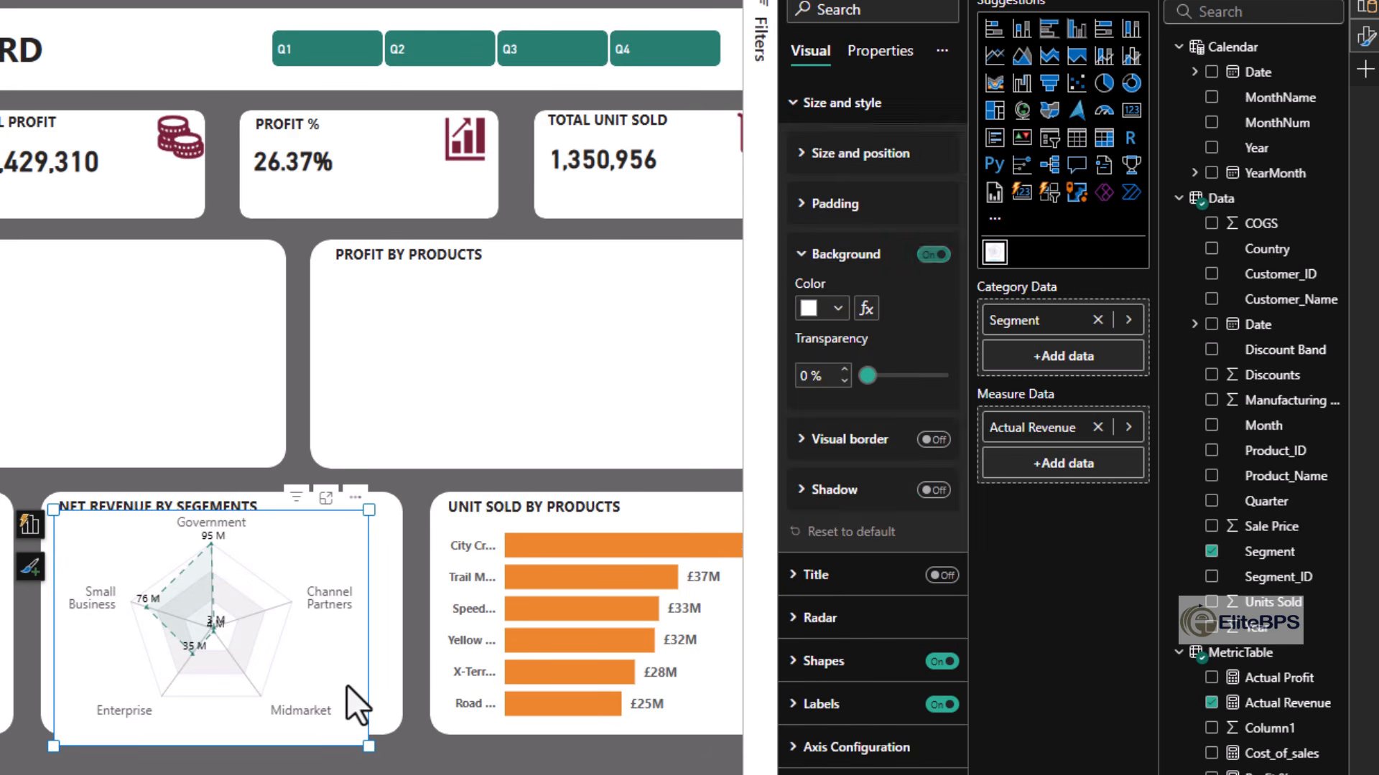
click(933, 254)
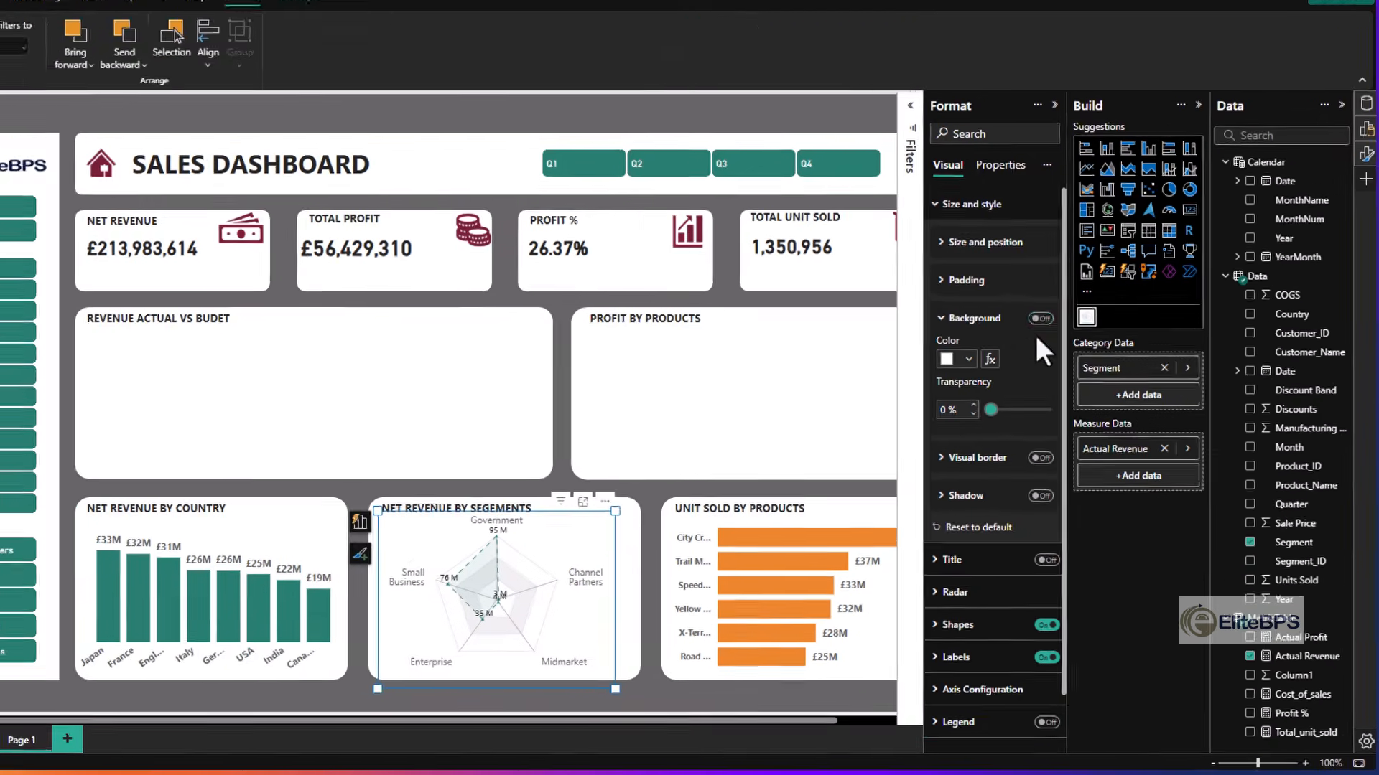
click(655, 699)
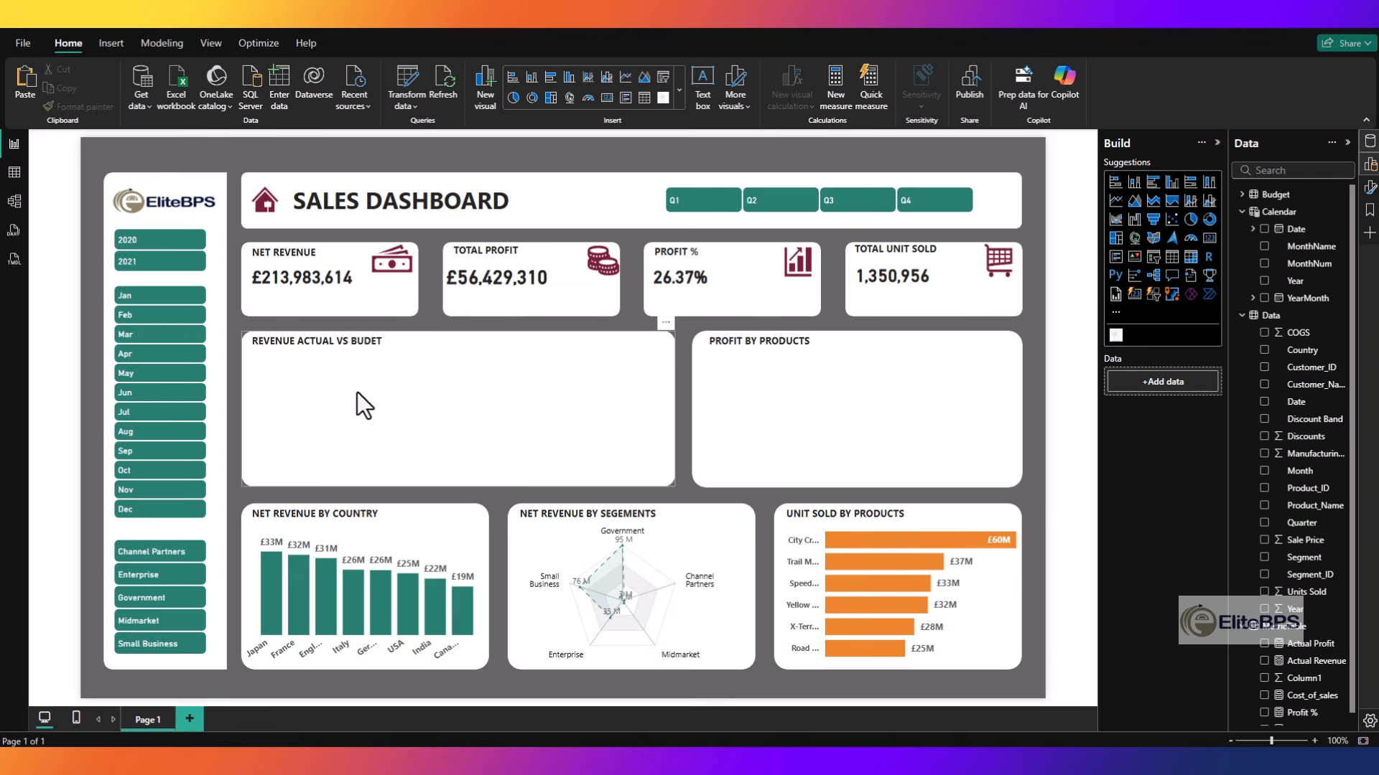
- Create a measure in MetricTable: Budget Revenue = SUM('Budget'[Revenue])
click(1243, 195)
click(1243, 195)
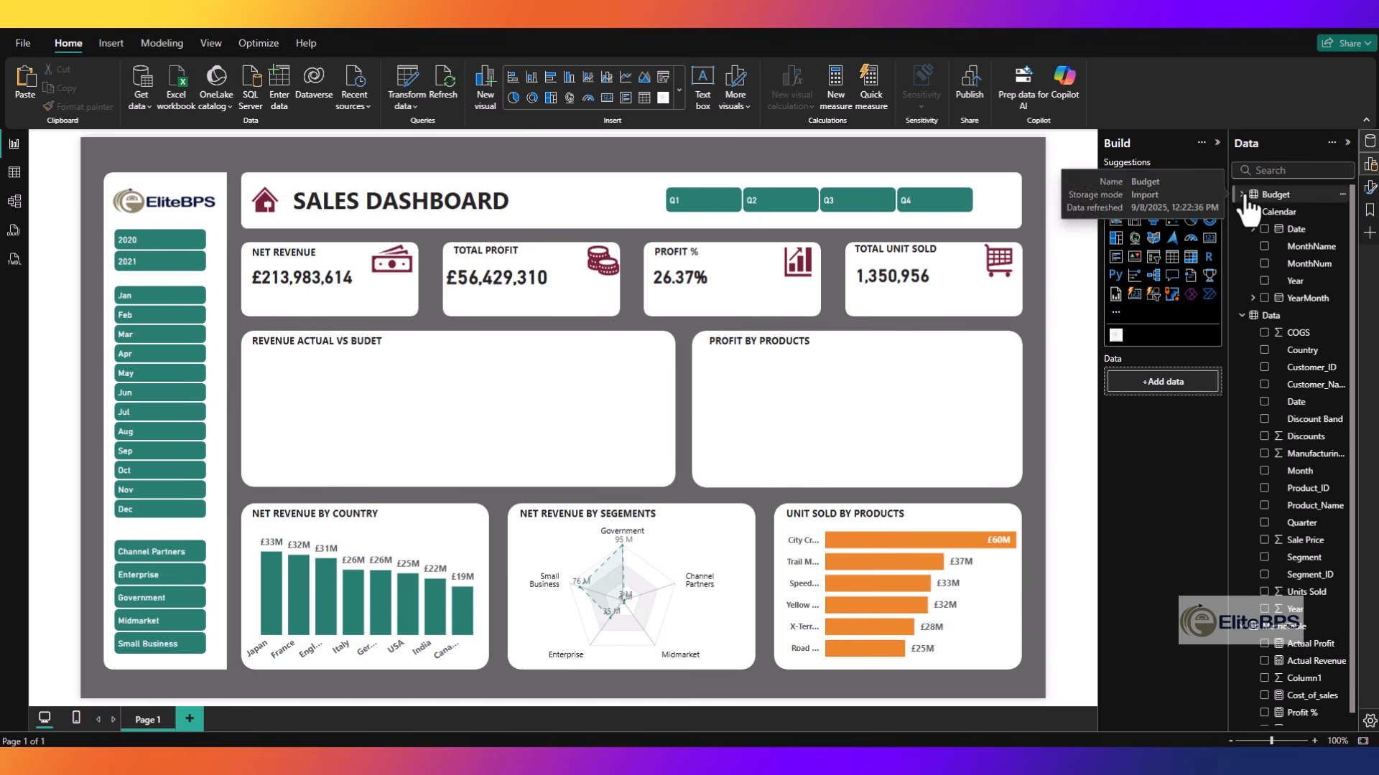
click(1341, 628)
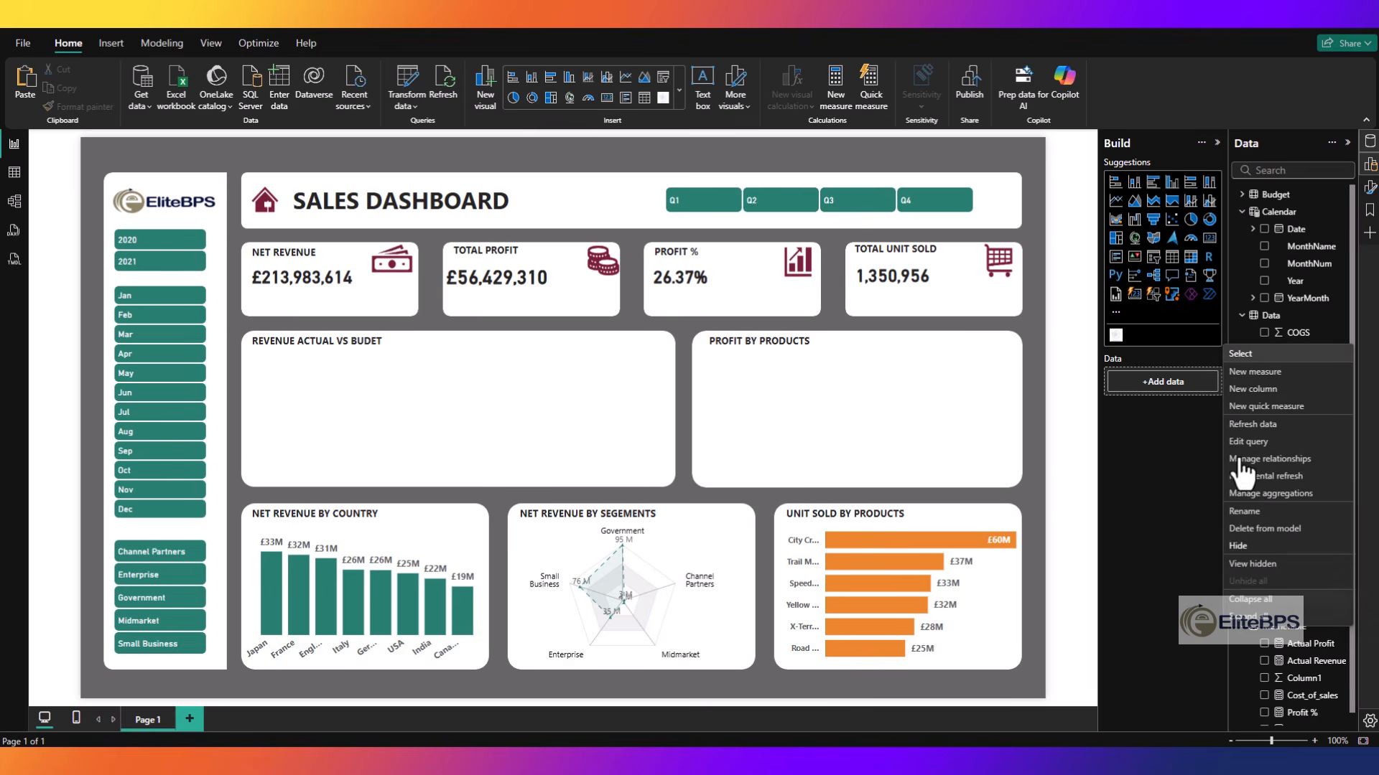
click(1253, 373)
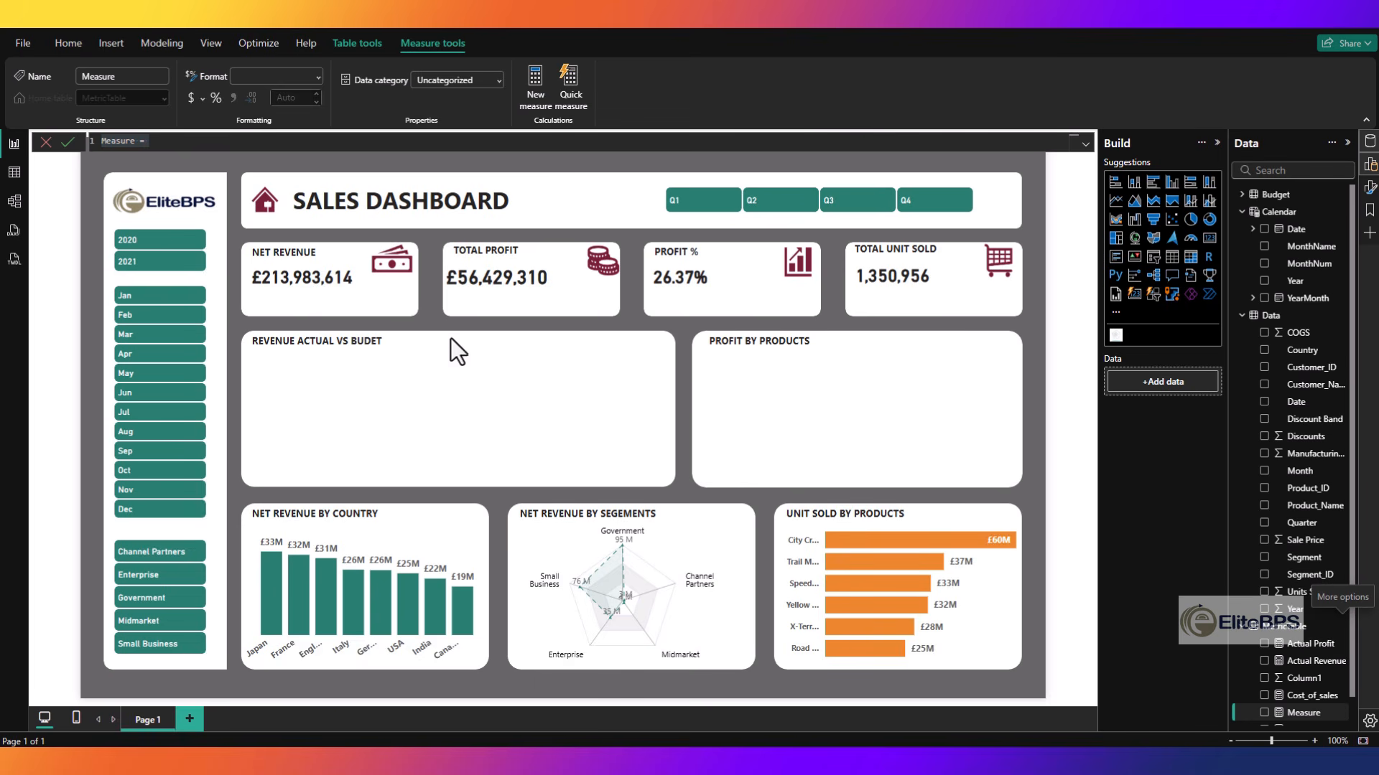
key(BackSpace)
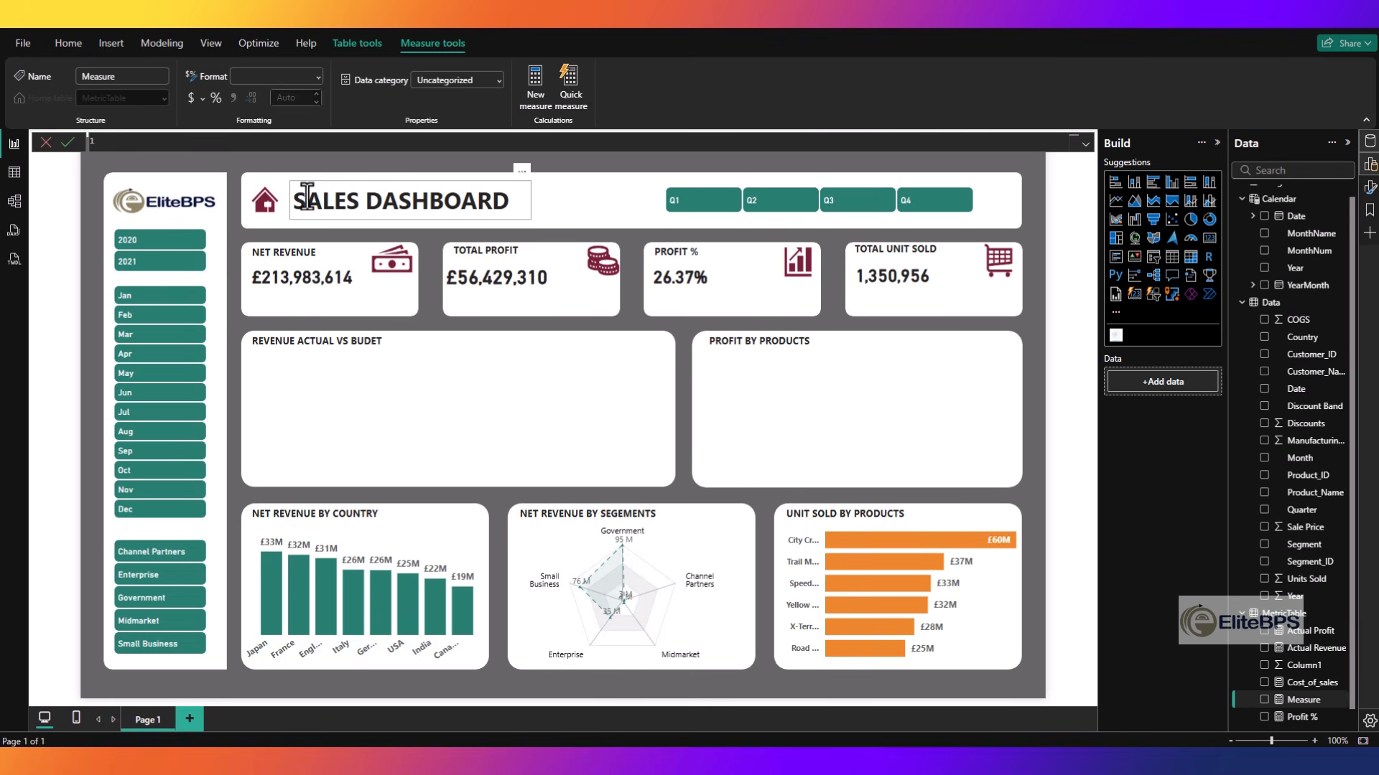
text(Budget Revenue = SUM('Budget'[Revenue]))
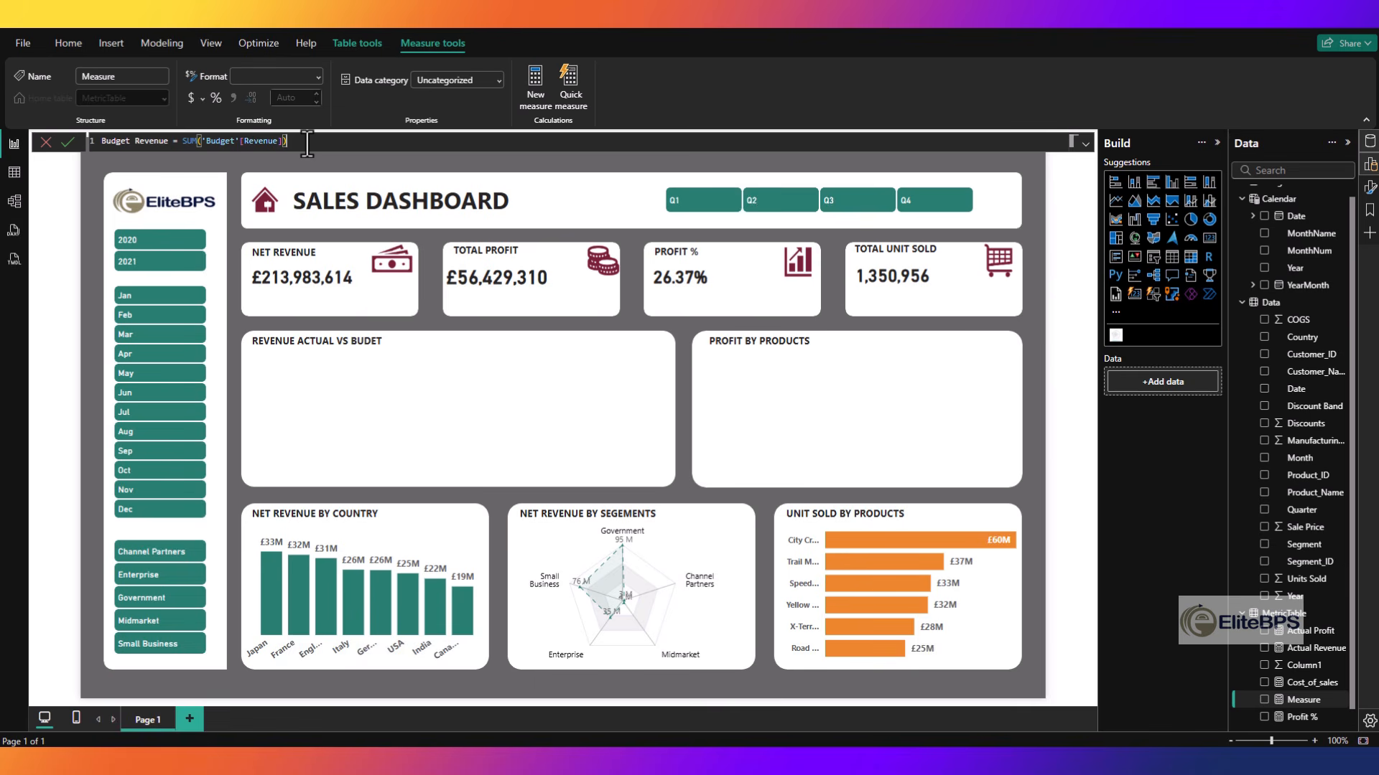
key(Return)
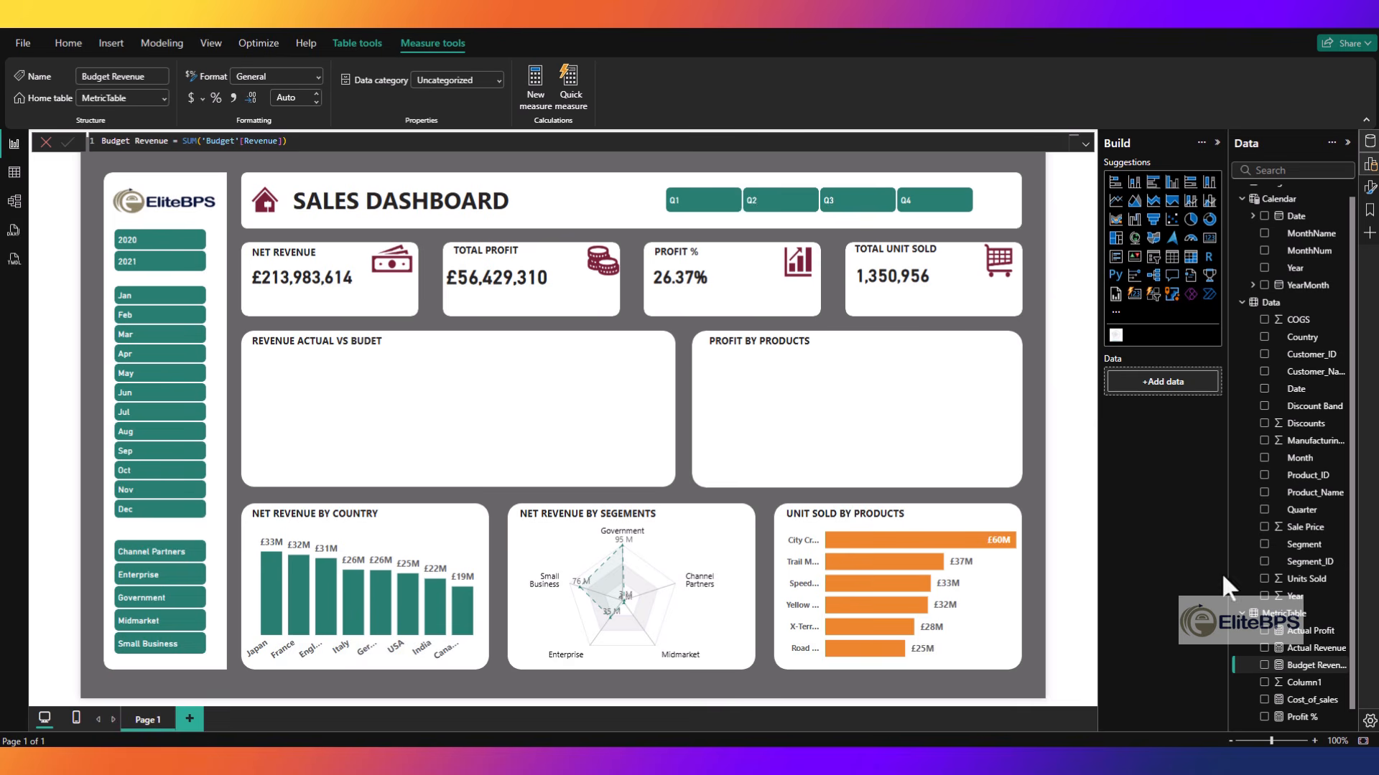
- Create a line chart of Actual Profit and Budget Revenue by the Calendar table's MonthName
click(1265, 250)
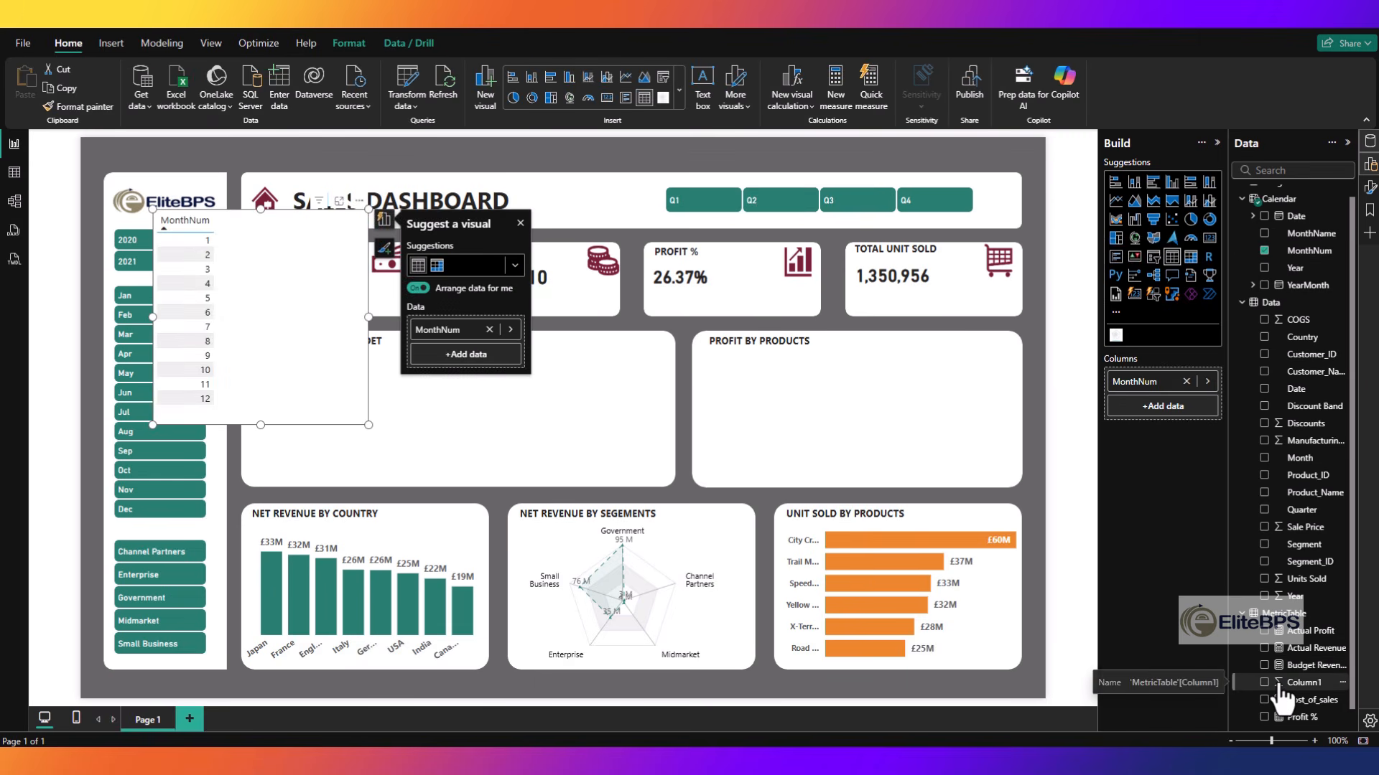
click(1265, 234)
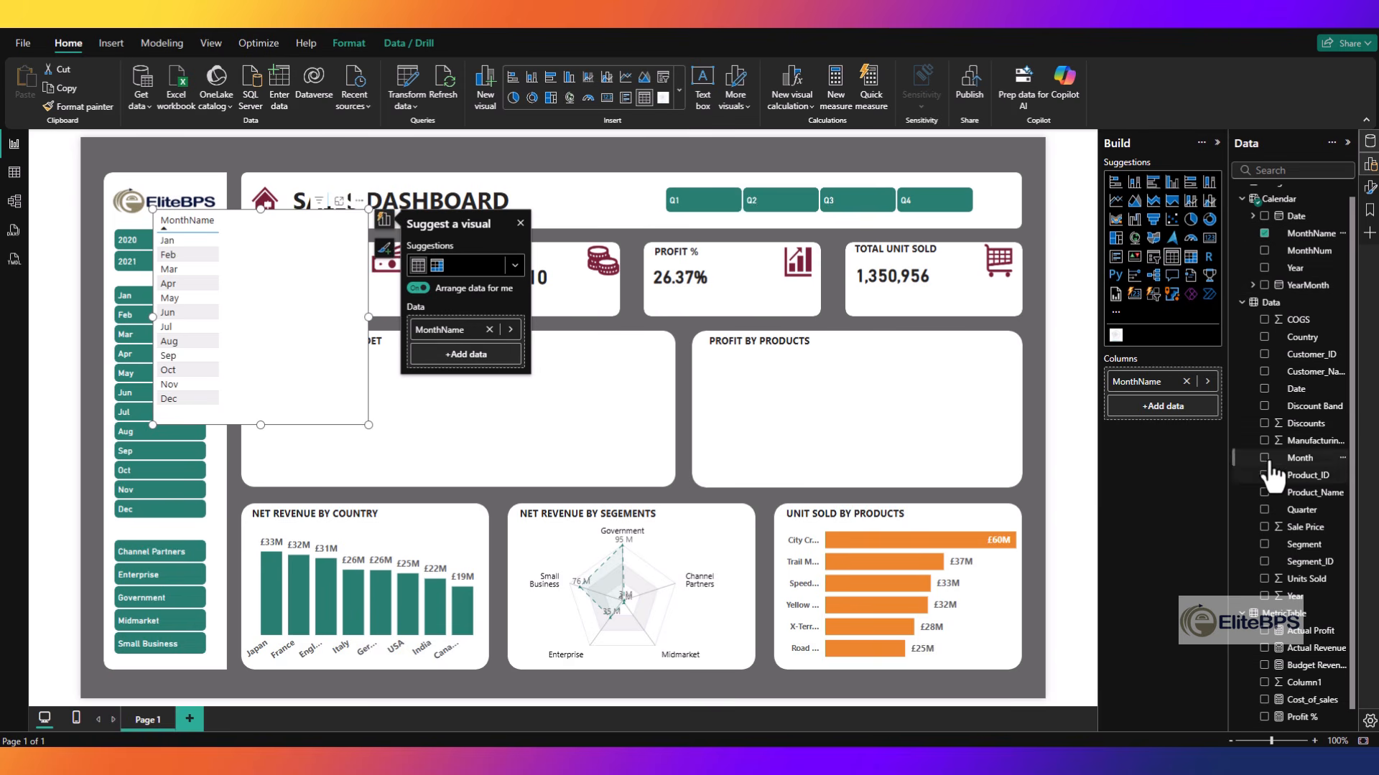
click(1264, 633)
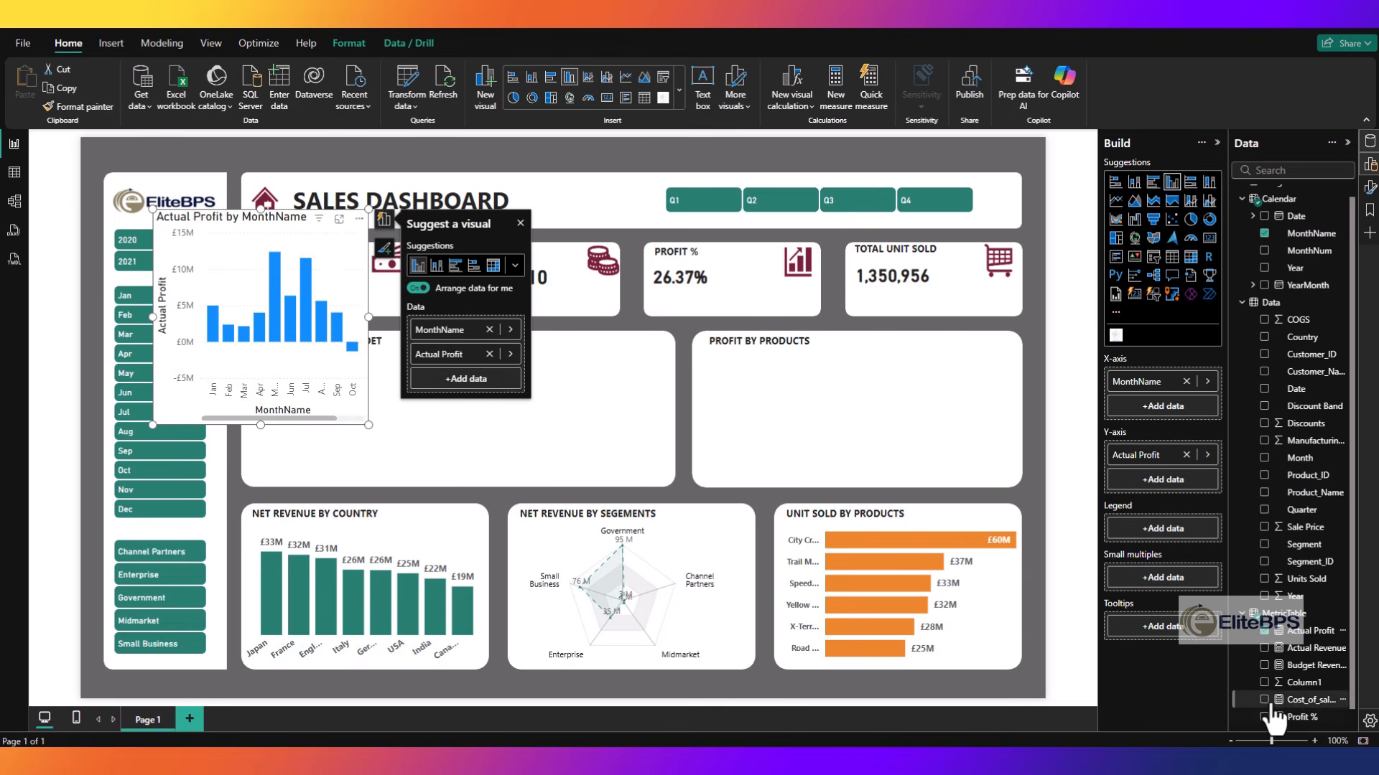
click(1265, 666)
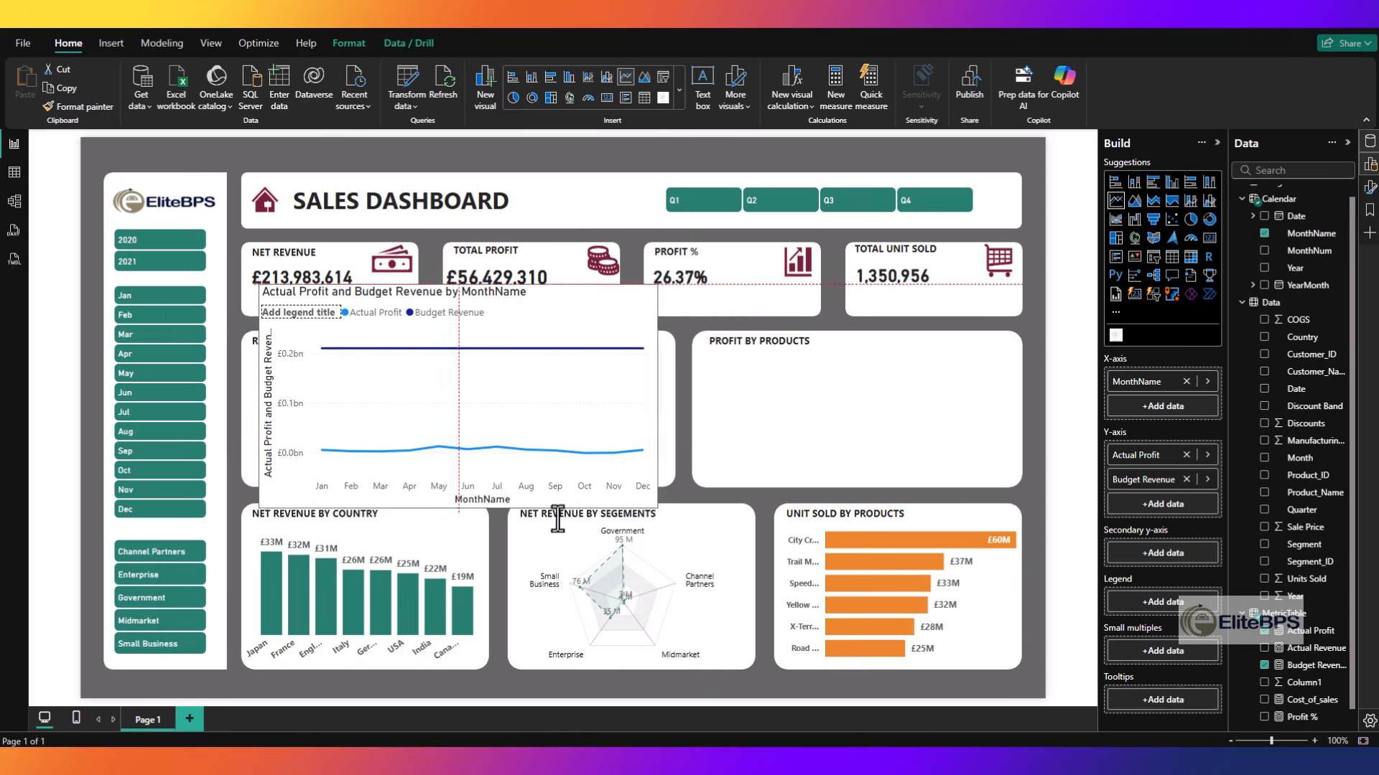
- Place the line chart inside the Revenue Actual vs Budget card and remove Budget Revenue from its y-axis
drag(456, 300, 455, 359)
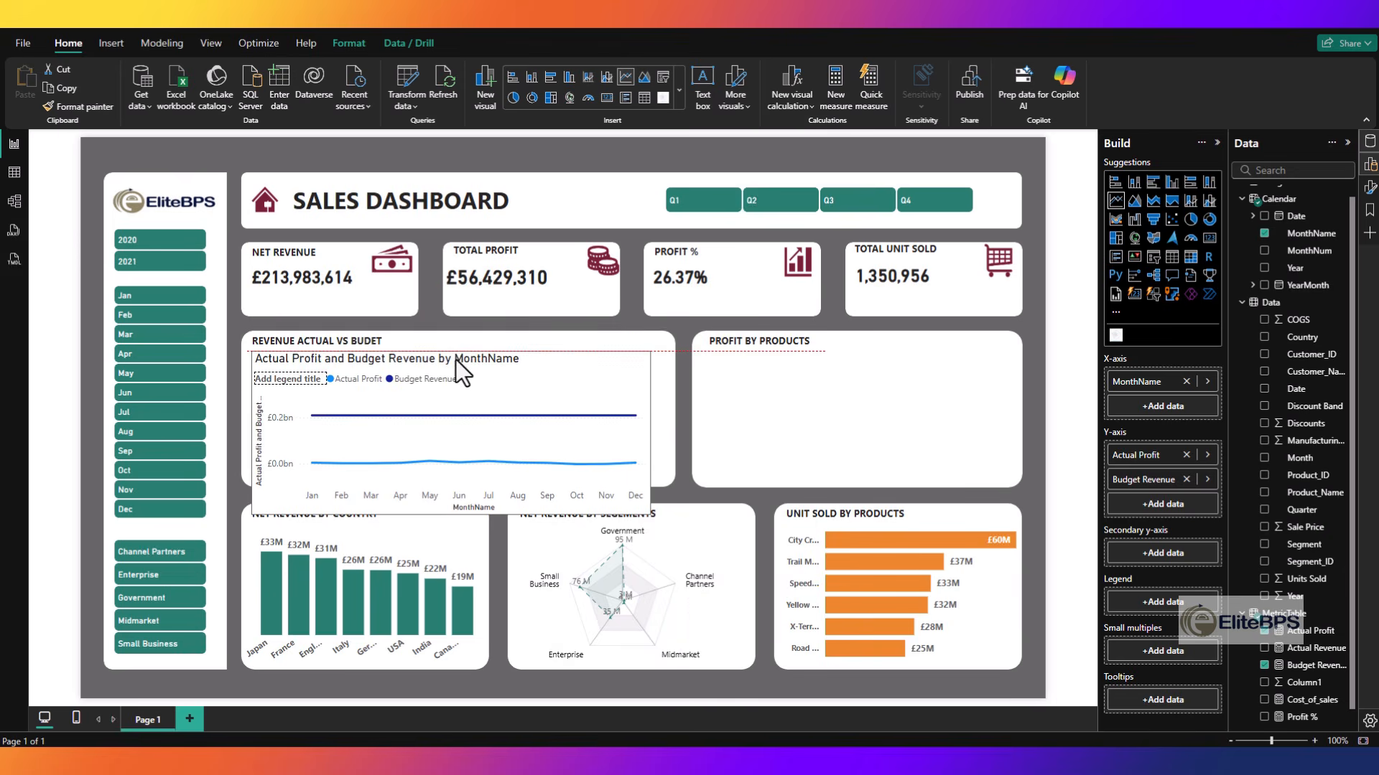
click(1264, 666)
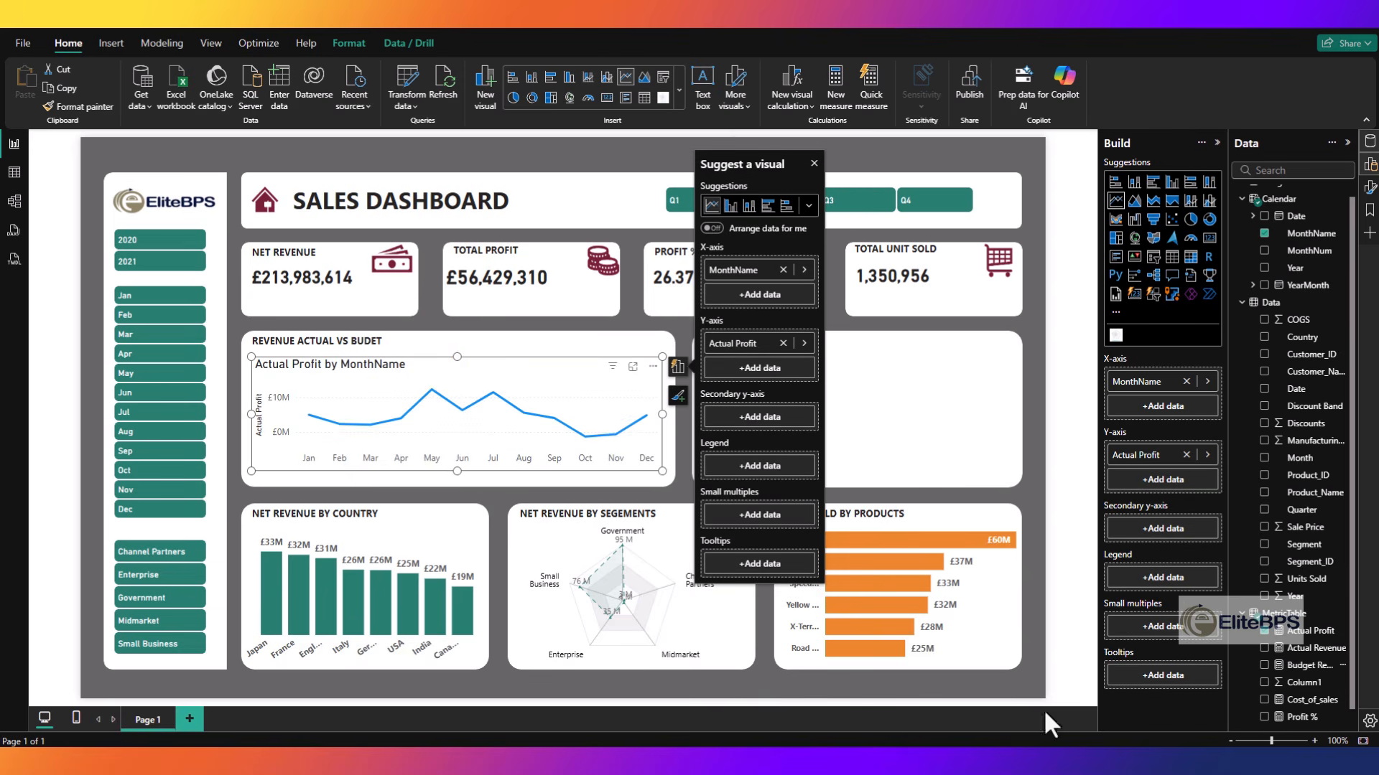
- Turn off the line chart's background and title so the card heading shows through
click(549, 361)
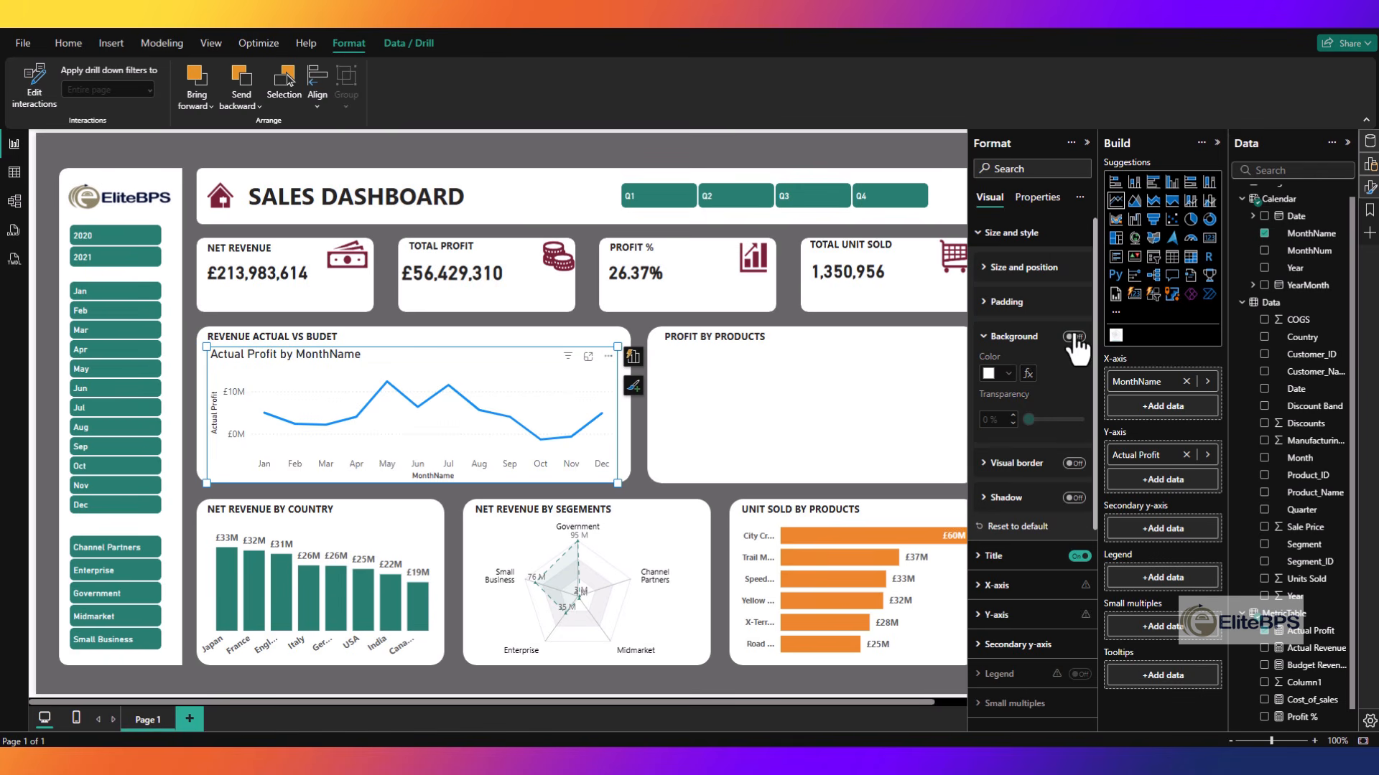
click(1073, 337)
click(1019, 337)
click(1078, 464)
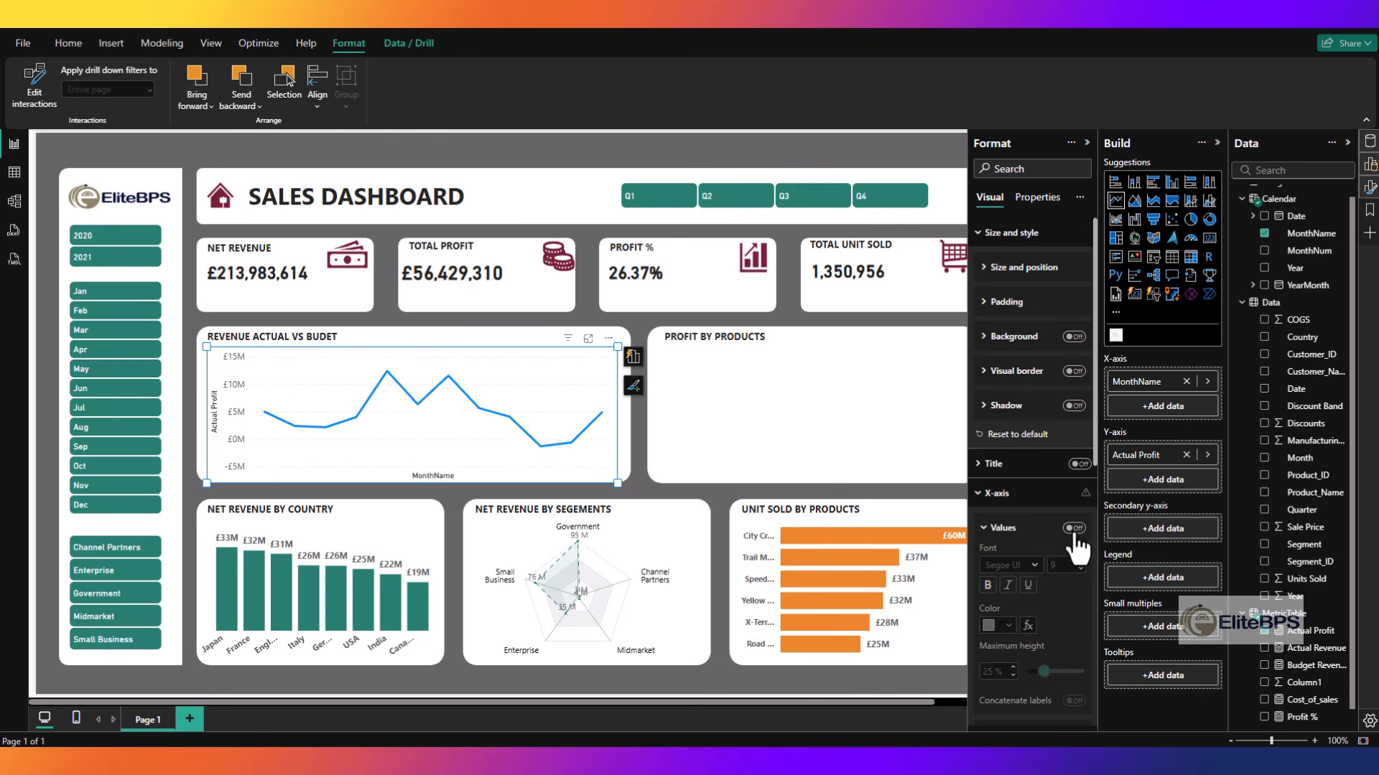
- Keep the line chart's x-axis values on, turn off the x-axis title and make the month labels bold
click(1074, 529)
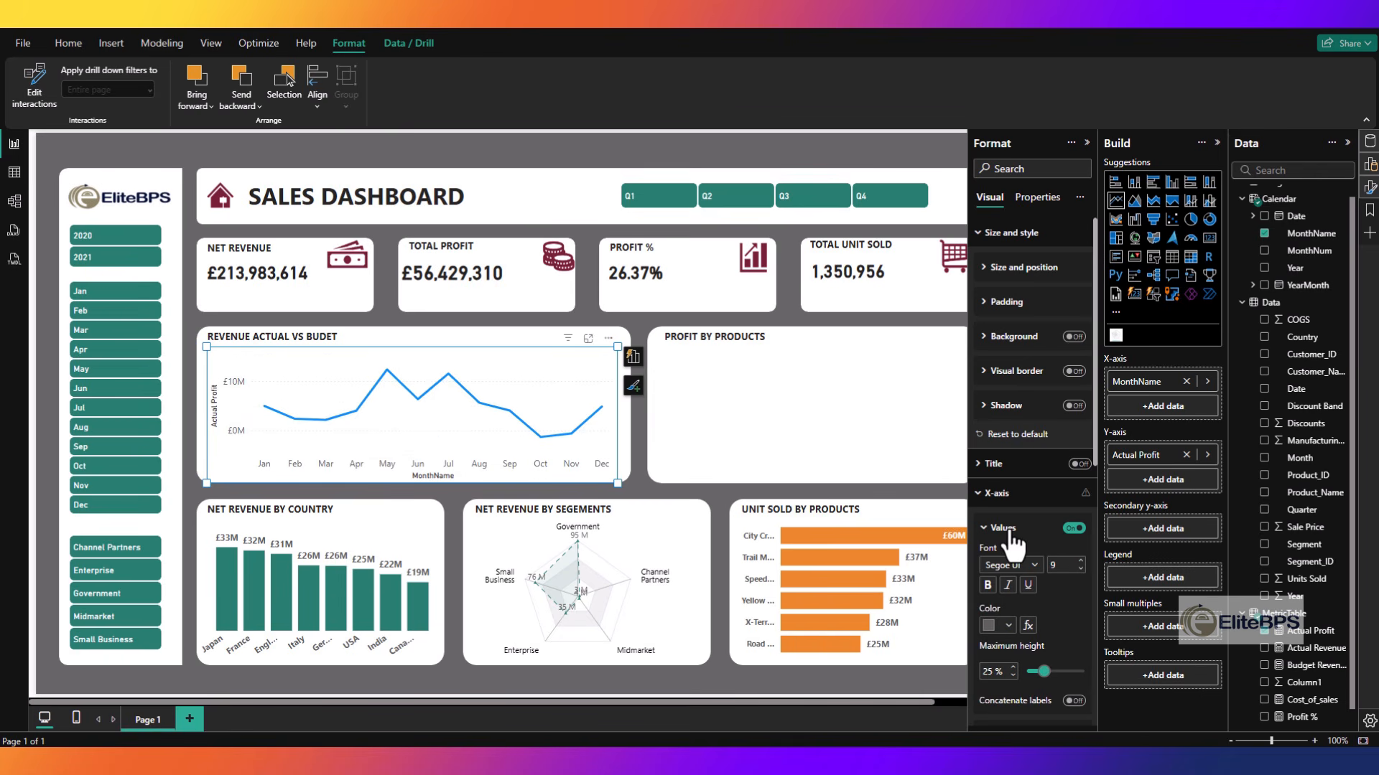
click(1000, 529)
click(1073, 562)
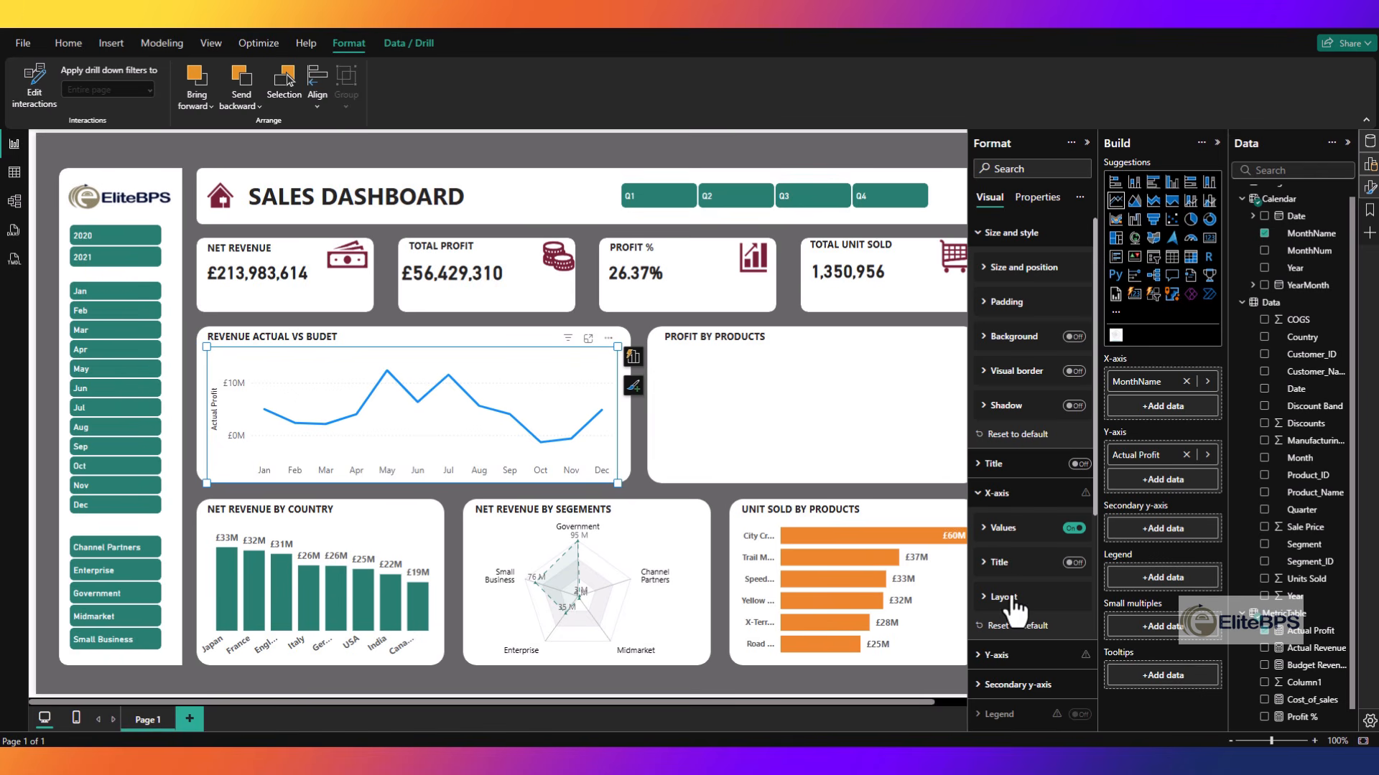
click(1000, 563)
click(1001, 564)
click(999, 529)
click(988, 585)
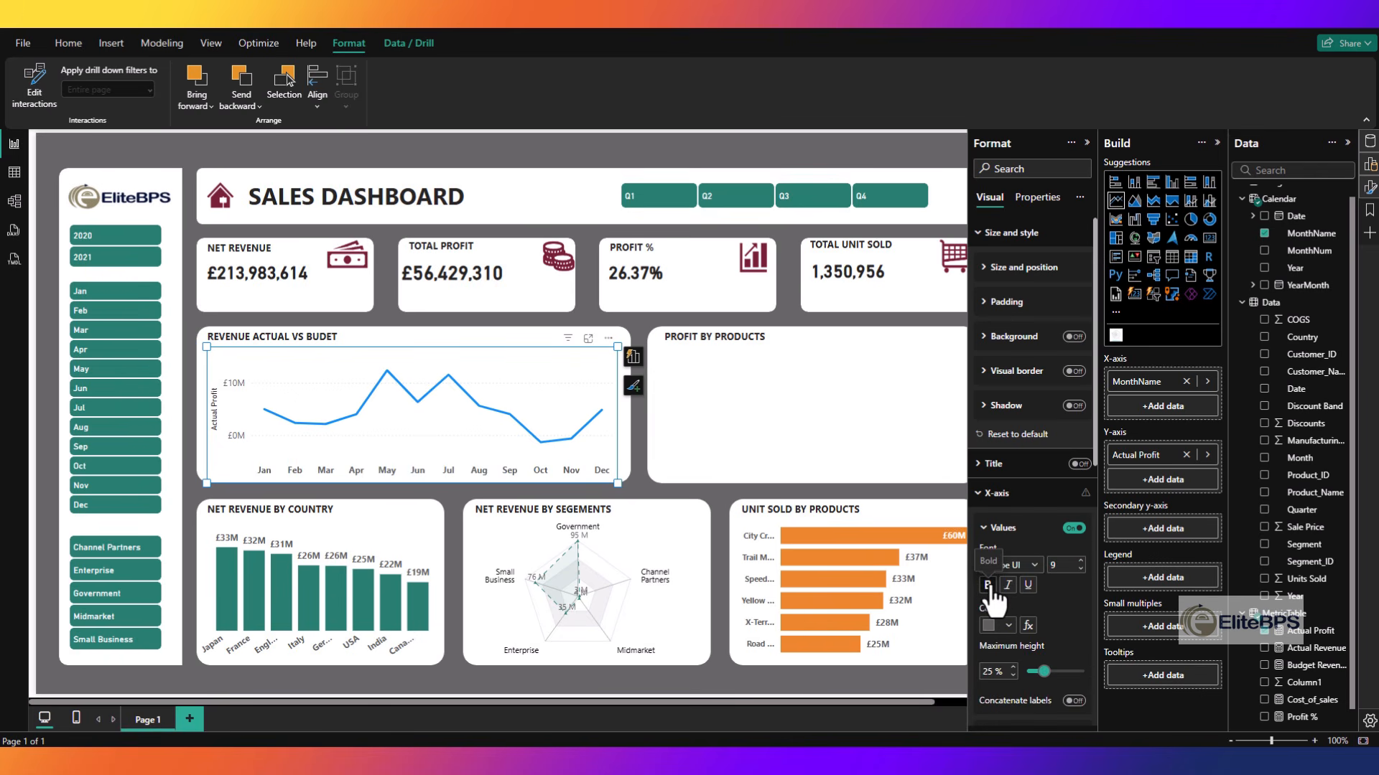
click(998, 494)
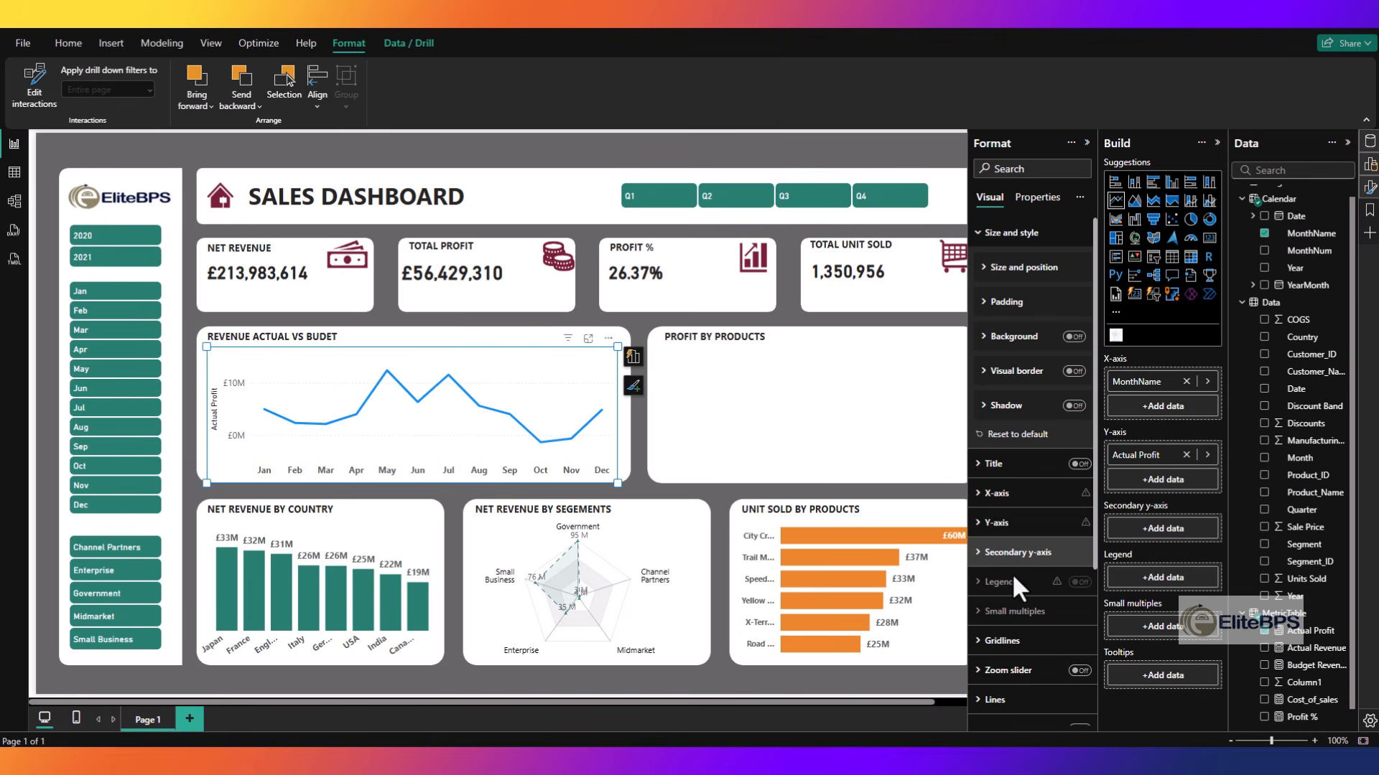
- Turn off the y-axis title of the line chart
click(1002, 528)
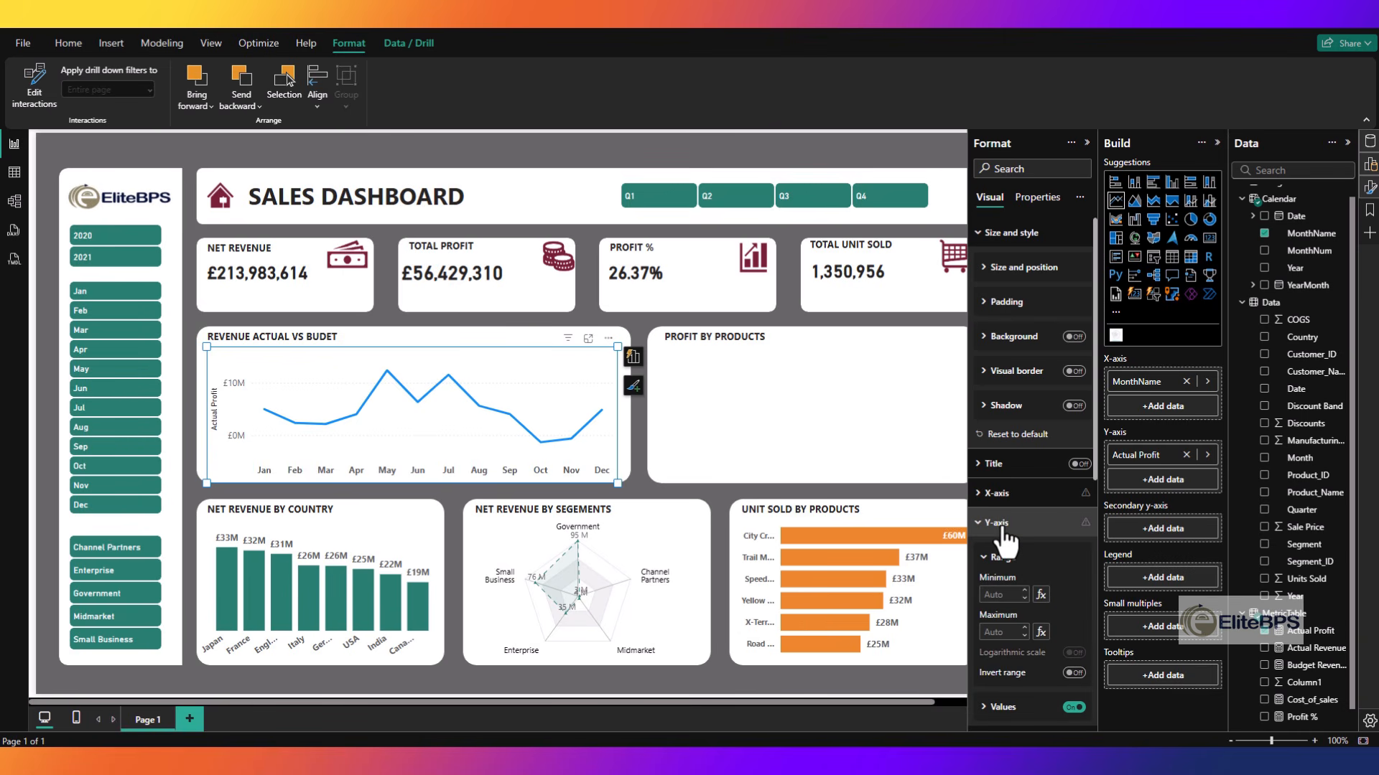
scroll(1023, 660, down, 3)
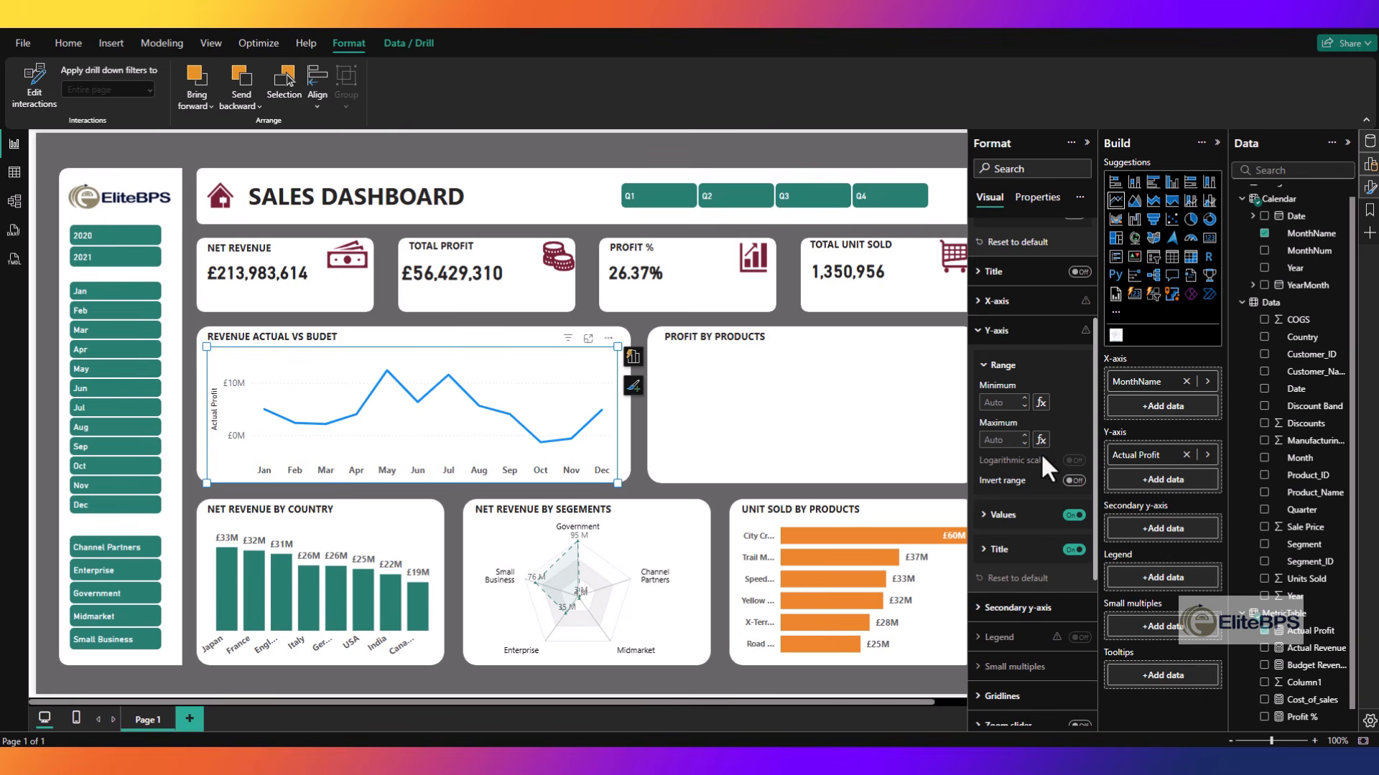
click(1074, 550)
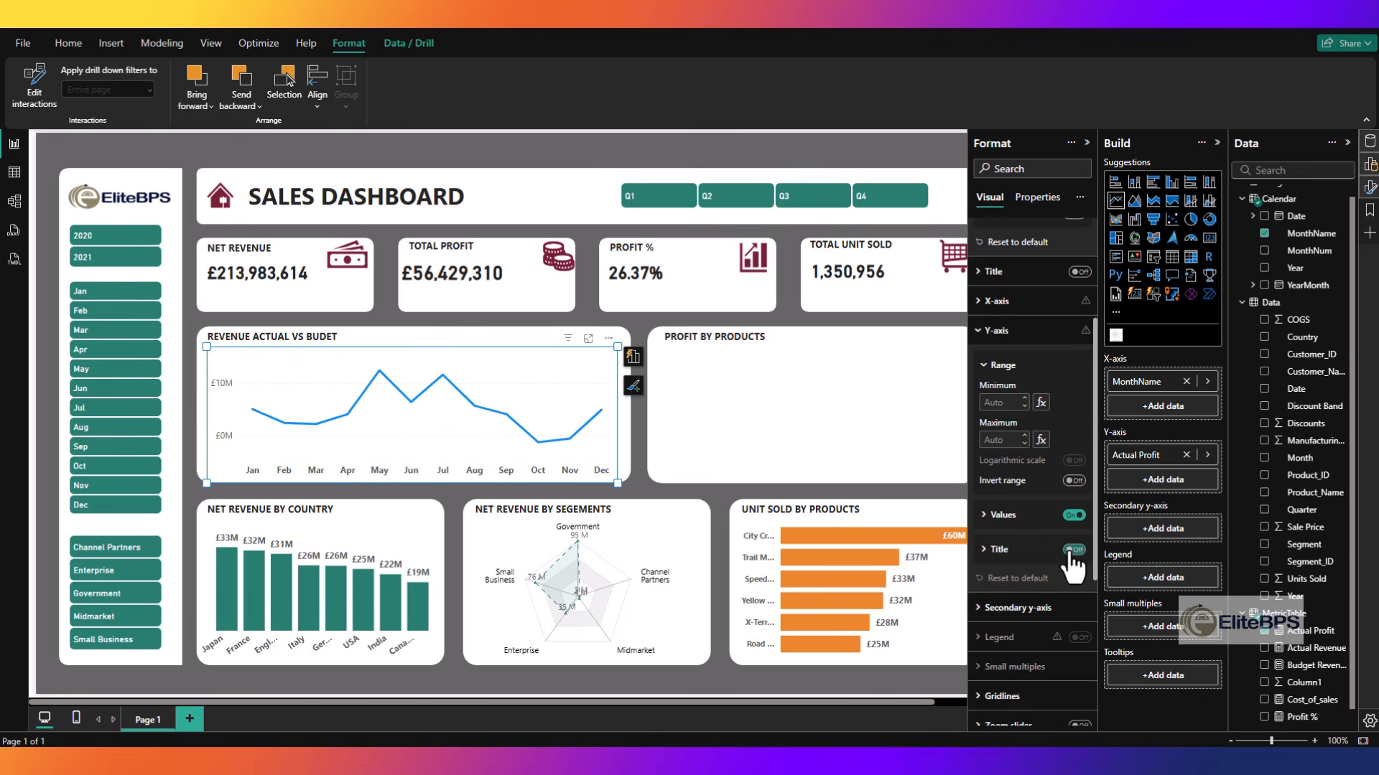
click(997, 330)
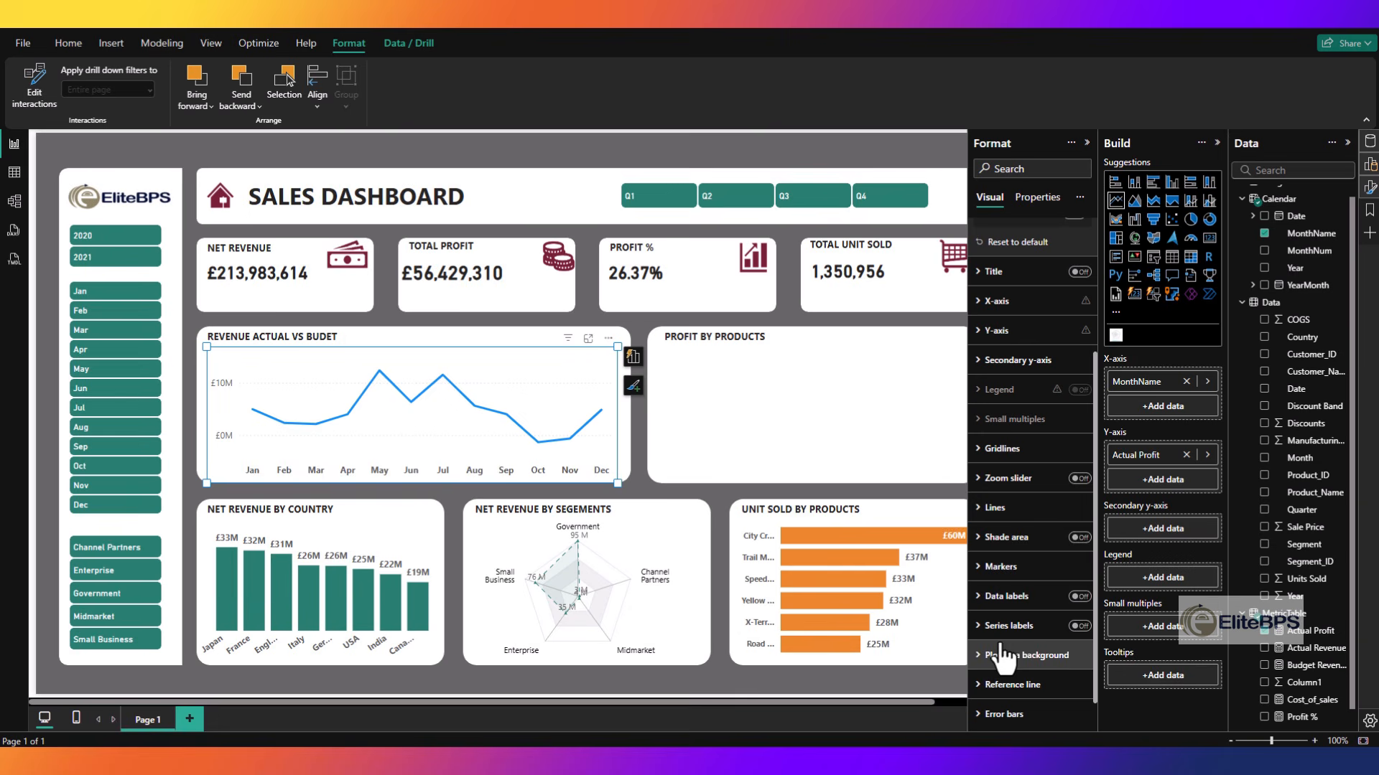
- Set the line's interpolation type to Smooth with the Monotone smooth type
click(996, 510)
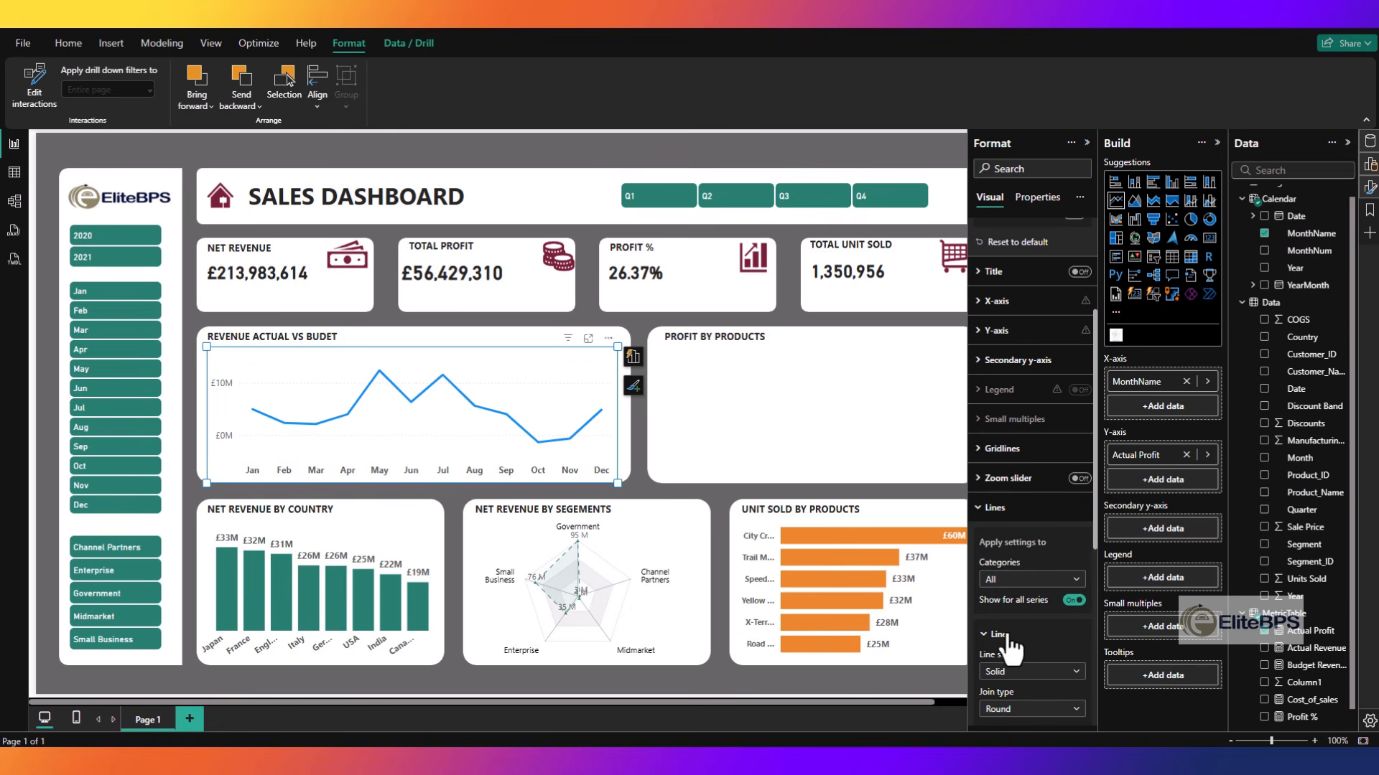
scroll(1019, 575, down, 3)
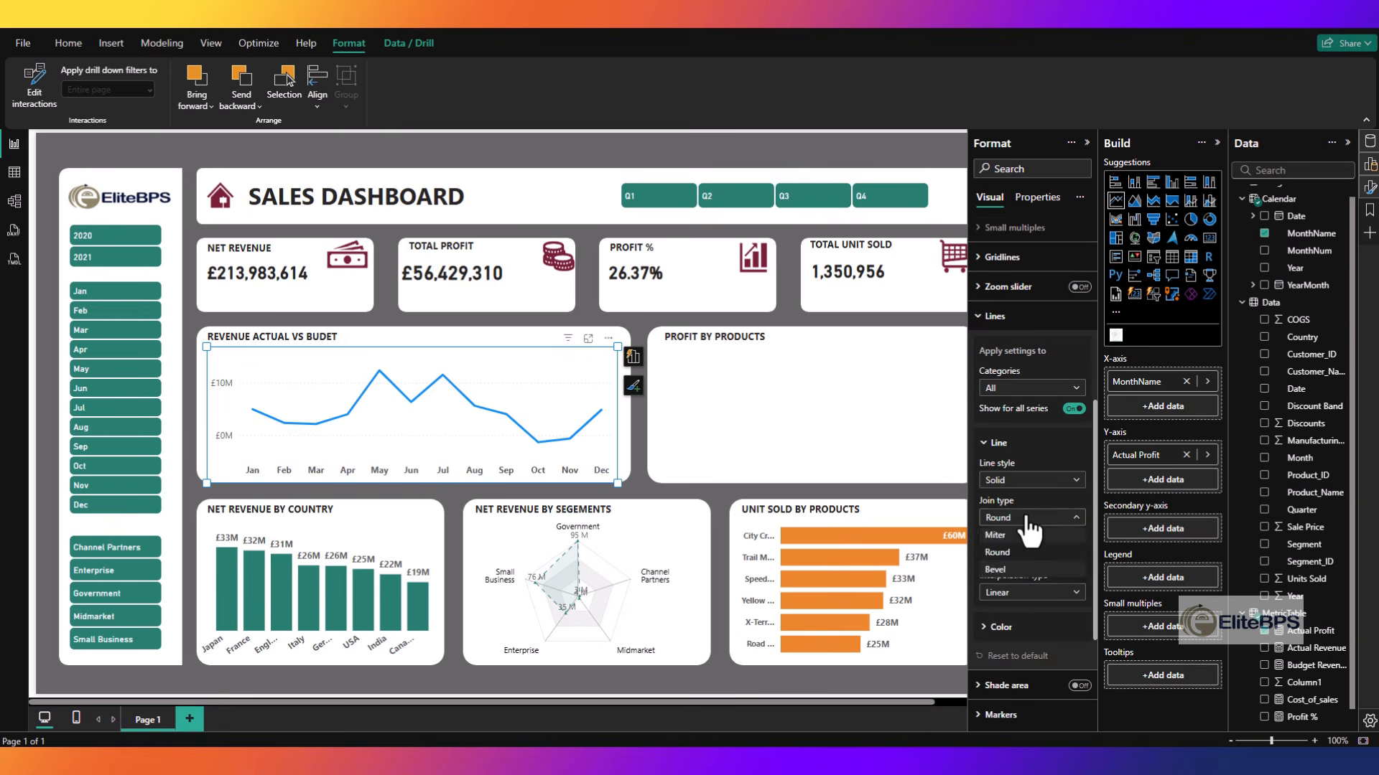
click(1024, 596)
click(1016, 632)
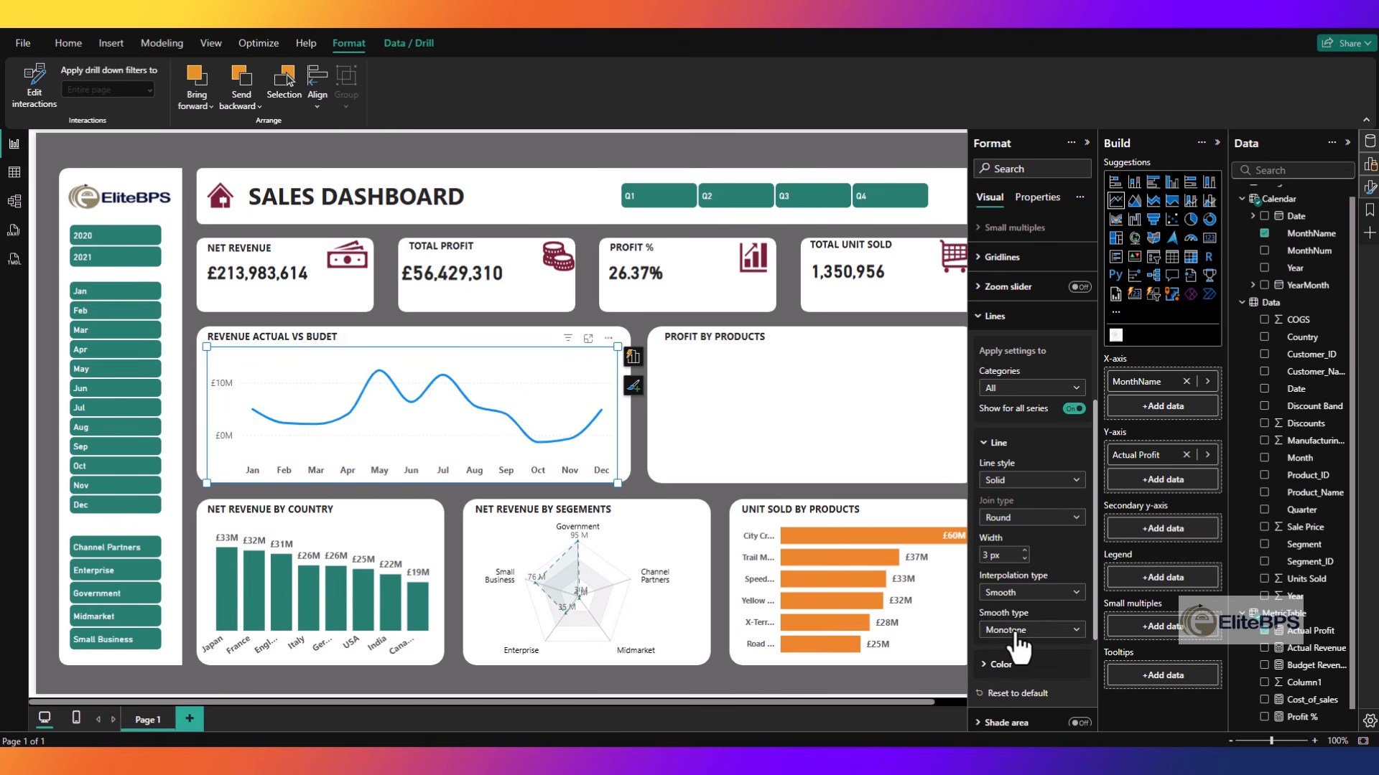
click(994, 316)
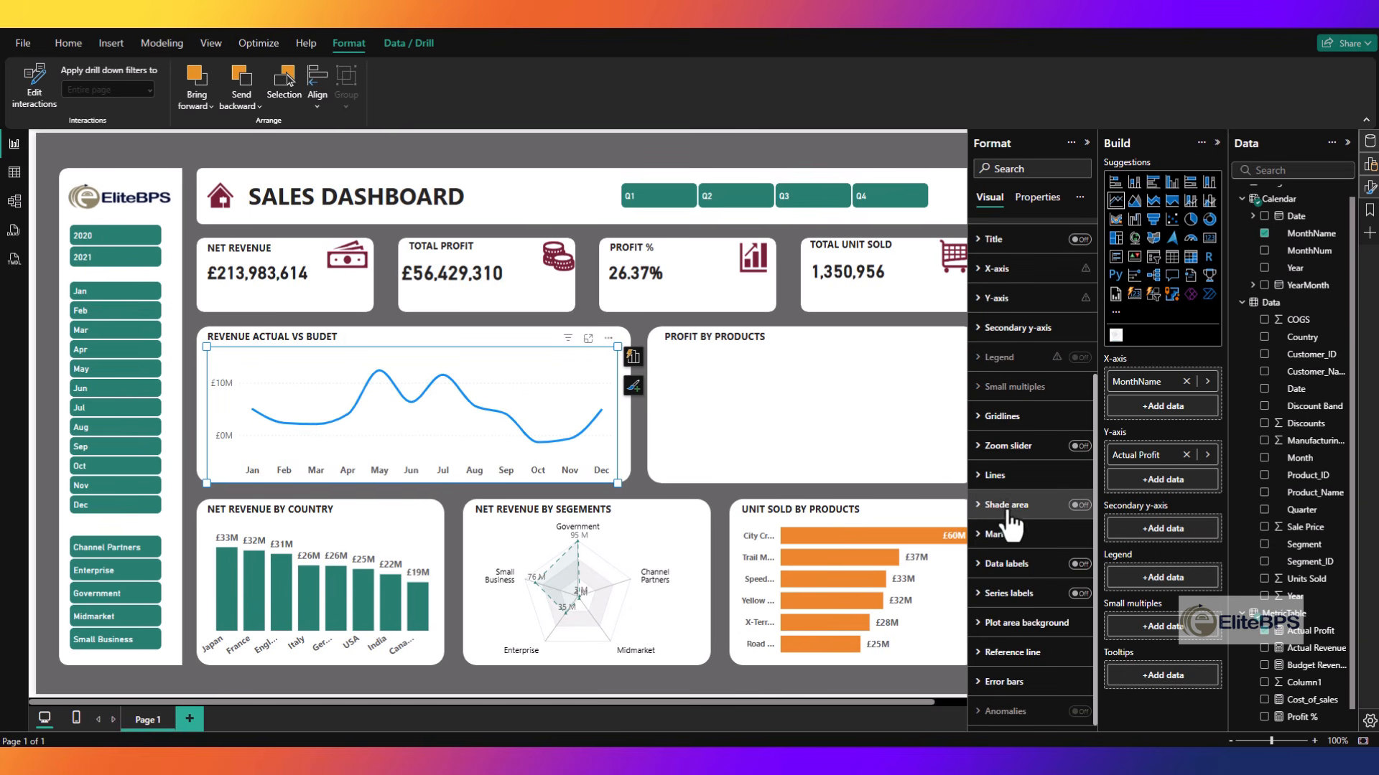
- Turn off the line chart's horizontal gridlines and make its y-axis values bold
click(1001, 417)
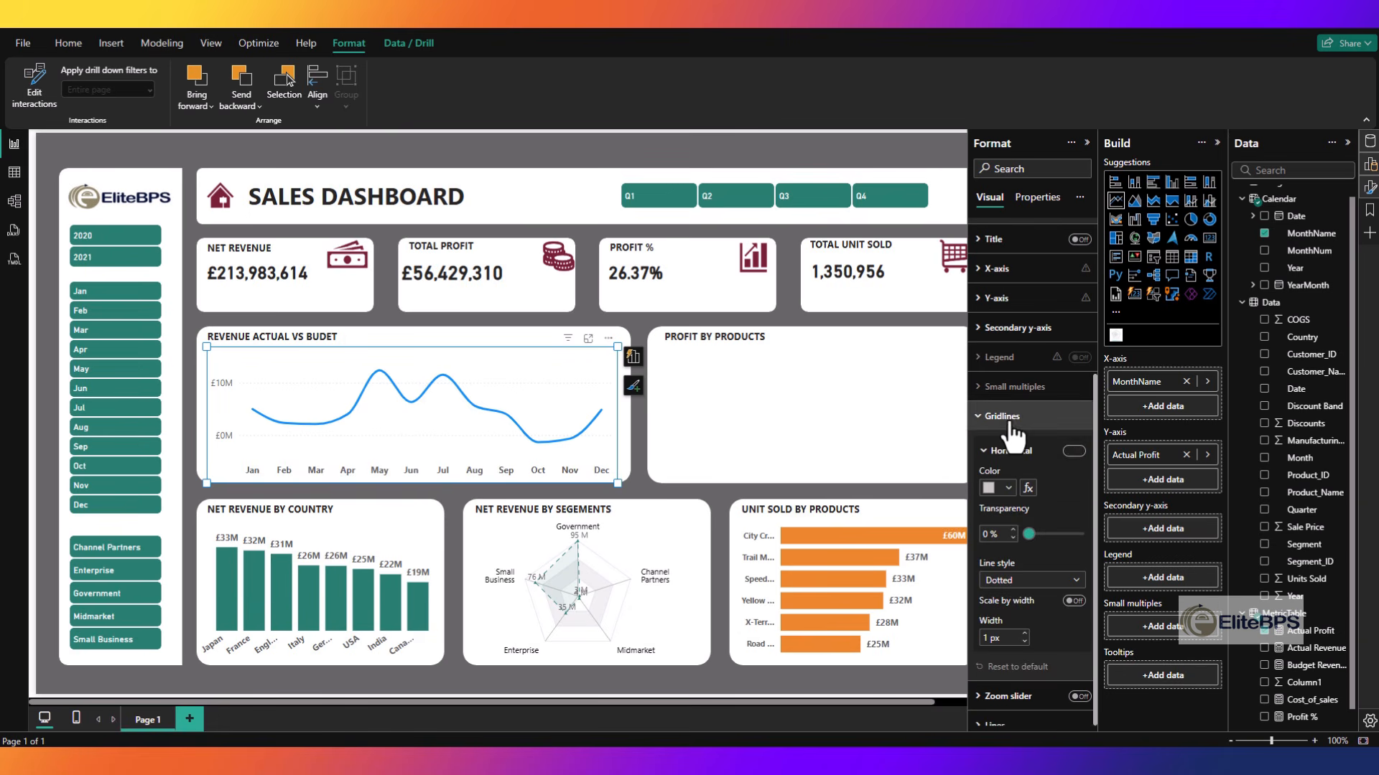
click(994, 418)
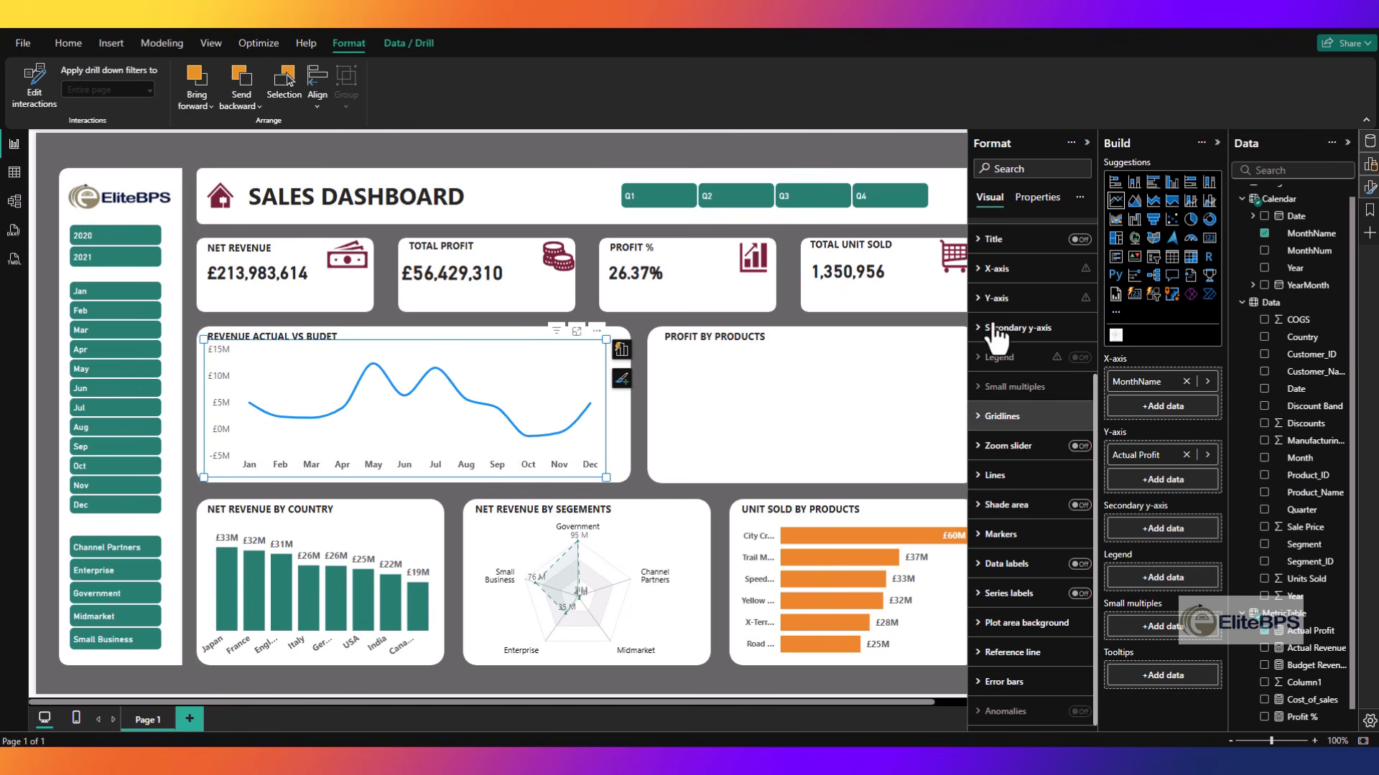
click(993, 298)
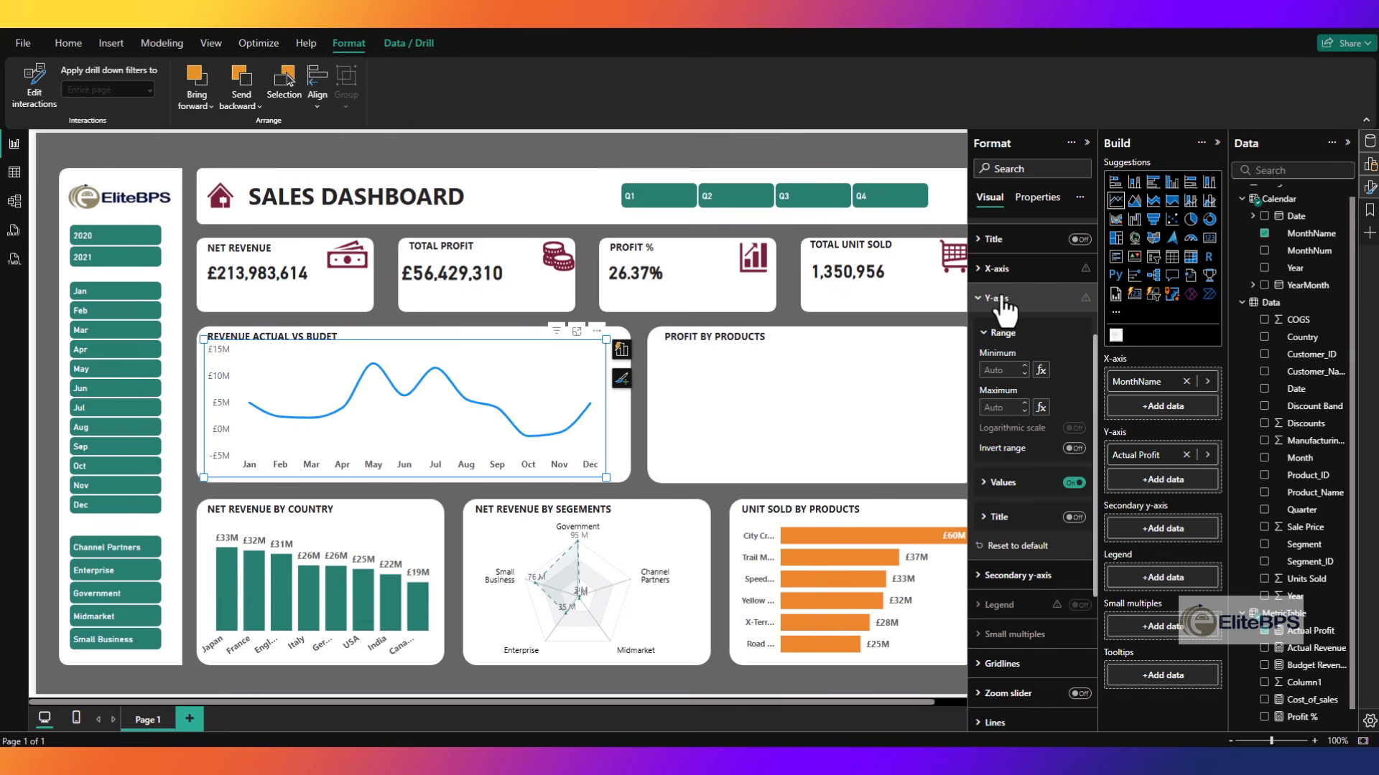
click(1001, 483)
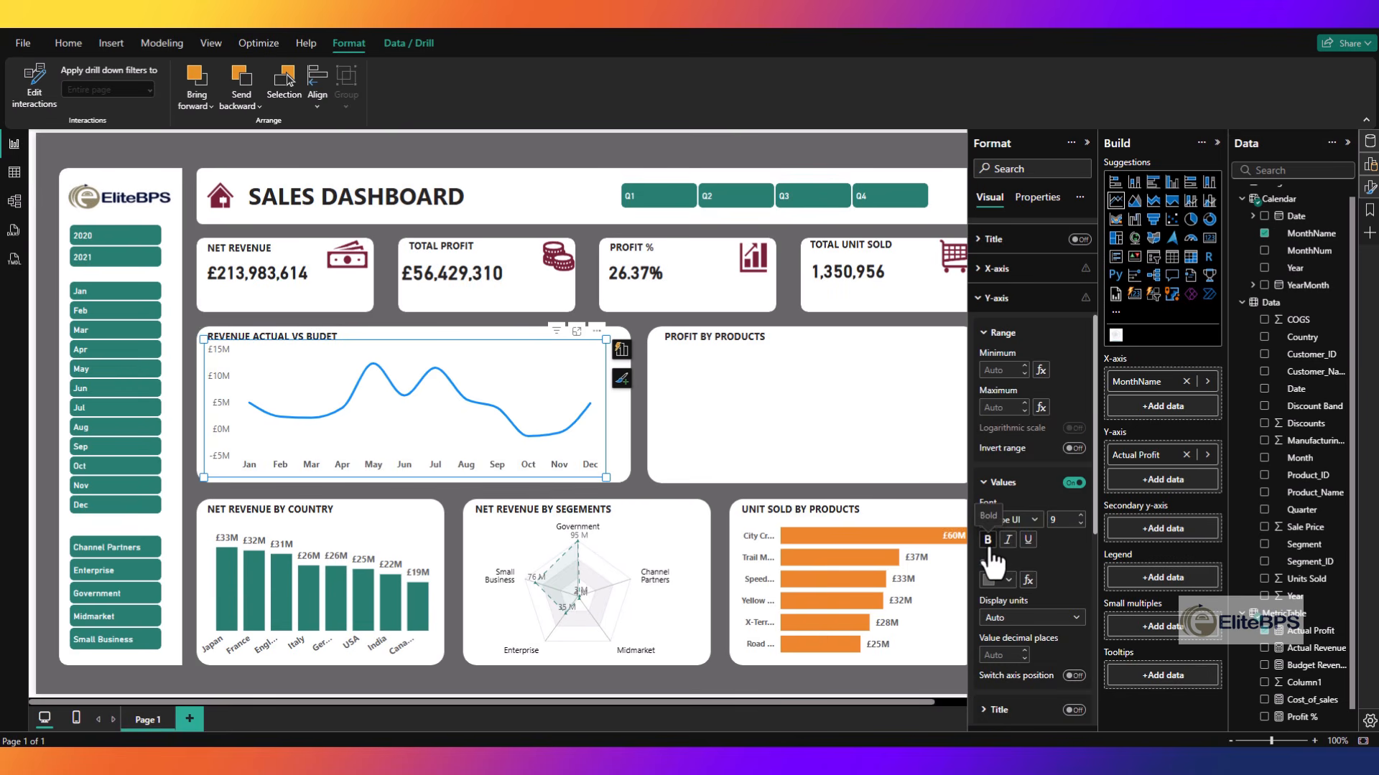
click(614, 688)
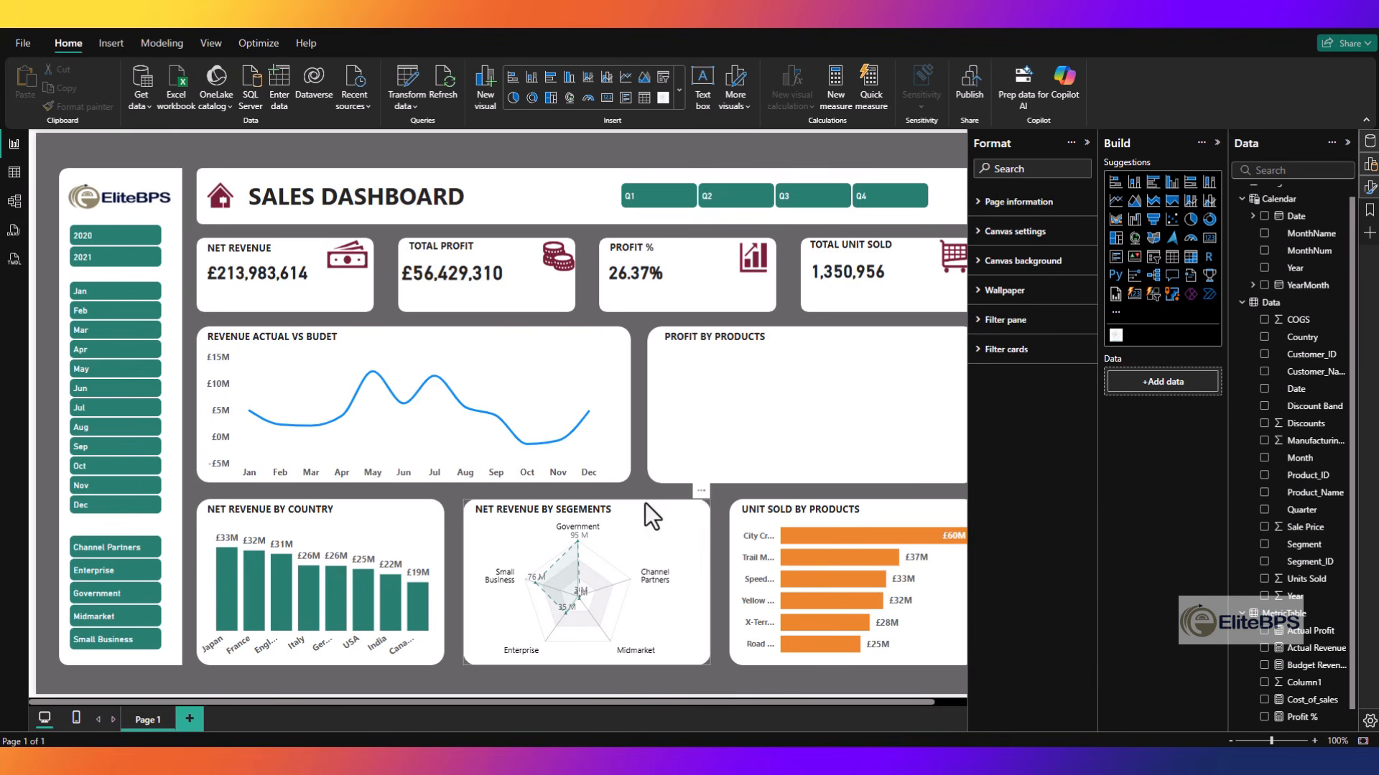
- Change the line's color to the dark green used on the rest of the dashboard
click(579, 421)
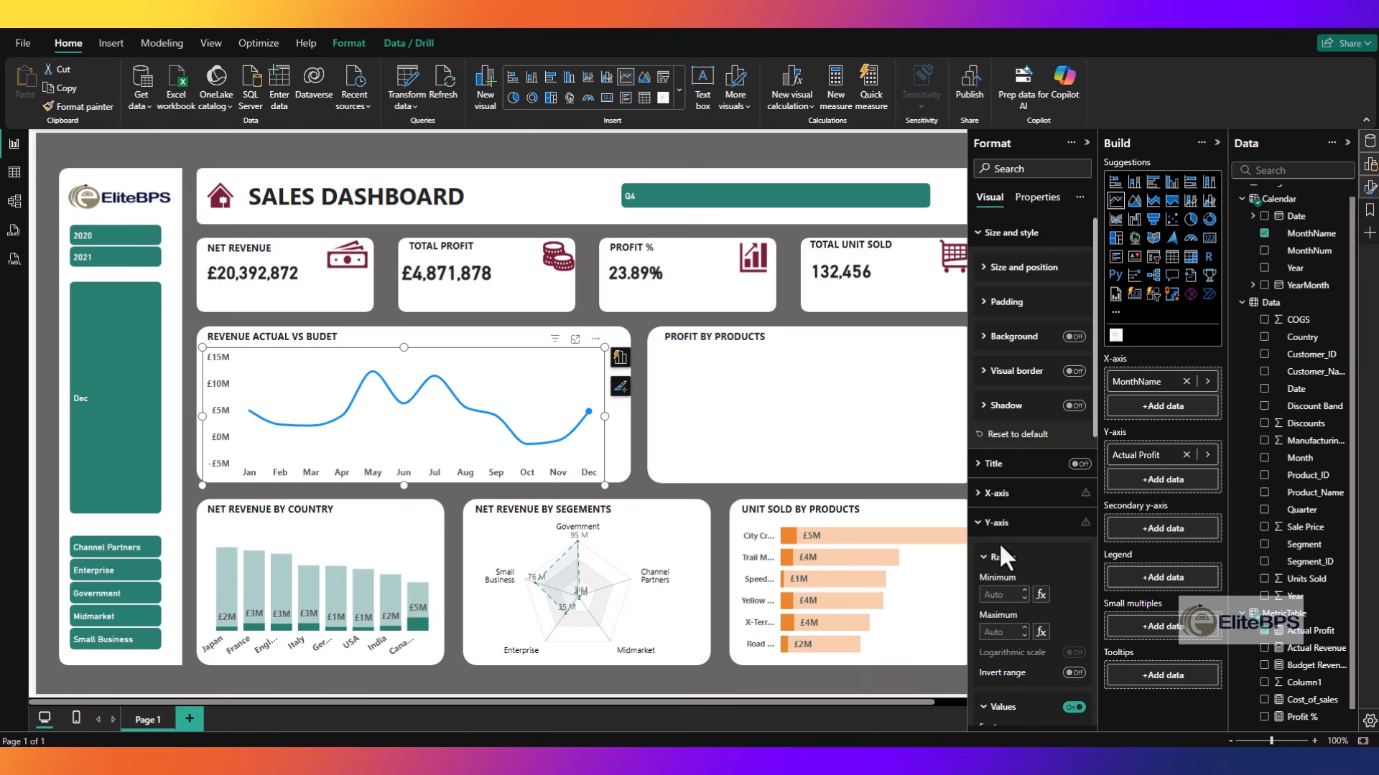
click(1014, 518)
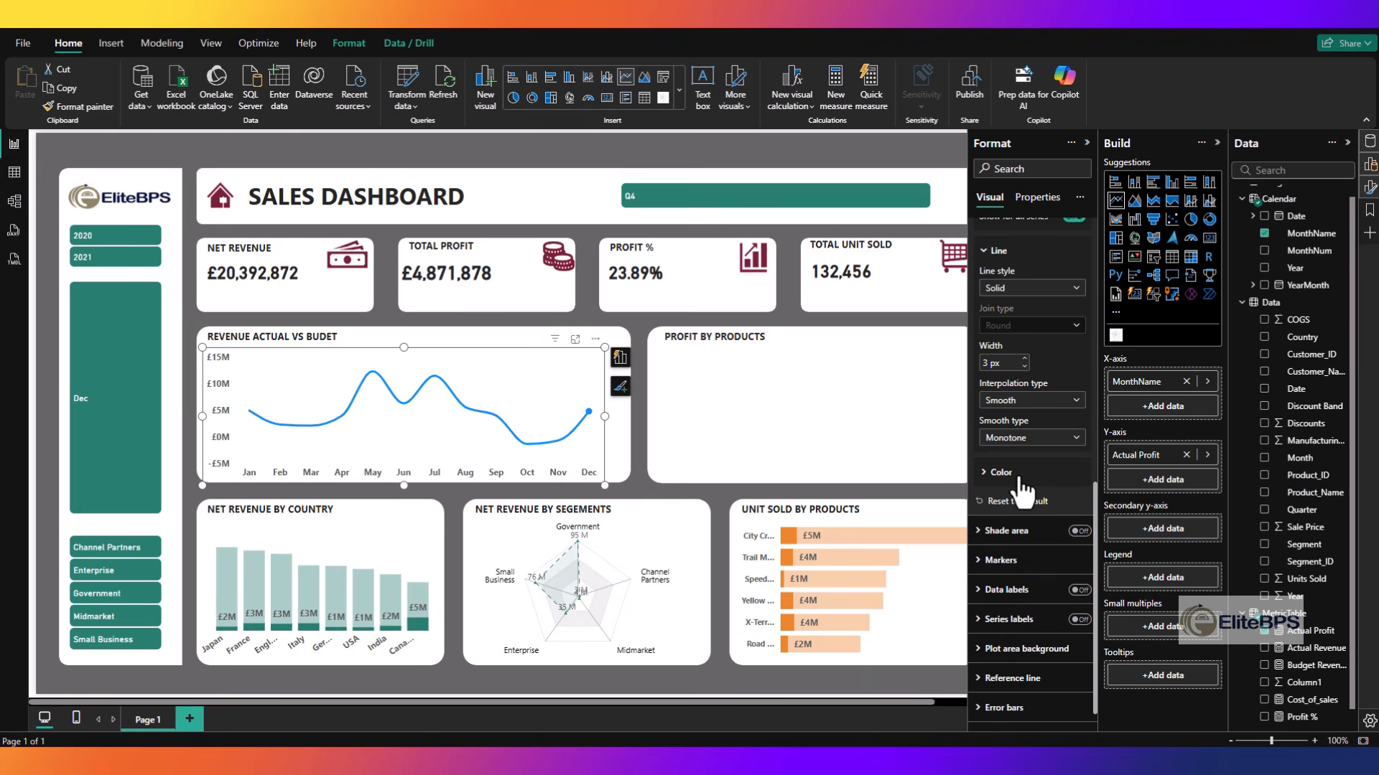
click(1020, 478)
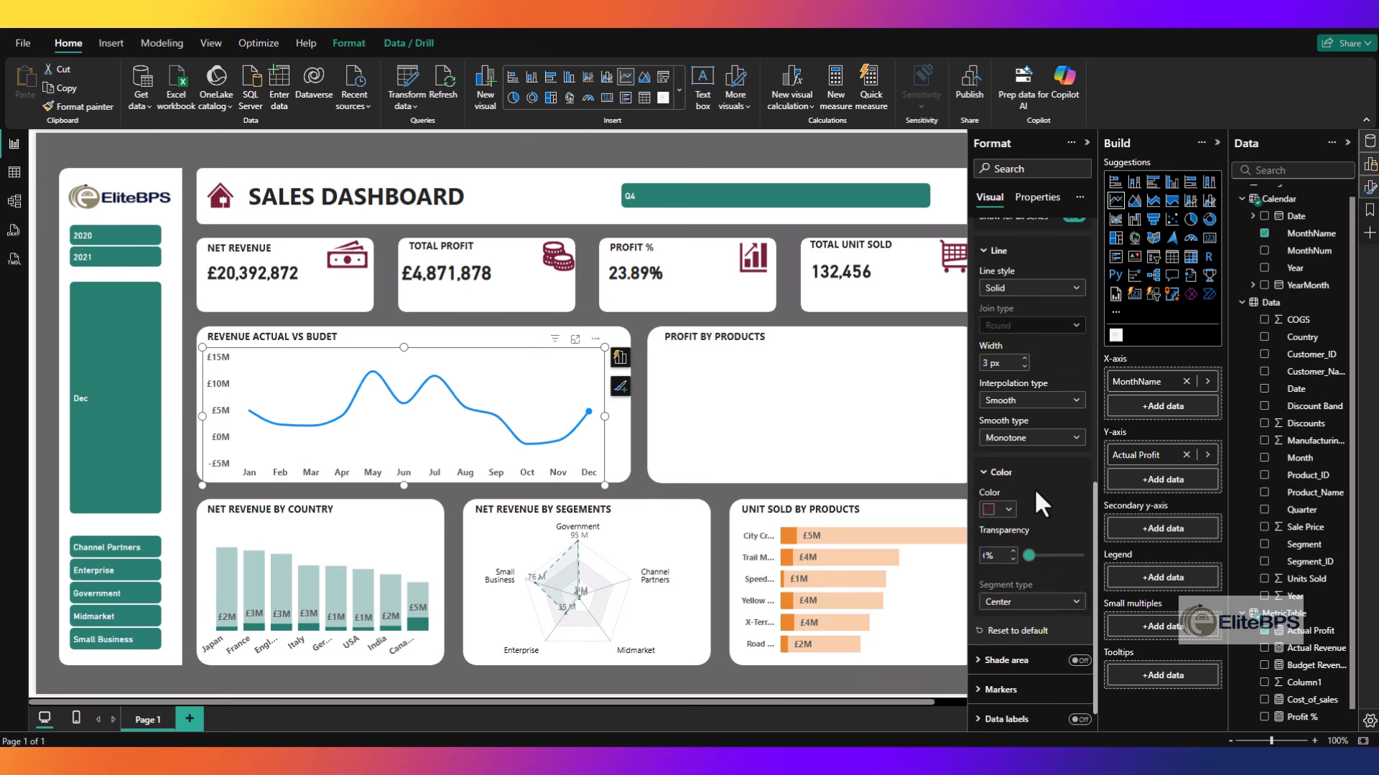
click(1008, 511)
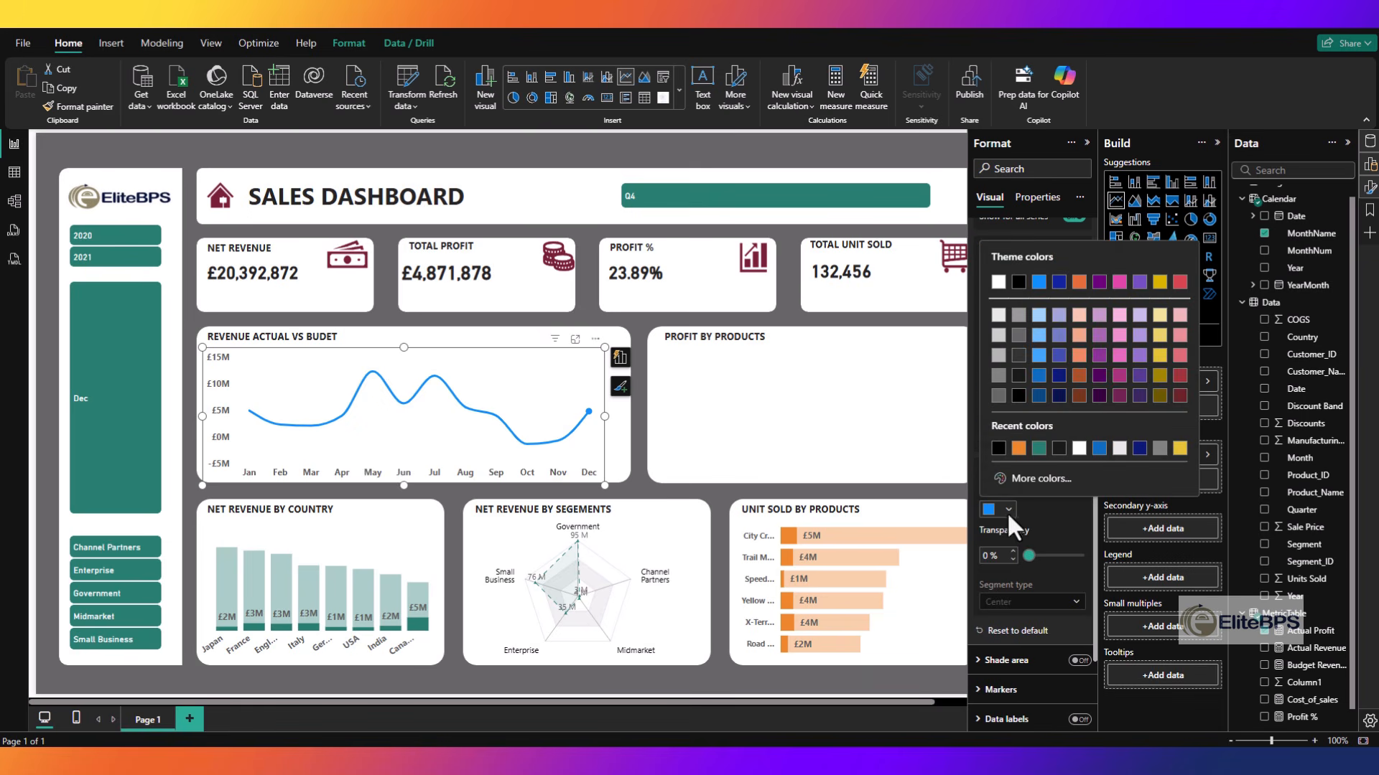
click(1039, 448)
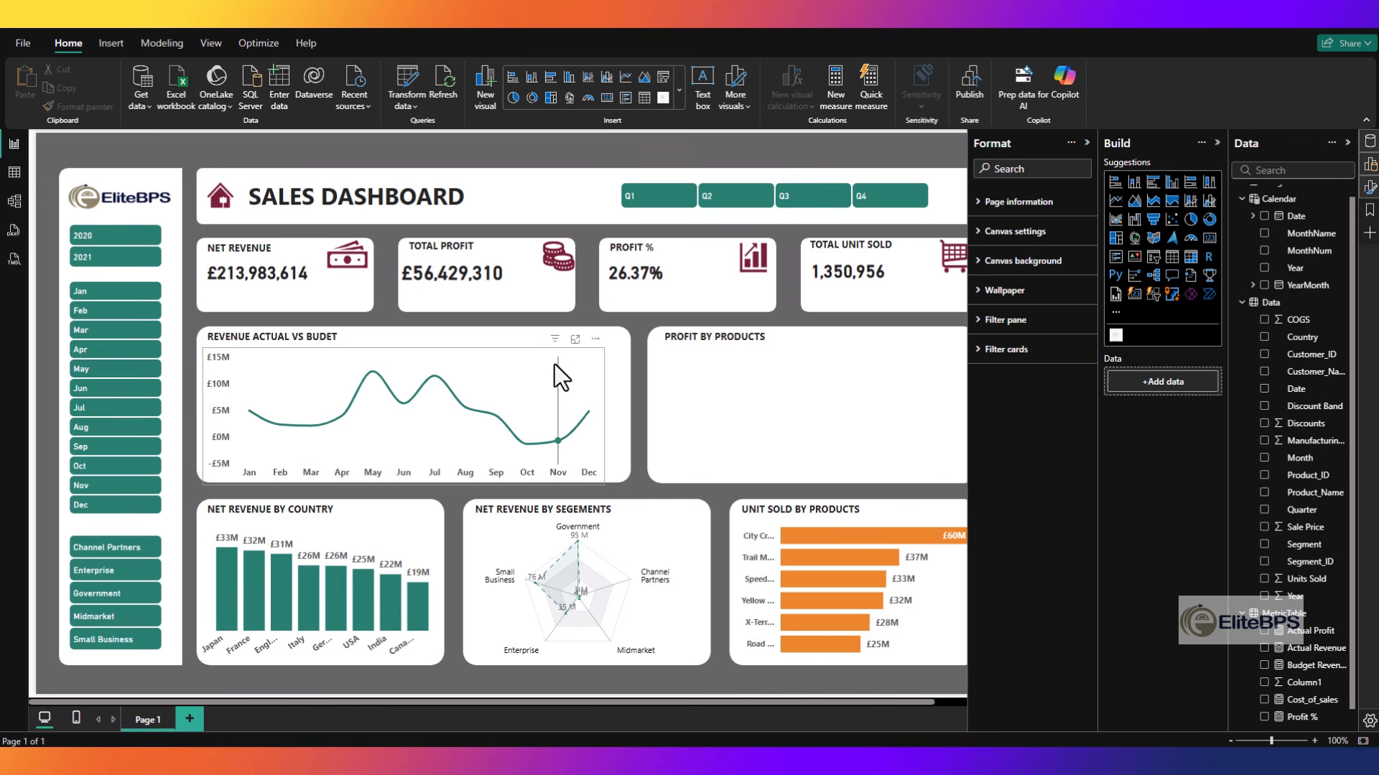
- Plot Budget Revenue and Actual Revenue by MonthName in the line chart instead of Actual Profit
click(603, 372)
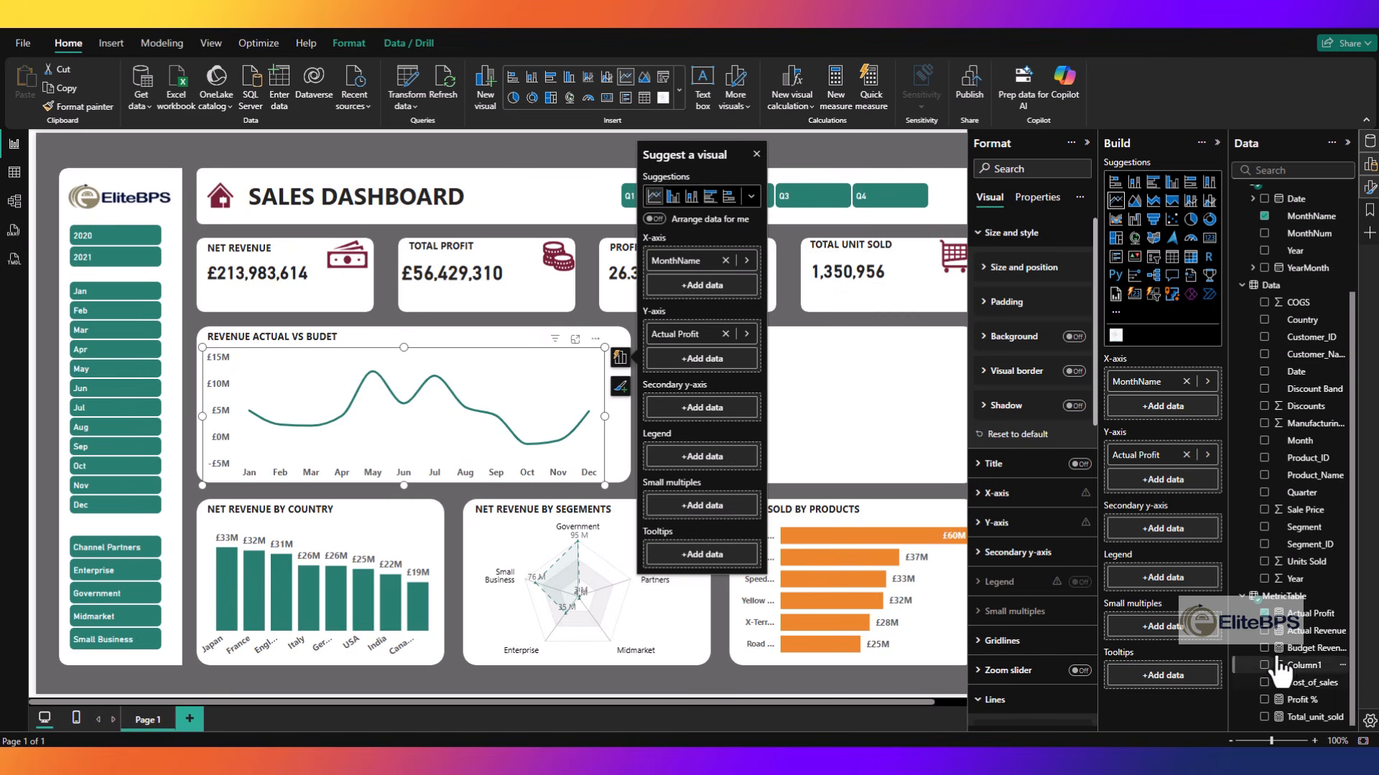
click(1292, 471)
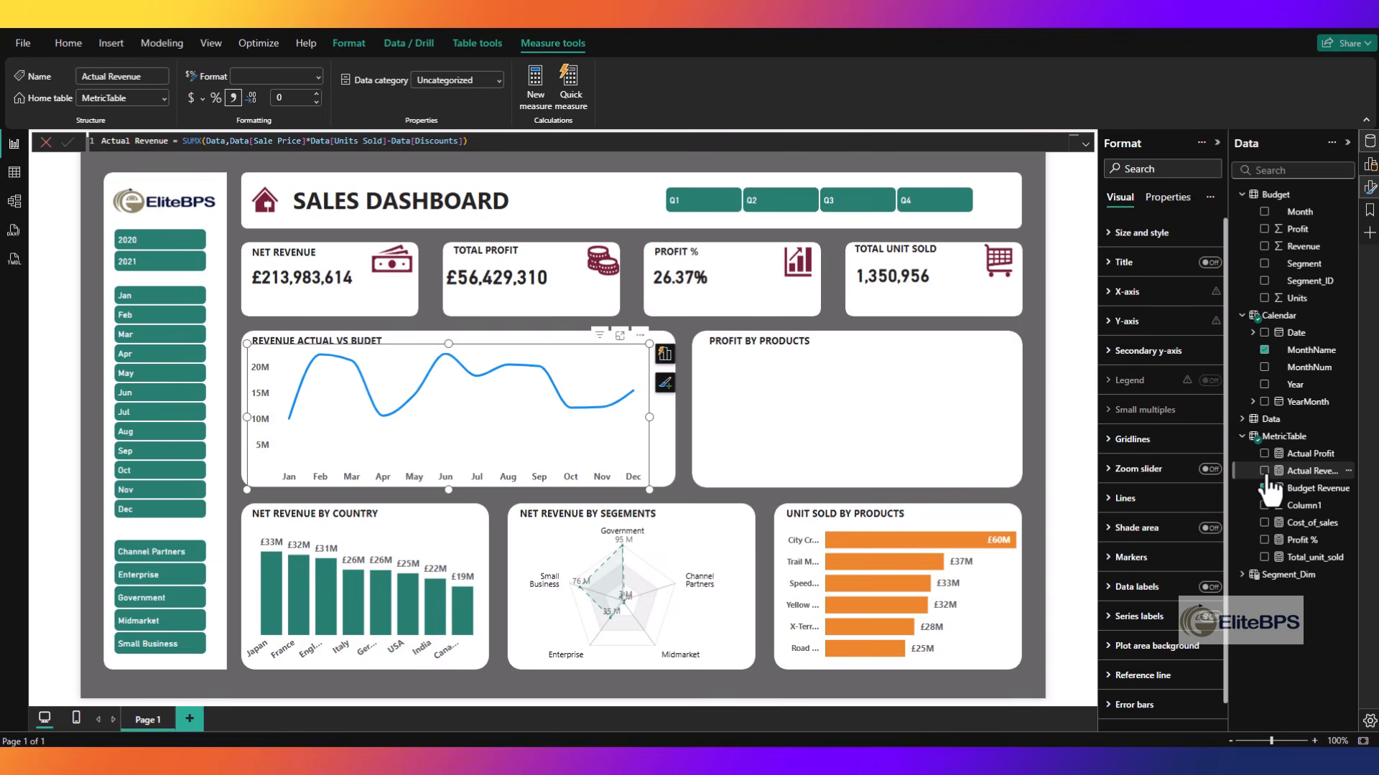
click(1264, 471)
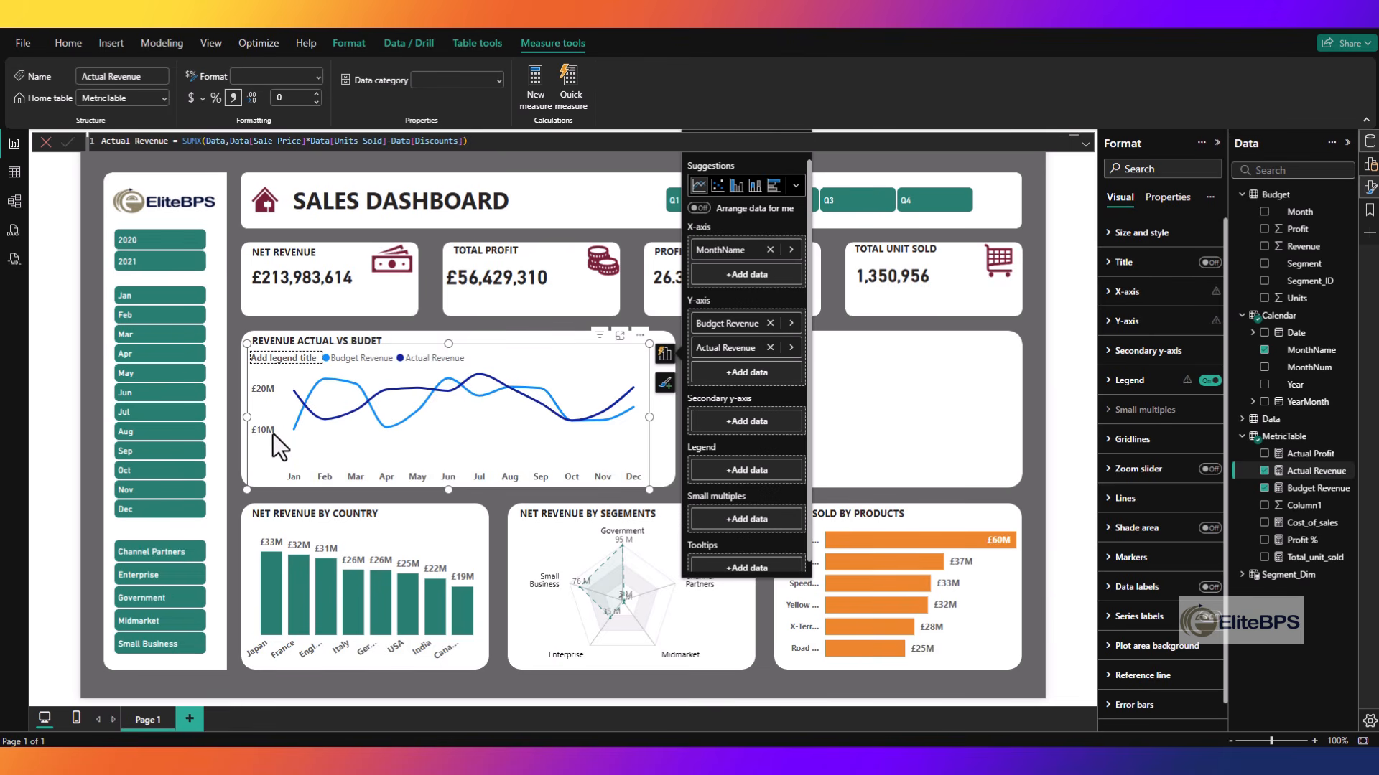
- Clear the minimum of the line chart's y-axis range so that it scales automatically
click(1125, 321)
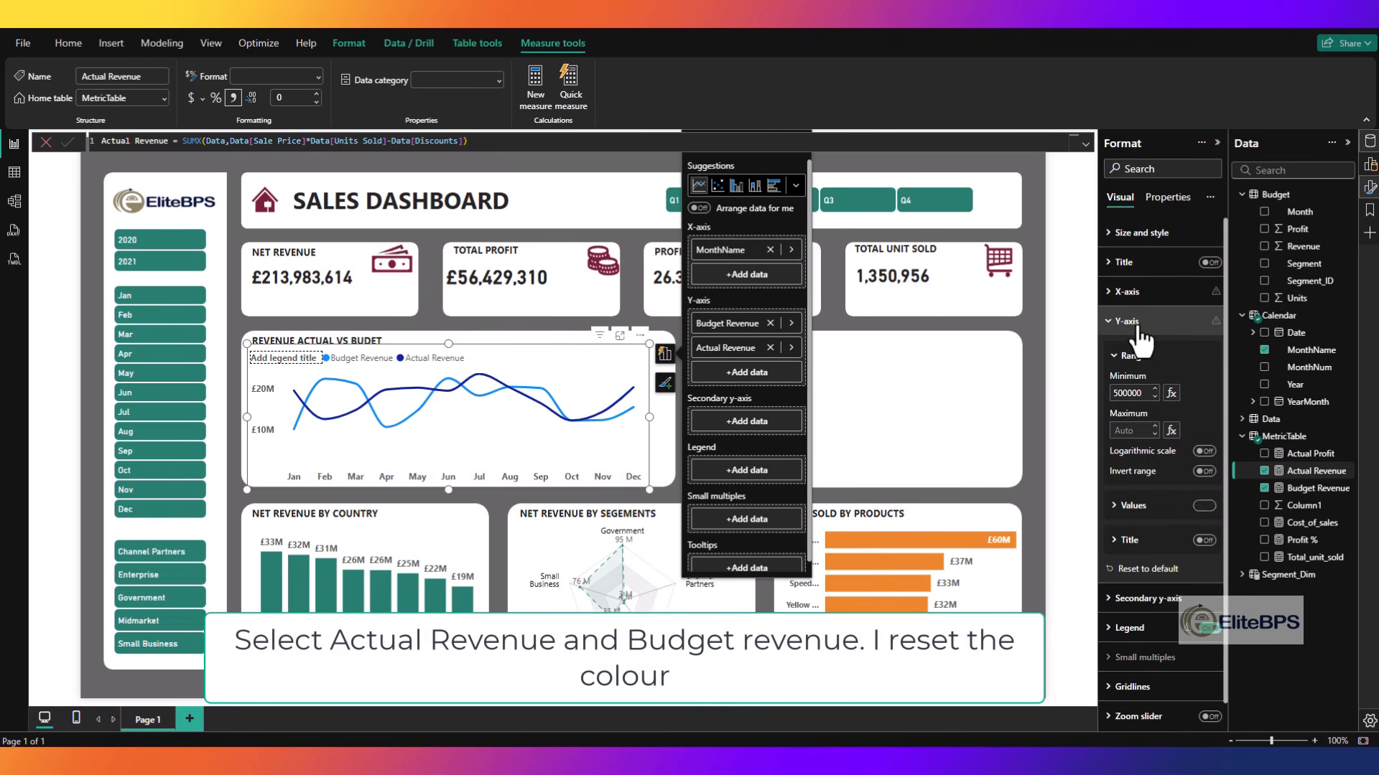
double_click(1141, 393)
text(0)
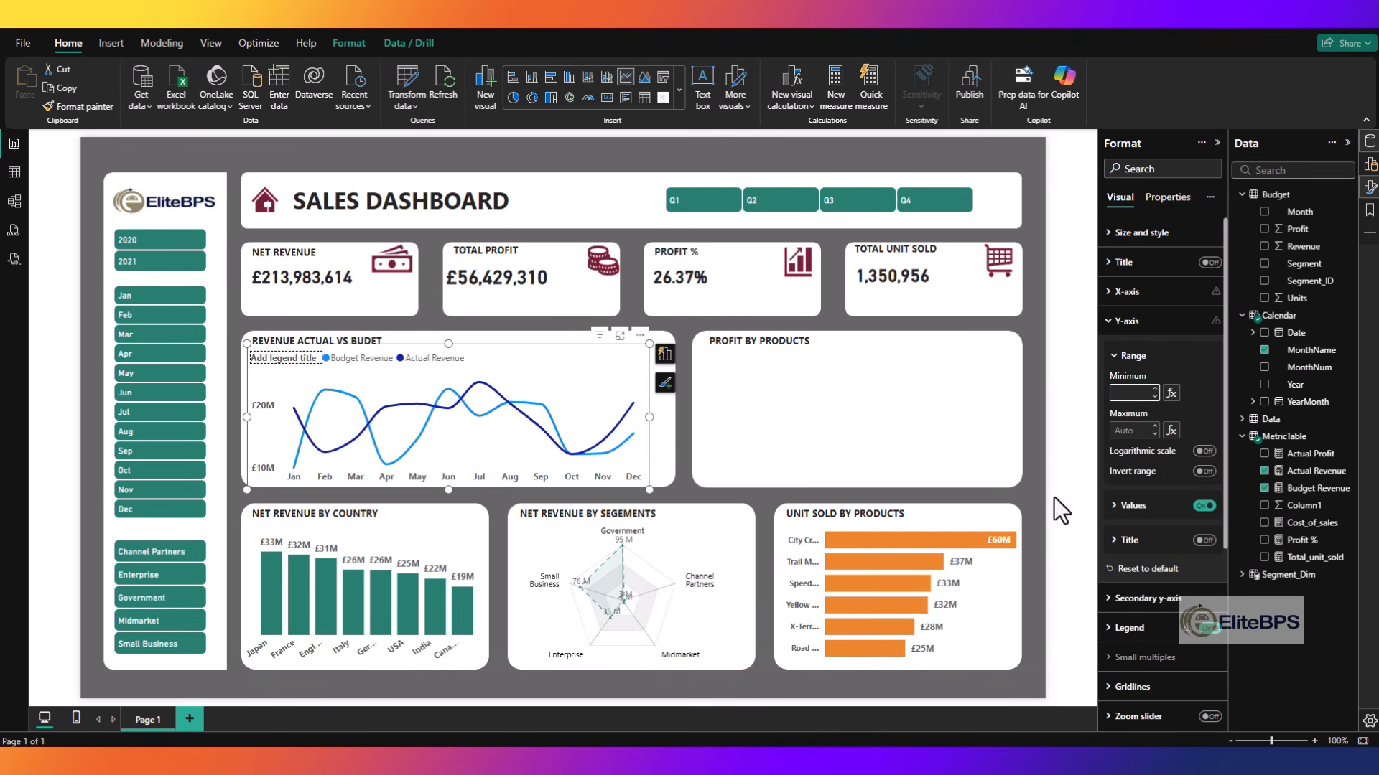
click(628, 449)
click(1131, 323)
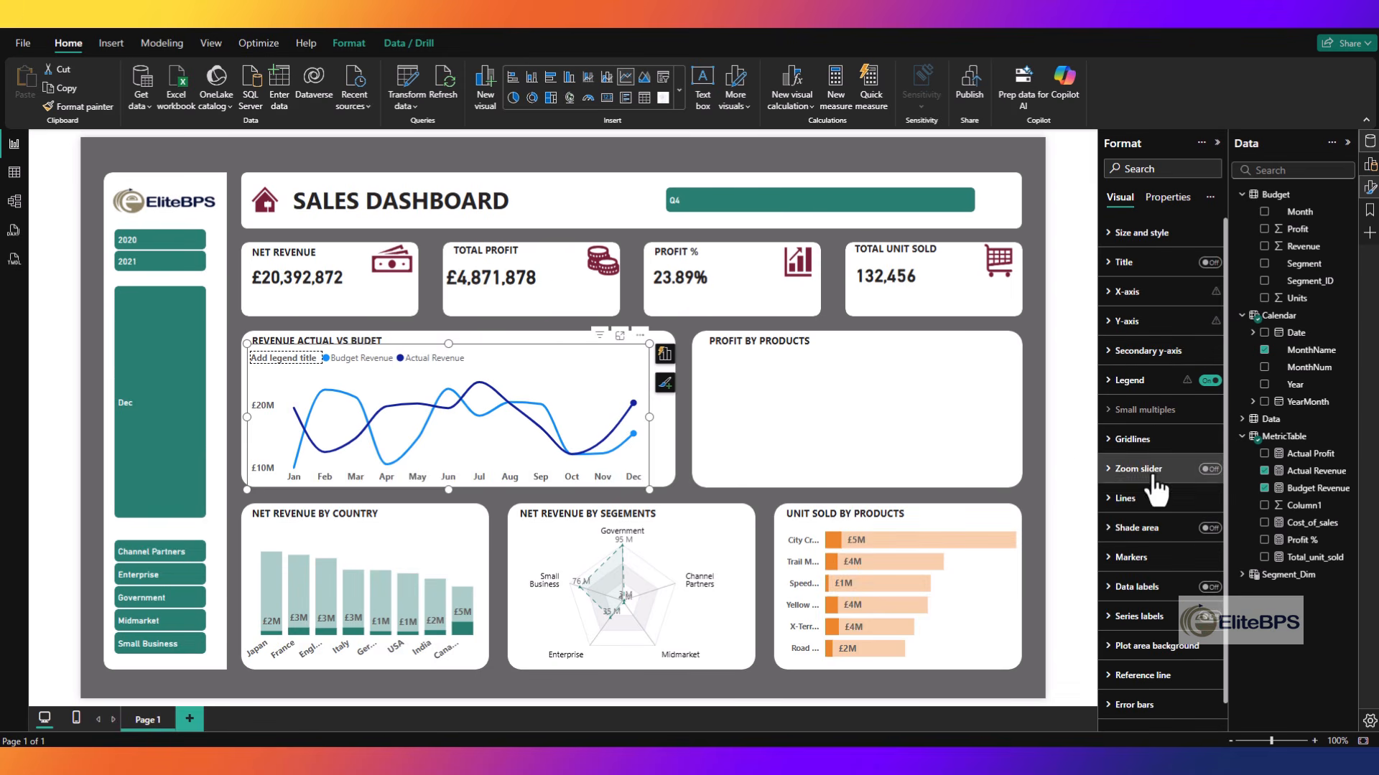
- Change the Actual Revenue line's color to the dark green used on the rest of the dashboard
click(1163, 499)
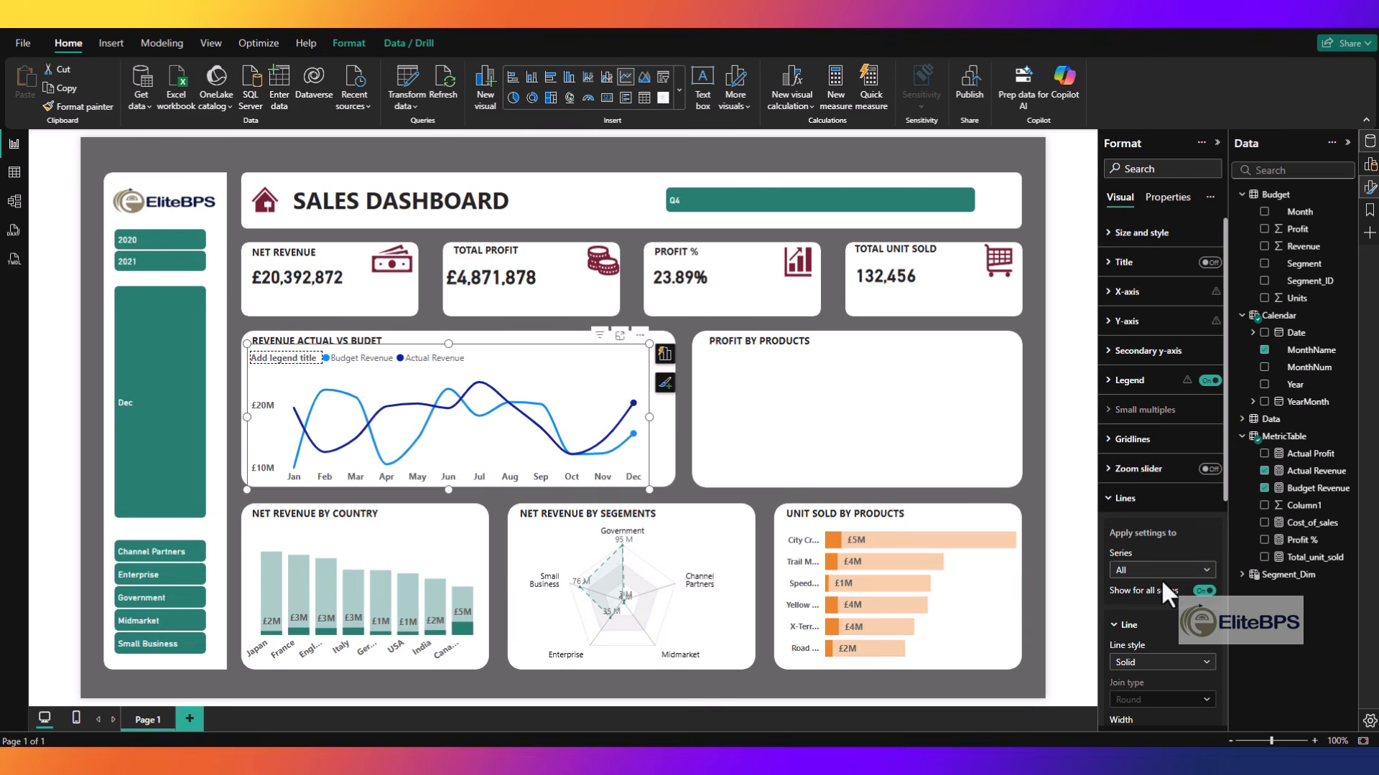
scroll(1161, 579, down, 3)
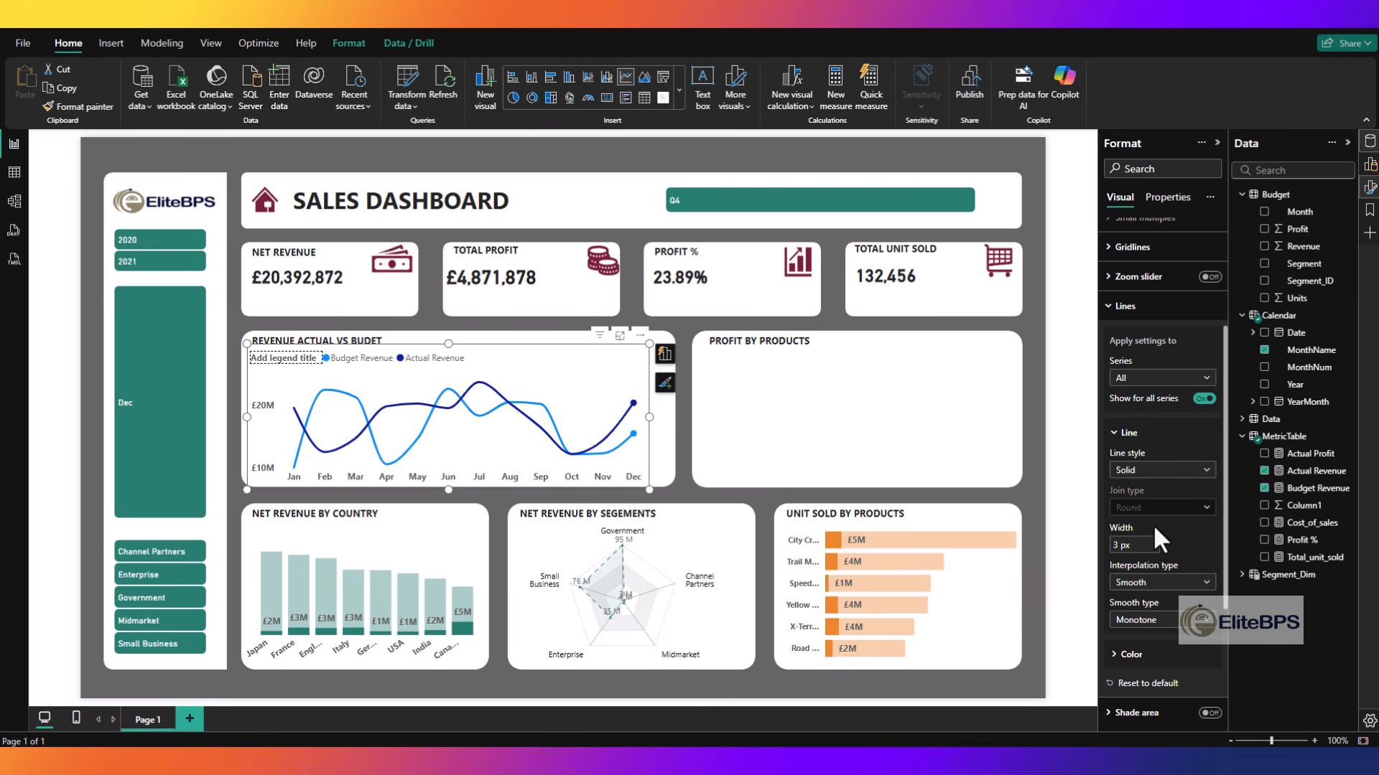
click(1196, 473)
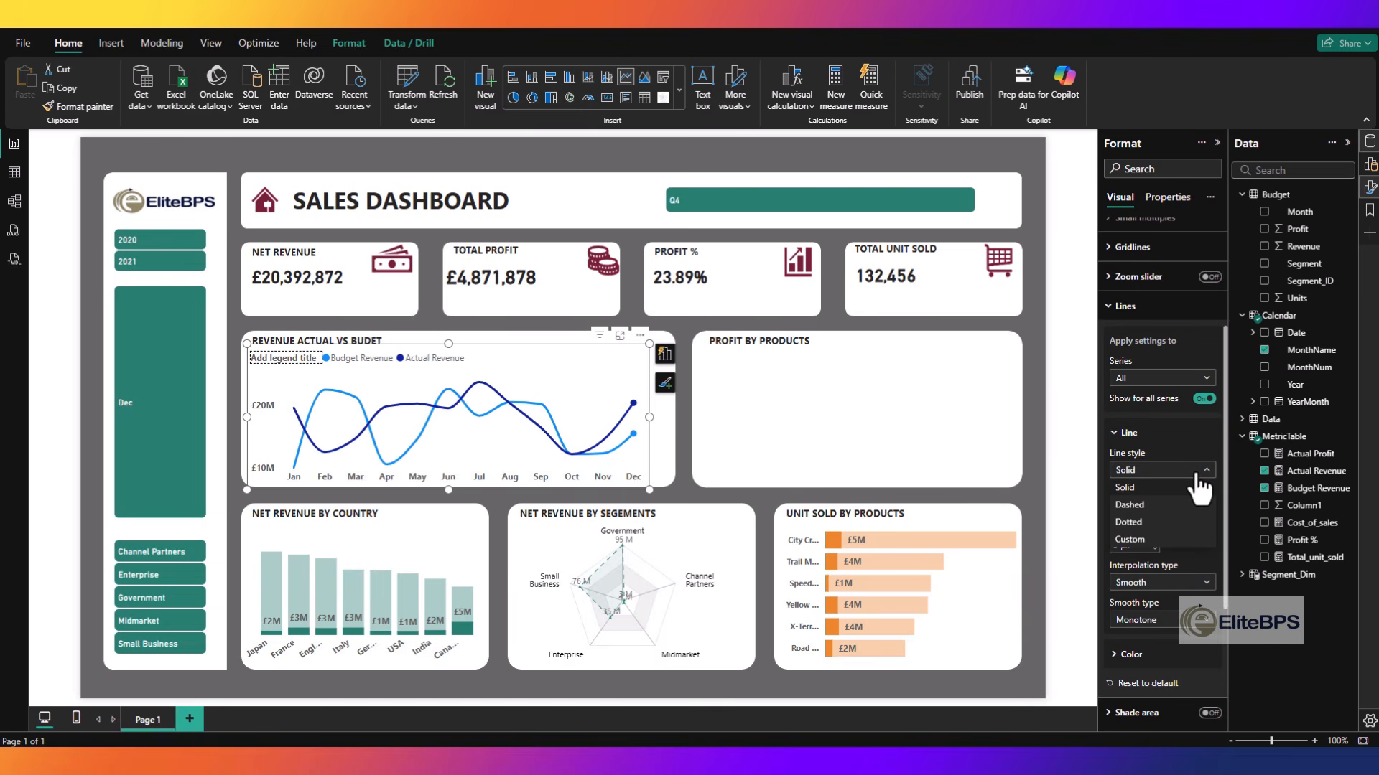
click(1197, 473)
click(1162, 381)
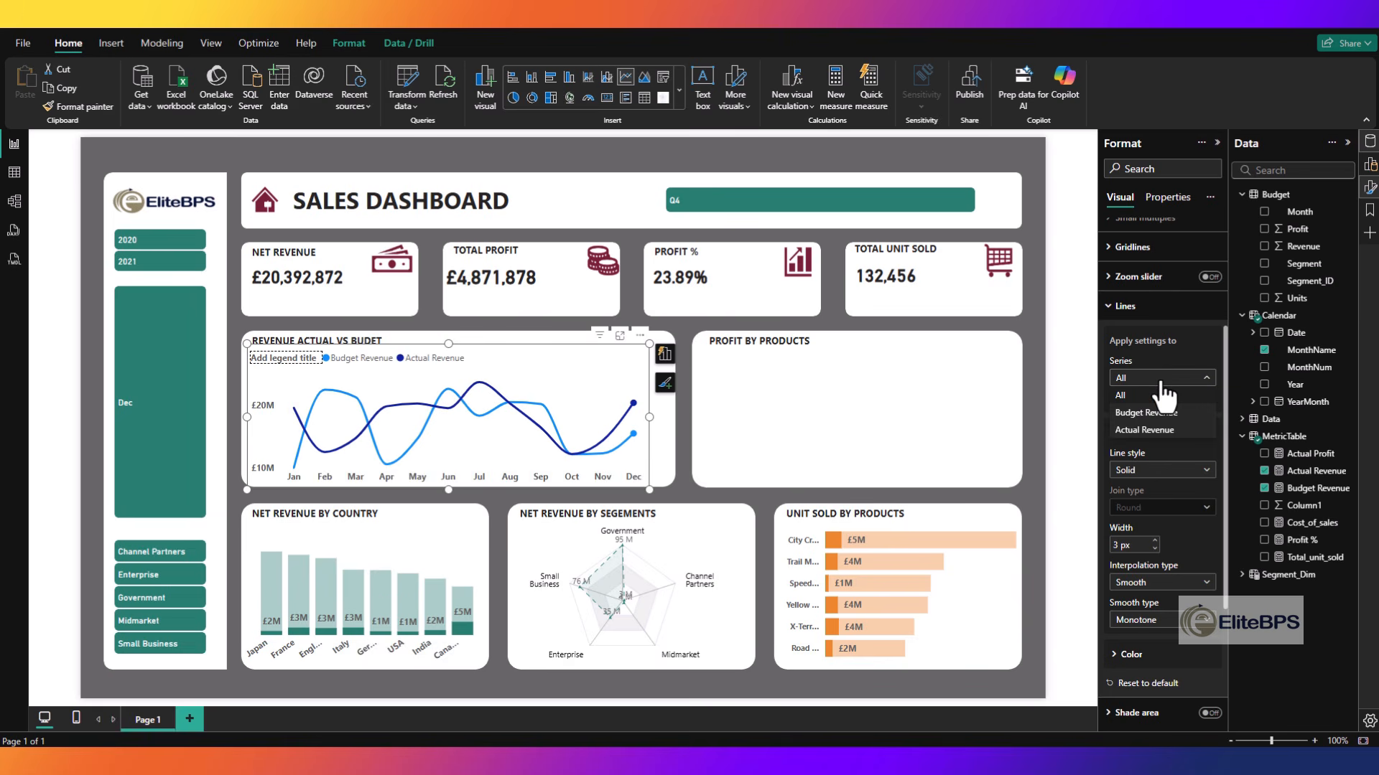
click(1149, 429)
scroll(1155, 522, down, 5)
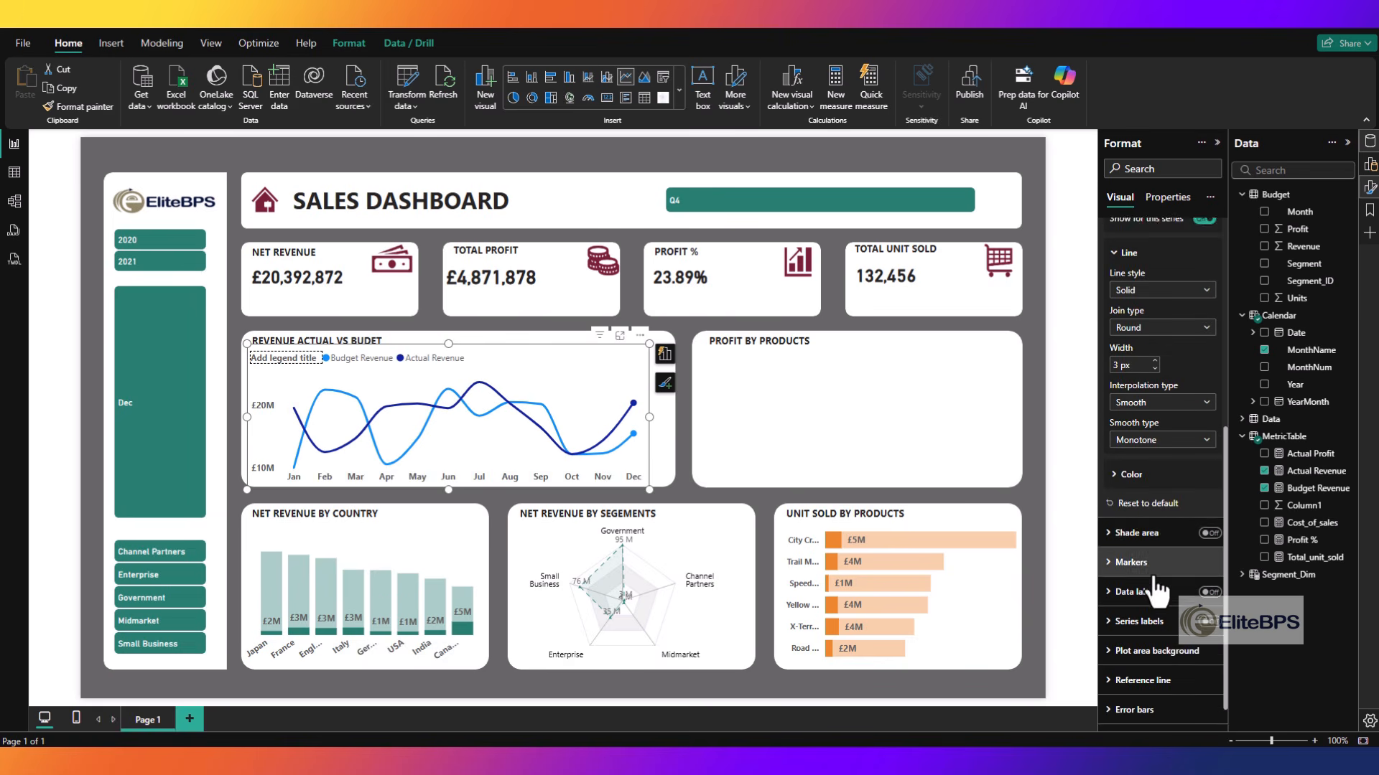
click(1131, 464)
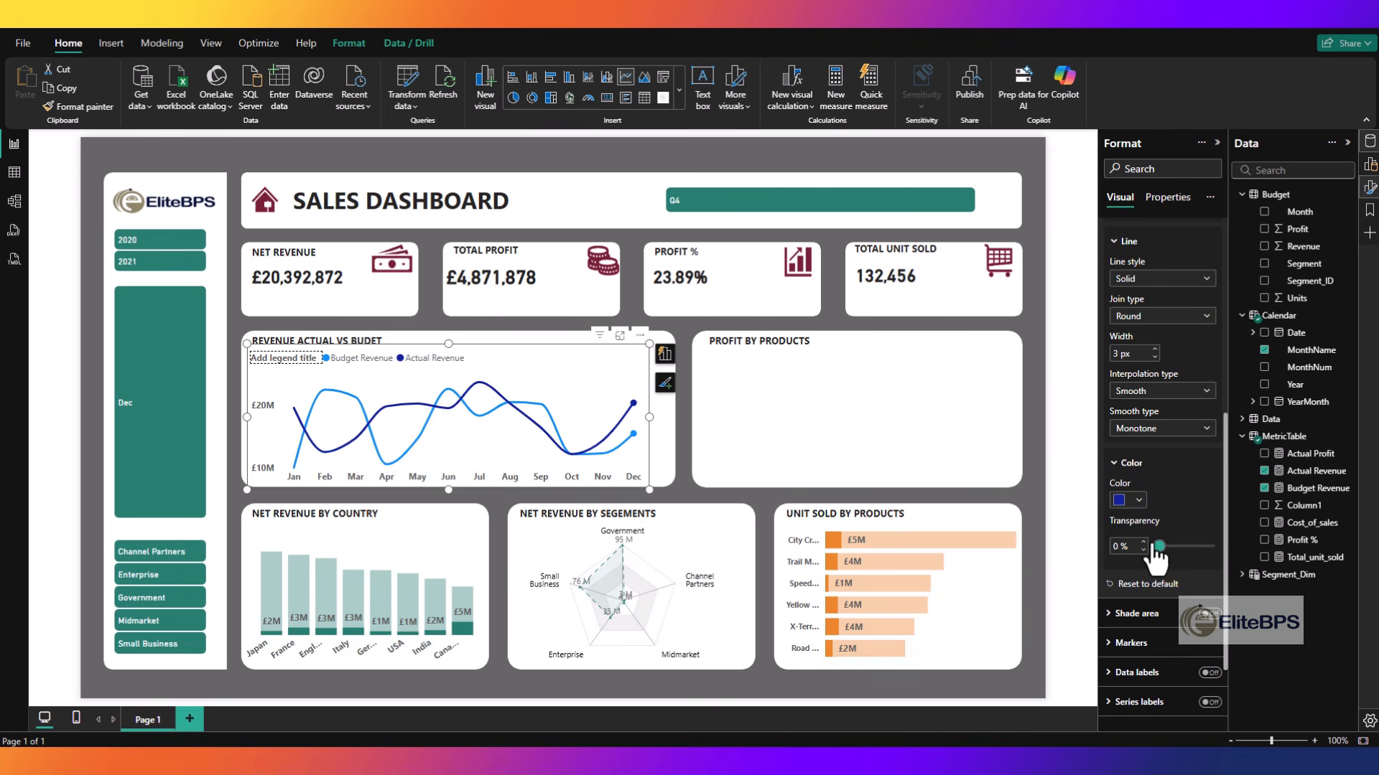
click(1138, 501)
click(1129, 441)
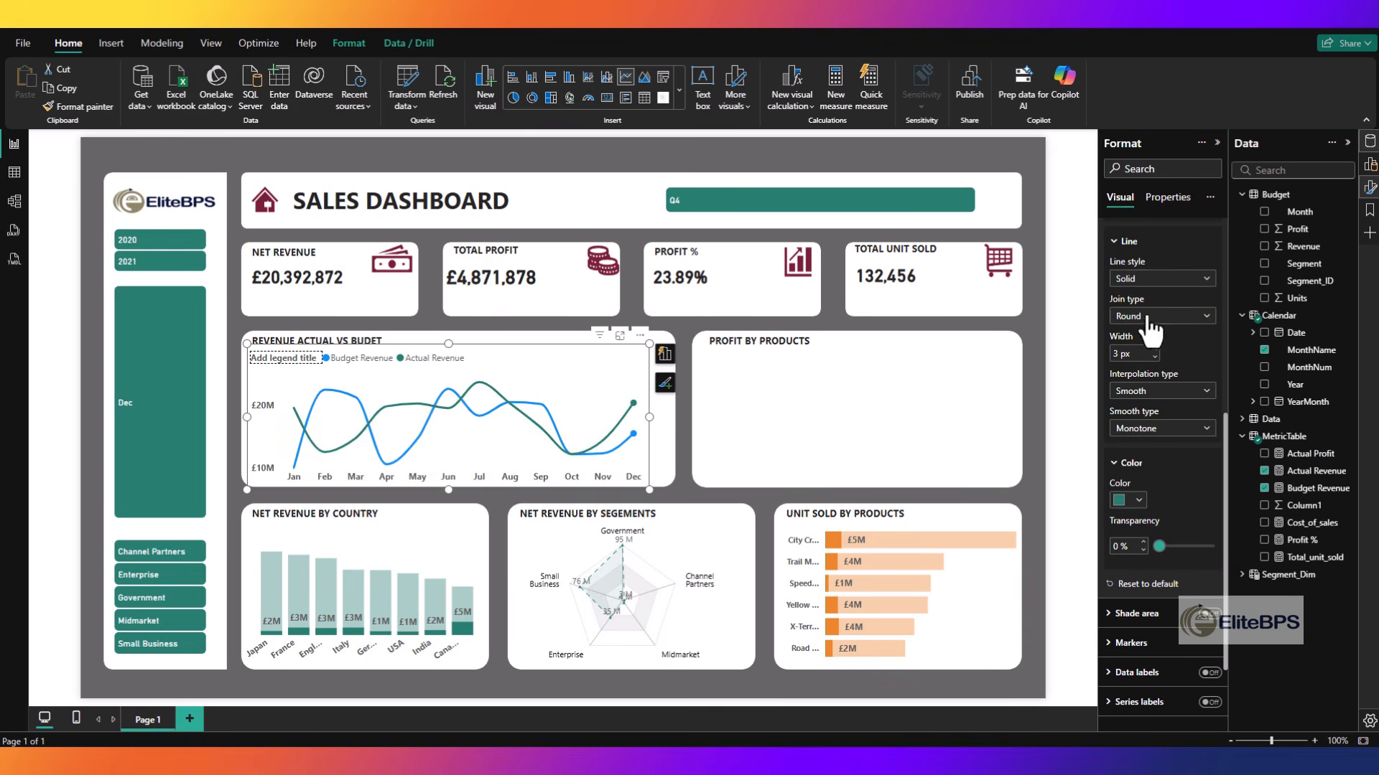
- Switch the line formatting to the Budget Revenue series
scroll(1151, 344, up, 3)
click(1148, 384)
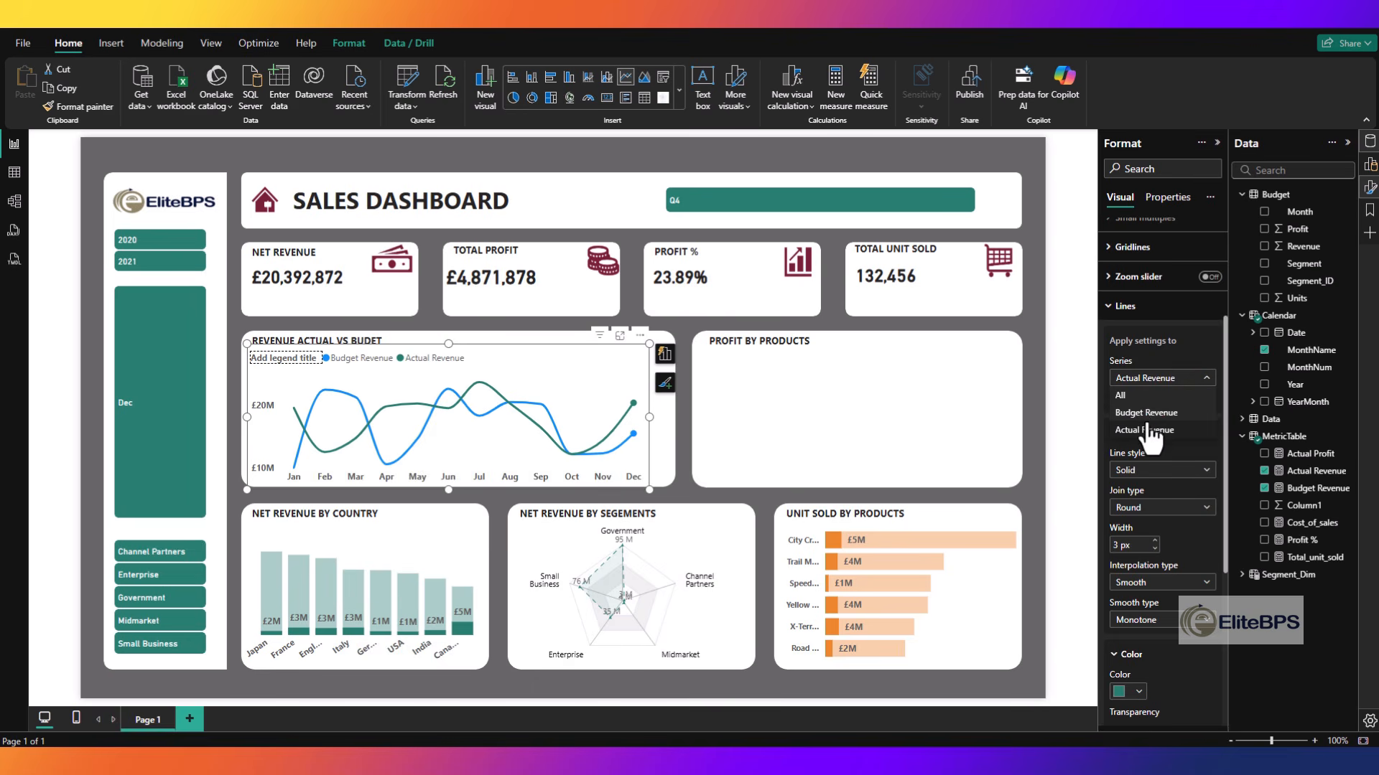
click(1149, 424)
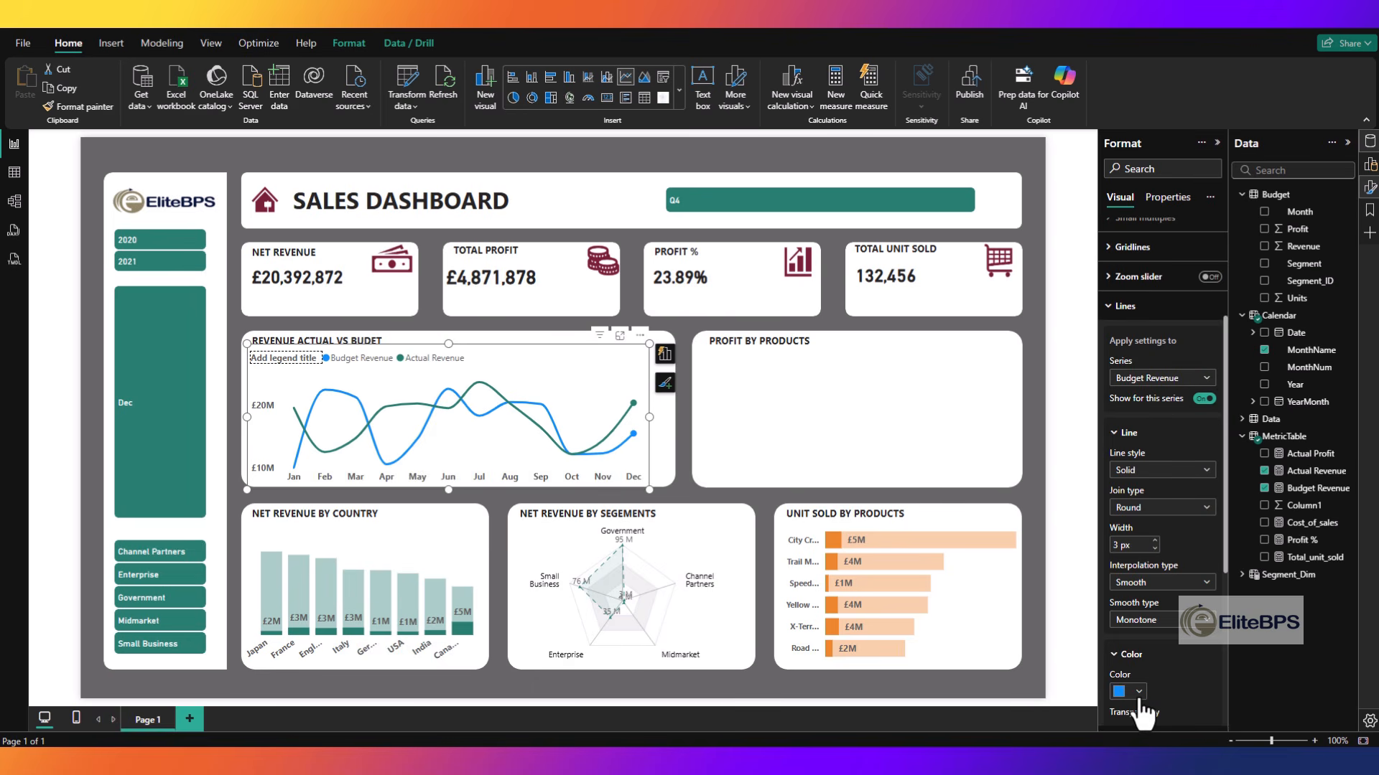
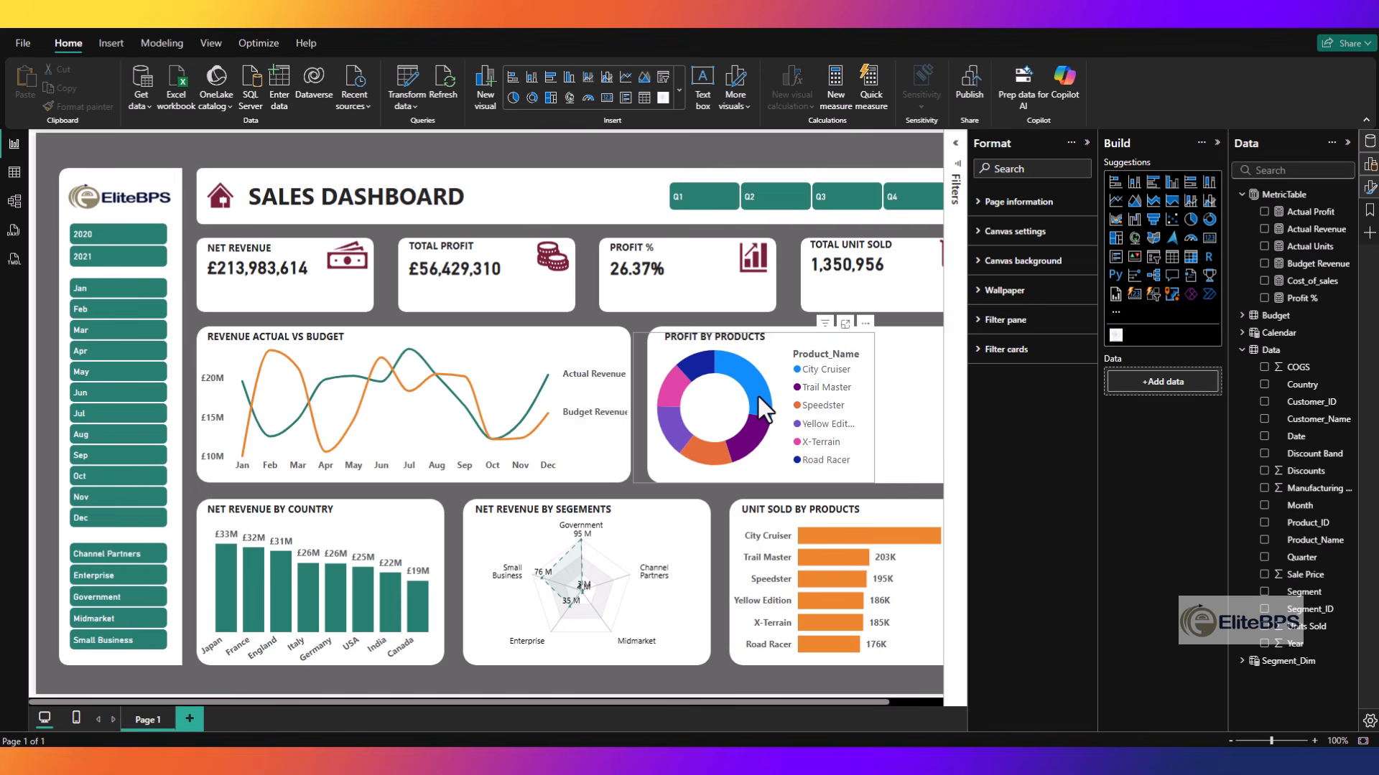
- Set the City Cruiser slice of the Profit by Products donut chart to dark green #287F71
click(758, 396)
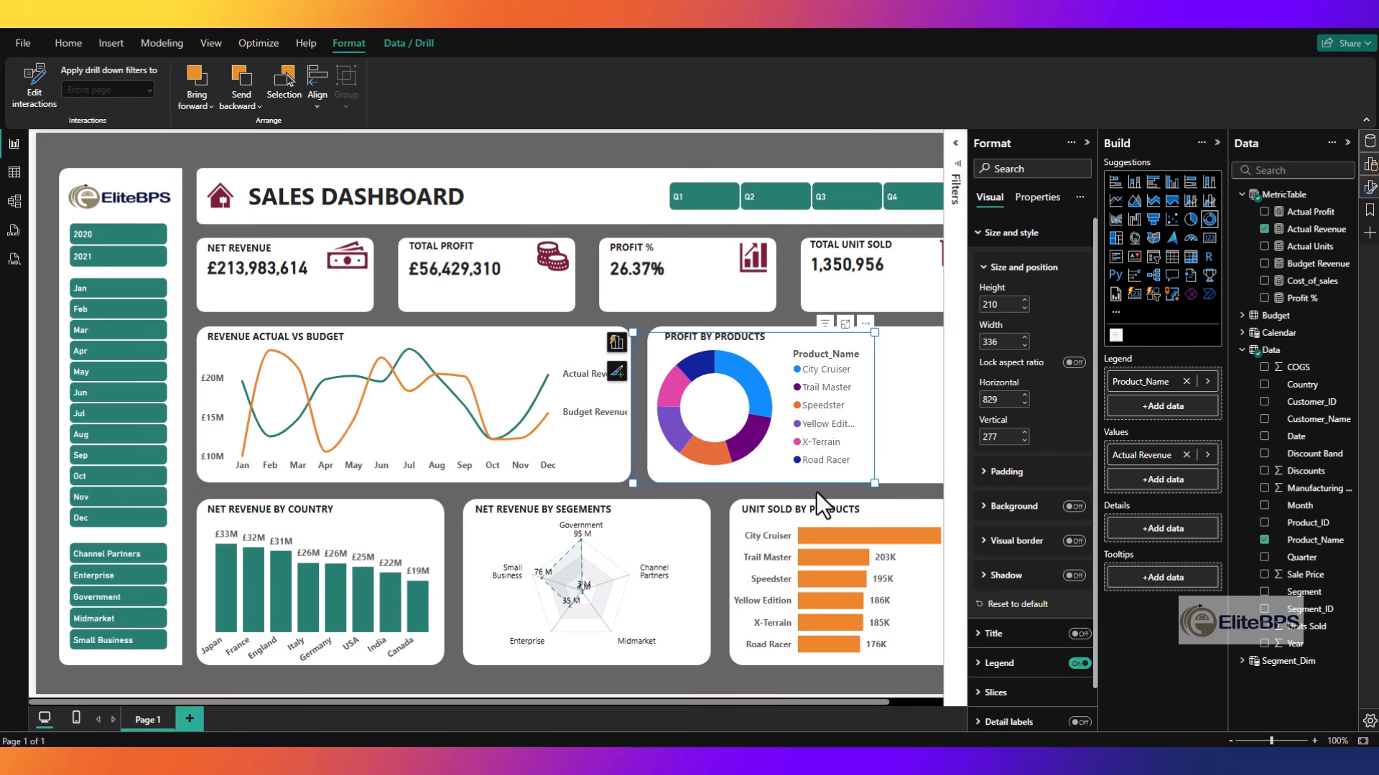
click(1000, 703)
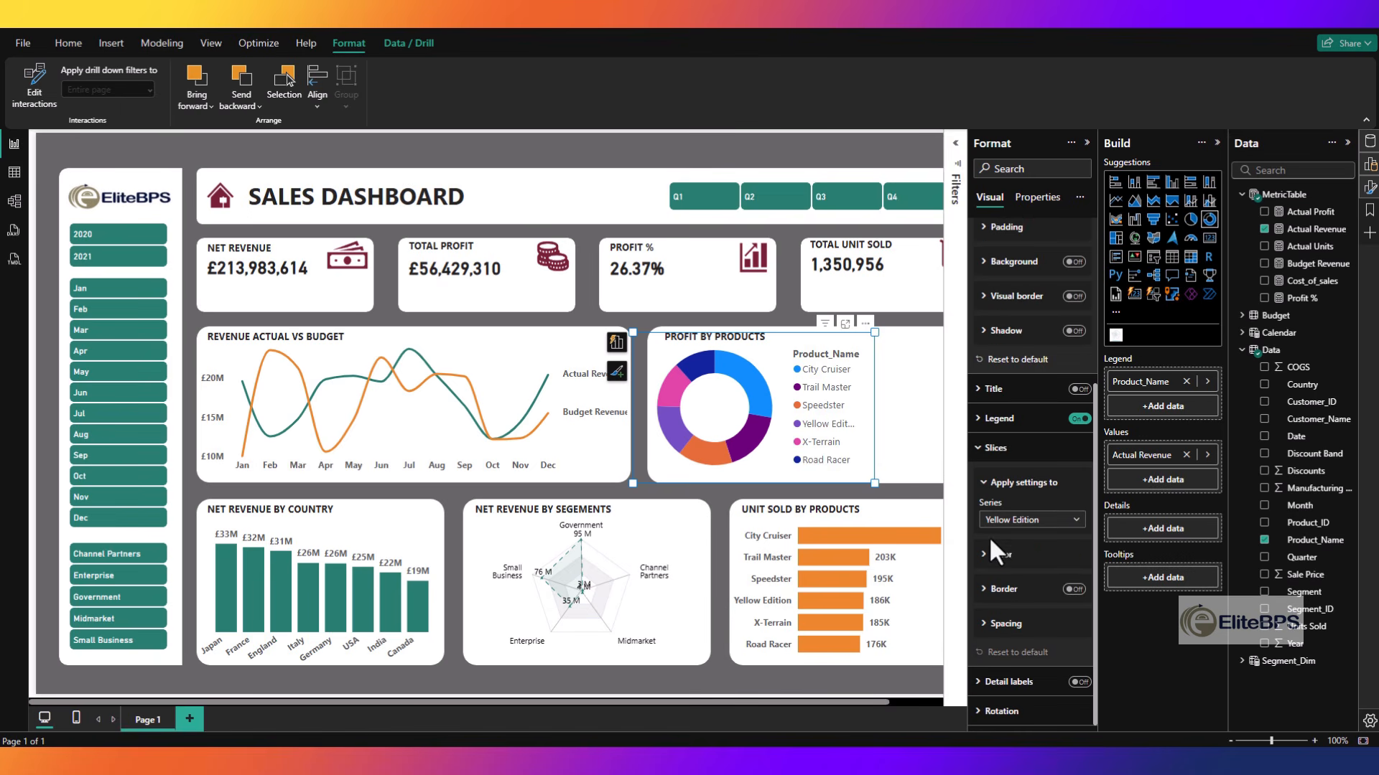
click(992, 554)
click(1006, 593)
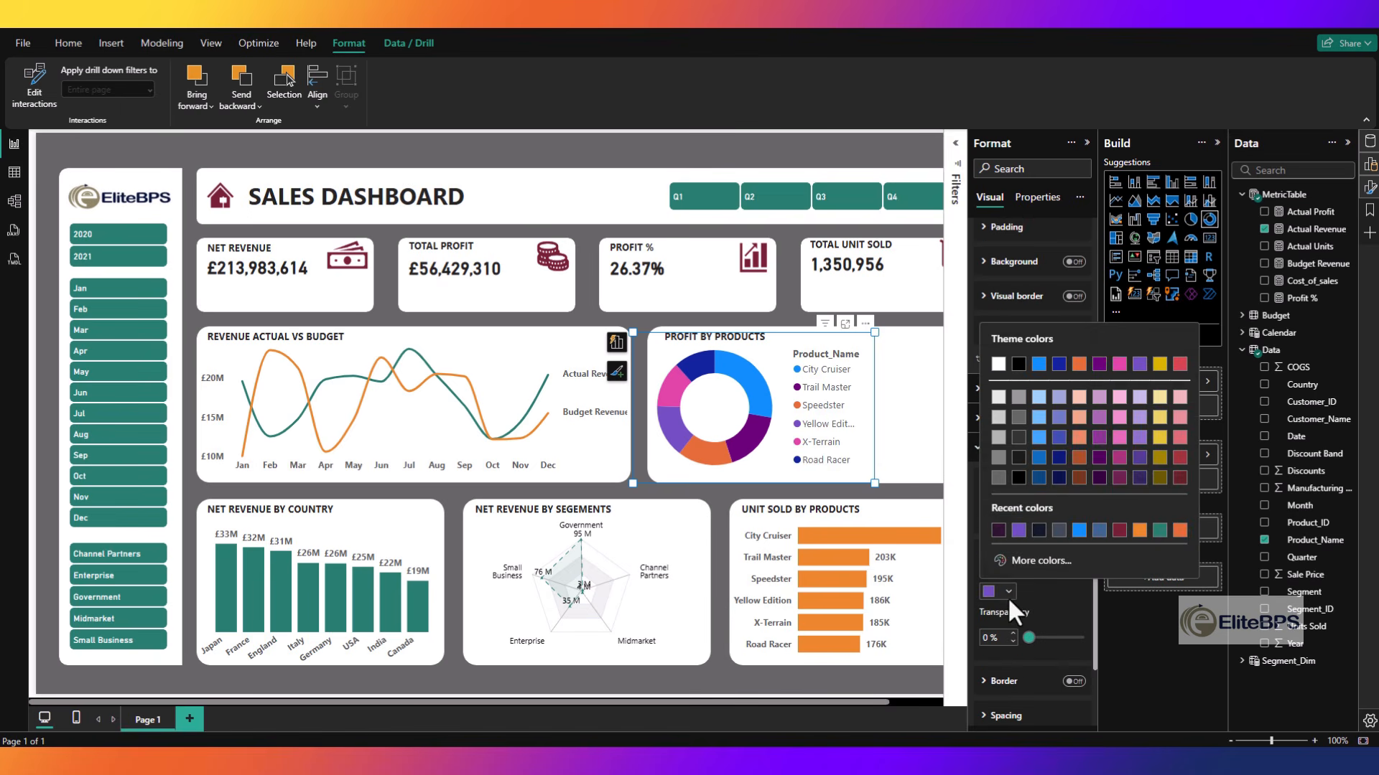
click(1001, 596)
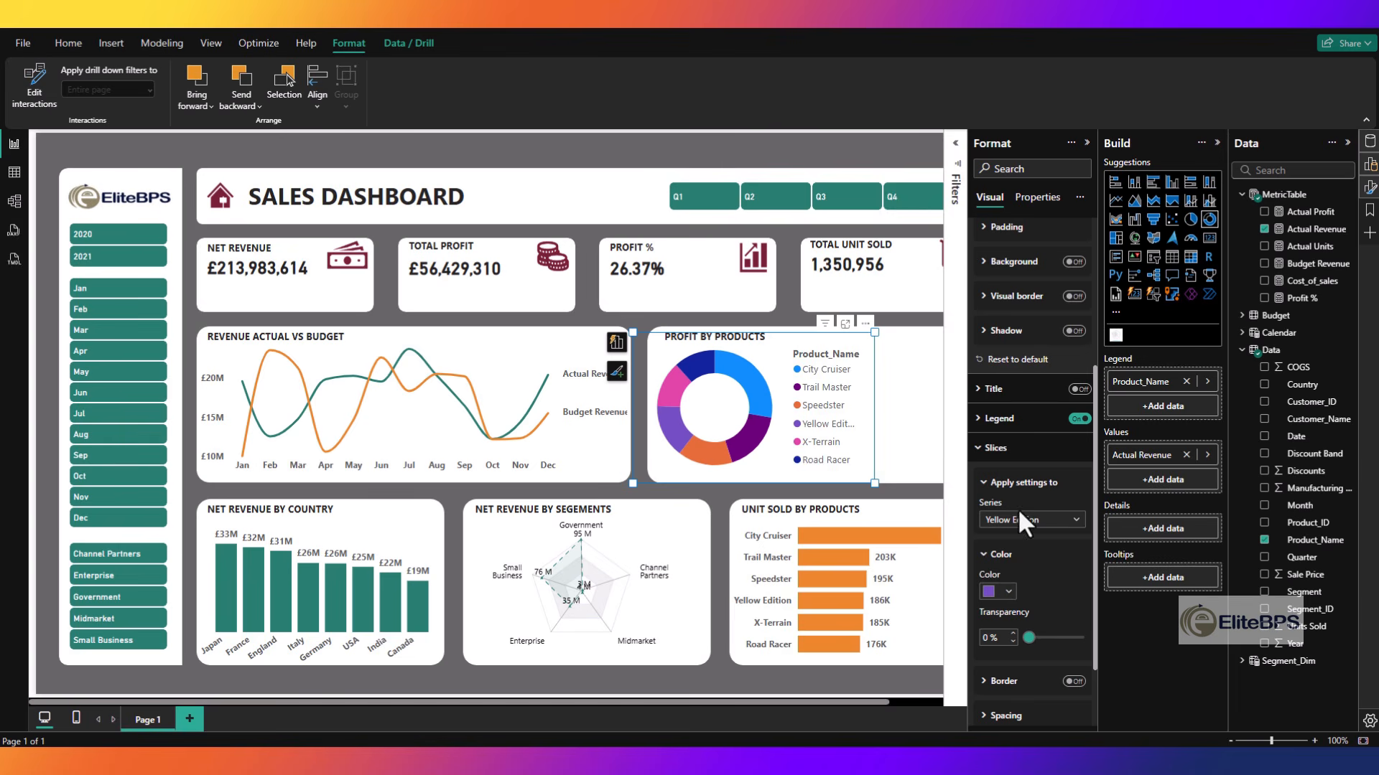
click(1020, 518)
click(1006, 554)
click(1009, 595)
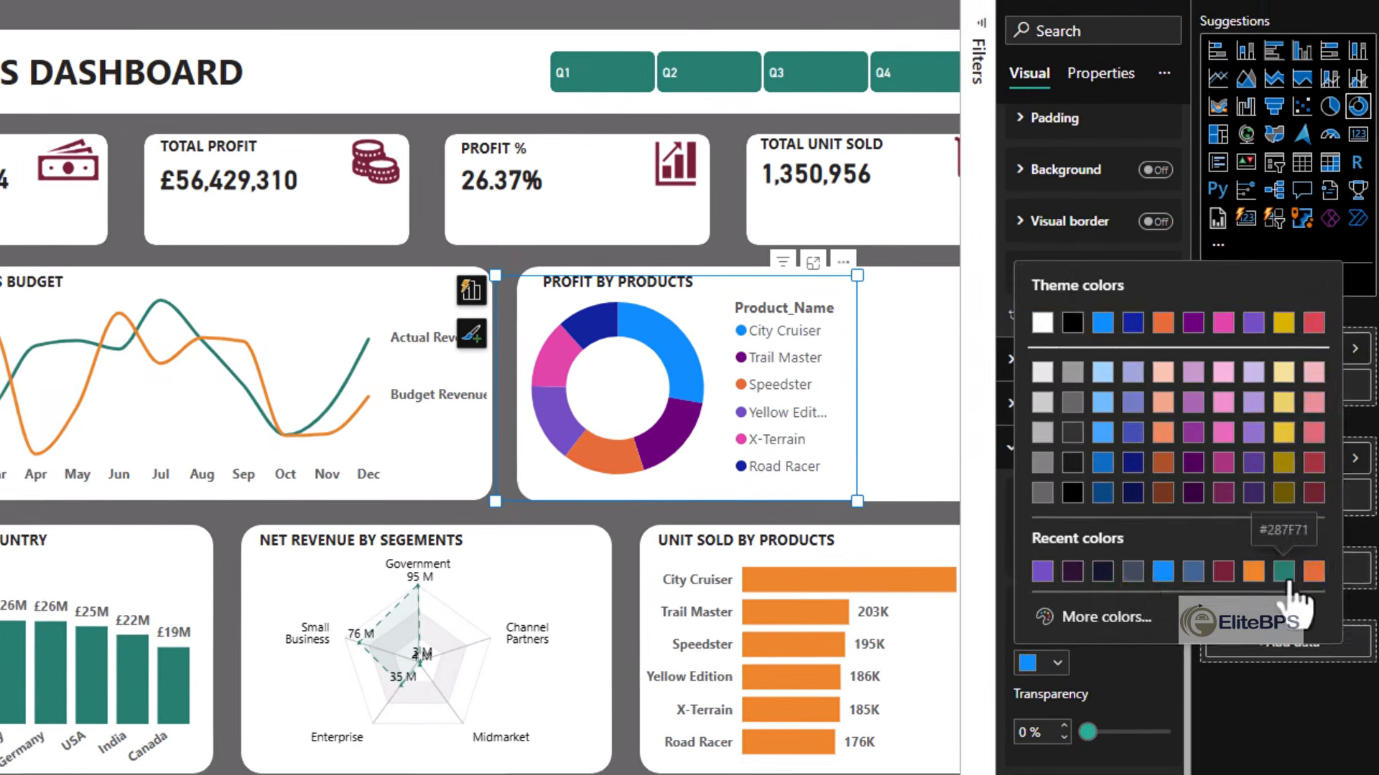
click(1157, 530)
- Recolor the Trail Master slice of the donut chart to the orange used in the other charts
click(1071, 520)
click(829, 573)
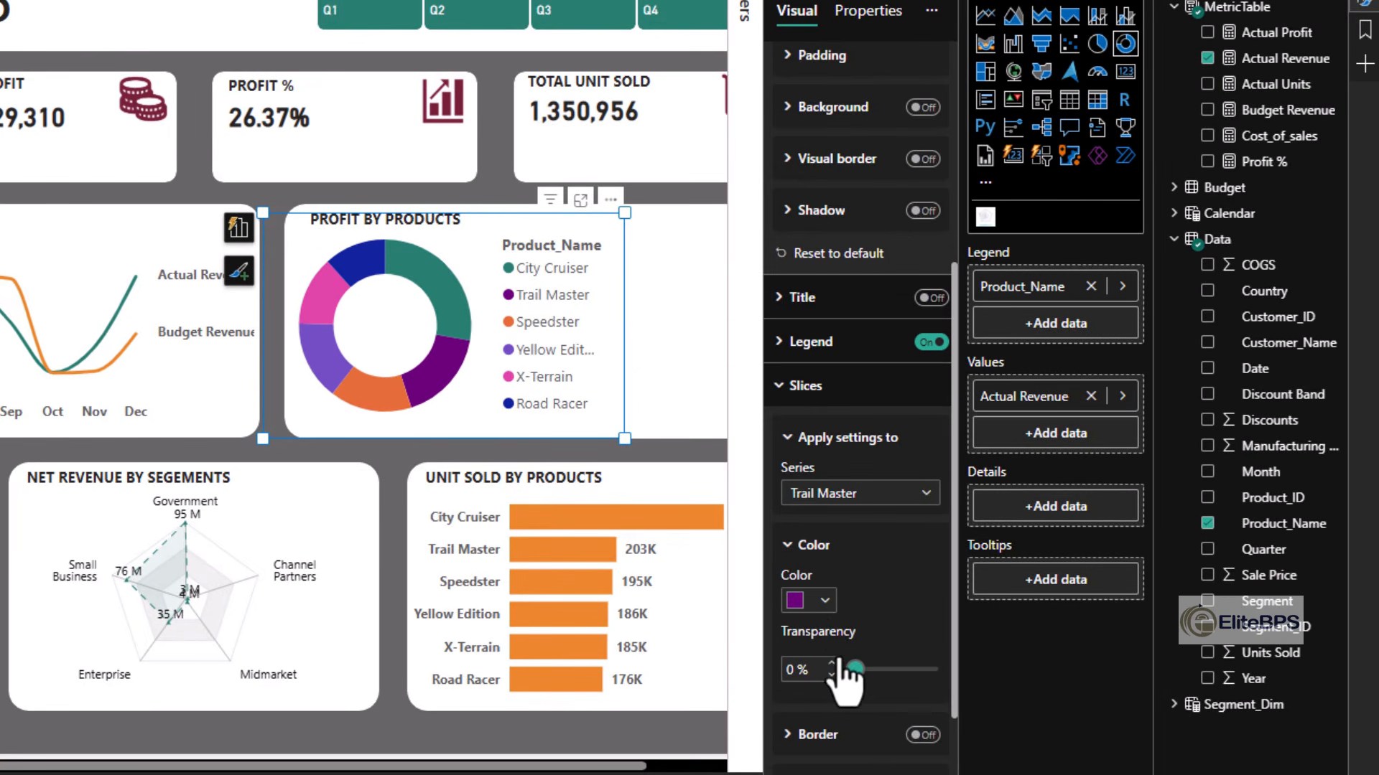
click(824, 600)
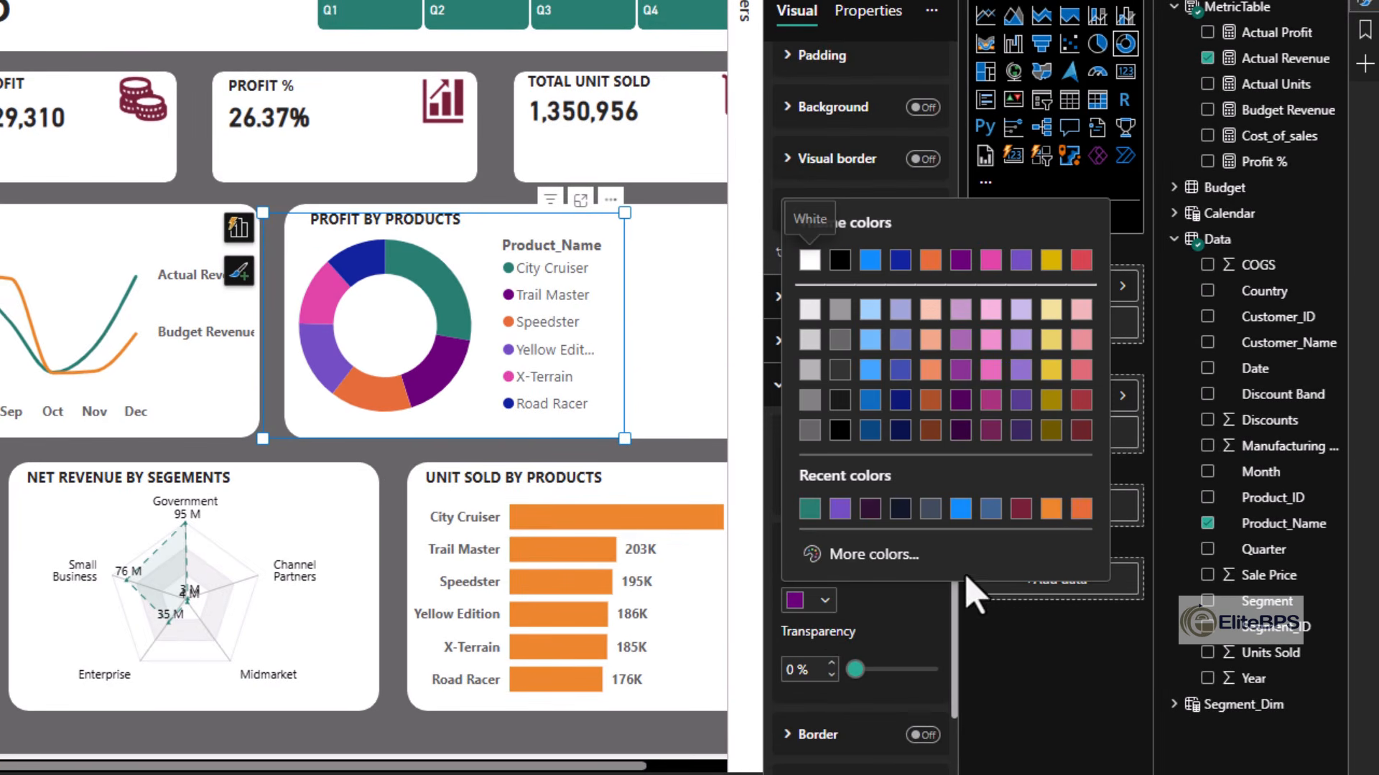
click(1050, 508)
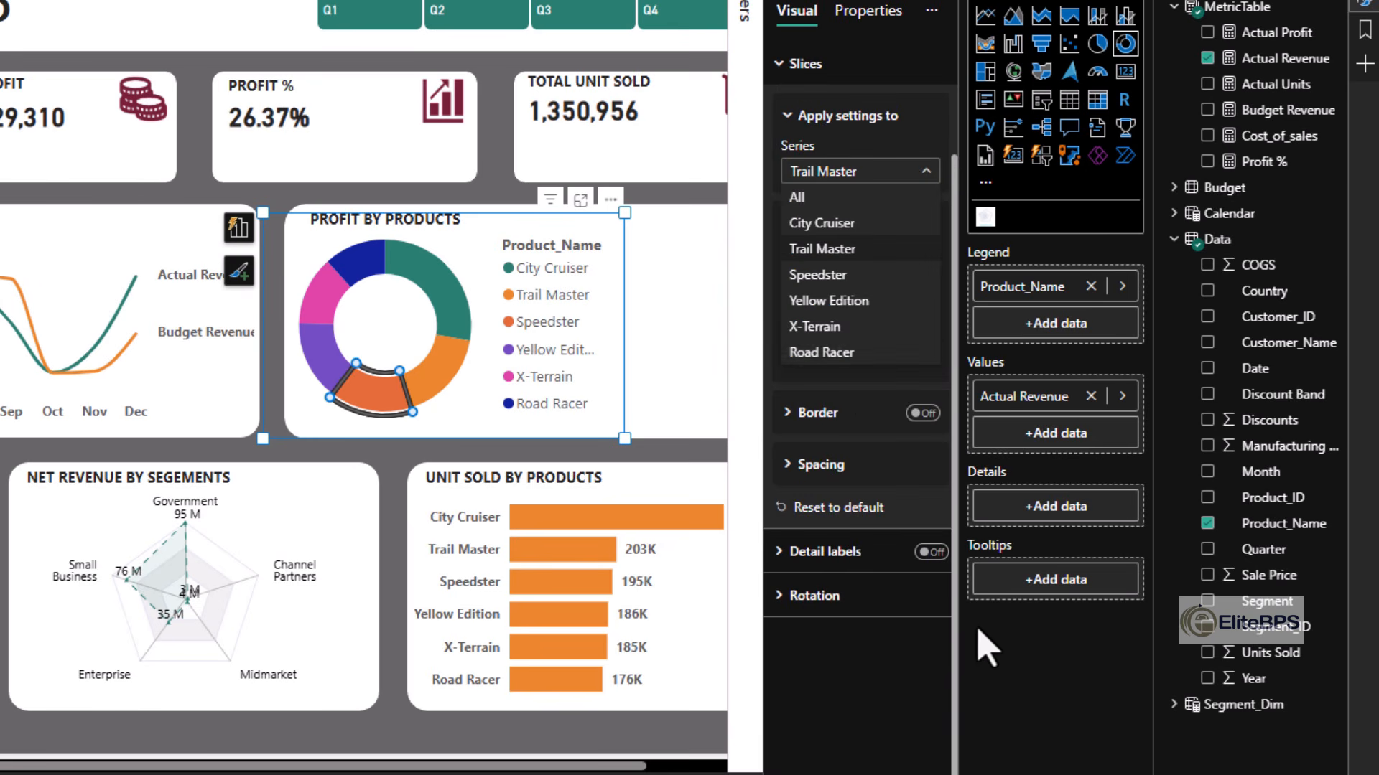
- Color the donut chart's Speedster slice dark maroon and its Yellow Edition slice pale teal
click(819, 275)
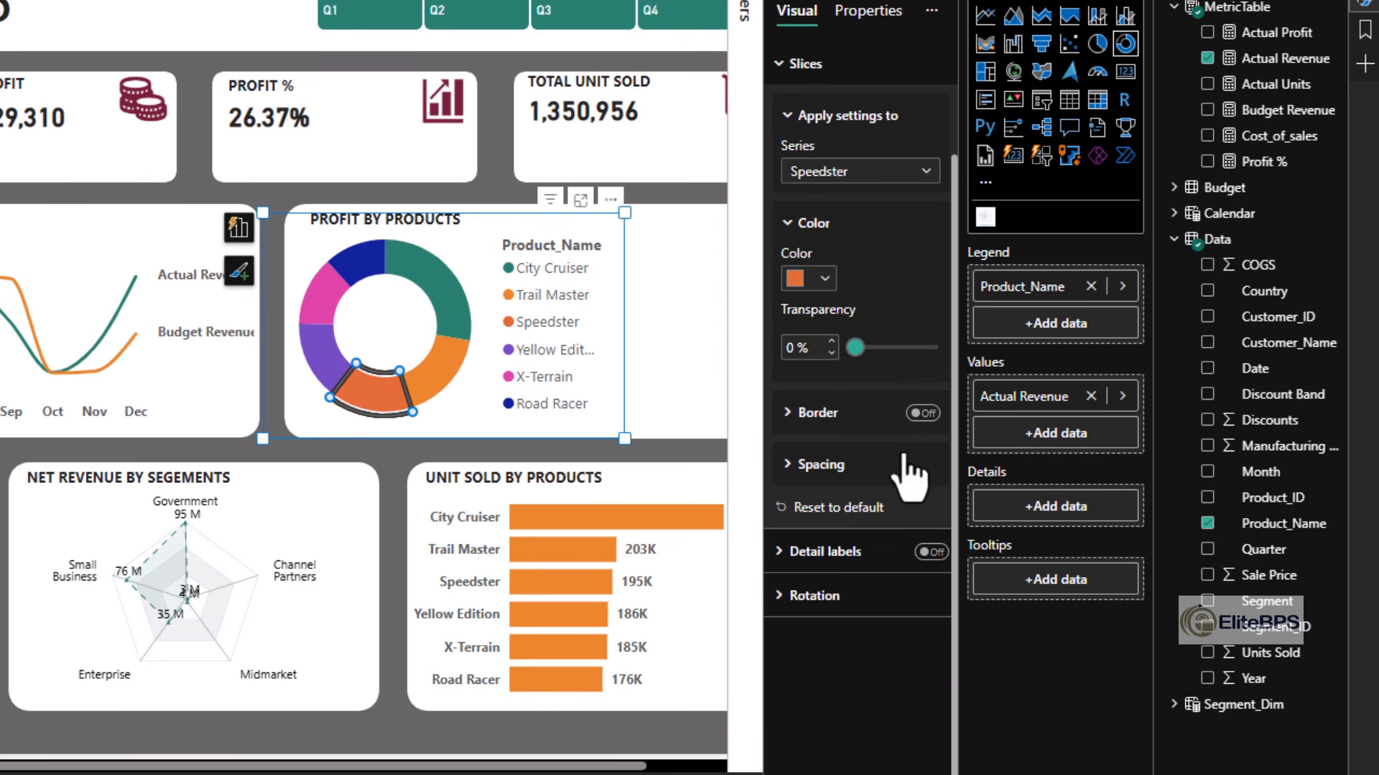
click(825, 280)
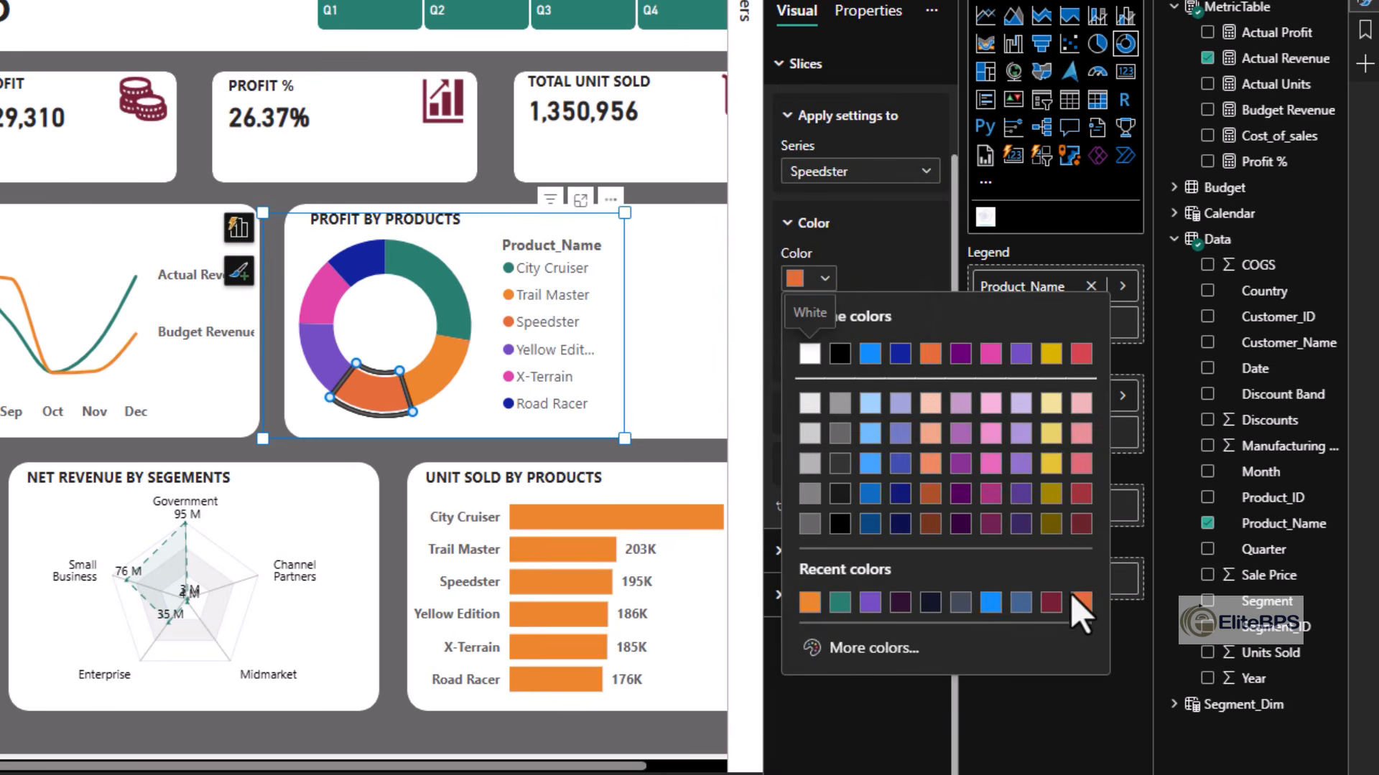
click(1051, 602)
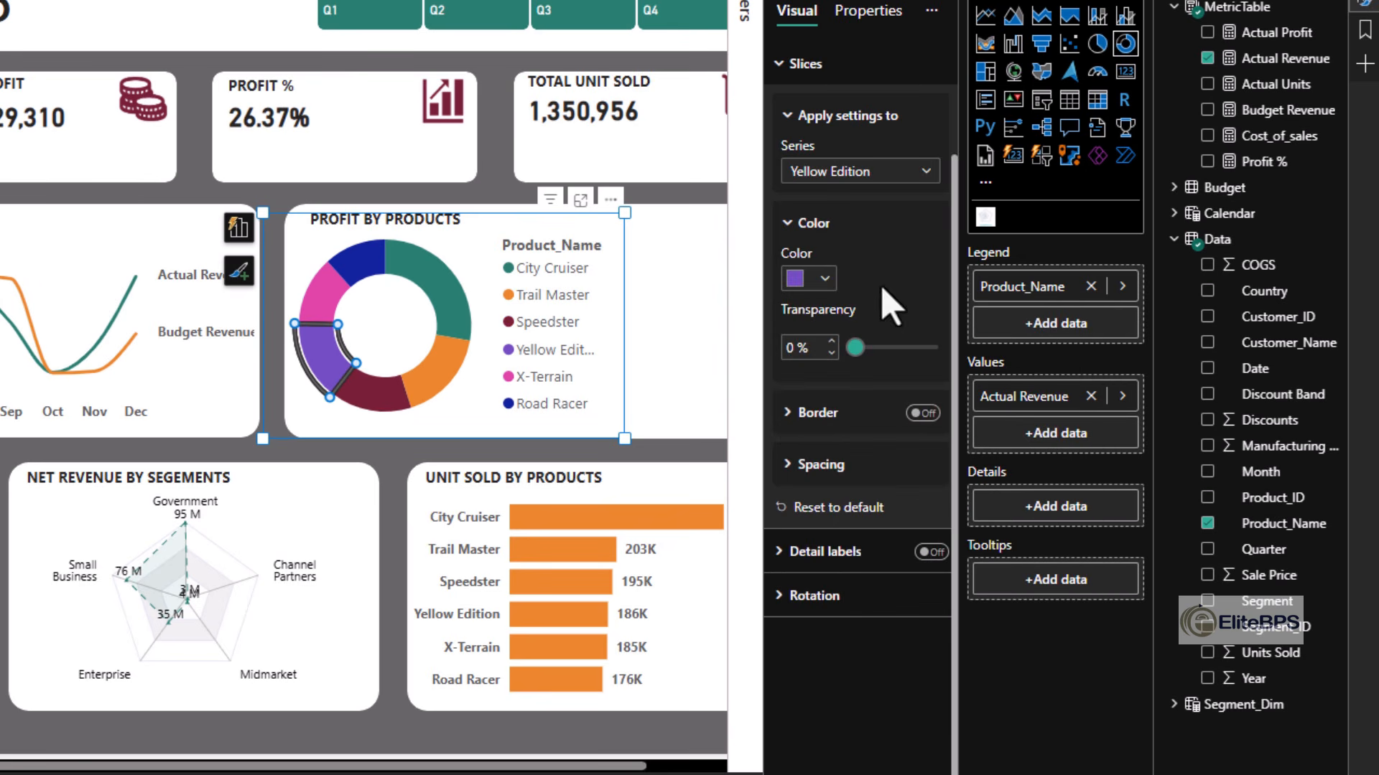
click(826, 279)
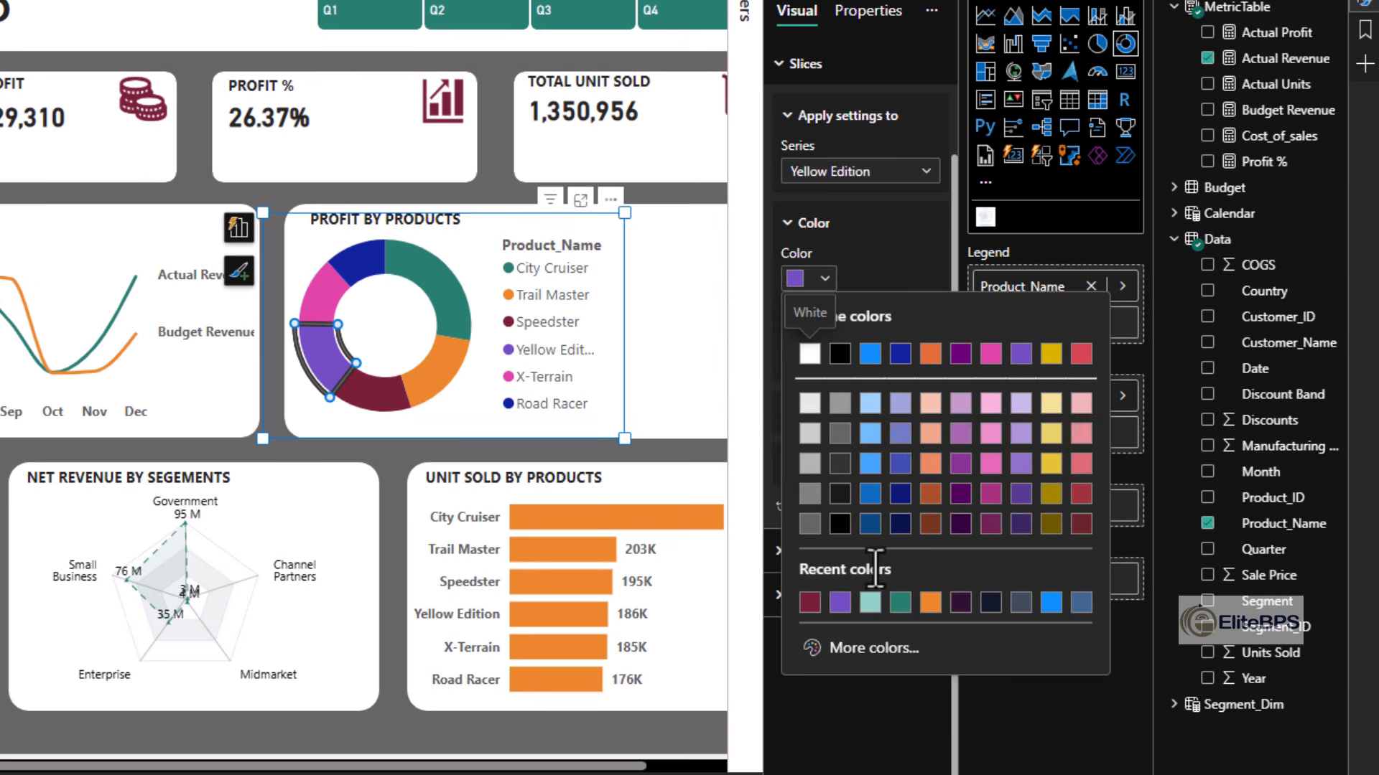
click(870, 601)
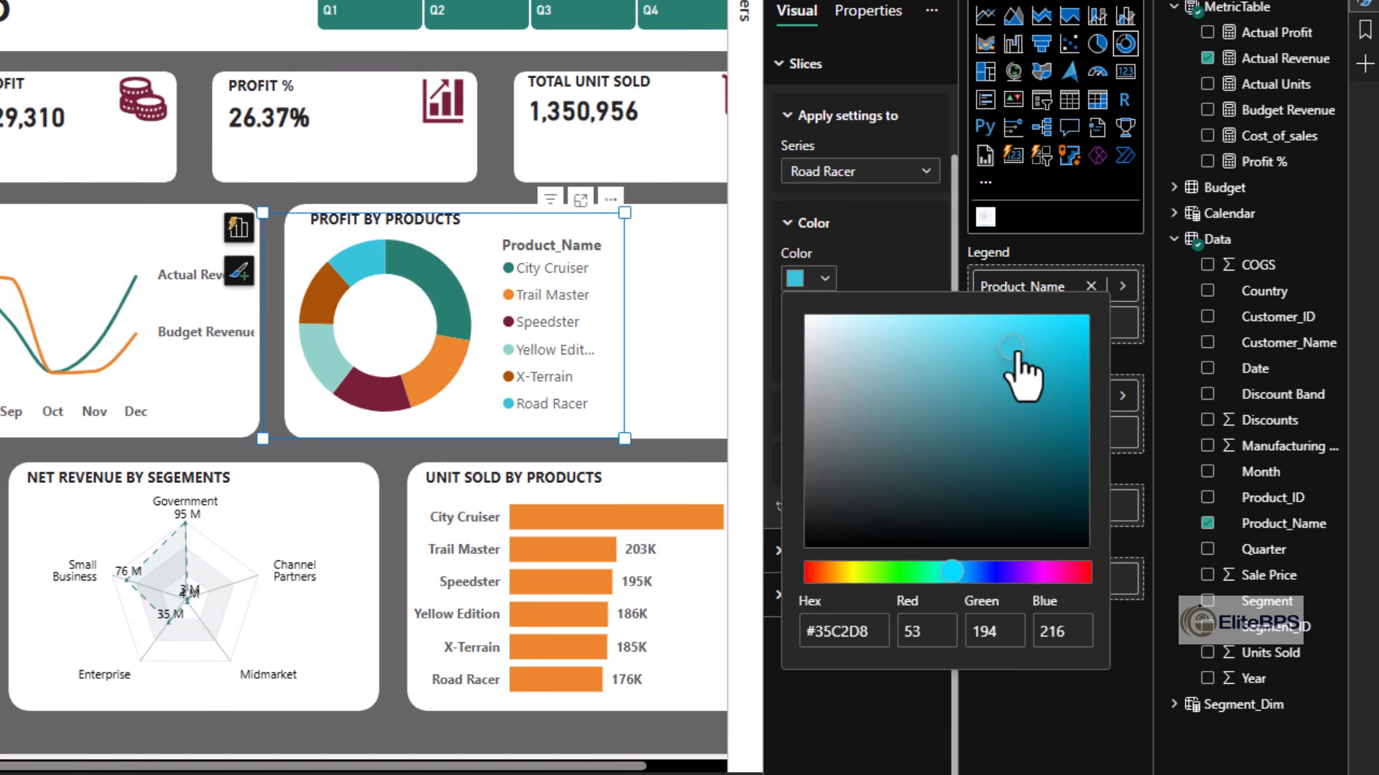
- Color the donut chart's X-Terrain slice brown and its Road Racer slice light blue #35C3D9
click(1013, 349)
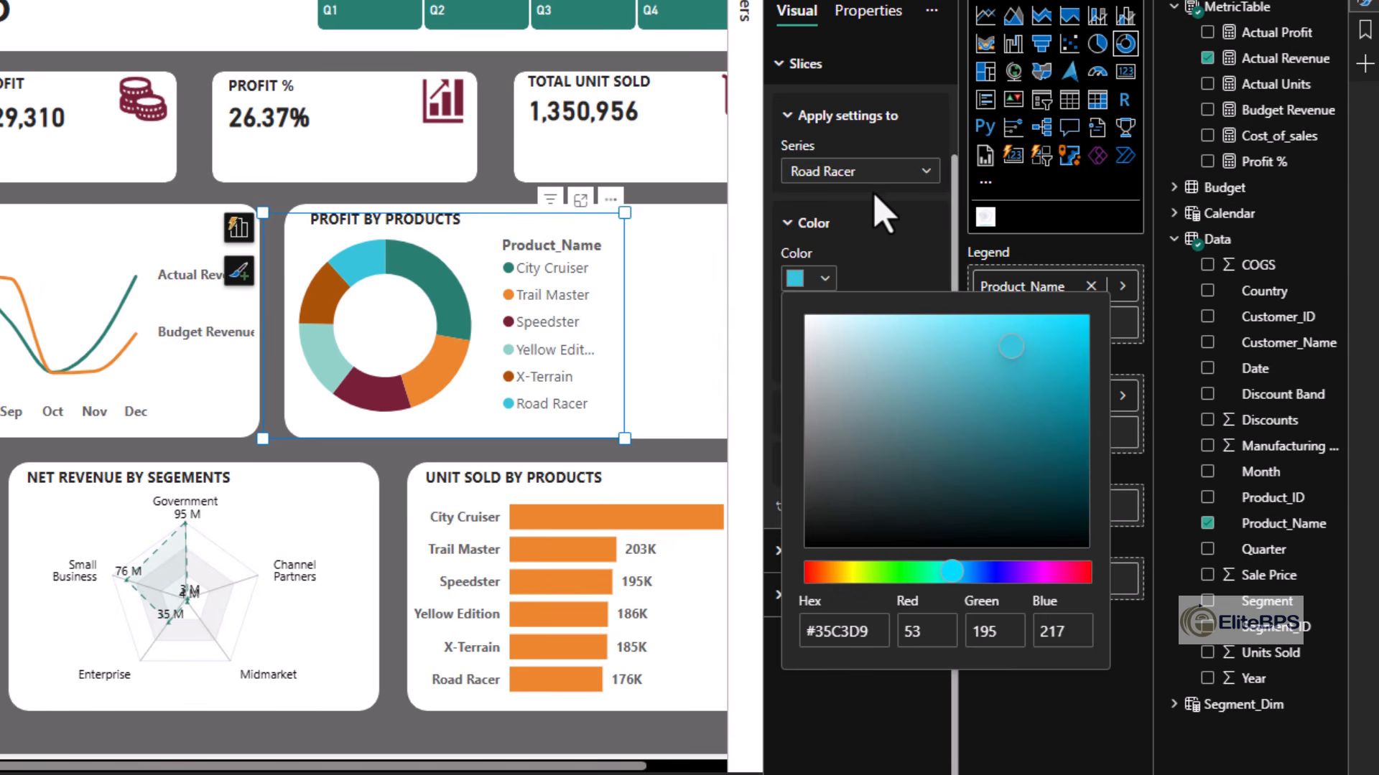
click(915, 215)
click(925, 173)
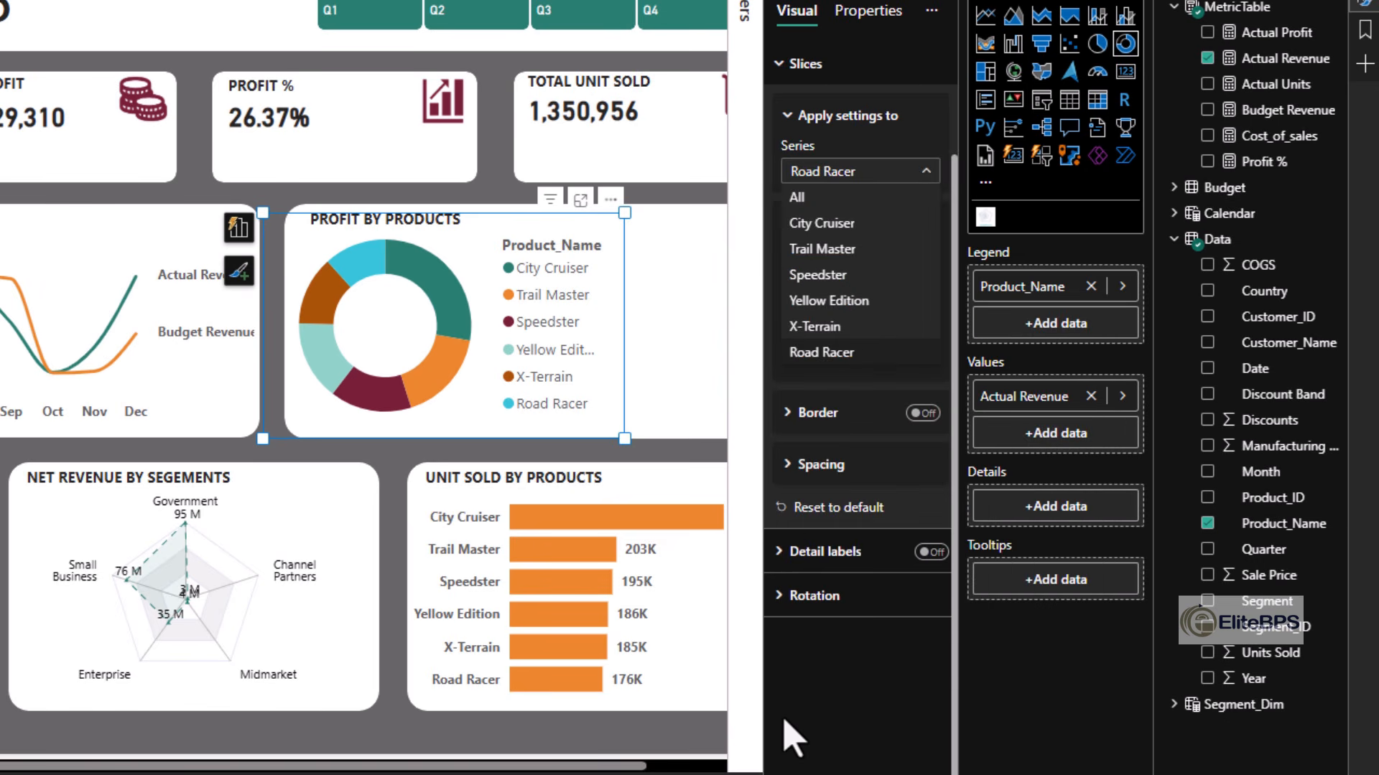
click(713, 420)
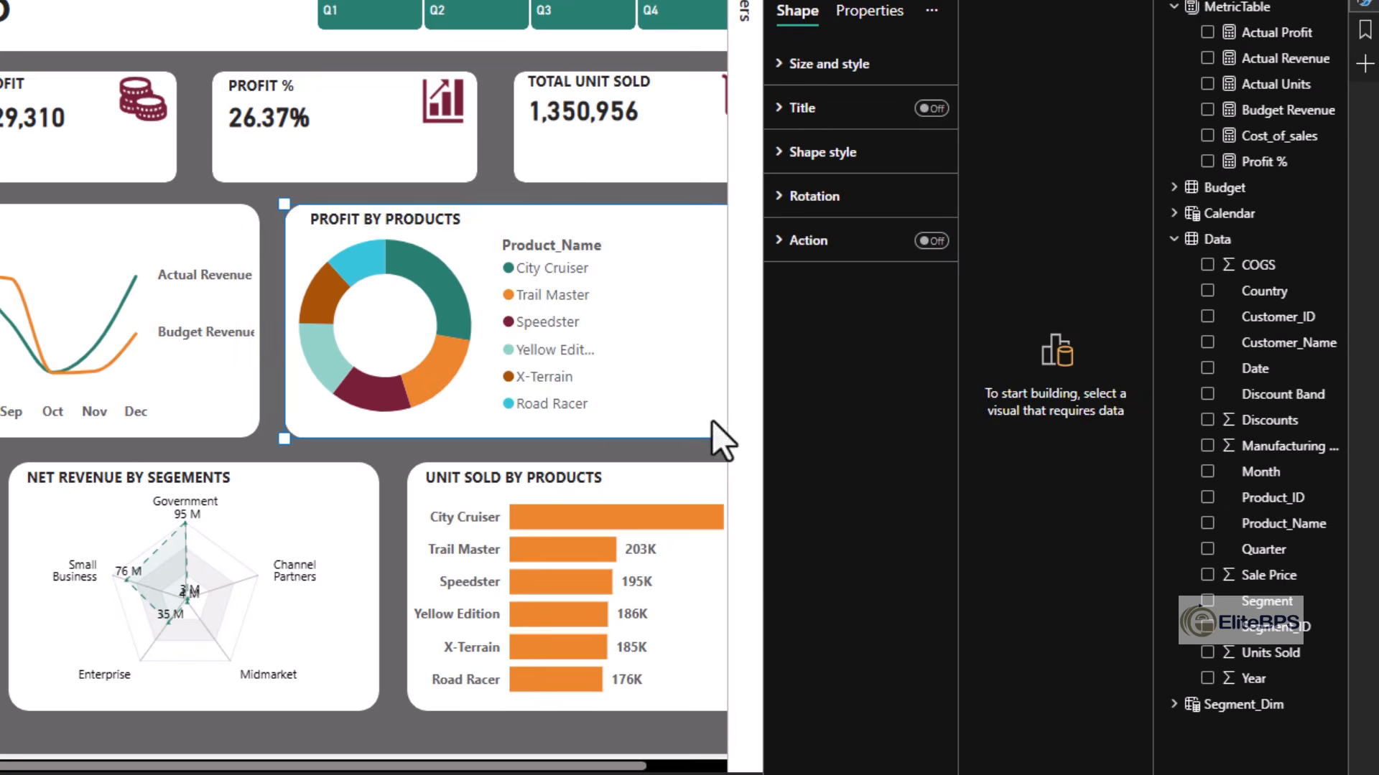
- Duplicate the Total Profit value card and fit the copy inside the hole of the Profit by Products donut chart
click(56, 140)
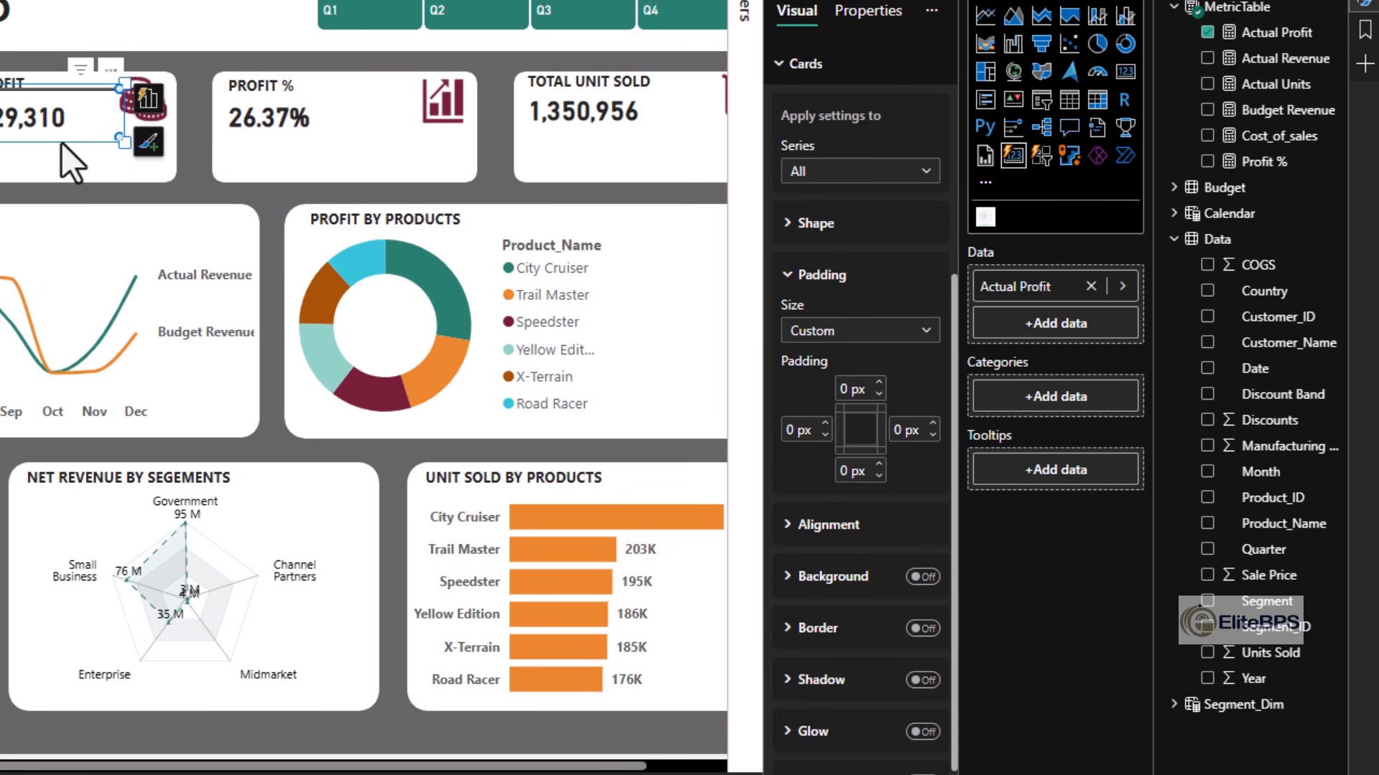
click(61, 144)
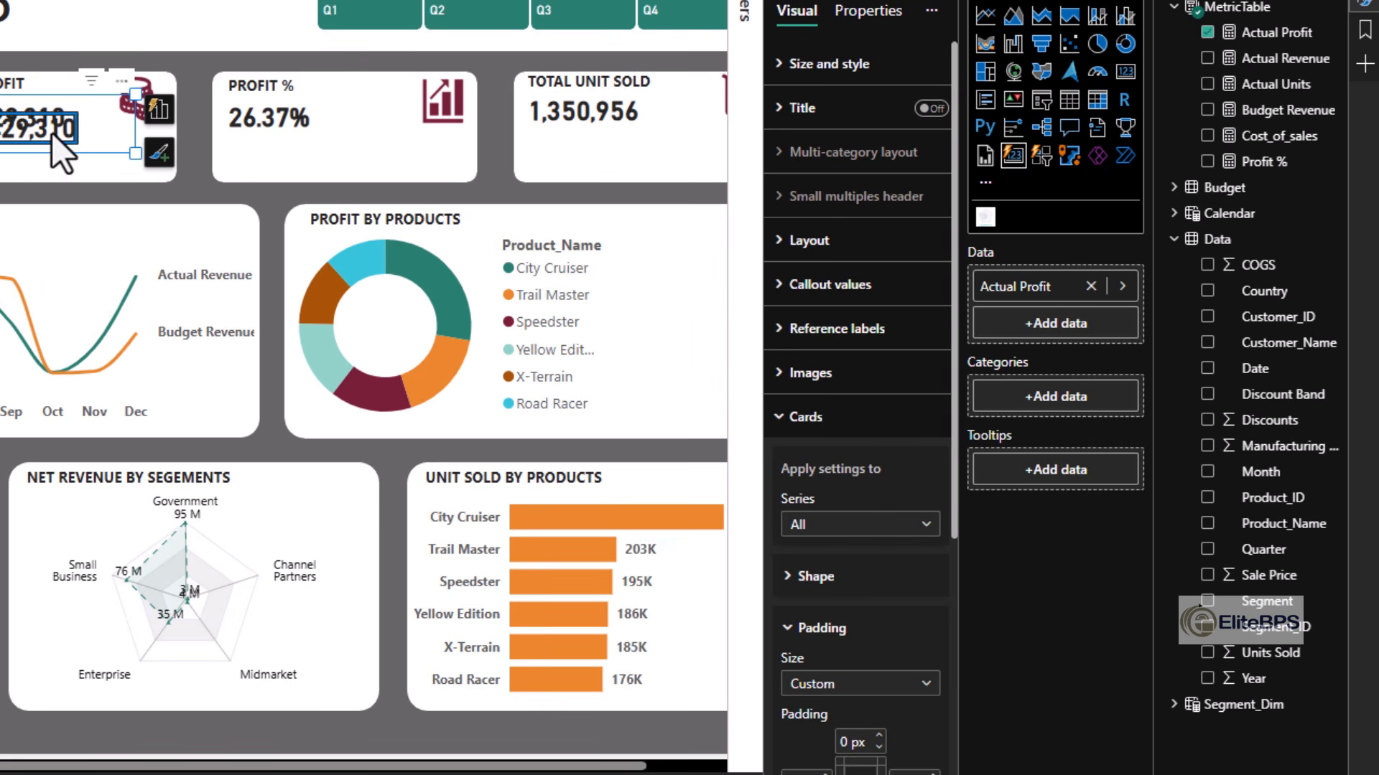
drag(52, 132, 460, 348)
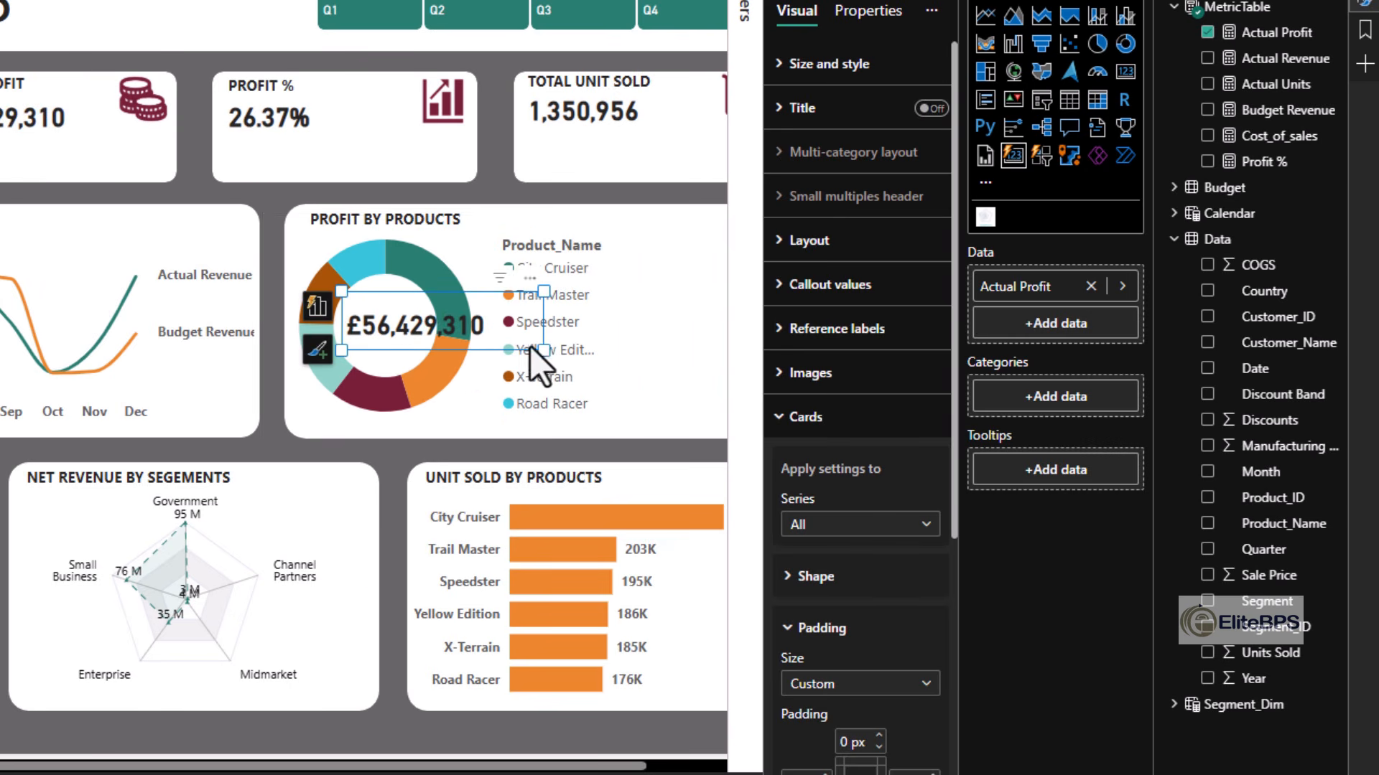
click(420, 338)
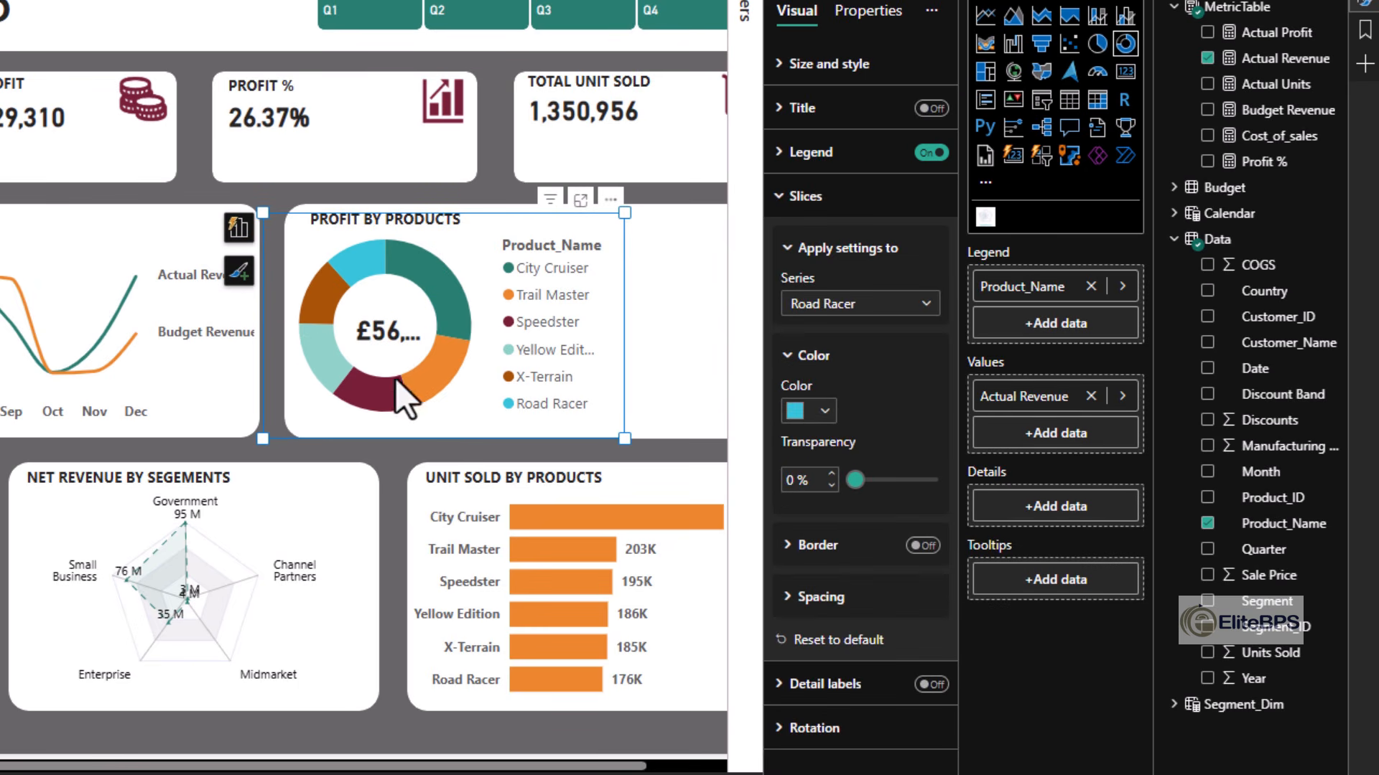
- Set the callout value's display units to Millions for the profit card inside the donut
click(389, 324)
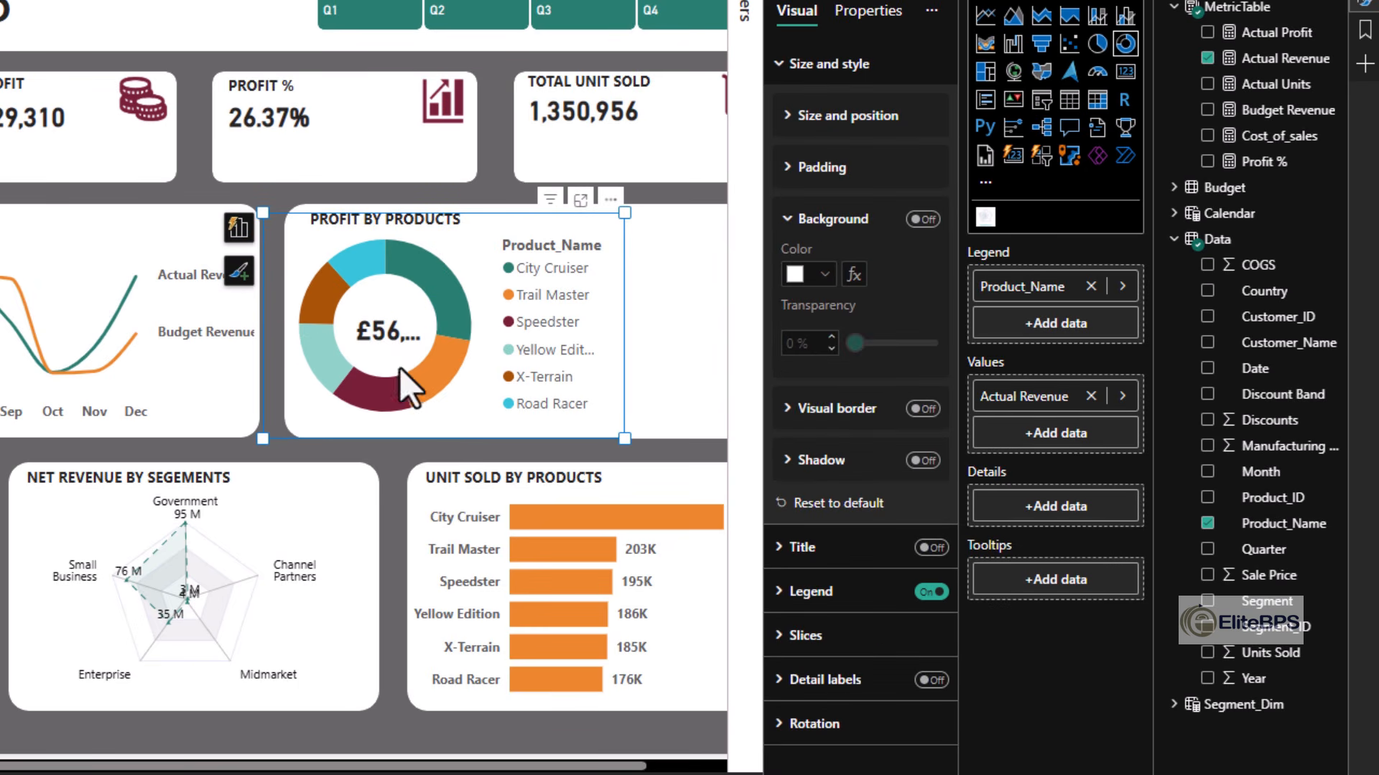
click(849, 606)
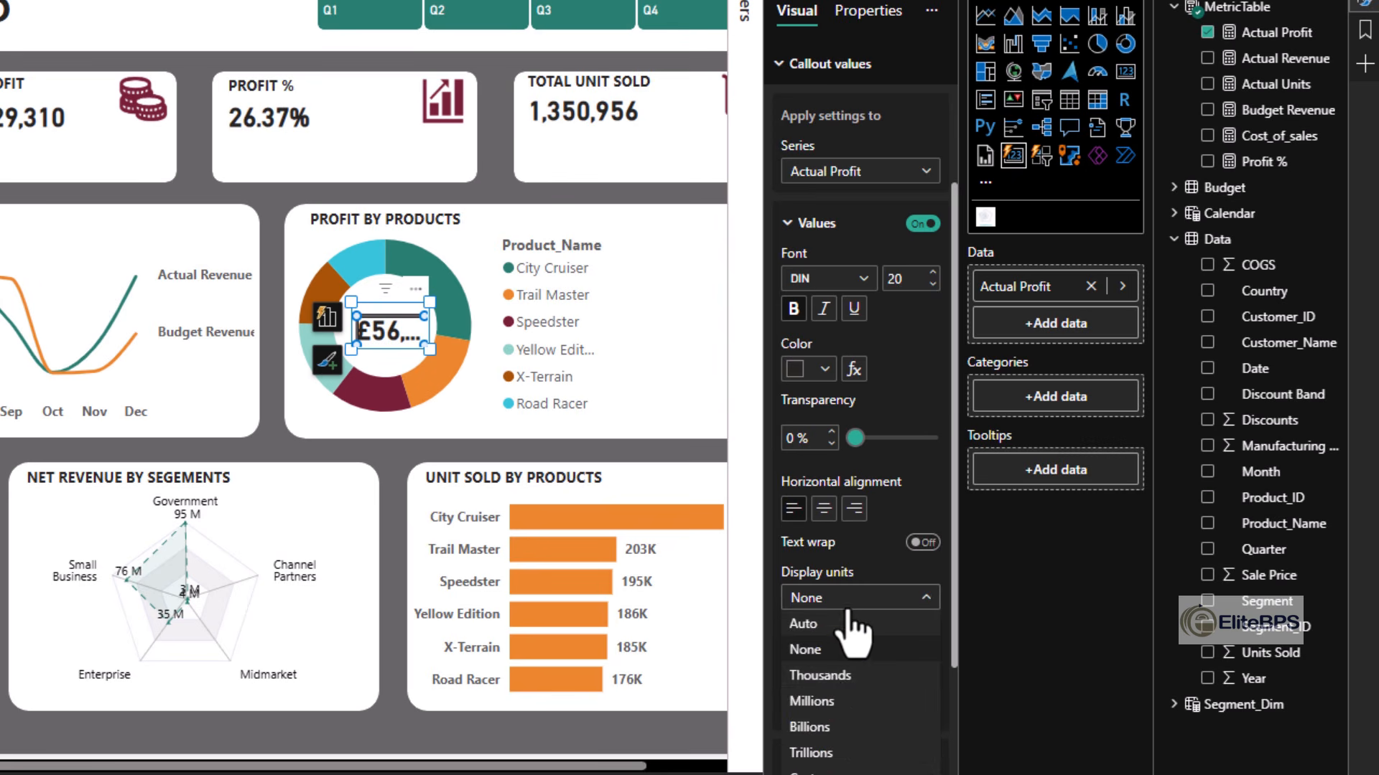
click(890, 703)
click(747, 762)
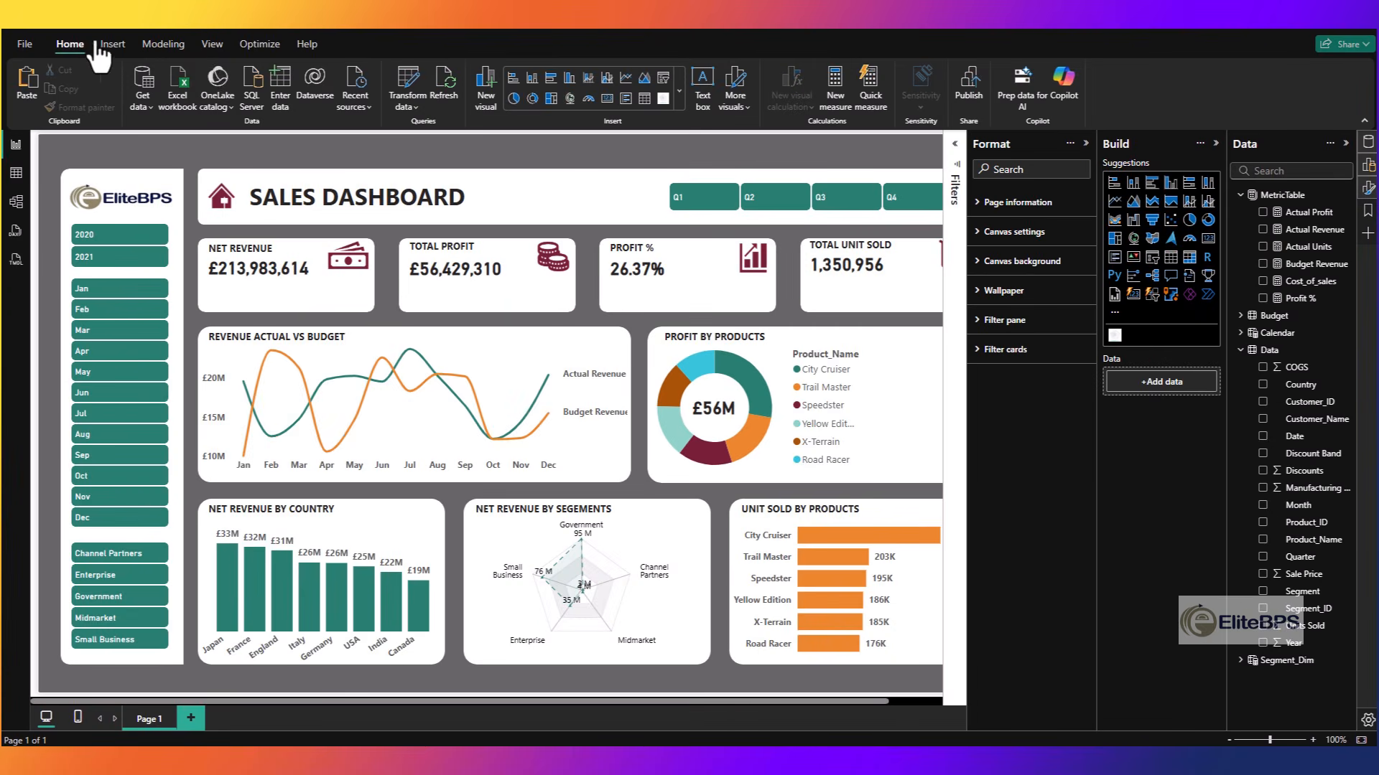
- Insert a line shape and place it beside the legend of the Profit by Products donut chart
click(113, 44)
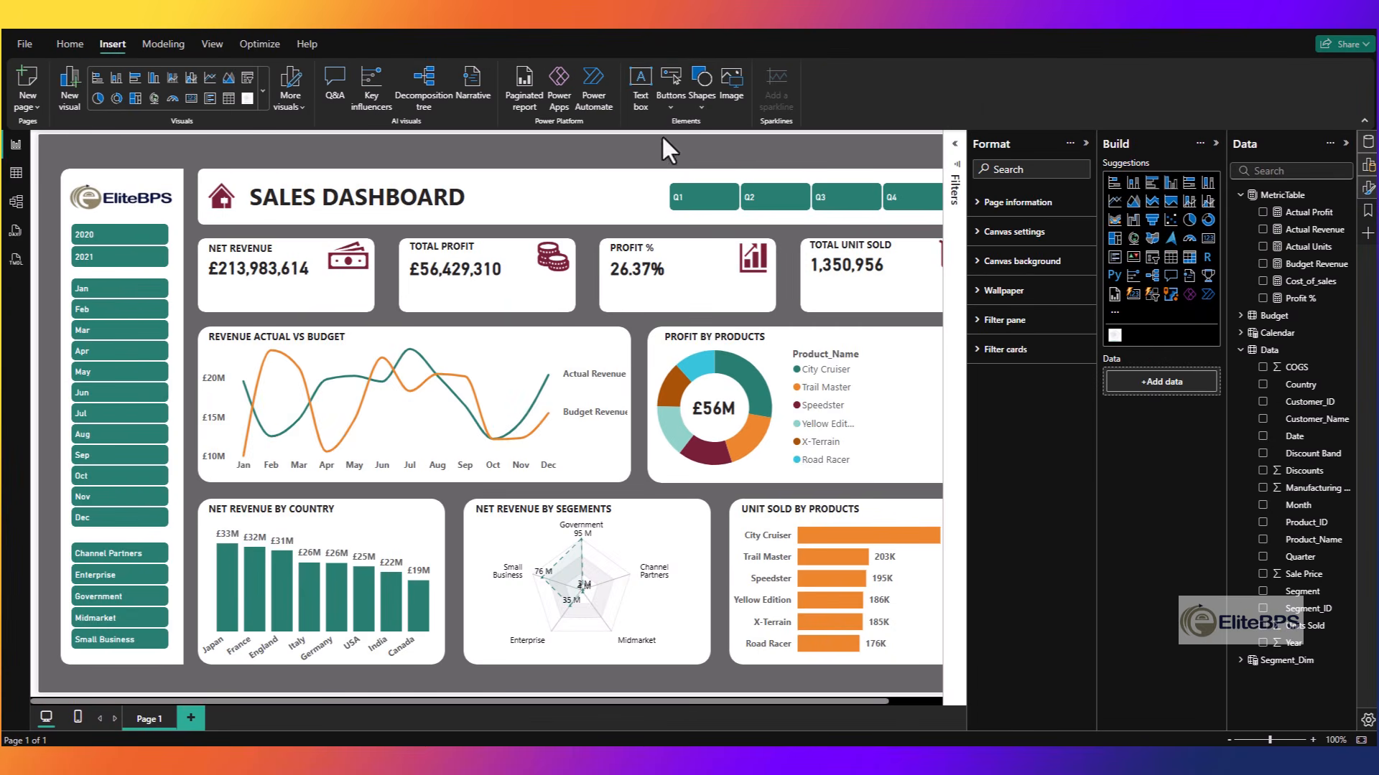
click(702, 86)
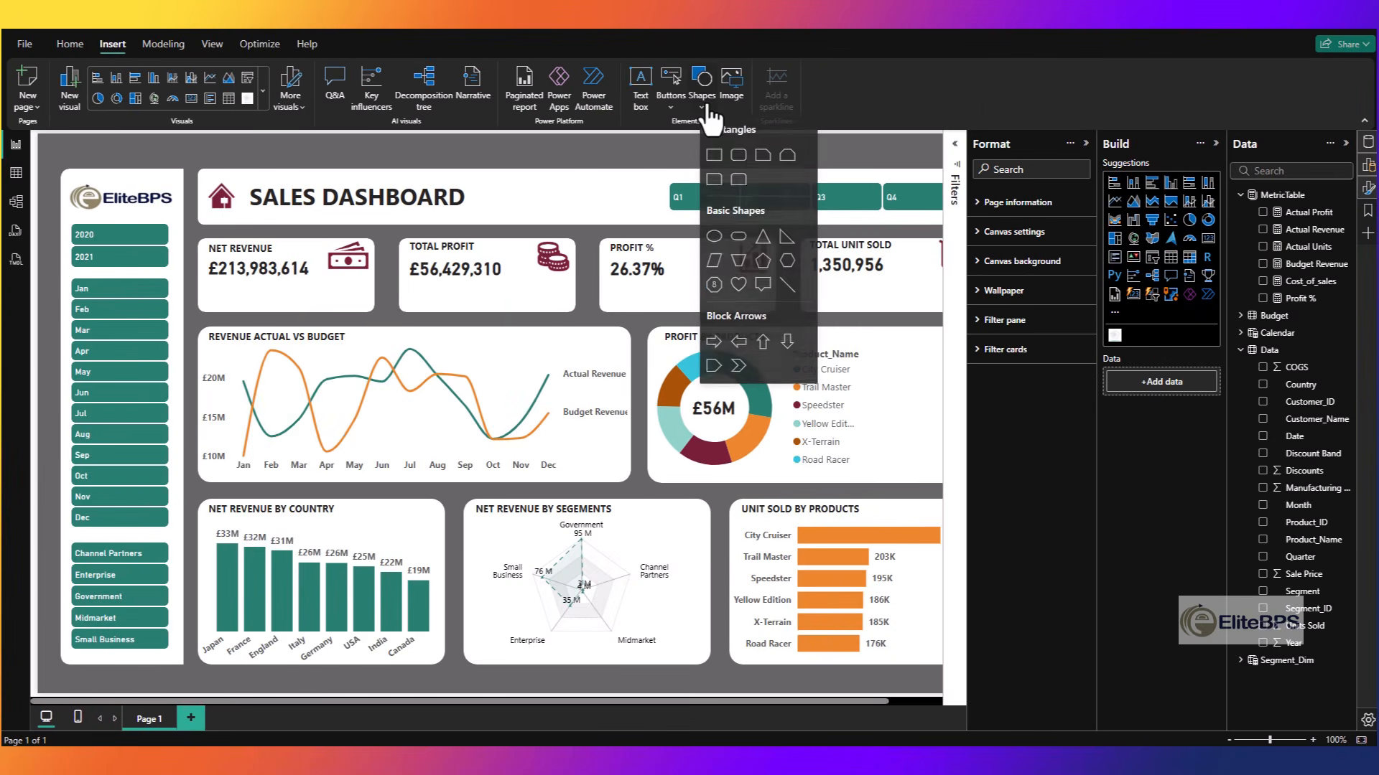
click(785, 284)
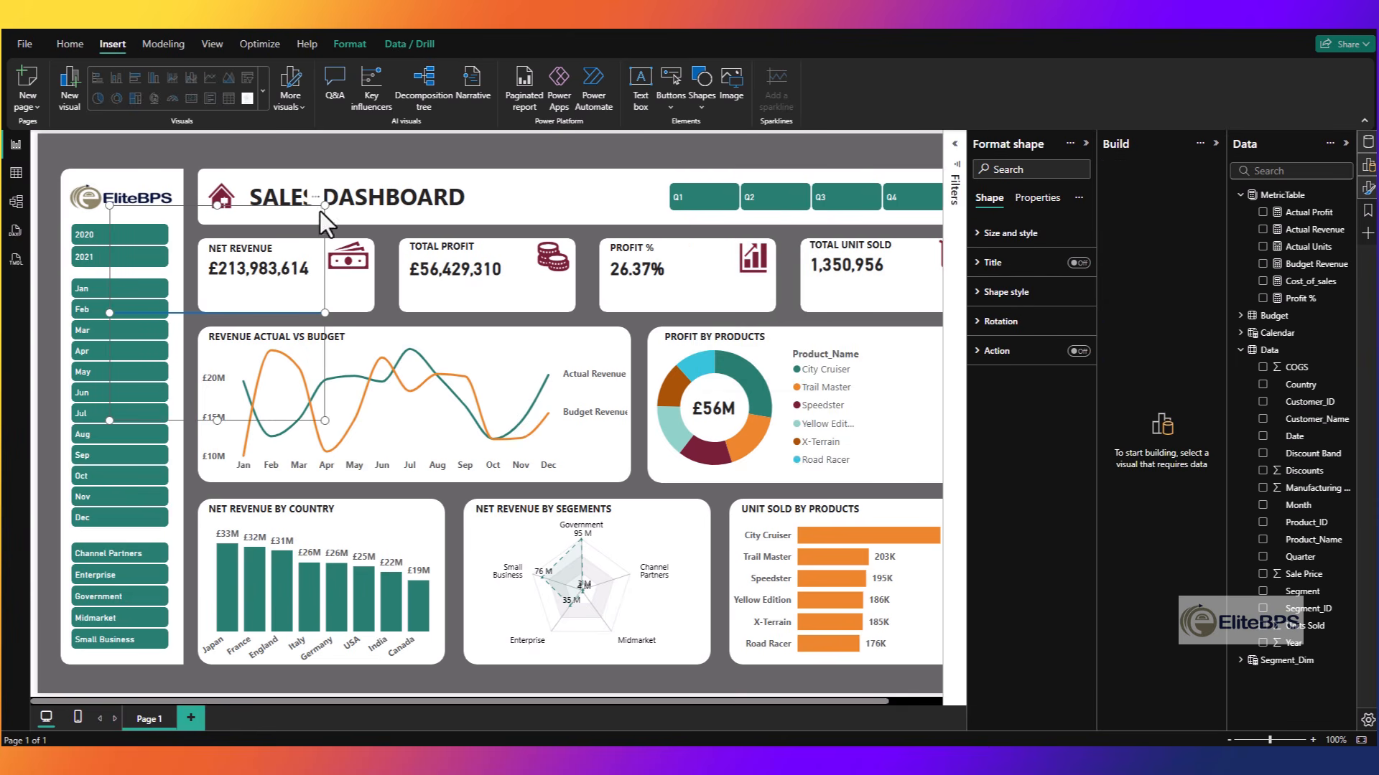
drag(320, 211, 878, 395)
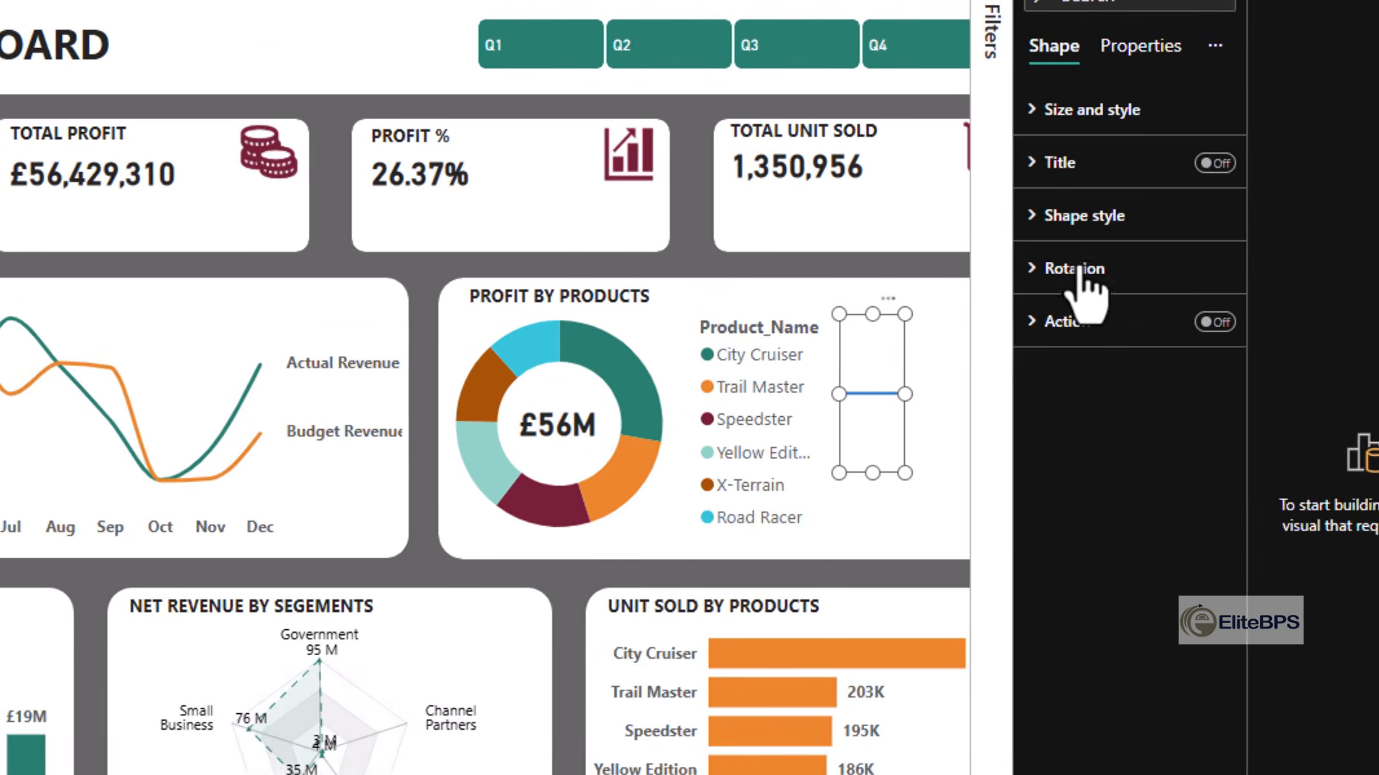
- Rotate the new line by 90° and shorten it to a small vertical divider
click(1000, 321)
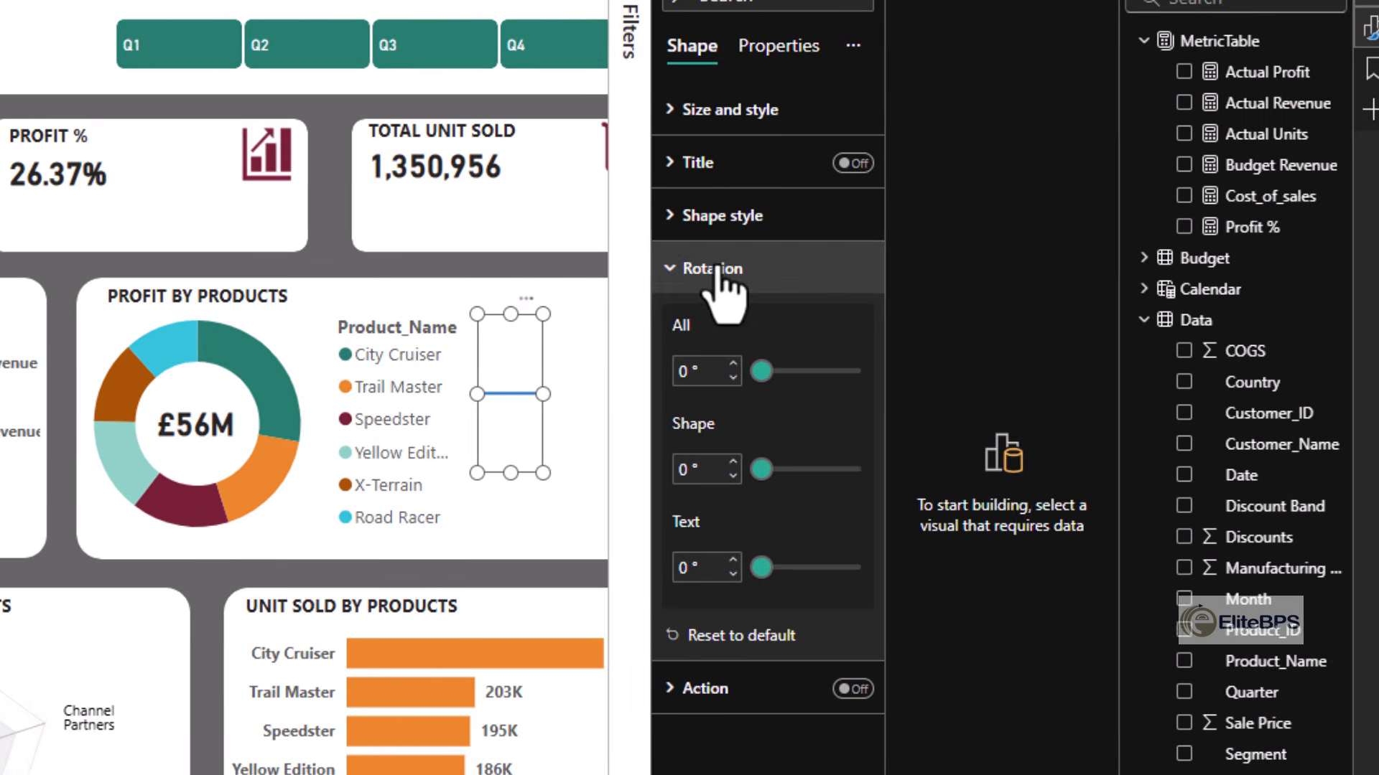
double_click(684, 372)
text(90)
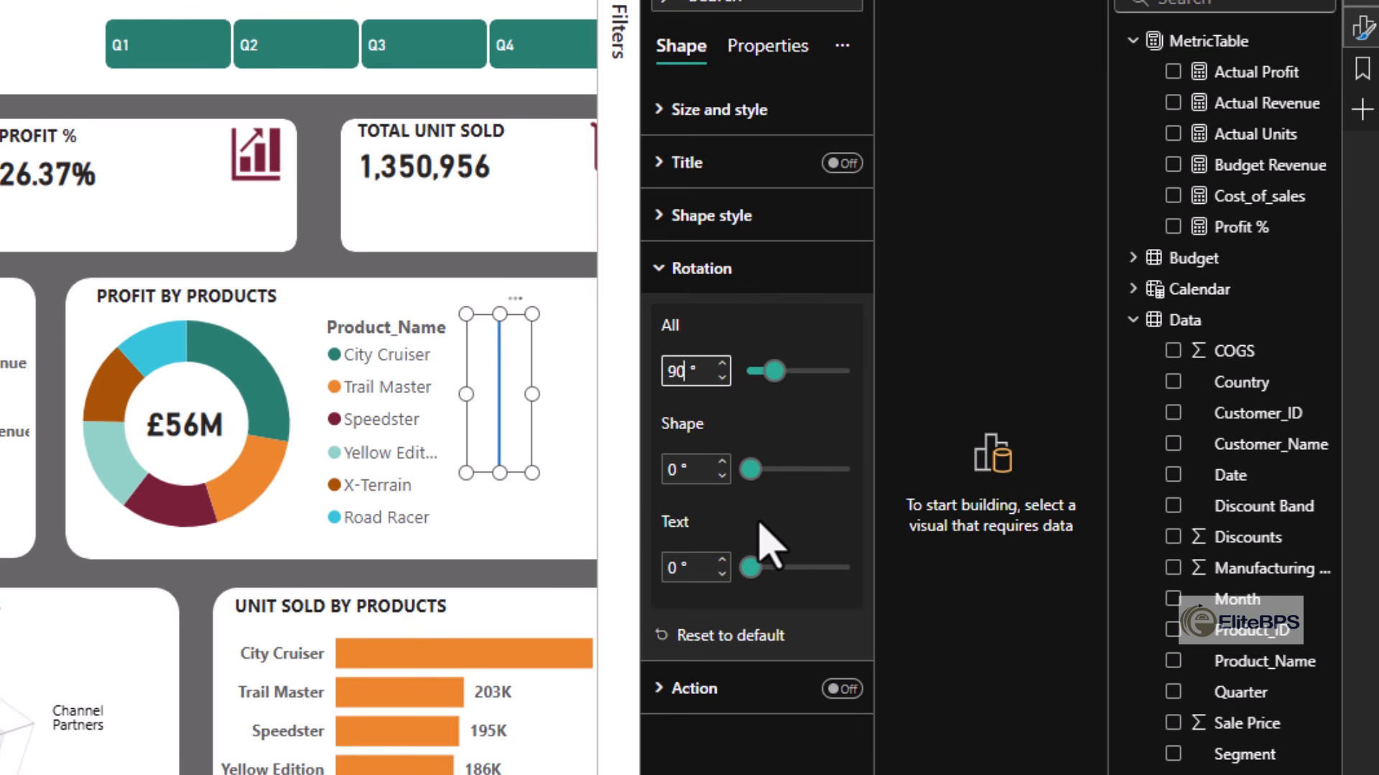
drag(500, 473, 500, 358)
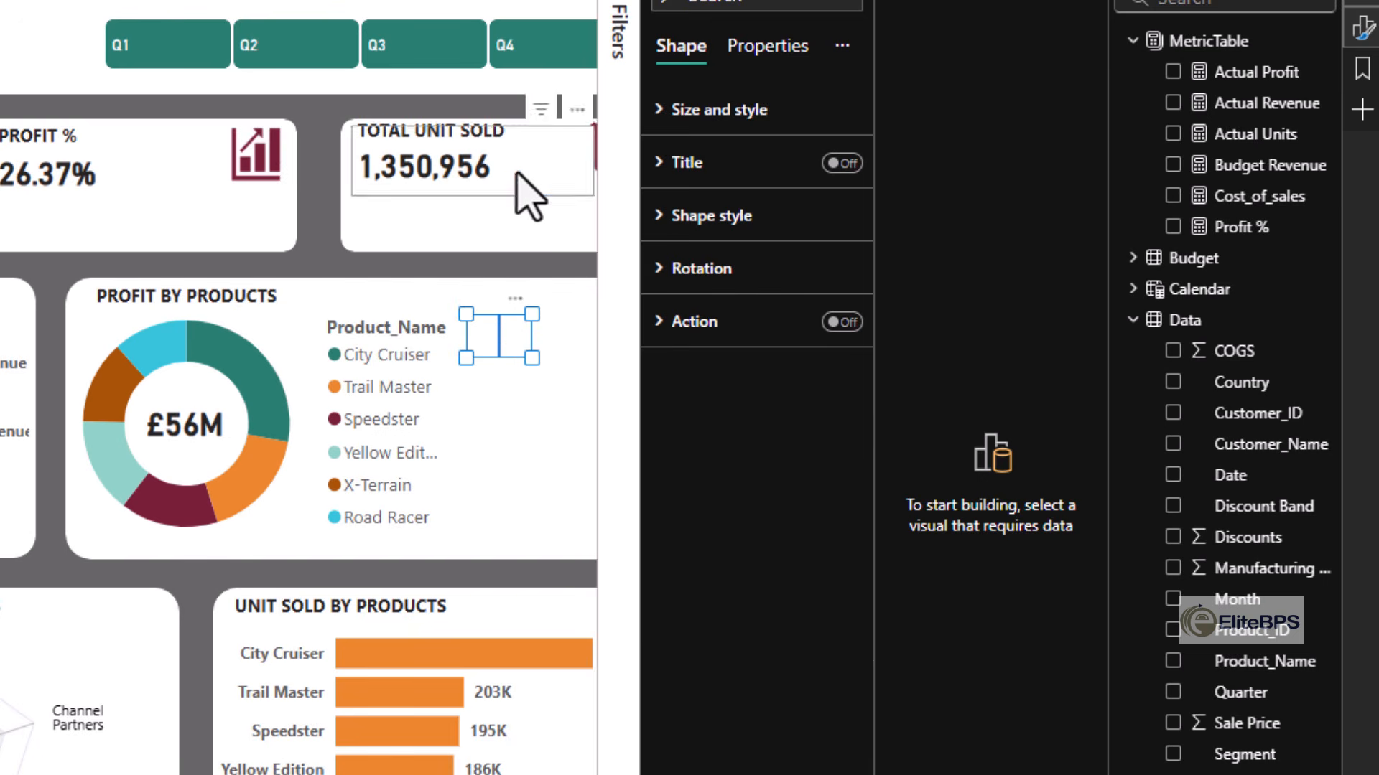
- Change the divider line's border color to the dashboard's dark green and increase its width
click(692, 216)
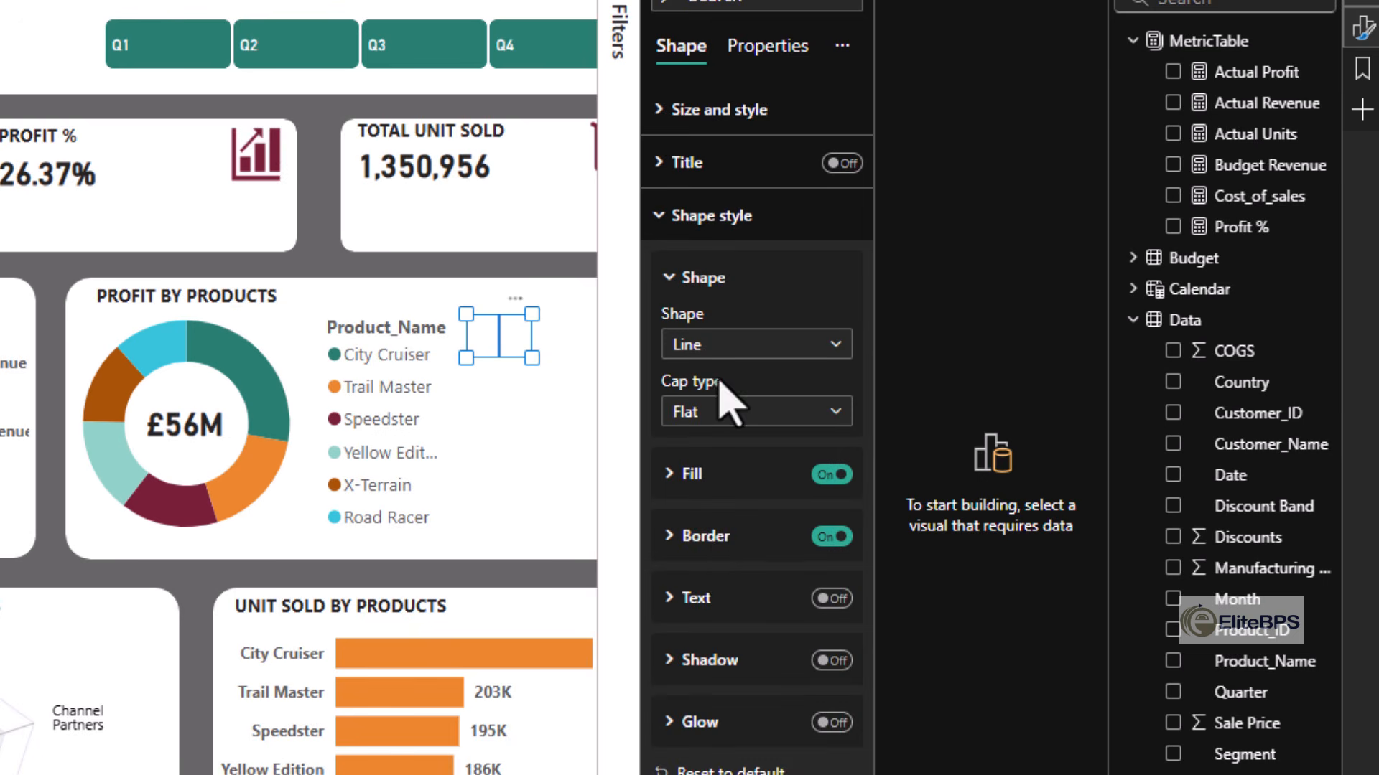
click(711, 538)
click(714, 603)
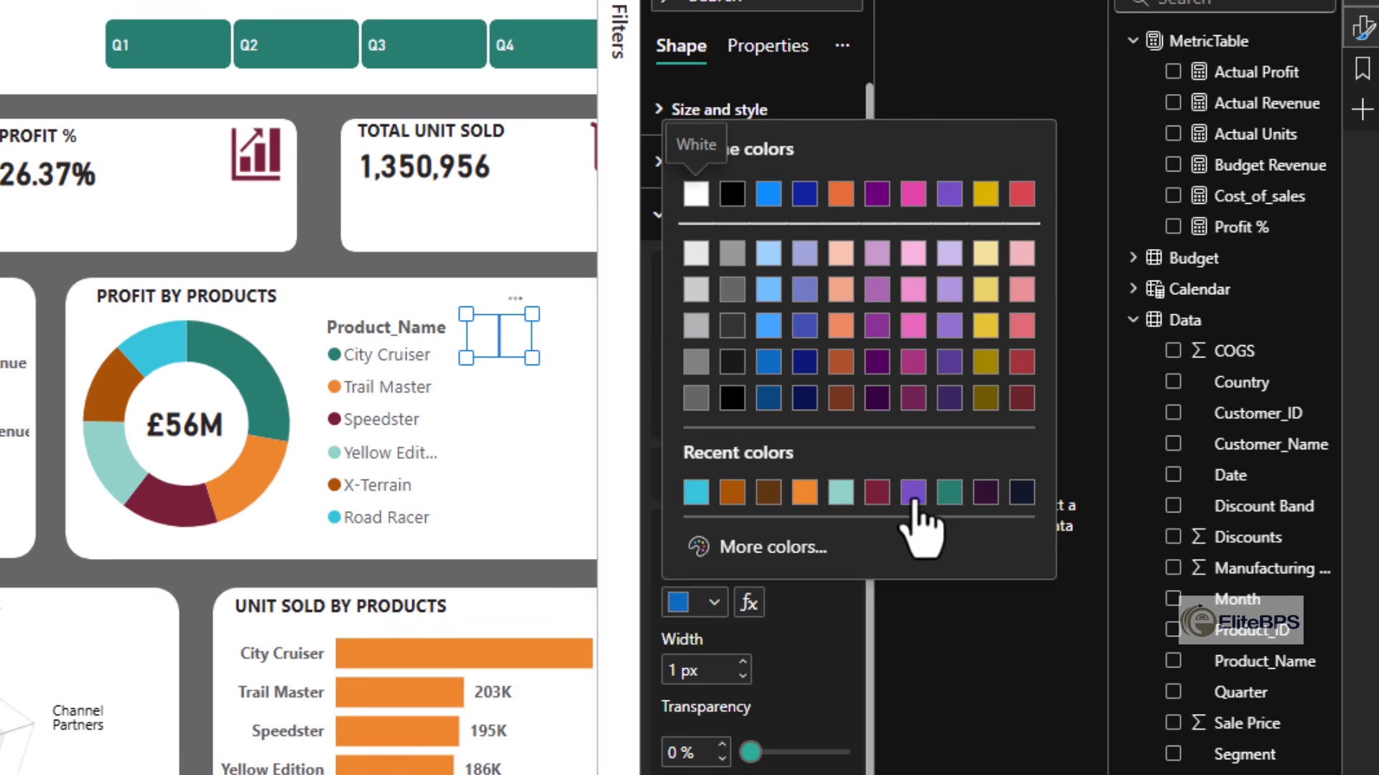
click(948, 488)
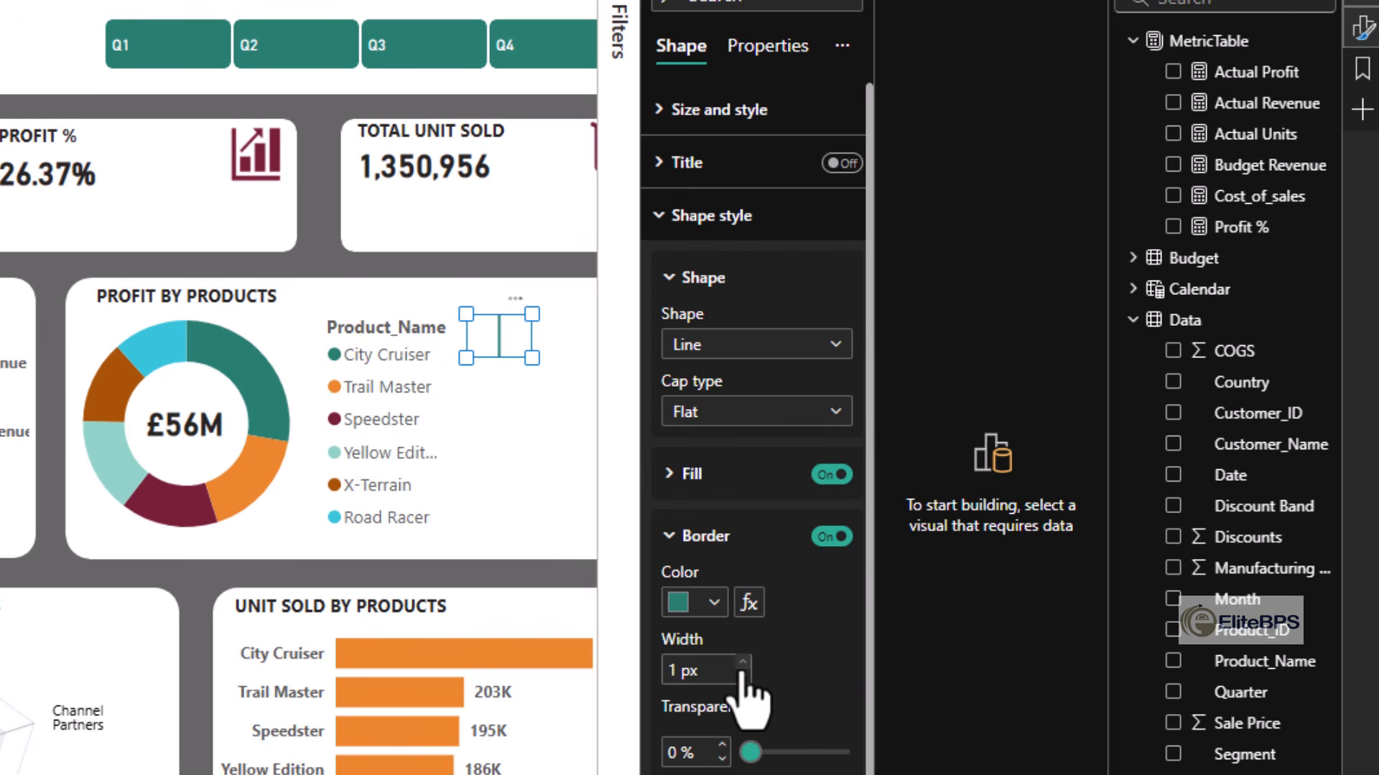
click(633, 315)
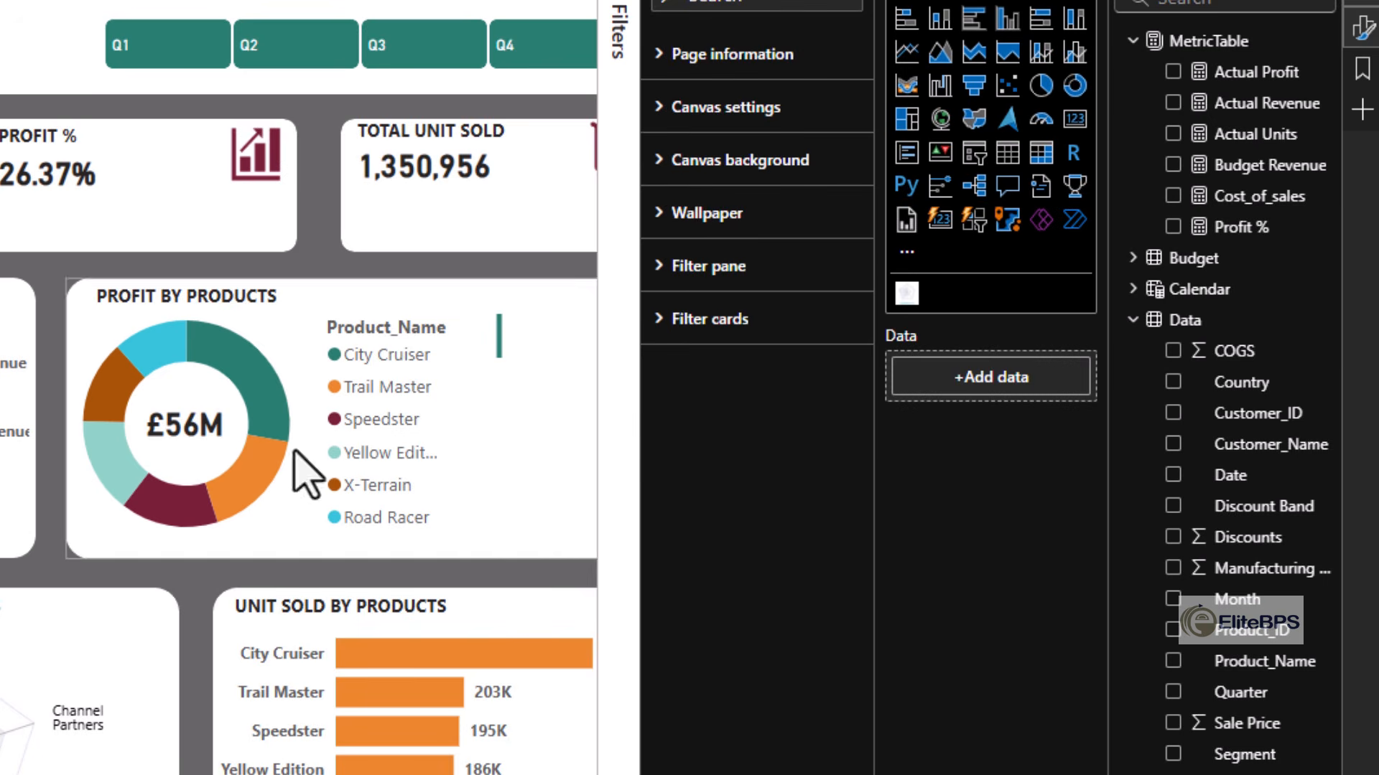
- Add a NET REVENUE text label next to the green divider in the Profit by Products card
click(406, 130)
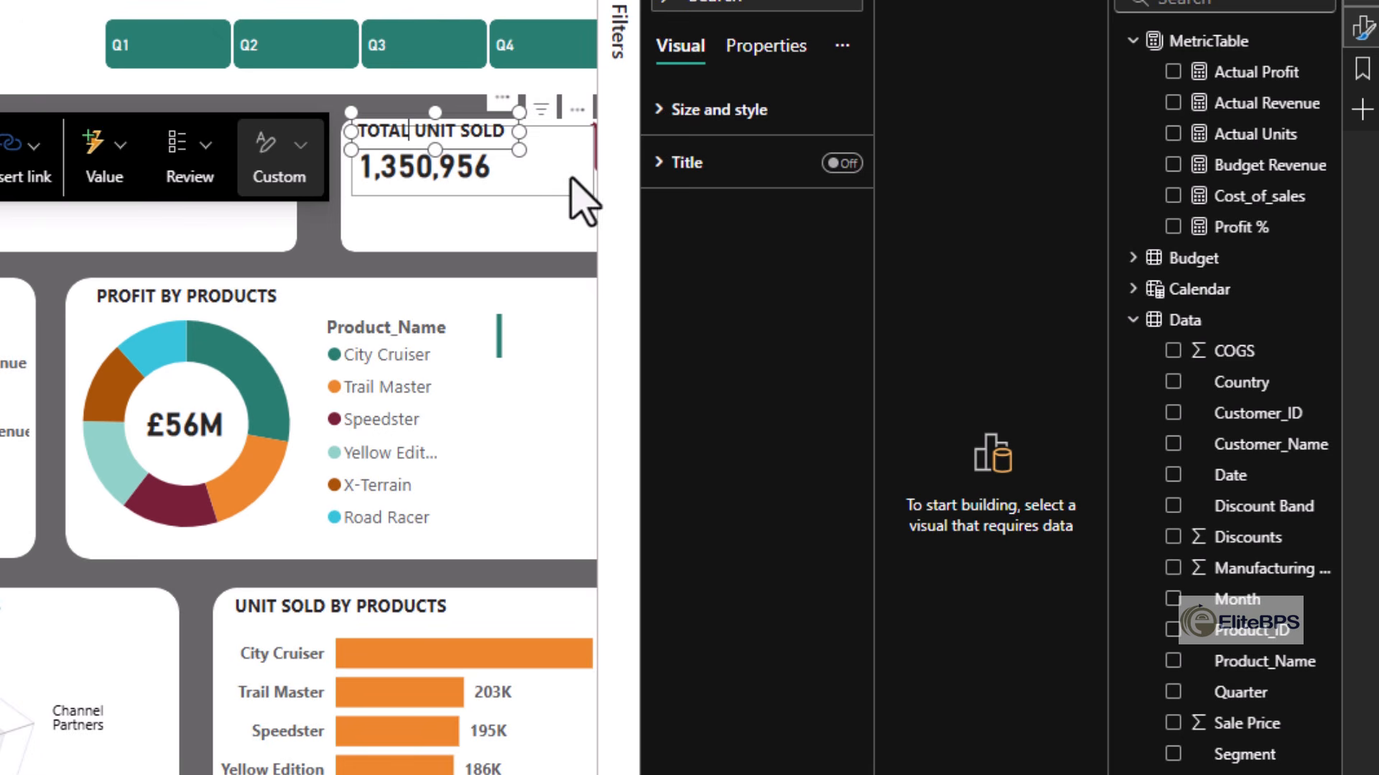
click(486, 271)
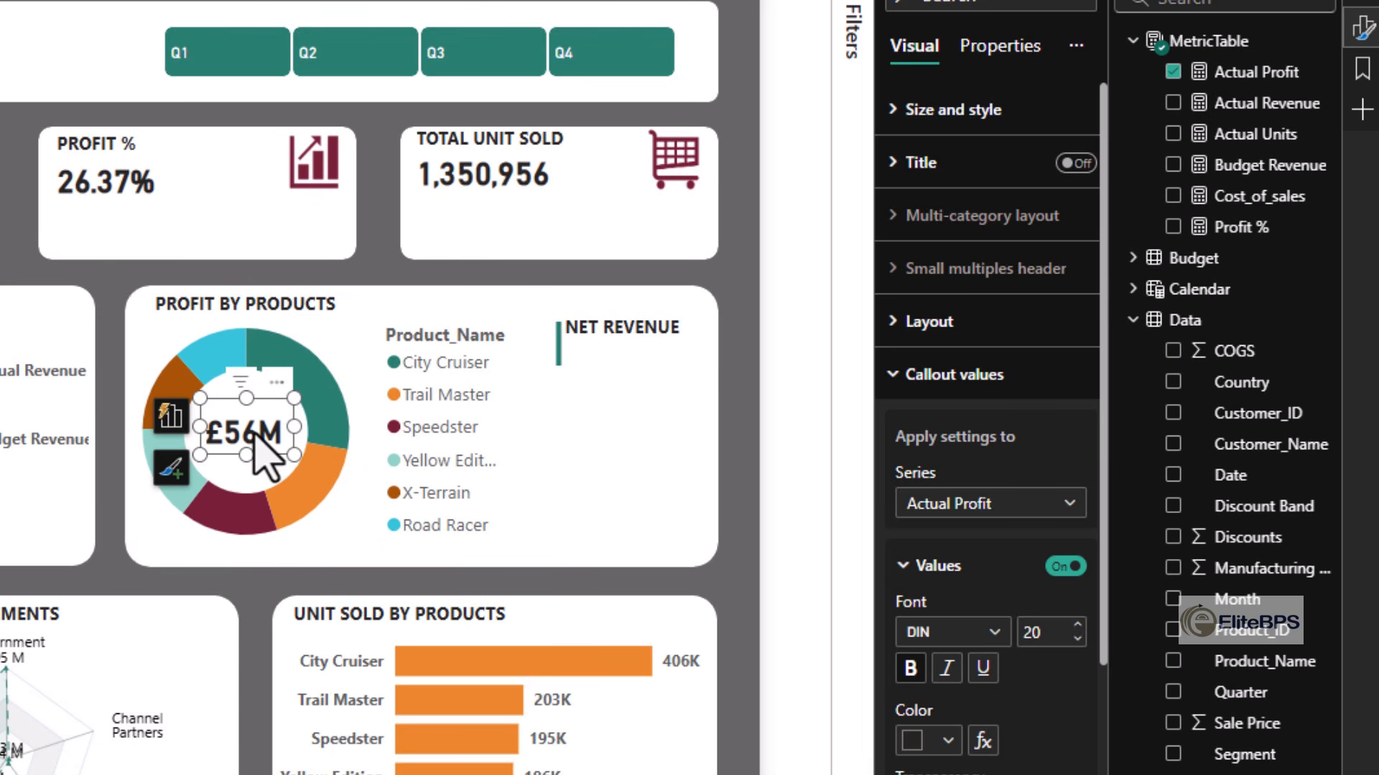
- Place a copy of the £56M profit card directly beneath the NET REVENUE label in the Profit by Products card
drag(278, 483, 616, 374)
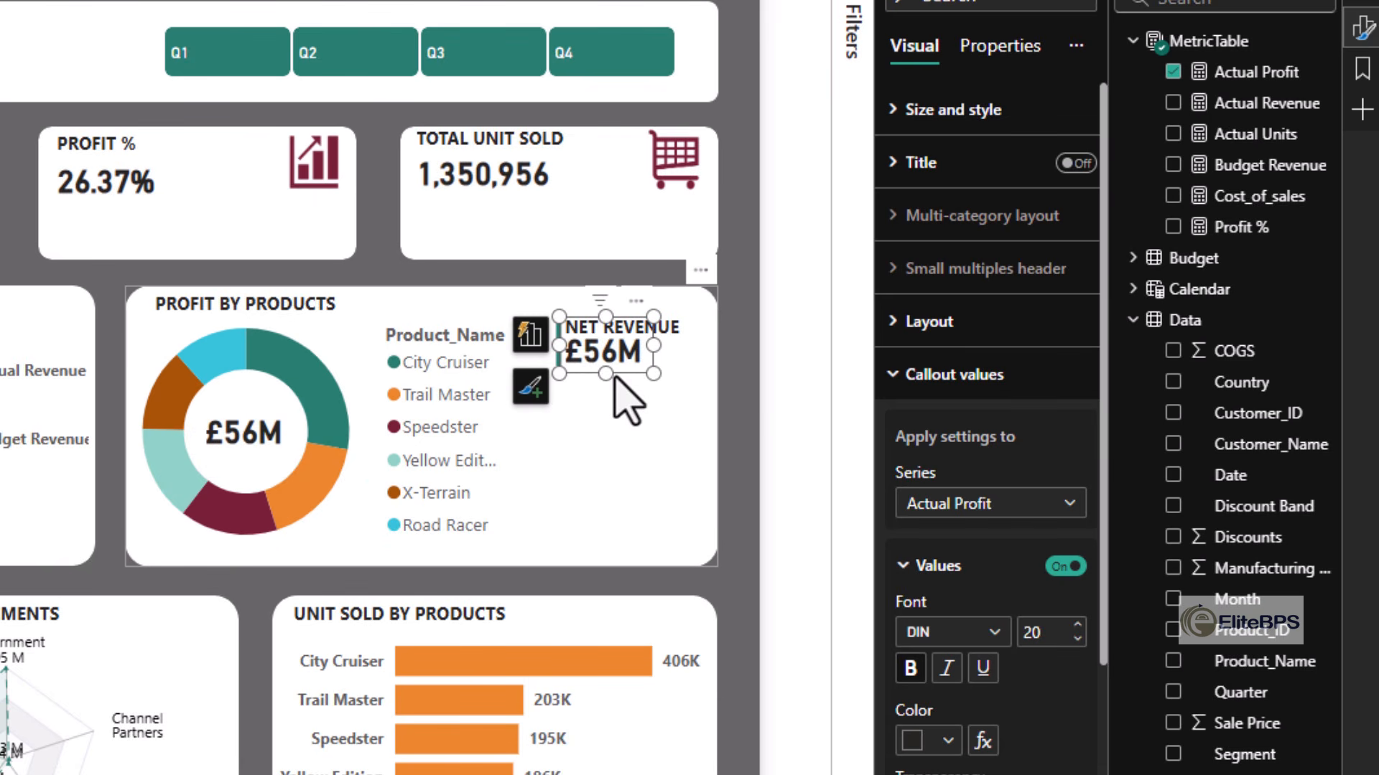
- Replace Actual Revenue with Actual Profit as the value field of the Profit by Products donut chart
click(502, 391)
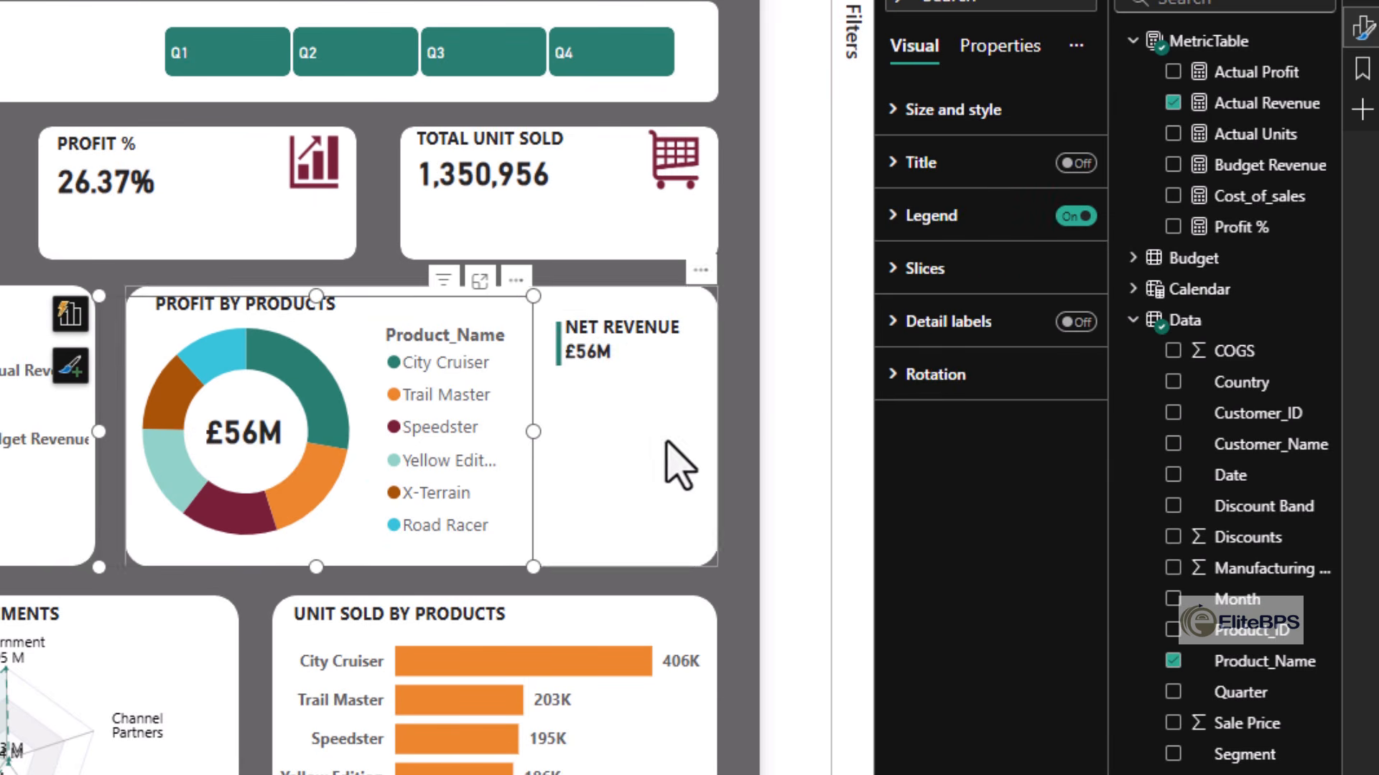
click(1173, 71)
click(1172, 103)
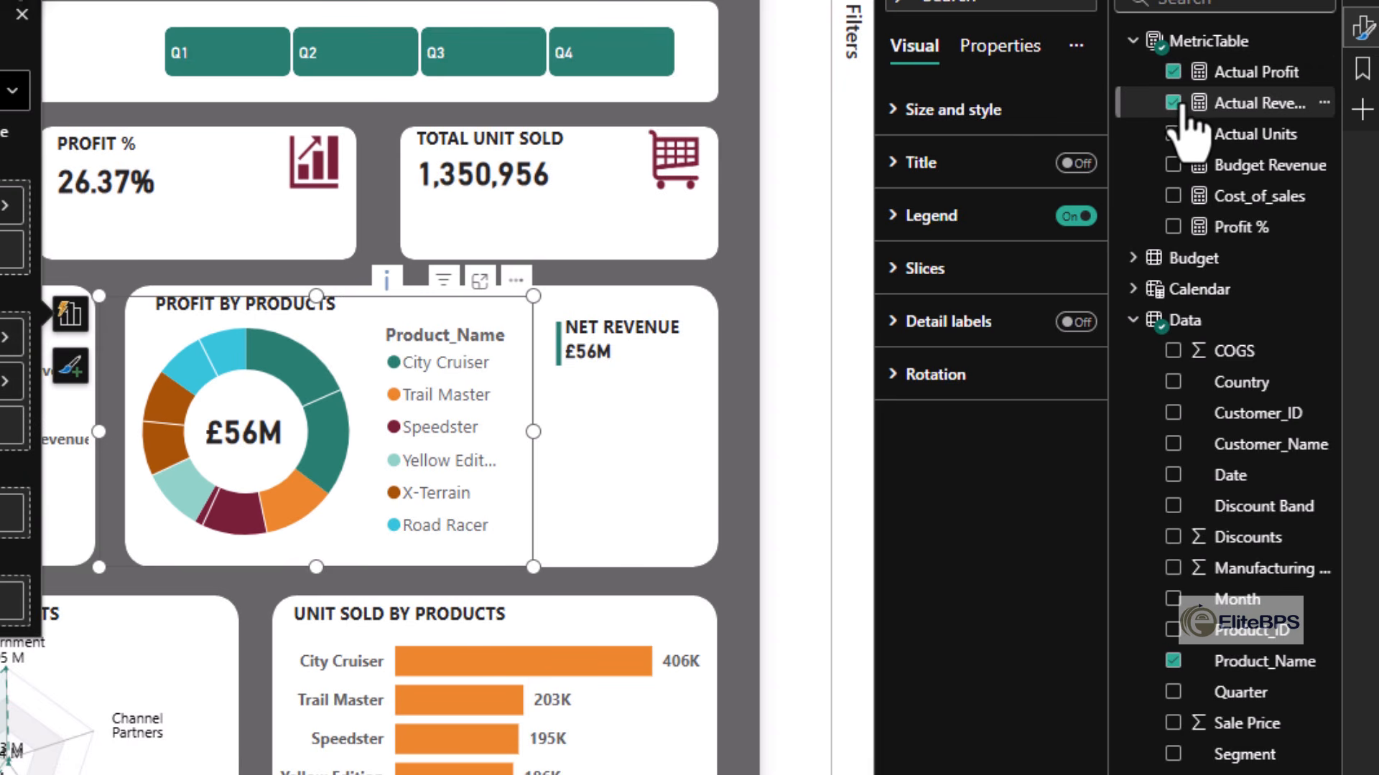
click(1174, 106)
click(1173, 105)
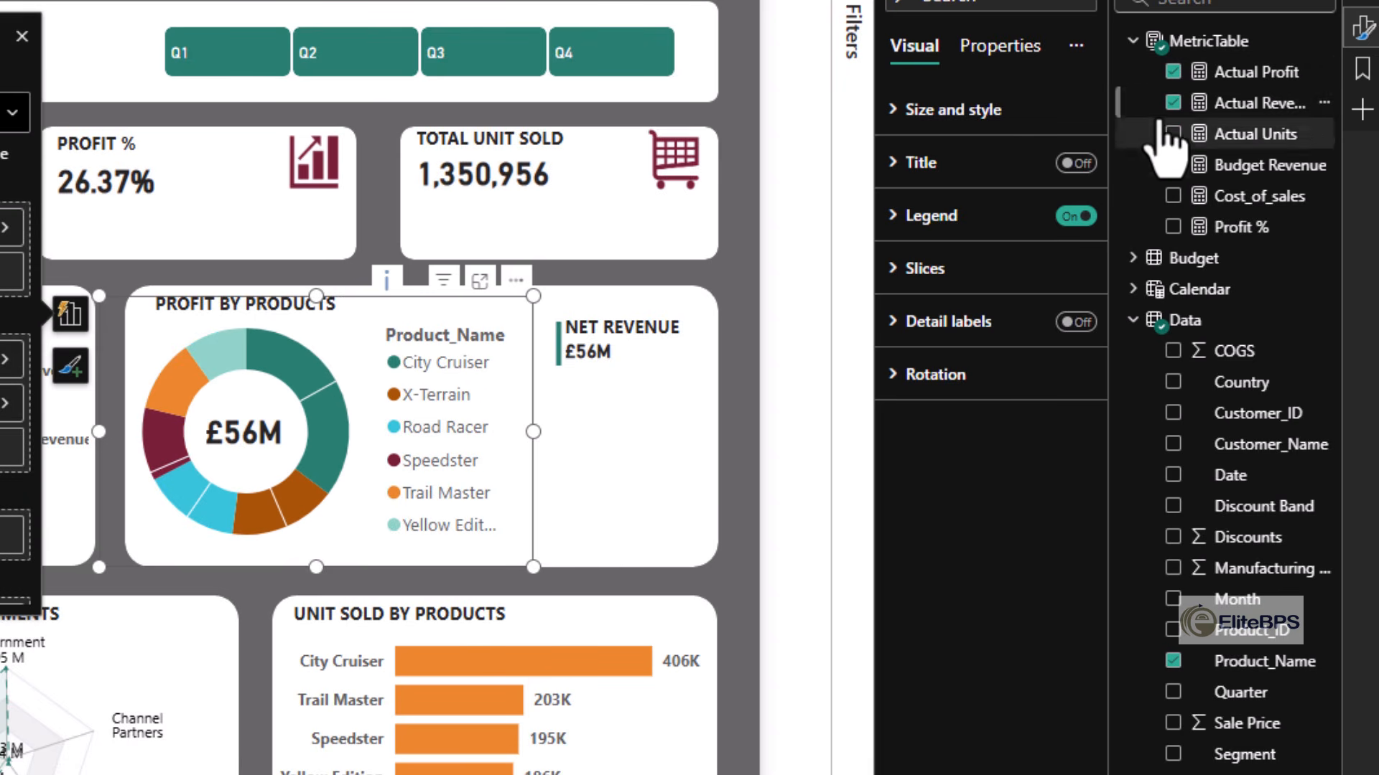
click(1173, 104)
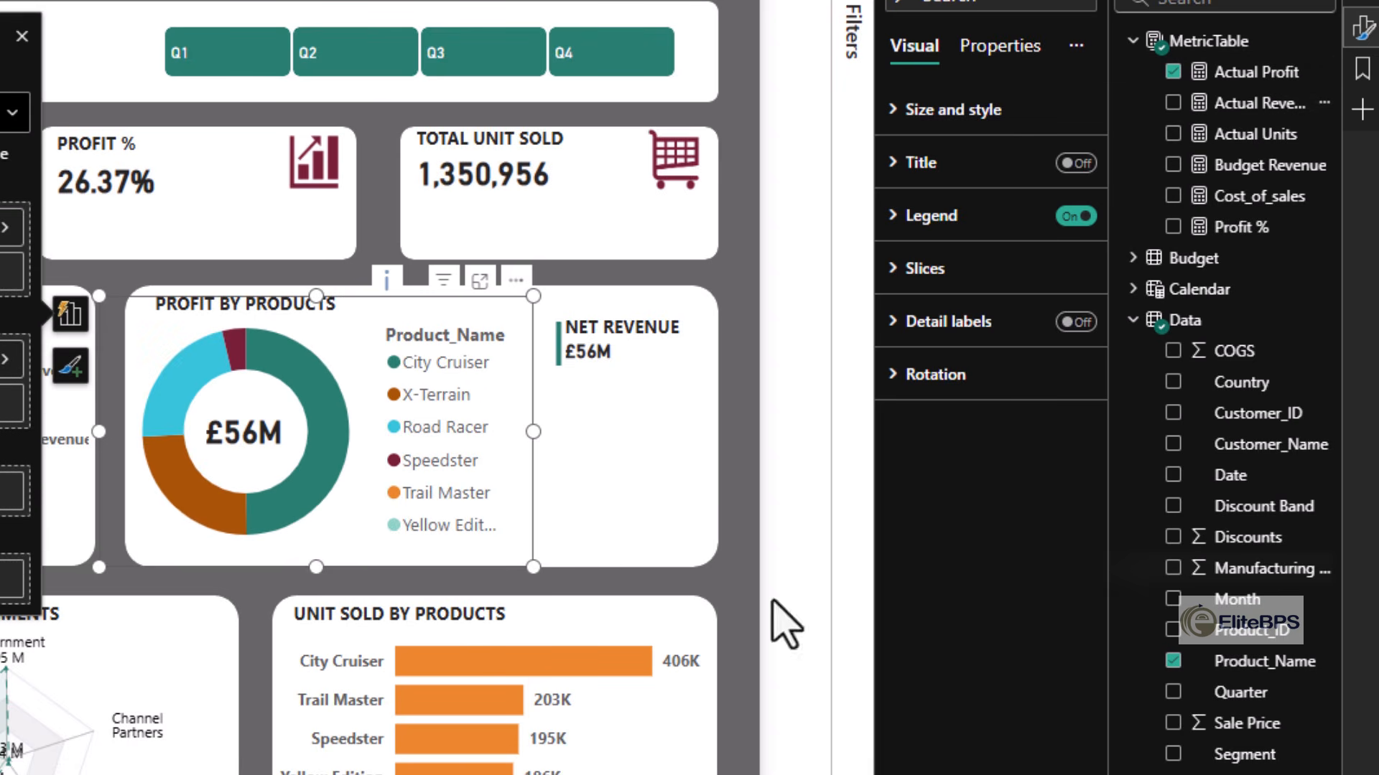
click(600, 552)
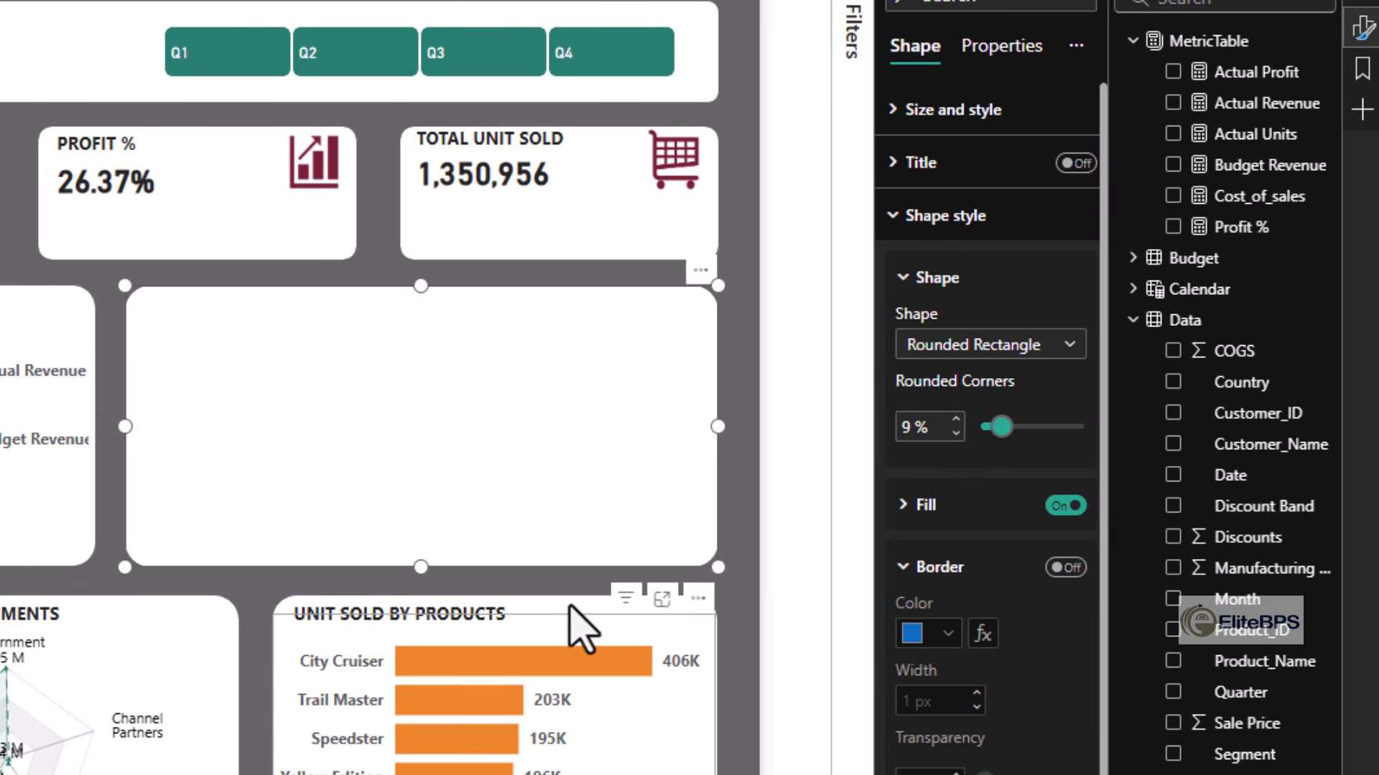
click(736, 652)
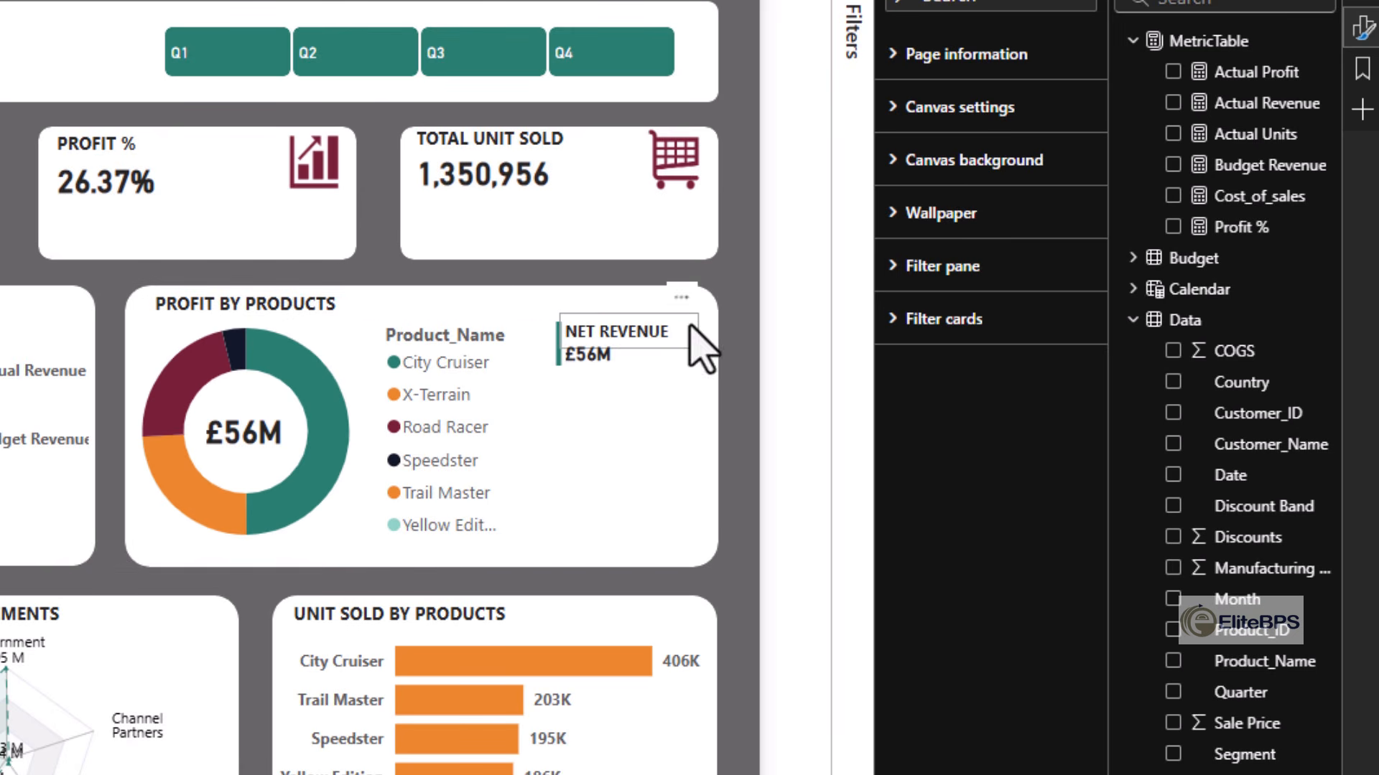
- Duplicate the divider, NET REVENUE label and £56M card into a two-column grid of six callouts, shifting the donut chart left for space
click(557, 363)
ctrl+click(646, 343)
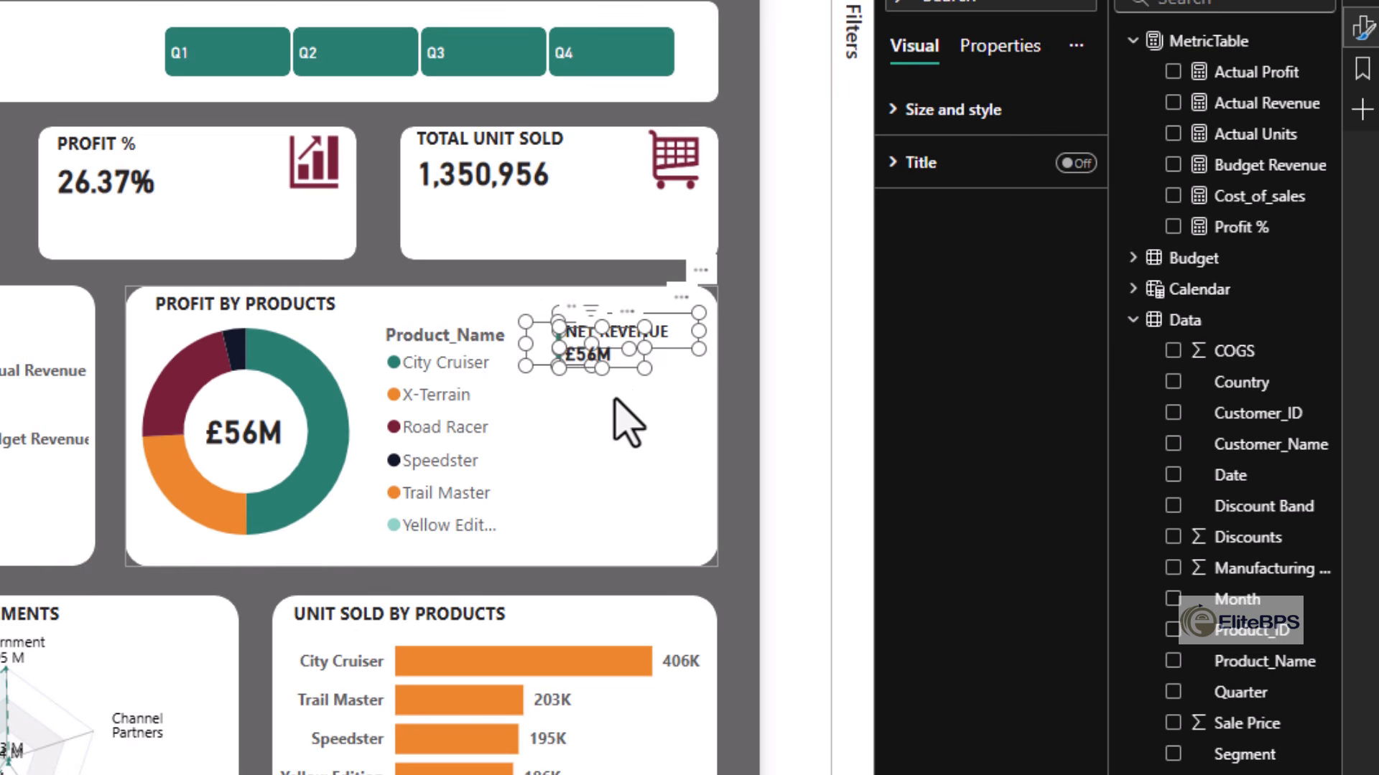
key(ctrl+v)
drag(633, 388, 615, 445)
click(615, 445)
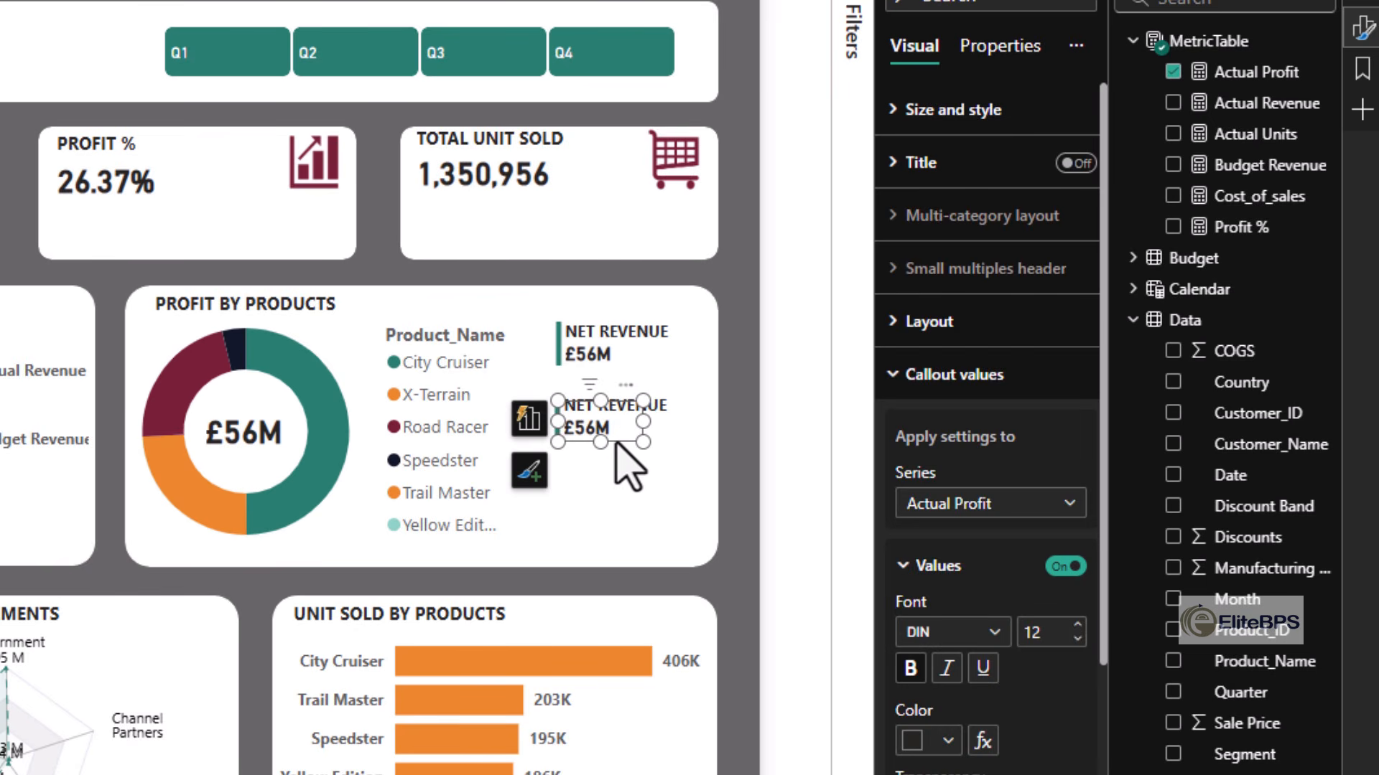
key(ctrl+v)
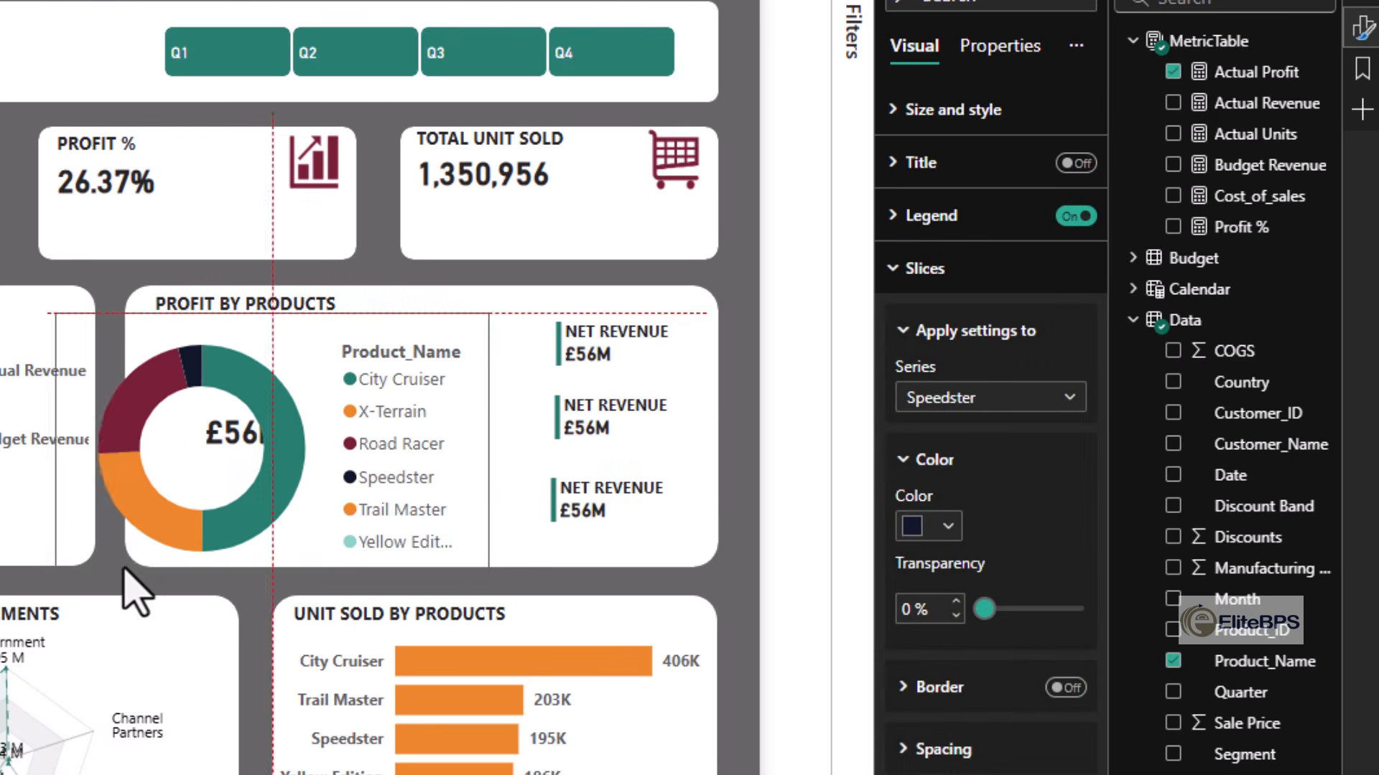
mouse_move(122, 565)
mouse_down()
mouse_move(91, 547)
mouse_move(108, 553)
mouse_up()
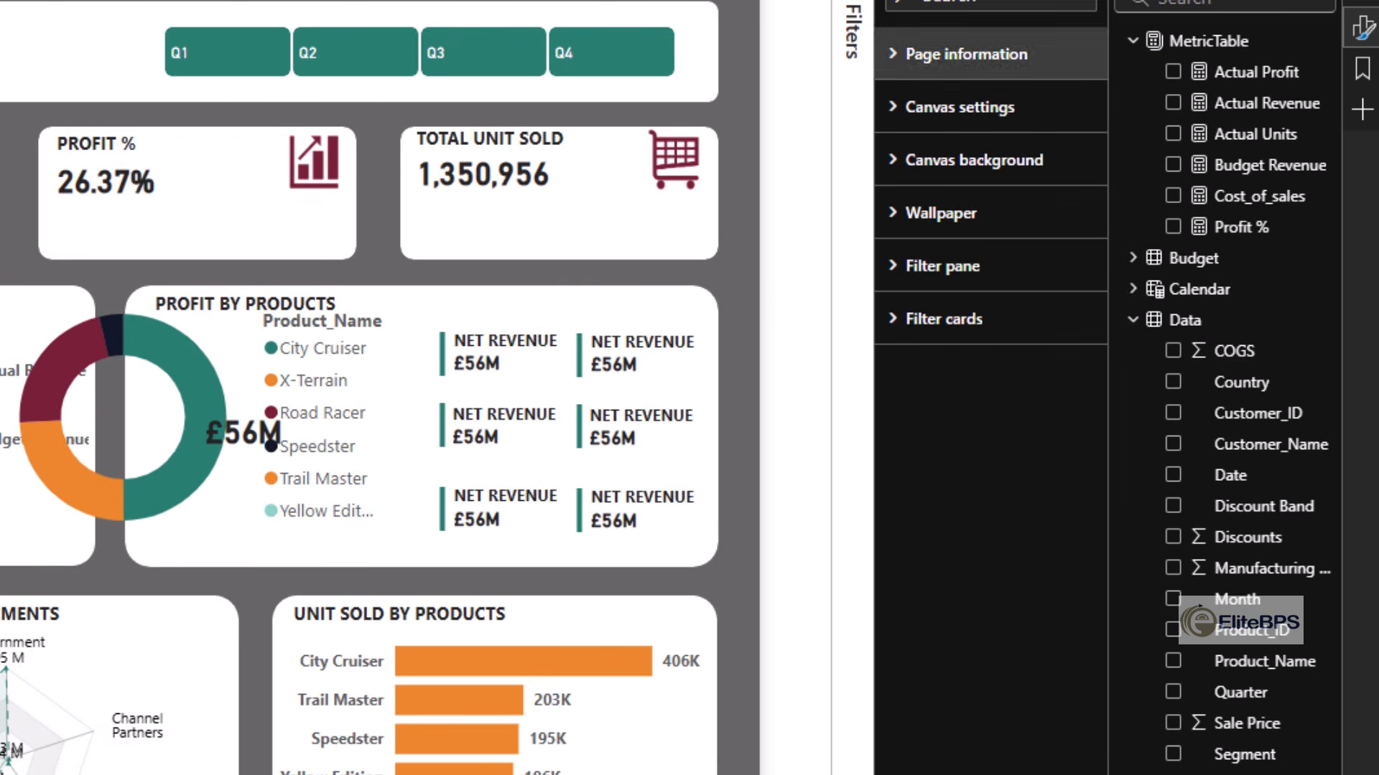
- Recolor the callout dividers to match the products' legend colors and label each callout with its product name
click(442, 445)
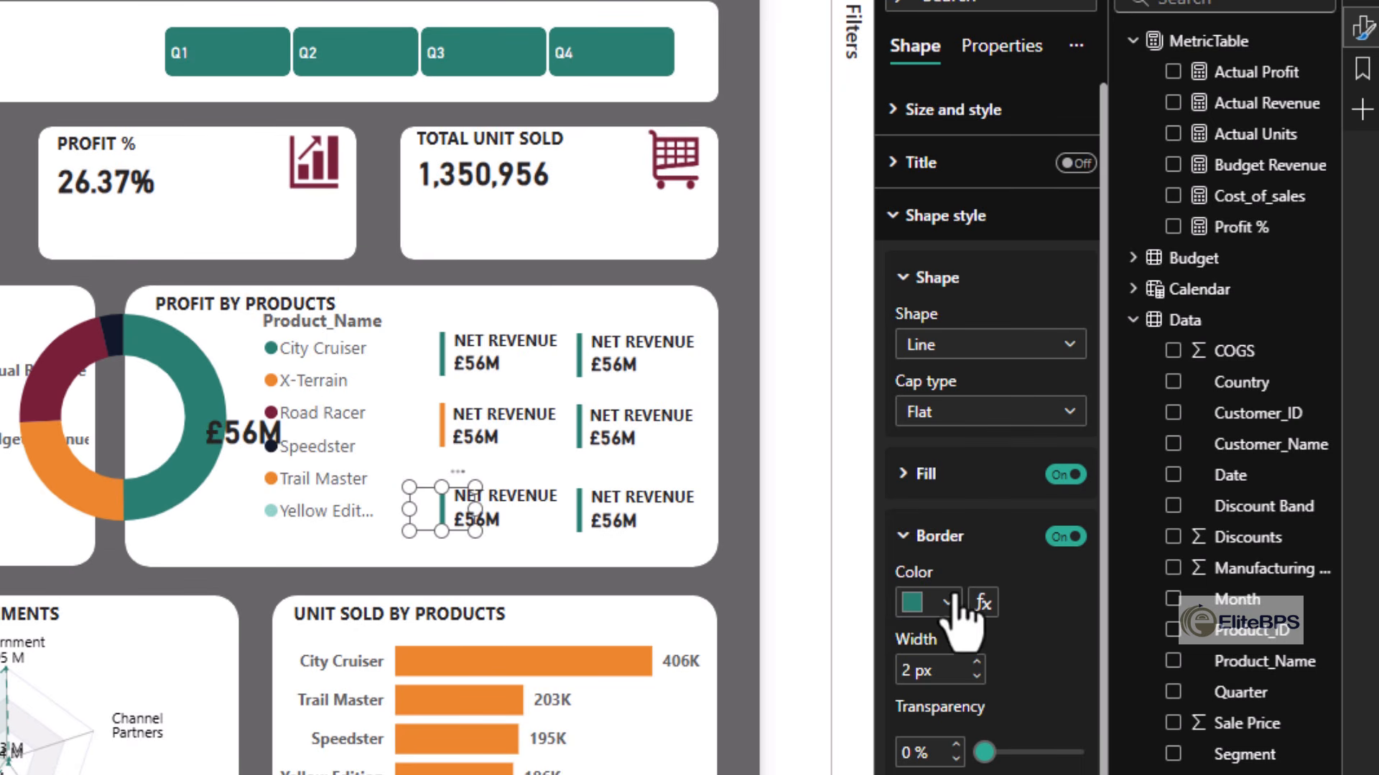
click(937, 609)
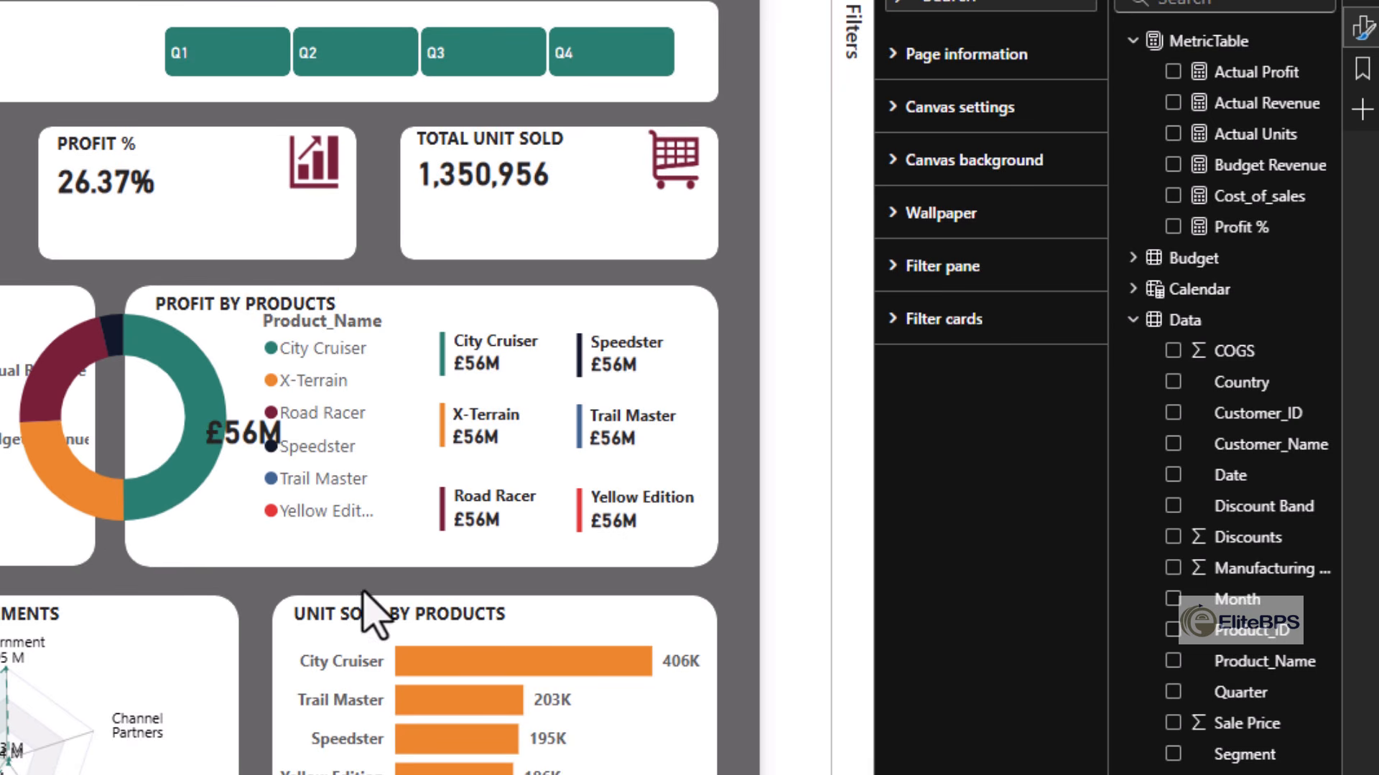
- Turn off the legend of the Profit by Products donut chart
click(321, 399)
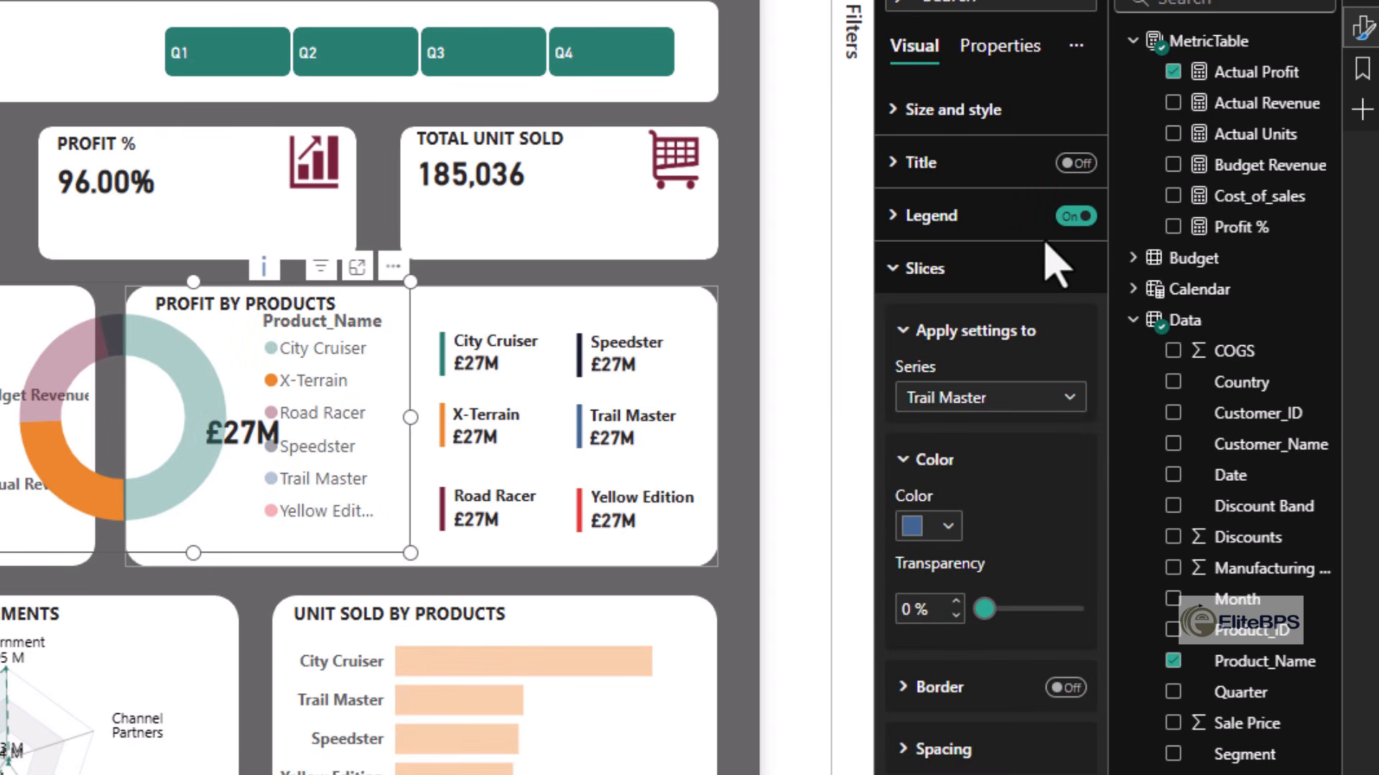
click(1075, 216)
click(689, 318)
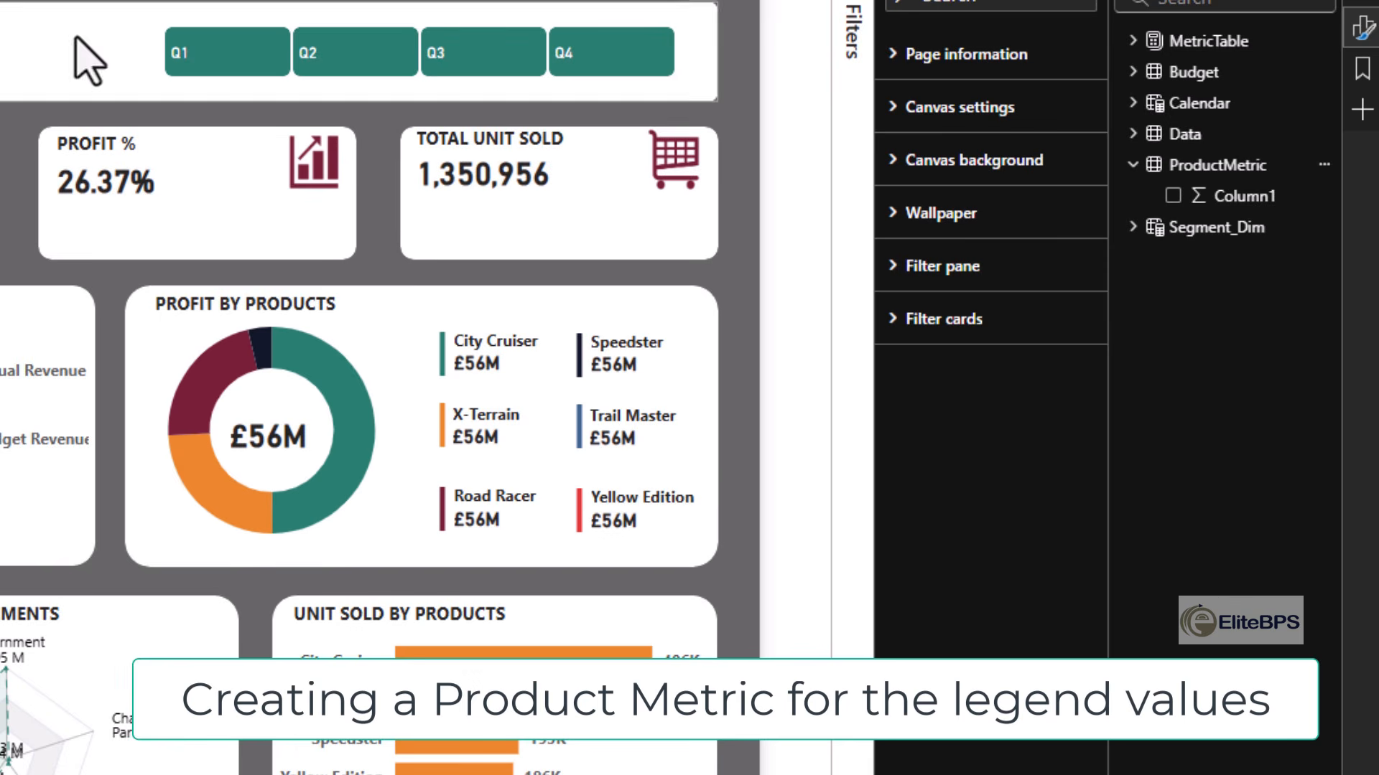
- Create the ProductMetric measure City Cruiser Profit = CALCULATE ( [Actual Profit], data[product_name] = "City Cruiser" )
click(1324, 165)
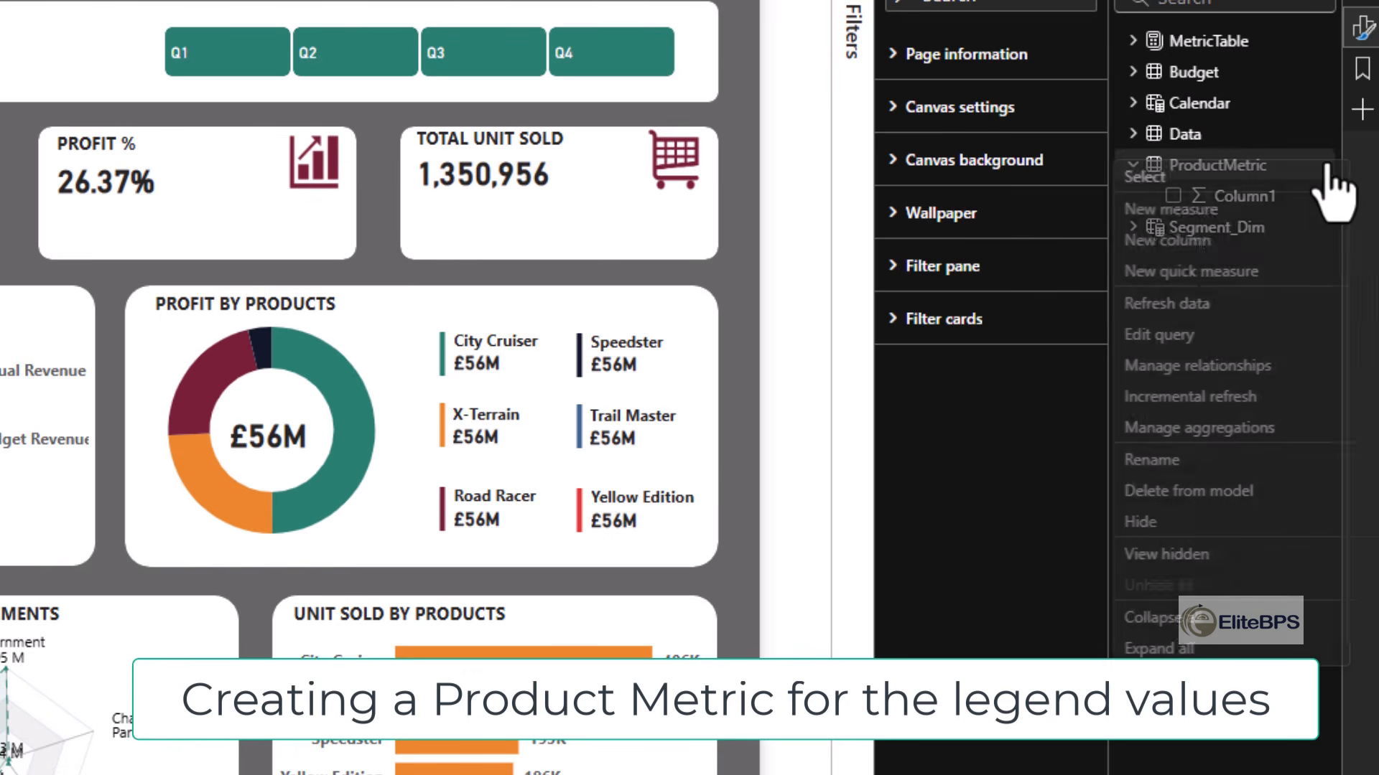
click(1212, 209)
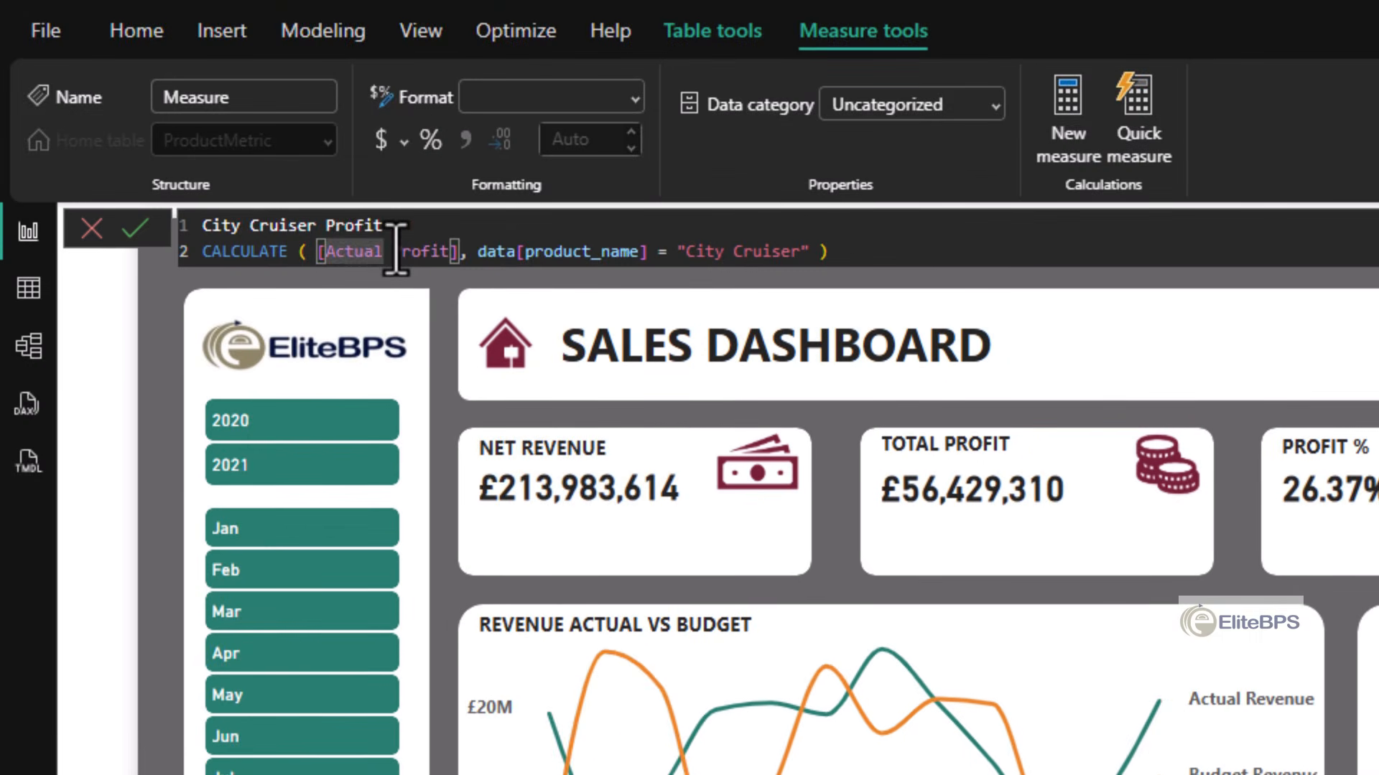
click(483, 226)
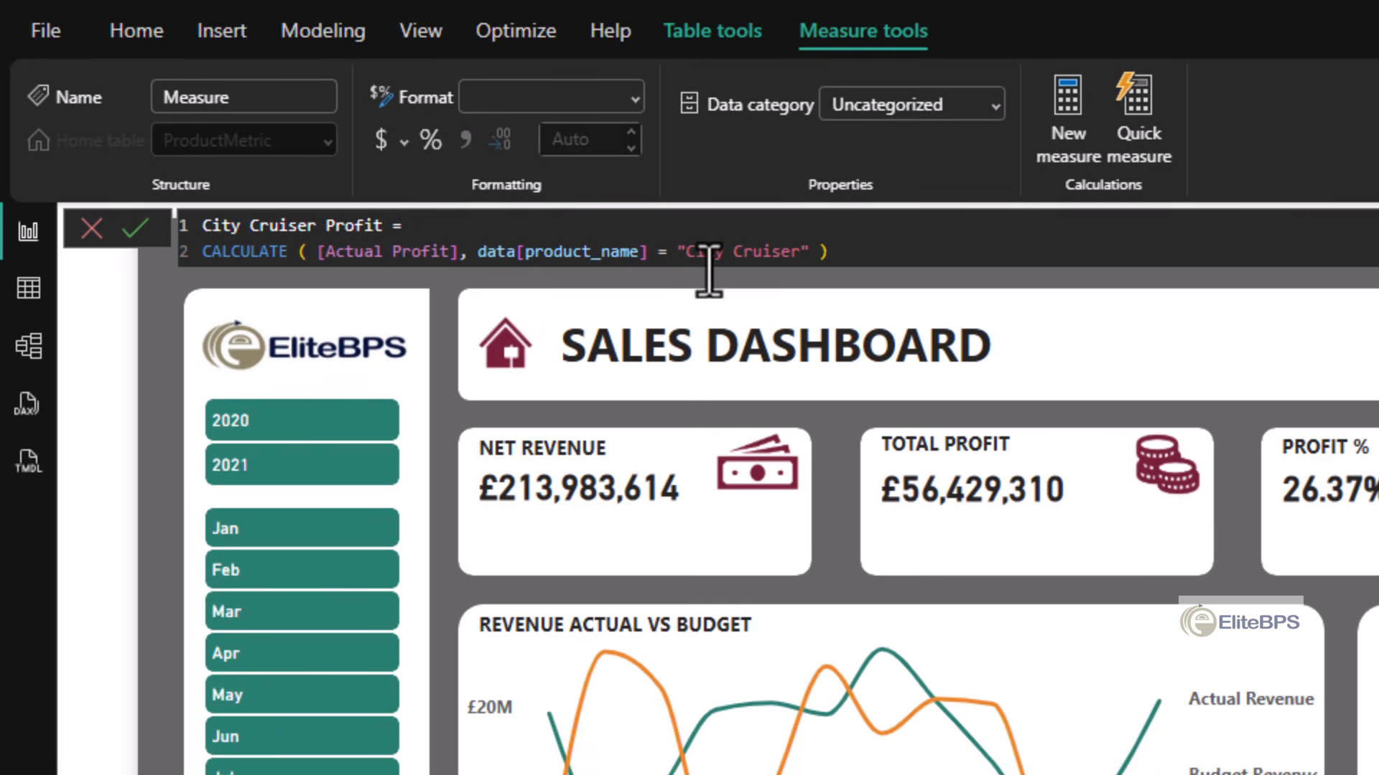
double_click(556, 251)
key(Return)
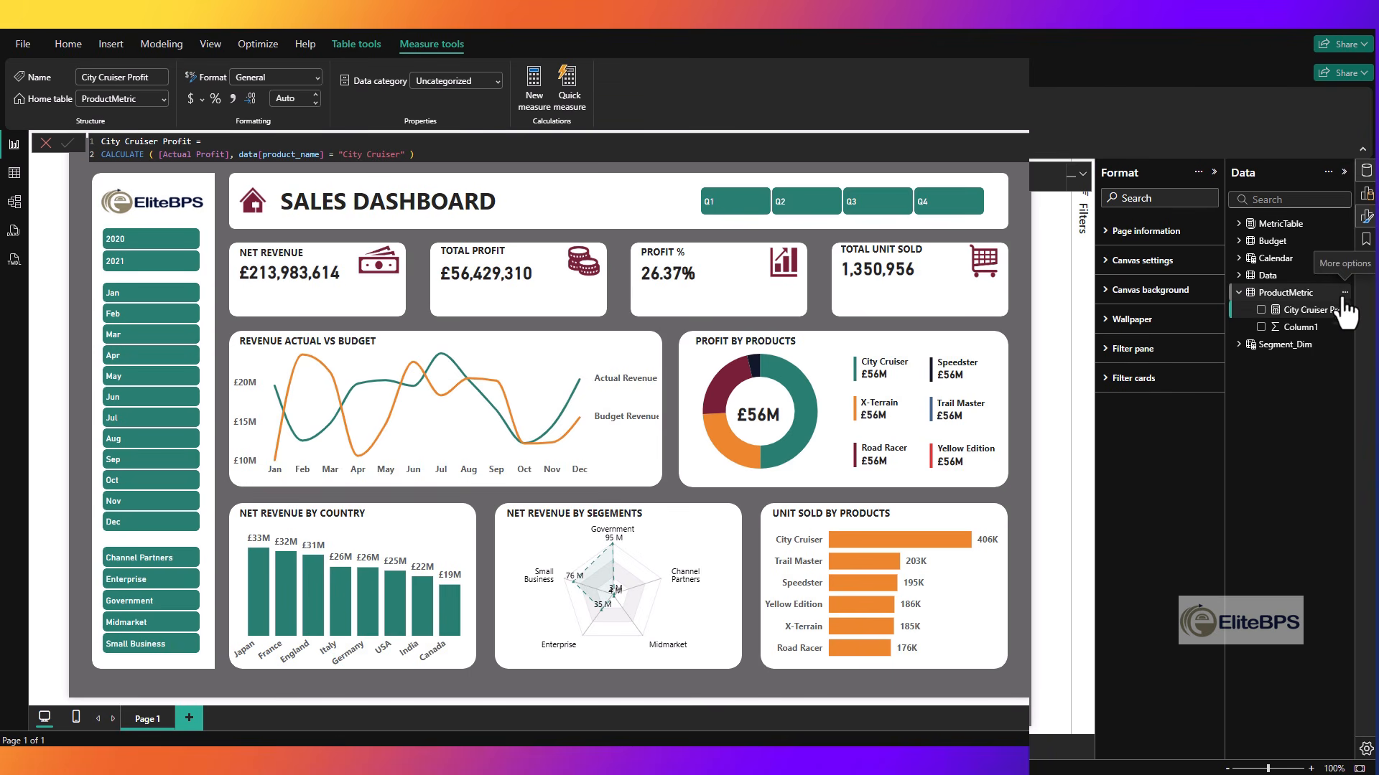
- Add matching ProductMetric profit measures for Road Racer, Speedster, Trail Master, X-Terrain (named X-Terrait) and Yellow Edition
click(1345, 292)
click(1289, 282)
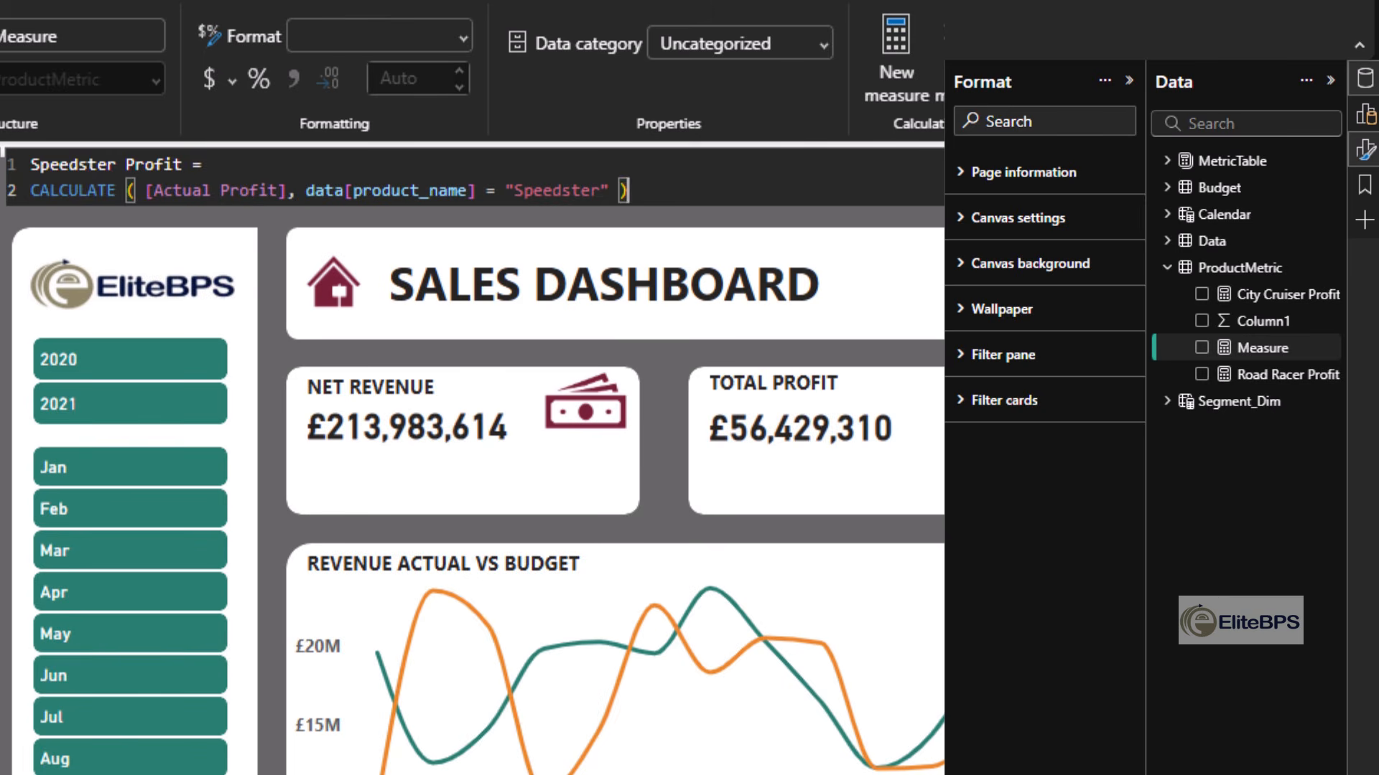
key(Return)
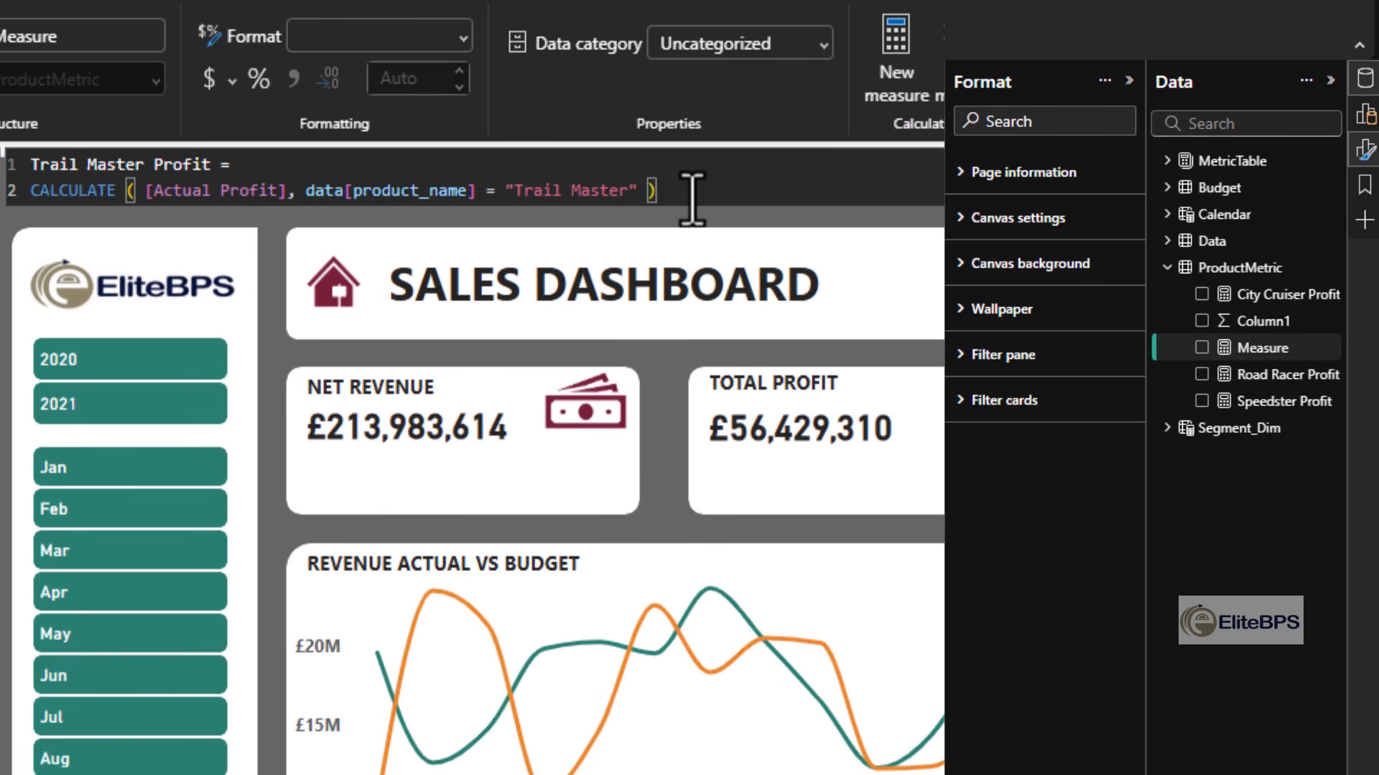
key(Return)
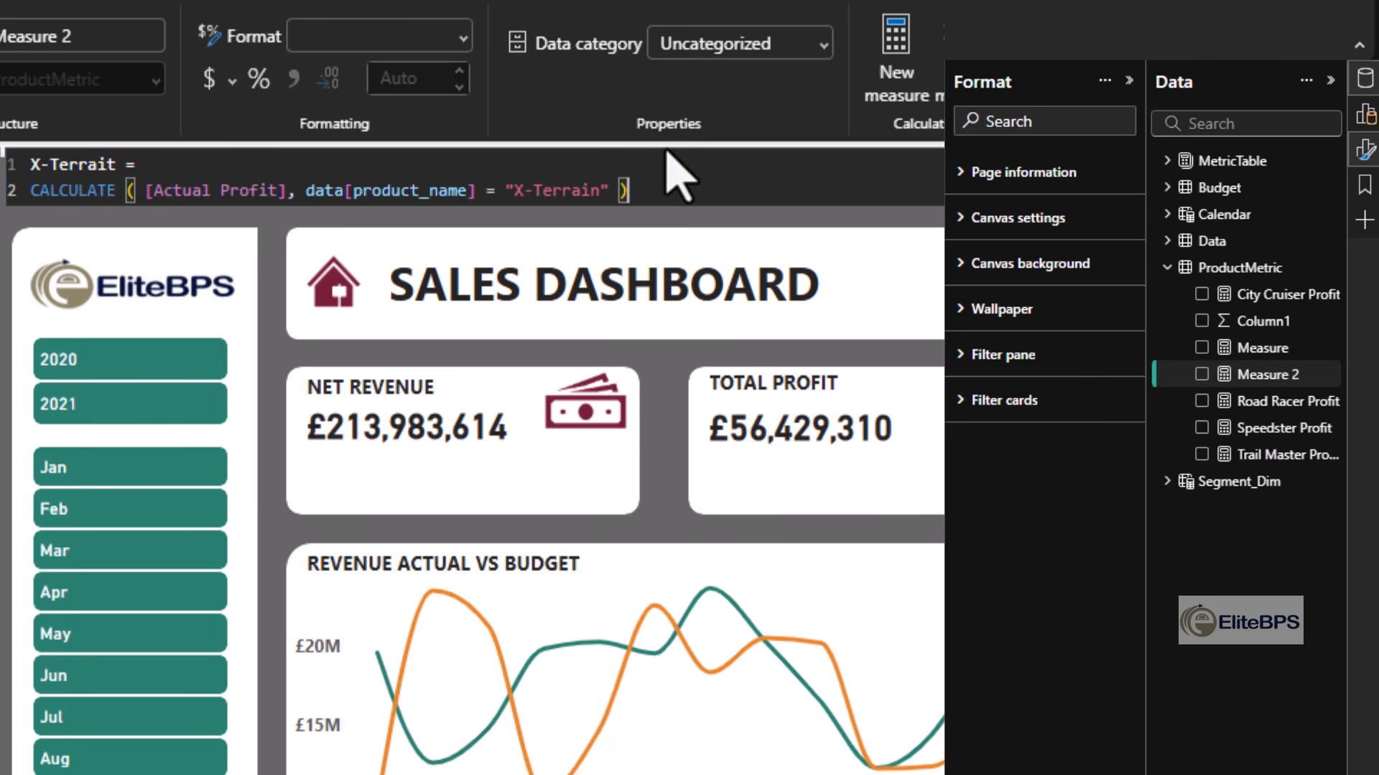
key(Return)
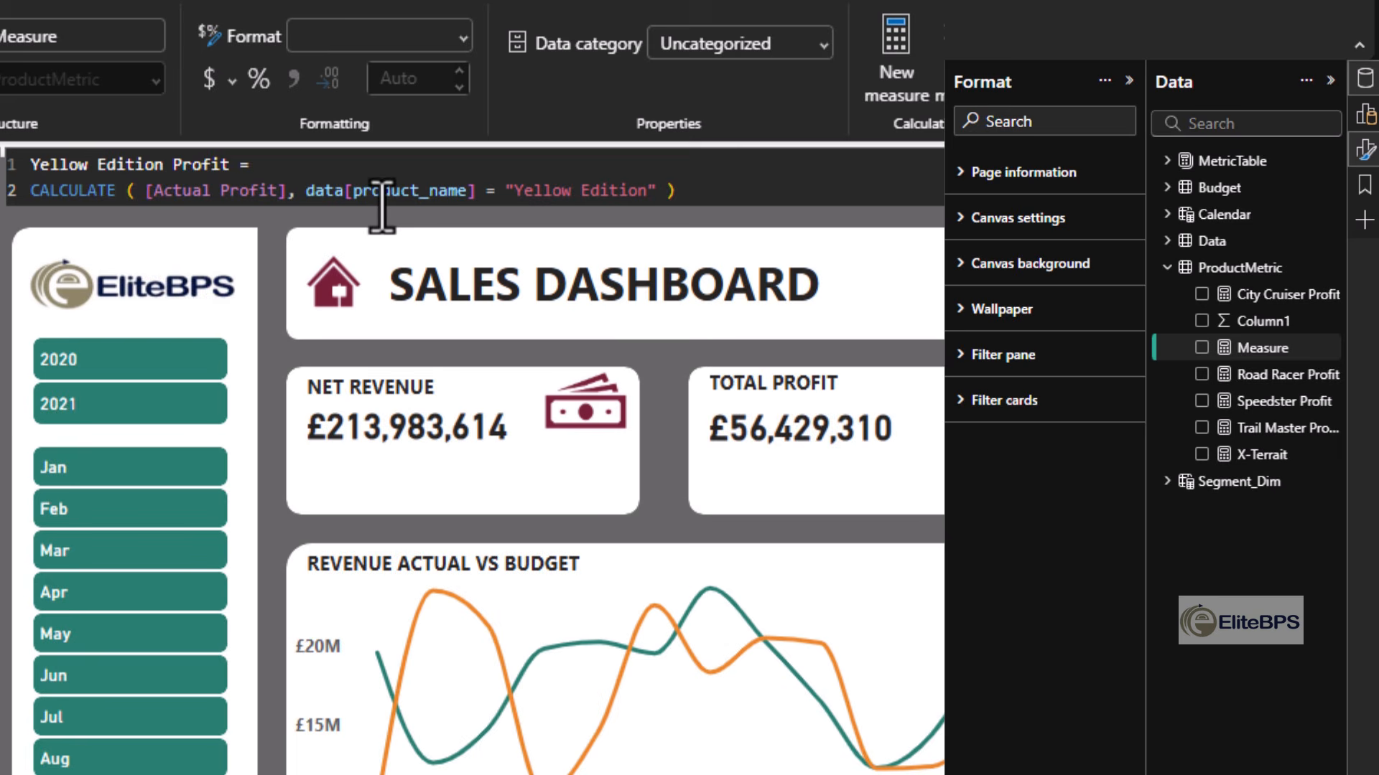
key(Return)
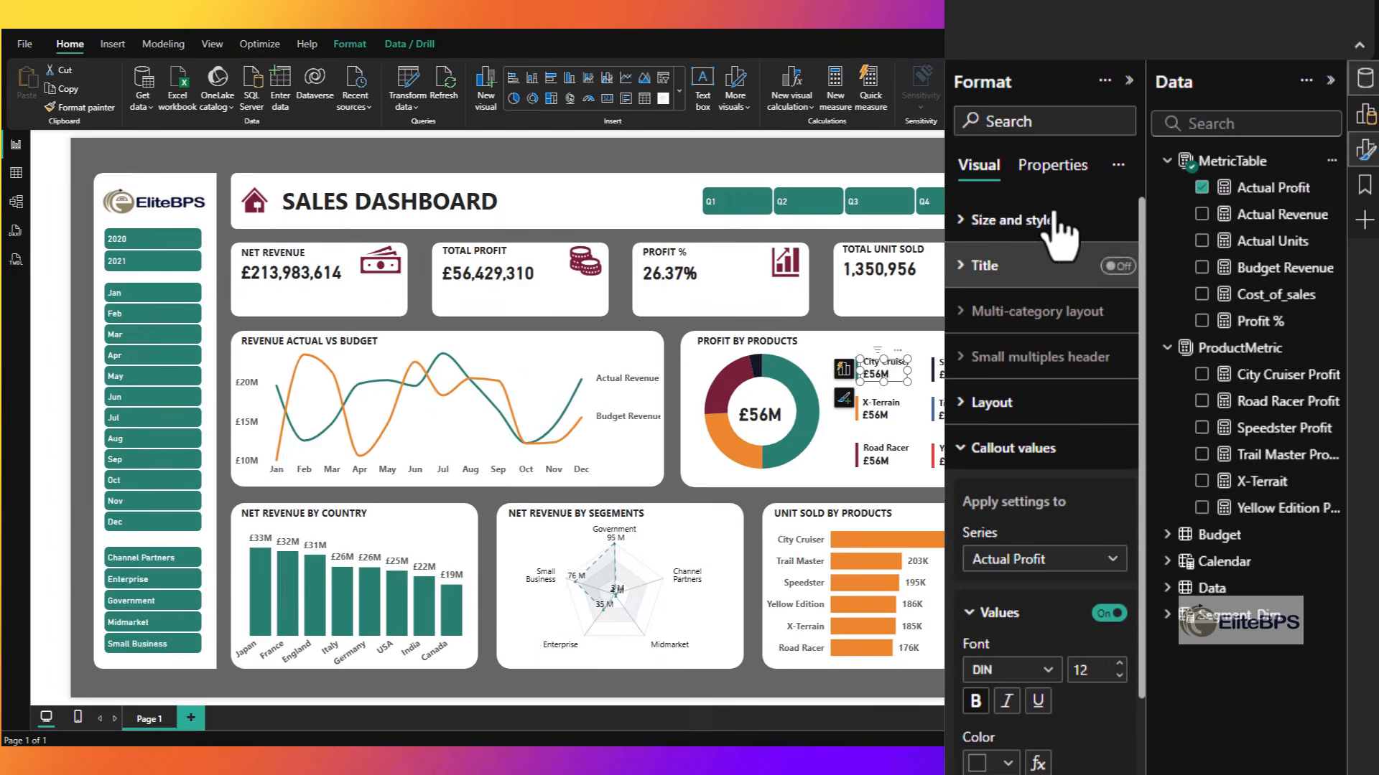
- Replace Actual Profit with the City Cruiser Profit measure in the City Cruiser callout card
click(1200, 188)
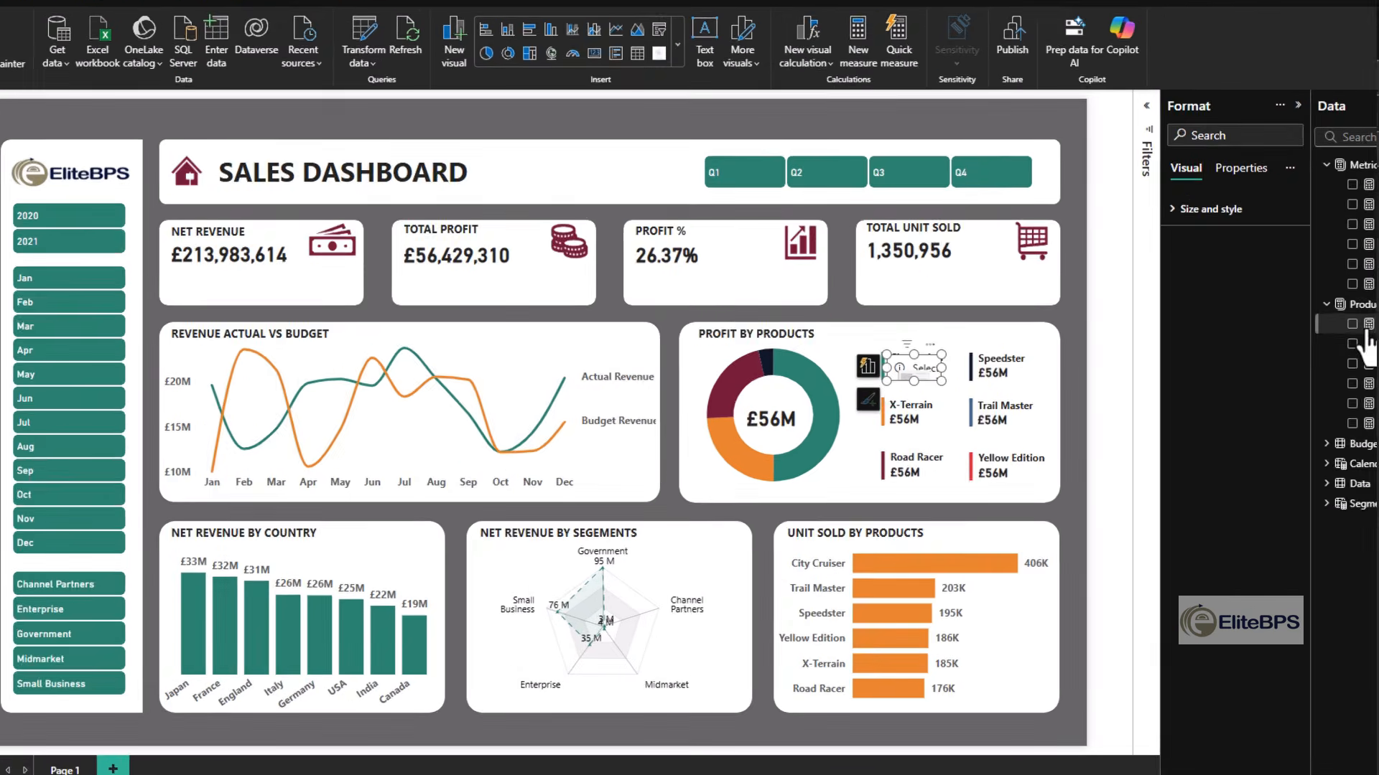
click(1353, 325)
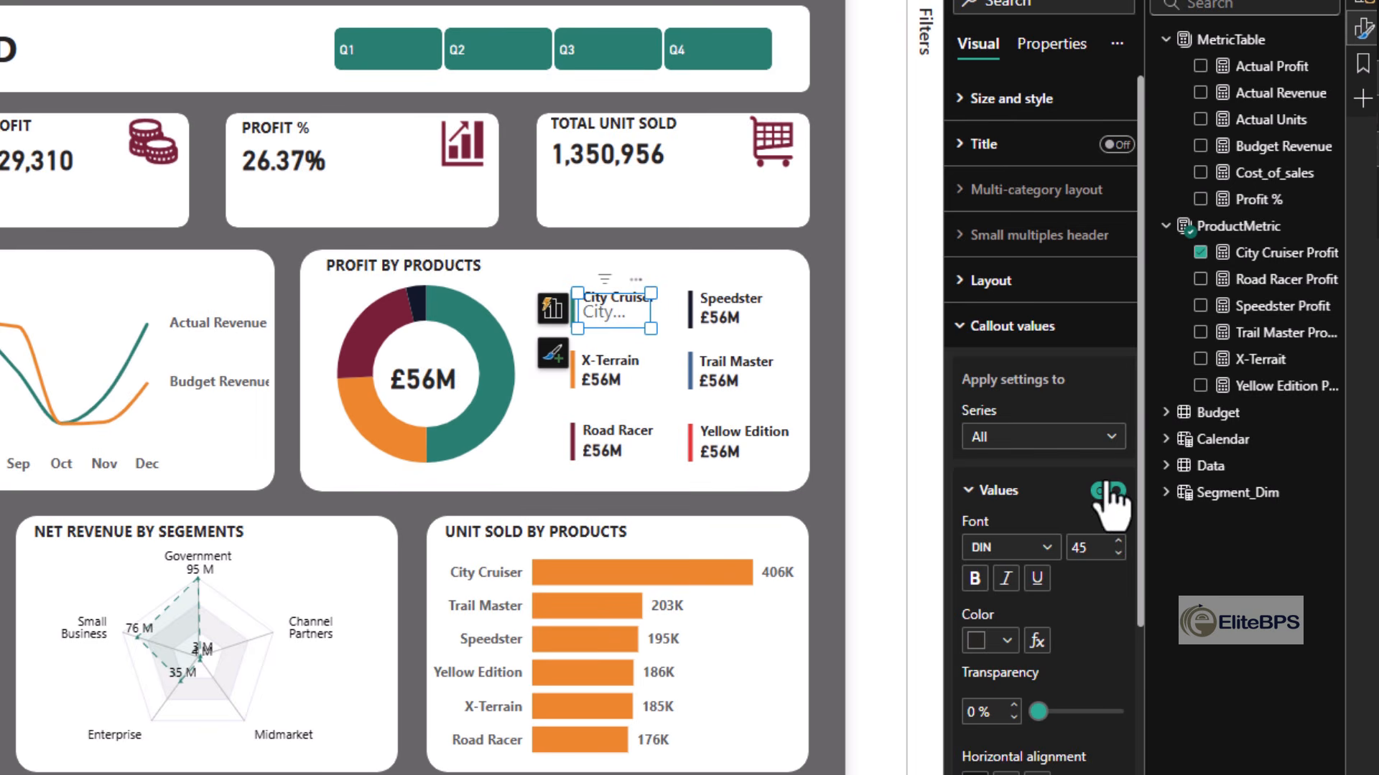
- Turn off the City Cruiser card's callout label and set its value font size to 20
scroll(1085, 546, down, 4)
click(1107, 634)
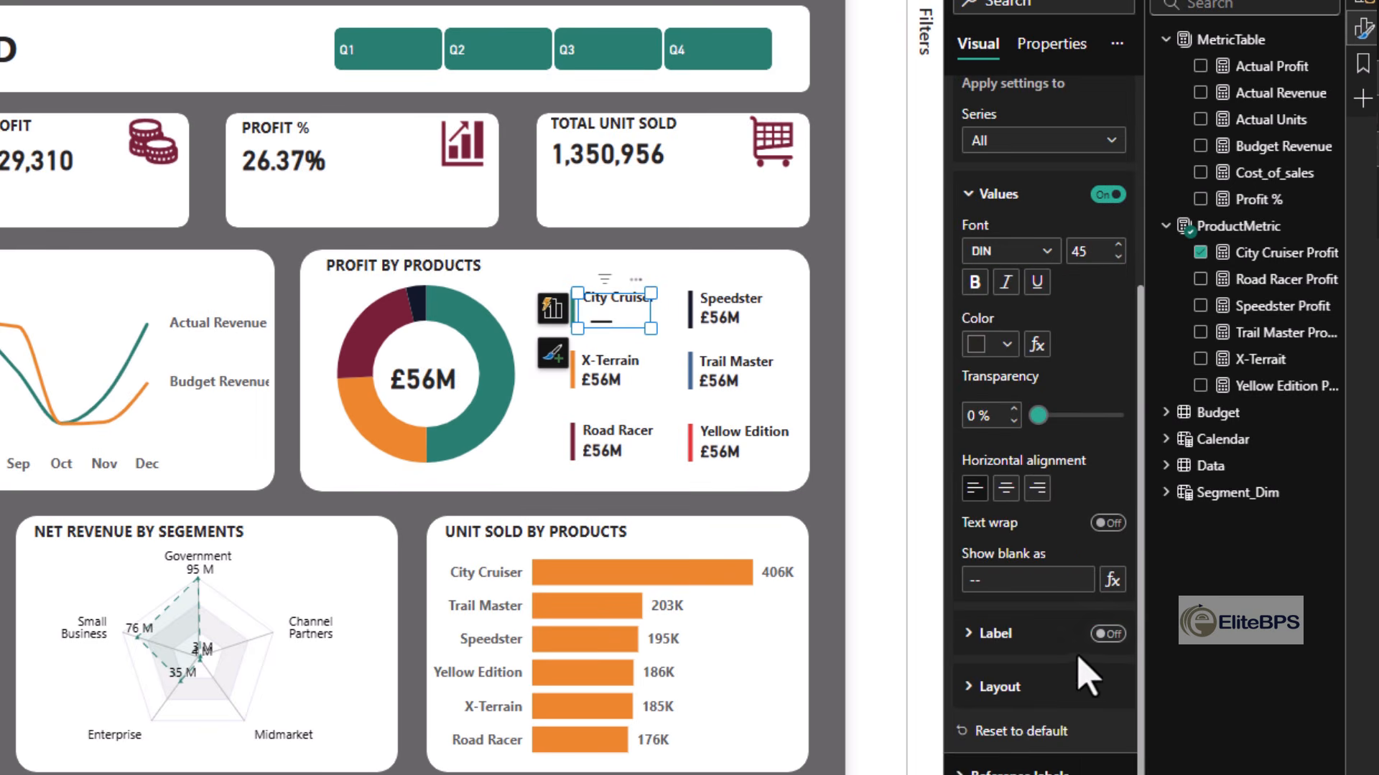
click(1081, 251)
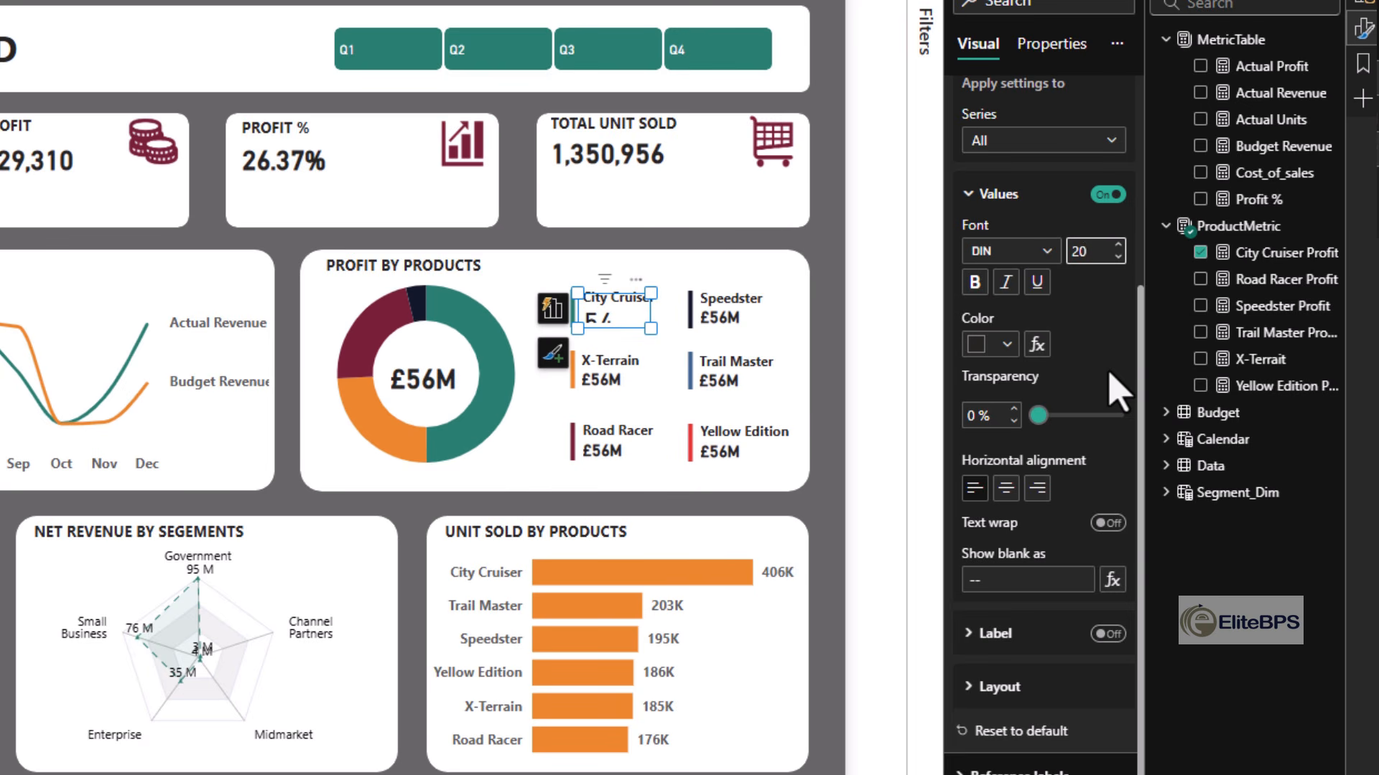
click(871, 317)
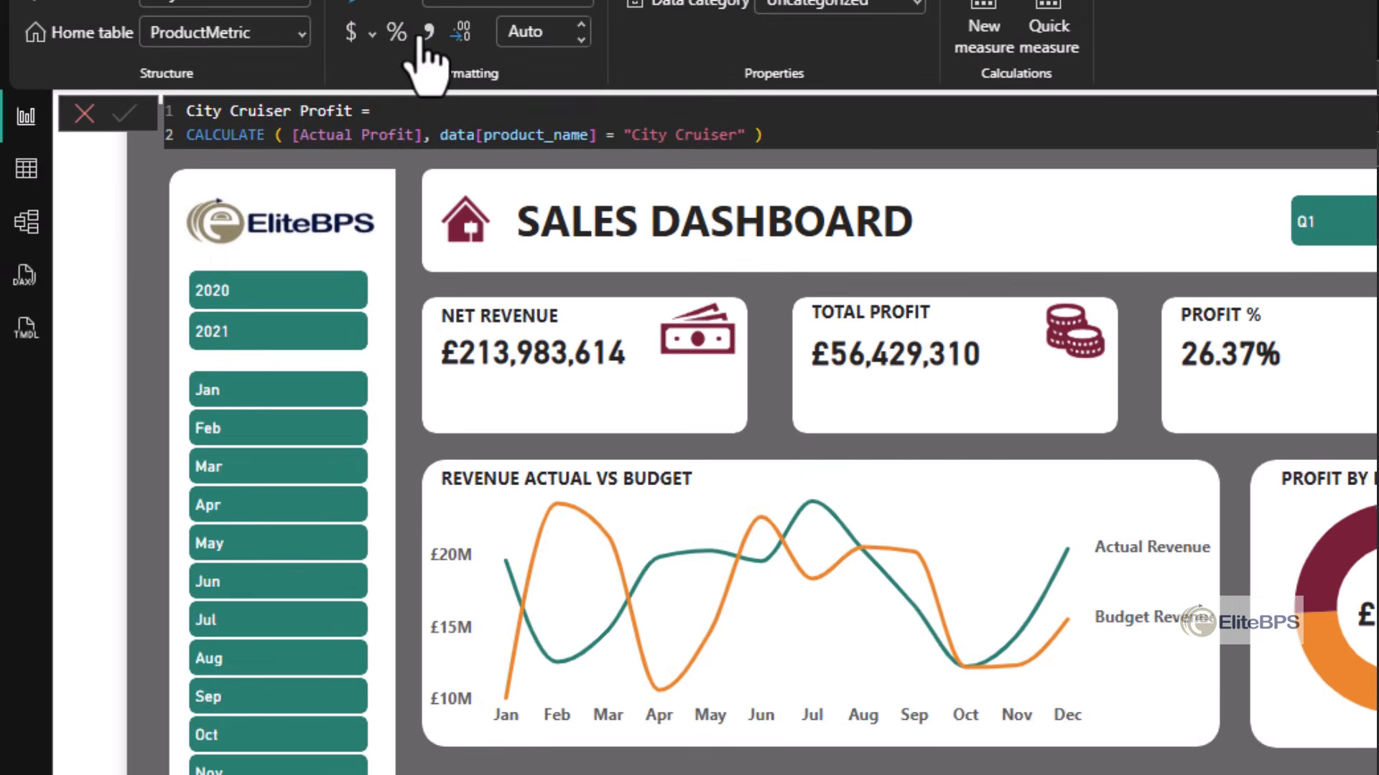
- Format the City Cruiser Profit measure as £ English (United Kingdom) currency with 0 decimal places
click(374, 34)
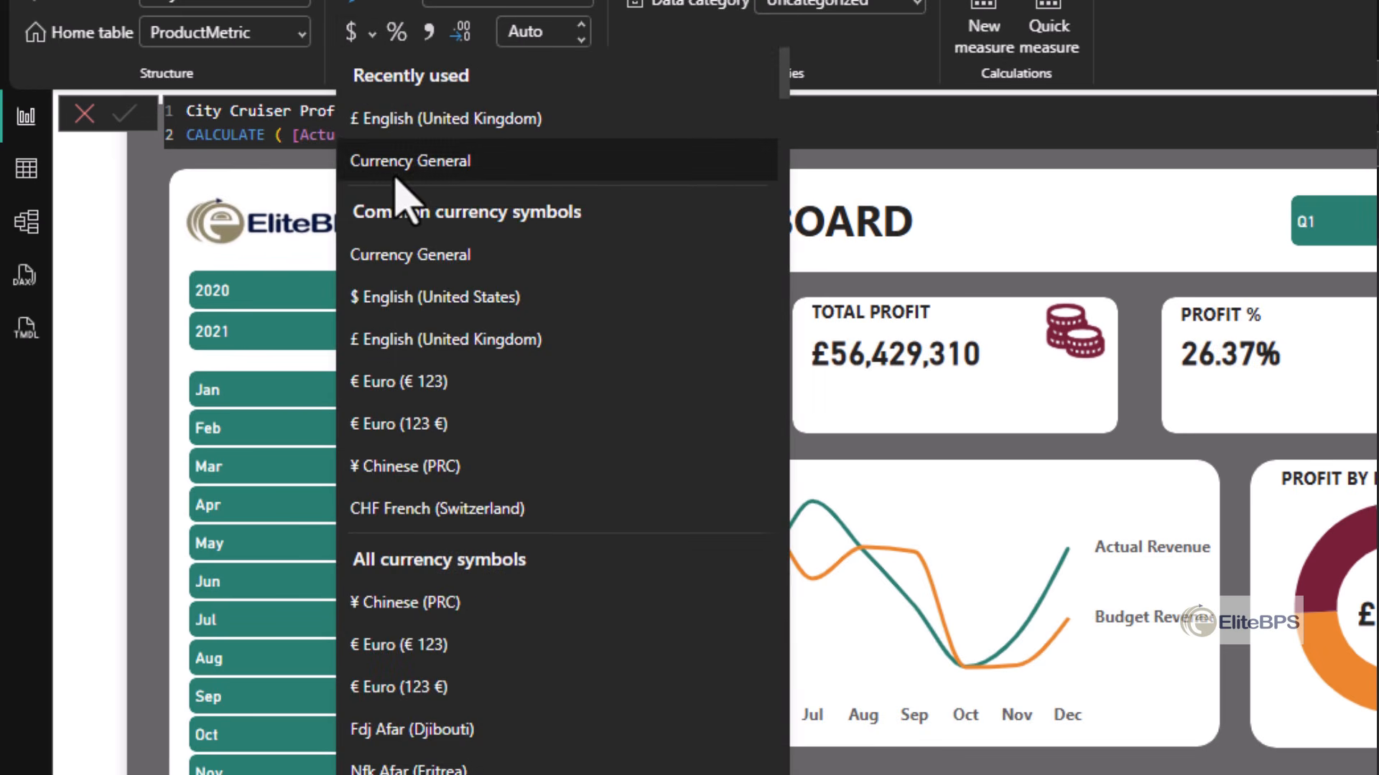
click(411, 122)
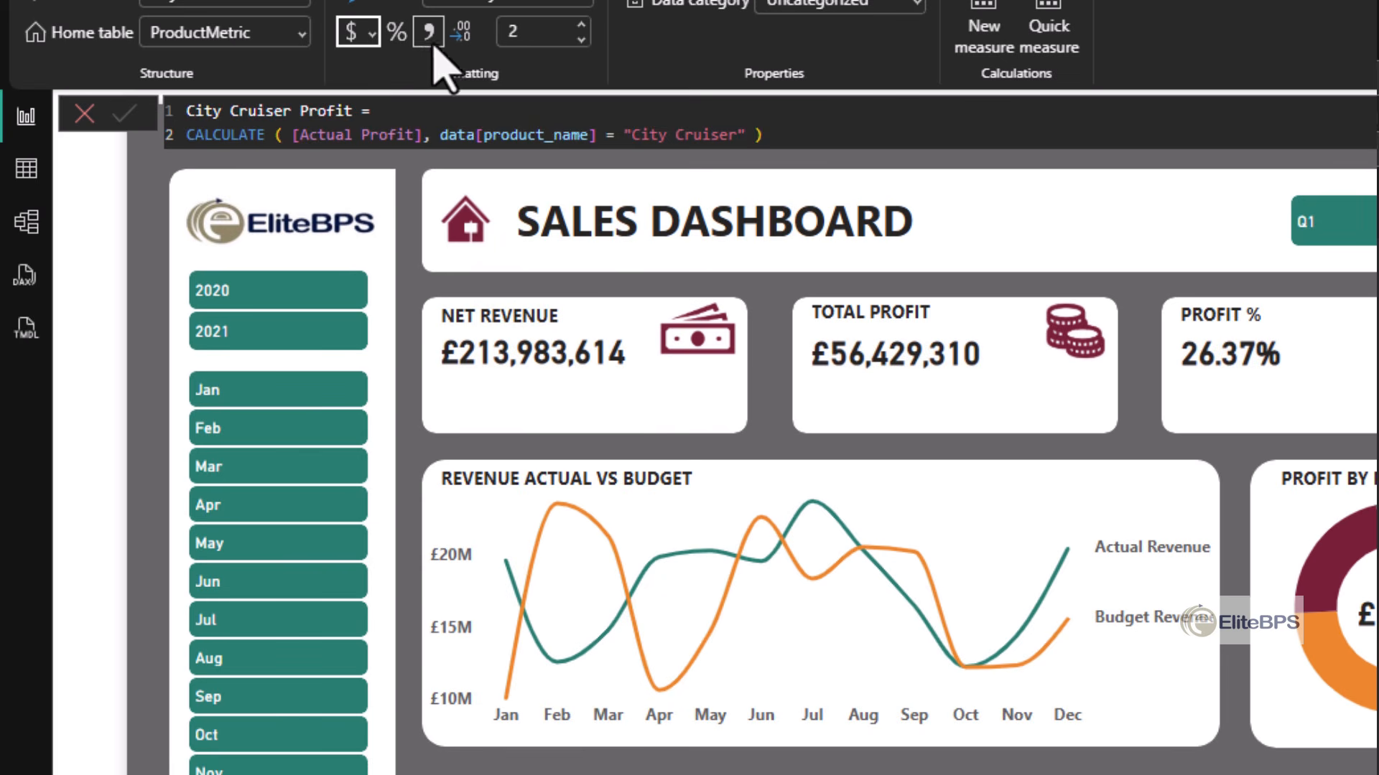
click(526, 36)
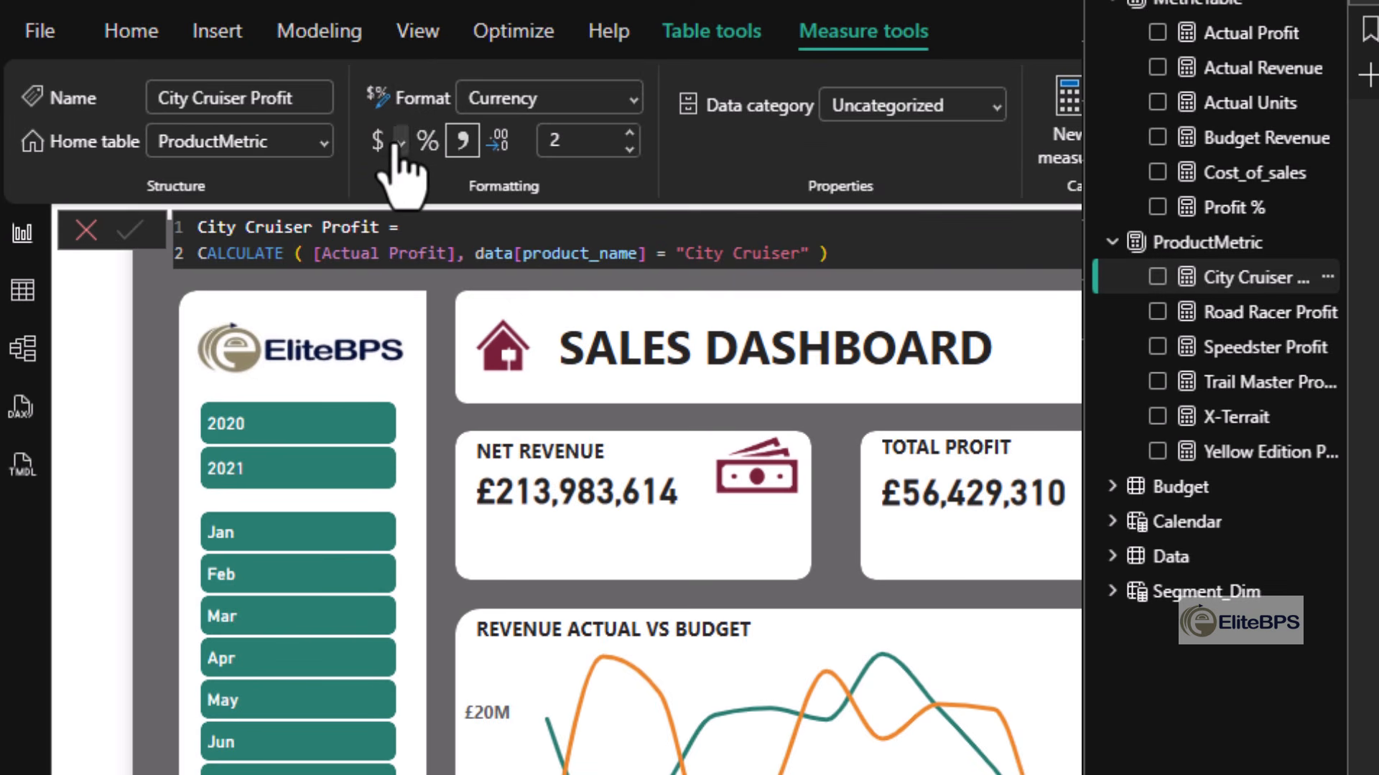
click(398, 144)
click(639, 233)
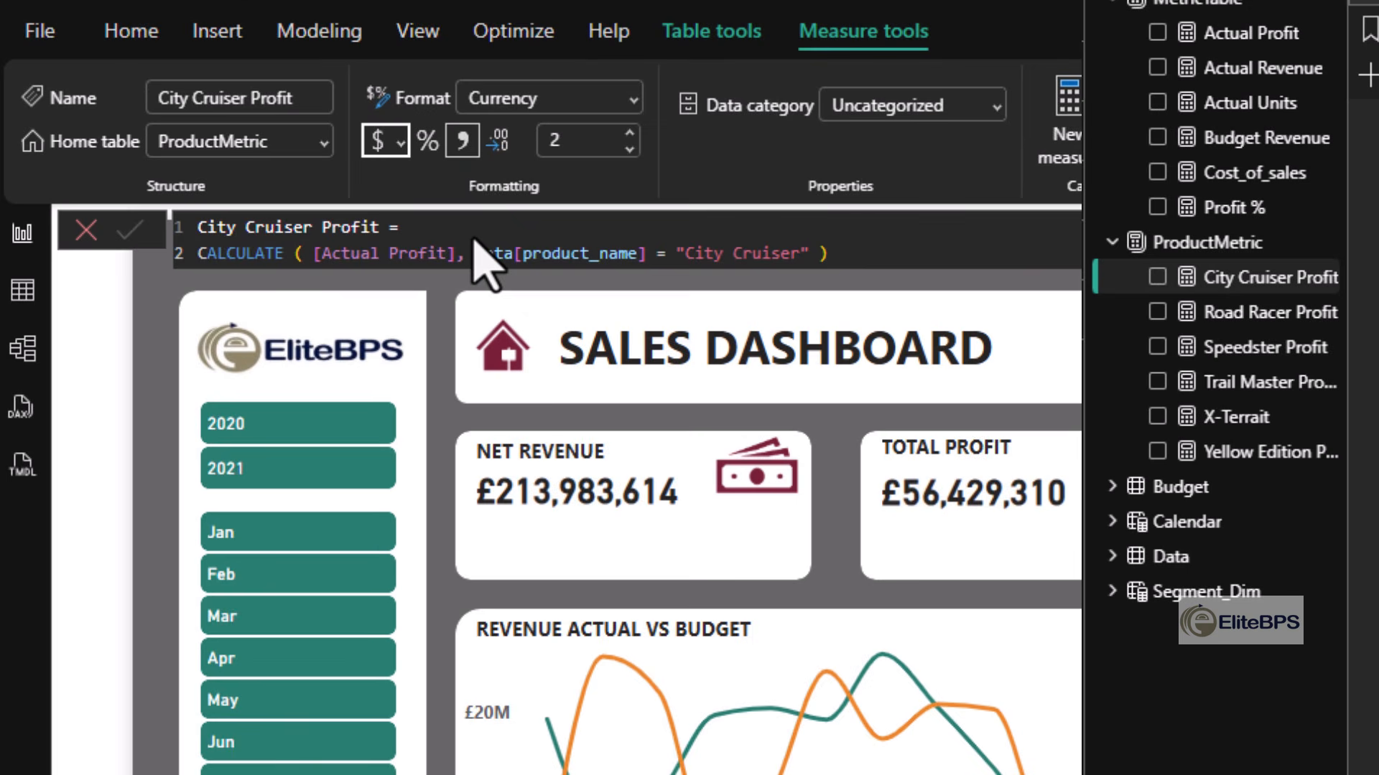
click(630, 149)
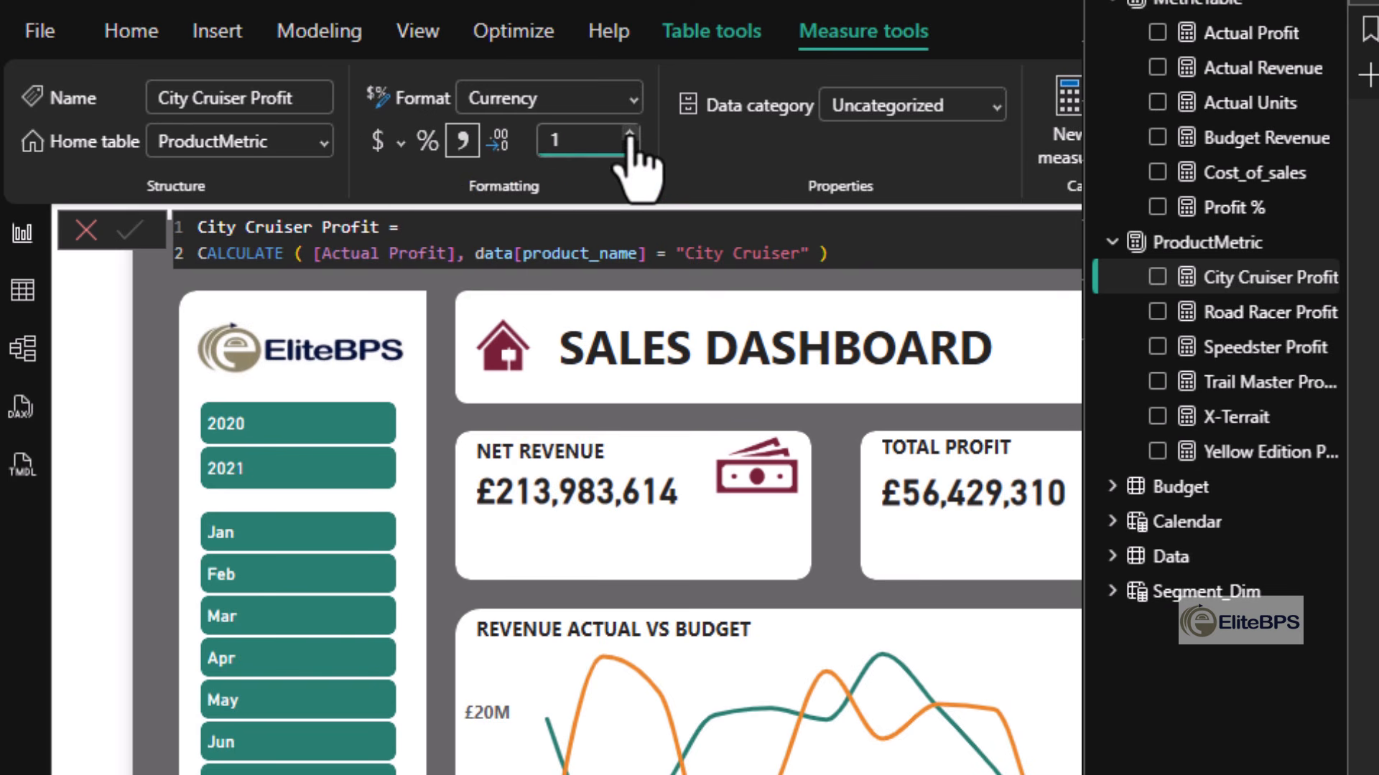
click(629, 133)
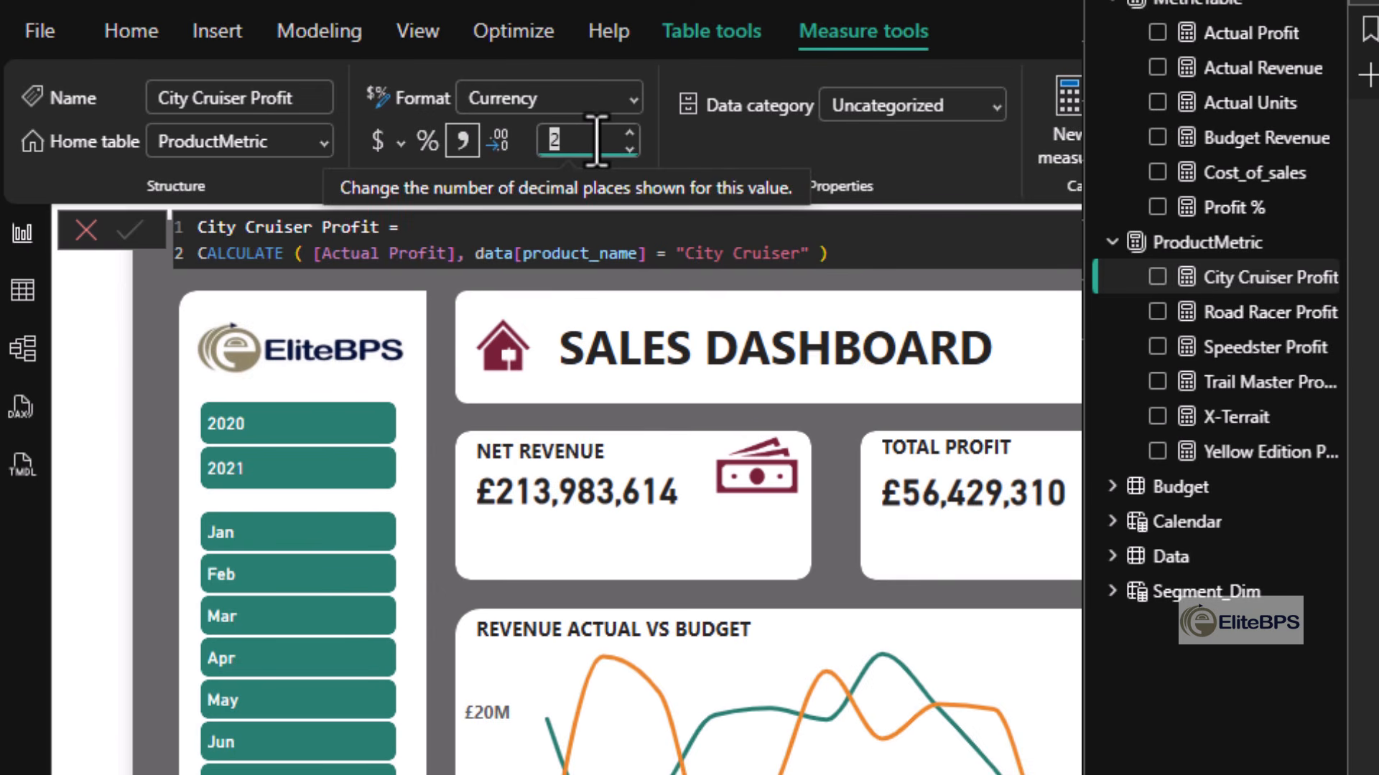
key(Return)
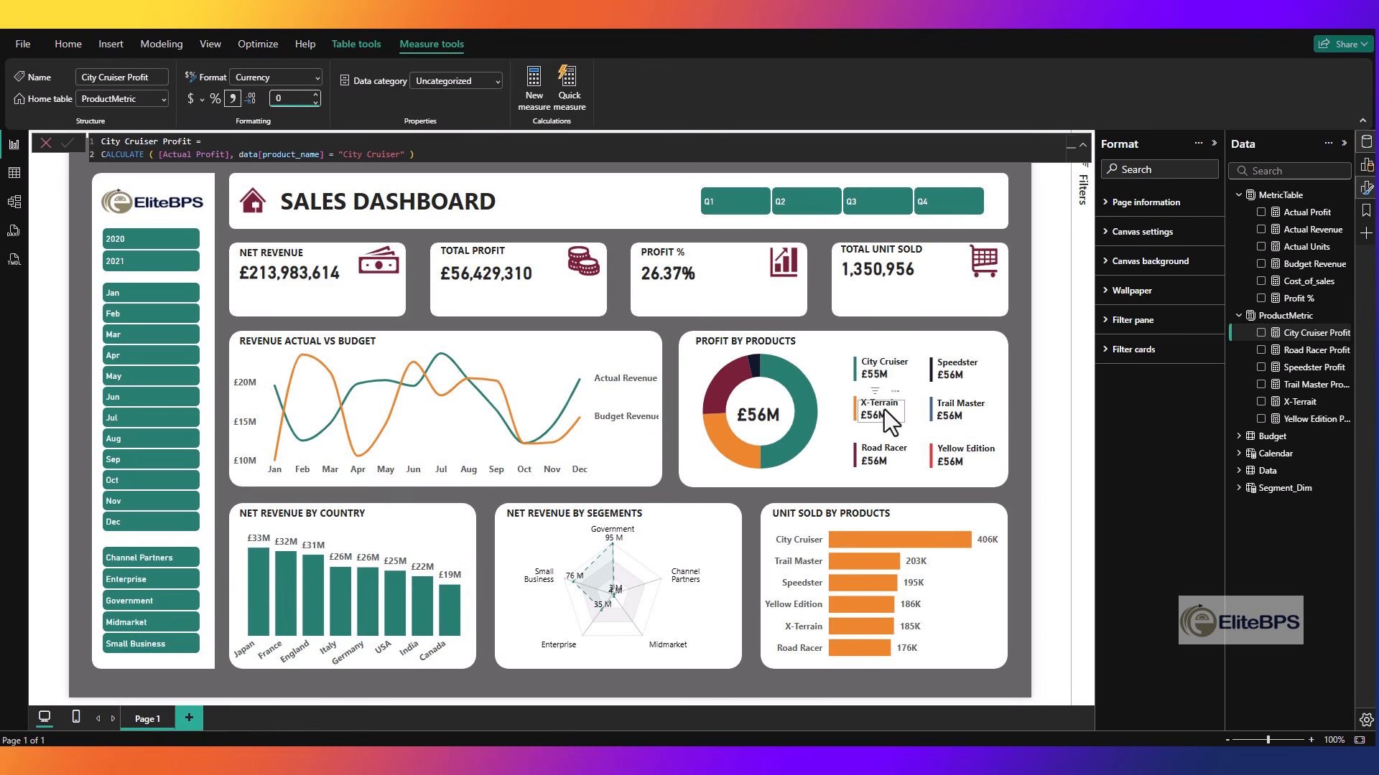
click(1062, 432)
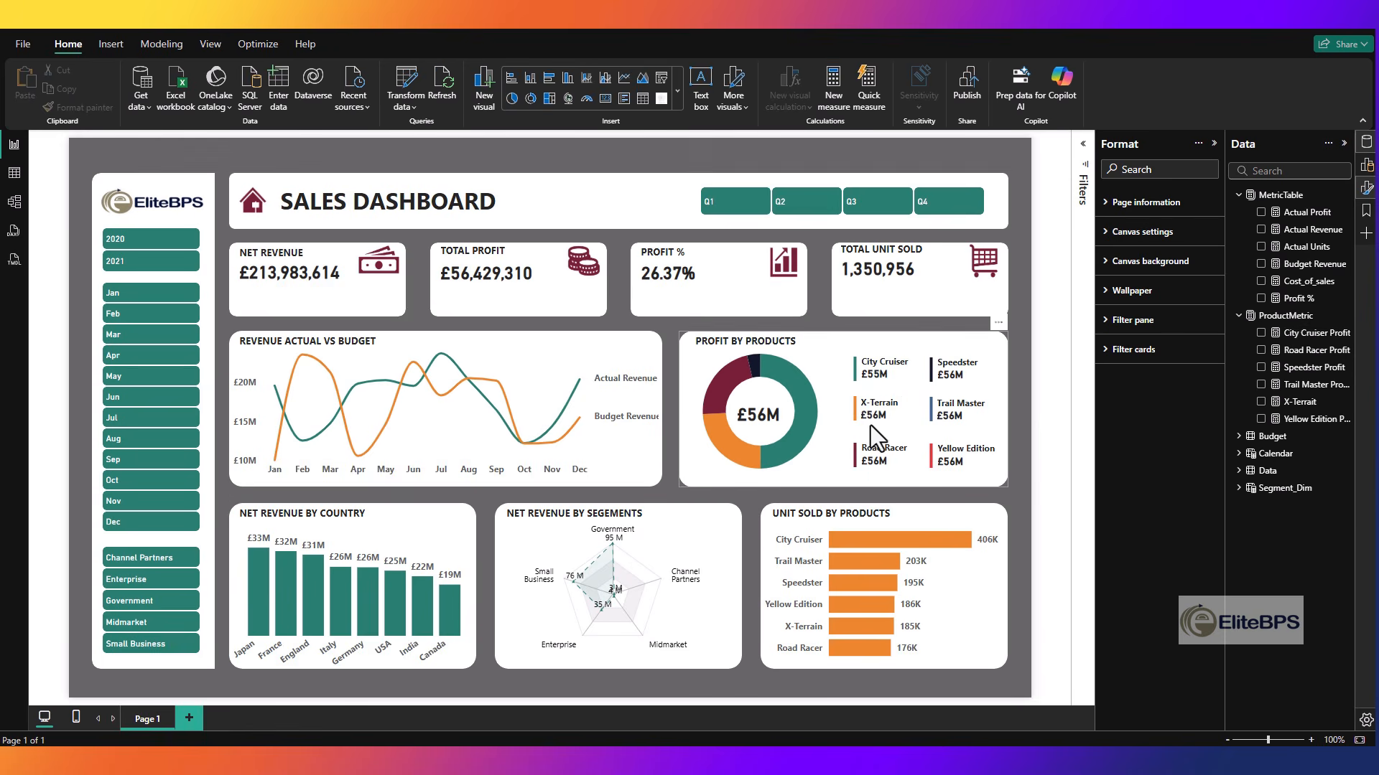
- Replace Actual Profit with the X-Terrait measure in the X-Terrain callout card and set its value font size to 12
click(872, 418)
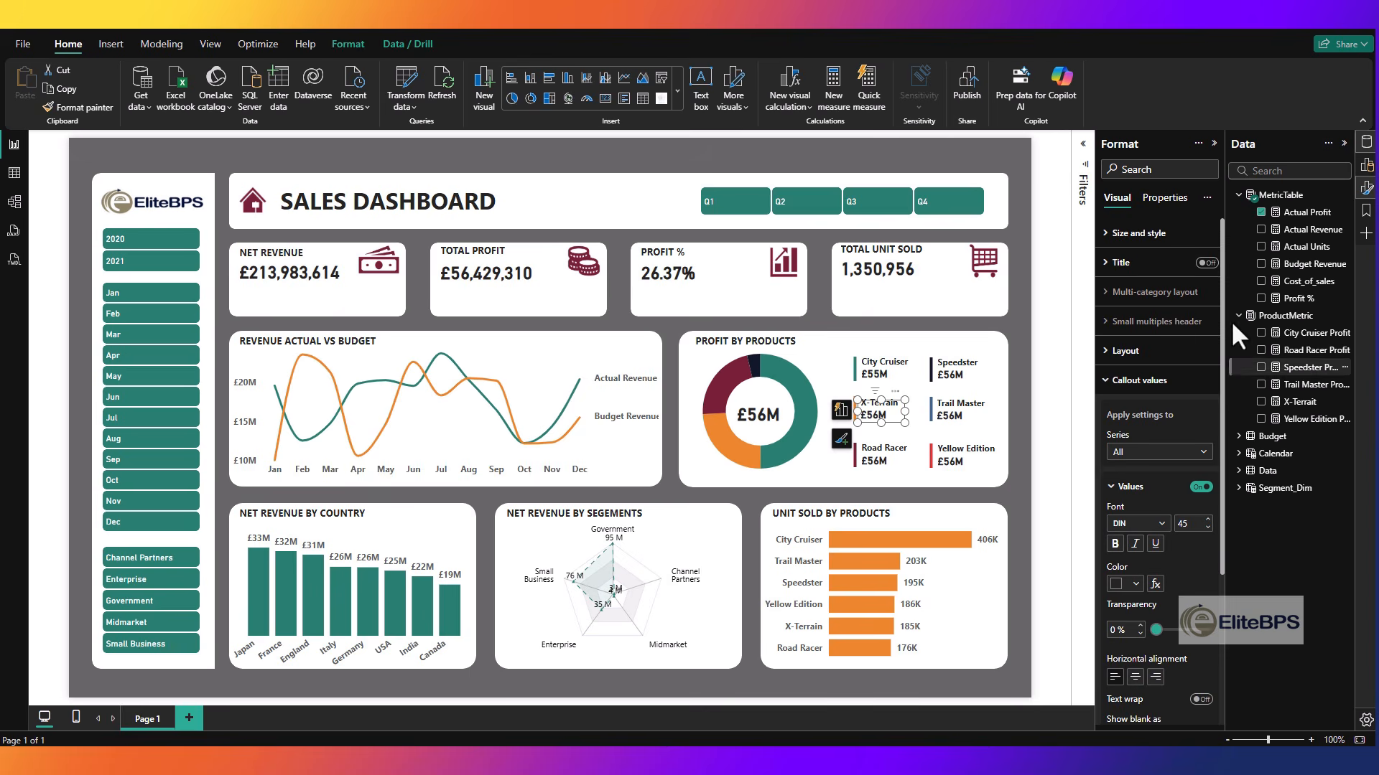
click(1262, 214)
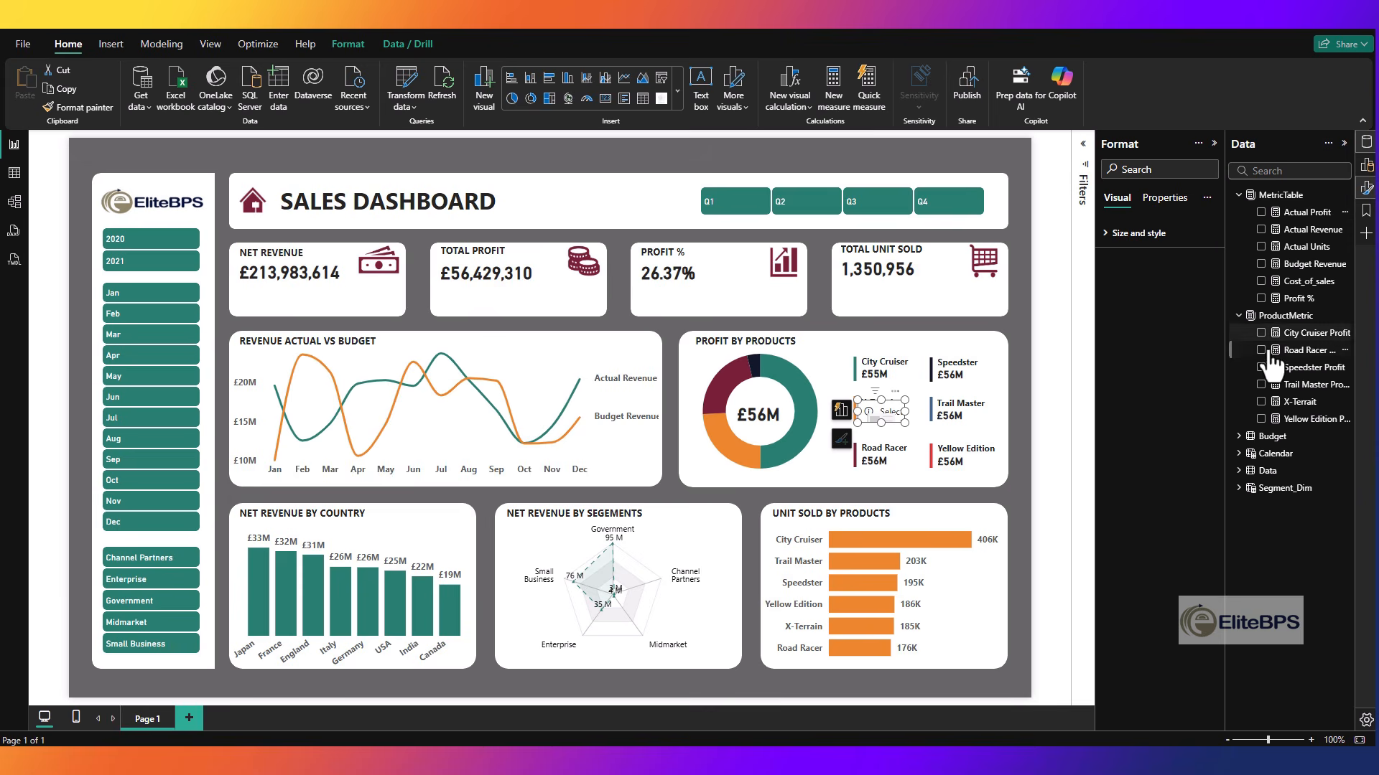
click(1261, 403)
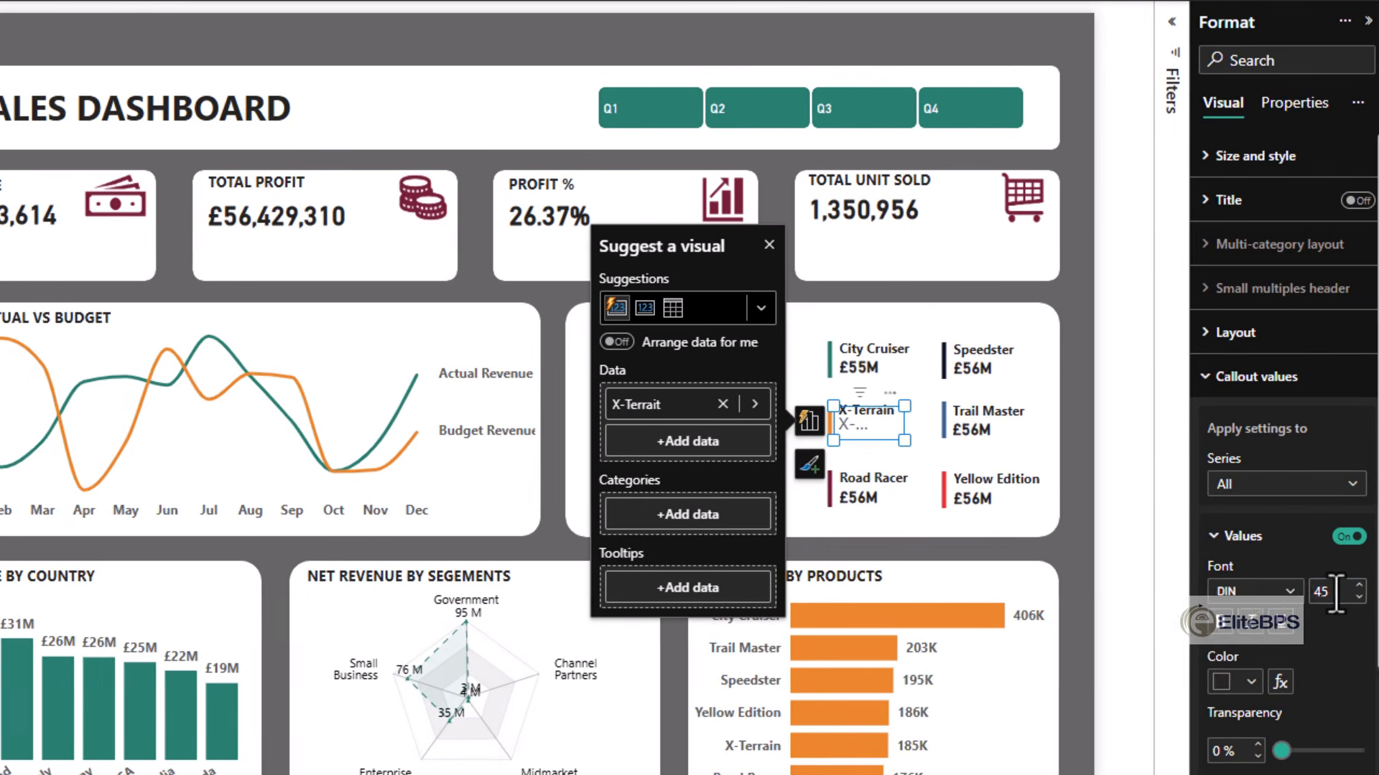
double_click(1335, 593)
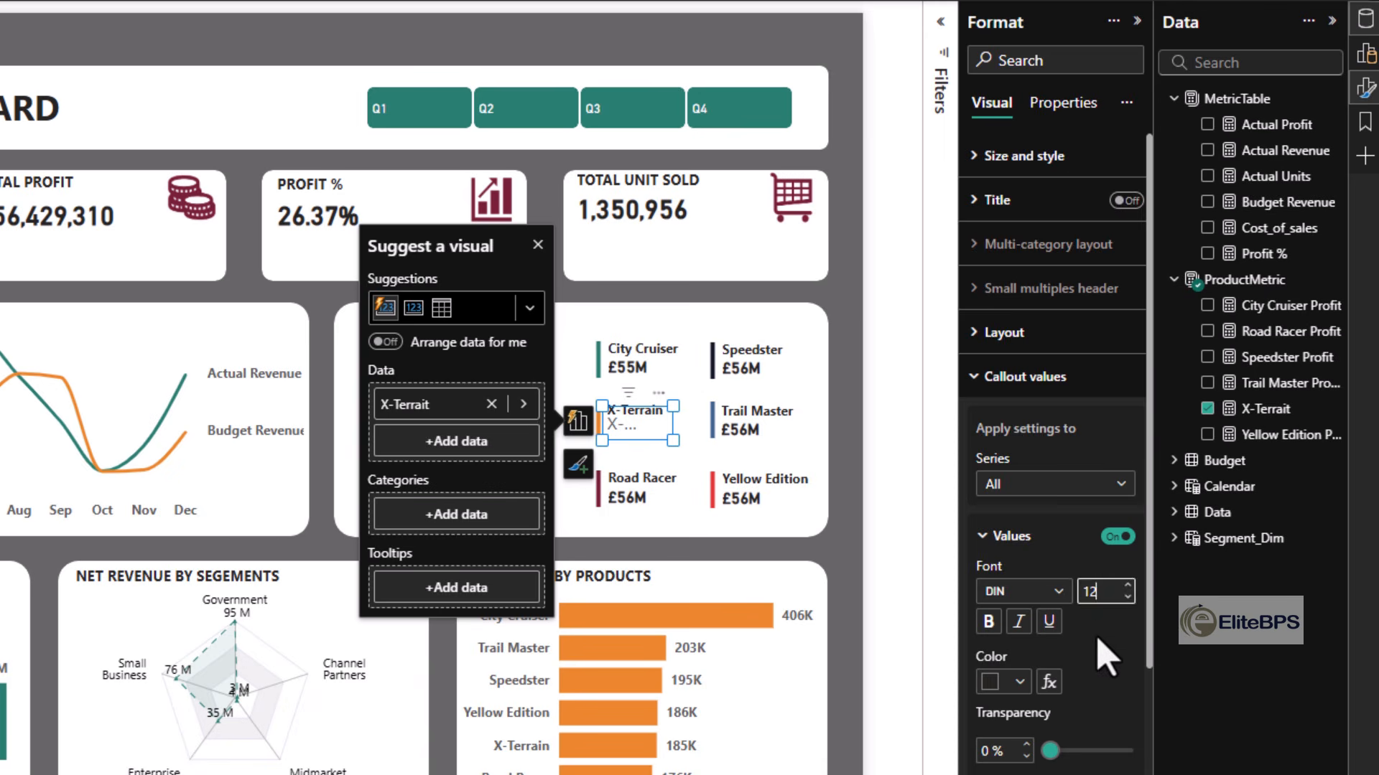
text(12)
scroll(1106, 657, down, 4)
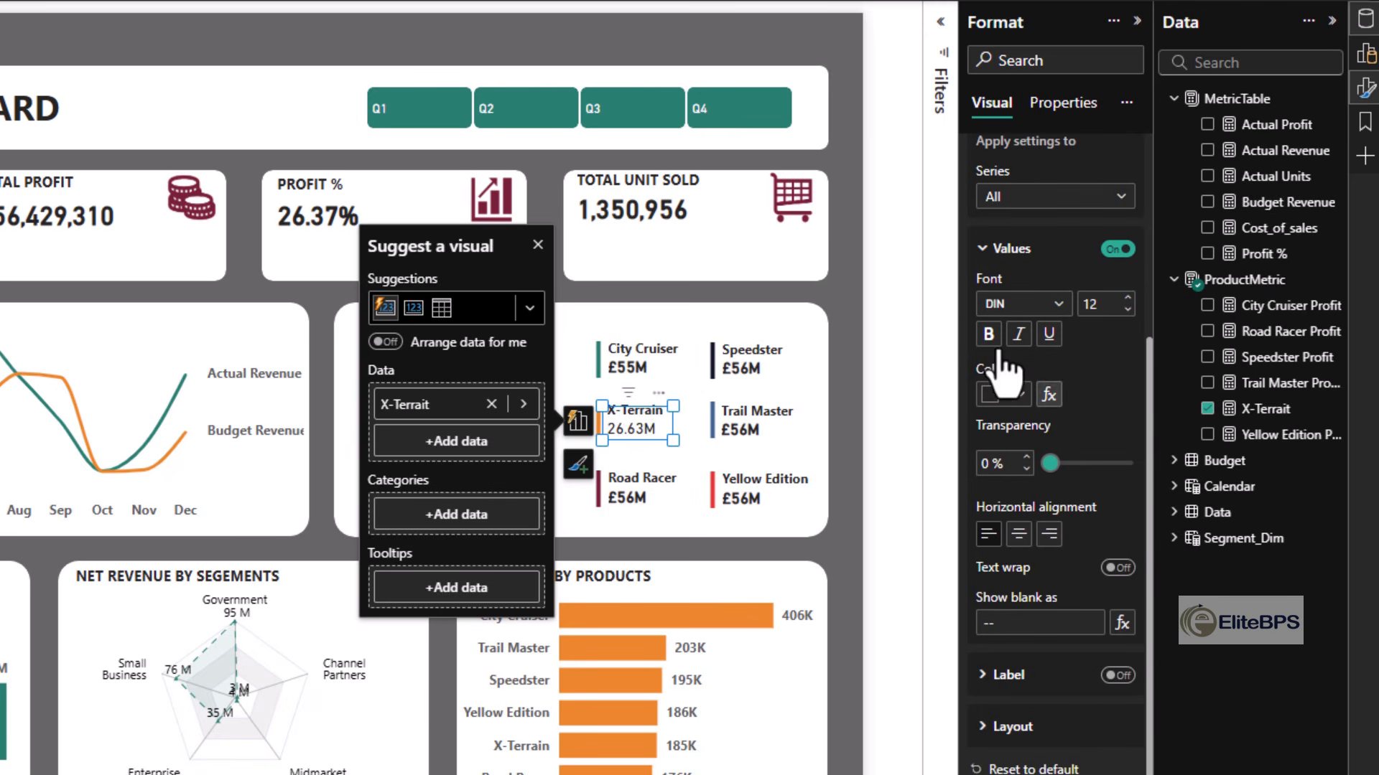
click(840, 542)
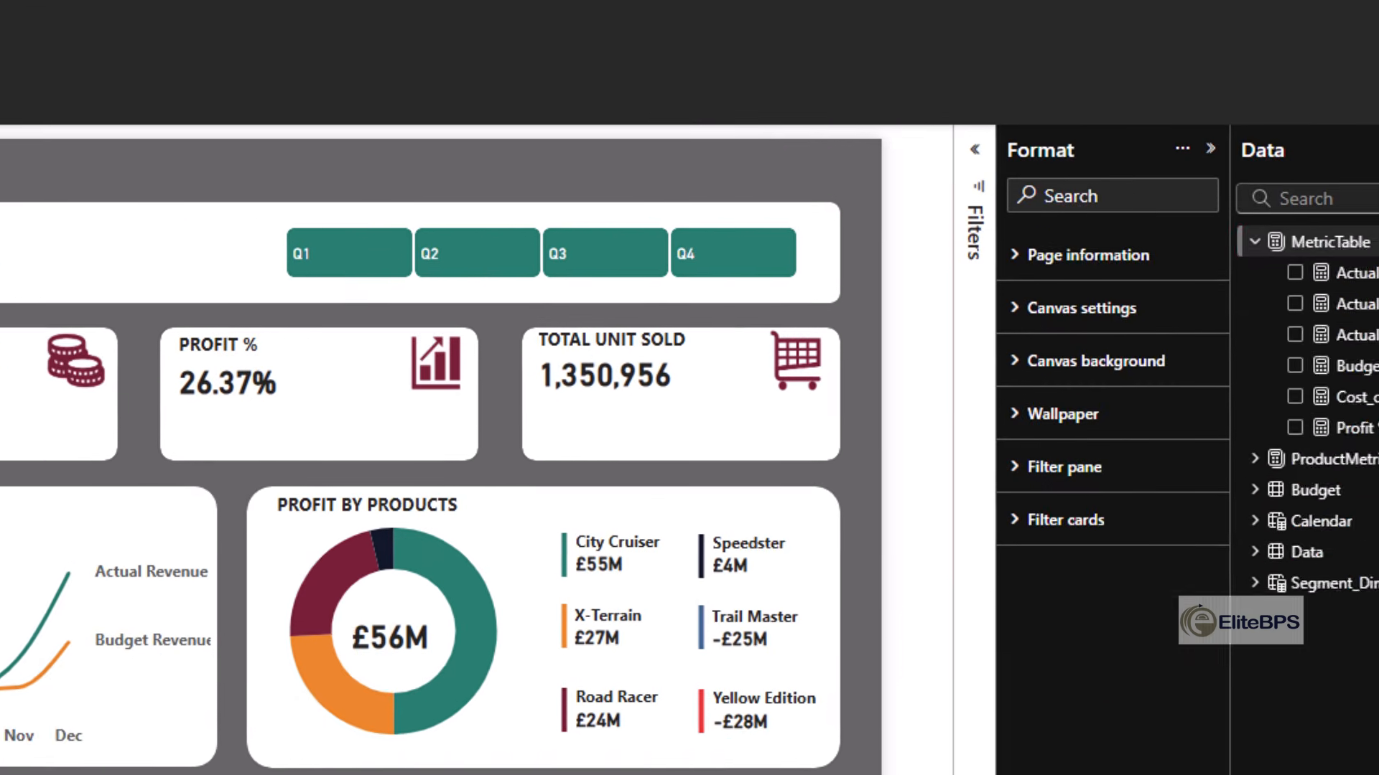
- Add the Budget Profit and Budget Units measures to MetricTable, with Budget Units = SUM ( 'budget'[Units] )
click(1322, 299)
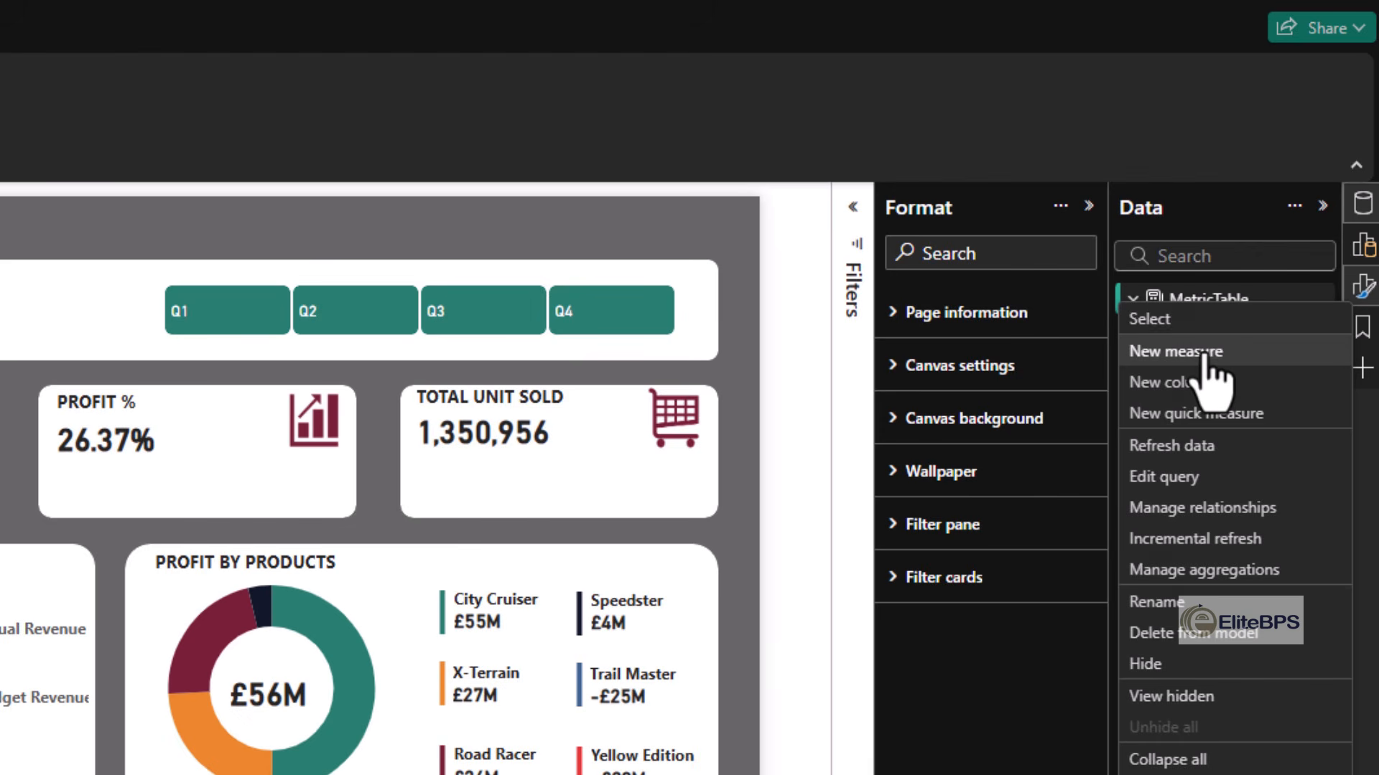
click(1206, 352)
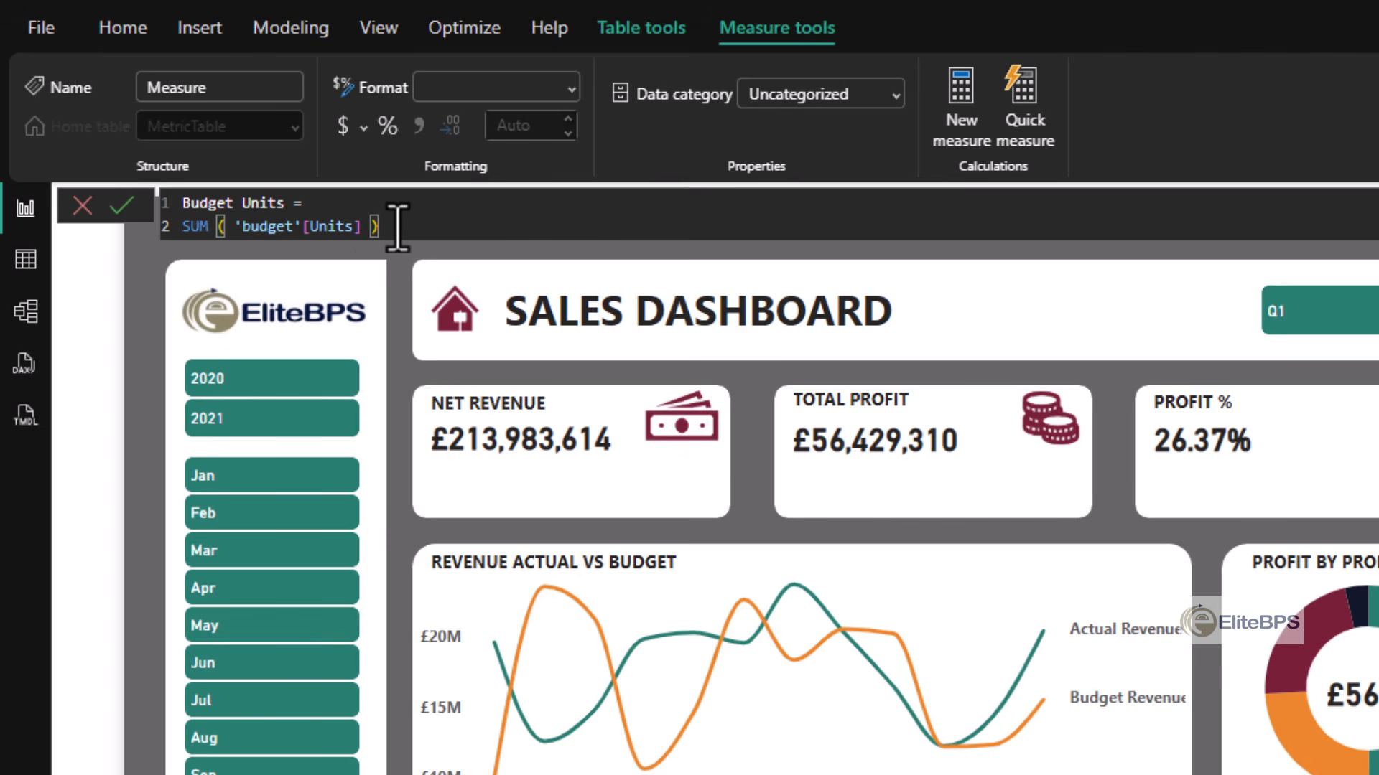
key(Return)
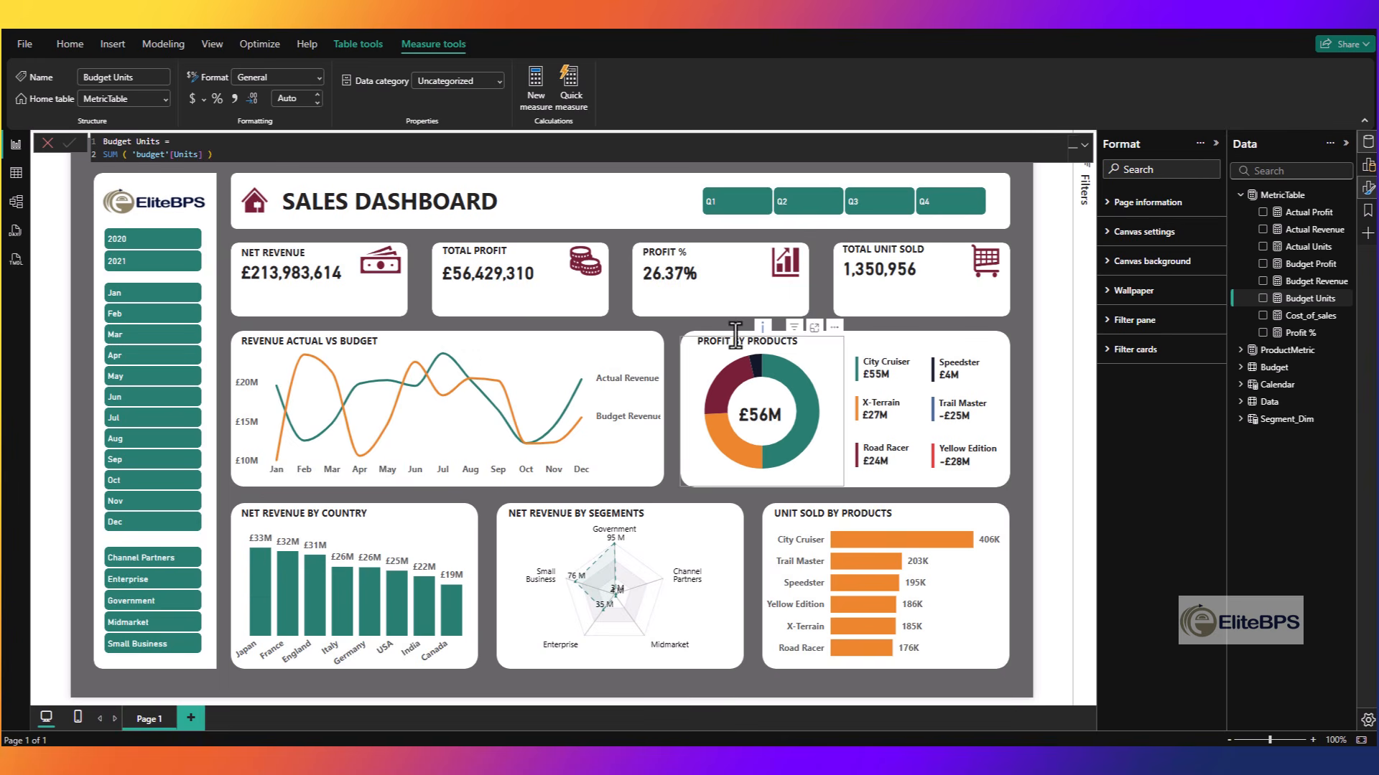
- Create and load a new manually entered table named VarianceMetricTable
click(71, 47)
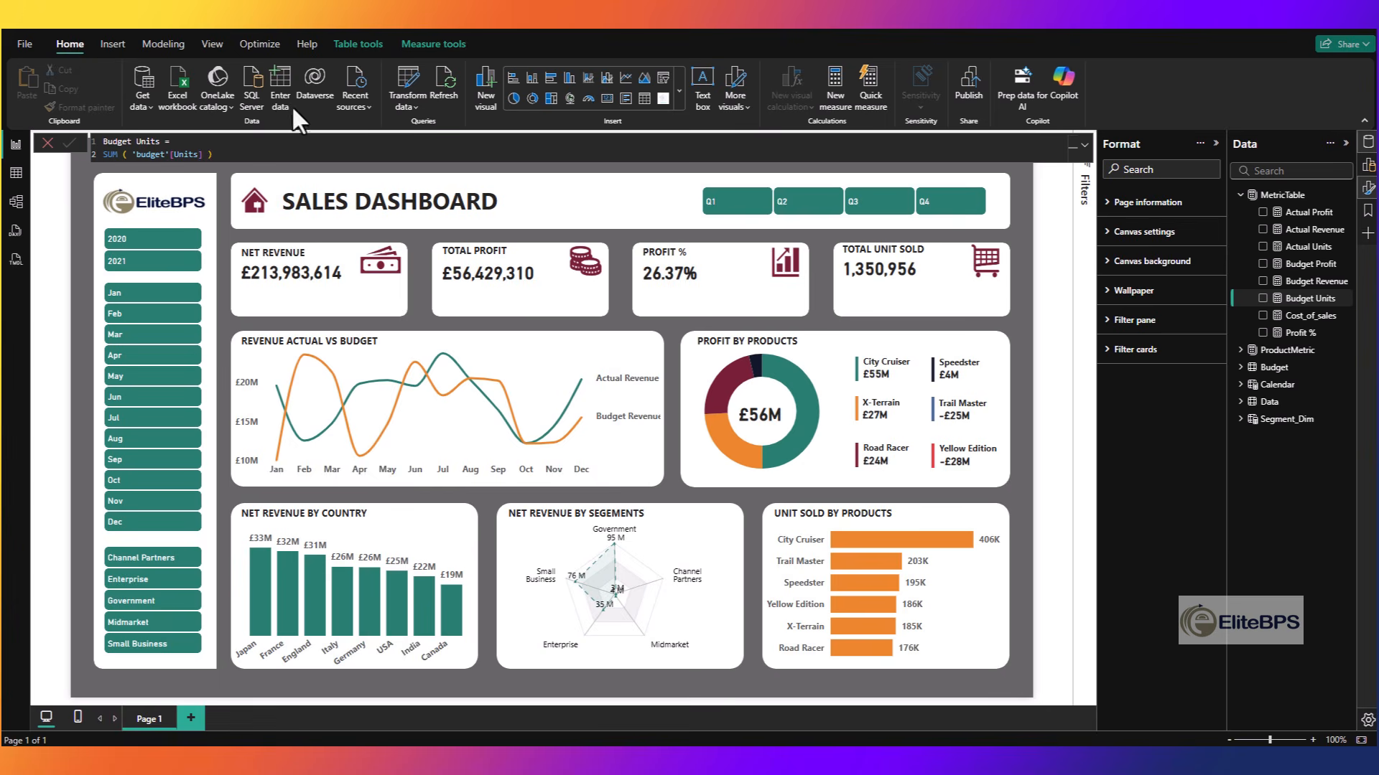
click(281, 101)
text(VarianceMetric)
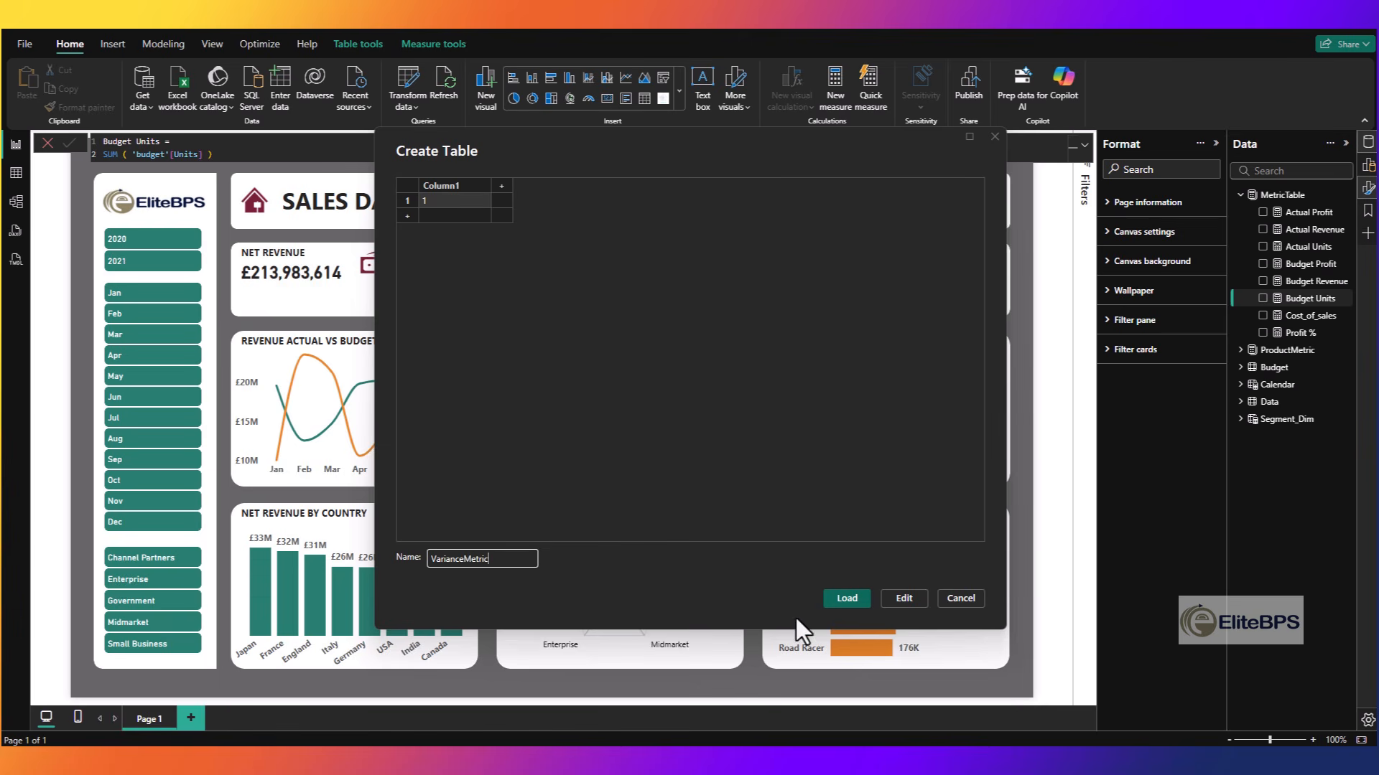
text(Table)
click(846, 600)
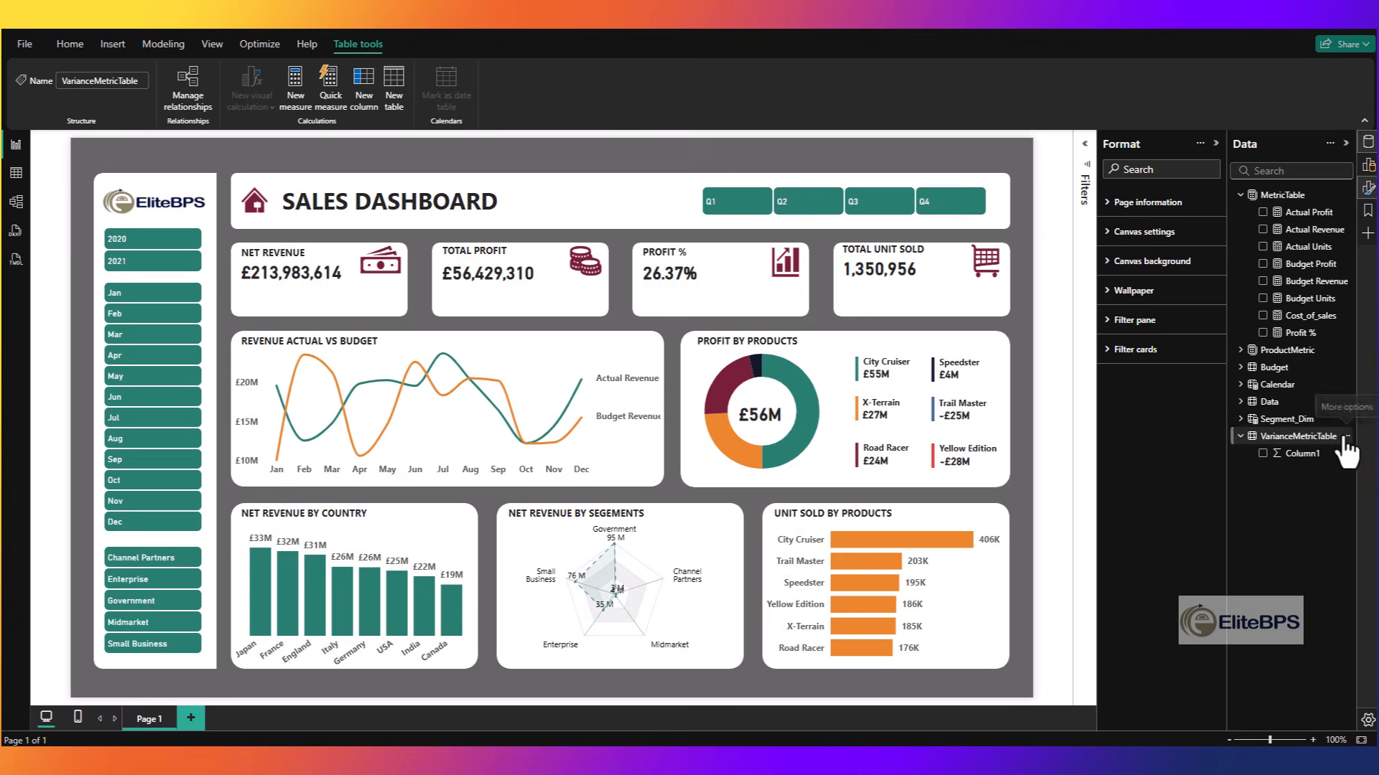
- Create VarianceMetricTable measures Revenue Var %, Profit Var % and Units Var %, using DIVIDE on actual minus budget over budget
click(1347, 435)
key(Escape)
text(Revenue Var % = DIVIDE( [Actual Revenue] - [Budget Revenue], [Budget Revenue] ))
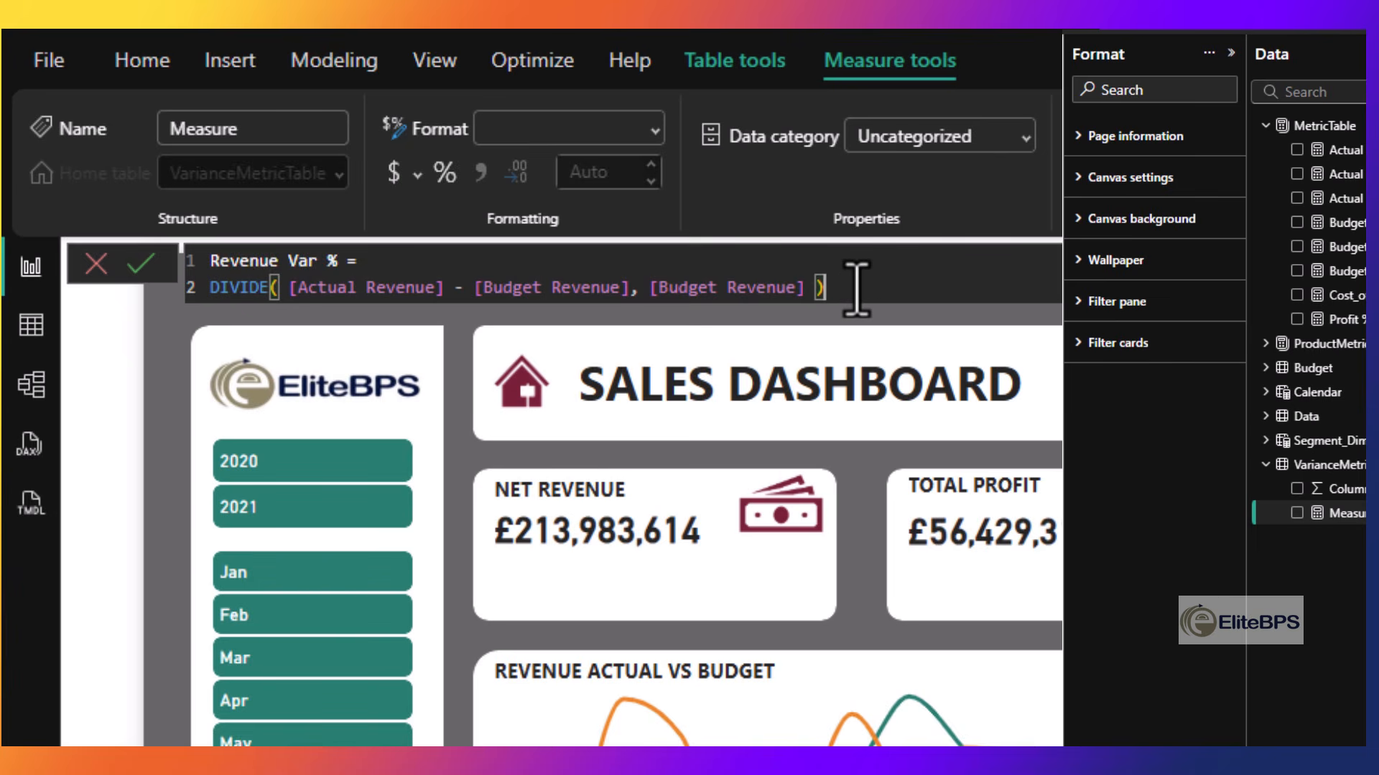
key(Return)
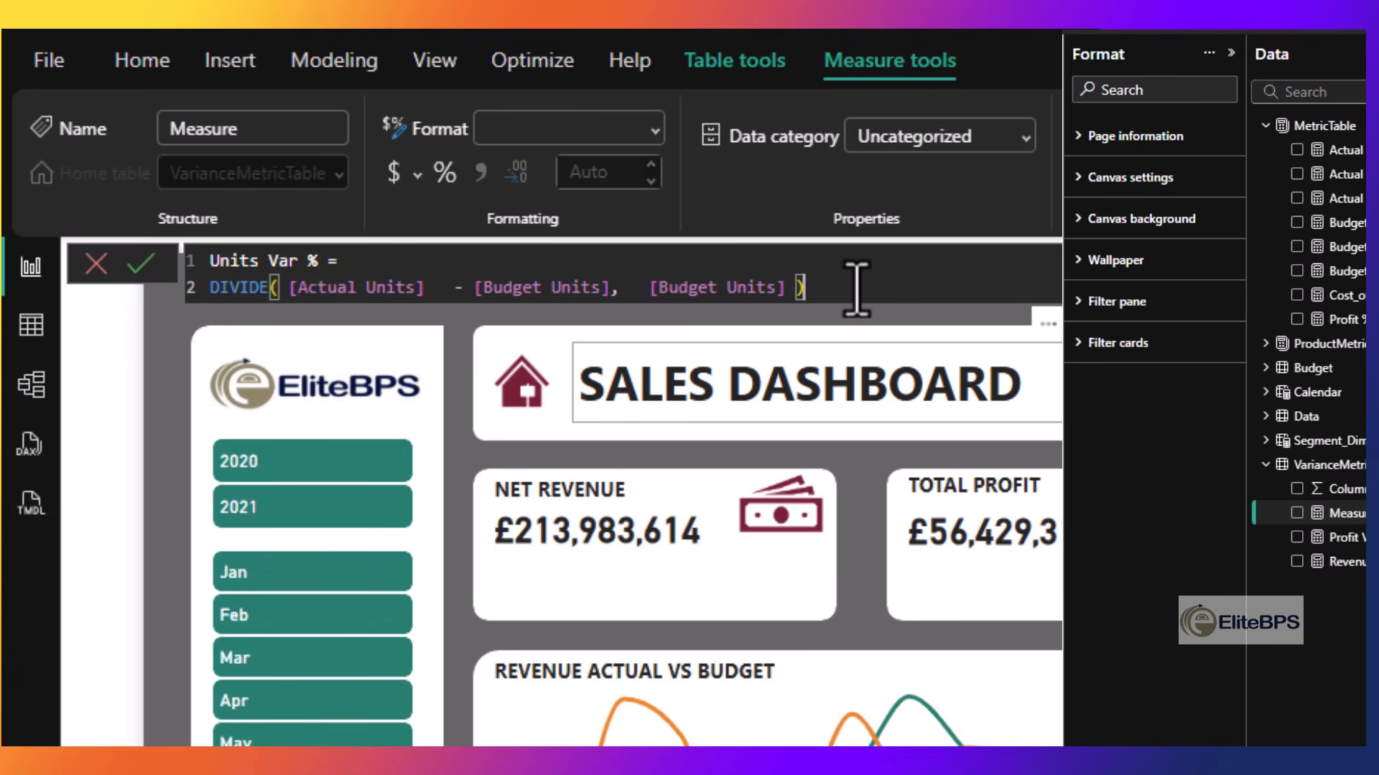
key(Return)
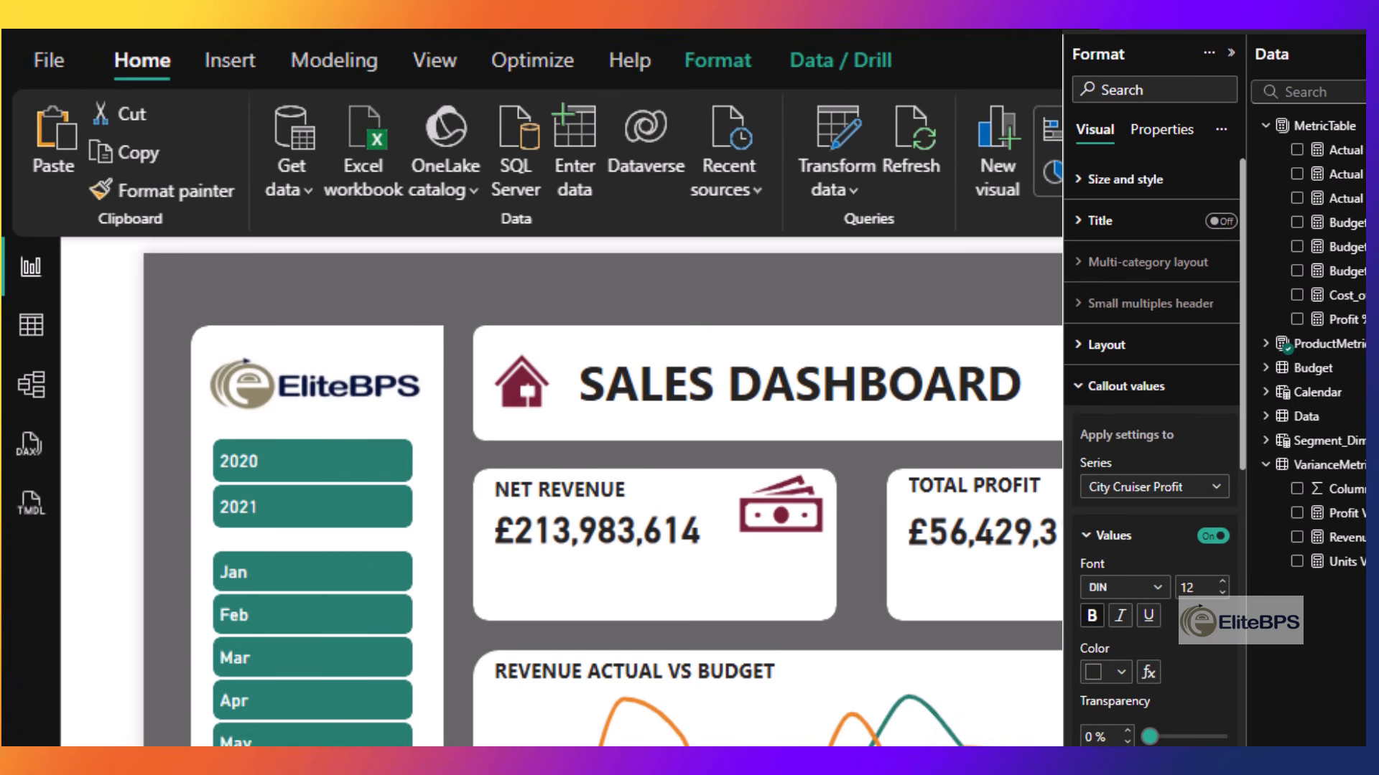
- Place the copied City Cruiser callout card under the Net Revenue value and make it show Revenue Var % at font size 12
drag(560, 739, 553, 594)
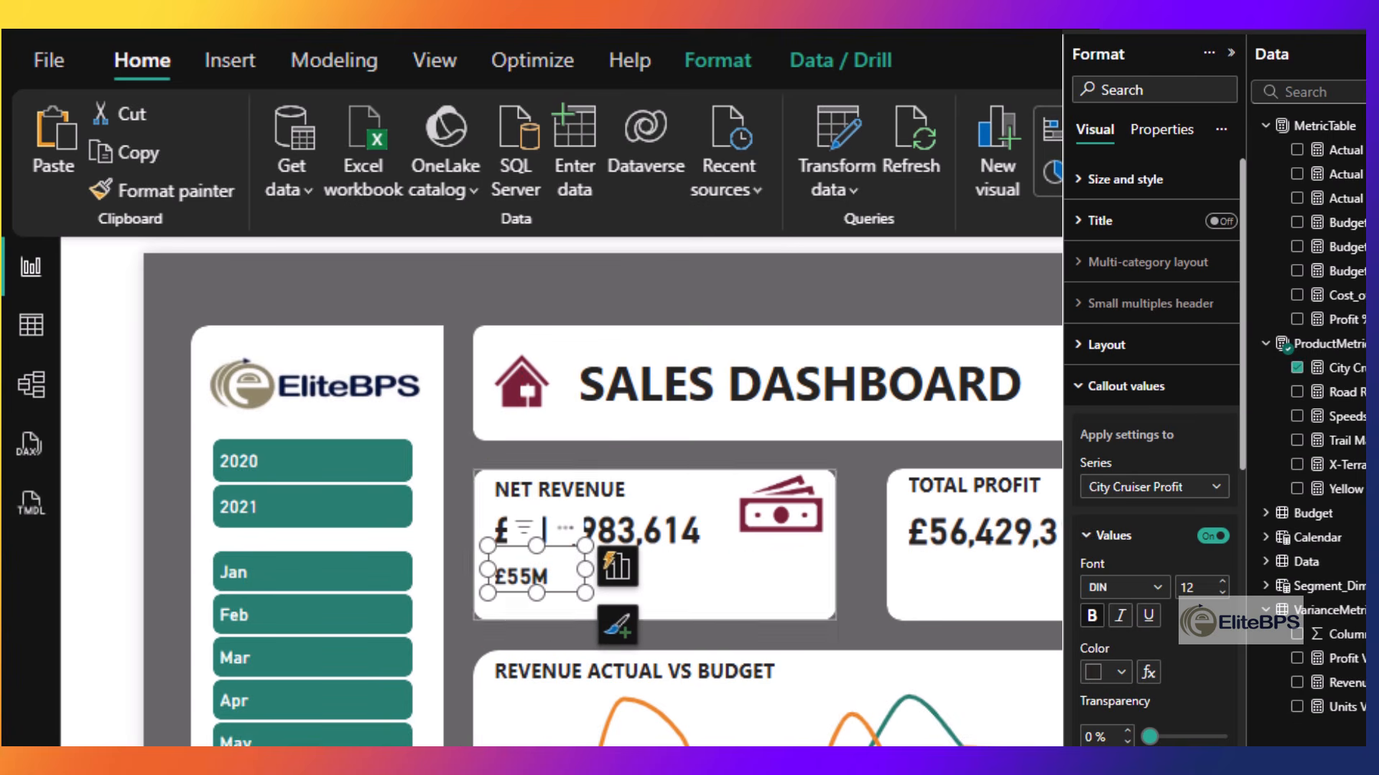
click(1317, 345)
click(1297, 368)
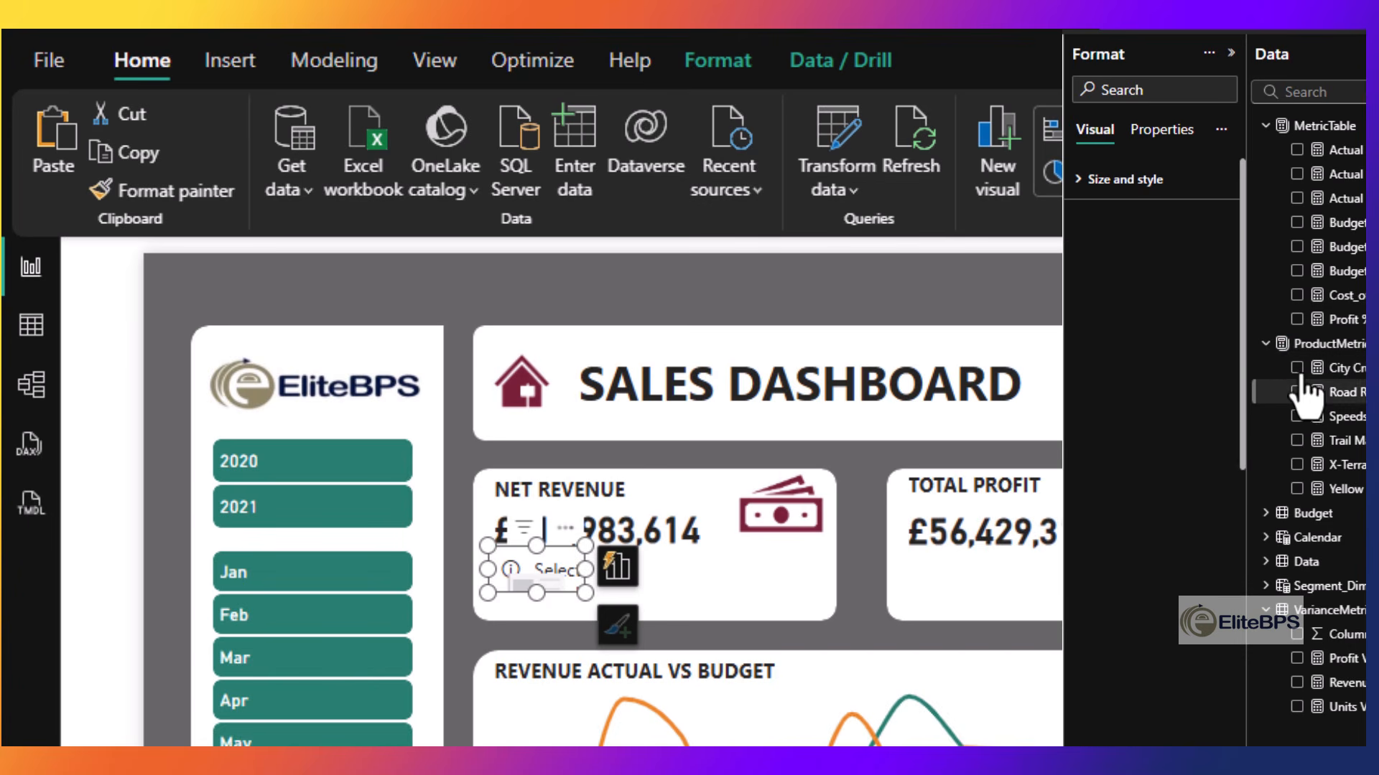
click(1296, 683)
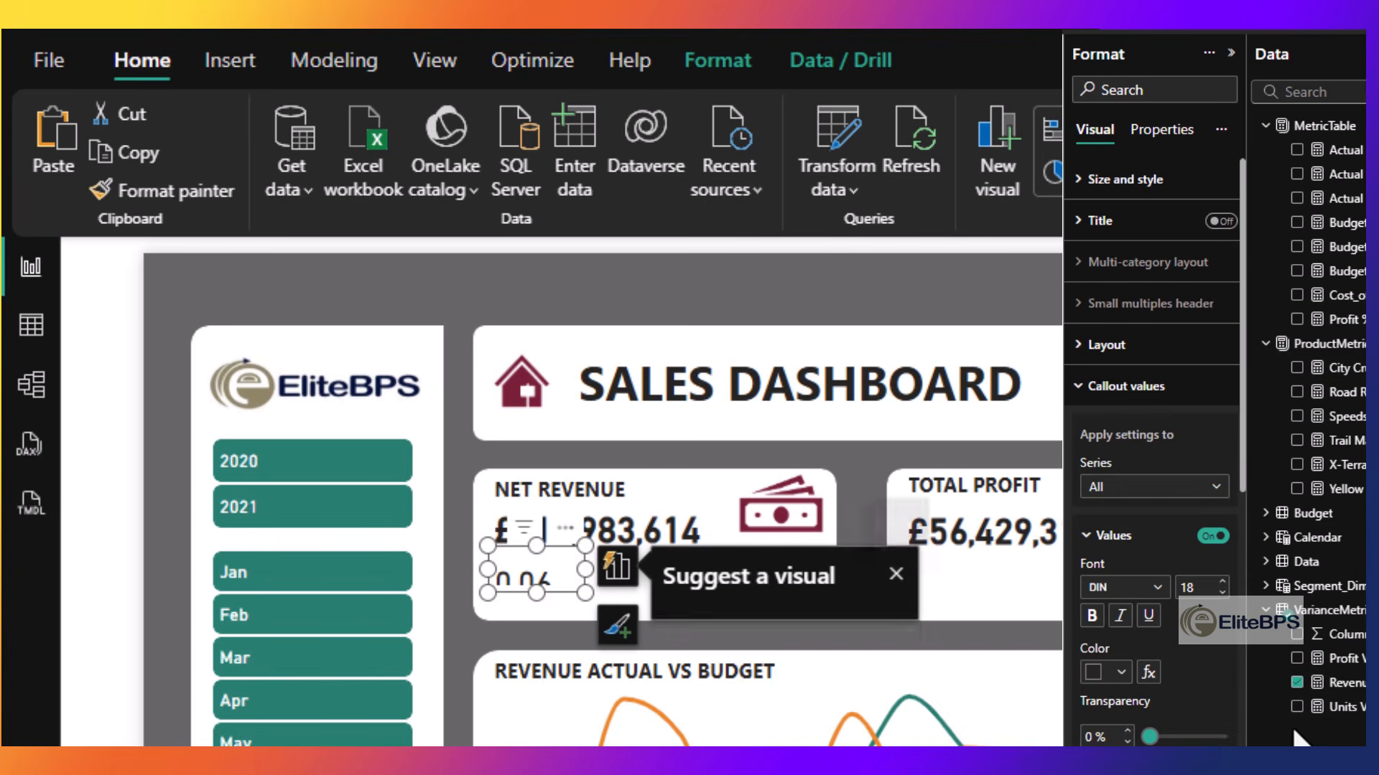
click(1196, 589)
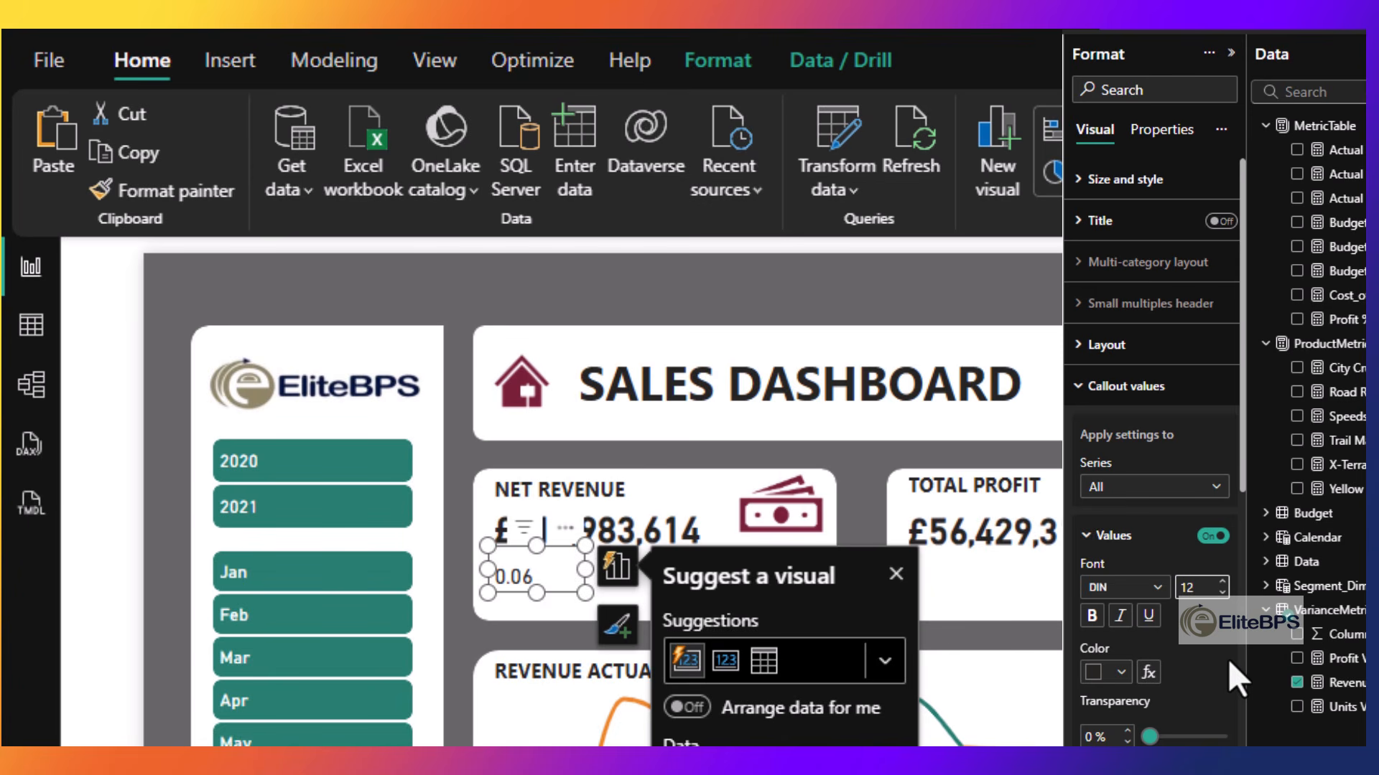
text(12)
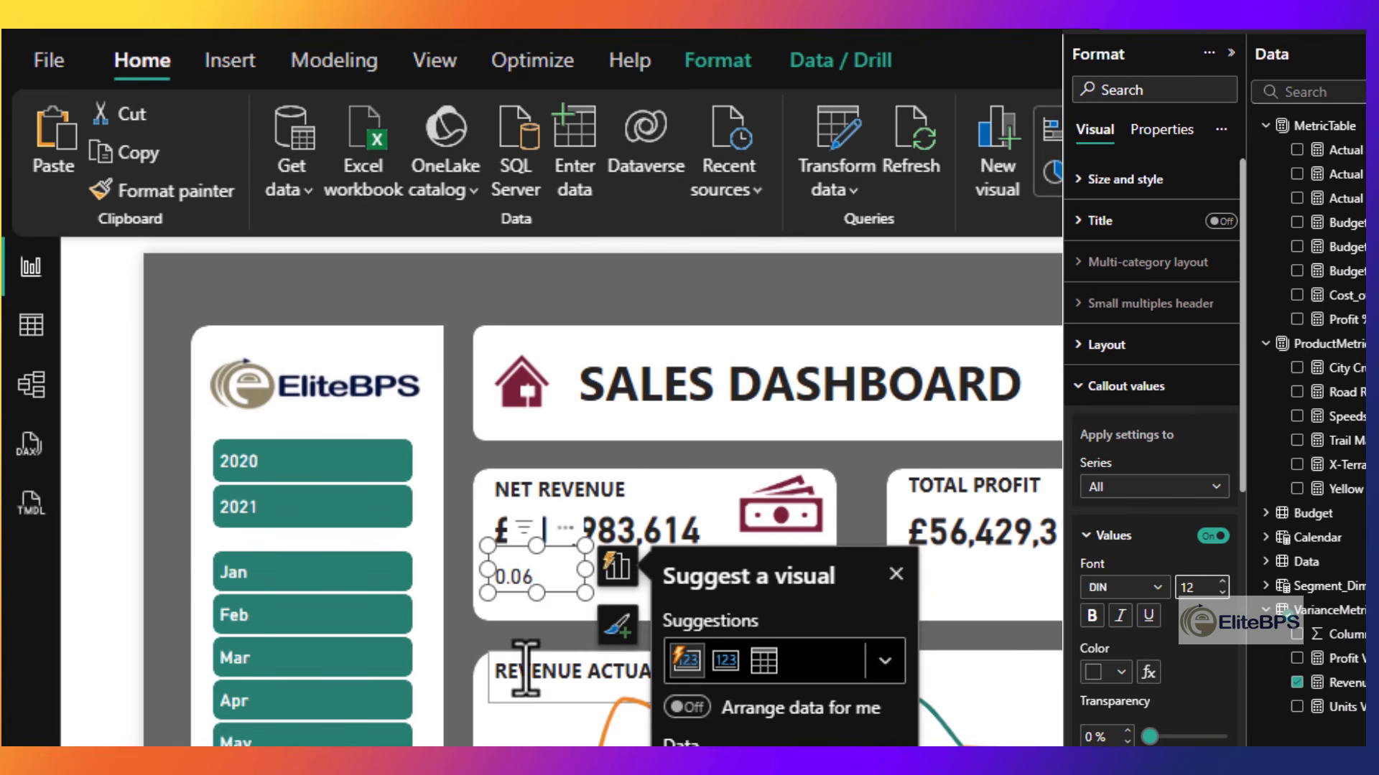
- Format the Revenue Var % measure as a percentage, trying 1 decimal place before setting 2
click(1335, 682)
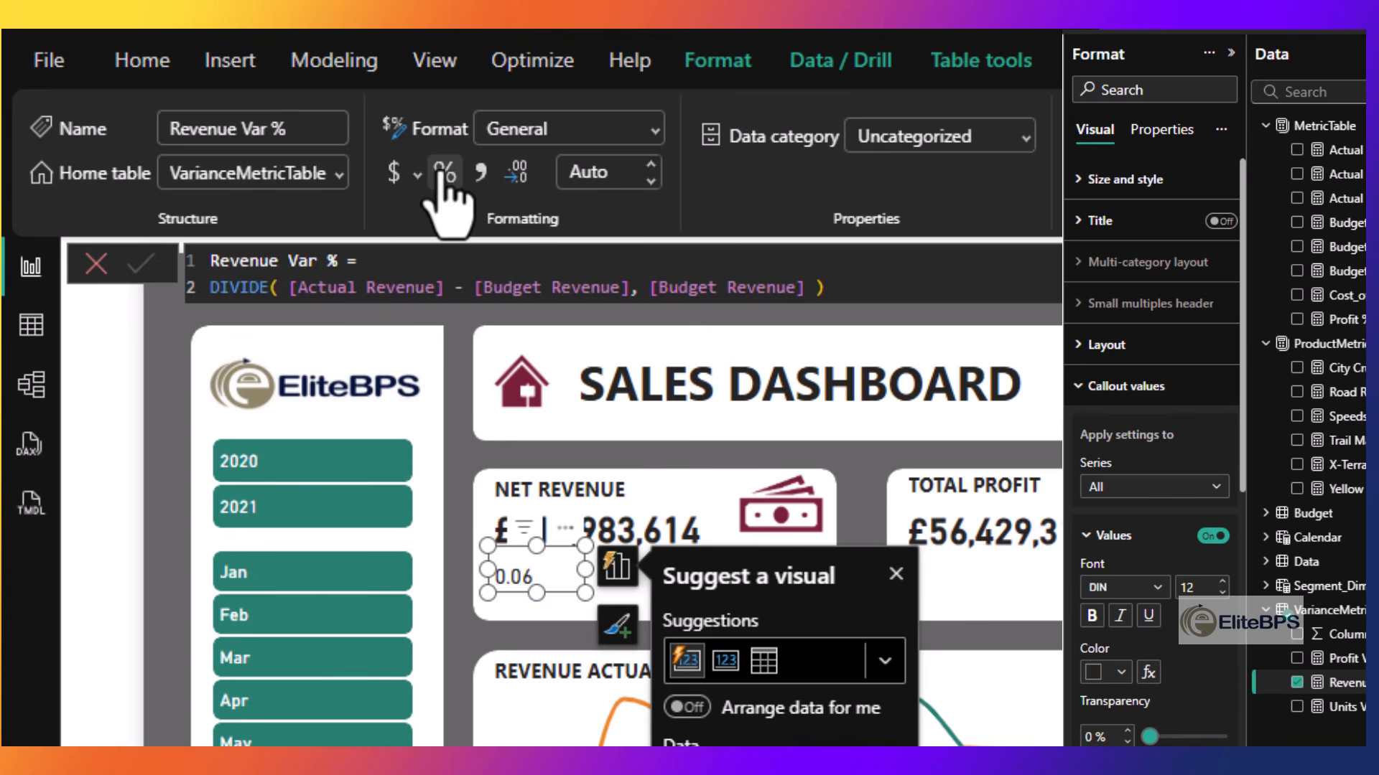
click(445, 173)
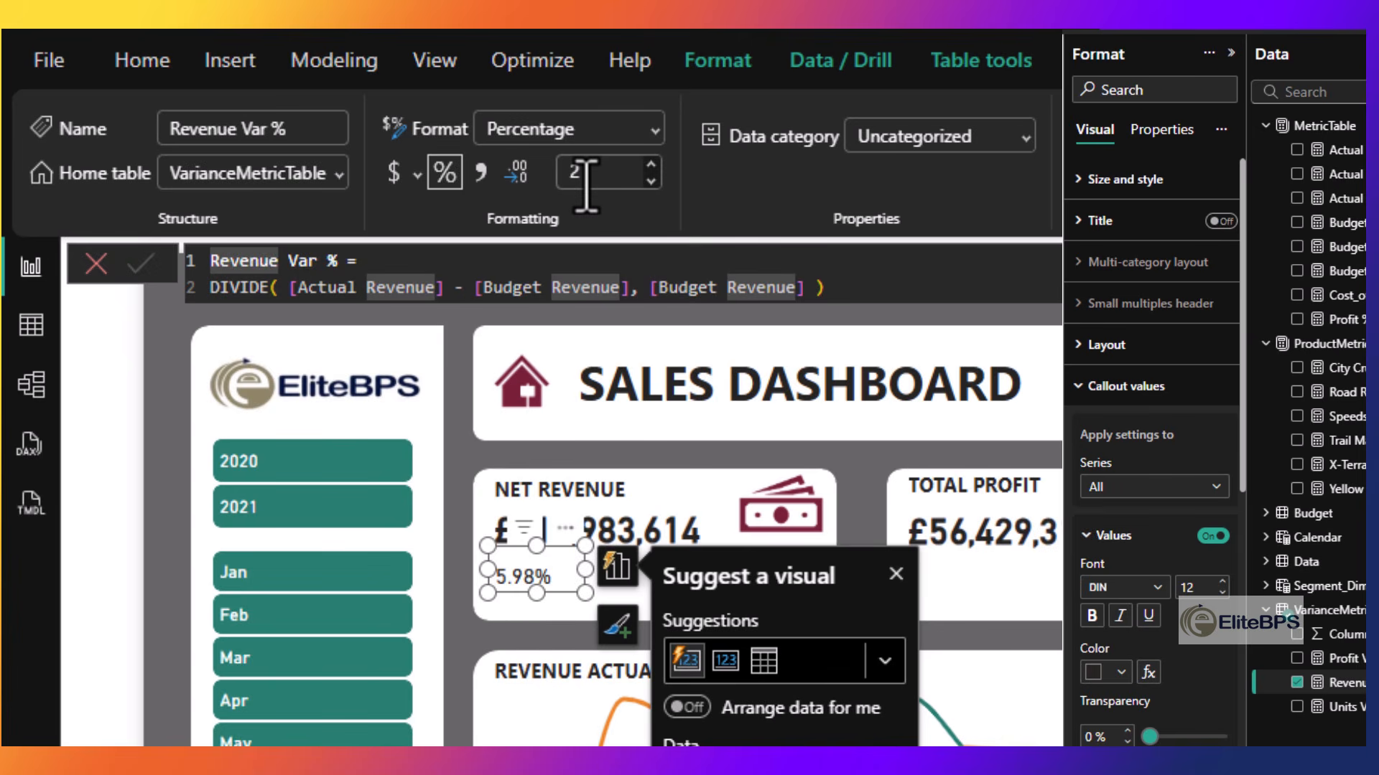
click(586, 187)
key(BackSpace)
text(1)
key(Return)
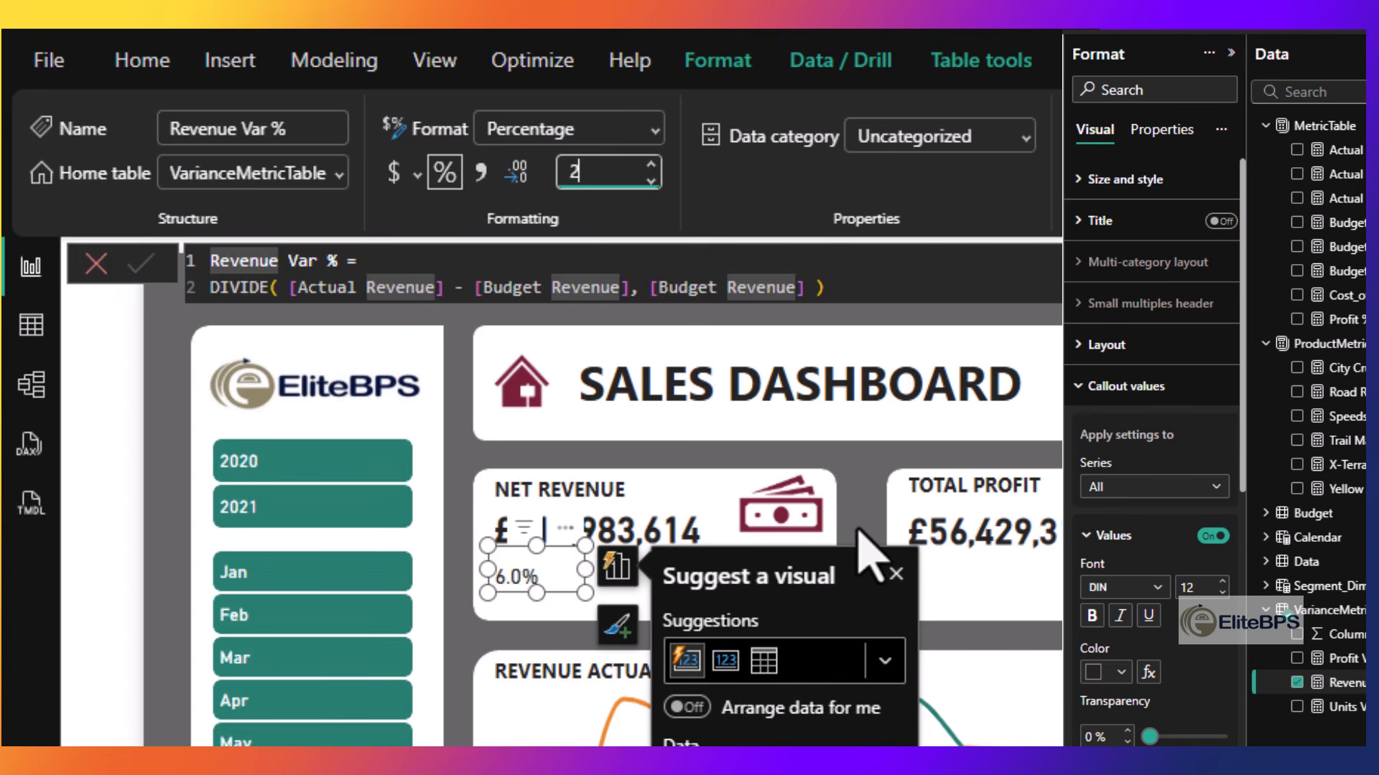
click(894, 574)
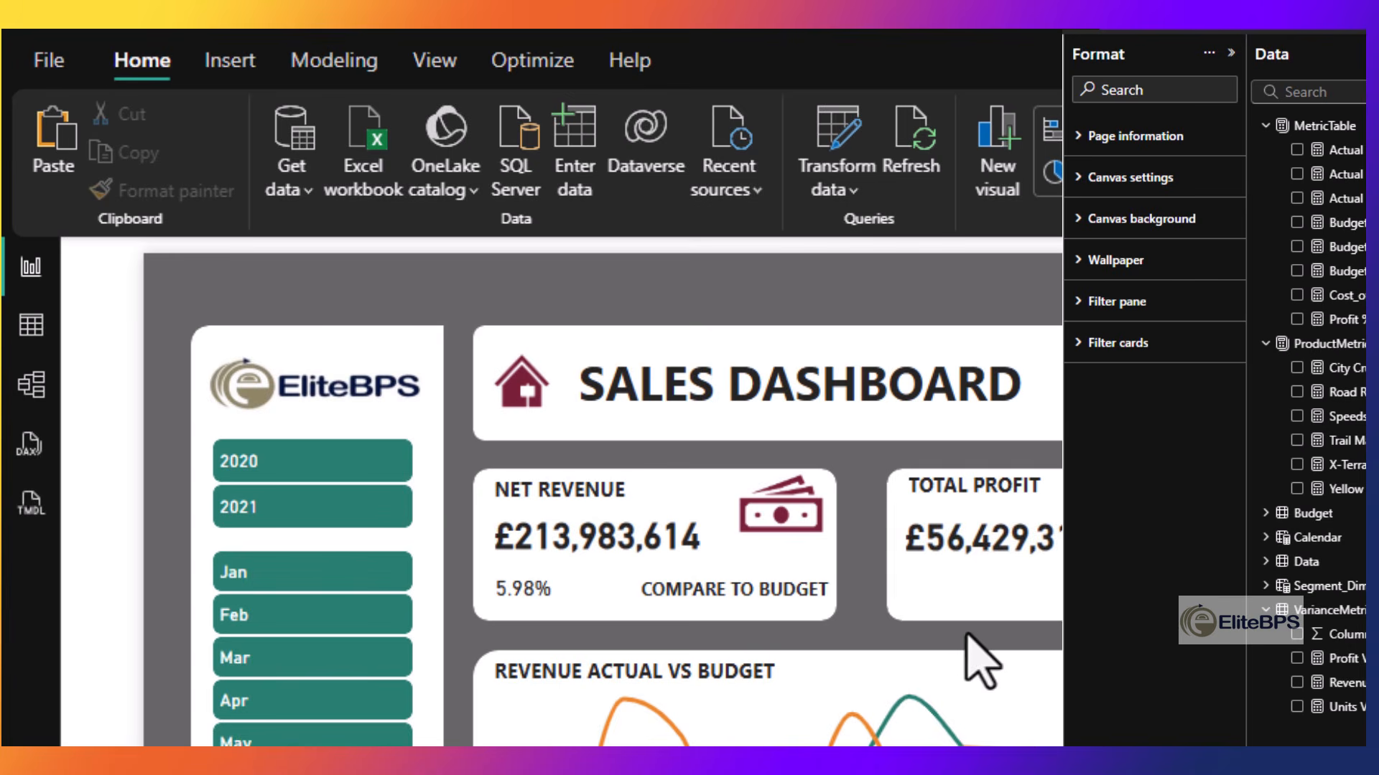
- Align the four variance cards placed under the Net Revenue, Total Profit, Profit % and Total Unit Sold values
click(937, 591)
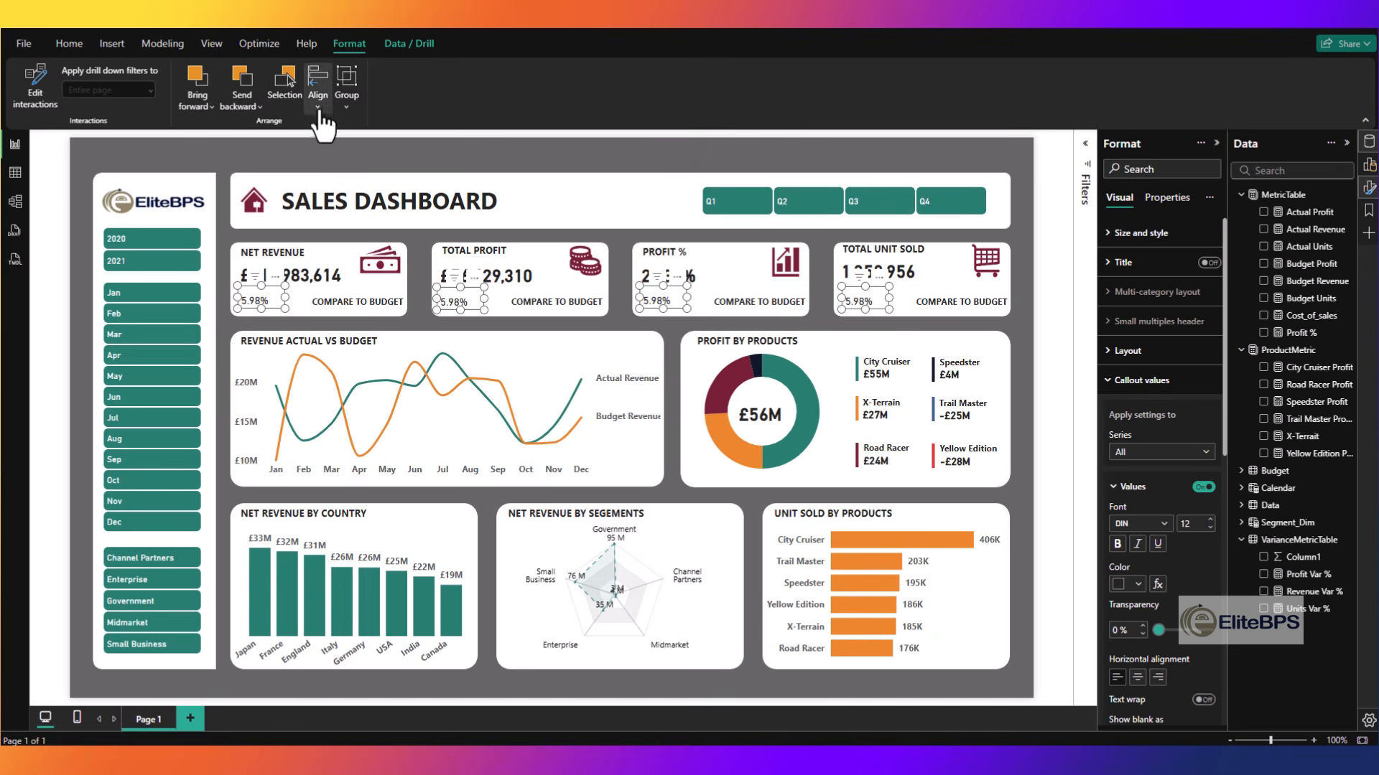
click(653, 151)
click(351, 227)
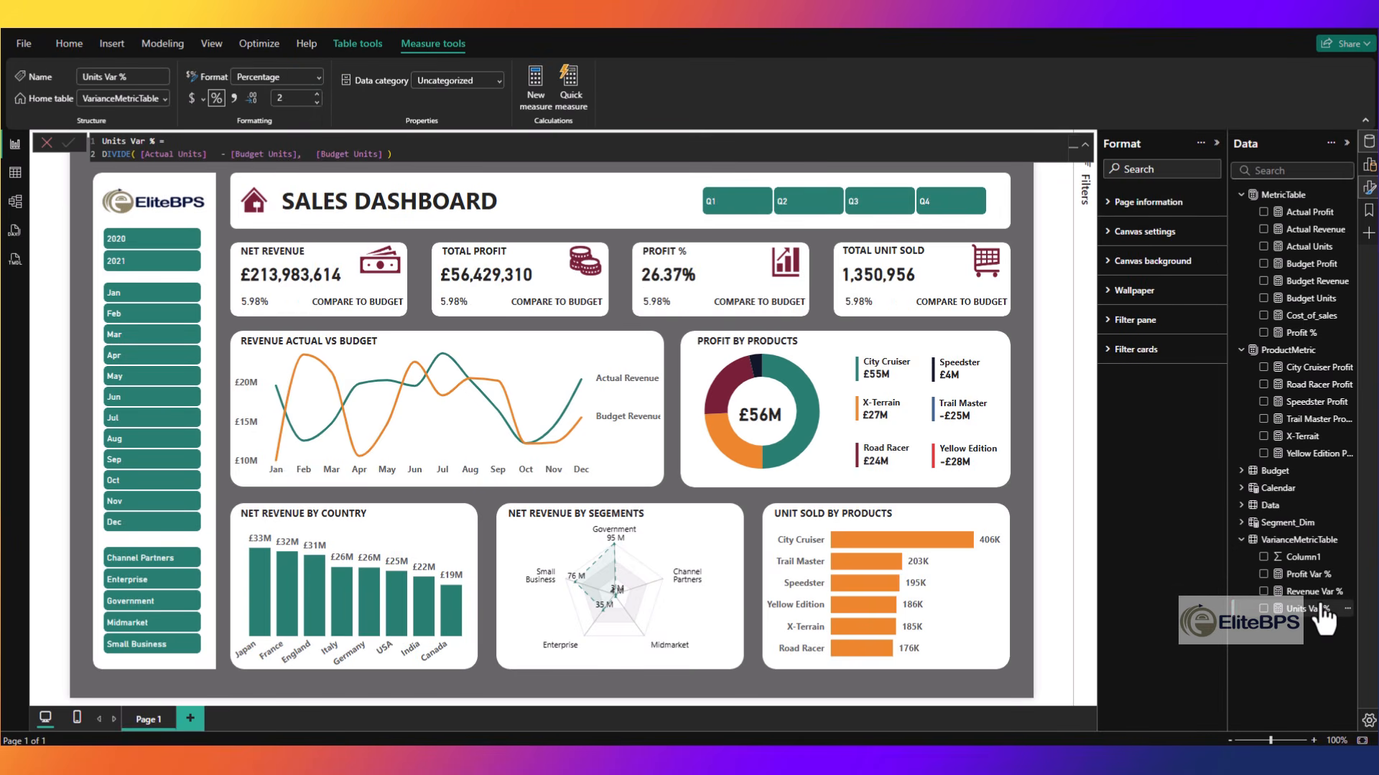
- Make the variance card under Total Profit show Profit Var % and the one under Total Unit Sold show Units Var %
drag(1321, 609, 453, 303)
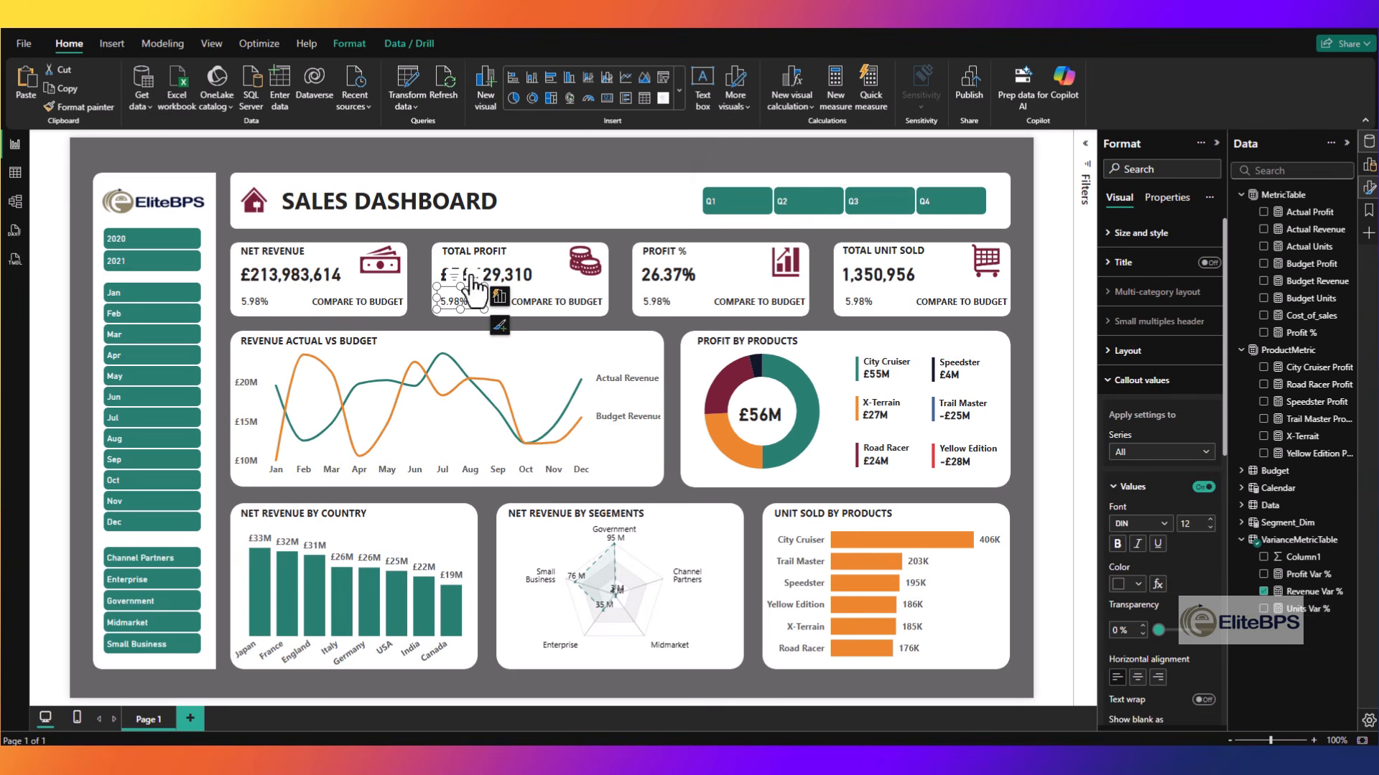
click(1263, 593)
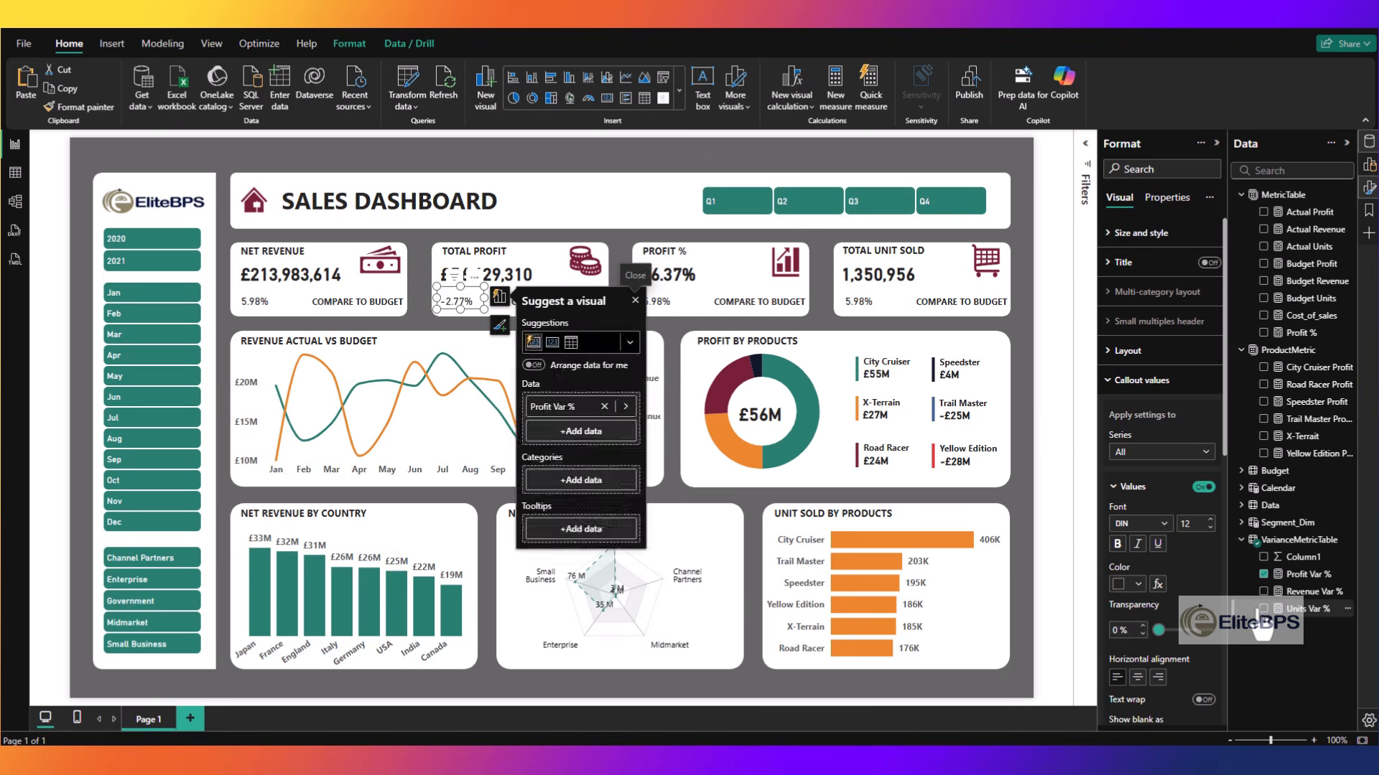
key(Delete)
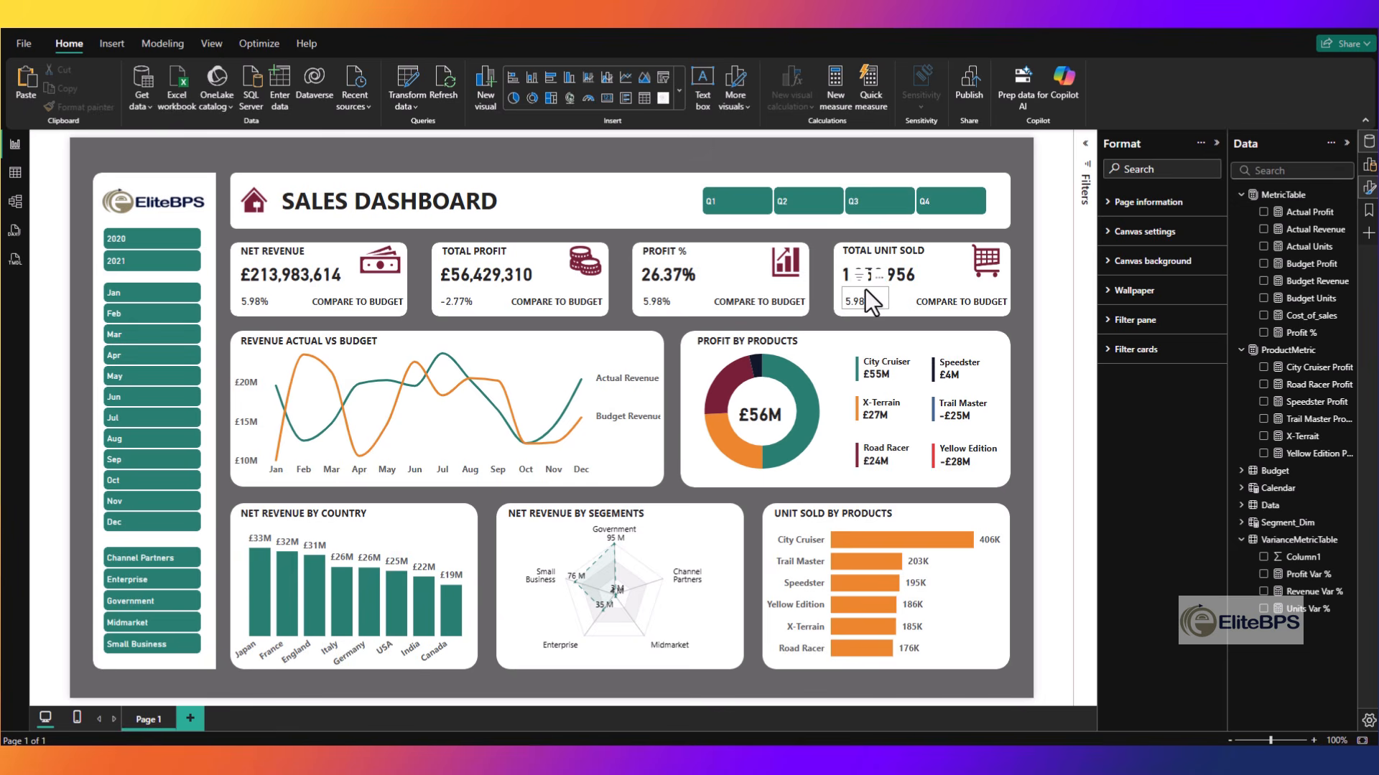
click(887, 307)
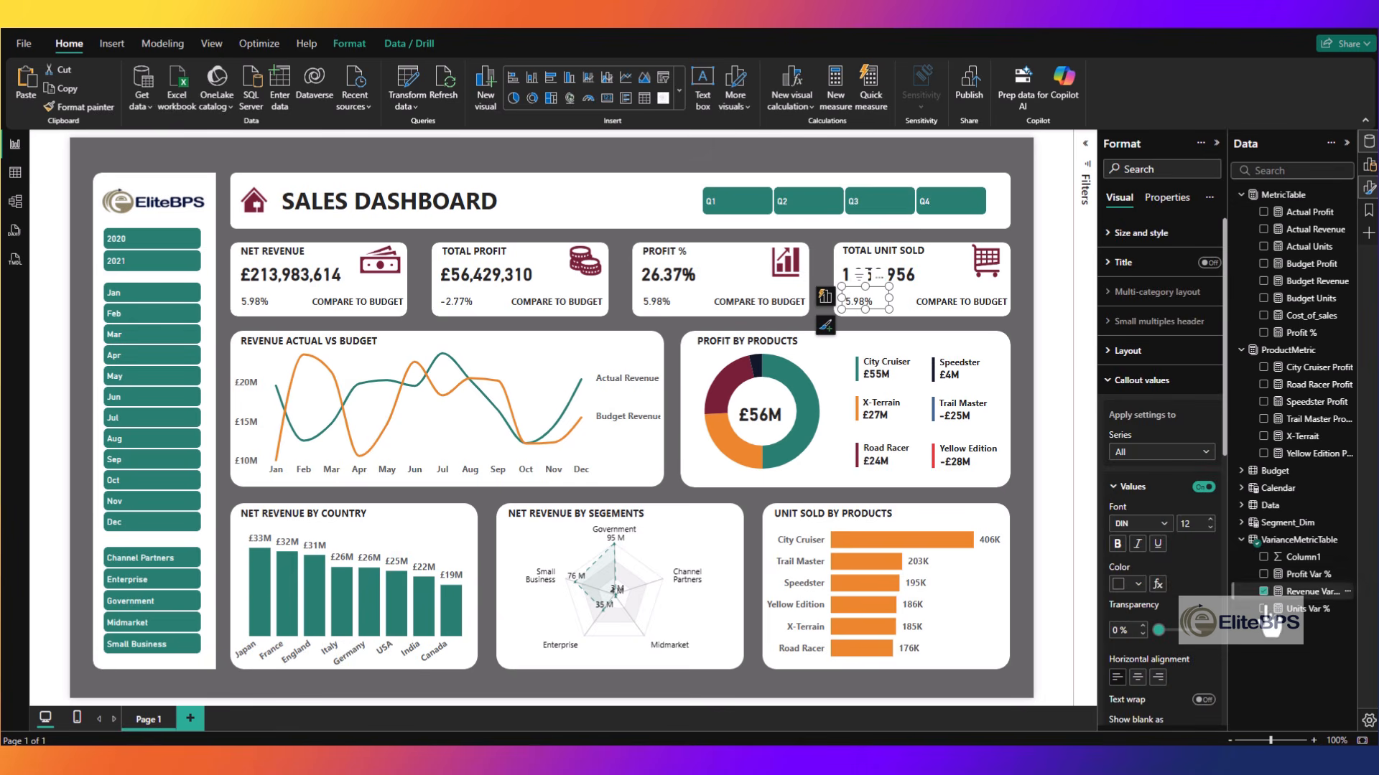
click(1247, 647)
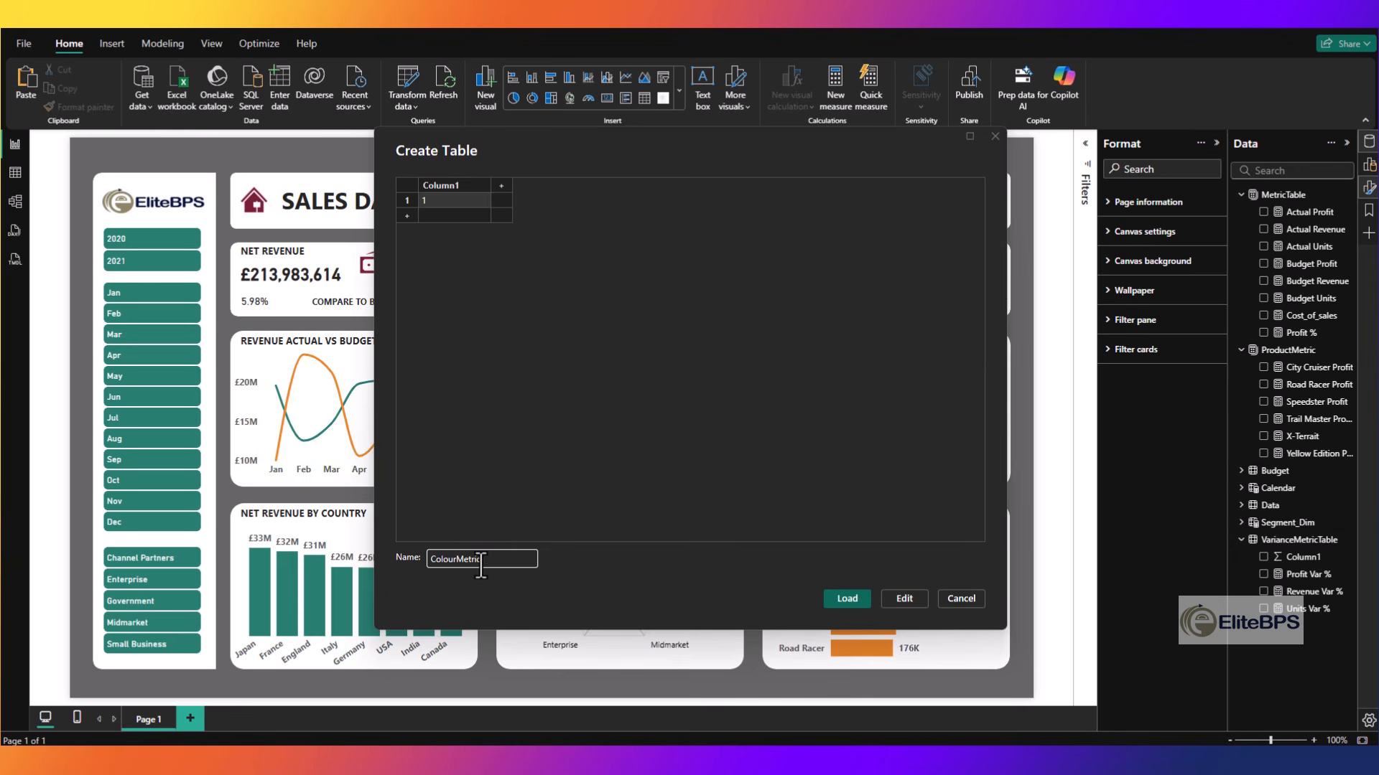
- Load a ColourMetric table and write its Revenue Var % Color measure: #808080 if blank, #287F71 if Revenue Var % is at least zero, otherwise #E63946
click(833, 598)
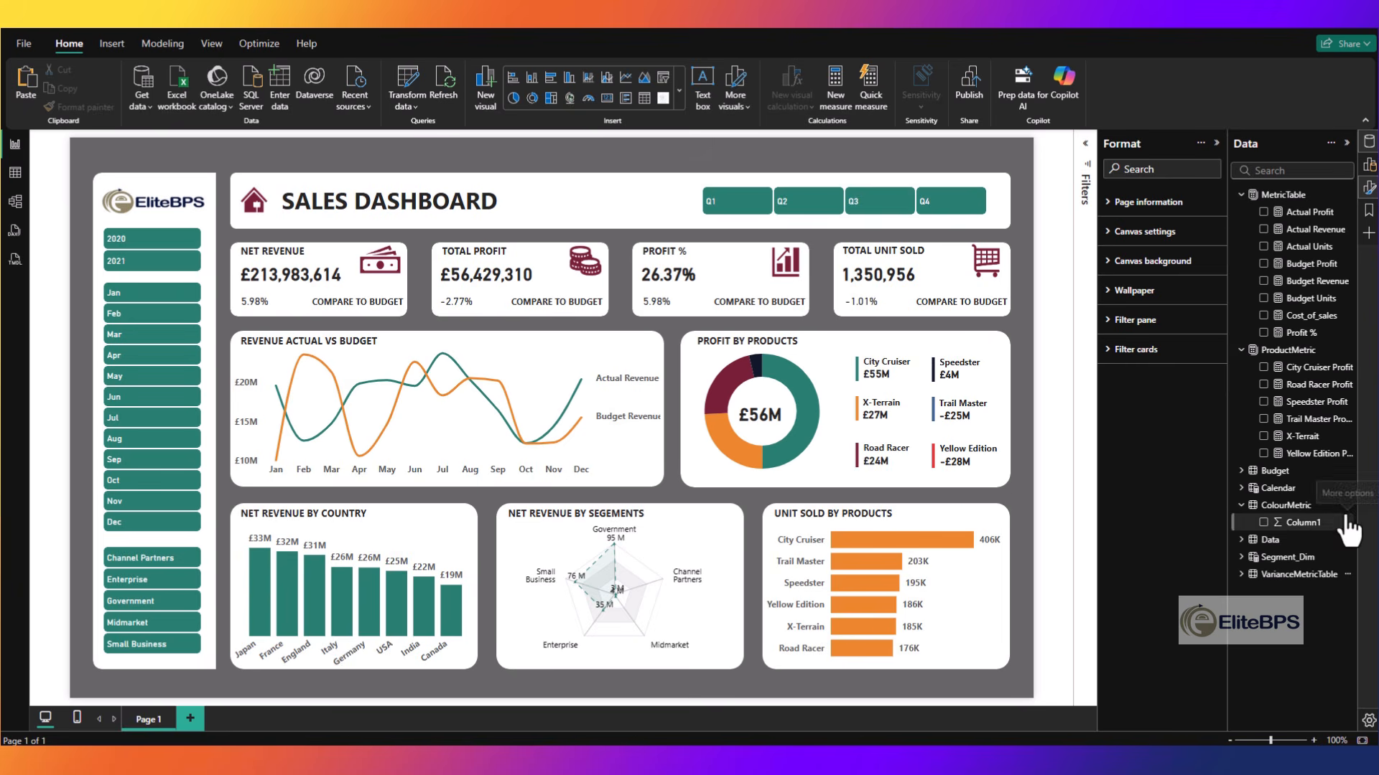
click(1347, 505)
click(1258, 254)
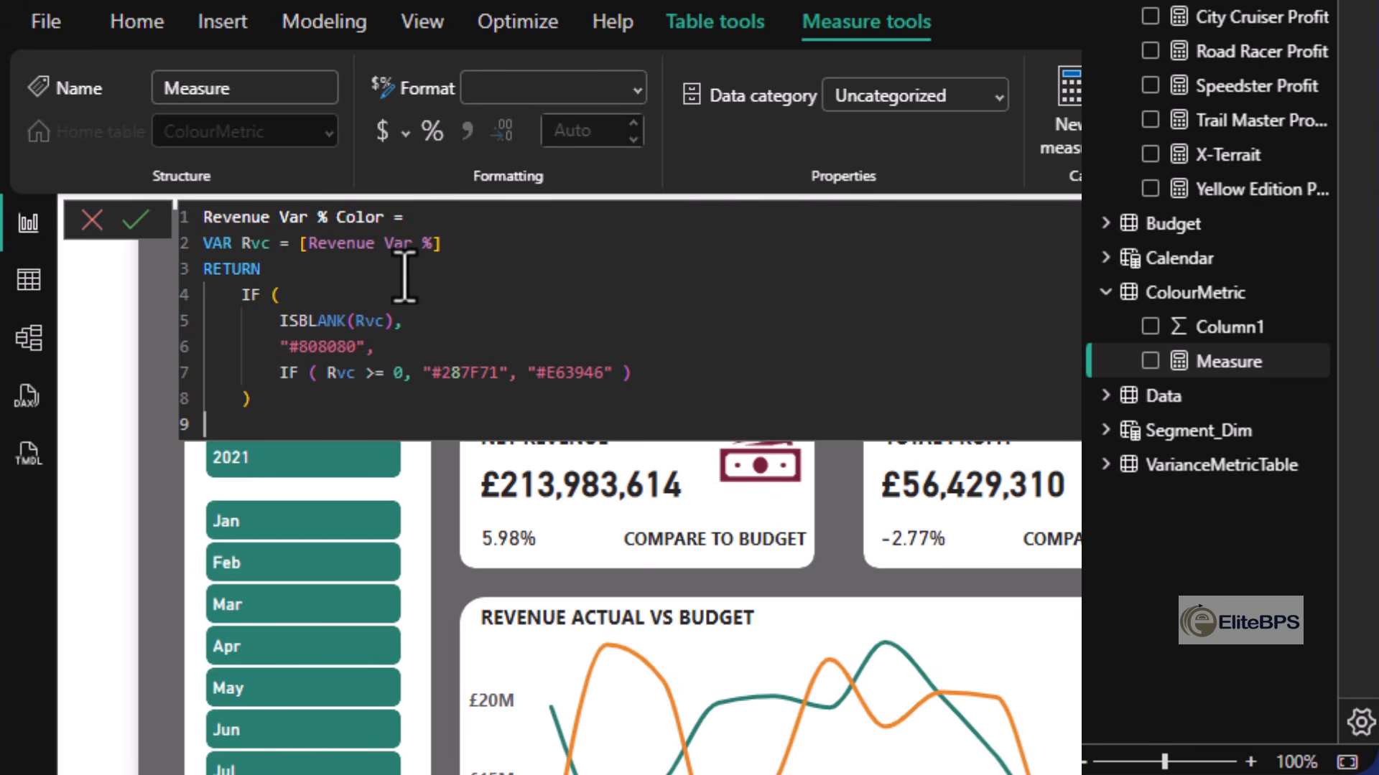
- Review the Revenue Var % Color formula, examining its variable, the blank check and the color codes for positive and negative variance
drag(445, 244, 260, 247)
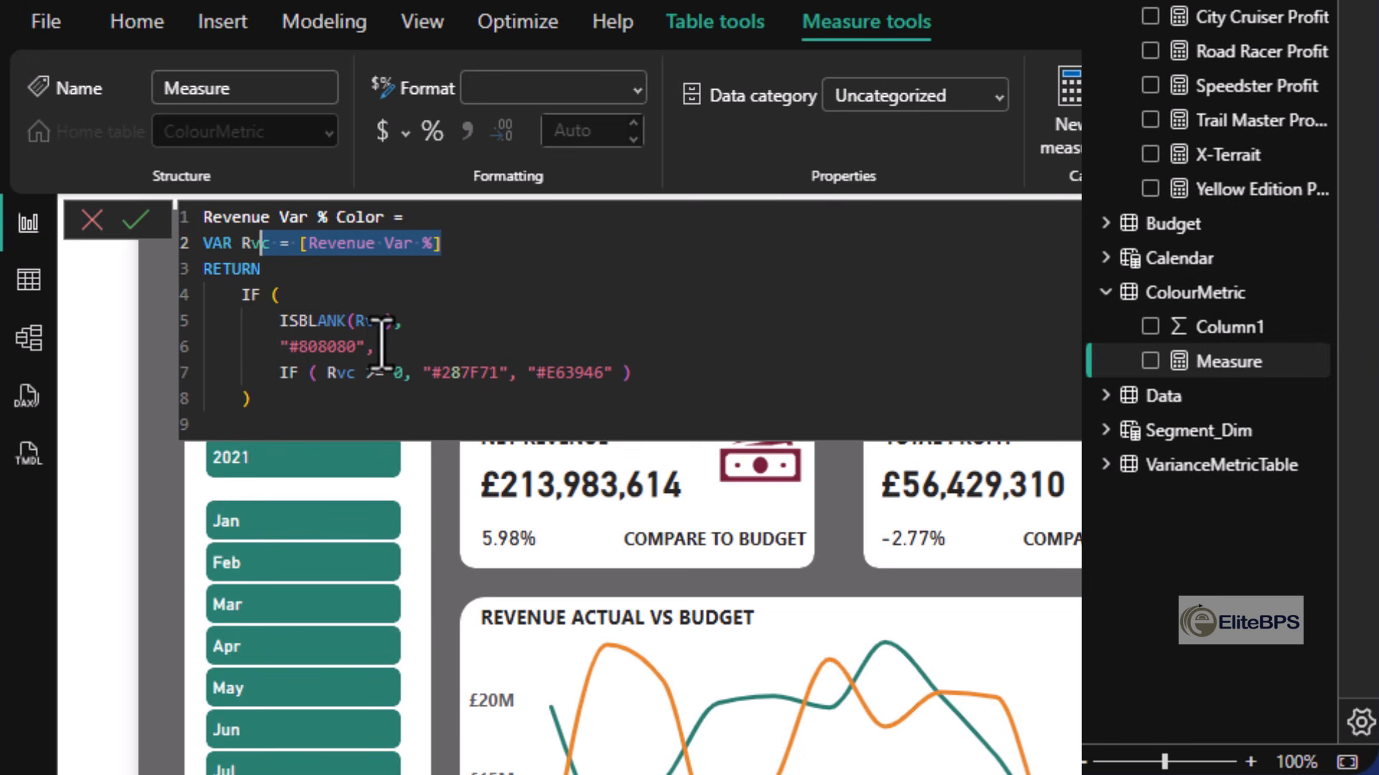
drag(382, 347, 270, 348)
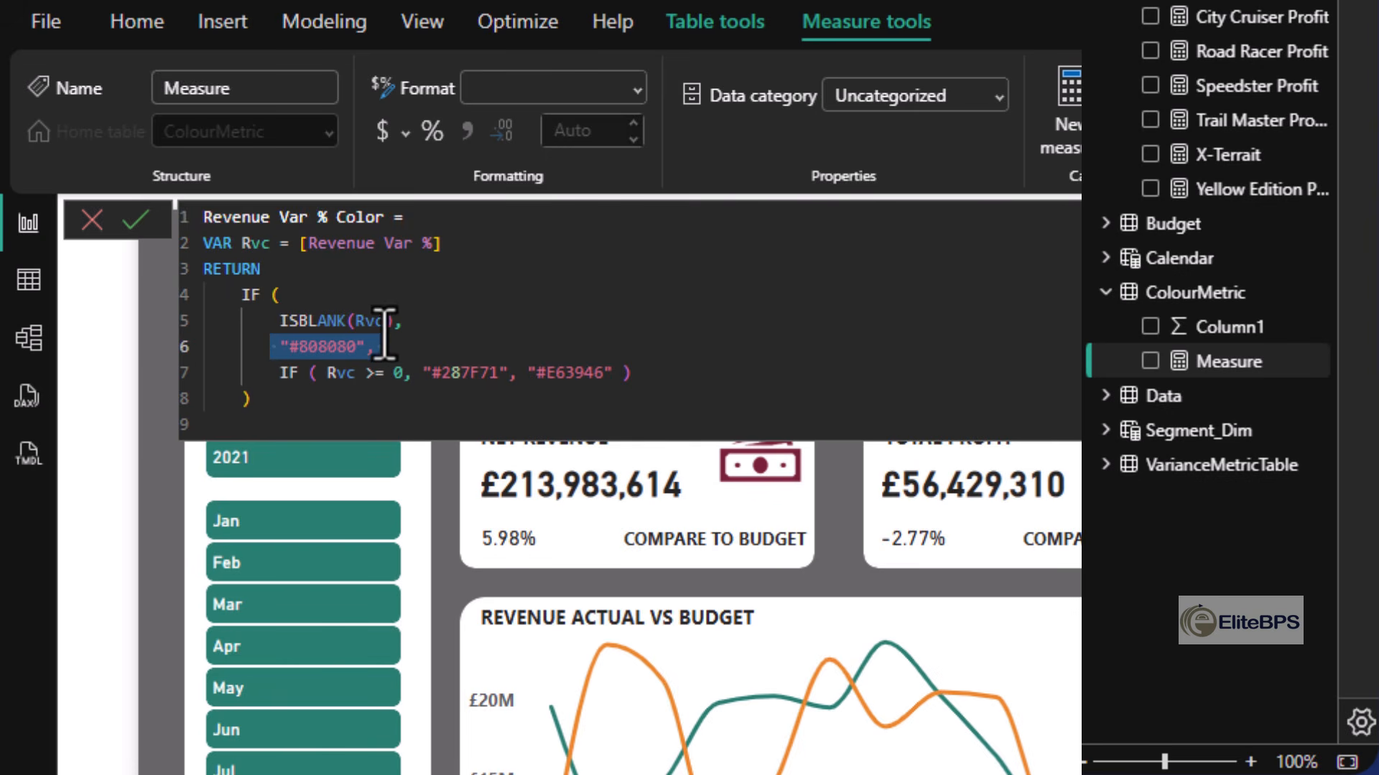
click(414, 320)
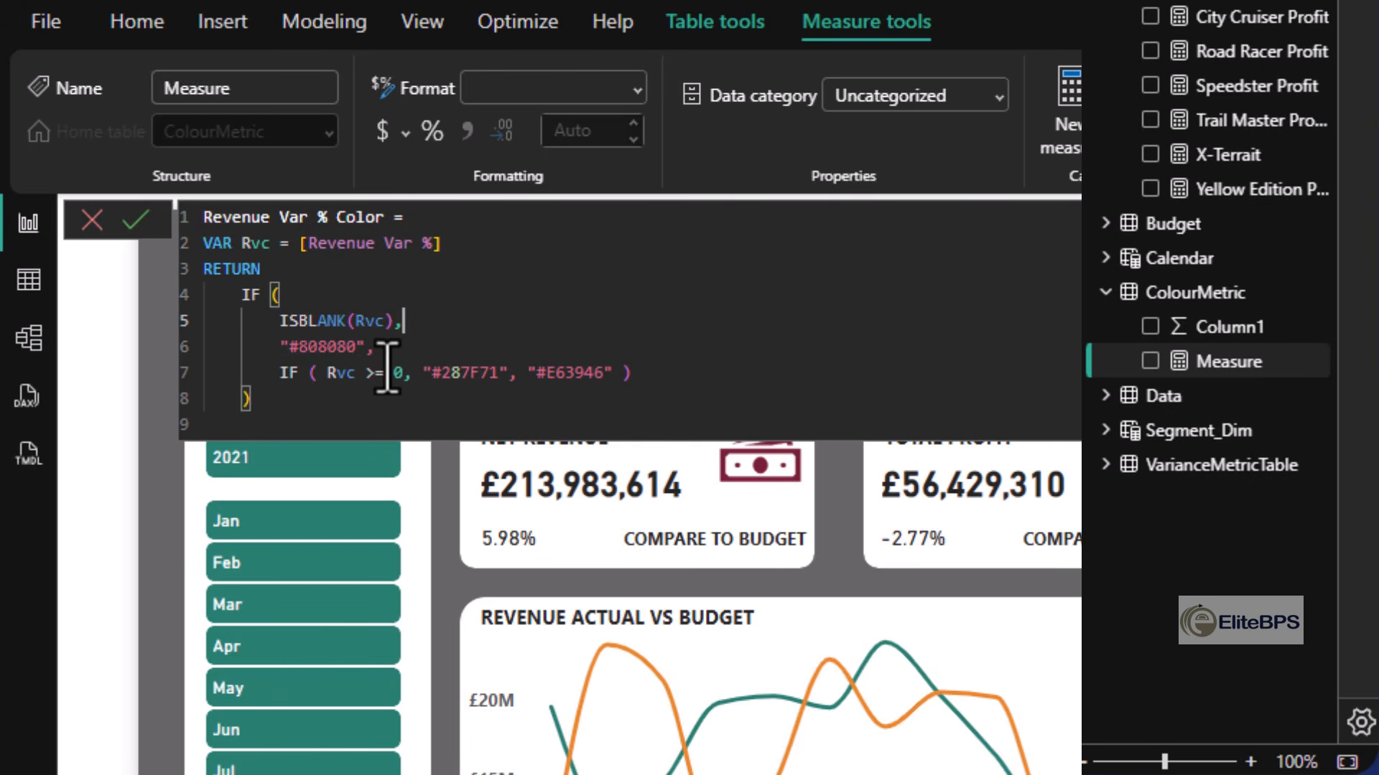
click(382, 372)
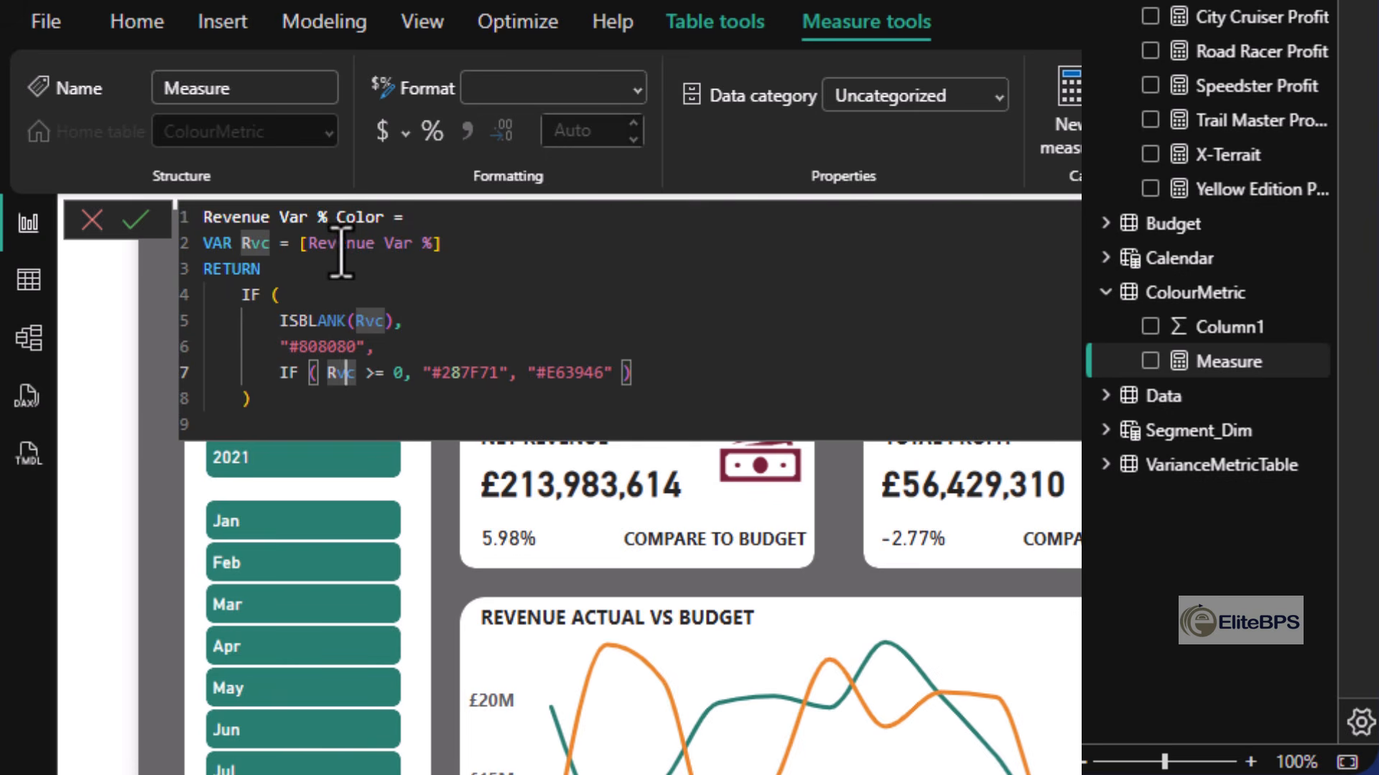
click(383, 242)
click(401, 373)
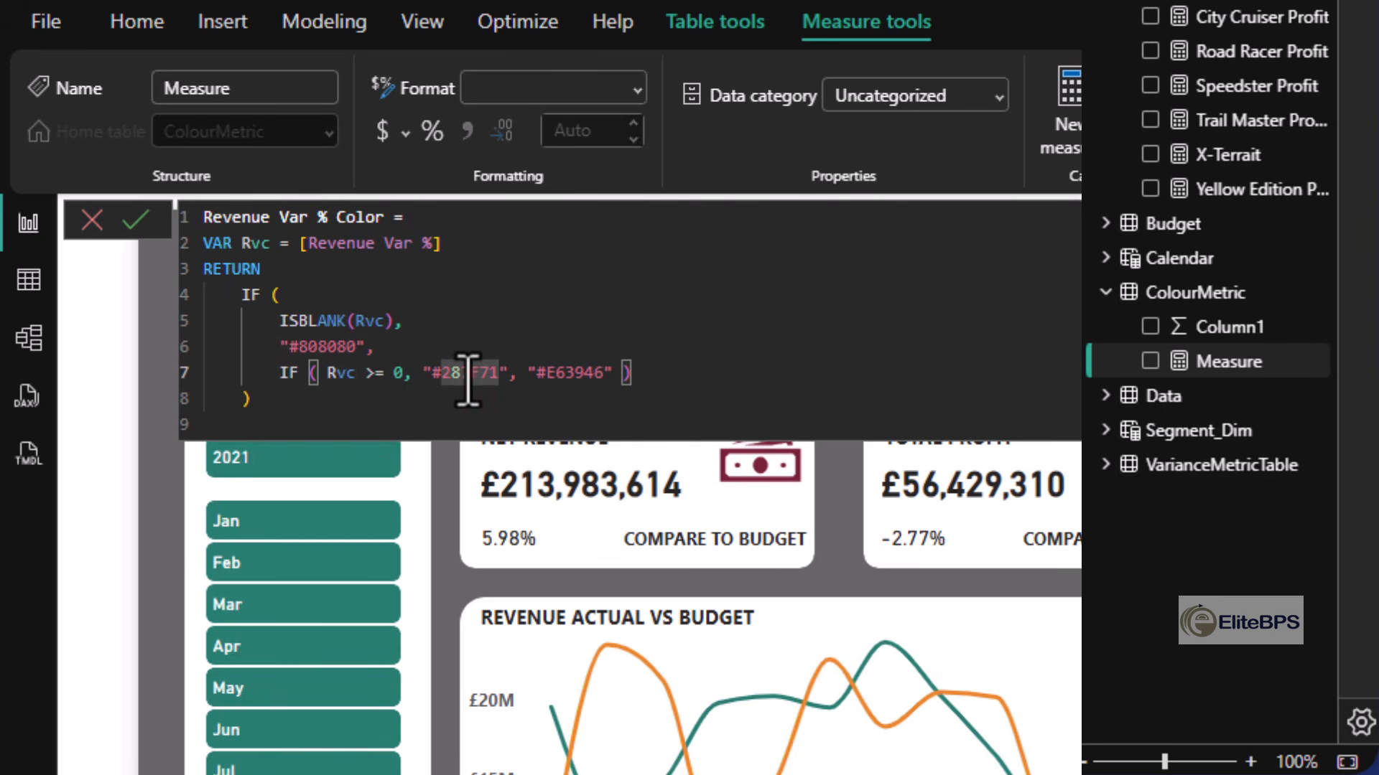
click(574, 372)
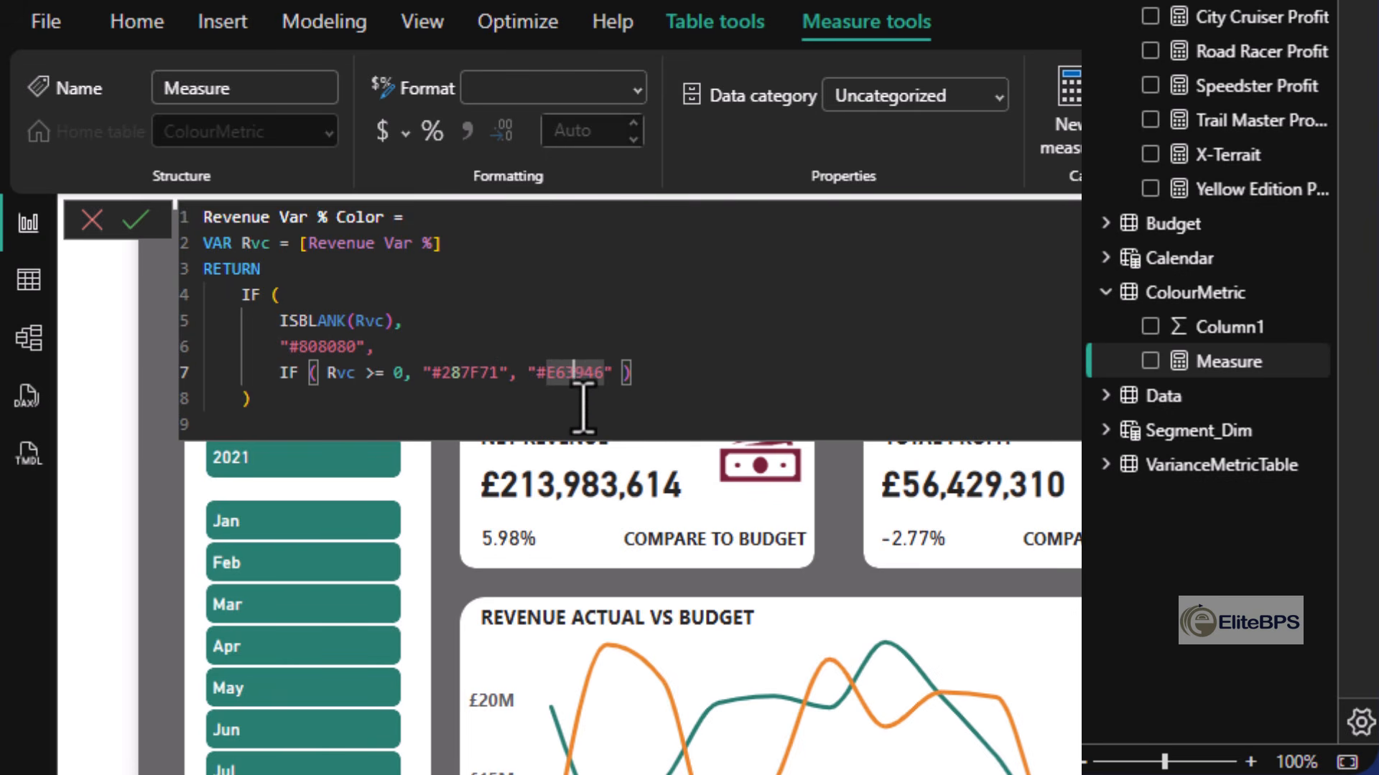
click(460, 375)
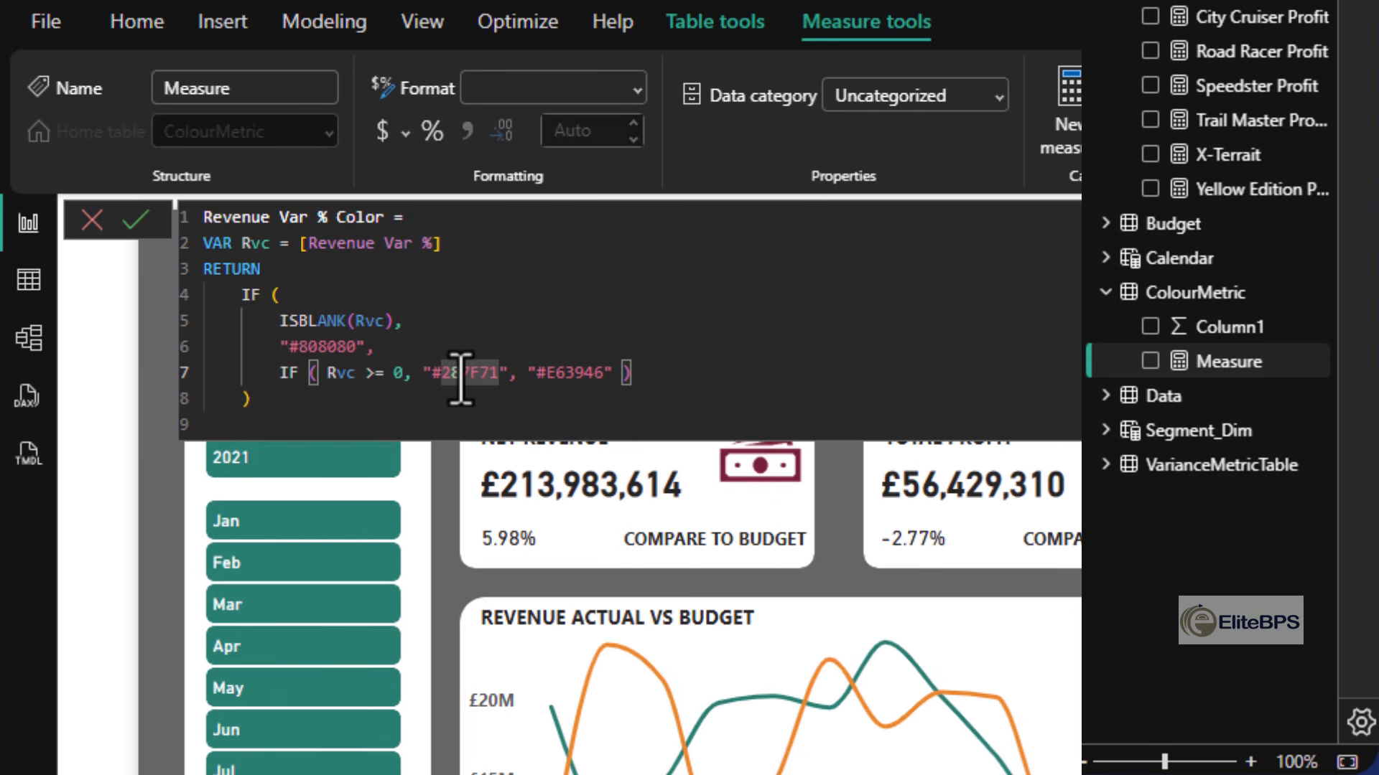
click(574, 372)
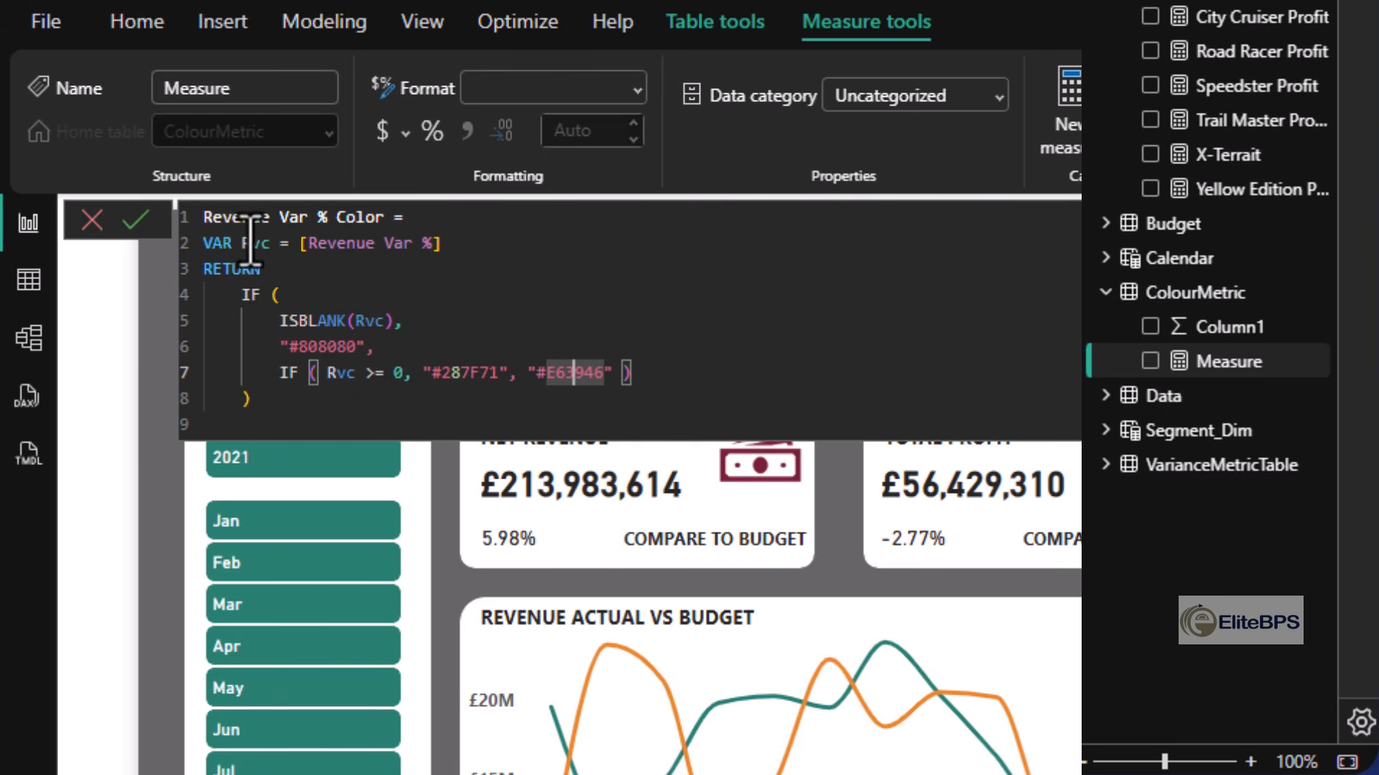
click(348, 244)
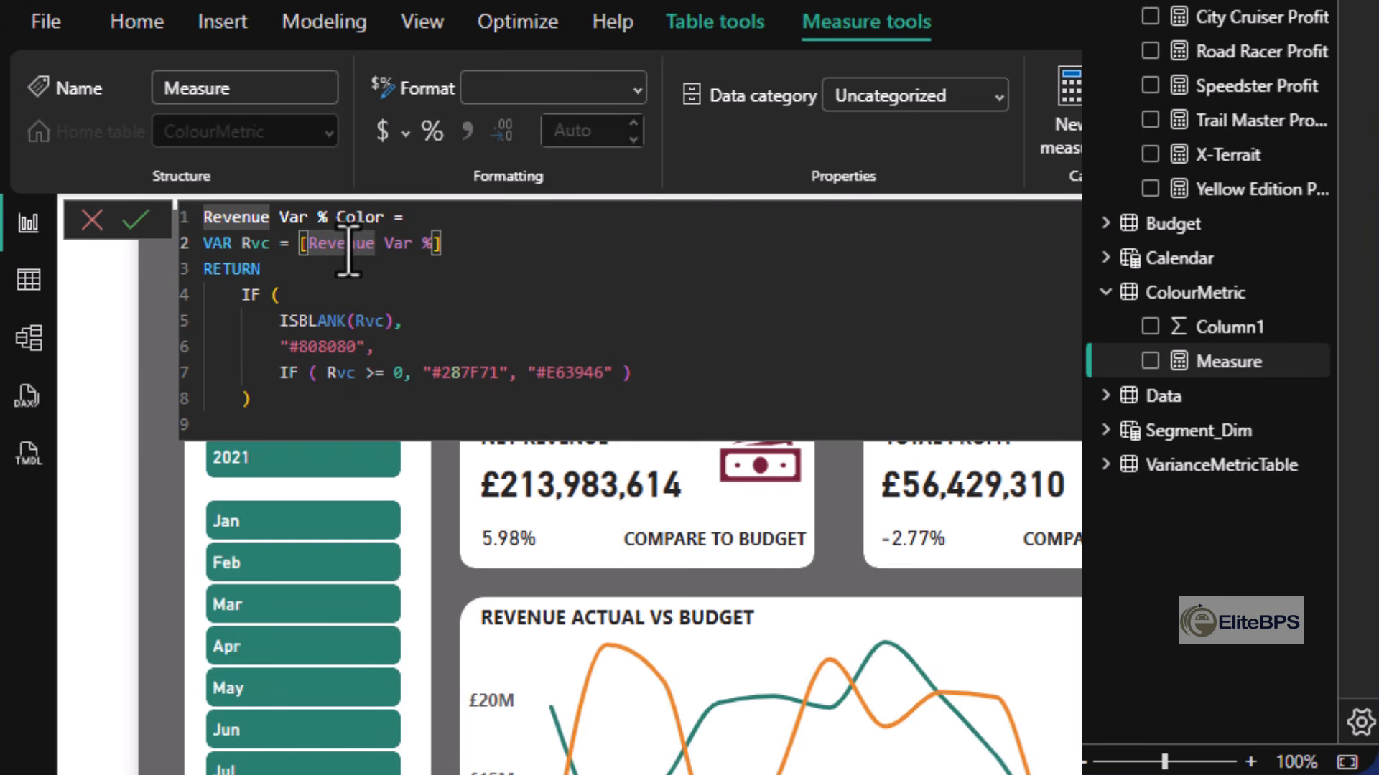
- Add Profit Var % Color and Units Var % Color measures to ColourMetric, returning #287F71 if blank, #00BFA6 if at least zero, otherwise #E63946
click(332, 399)
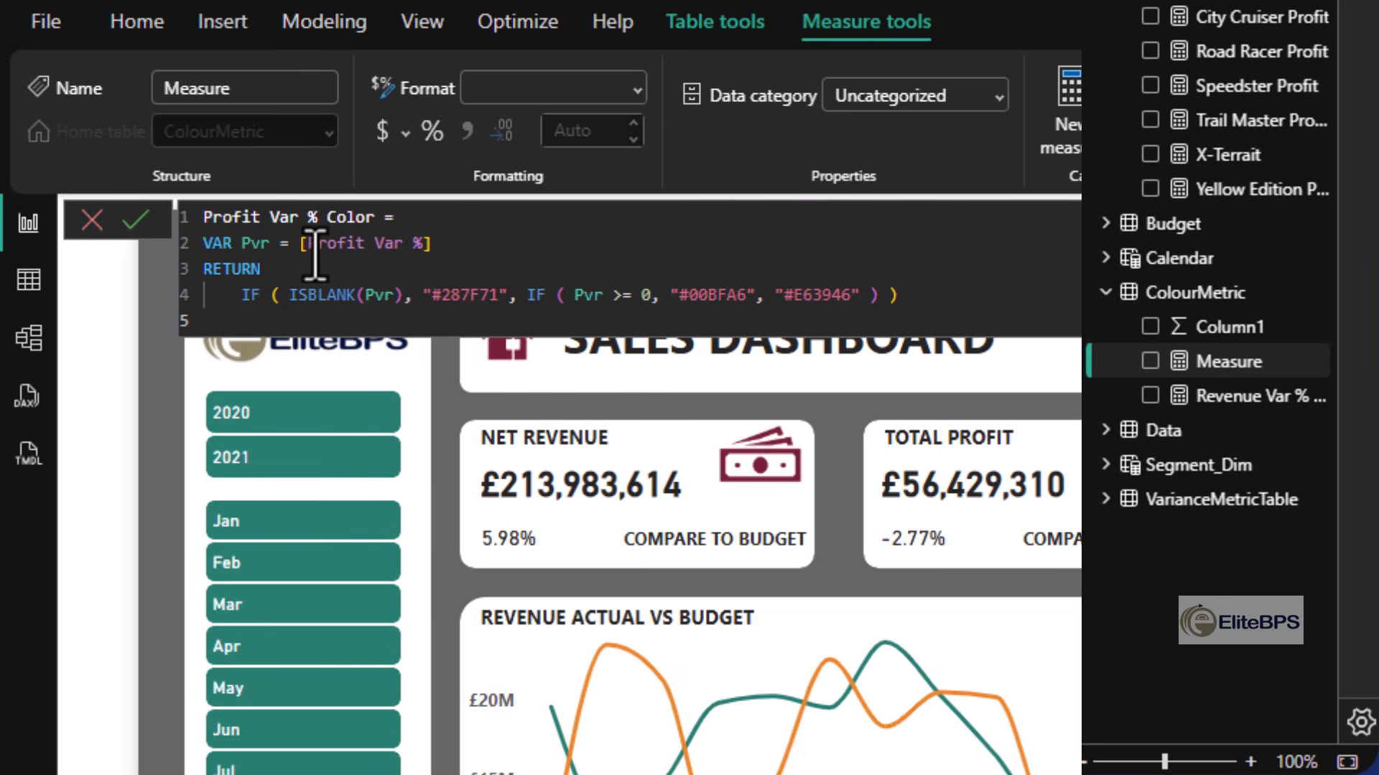
drag(313, 244, 420, 244)
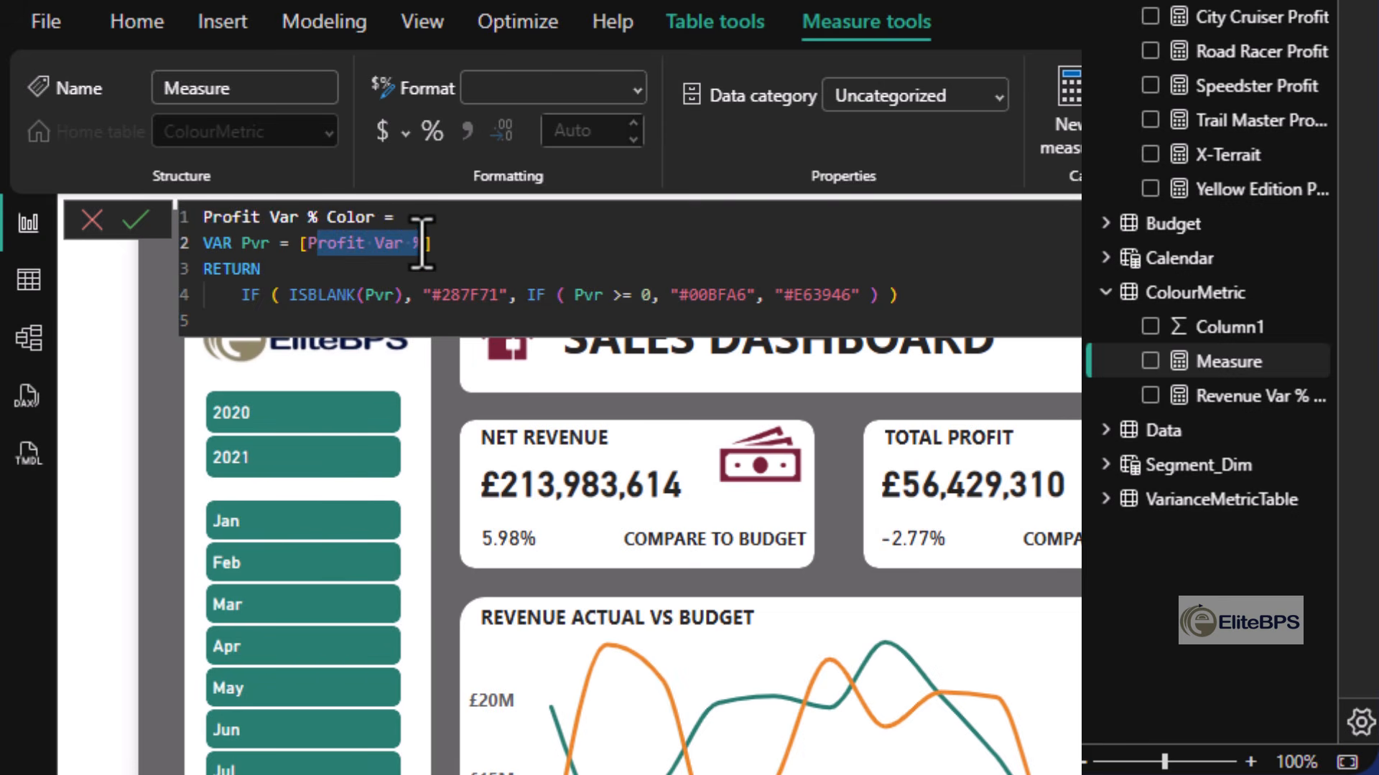
click(950, 305)
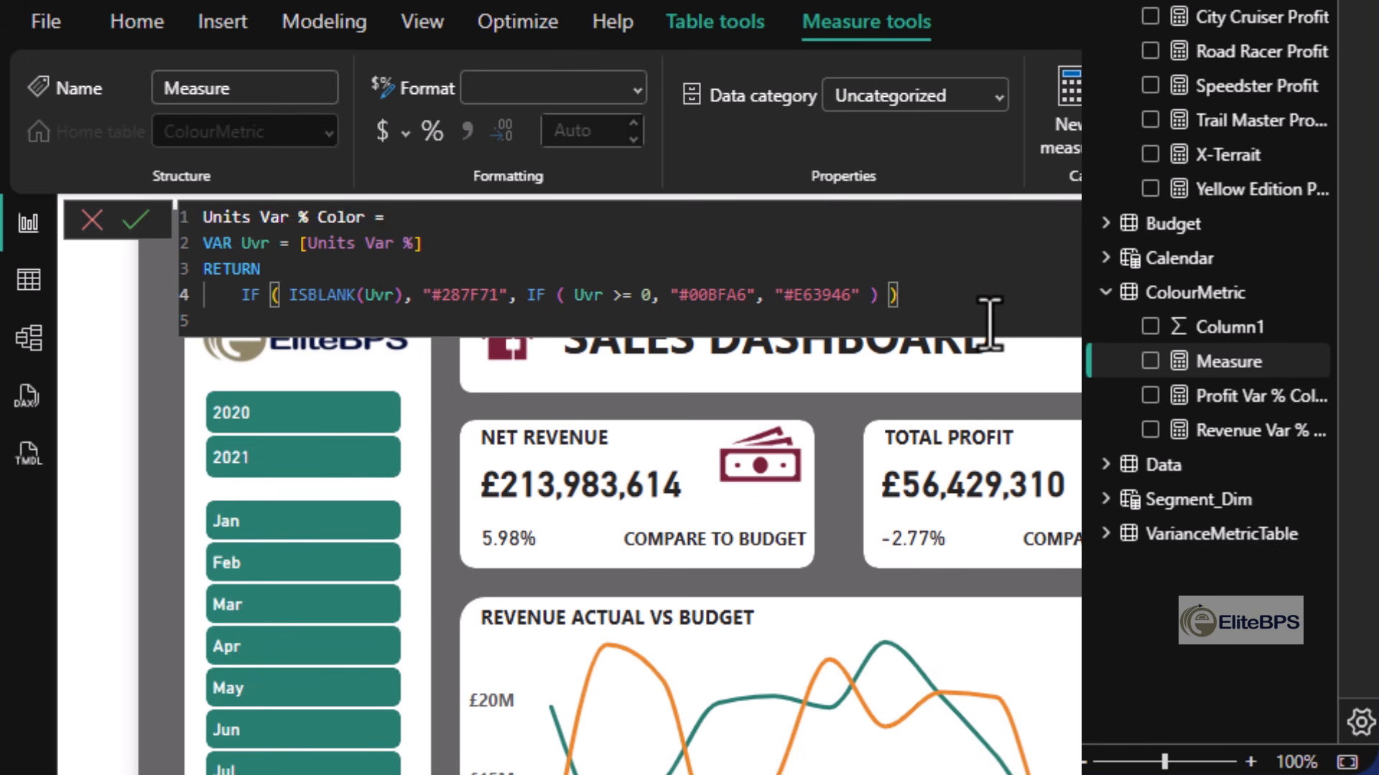
key(Return)
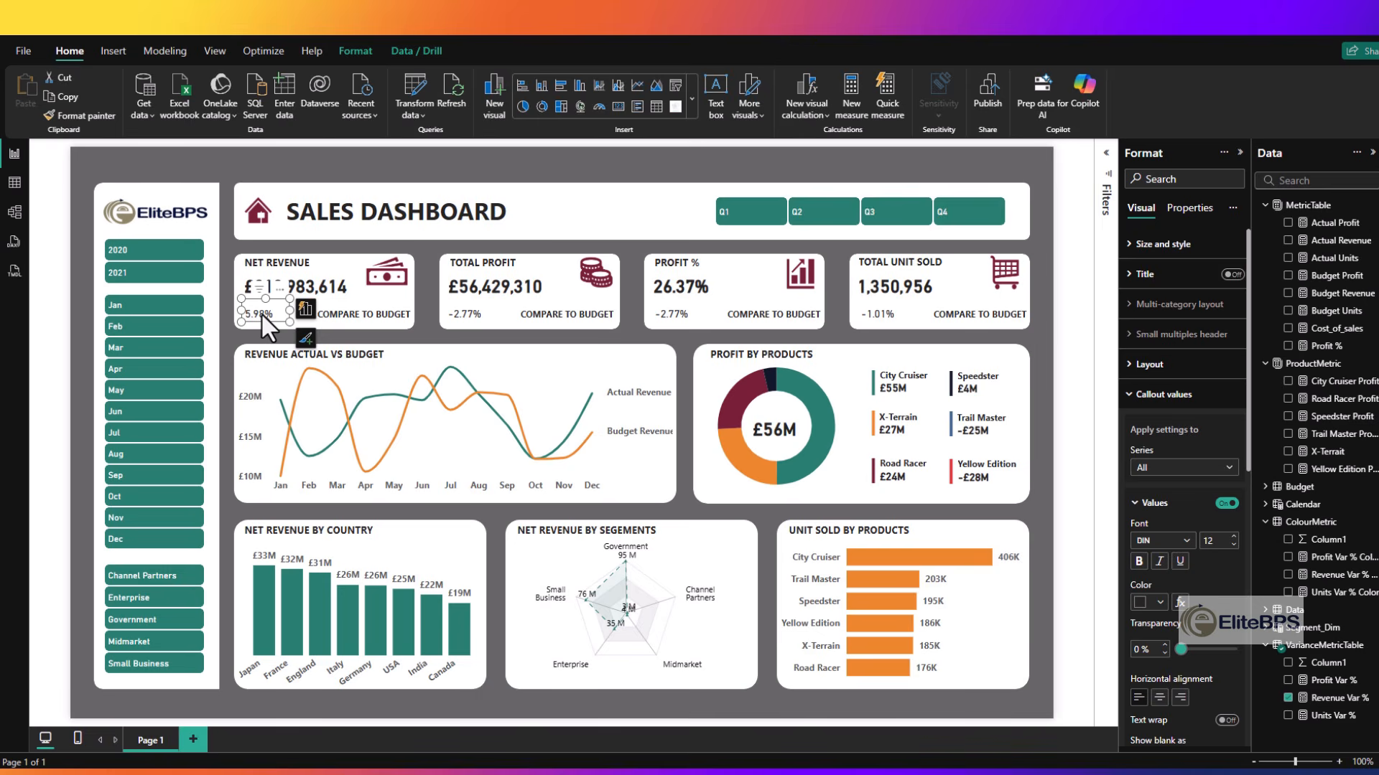
- Apply conditional font color to the Net Revenue variance card's value, formatted by field value from the Revenue Var % Color measure
double_click(517, 540)
click(263, 316)
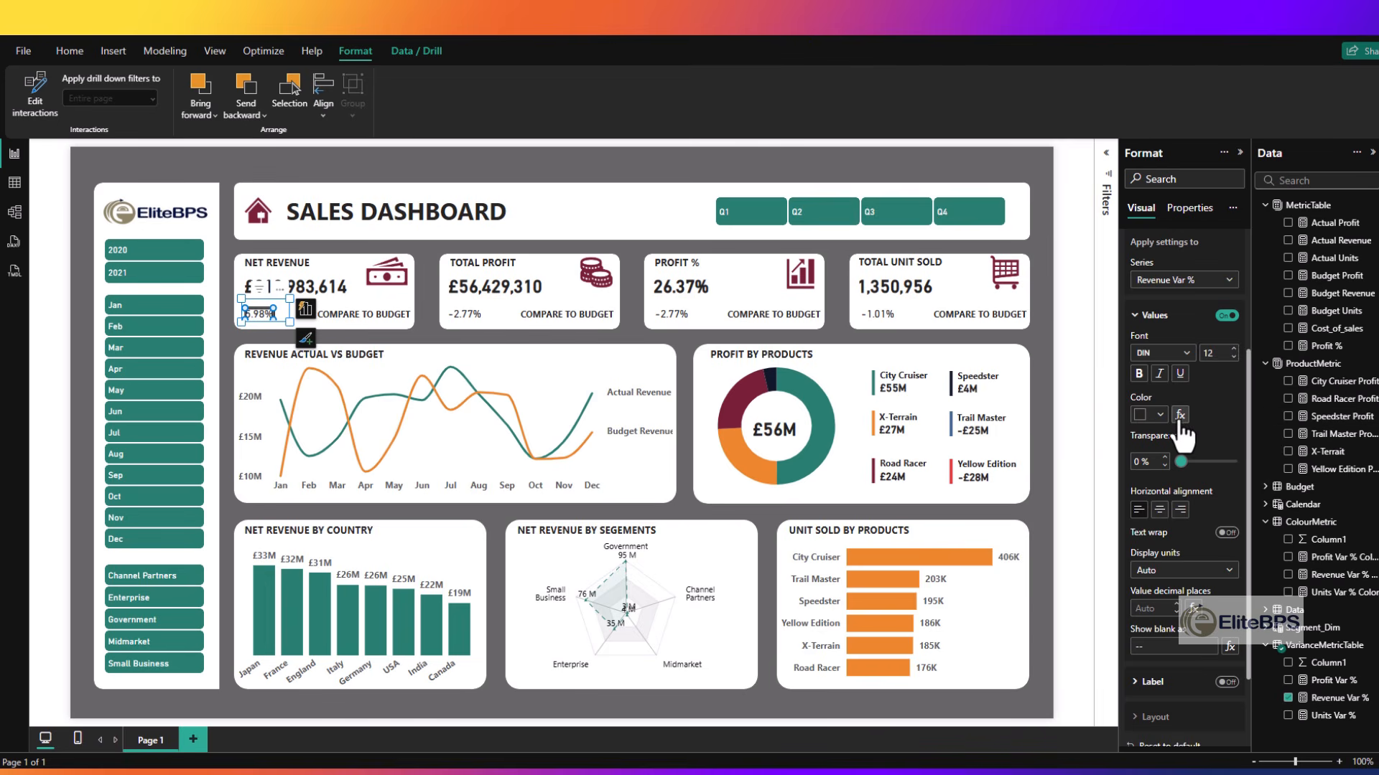
click(1180, 415)
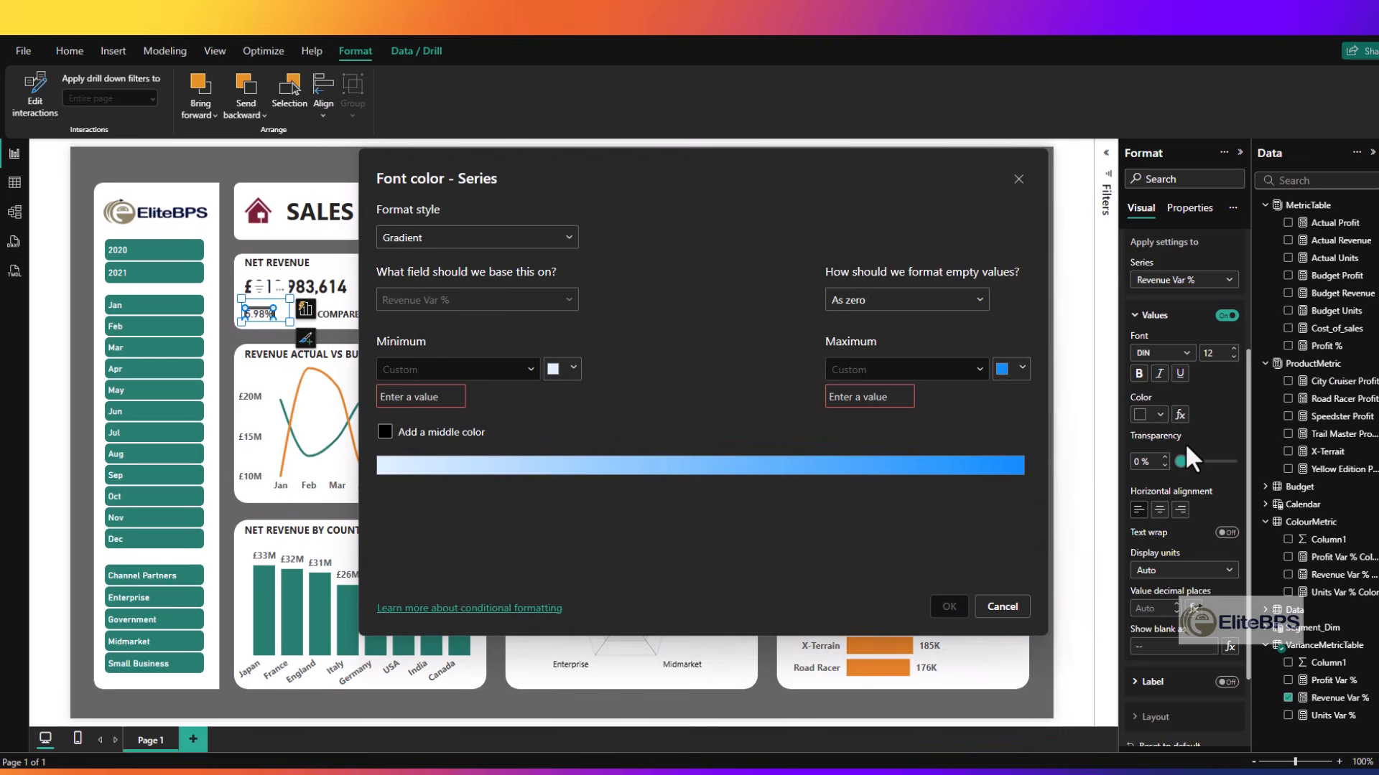
click(486, 244)
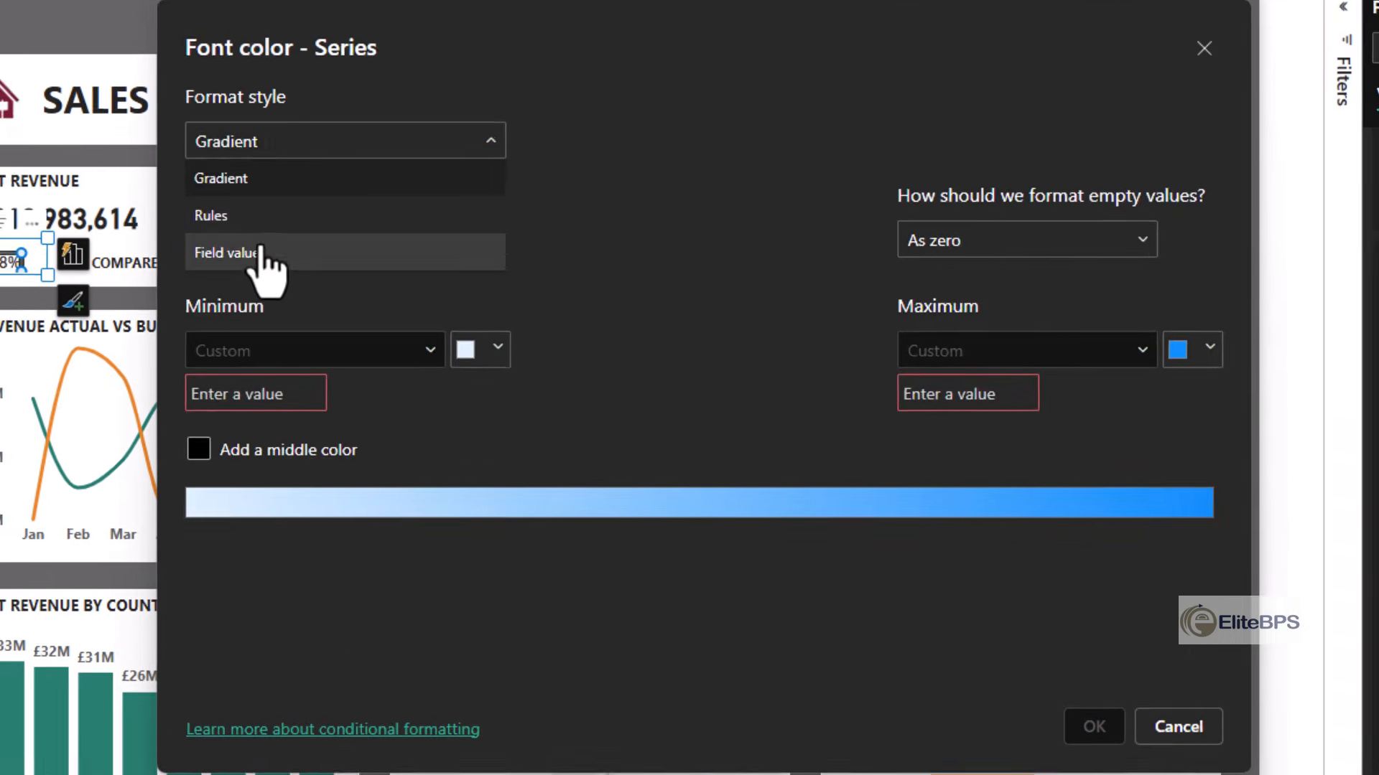
click(418, 305)
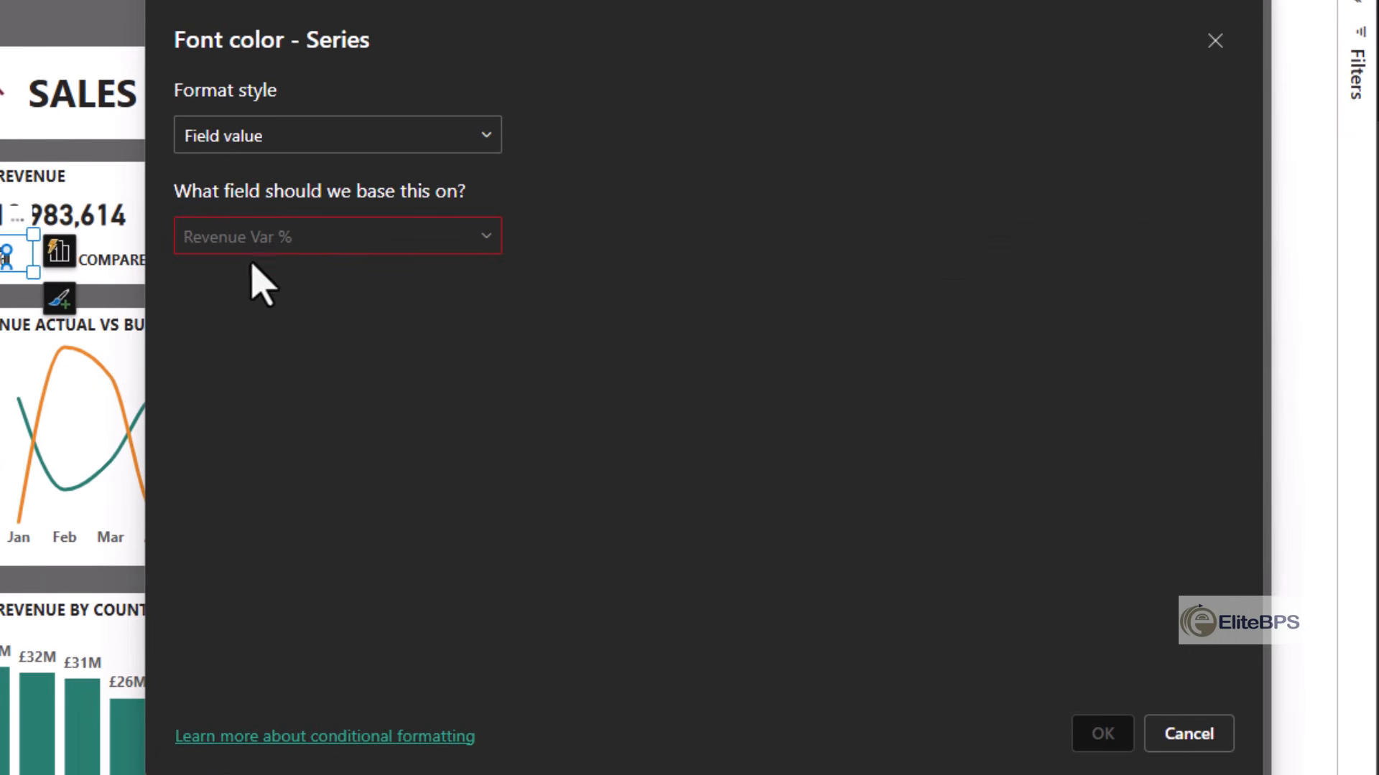
click(480, 244)
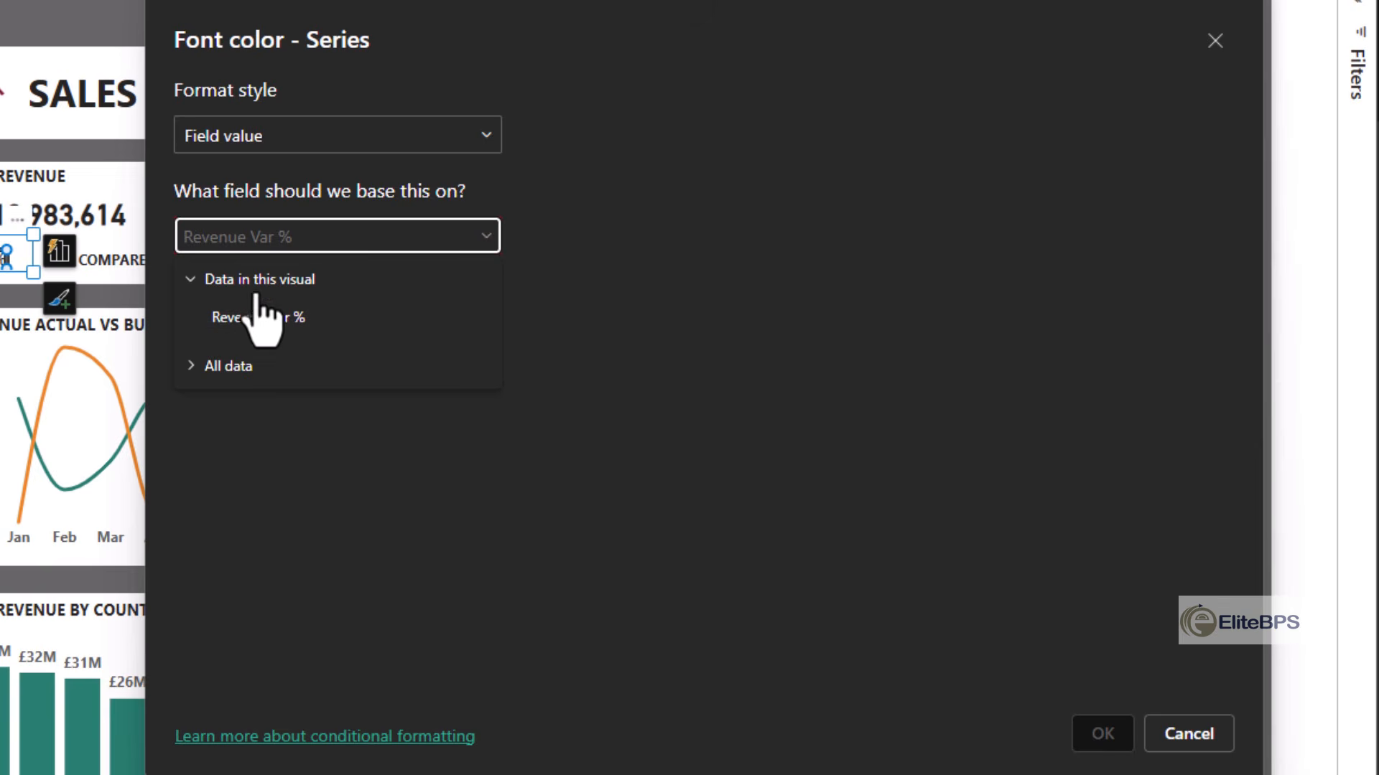
click(229, 366)
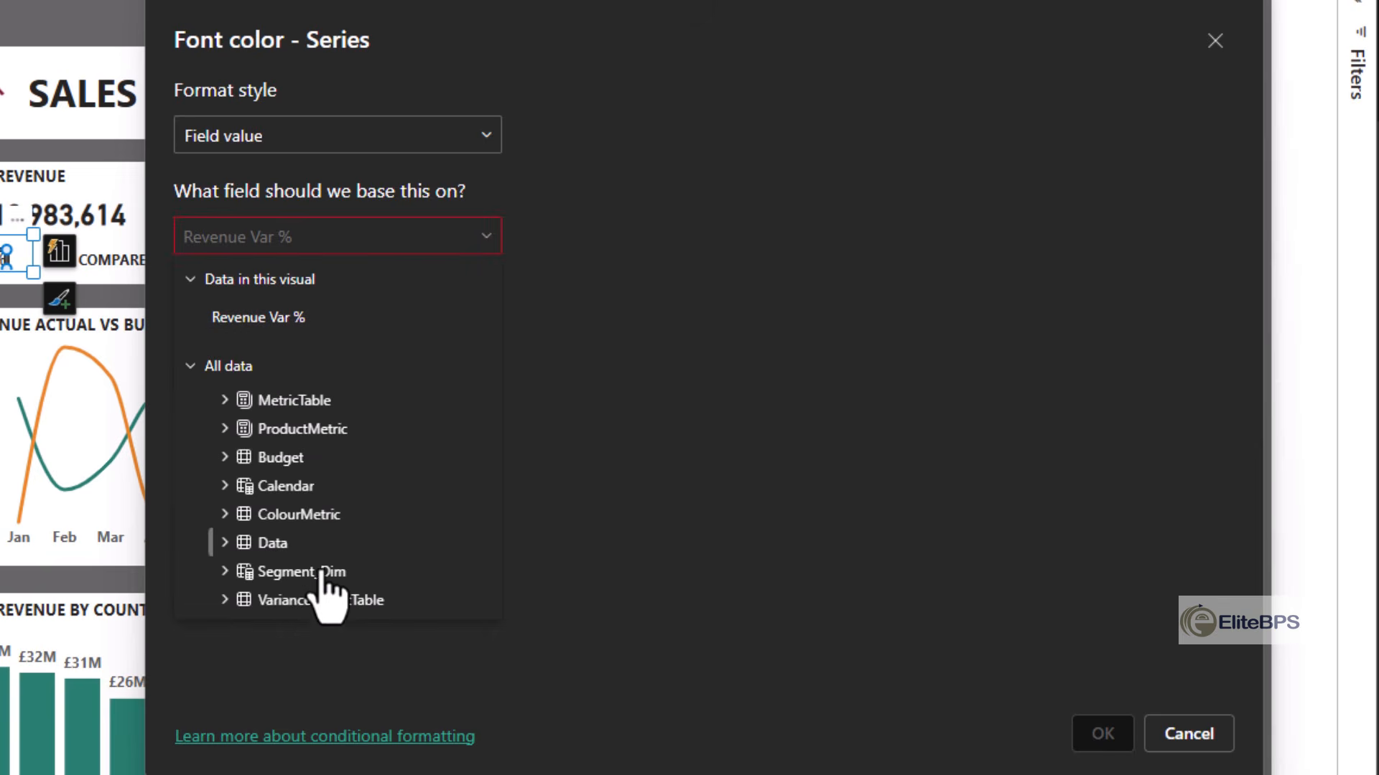
click(281, 516)
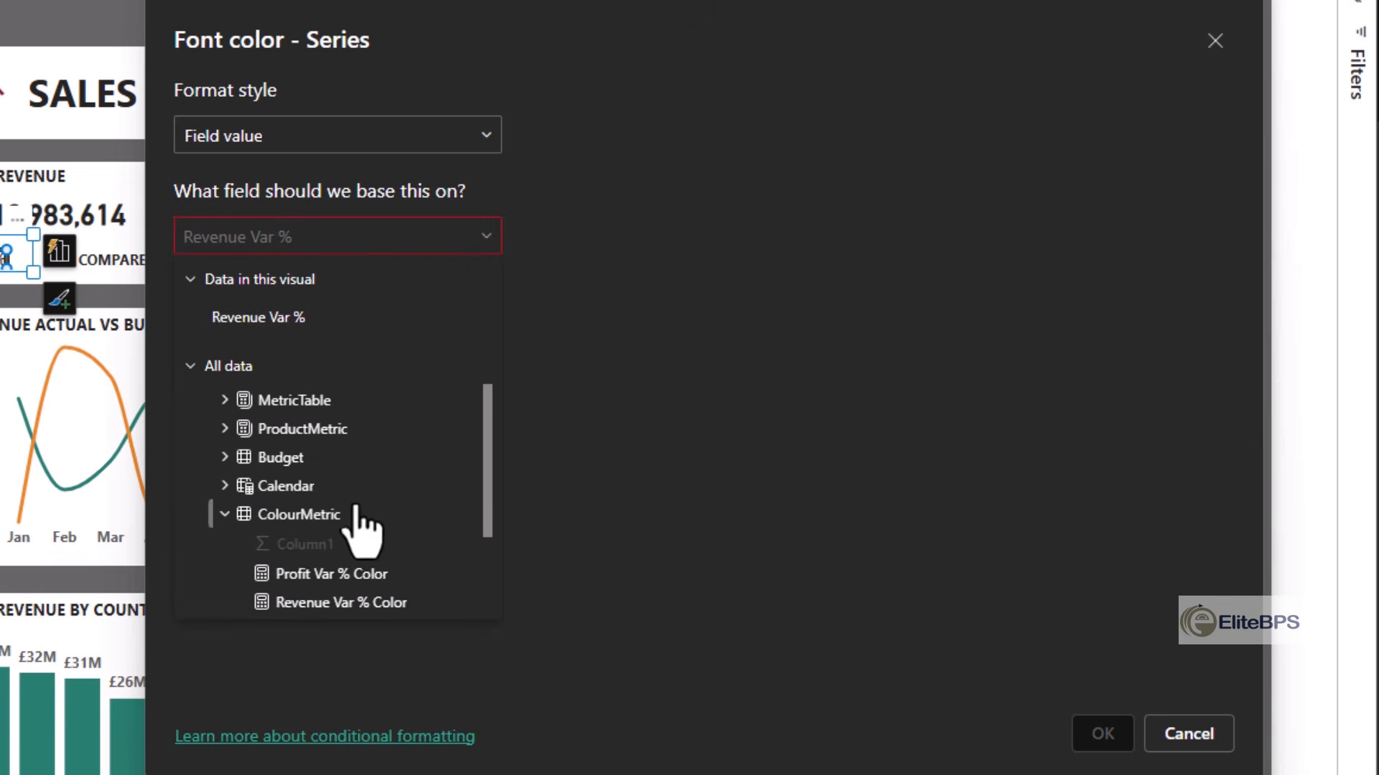
scroll(363, 529, down, 3)
click(257, 486)
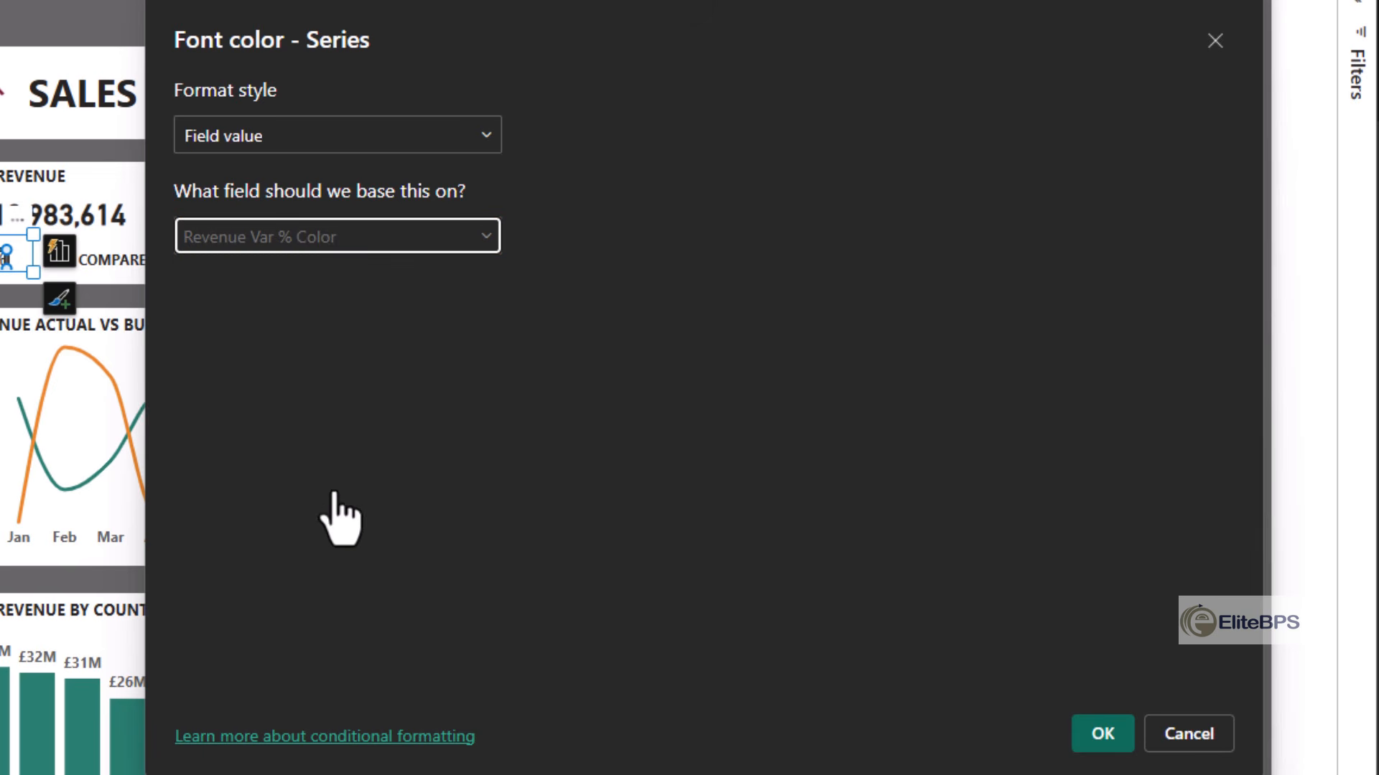
click(1093, 734)
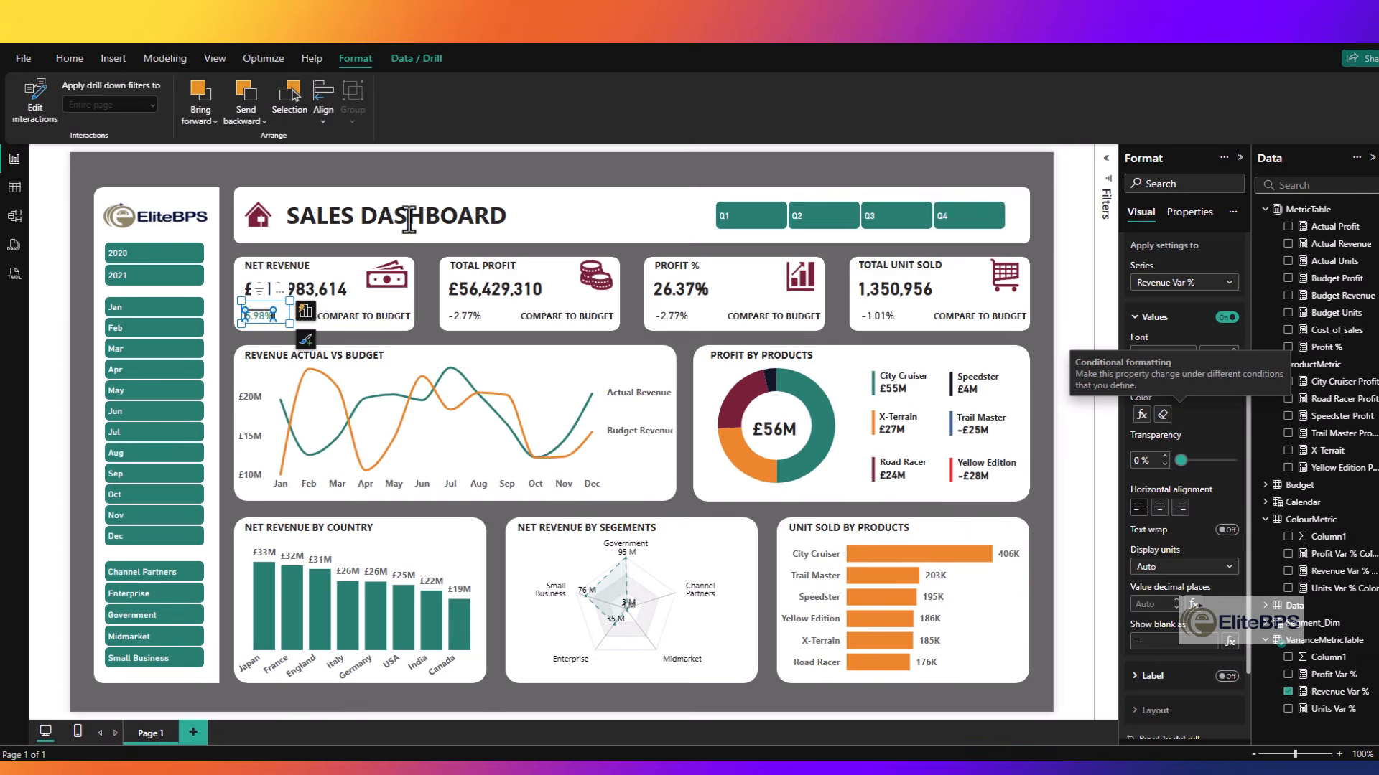
click(446, 178)
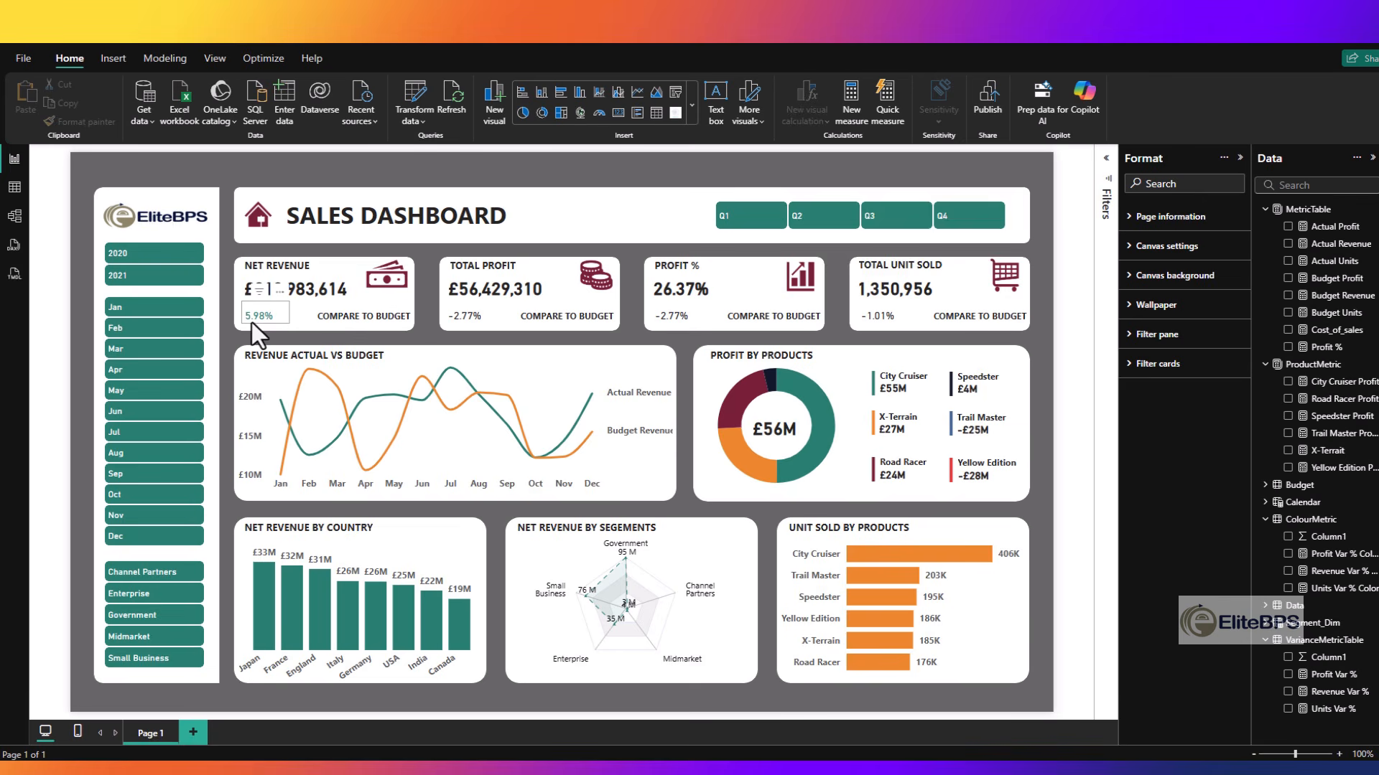
- Apply field-value conditional font color from the Profit Var % Color measure to the Total Profit and Profit % variance cards
click(462, 320)
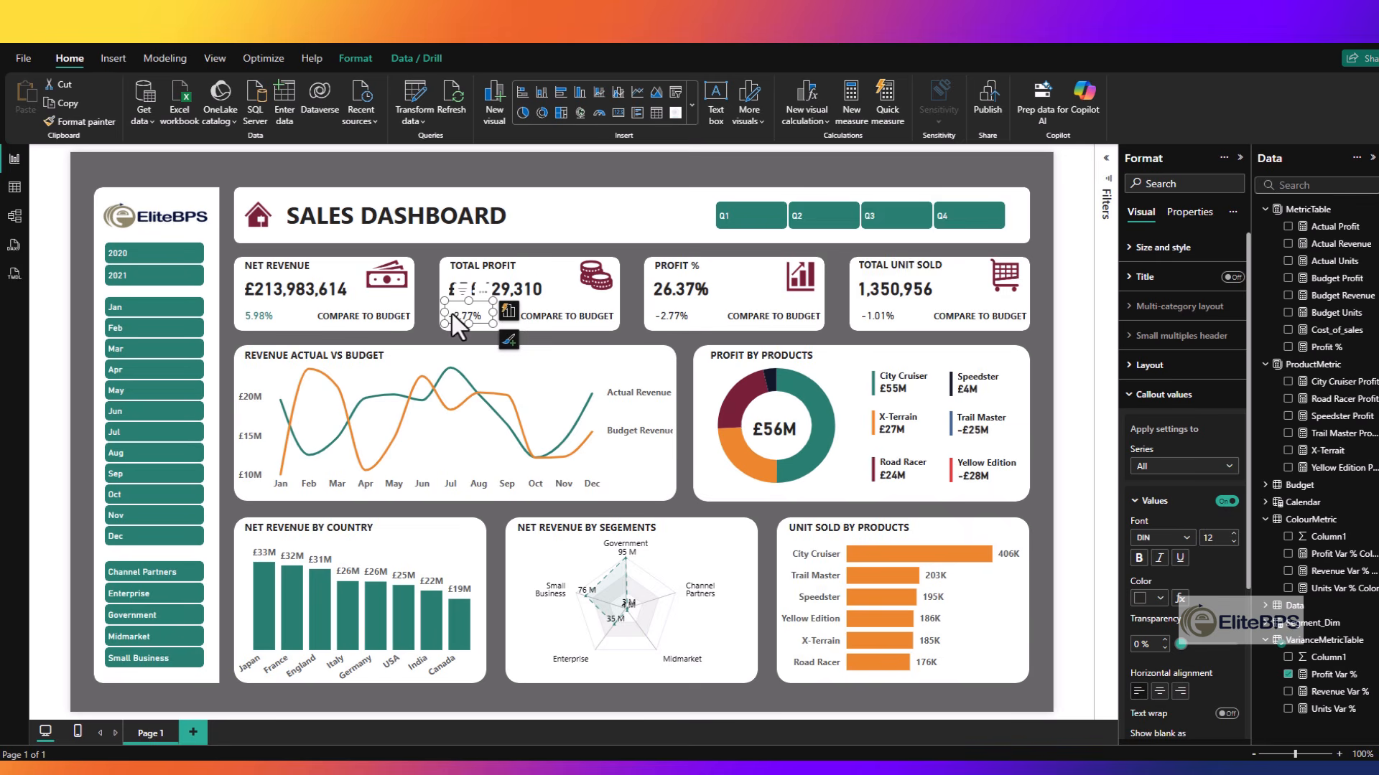
click(1179, 601)
click(531, 246)
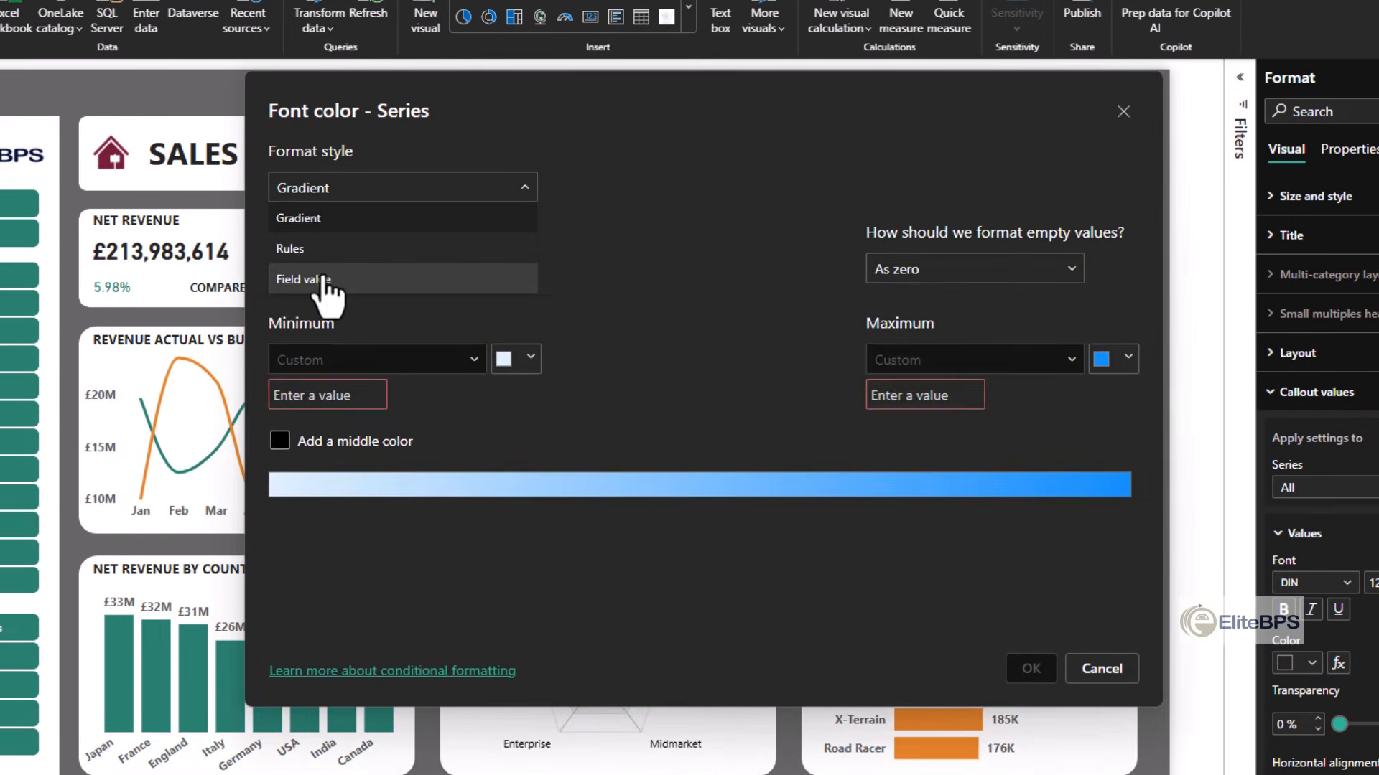
click(413, 310)
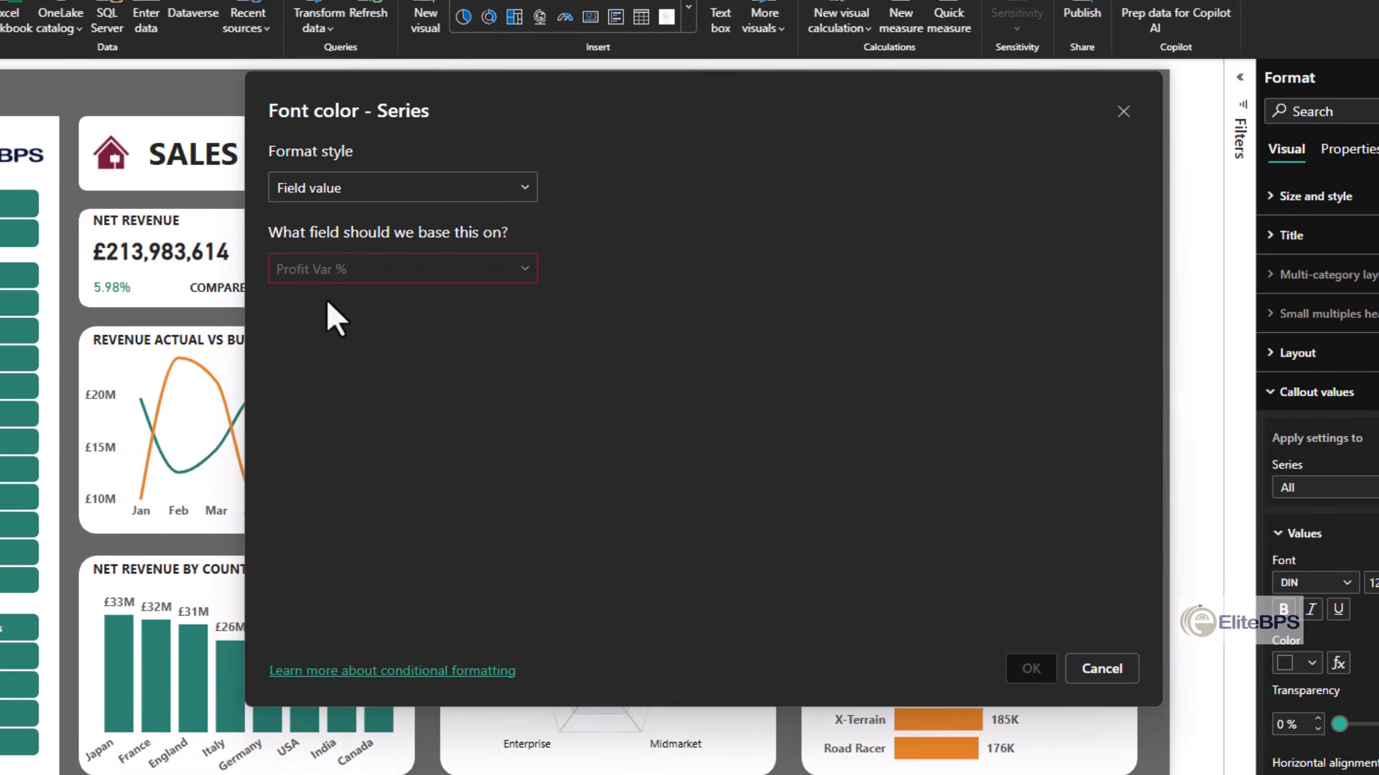
click(358, 272)
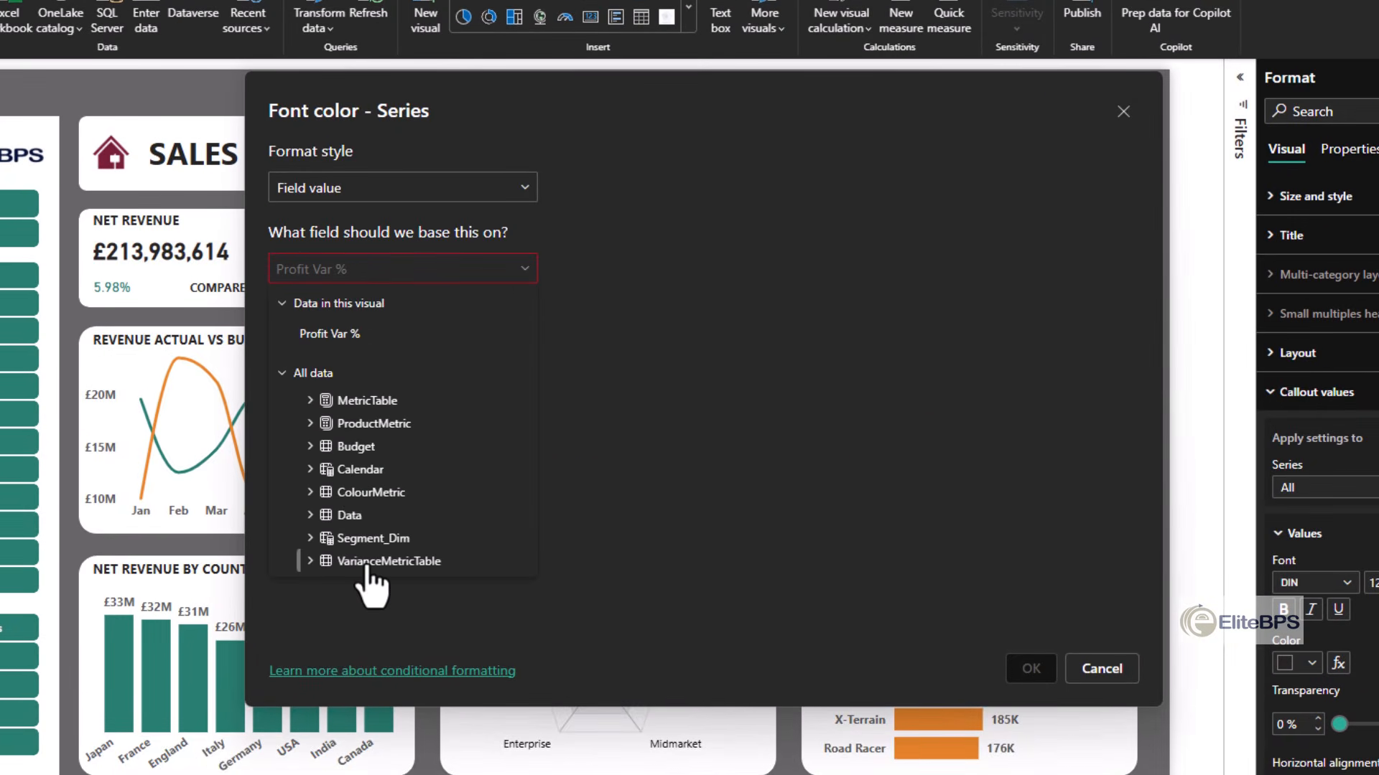
click(362, 492)
scroll(431, 517, down, 2)
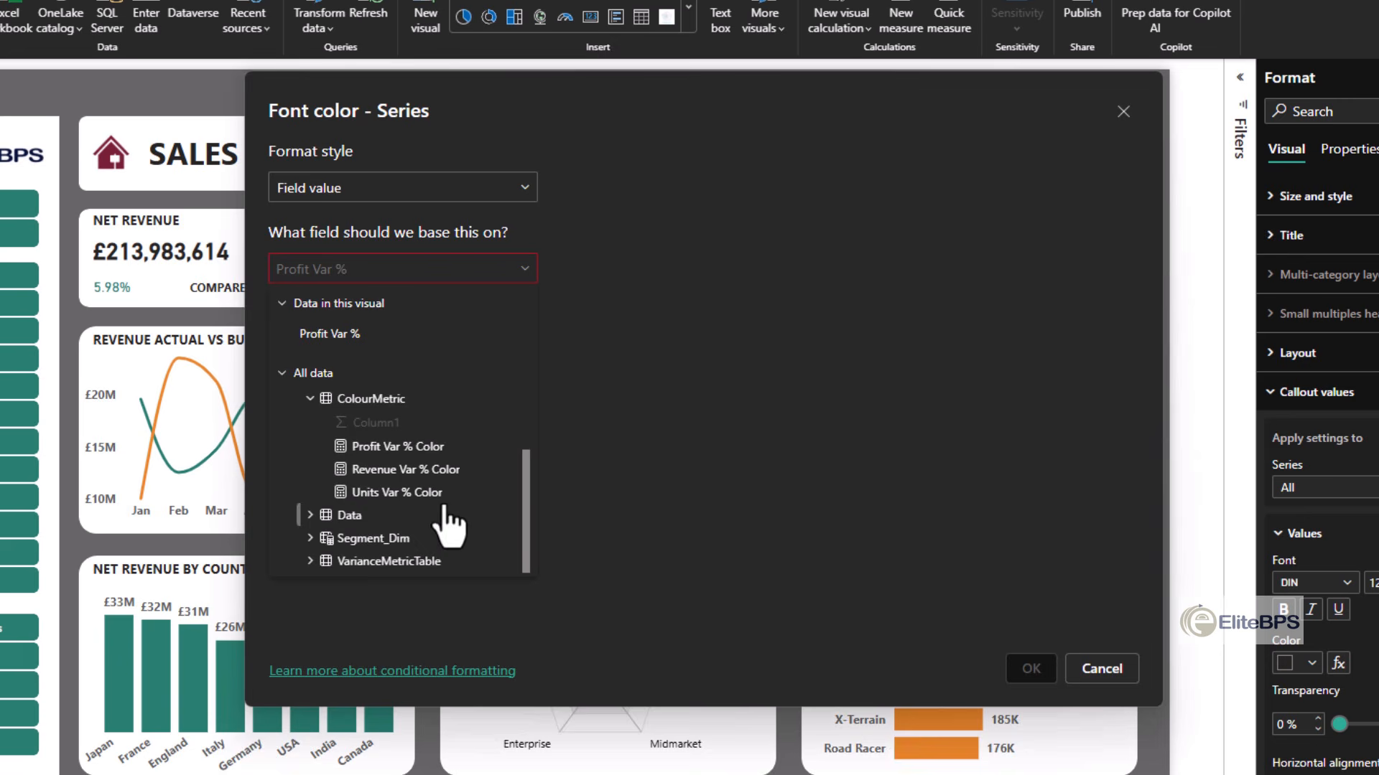
click(397, 446)
click(1028, 670)
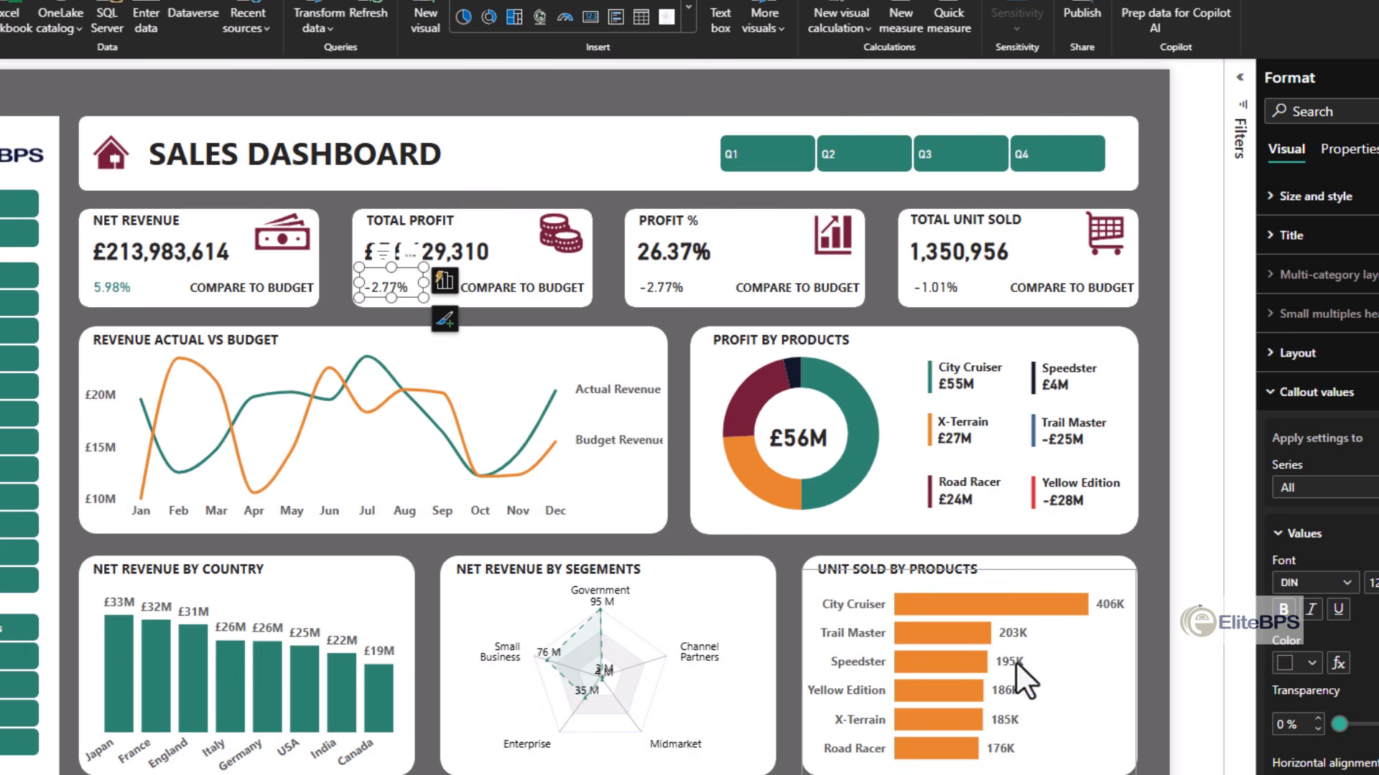
click(788, 660)
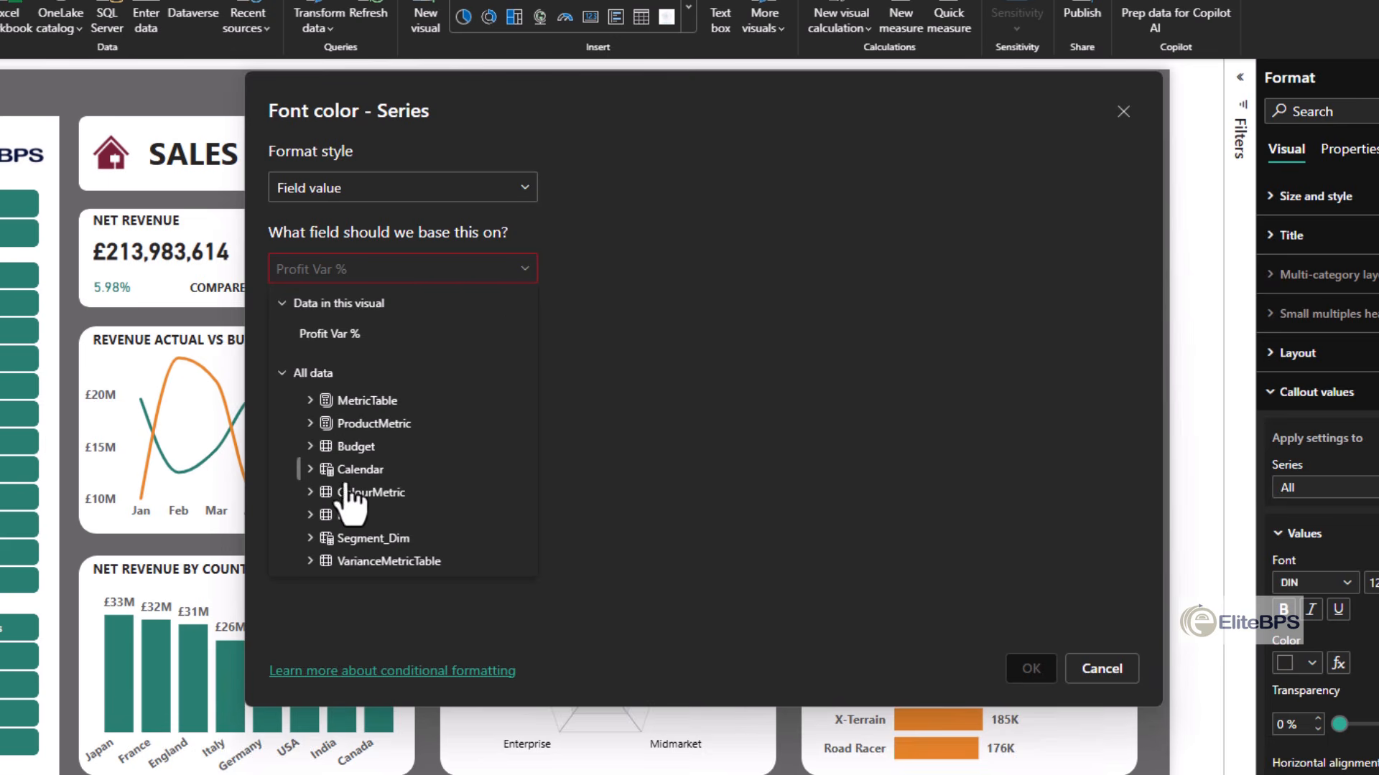
click(333, 492)
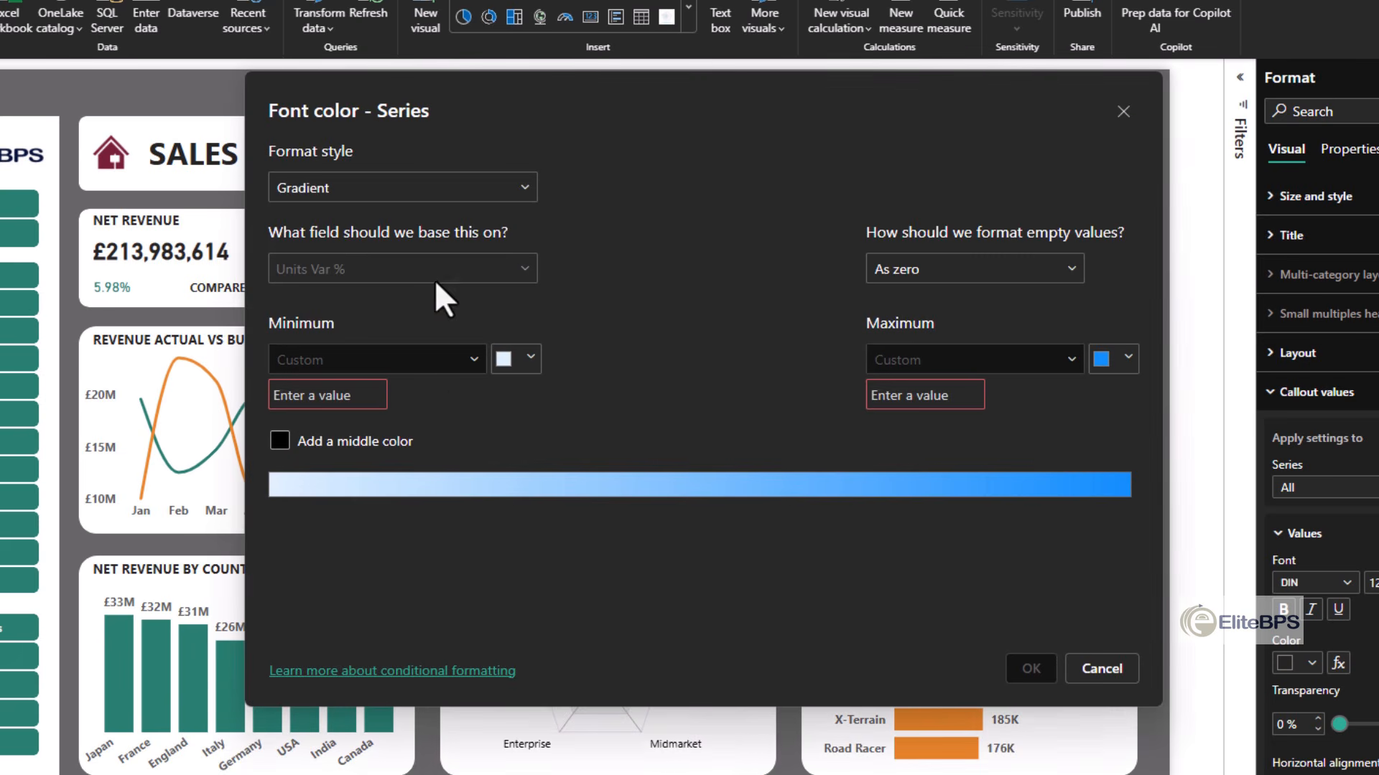
- Apply conditional font color to the Total Unit Sold variance card's value, formatted by field value from the Units Var % Color measure
click(502, 191)
click(359, 279)
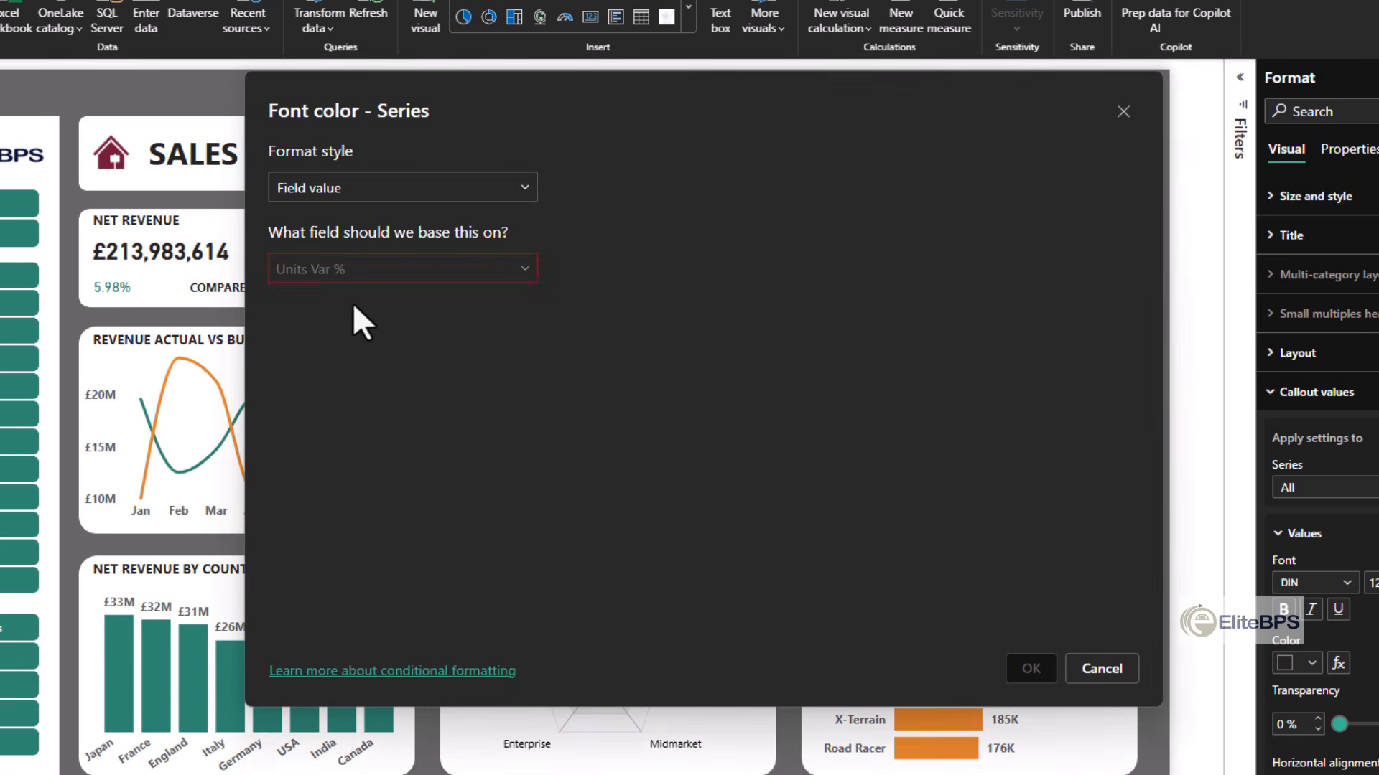
click(368, 270)
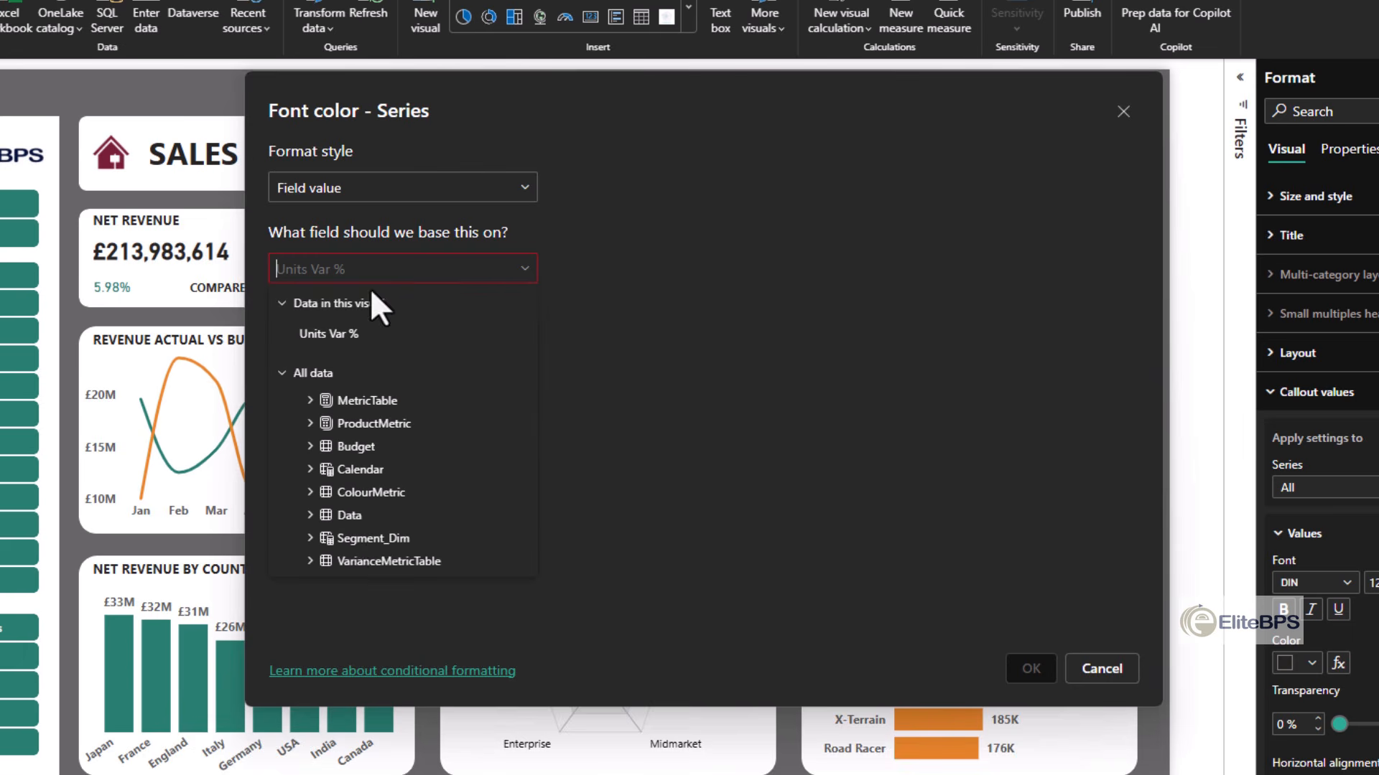
click(363, 493)
scroll(380, 517, down, 1)
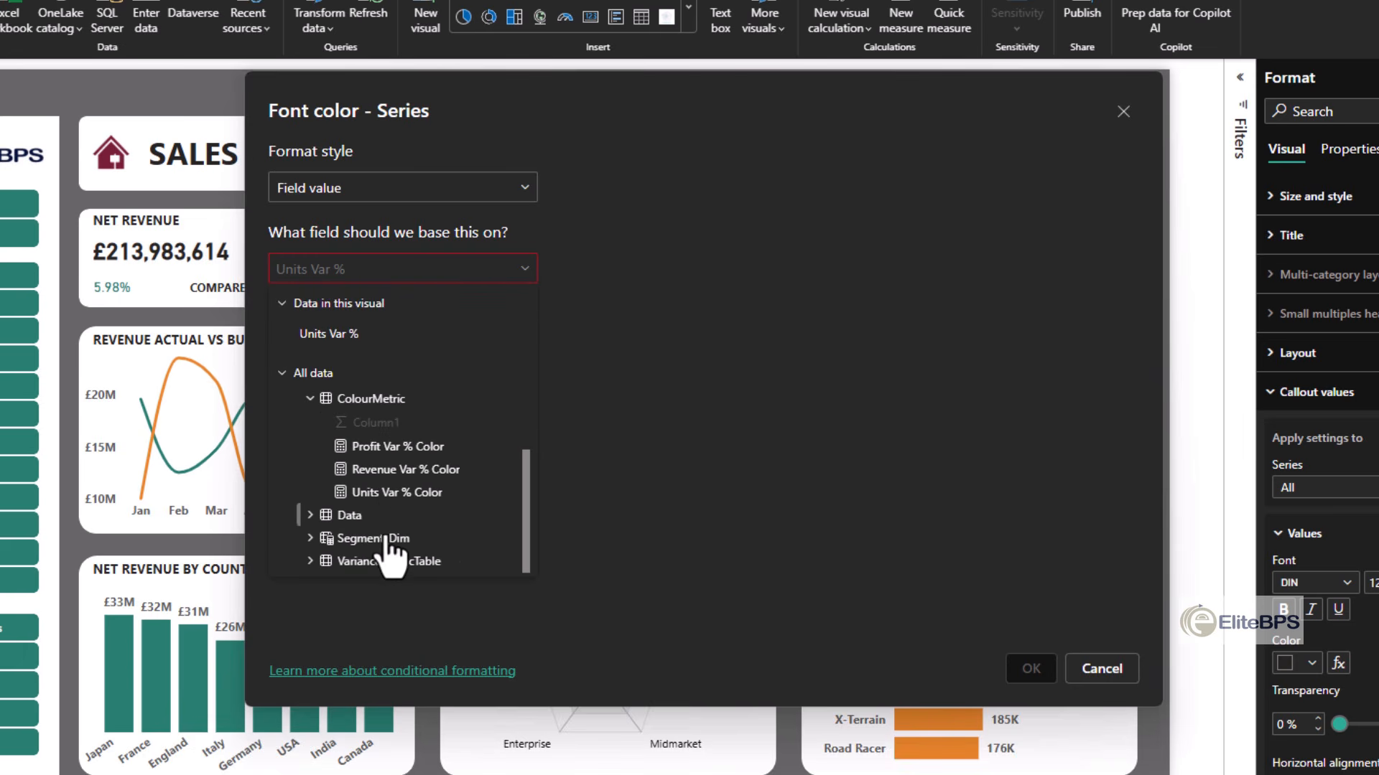
click(385, 492)
click(1031, 669)
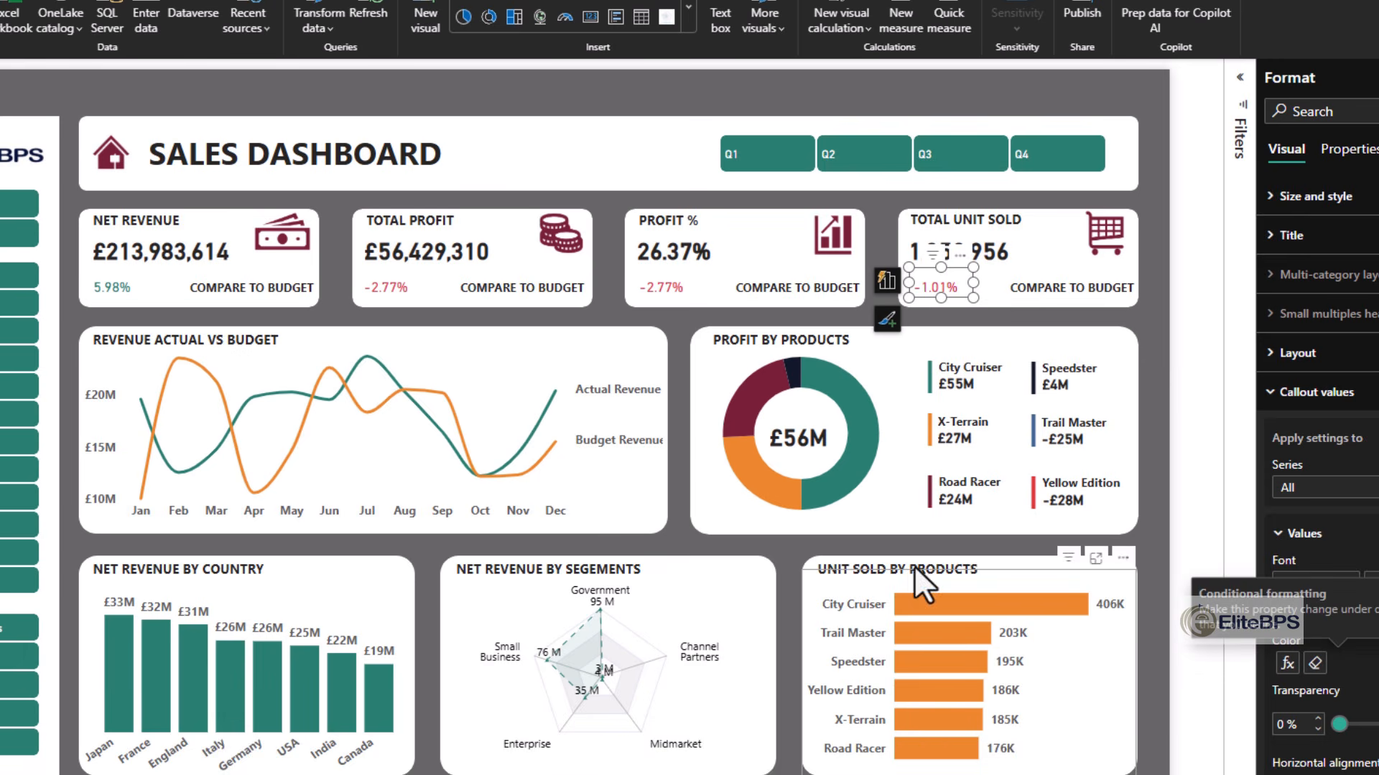
click(931, 324)
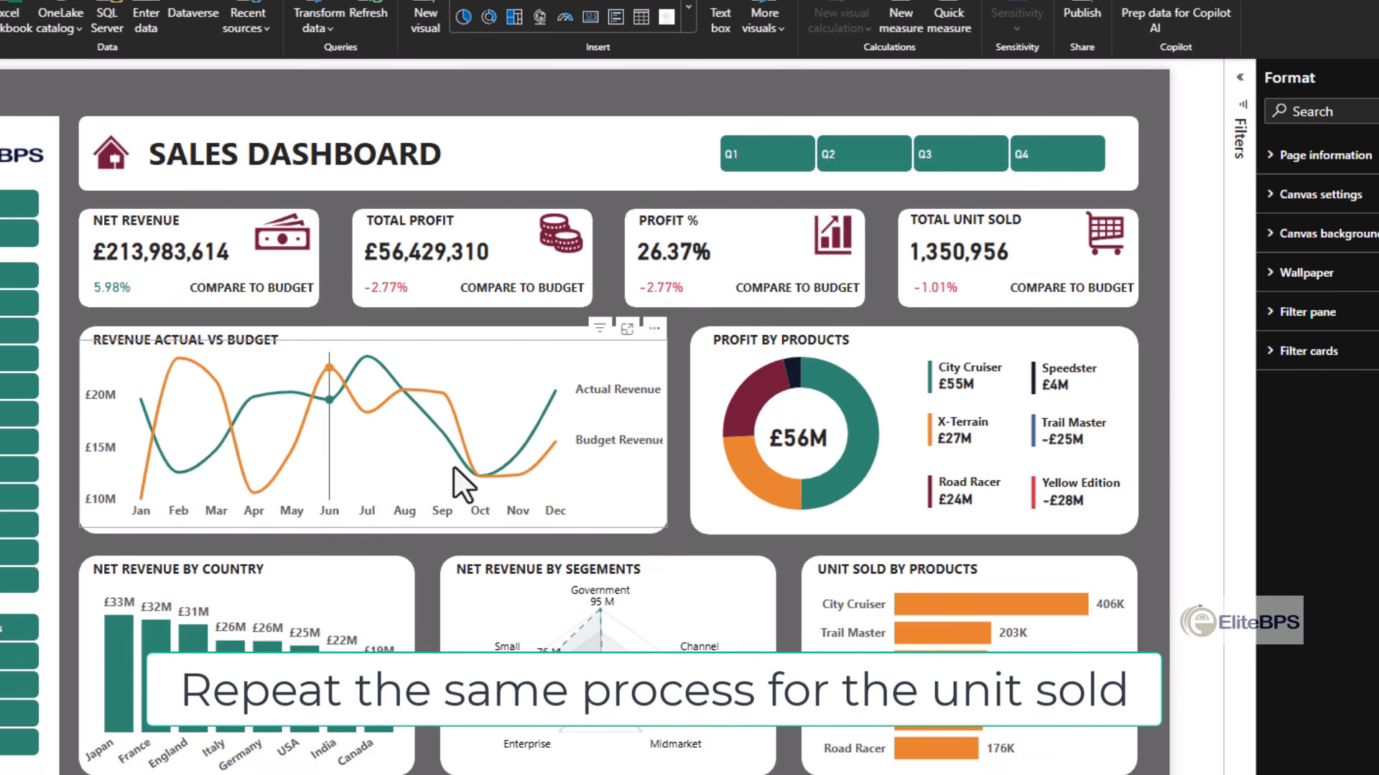
- Set the Budget Revenue series in the Revenue Actual vs Budget chart to a dashed line style
click(545, 459)
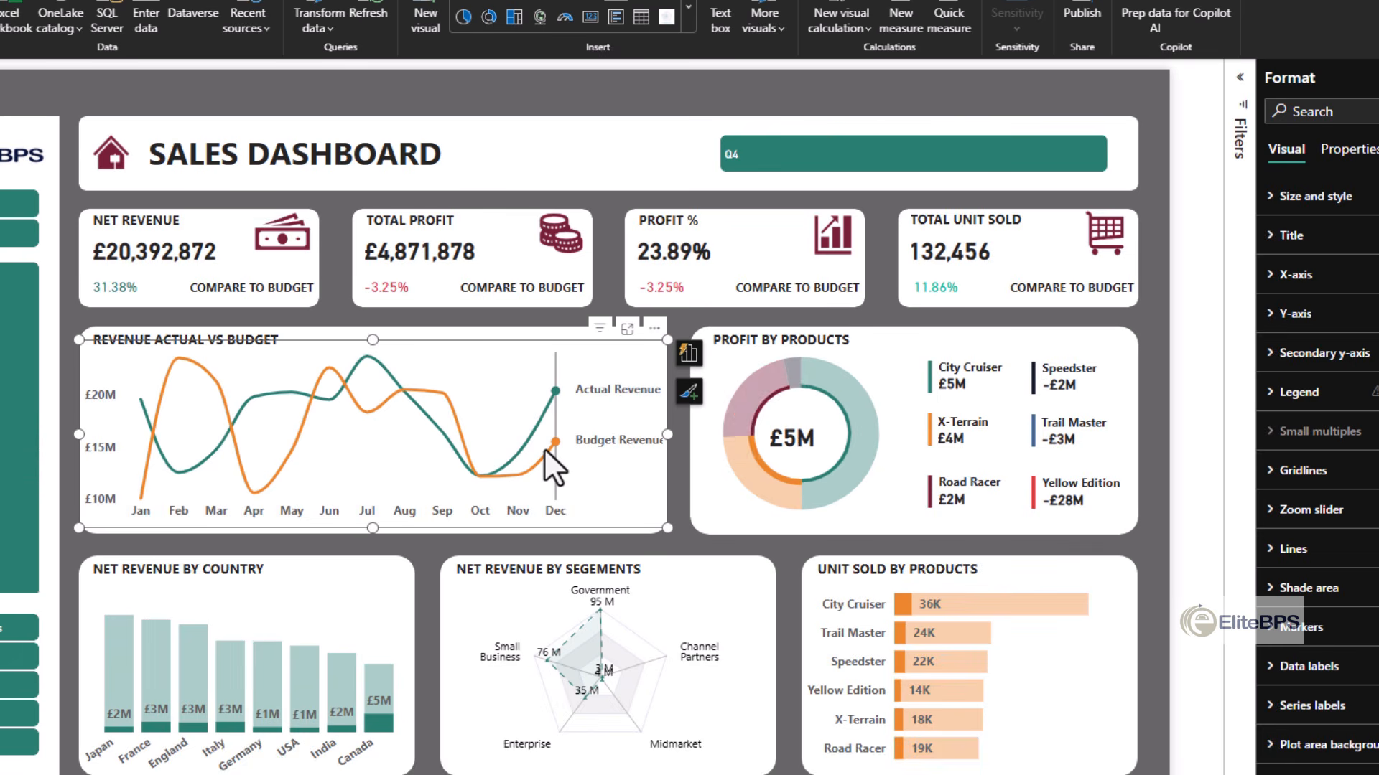
mouse_move(545, 450)
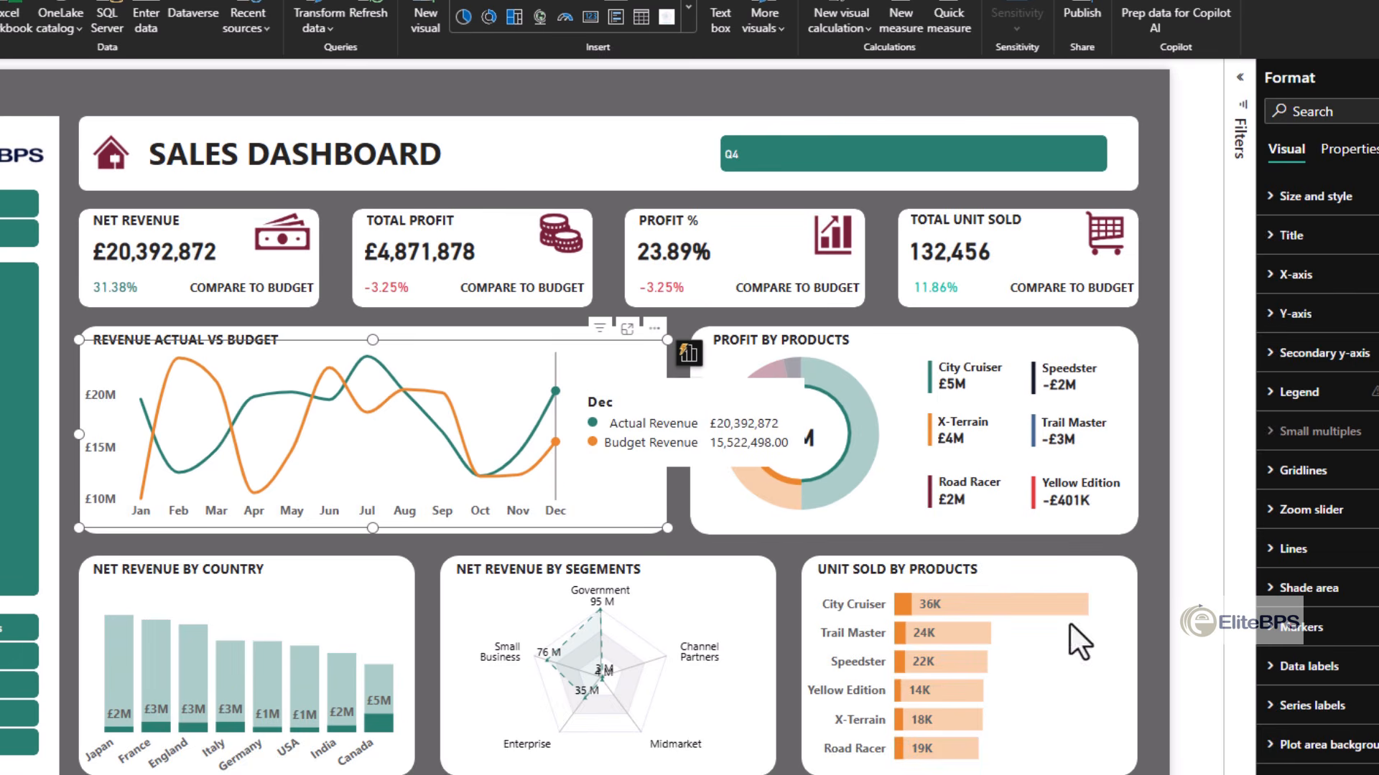
click(1301, 549)
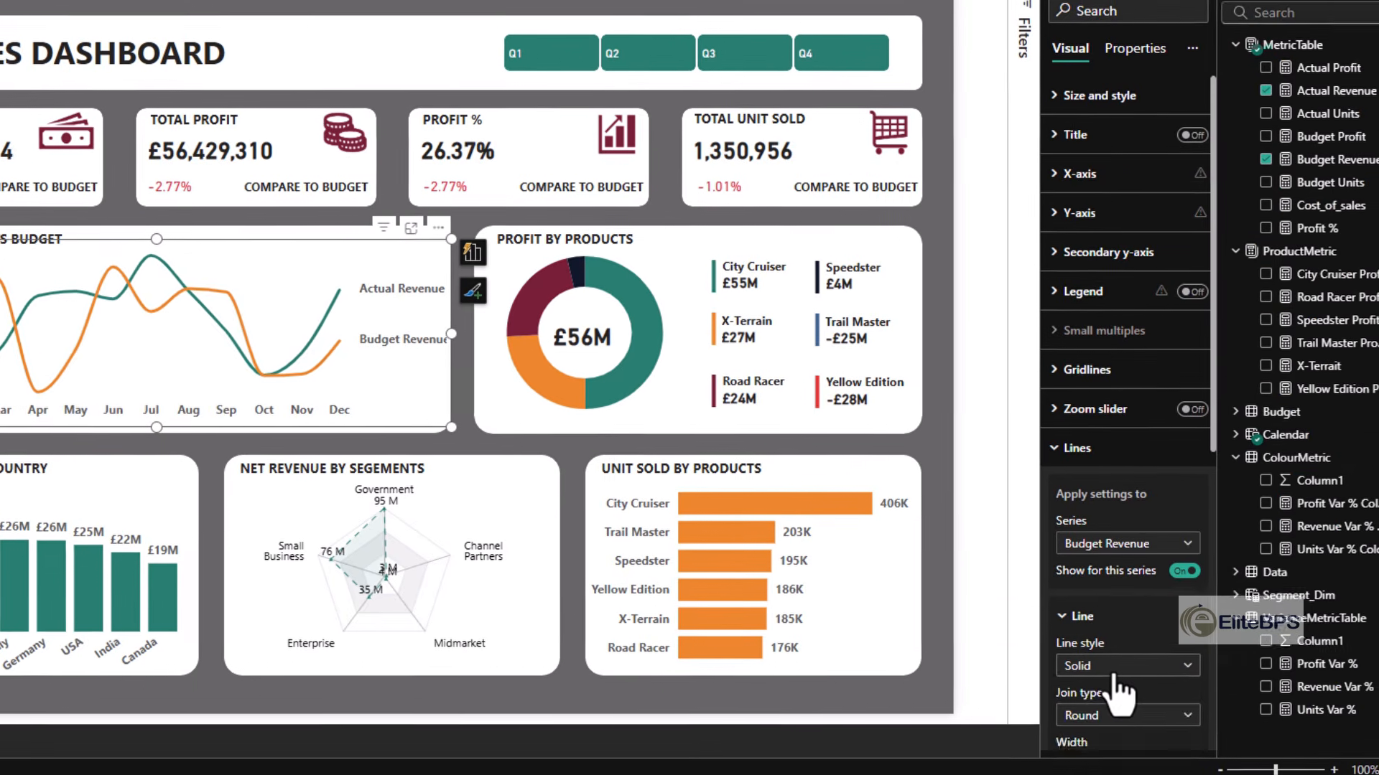
click(1332, 765)
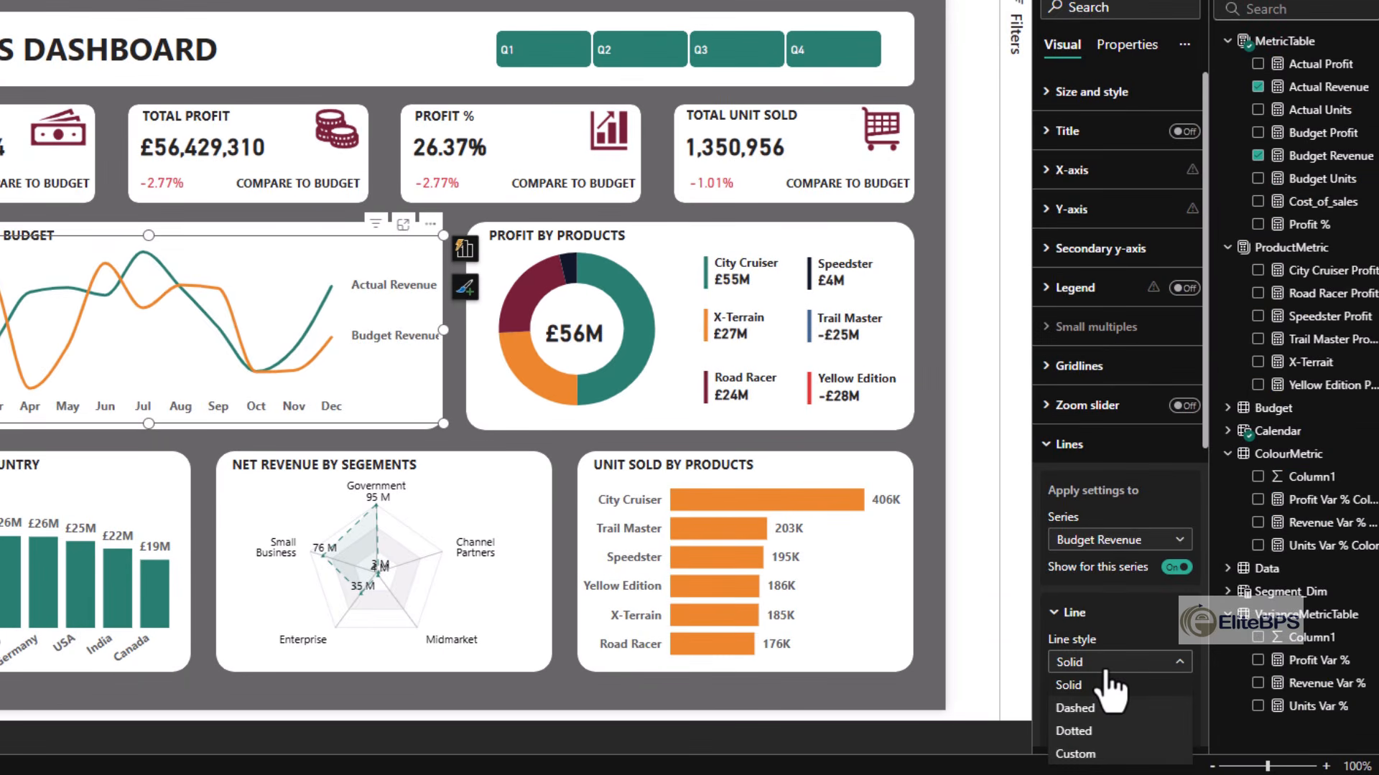
click(1109, 731)
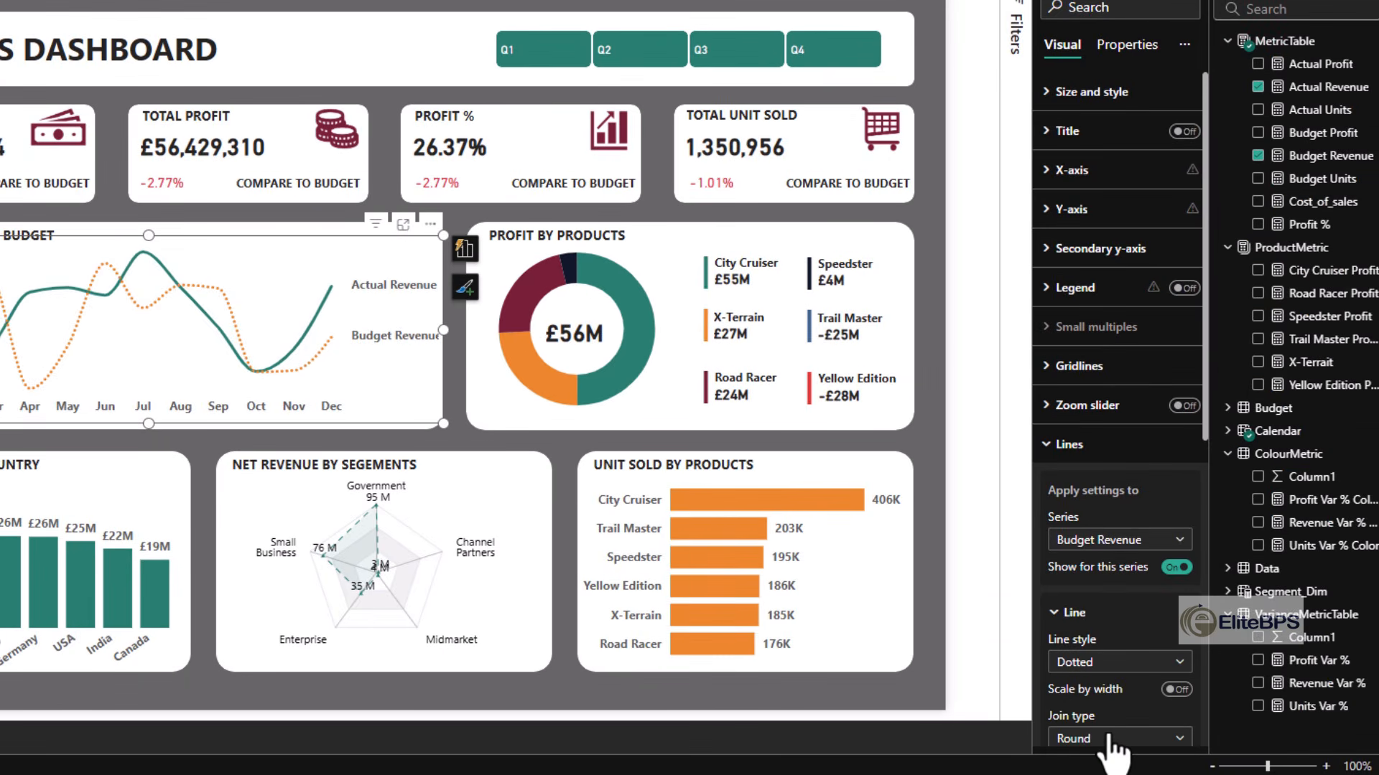
click(1142, 662)
click(1151, 581)
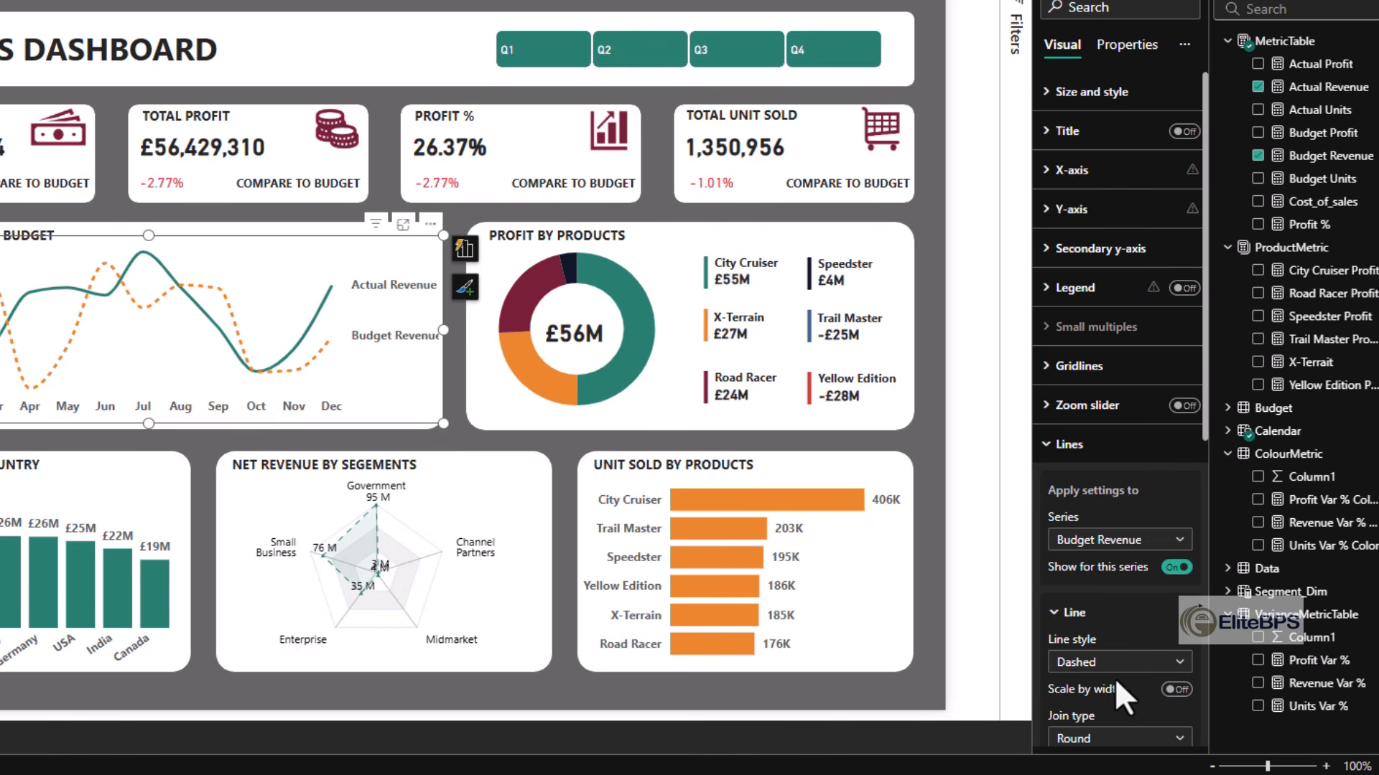
click(735, 675)
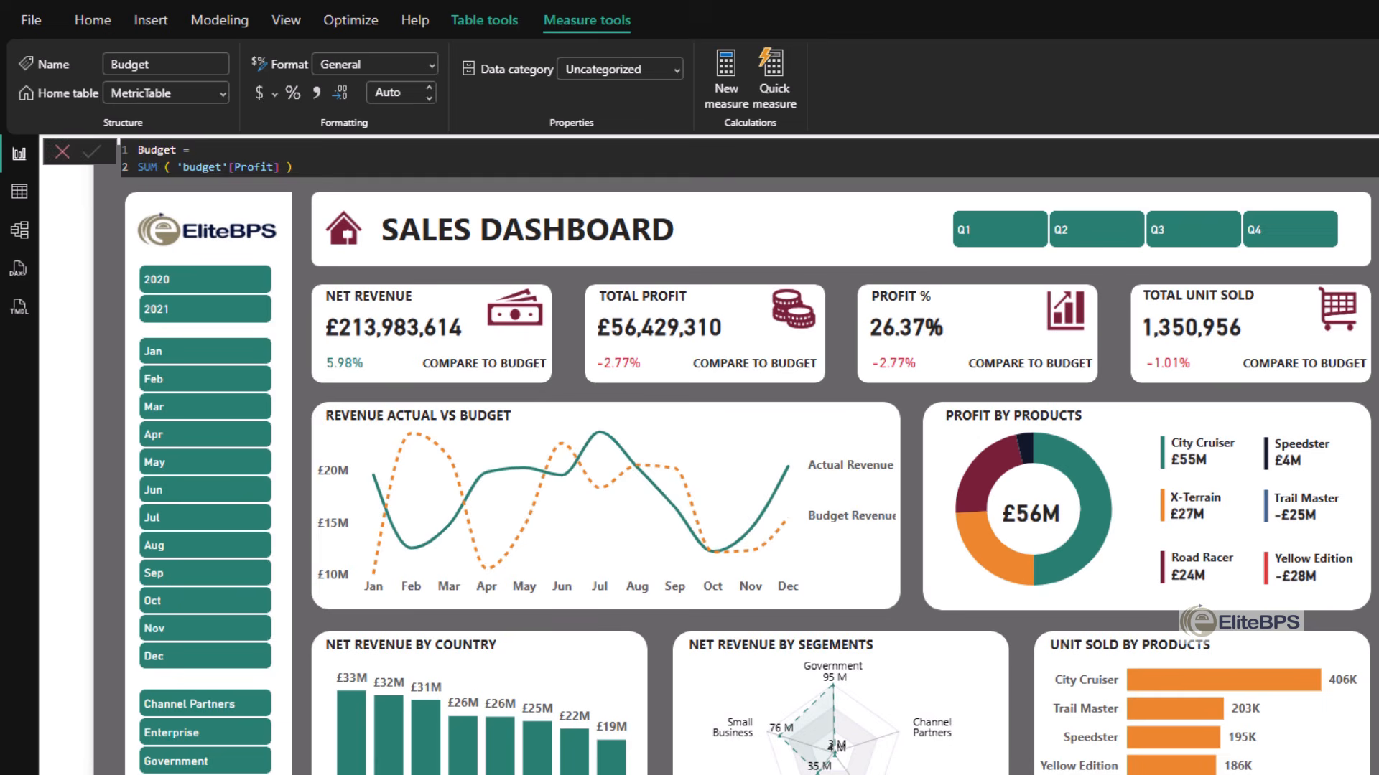
- Rename the Actual Revenue measure in MetricTable as Actual to shorten its series label in the line chart
click(1375, 301)
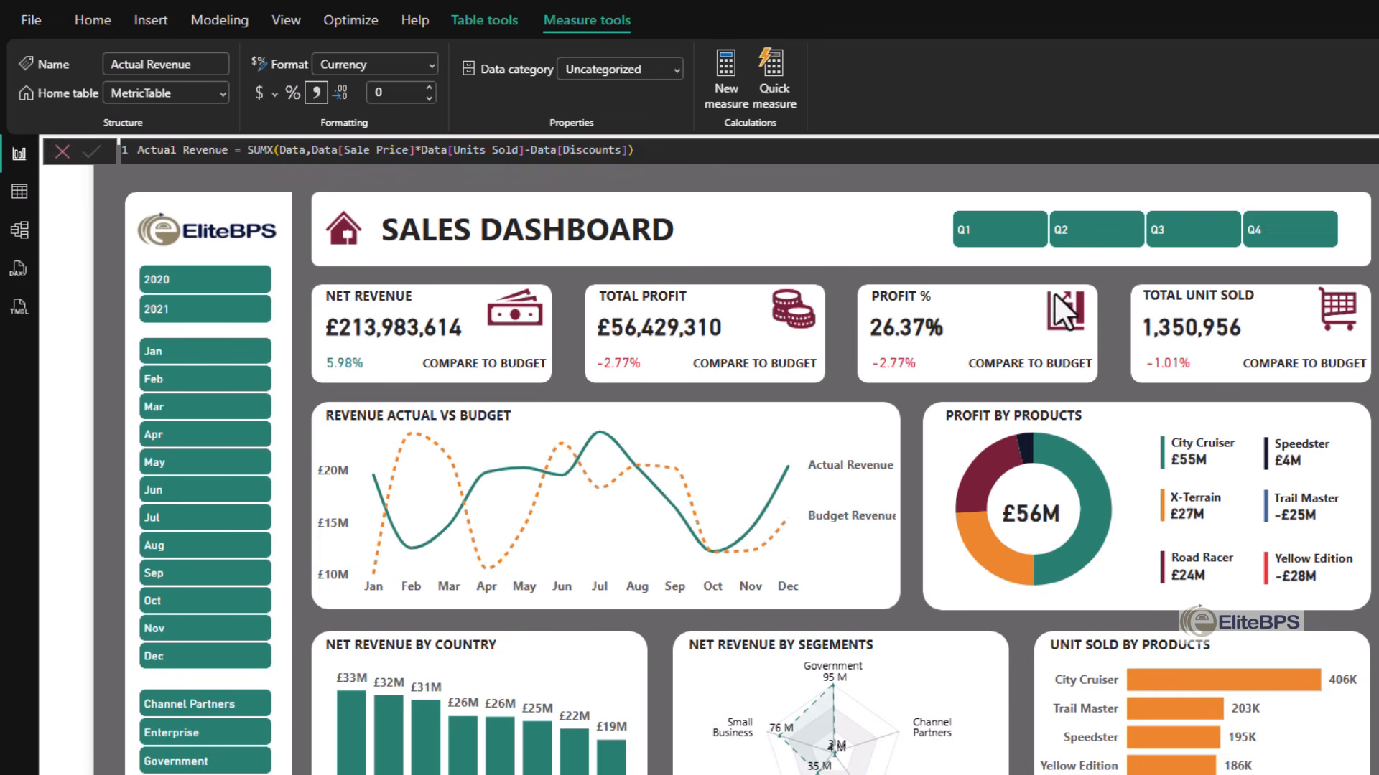
double_click(203, 150)
key(BackSpace)
key(BackSpace)
key(Return)
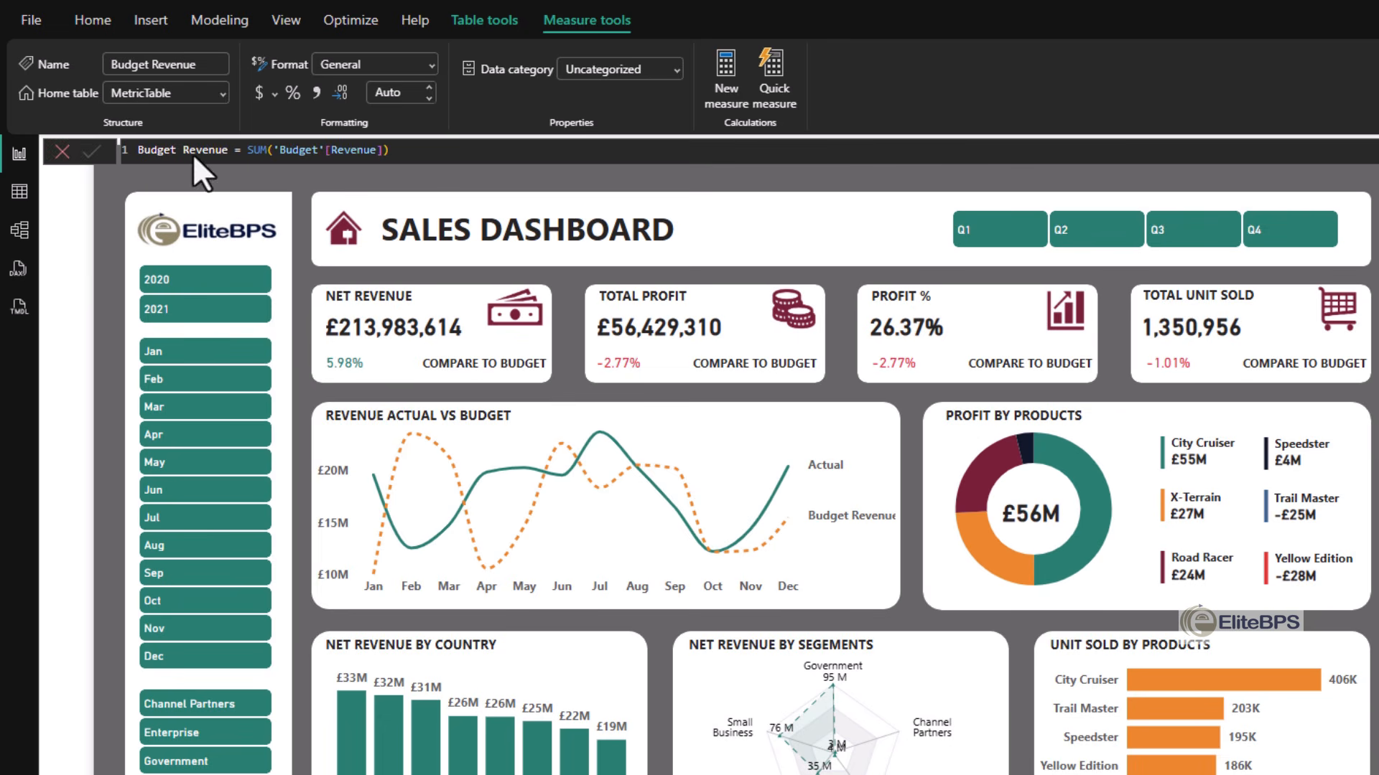
- Rename the Budget Revenue measure in MetricTable as Budget to shorten its series label in the line chart
double_click(194, 150)
key(BackSpace)
key(BackSpace)
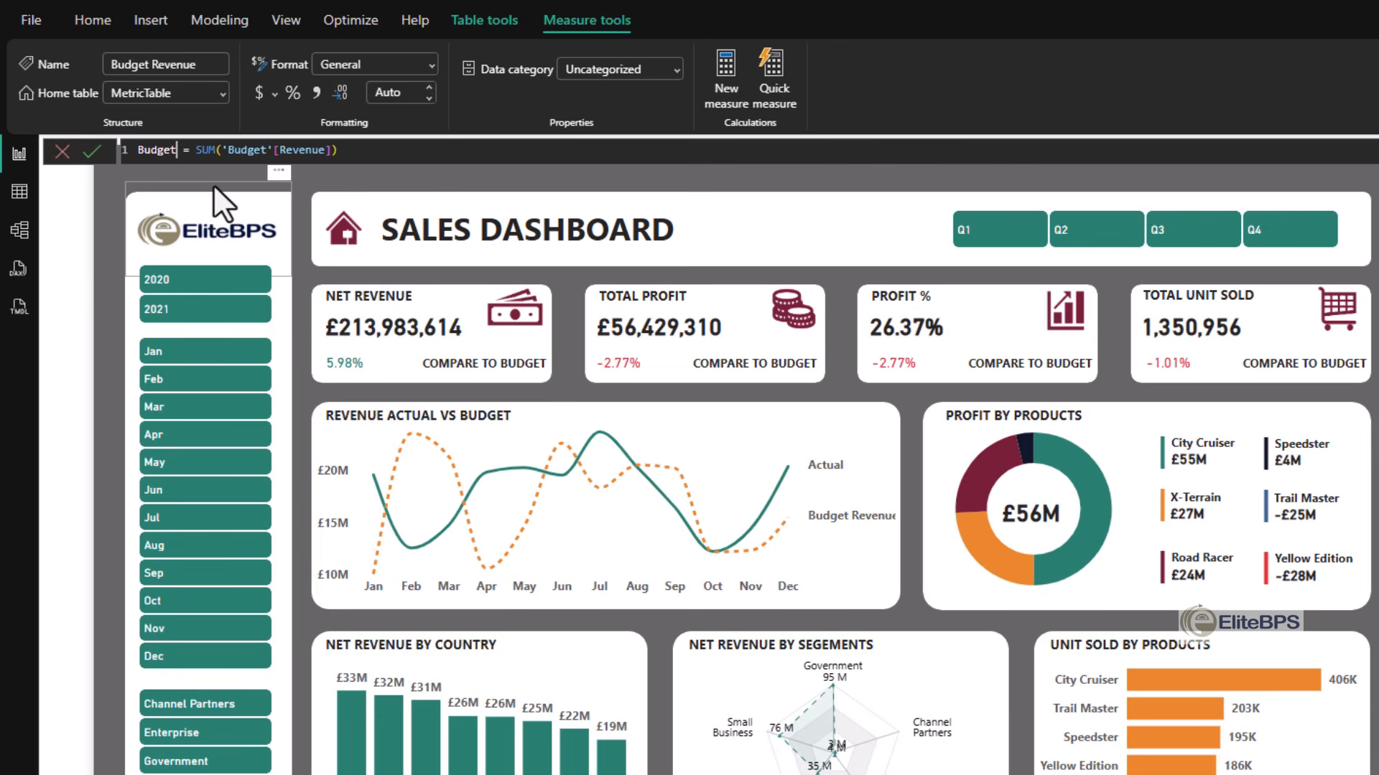
key(Return)
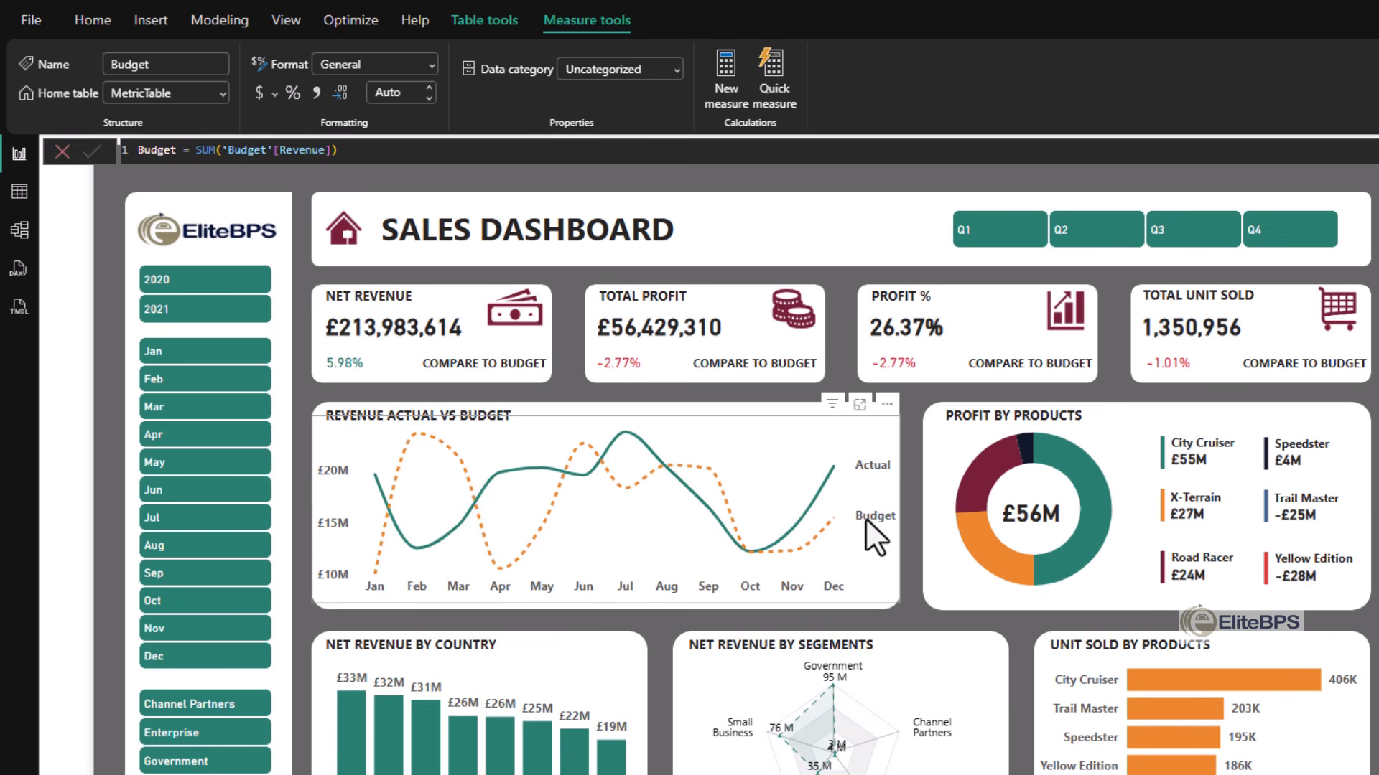
click(841, 764)
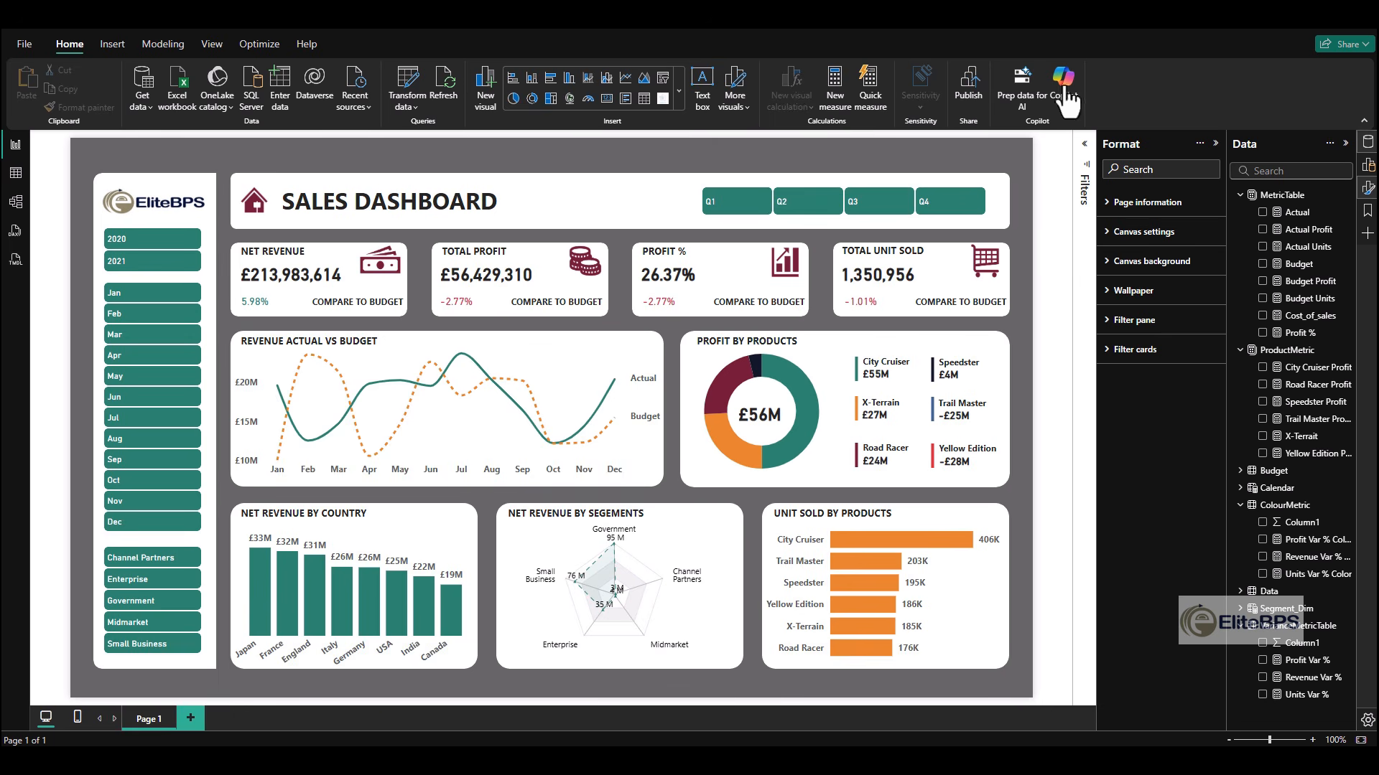
- Publish the sales dashboard report to My workspace
click(971, 90)
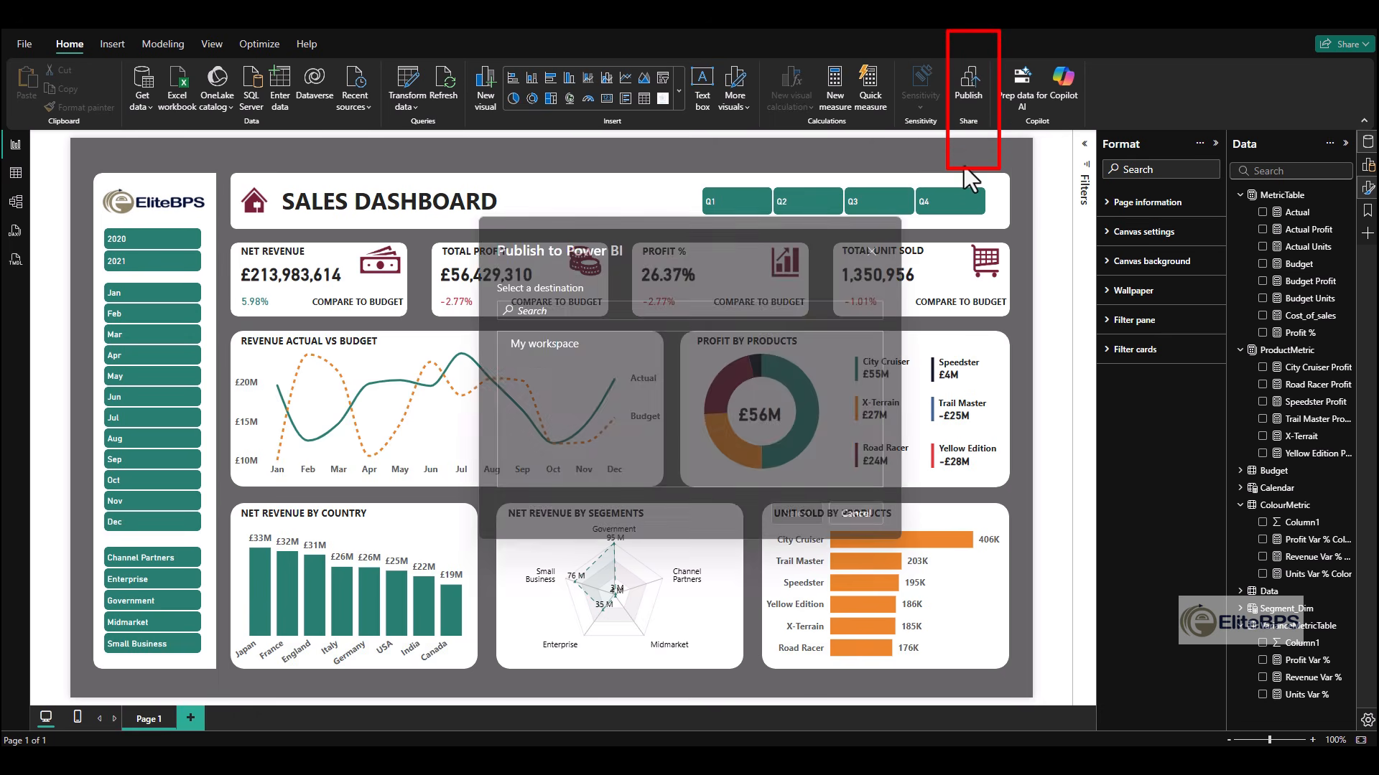
click(543, 346)
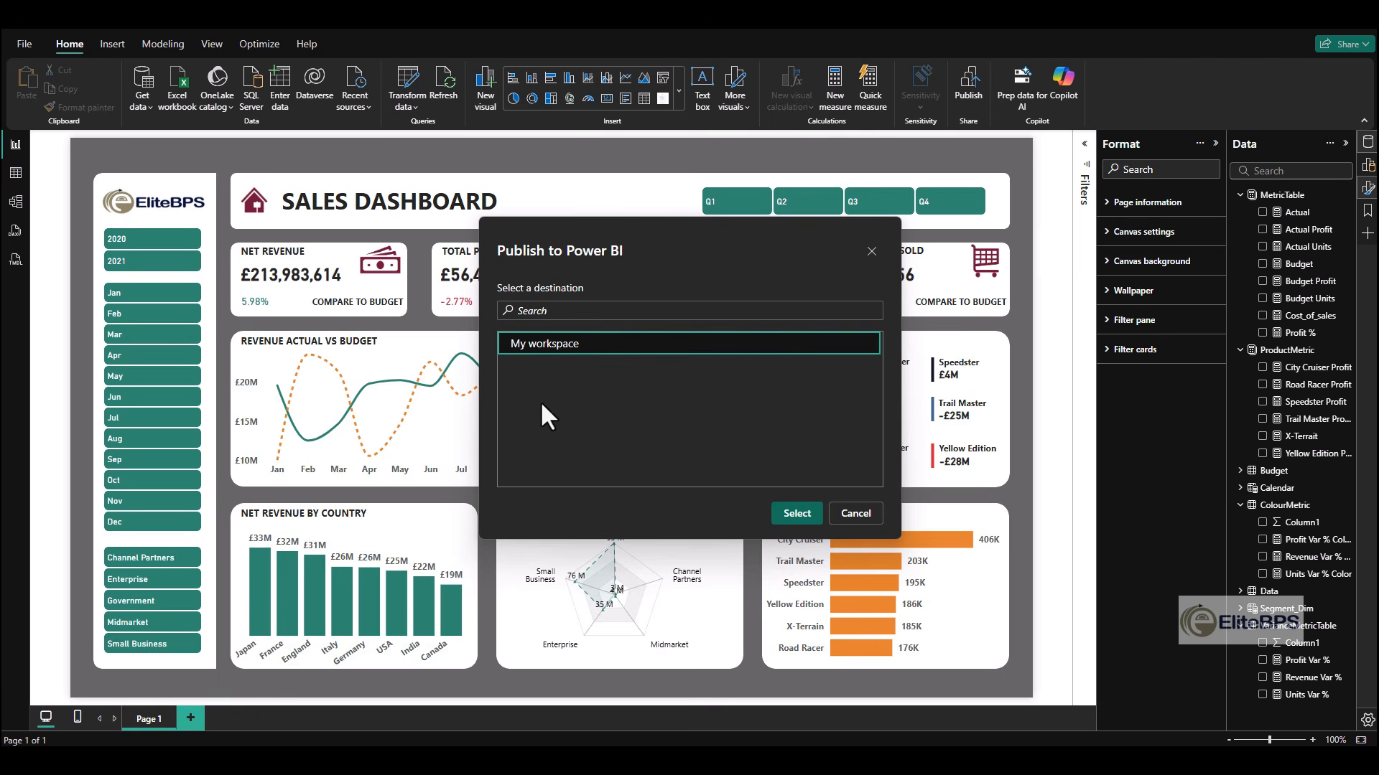
click(797, 513)
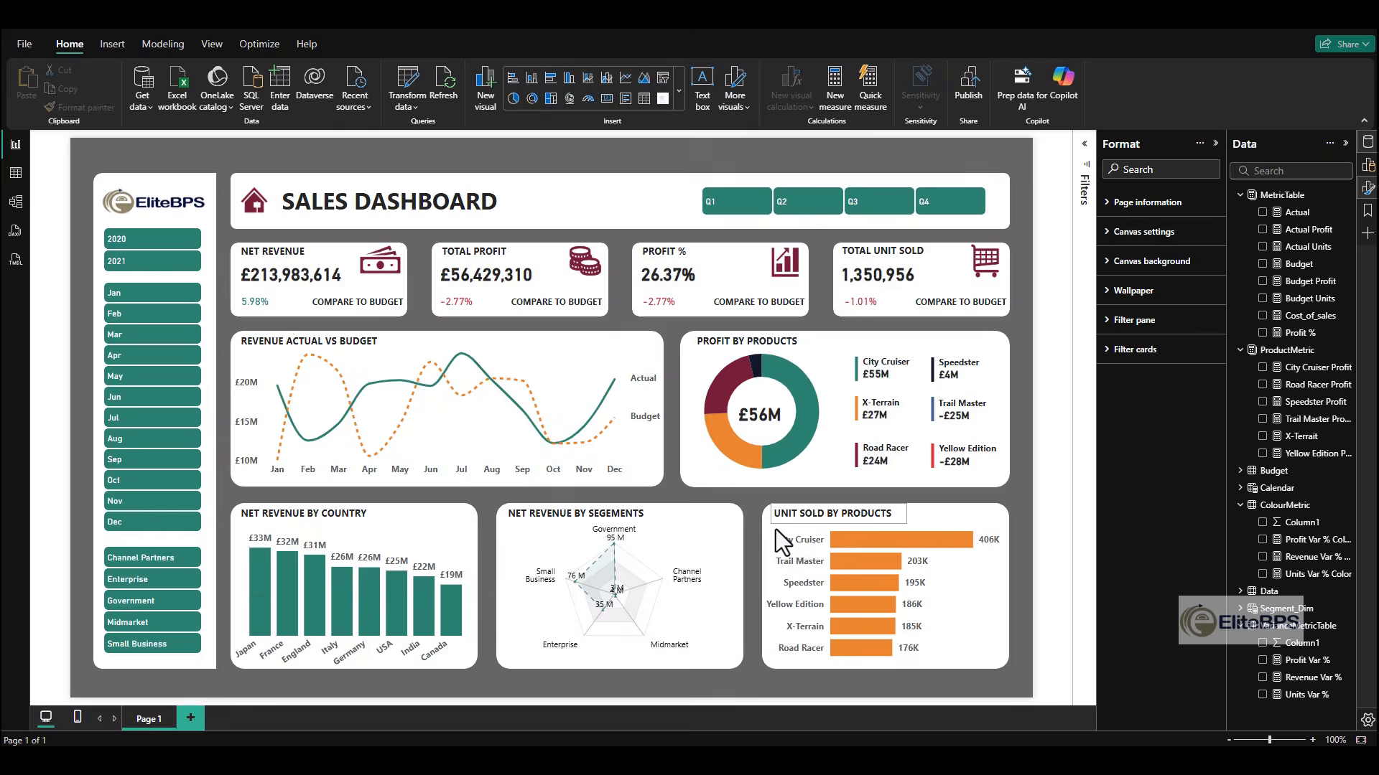